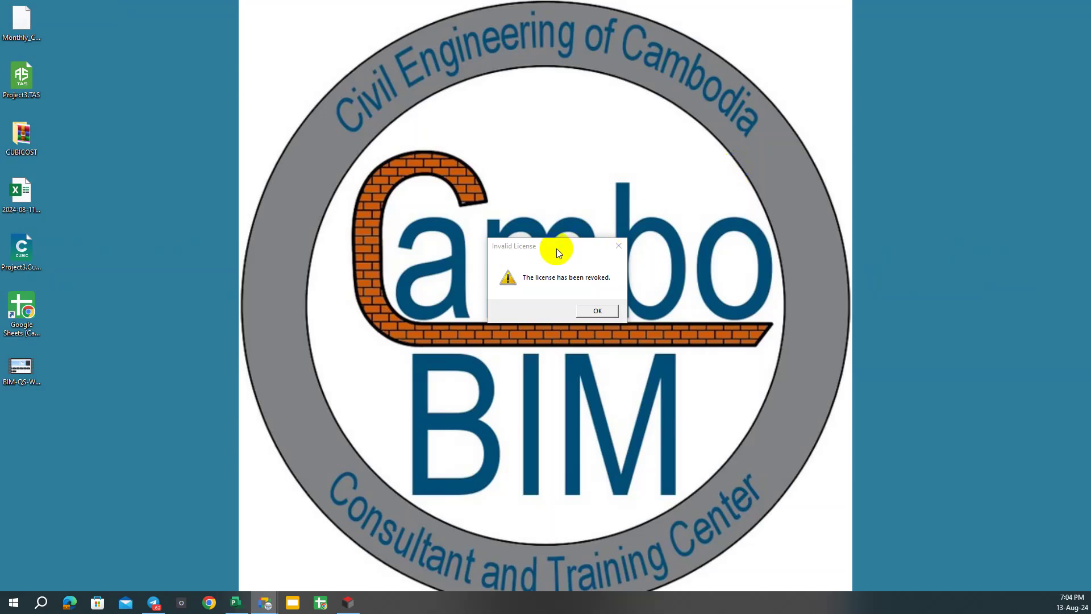
Bring the Microsoft Project schedule window to the front.
{"action": "left_click_drag", "start_coordinate": [555, 248], "coordinate": [553, 238]}
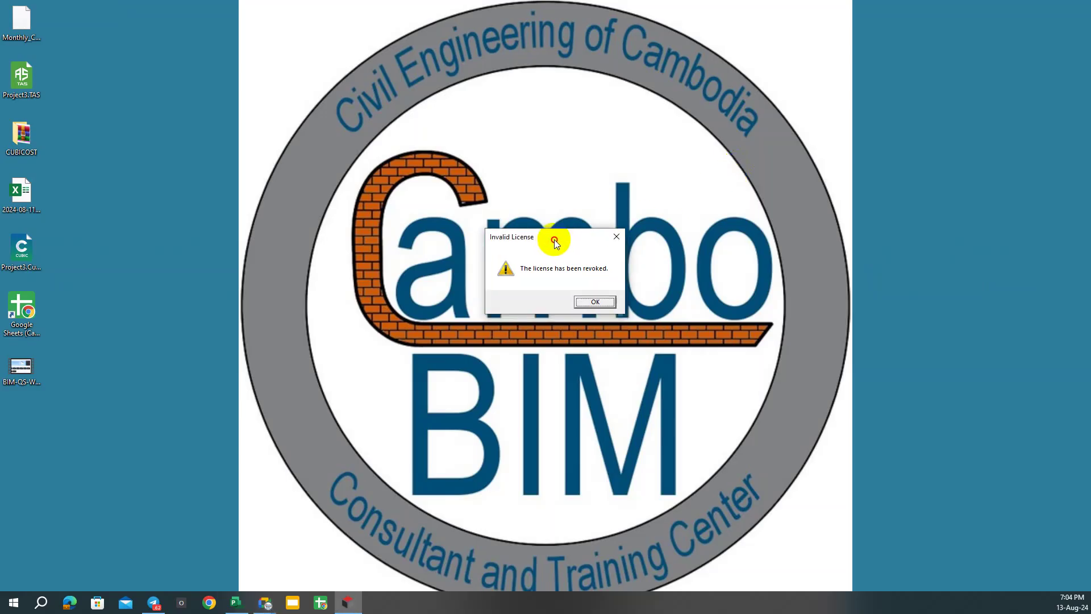
{"action": "left_click", "coordinate": [1020, 597]}
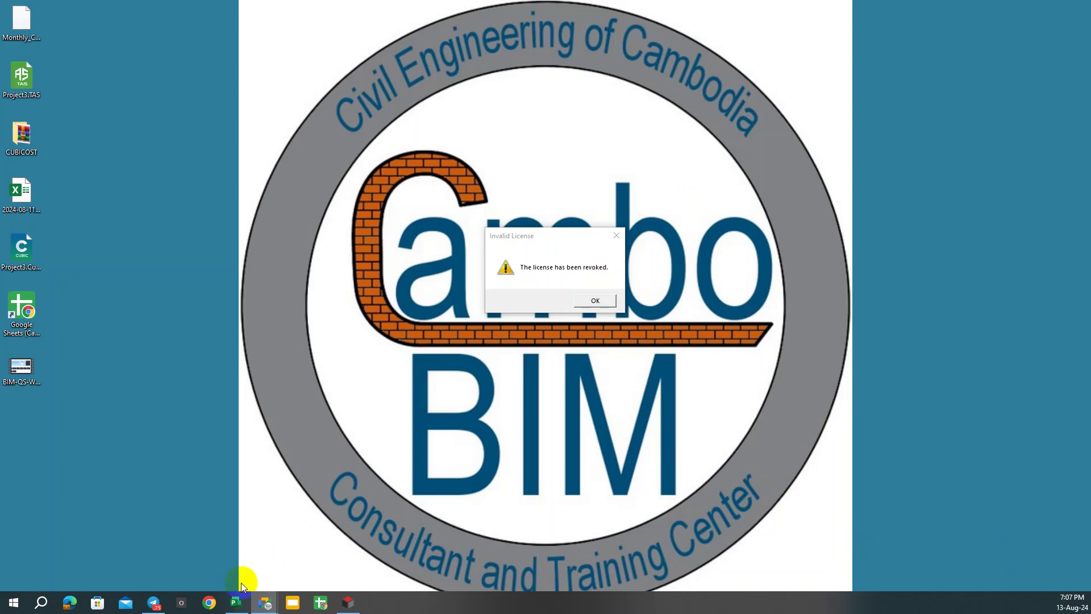
{"action": "left_click", "coordinate": [235, 604]}
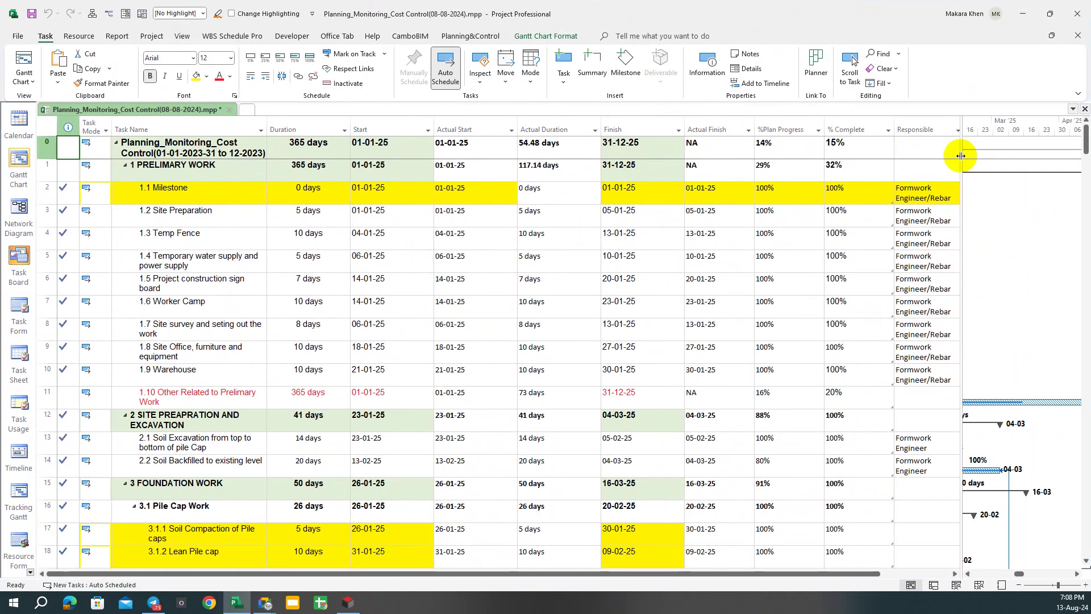
Widen the task table and the Responsible column so Formwork/Rebar Engineer fit on fewer lines.
{"action": "left_click_drag", "start_coordinate": [961, 155], "coordinate": [1018, 155]}
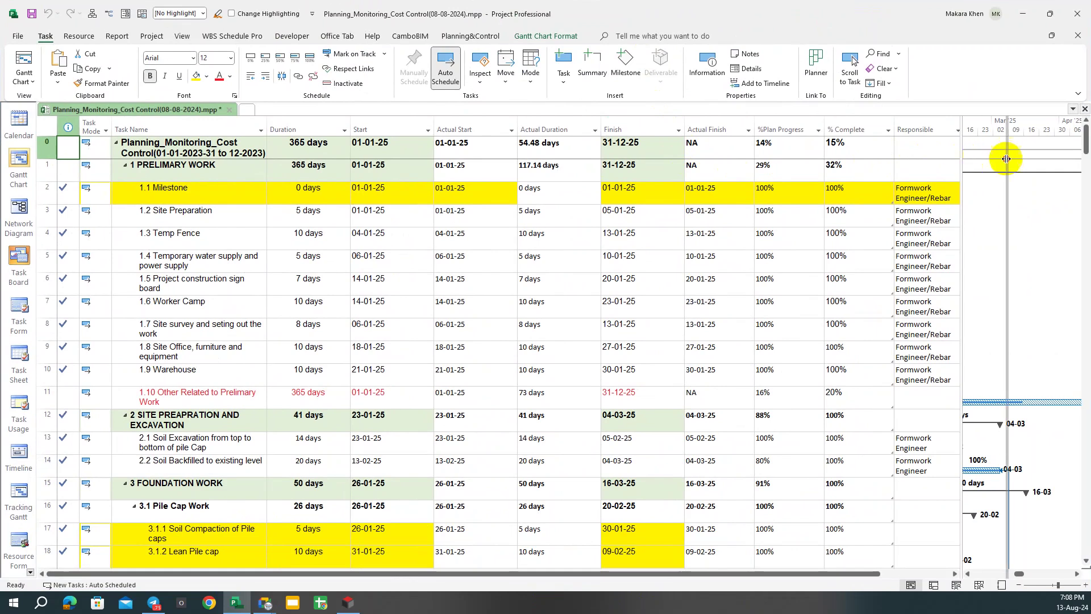
{"action": "scroll", "coordinate": [846, 381], "scroll_direction": "down", "scroll_amount": 3}
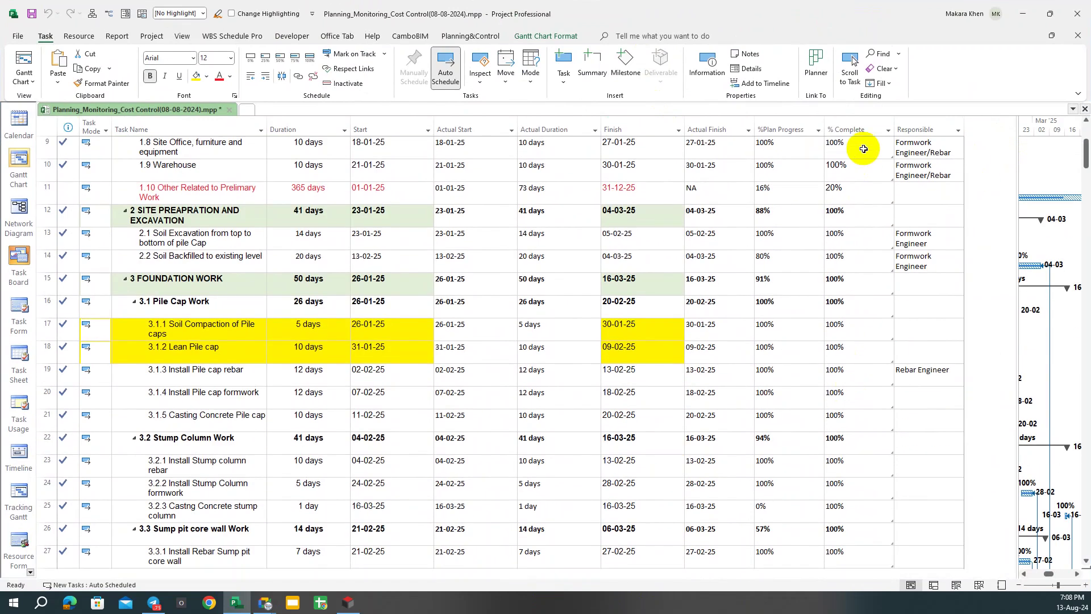
{"action": "scroll", "coordinate": [864, 150], "scroll_direction": "up", "scroll_amount": 3}
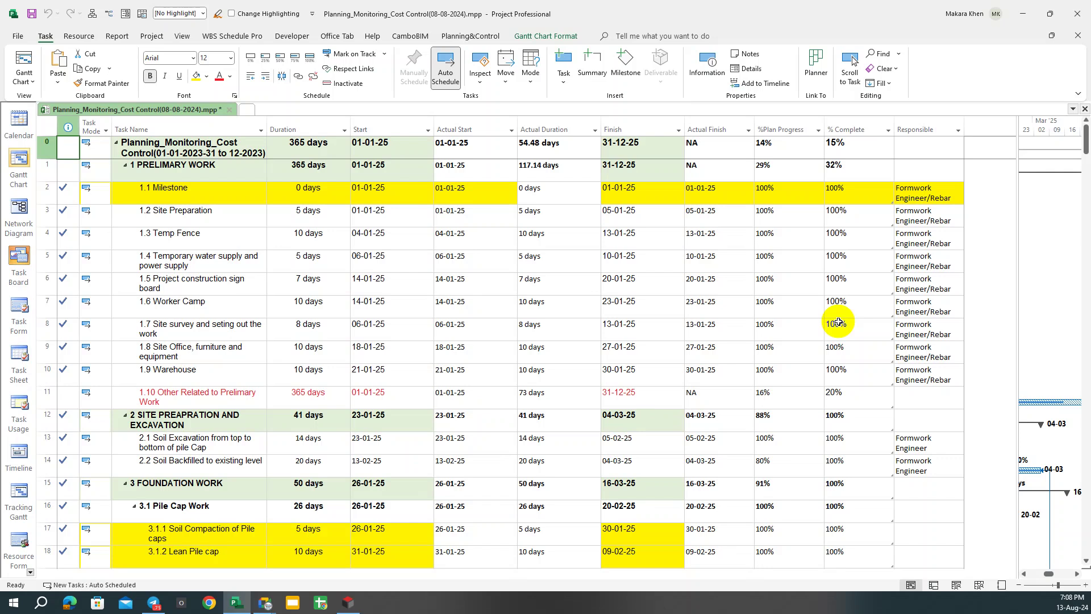
{"action": "left_click_drag", "start_coordinate": [967, 124], "coordinate": [1013, 124]}
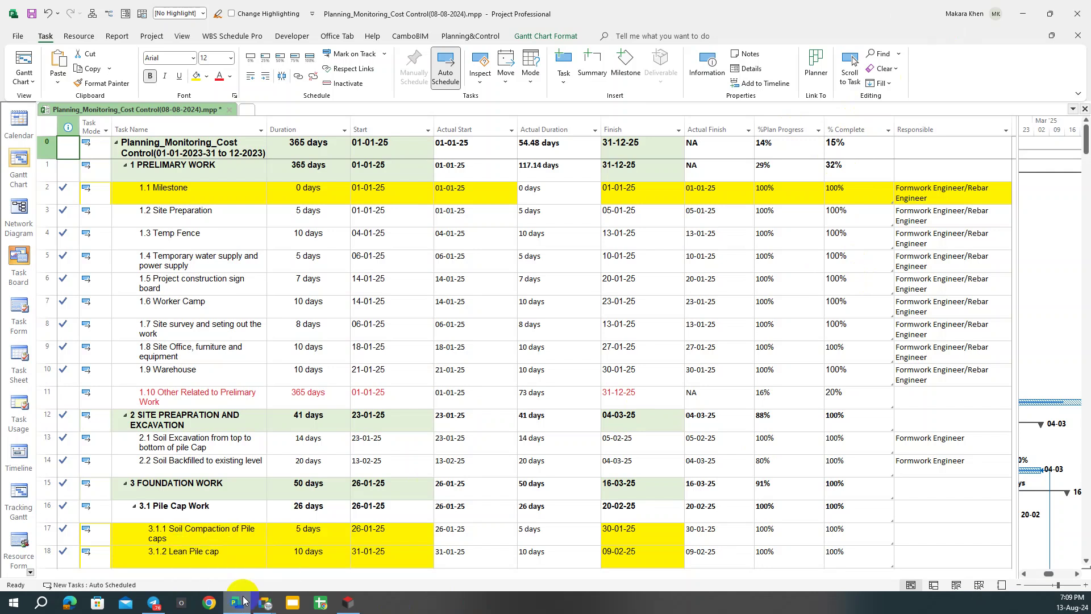
In a maximized File Explorer, go to Update Site Progress.xlsx's file location and open it in Excel.
{"action": "key", "text": "super+e"}
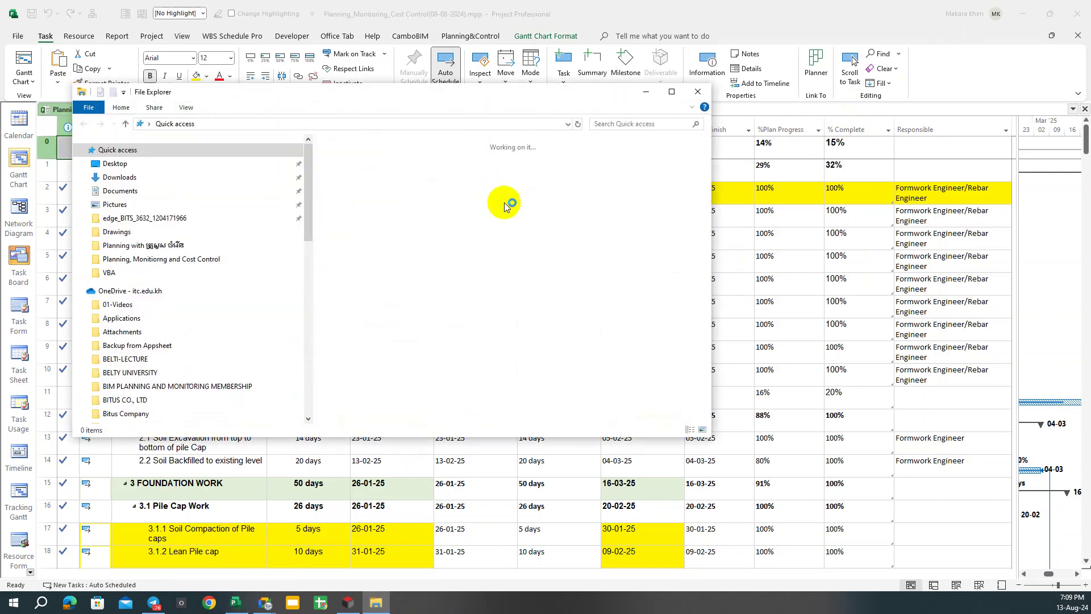
{"action": "left_click", "coordinate": [671, 91]}
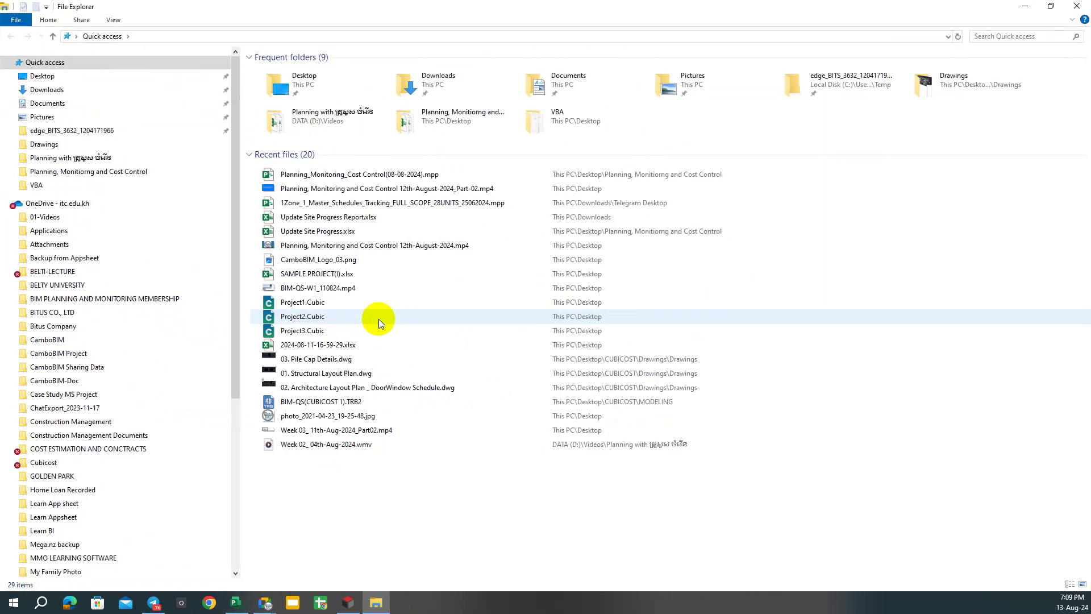
{"action": "double_click", "coordinate": [326, 233]}
{"action": "right_click", "coordinate": [324, 231]}
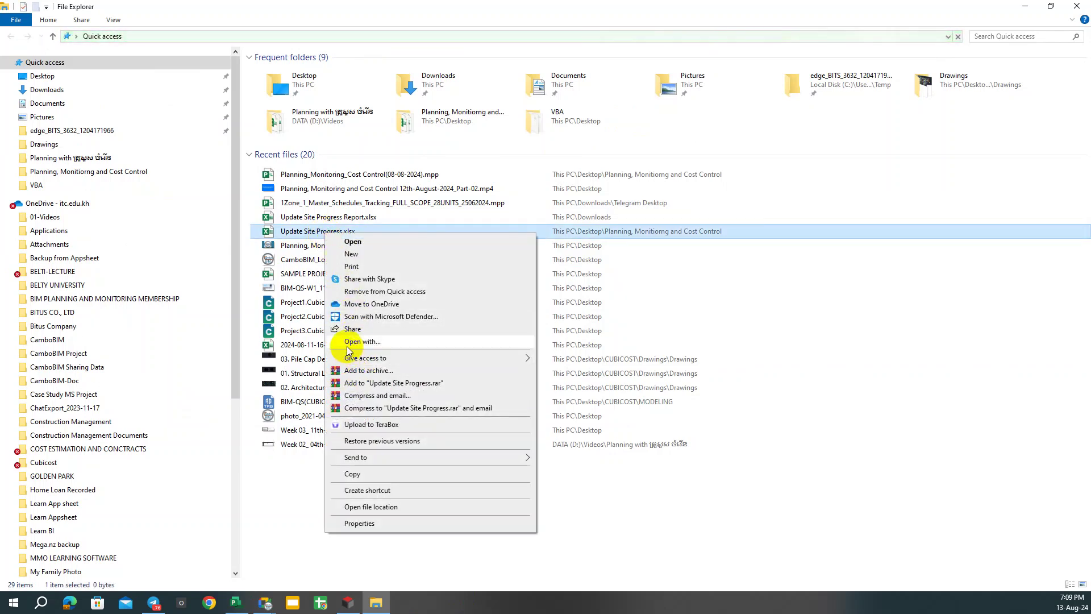
{"action": "left_click", "coordinate": [350, 506]}
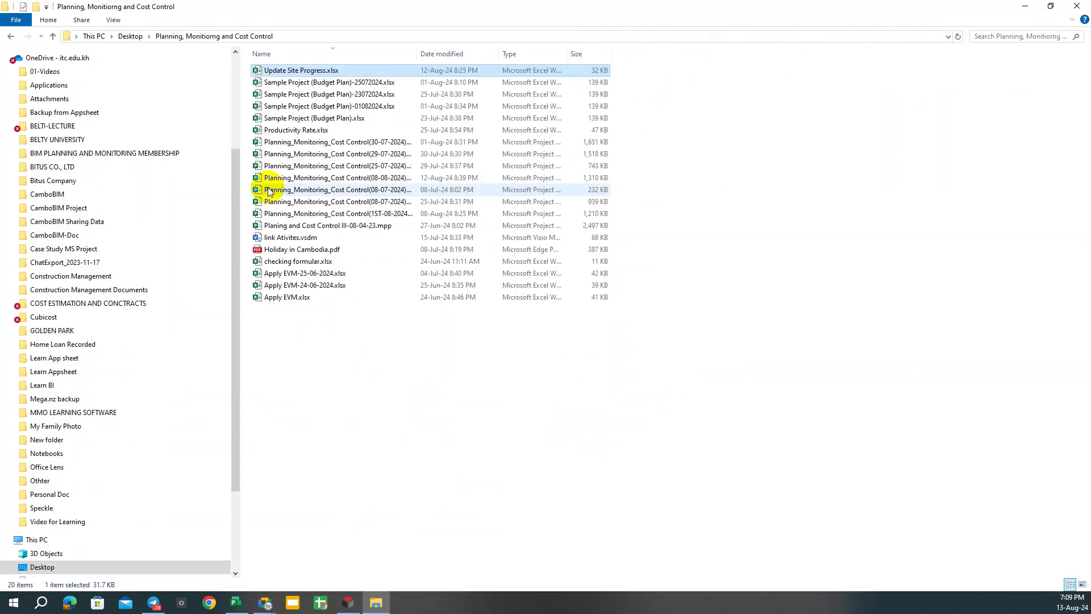
{"action": "mouse_move", "coordinate": [301, 70]}
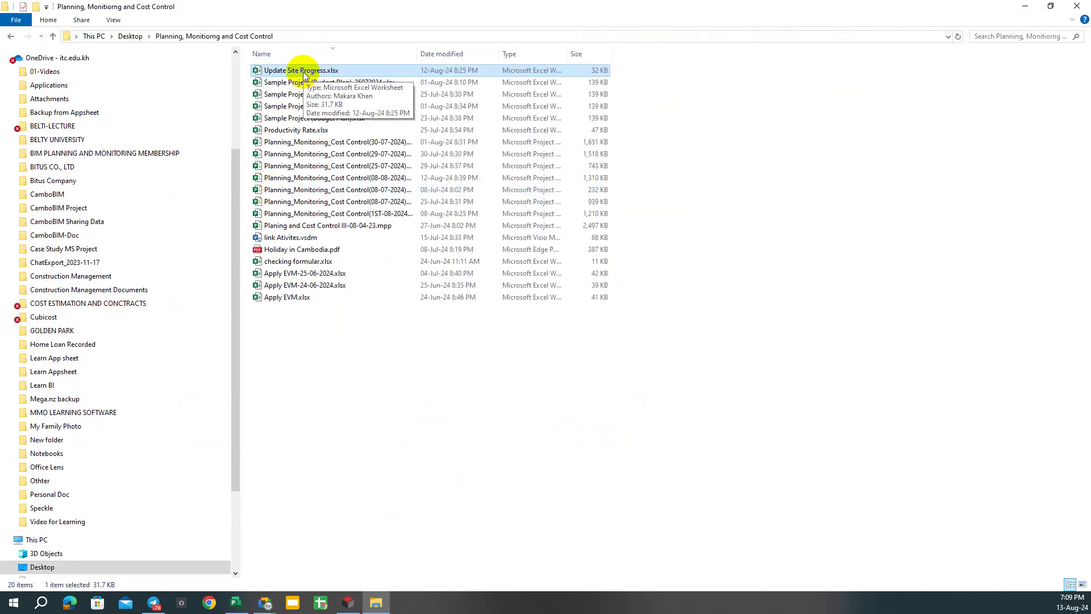
{"action": "double_click", "coordinate": [304, 76]}
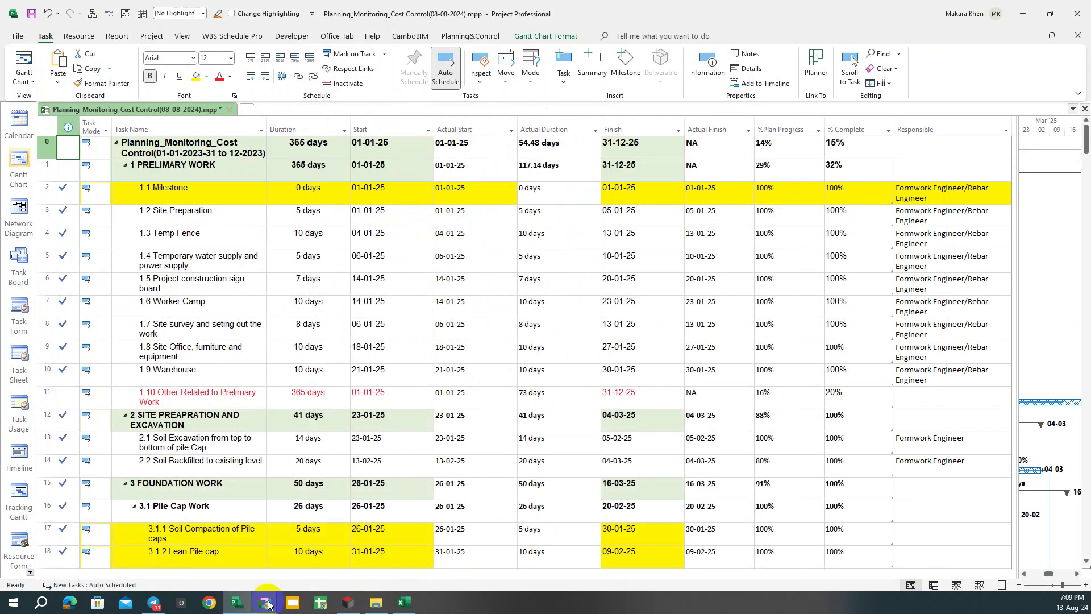
Launch Chrome with the CamboBIM profile and go to Google Sheets from the Google apps grid.
{"action": "left_click", "coordinate": [211, 604]}
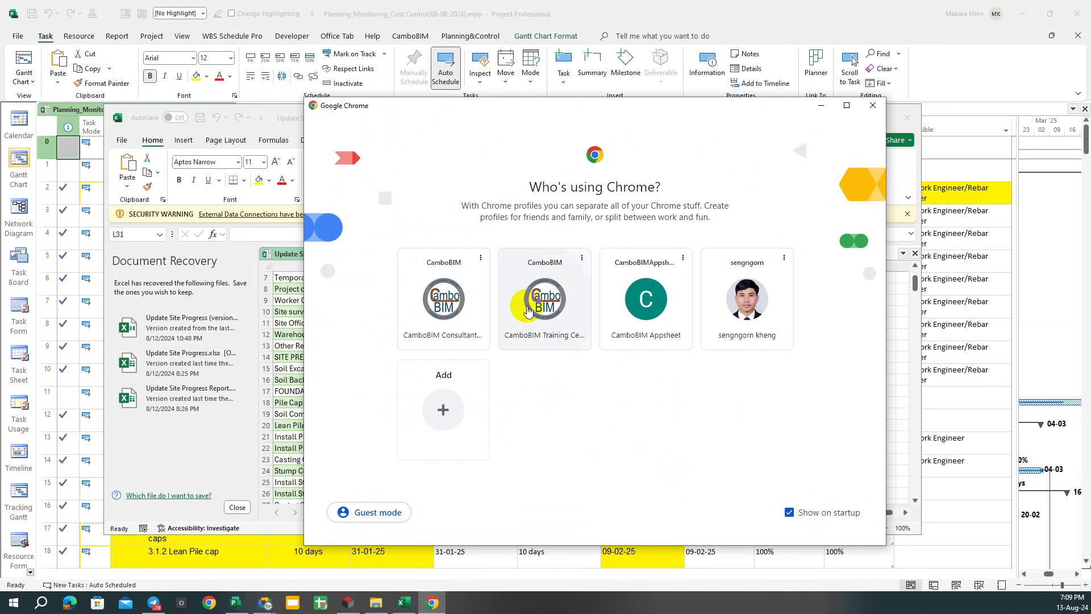
{"action": "left_click", "coordinate": [518, 301]}
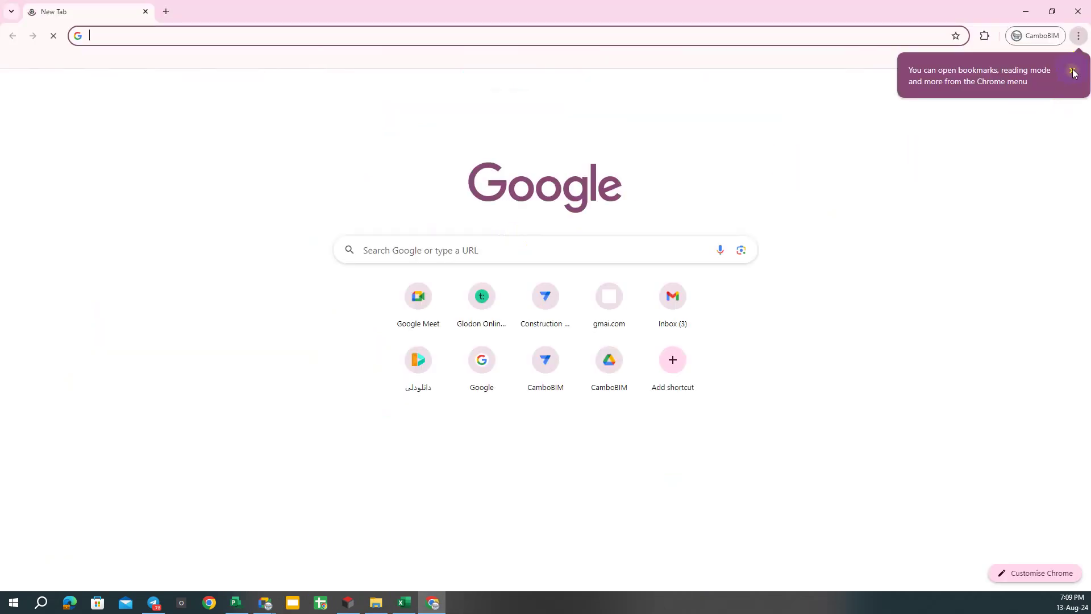
{"action": "left_click", "coordinate": [1074, 70]}
{"action": "left_click", "coordinate": [1051, 86]}
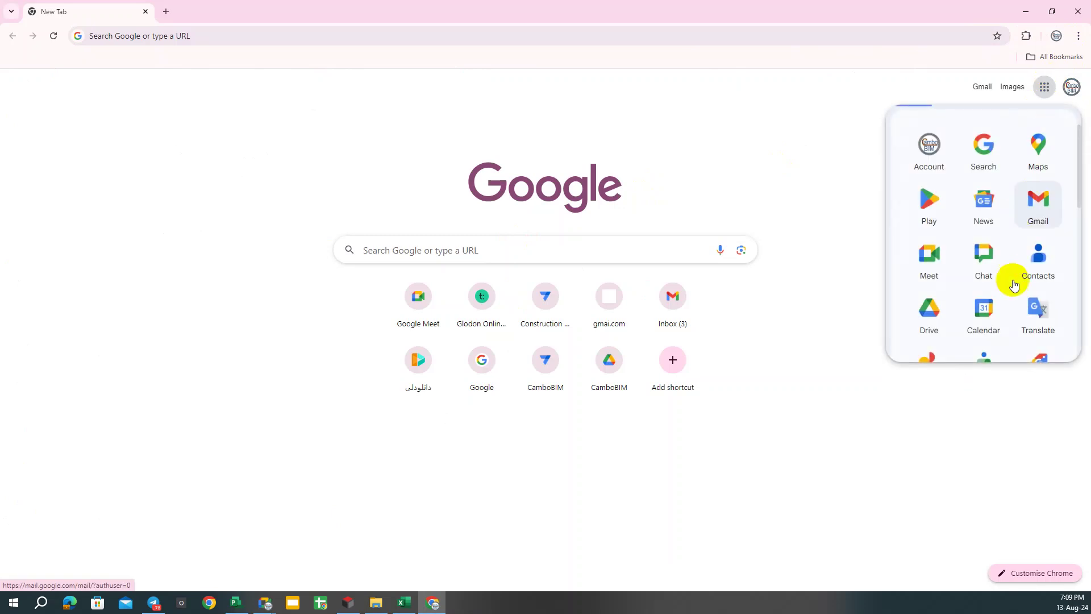
{"action": "scroll", "coordinate": [1014, 280], "scroll_direction": "down", "scroll_amount": 4}
{"action": "left_click", "coordinate": [1000, 273]}
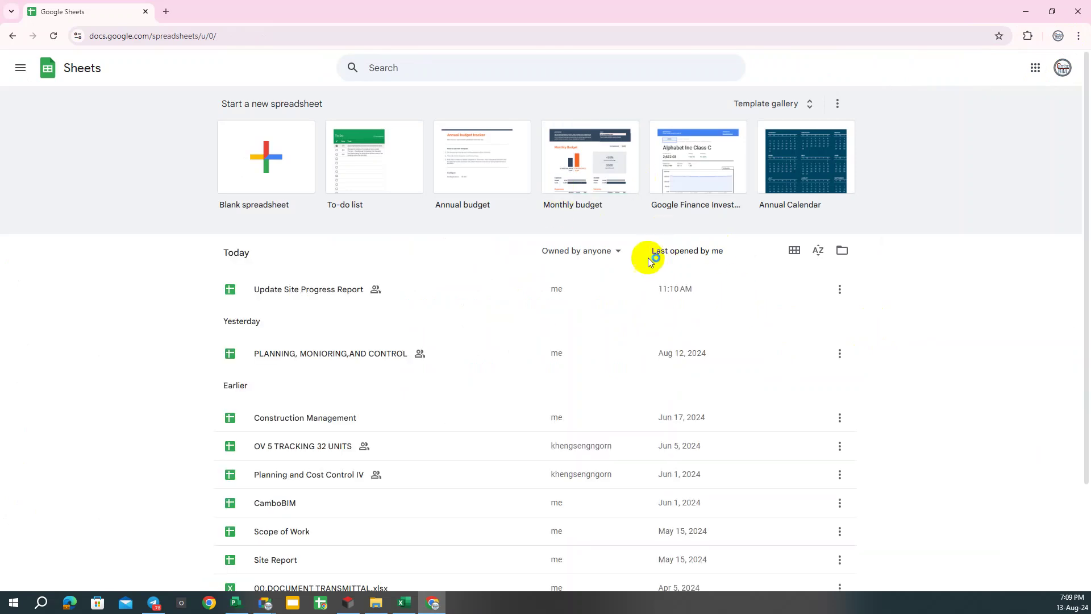
Open Update Site Progress Report and check F13 (16%) and the % Complete values in G3:G26.
{"action": "left_click", "coordinate": [316, 291]}
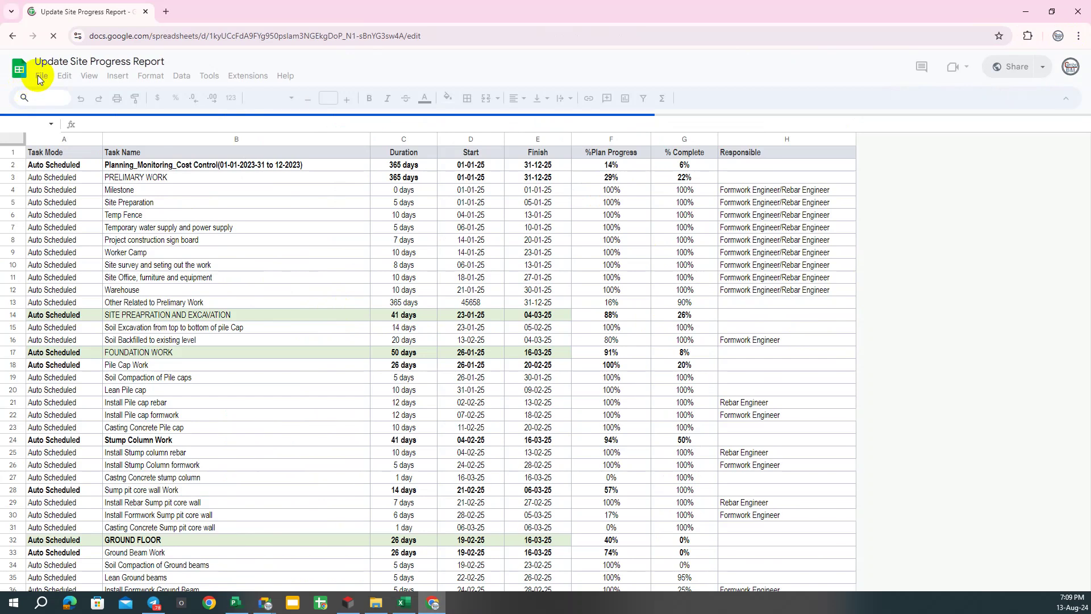
{"action": "scroll", "coordinate": [472, 296], "scroll_direction": "down", "scroll_amount": 3}
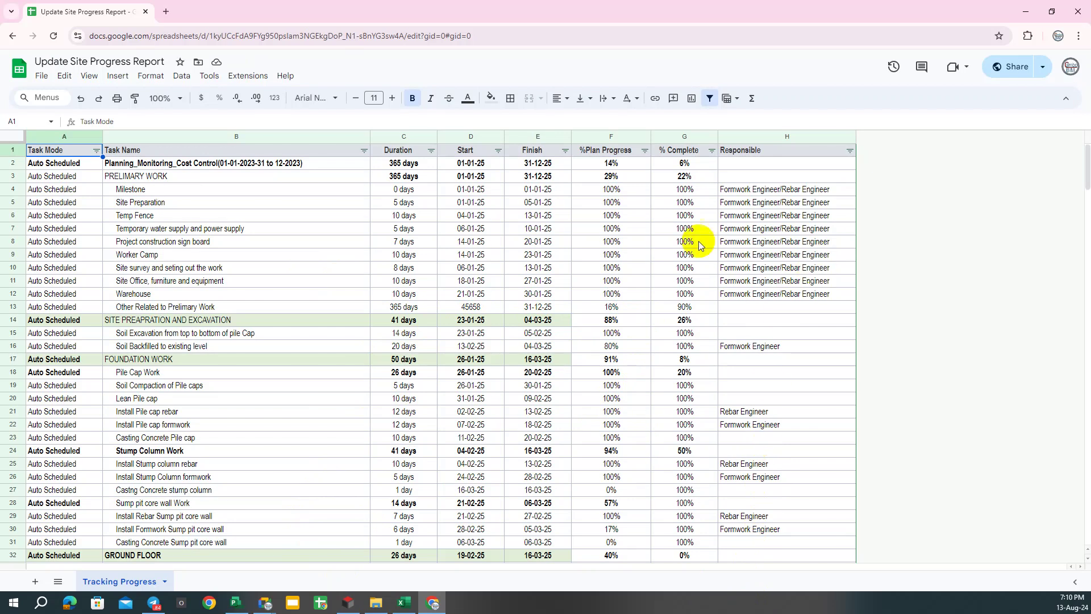
{"action": "left_click", "coordinate": [610, 305]}
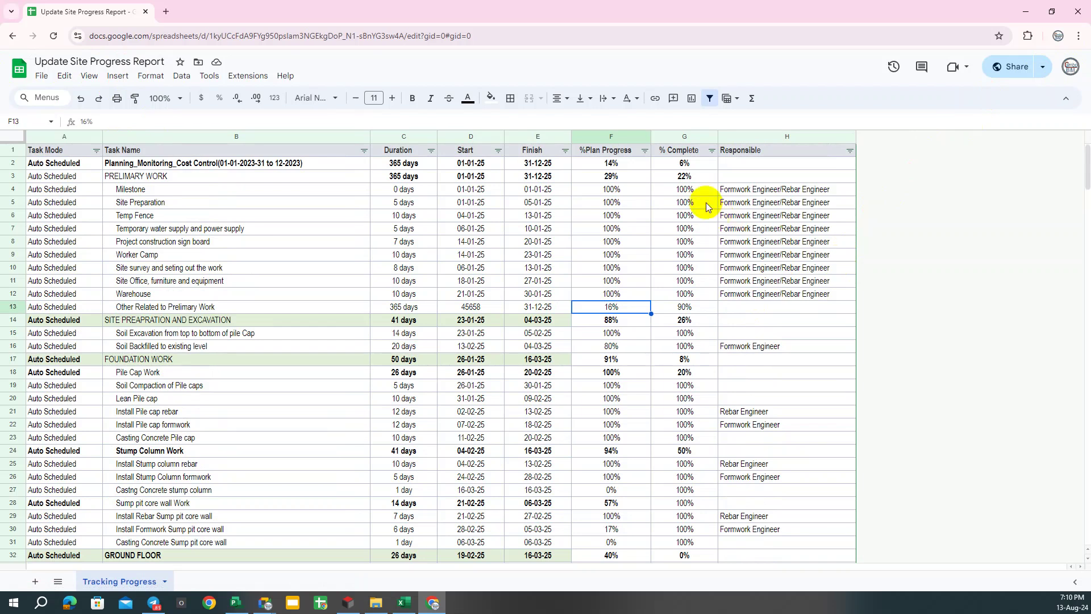
{"action": "left_click_drag", "start_coordinate": [684, 176], "coordinate": [685, 477]}
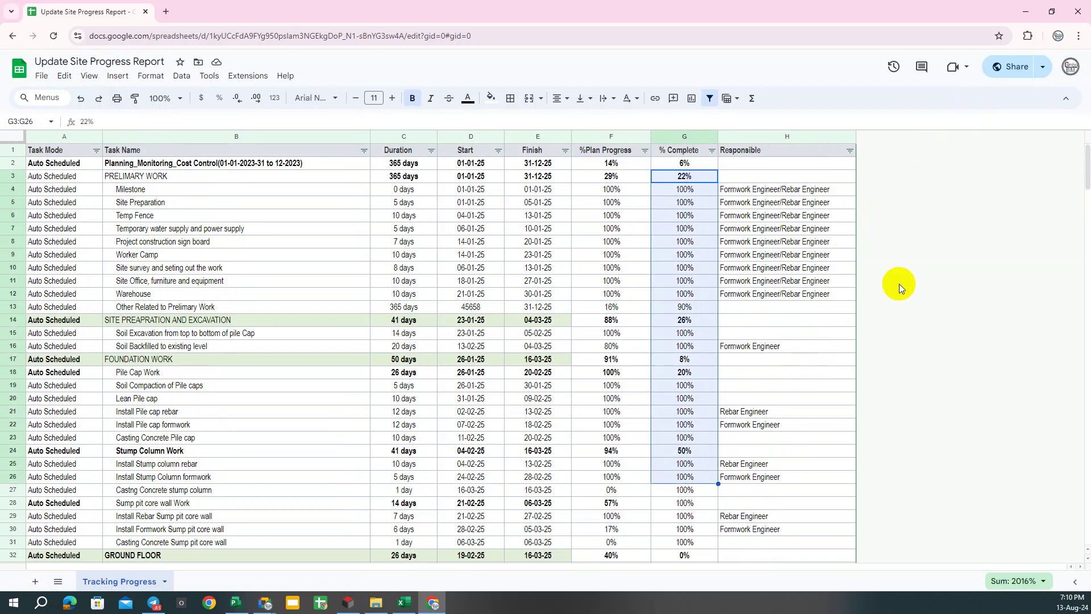
Maximize the Excel workbook and close Document Recovery, removing the recovered file versions.
{"action": "left_click", "coordinate": [1027, 11]}
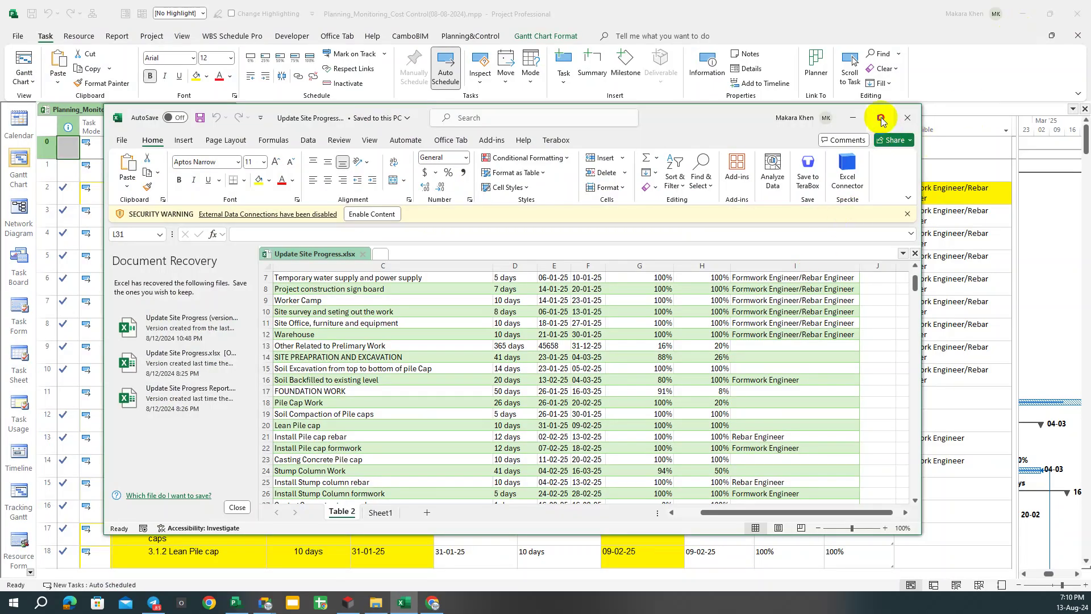
{"action": "left_click", "coordinate": [880, 118]}
{"action": "left_click", "coordinate": [278, 111]}
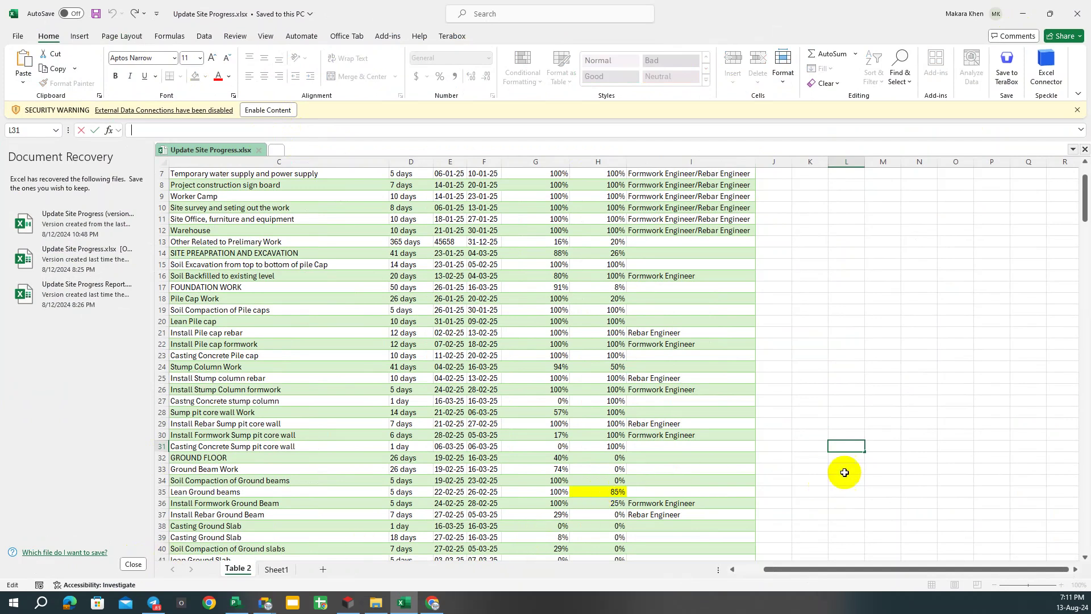
{"action": "key", "text": "Return"}
{"action": "key", "text": "Return"}
{"action": "left_click", "coordinate": [133, 563]}
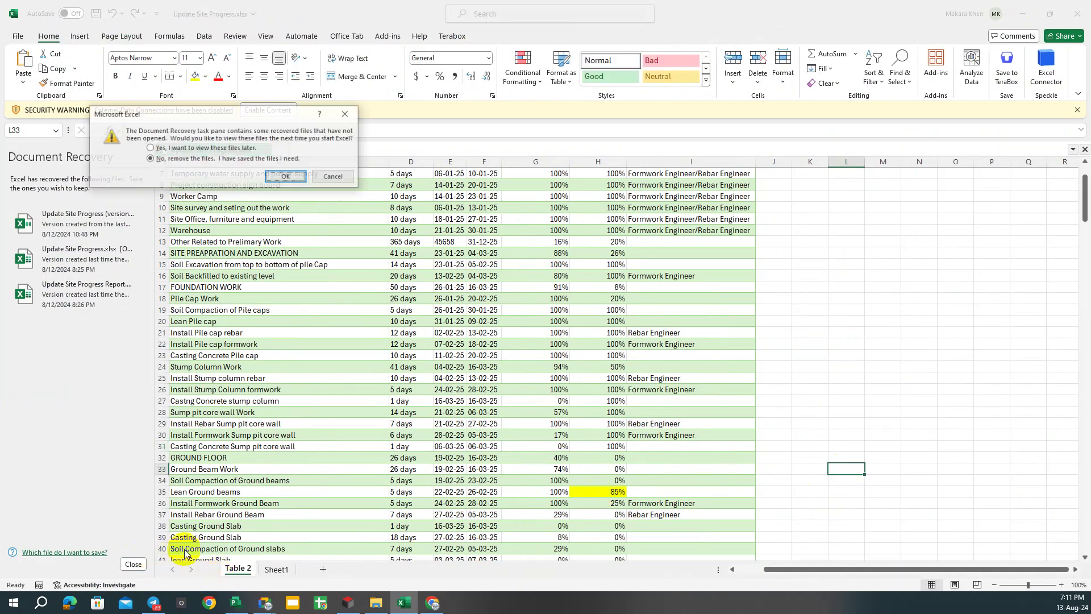
{"action": "left_click", "coordinate": [273, 177]}
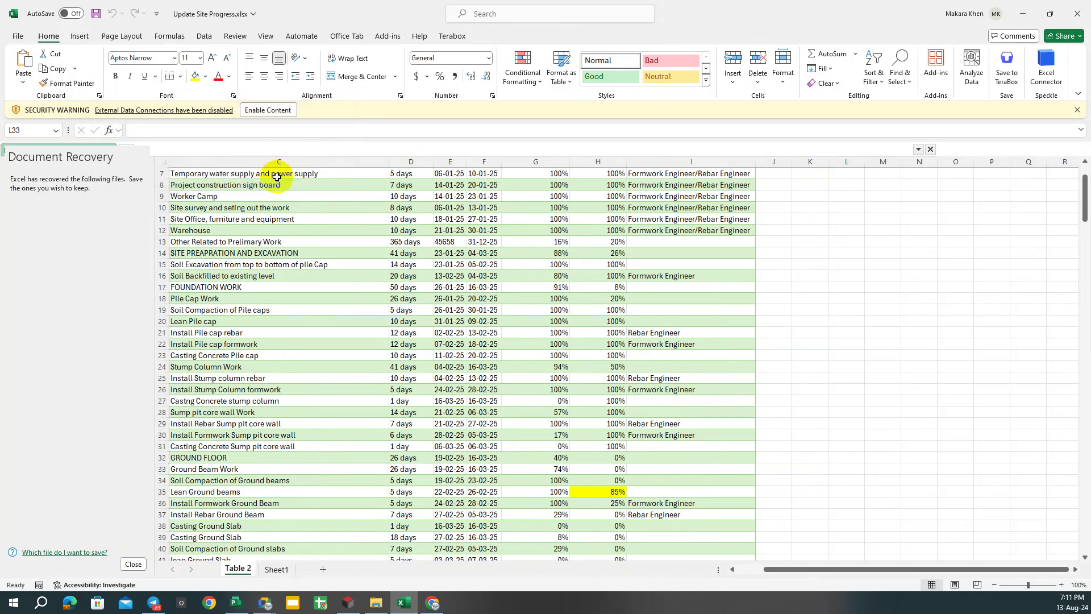
Enable the workbook's external content, view the Data tab, and return to the Google Sheets report.
{"action": "left_click", "coordinate": [282, 109]}
{"action": "left_click", "coordinate": [702, 305]}
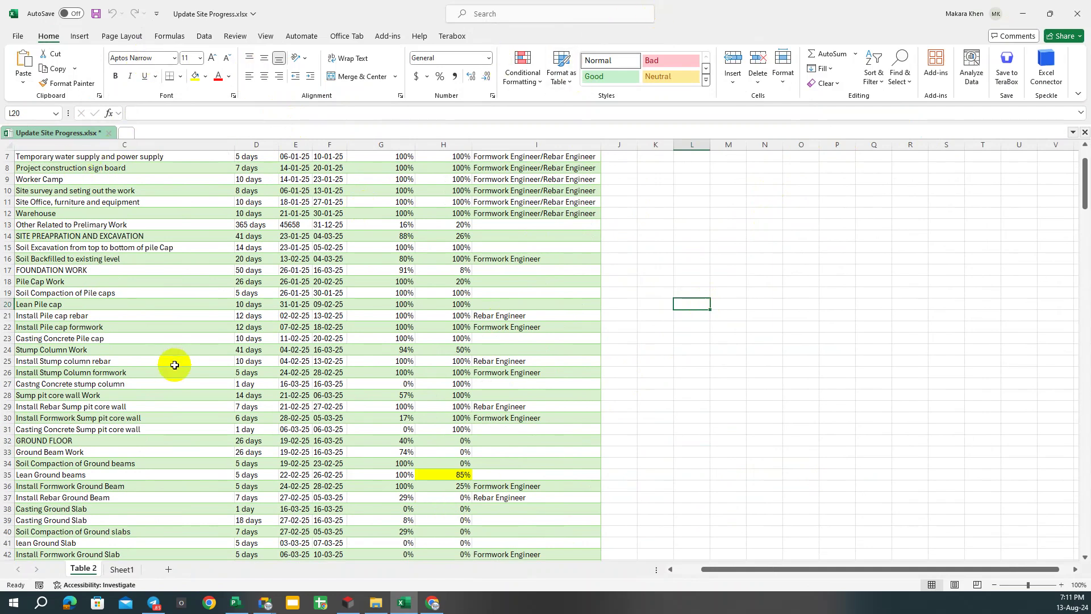
{"action": "left_click", "coordinate": [204, 37]}
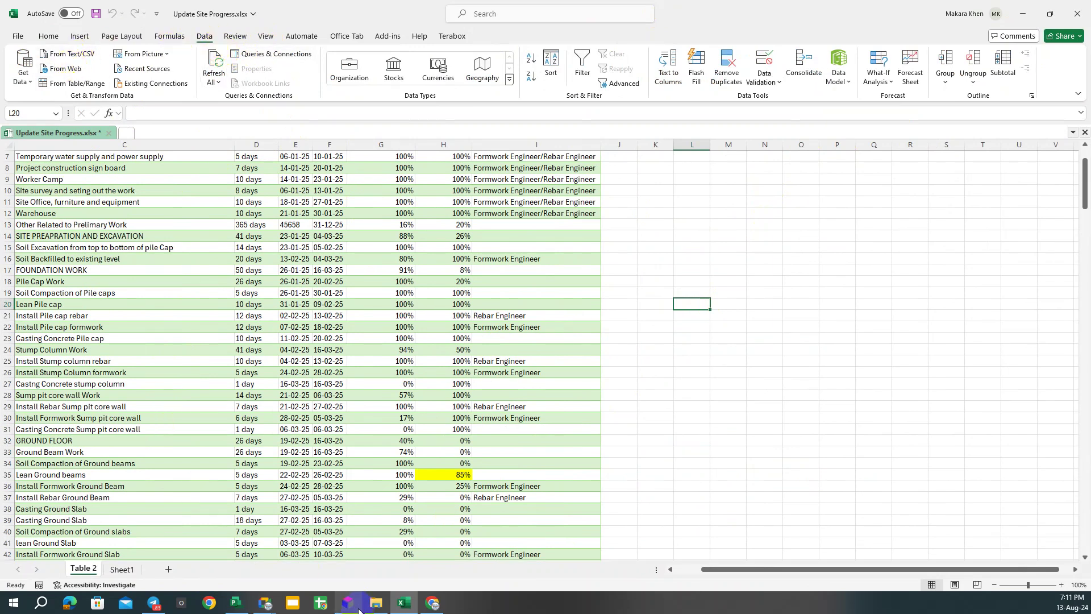
{"action": "left_click", "coordinate": [432, 604]}
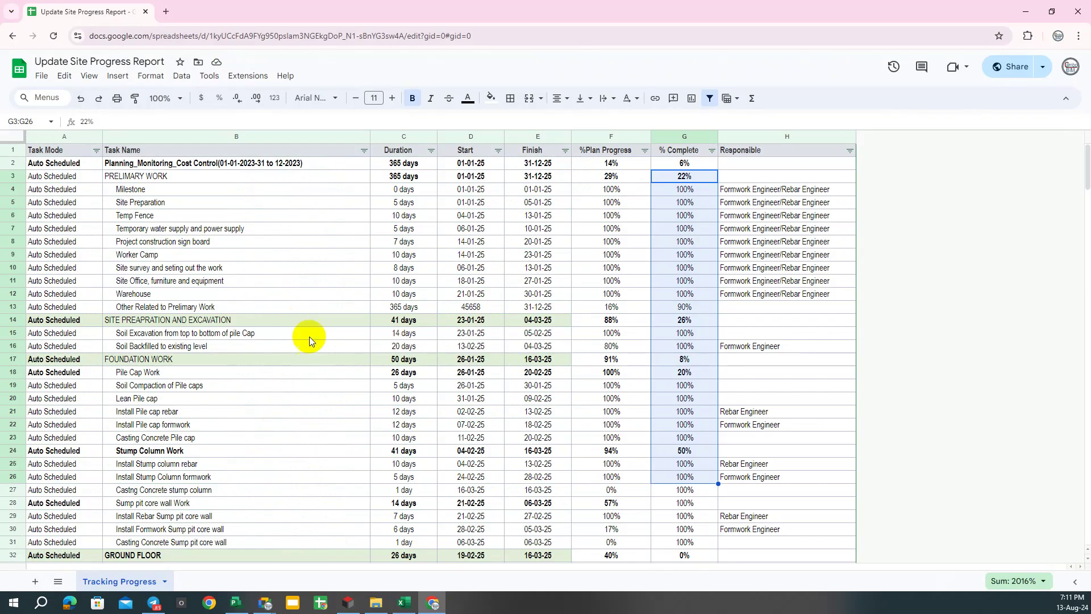
Select the report's publish-to-the-web link, cancel the dialog, and minimize Chrome.
{"action": "left_click", "coordinate": [41, 76]}
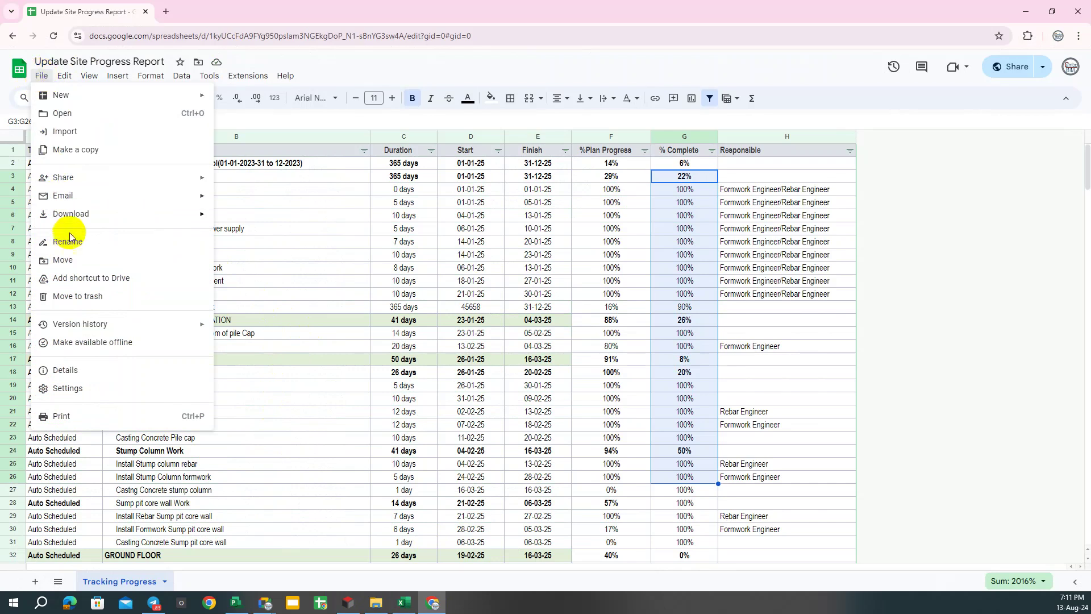
{"action": "mouse_move", "coordinate": [63, 177]}
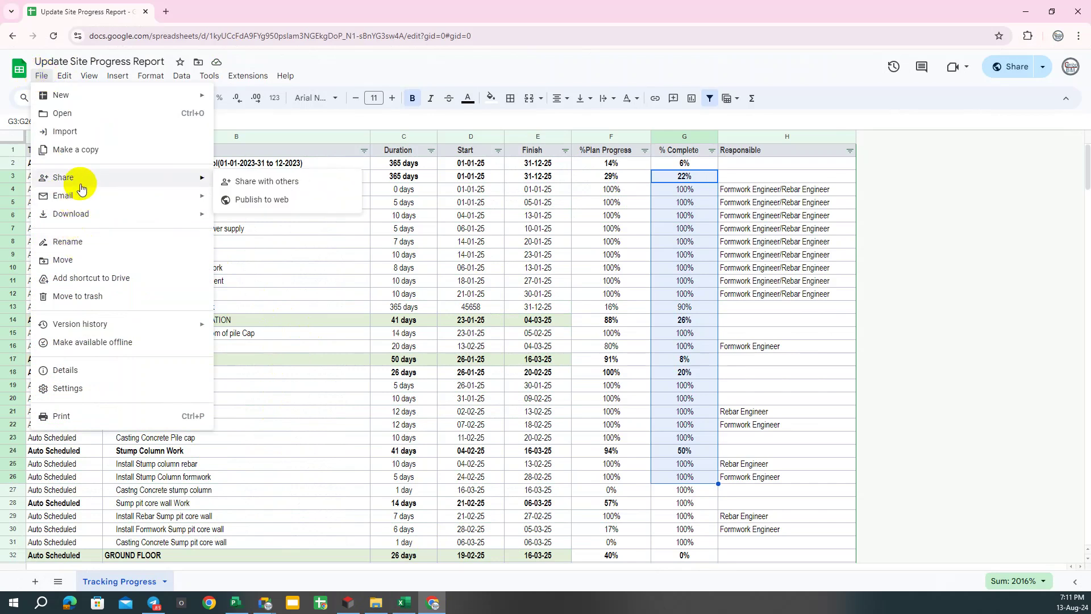
{"action": "left_click", "coordinate": [253, 200]}
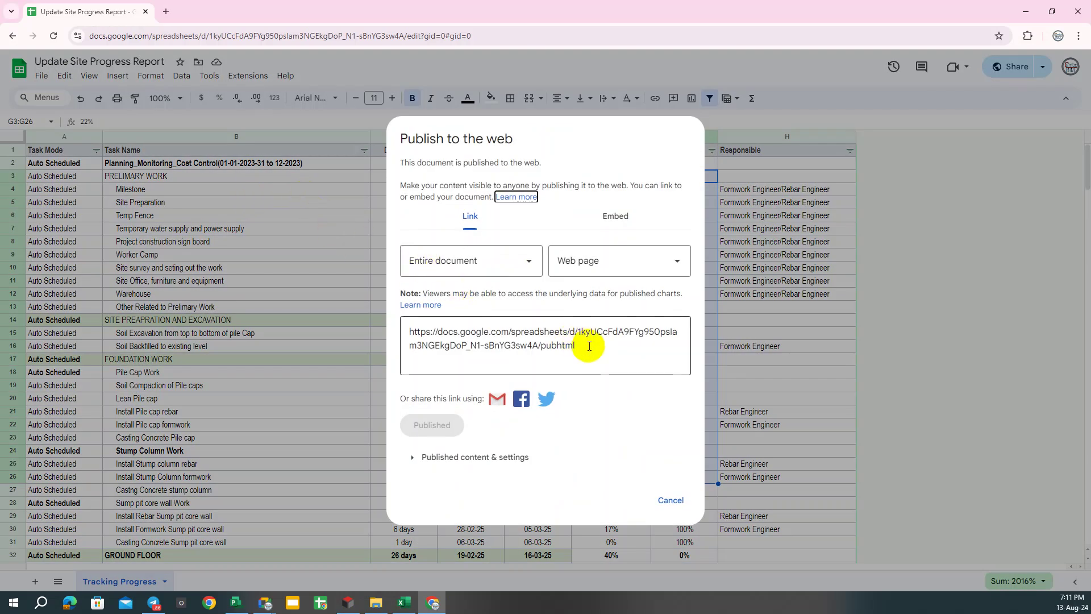
{"action": "left_click", "coordinate": [592, 343]}
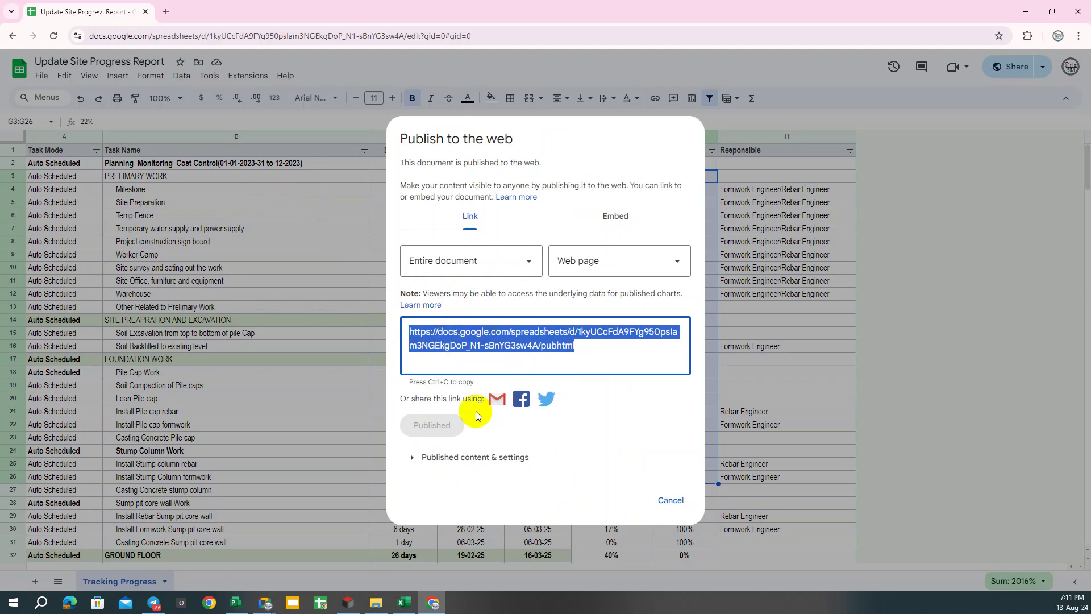
{"action": "left_click", "coordinate": [671, 500]}
{"action": "left_click", "coordinate": [1026, 11]}
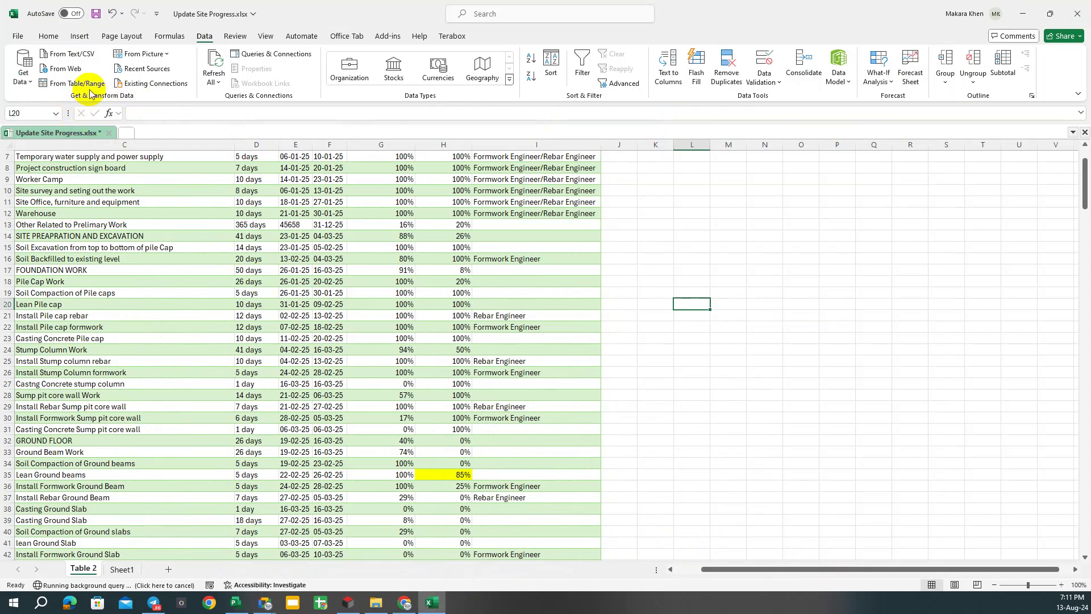
Let the background refresh bring in 90% for row 13 and 95% in H35, then minimize Excel.
{"action": "left_click", "coordinate": [859, 259]}
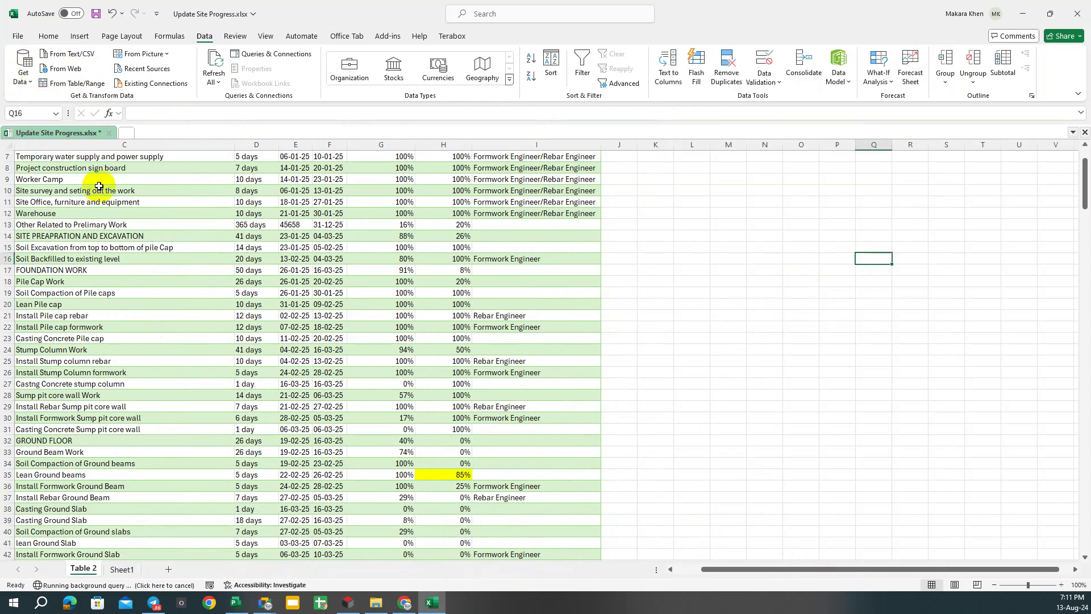
{"action": "scroll", "coordinate": [116, 230], "scroll_direction": "up", "scroll_amount": 2}
{"action": "left_click", "coordinate": [23, 75]}
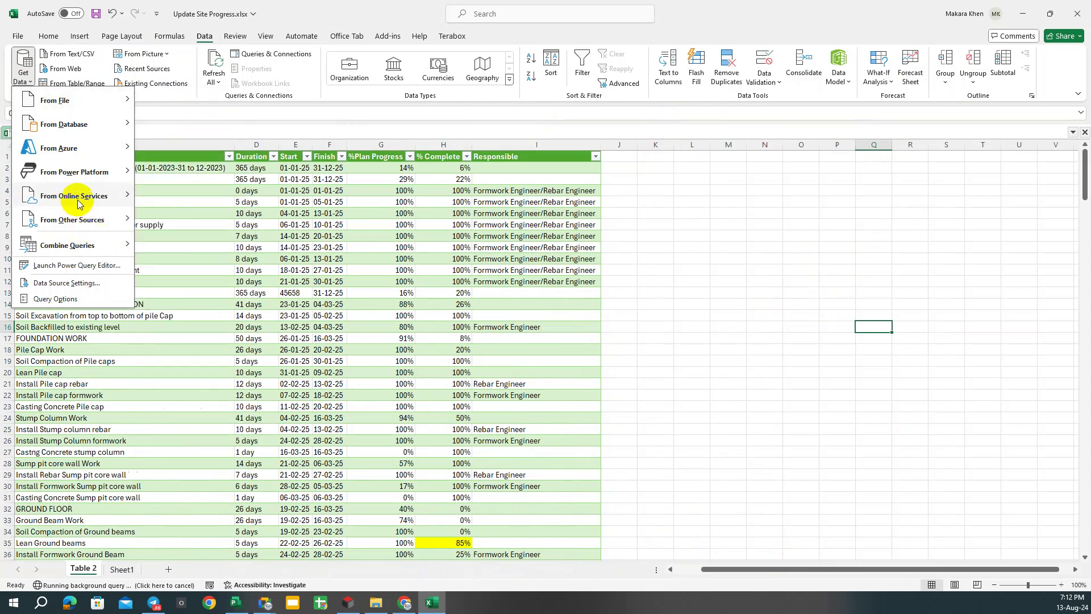
{"action": "mouse_move", "coordinate": [73, 220]}
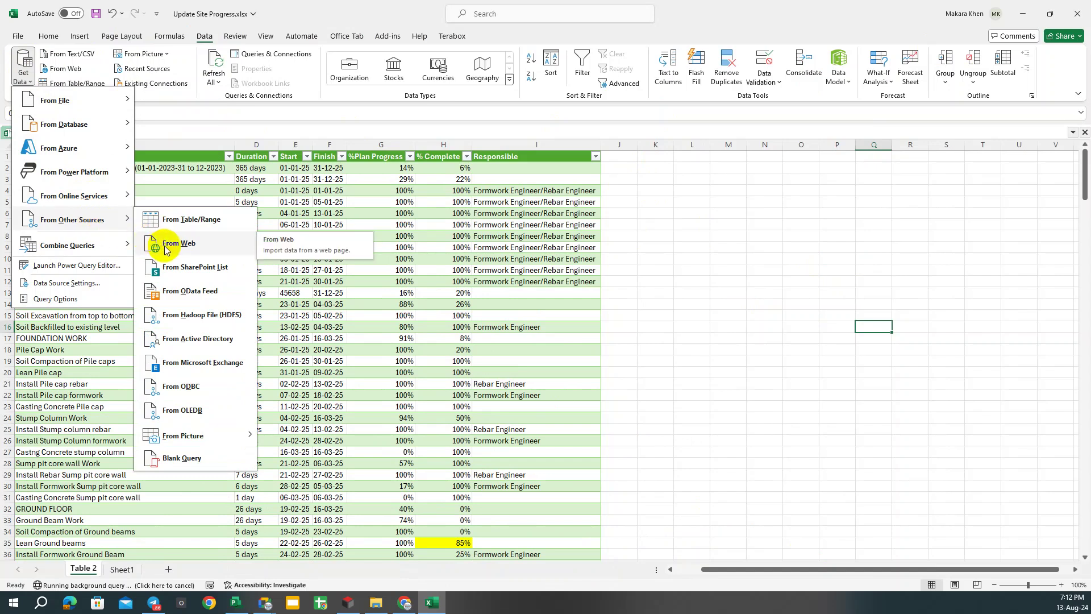
{"action": "left_click", "coordinate": [710, 283]}
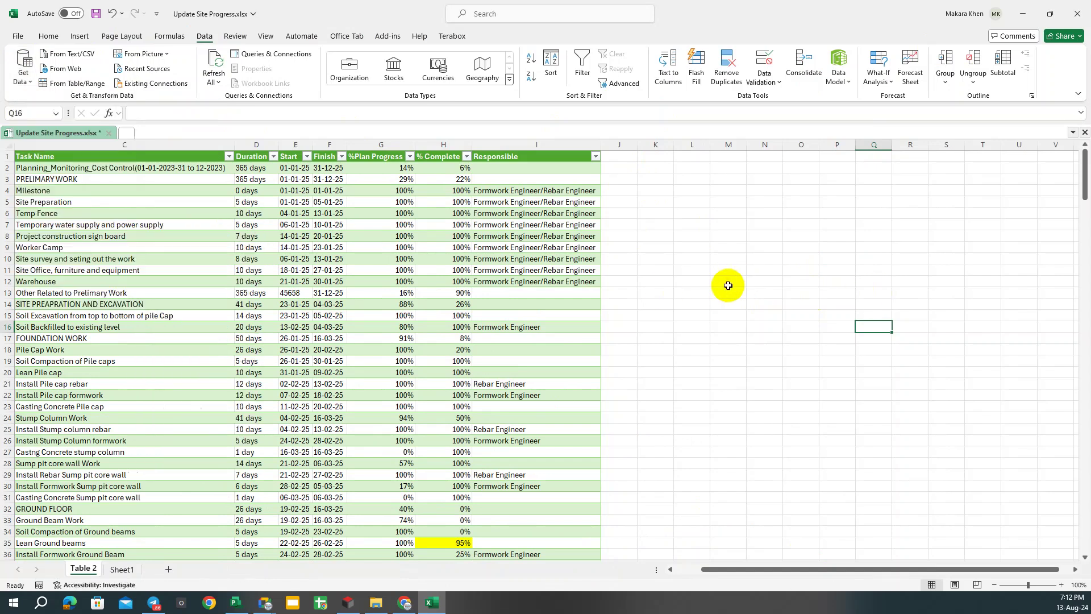
{"action": "scroll", "coordinate": [675, 282], "scroll_direction": "down", "scroll_amount": 2}
{"action": "scroll", "coordinate": [675, 282], "scroll_direction": "up", "scroll_amount": 2}
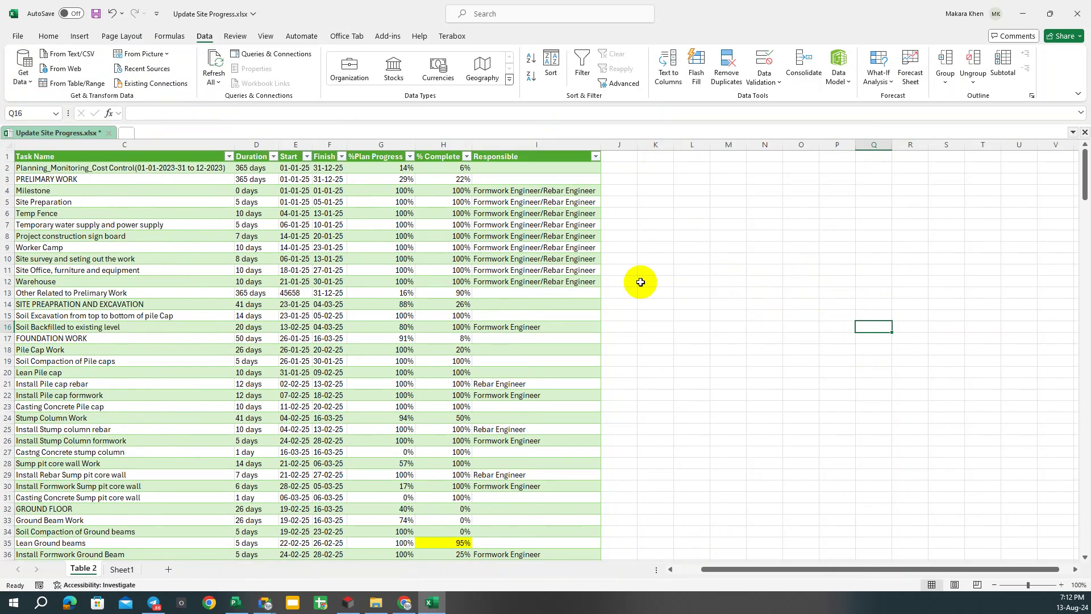
{"action": "left_click", "coordinate": [455, 543]}
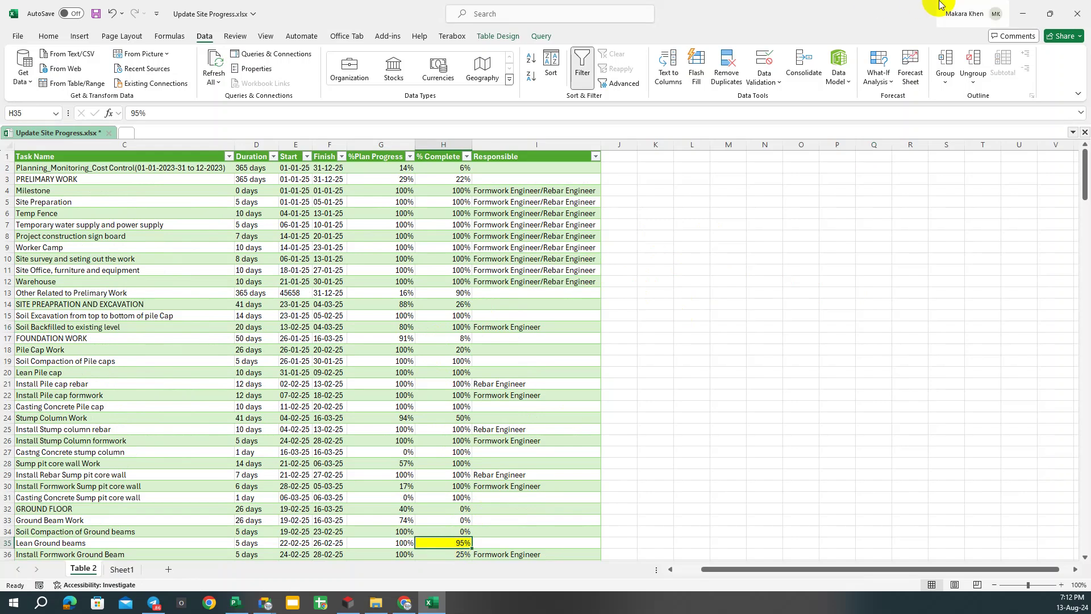
{"action": "left_click", "coordinate": [1011, 22]}
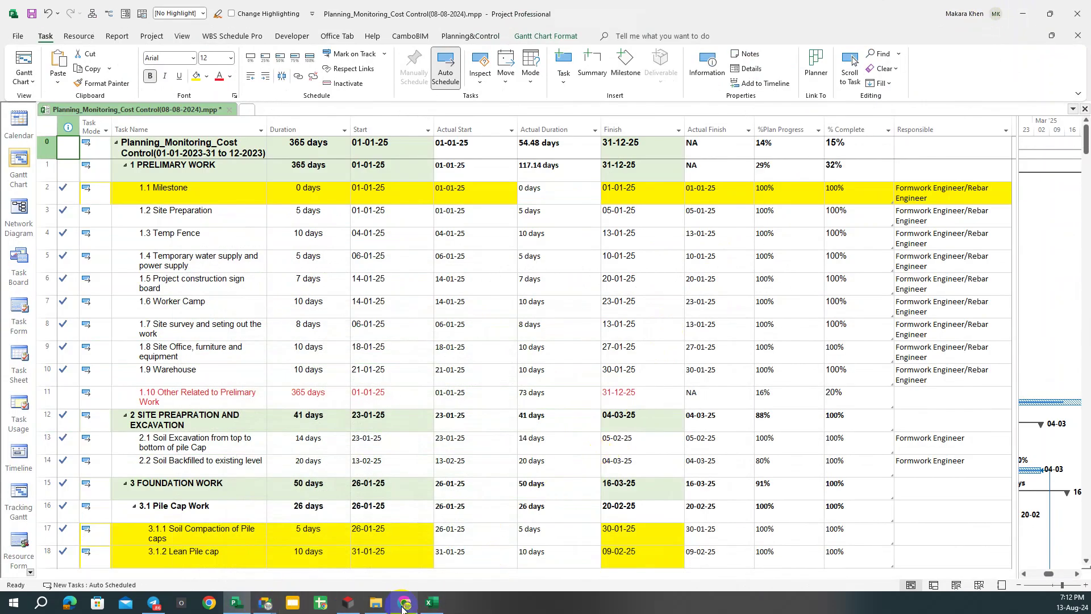
In the online report, enter 100%, 100% and 50% in % Complete cells G34:G36.
{"action": "mouse_move", "coordinate": [405, 602]}
{"action": "left_click", "coordinate": [408, 549]}
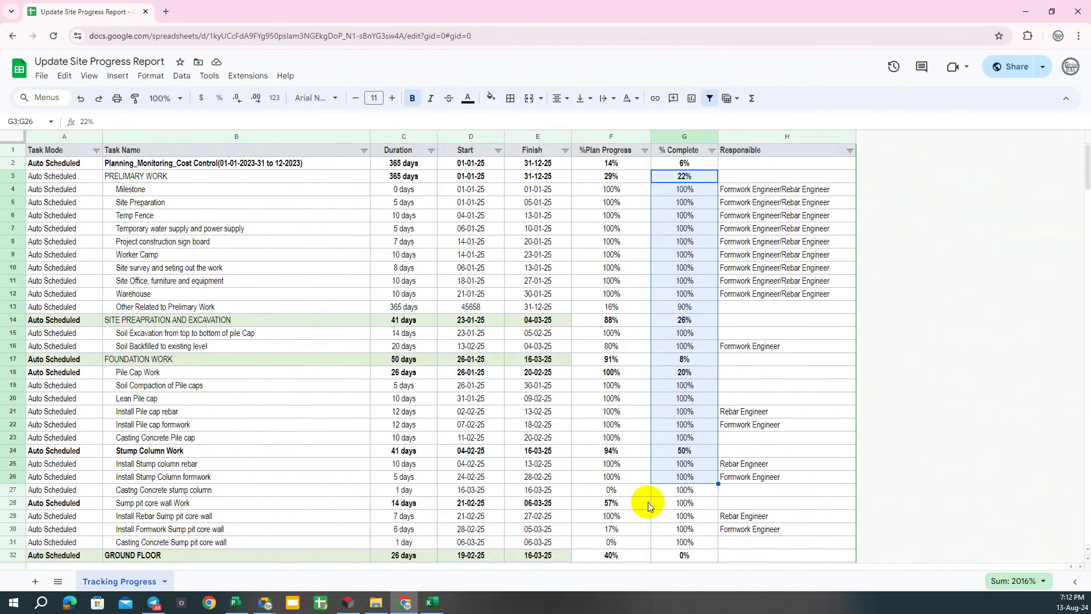
{"action": "left_click", "coordinate": [721, 346]}
{"action": "scroll", "coordinate": [699, 380], "scroll_direction": "down", "scroll_amount": 2}
{"action": "scroll", "coordinate": [675, 422], "scroll_direction": "down", "scroll_amount": 3}
{"action": "scroll", "coordinate": [675, 422], "scroll_direction": "up", "scroll_amount": 4}
{"action": "scroll", "coordinate": [674, 423], "scroll_direction": "up", "scroll_amount": 2}
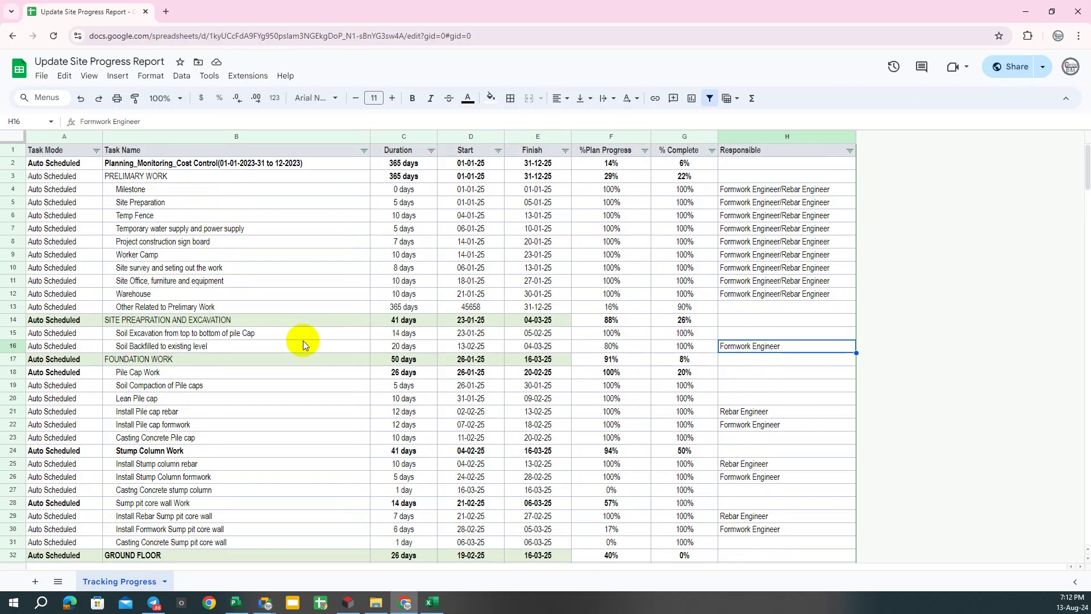
{"action": "scroll", "coordinate": [318, 355], "scroll_direction": "down", "scroll_amount": 3}
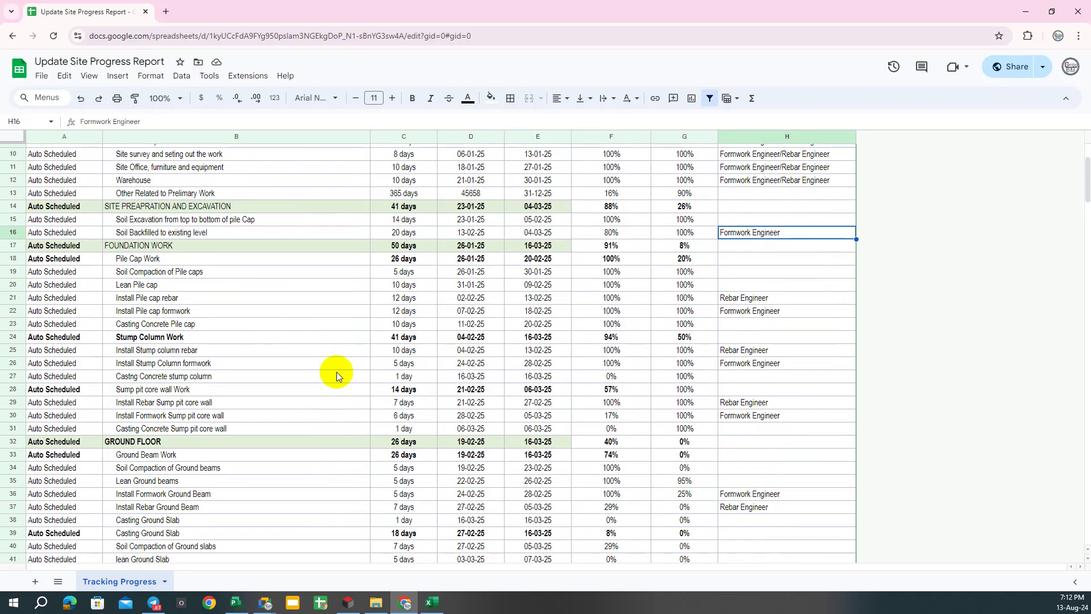
{"action": "scroll", "coordinate": [383, 364], "scroll_direction": "down", "scroll_amount": 2}
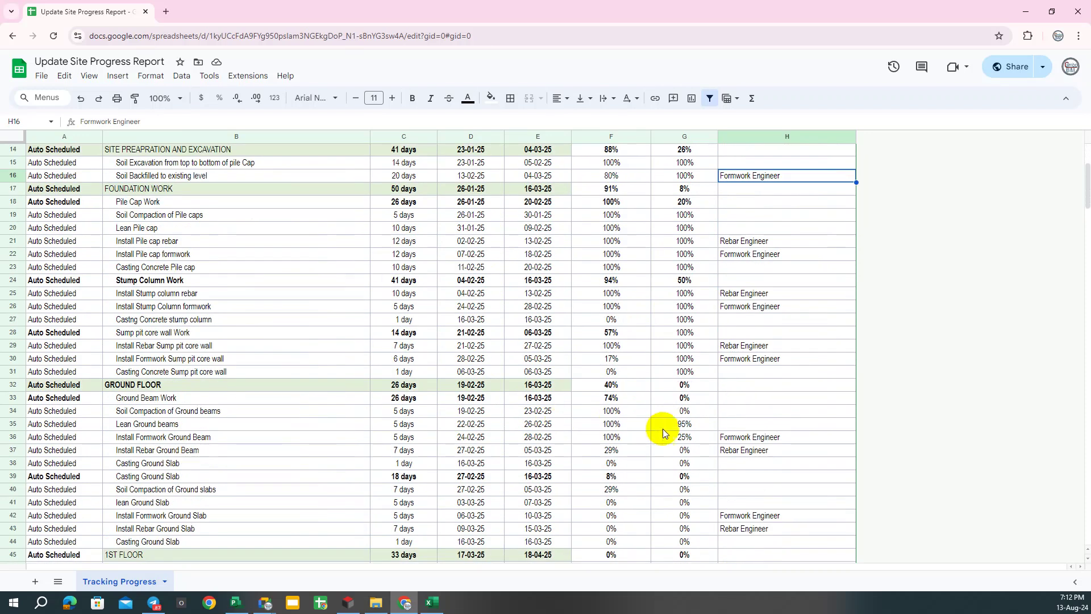
{"action": "left_click", "coordinate": [670, 429]}
{"action": "left_click", "coordinate": [672, 415]}
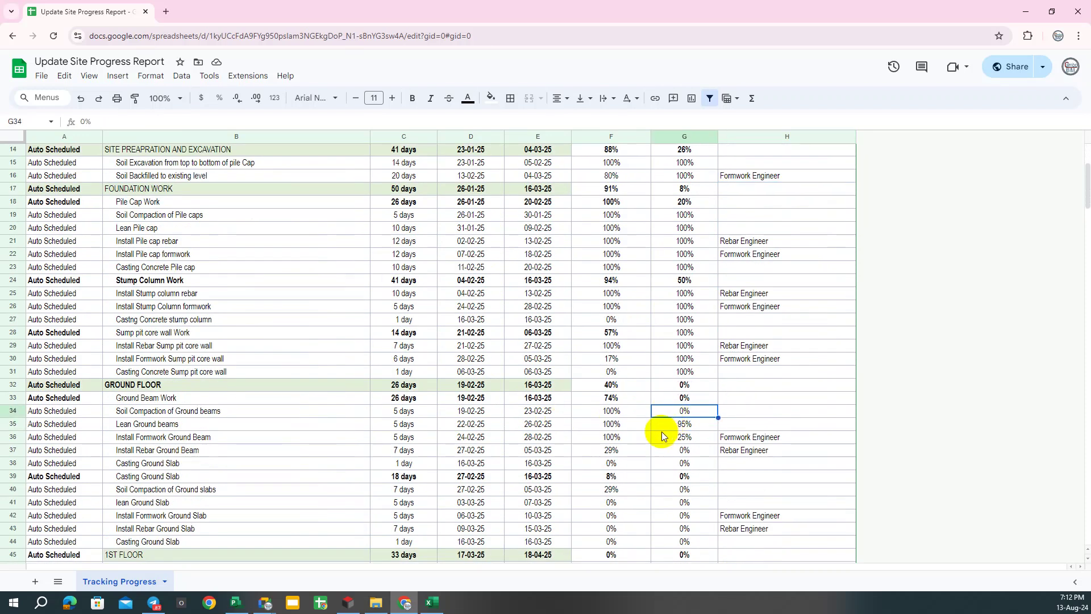
{"action": "type", "text": "10"}
{"action": "key", "text": "Return"}
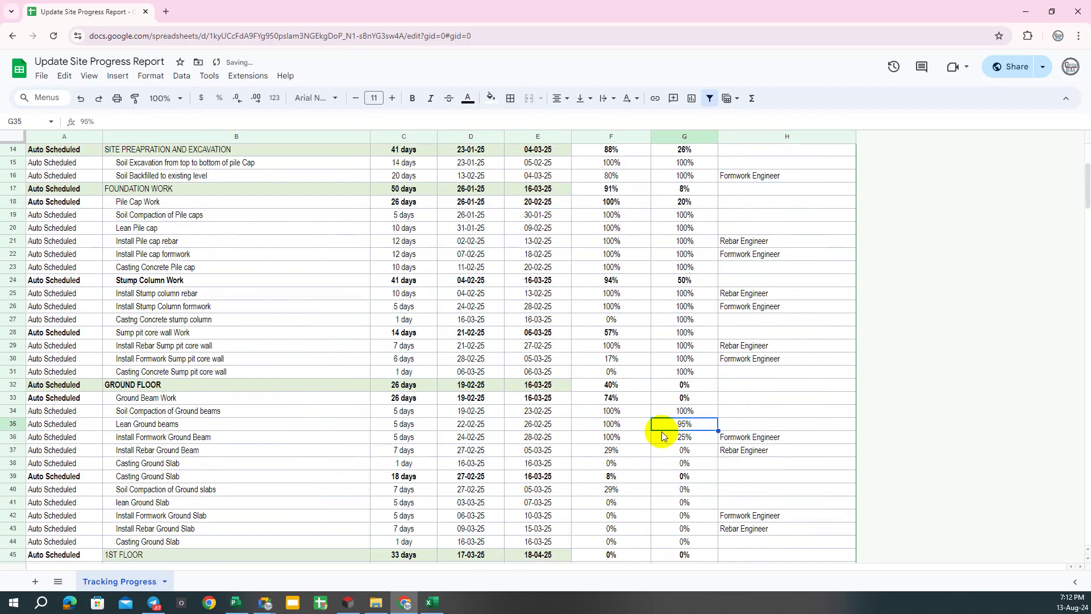
{"action": "type", "text": "100"}
{"action": "key", "text": "Return"}
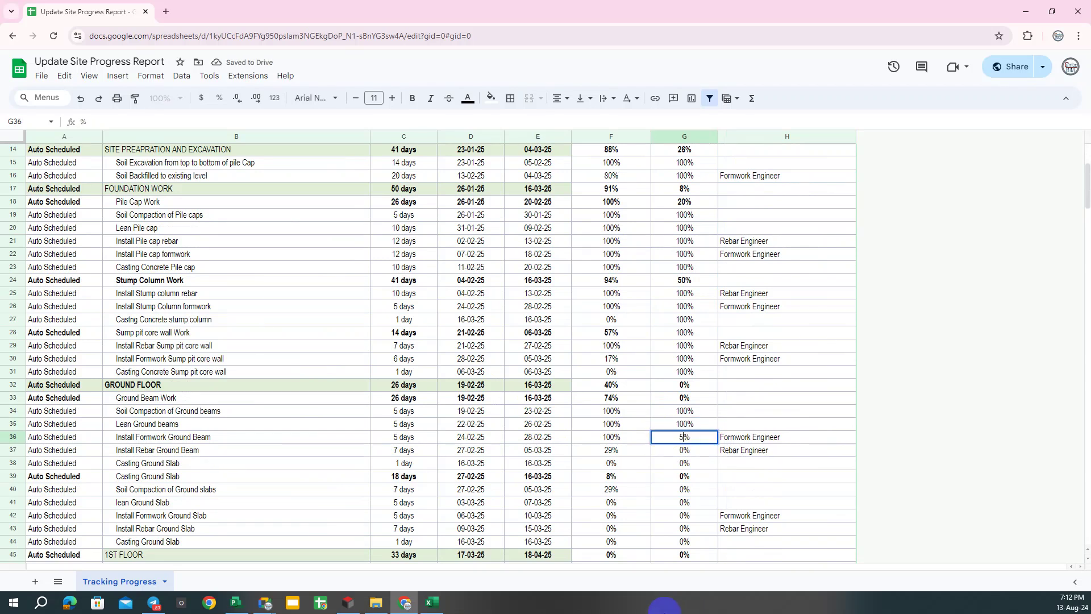
{"action": "type", "text": "50"}
{"action": "key", "text": "Return"}
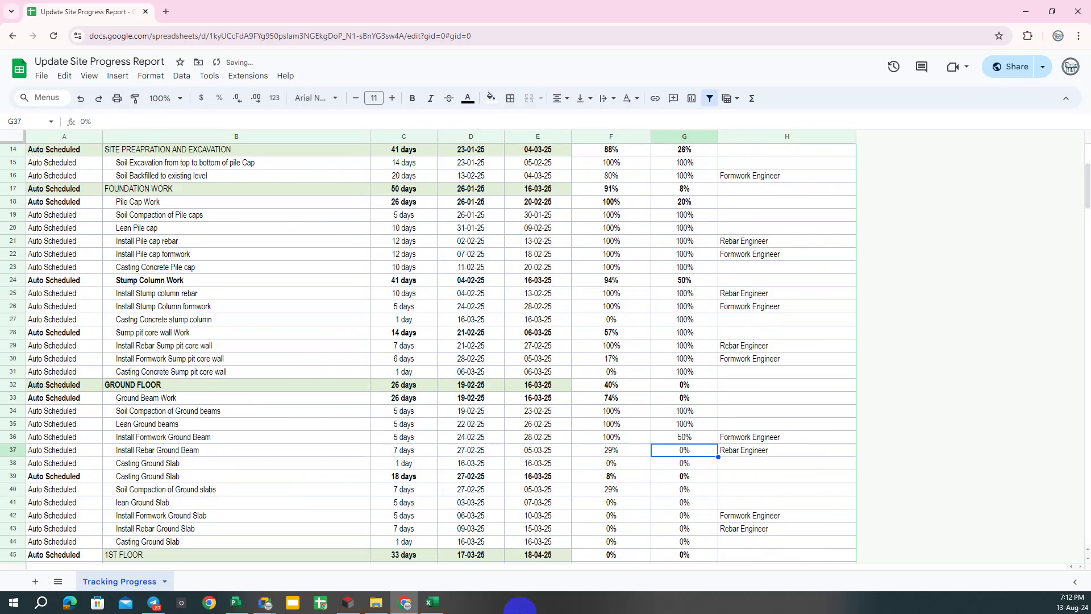
Fill cells G34:G36 yellow, then switch to Microsoft Project.
{"action": "left_click_drag", "start_coordinate": [700, 414], "coordinate": [698, 443]}
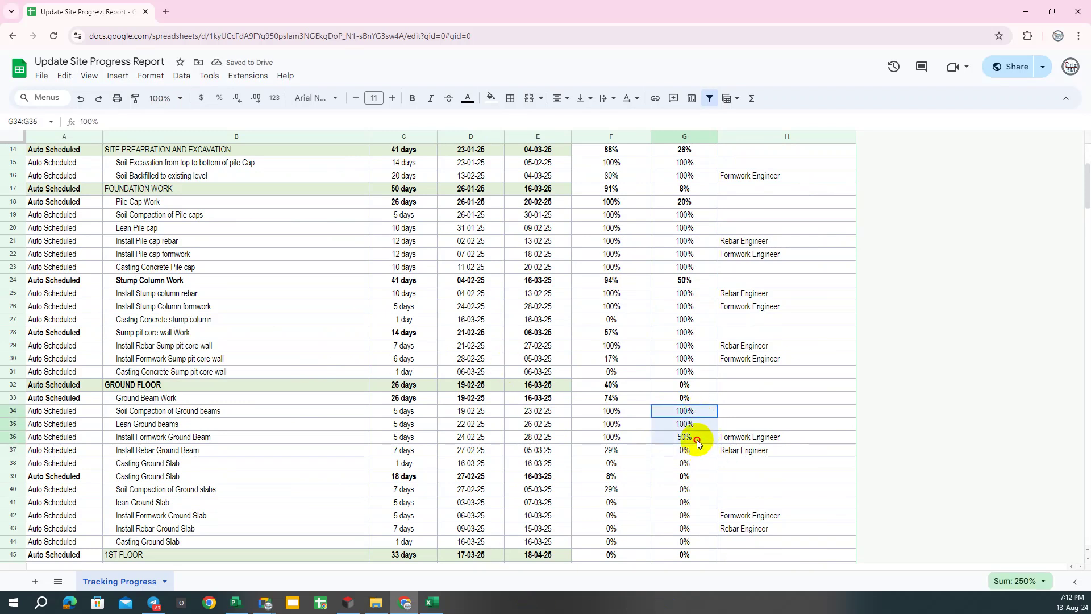
{"action": "left_click", "coordinate": [491, 98]}
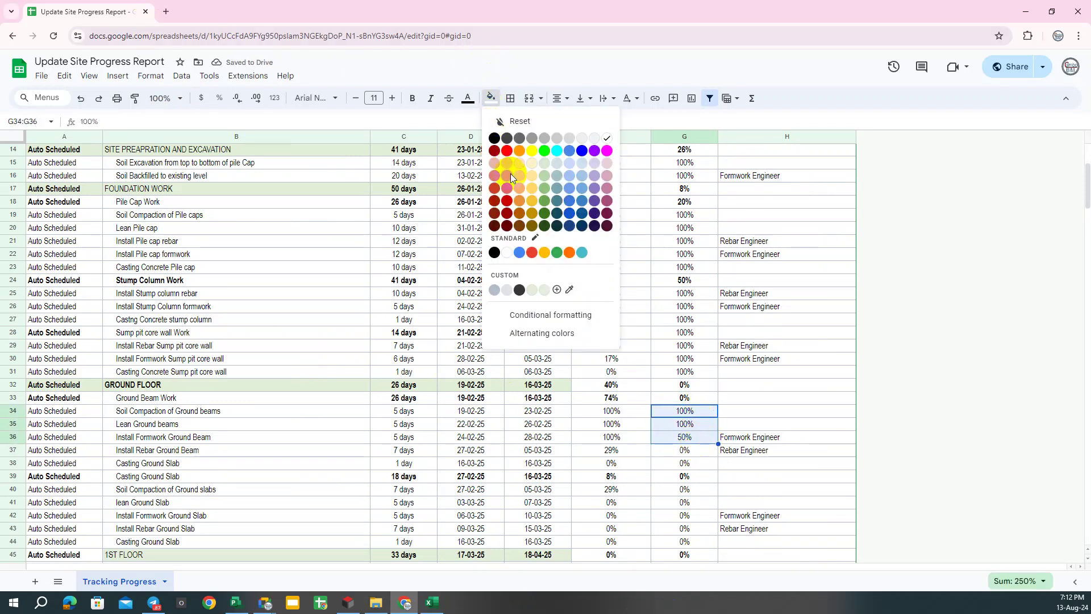
{"action": "left_click", "coordinate": [531, 151]}
{"action": "left_click", "coordinate": [625, 412]}
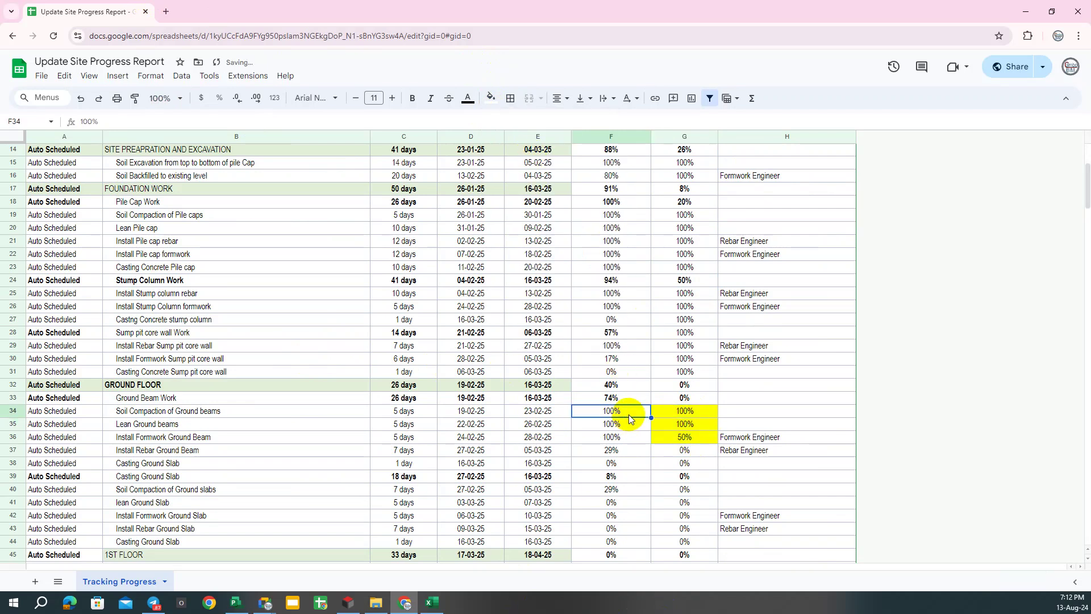
{"action": "key", "text": "alt+Tab"}
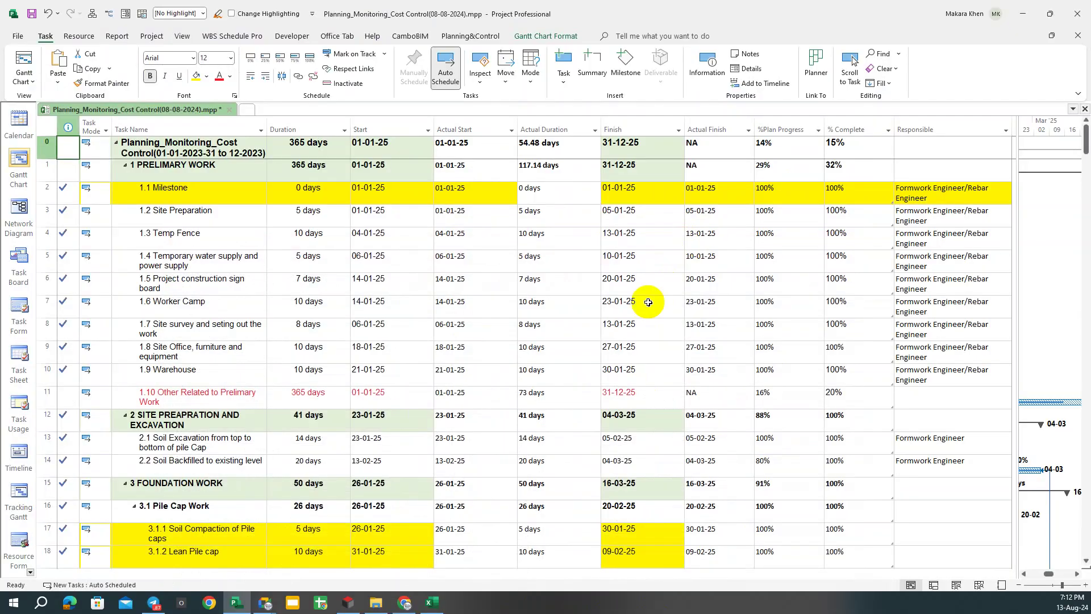
In Excel, select % Complete cells H33:H35 and fill them yellow.
{"action": "left_click", "coordinate": [435, 602]}
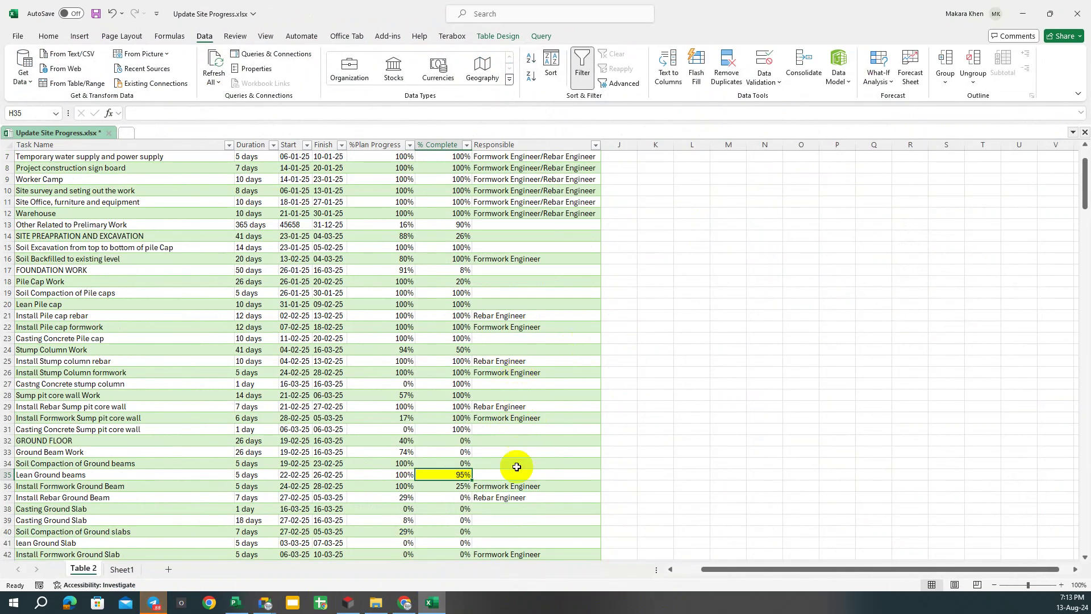
{"action": "scroll", "coordinate": [488, 489], "scroll_direction": "down", "scroll_amount": 2}
{"action": "left_click", "coordinate": [479, 460]}
{"action": "left_click_drag", "start_coordinate": [455, 406], "coordinate": [459, 435]}
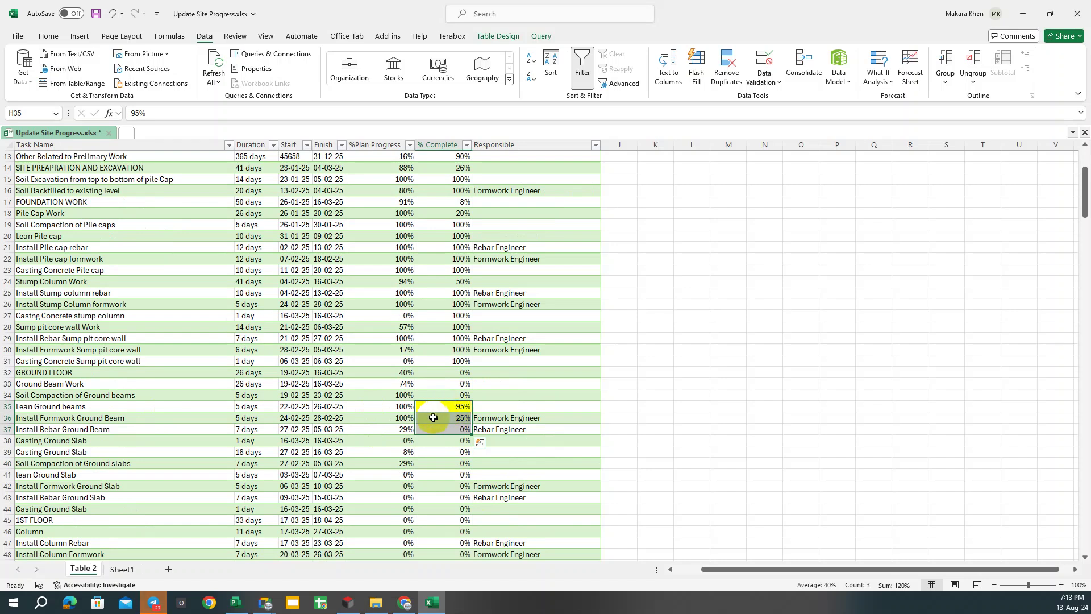
{"action": "left_click", "coordinate": [700, 406]}
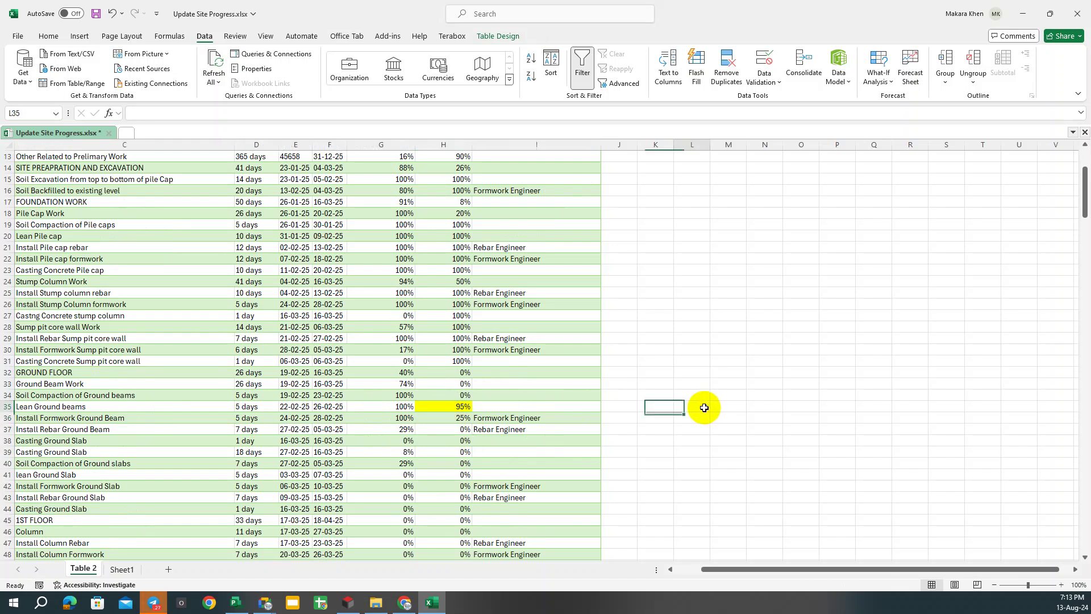
{"action": "left_click", "coordinate": [458, 395]}
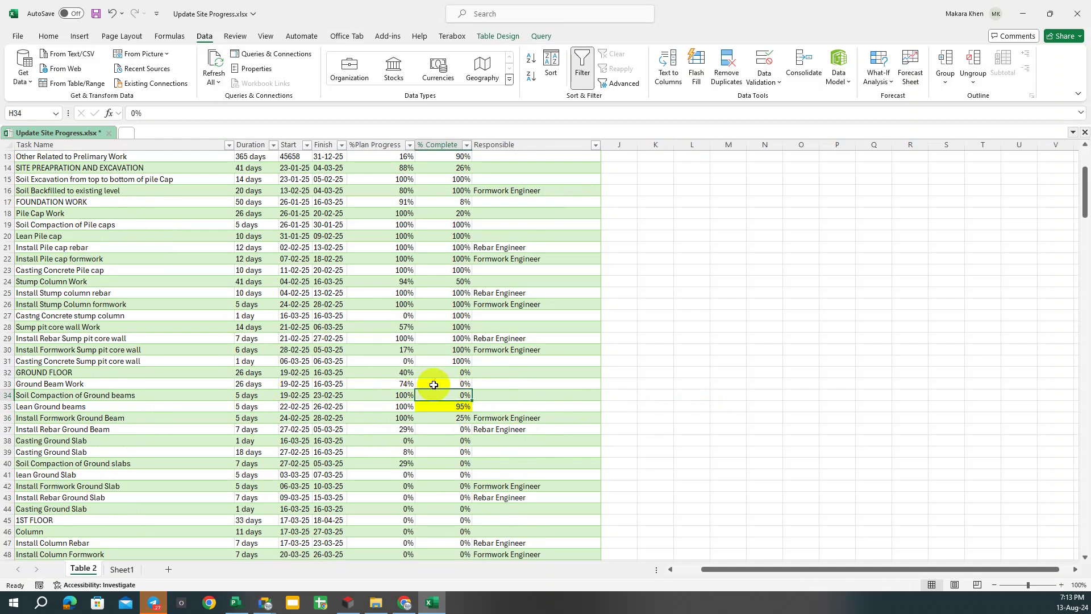
{"action": "left_click_drag", "start_coordinate": [431, 384], "coordinate": [435, 403]}
{"action": "left_click", "coordinate": [49, 36]}
{"action": "left_click", "coordinate": [195, 76]}
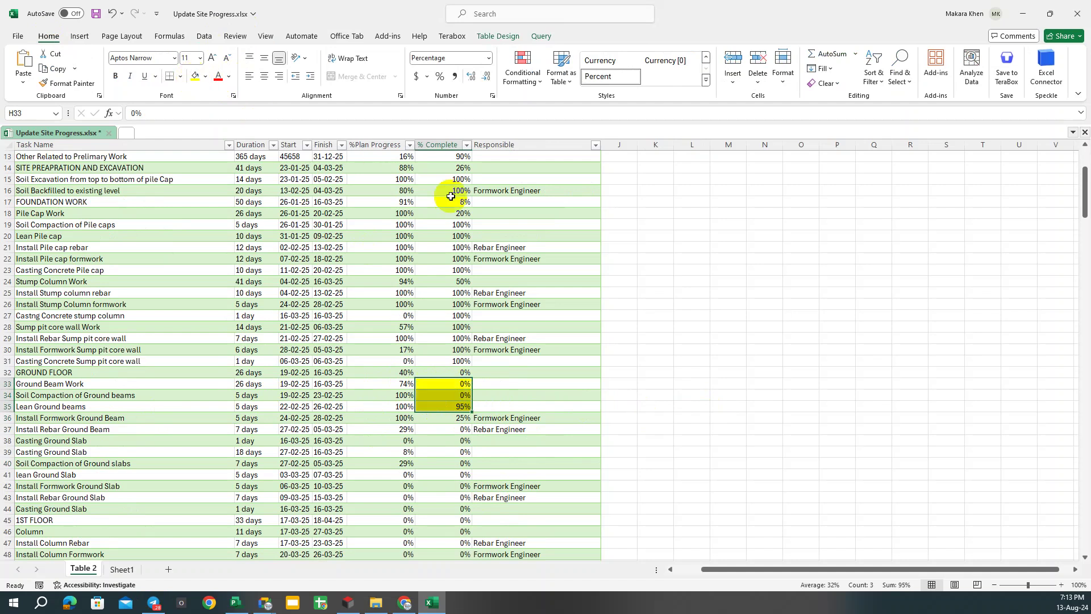
{"action": "left_click", "coordinate": [751, 323]}
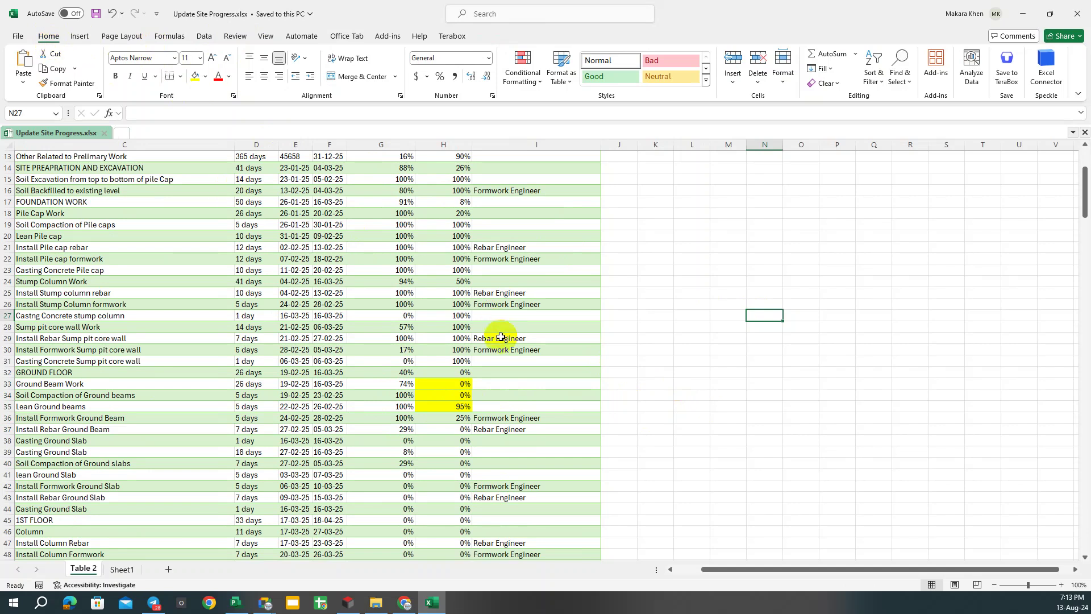
Refresh all linked data so rows 34–36 show 100%, 100% and 50%.
{"action": "scroll", "coordinate": [568, 327], "scroll_direction": "up", "scroll_amount": 2}
{"action": "left_click", "coordinate": [663, 313]}
{"action": "scroll", "coordinate": [662, 313], "scroll_direction": "up", "scroll_amount": 2}
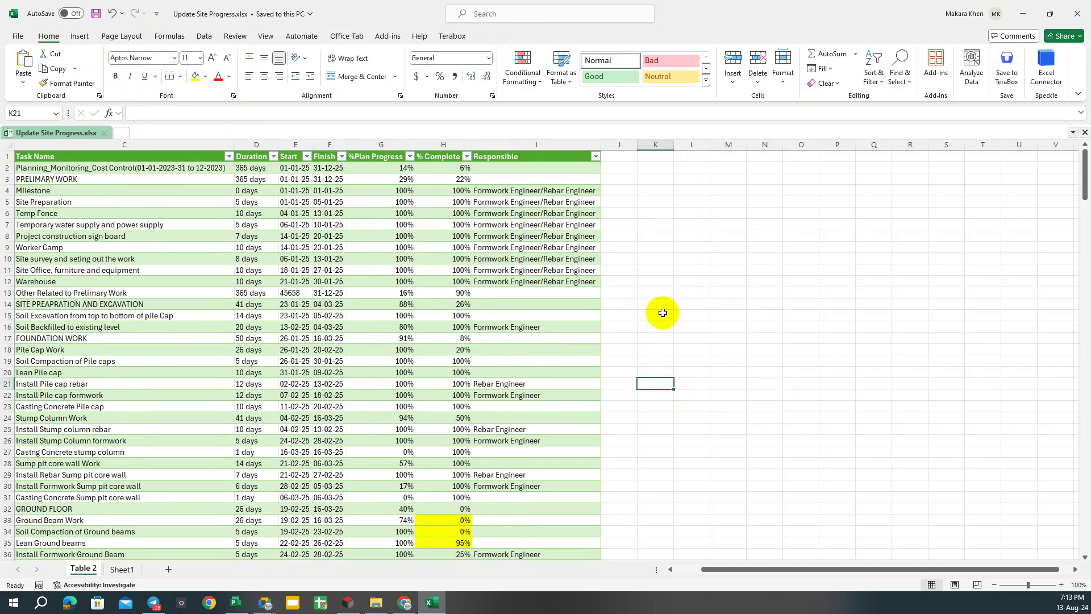
{"action": "scroll", "coordinate": [664, 307], "scroll_direction": "down", "scroll_amount": 1}
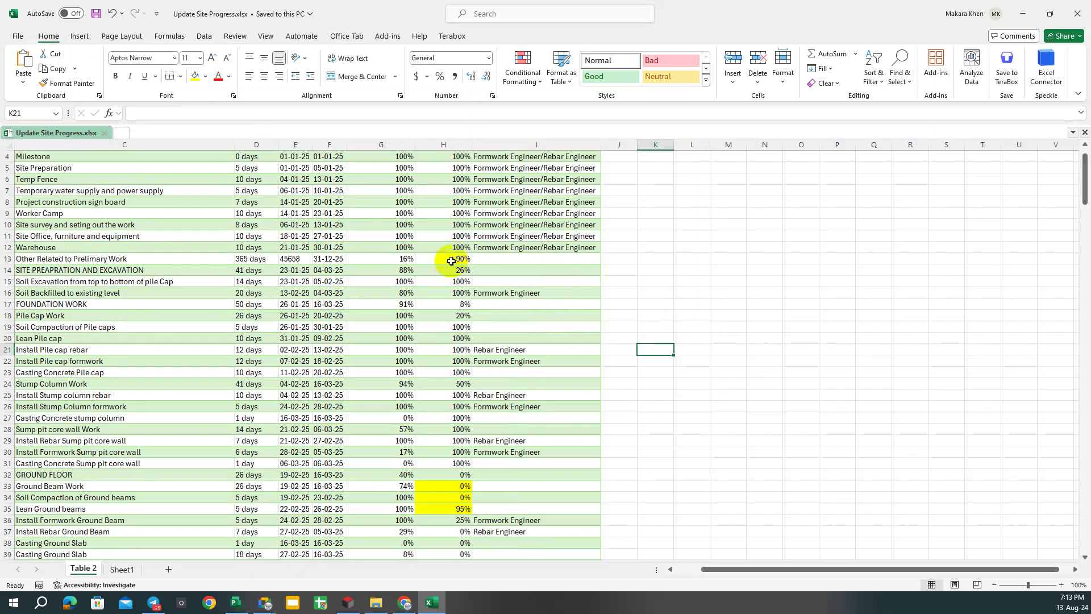
{"action": "scroll", "coordinate": [341, 284], "scroll_direction": "down", "scroll_amount": 1}
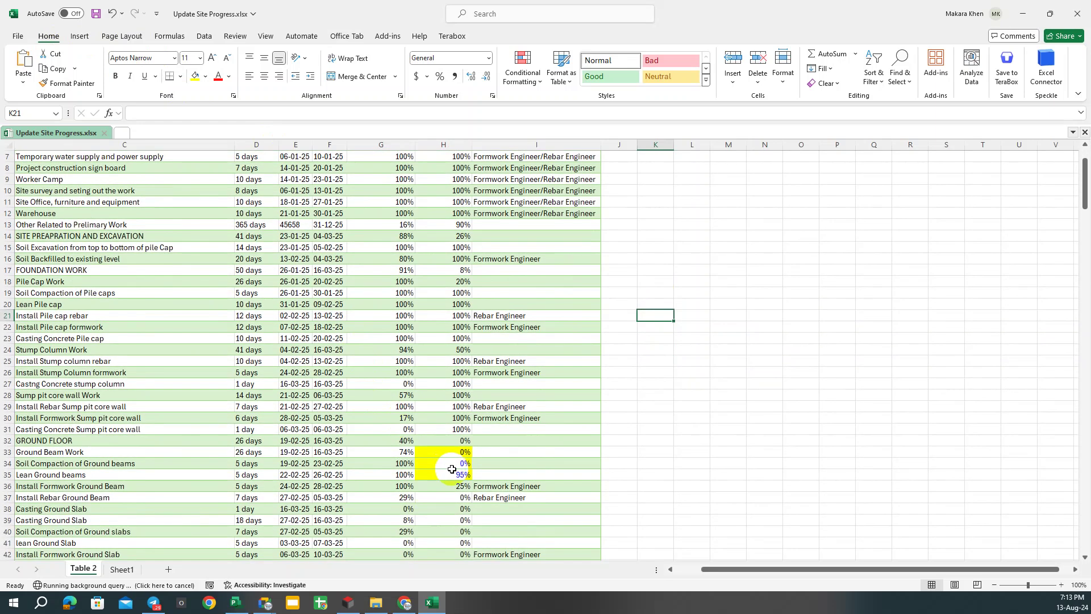
{"action": "left_click", "coordinate": [204, 36]}
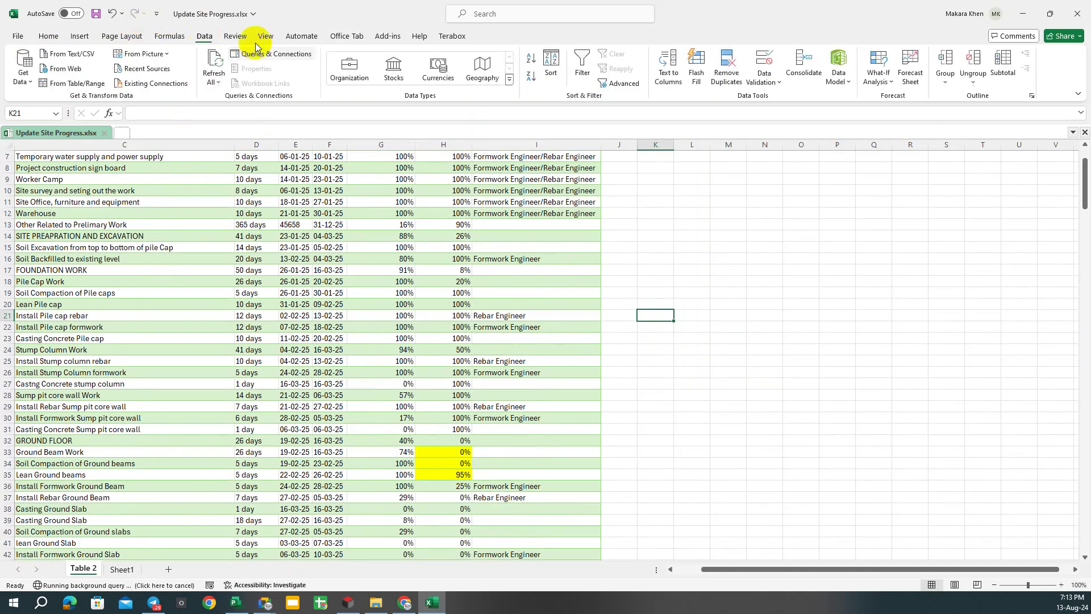
{"action": "left_click", "coordinate": [214, 80]}
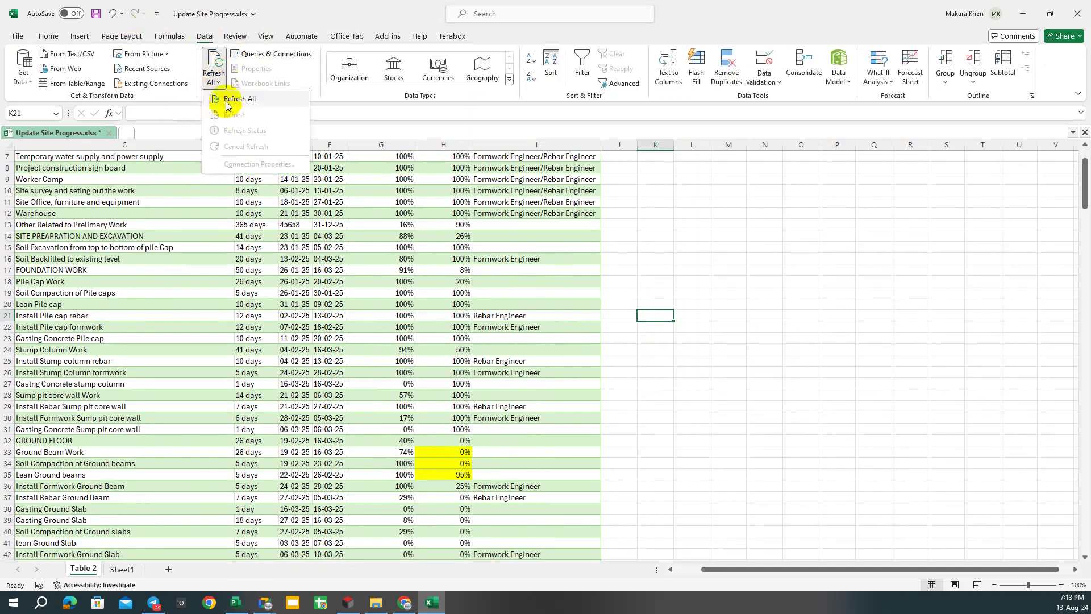
{"action": "left_click", "coordinate": [224, 96]}
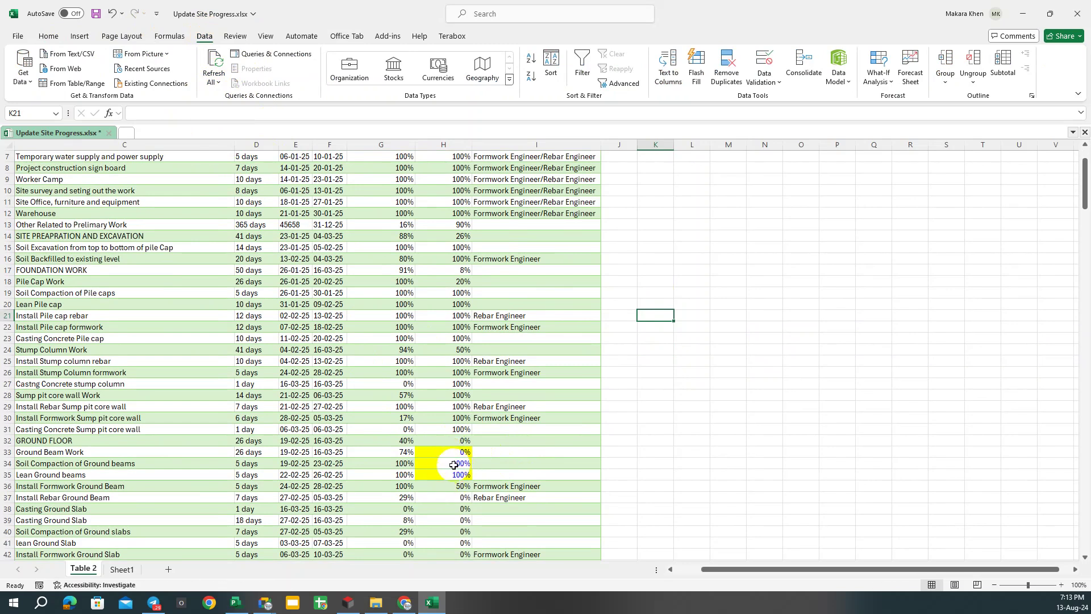
Fill % Complete cells H34:H36 yellow, then switch back to Microsoft Project.
{"action": "left_click_drag", "start_coordinate": [447, 452], "coordinate": [449, 488]}
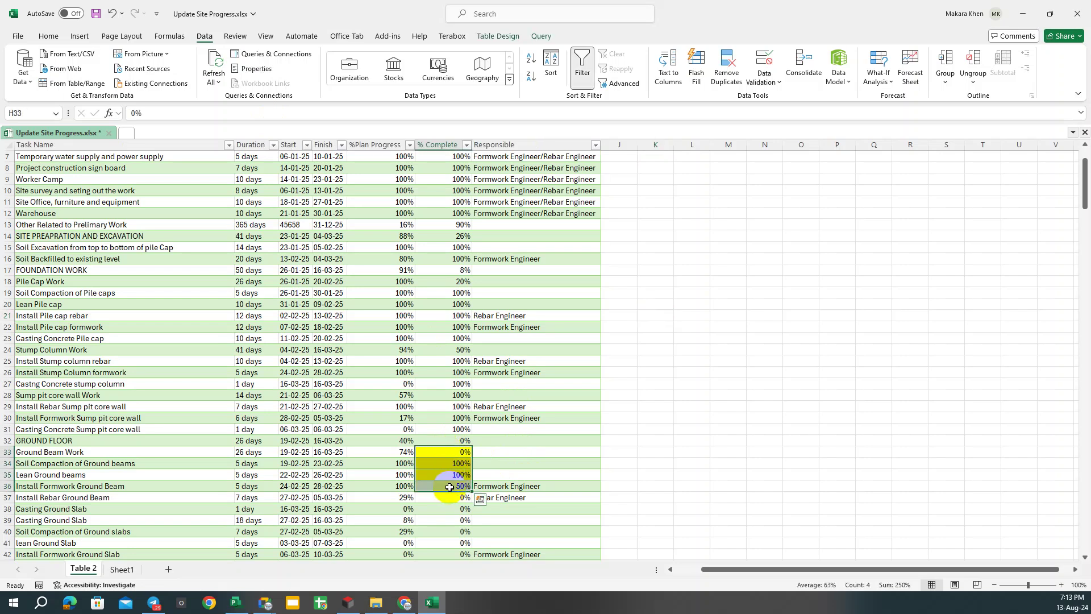
{"action": "left_click", "coordinate": [657, 463]}
{"action": "left_click", "coordinate": [611, 463]}
{"action": "left_click_drag", "start_coordinate": [442, 463], "coordinate": [444, 486]}
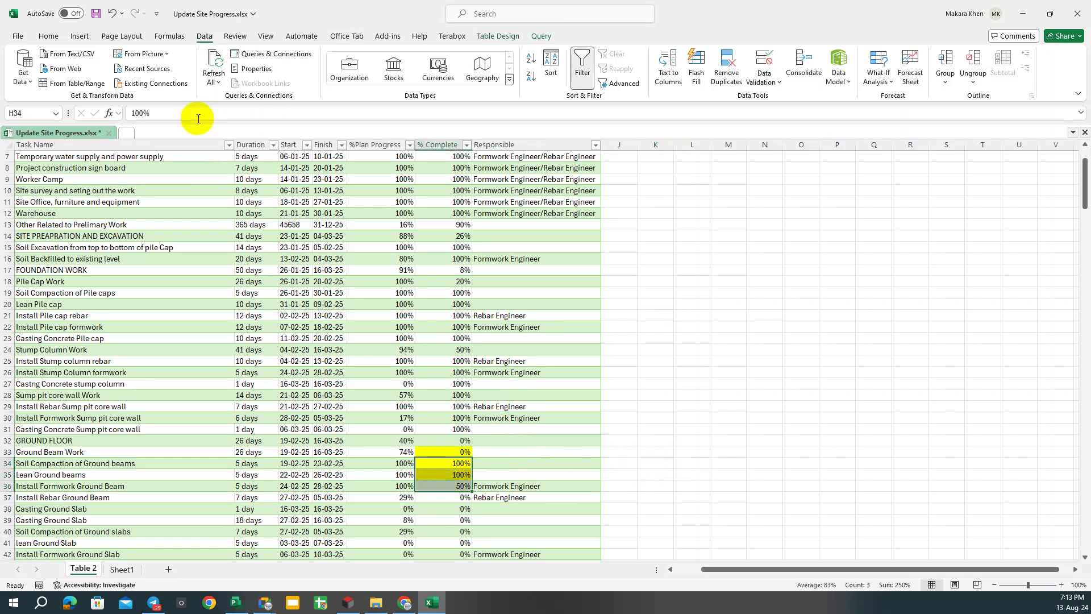
{"action": "left_click", "coordinate": [48, 37]}
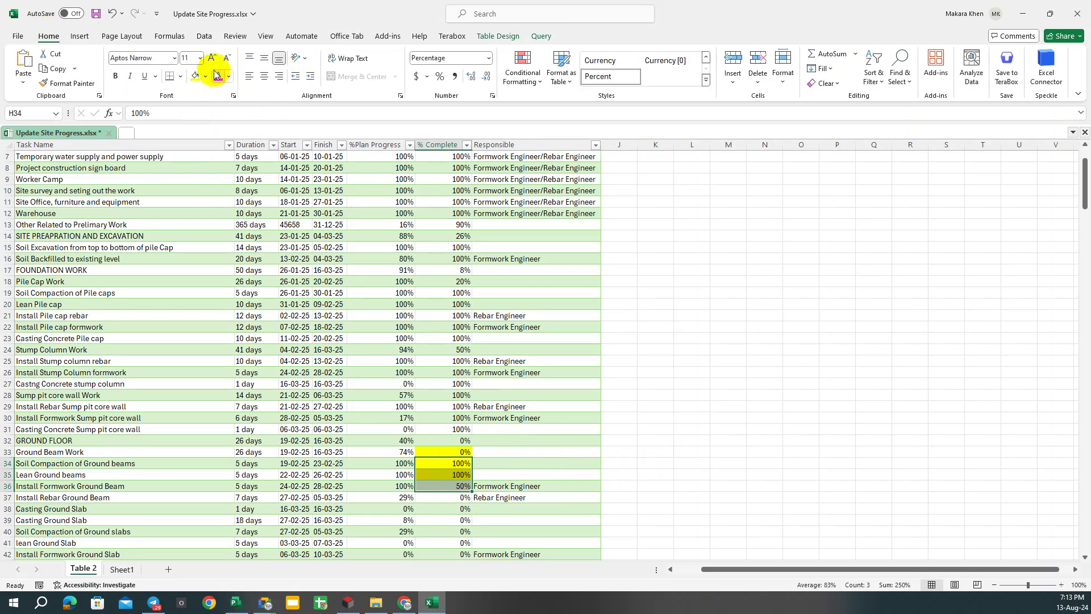
{"action": "left_click", "coordinate": [197, 74]}
{"action": "left_click", "coordinate": [767, 406]}
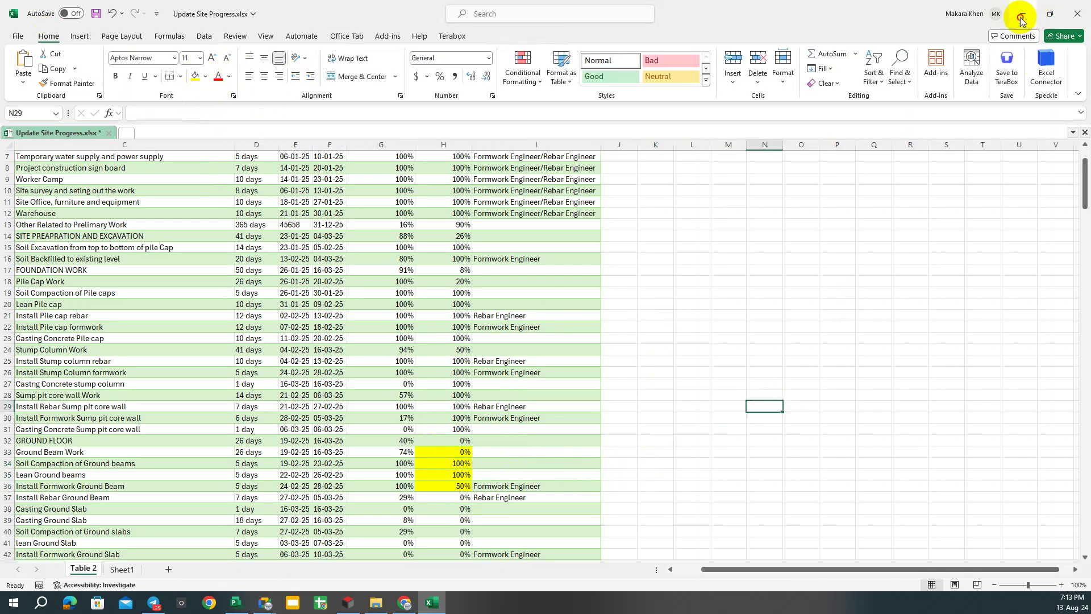
{"action": "key", "text": "alt+Tab"}
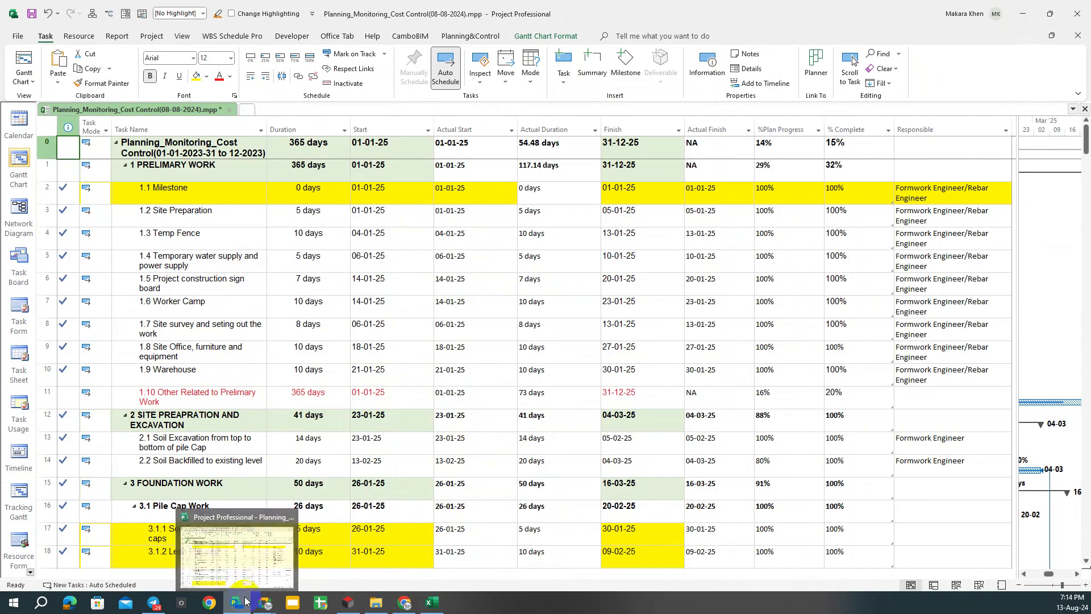
Check the % Complete values of ground-beam rows 33, 34 and 35 in the schedule.
{"action": "scroll", "coordinate": [625, 512], "scroll_direction": "down", "scroll_amount": 2}
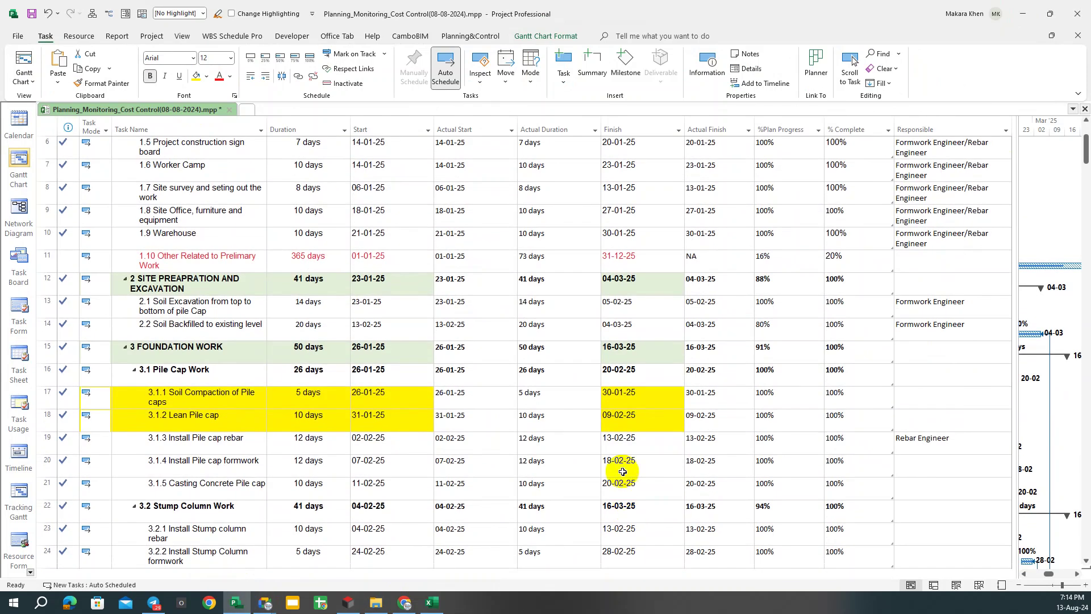
{"action": "scroll", "coordinate": [795, 423], "scroll_direction": "down", "scroll_amount": 2}
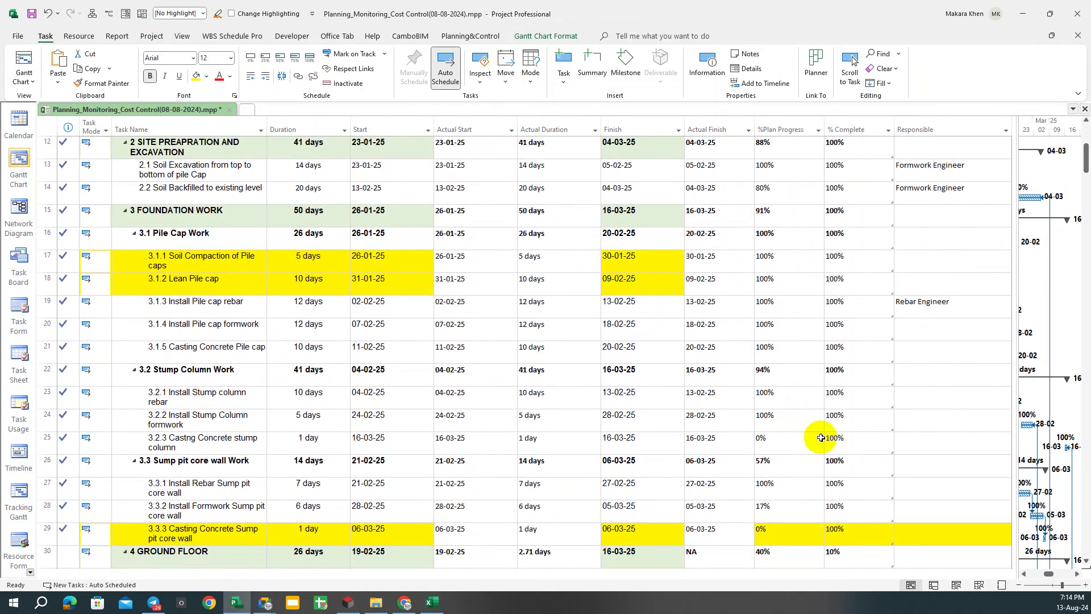
{"action": "scroll", "coordinate": [820, 437], "scroll_direction": "down", "scroll_amount": 2}
{"action": "scroll", "coordinate": [828, 444], "scroll_direction": "down", "scroll_amount": 1}
{"action": "left_click", "coordinate": [831, 416]}
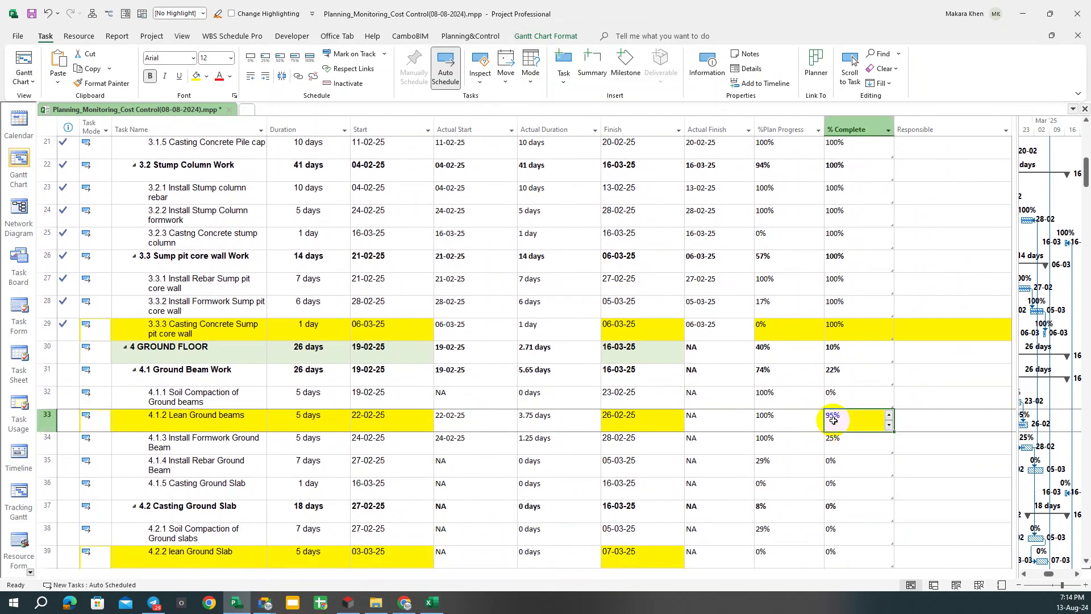
{"action": "left_click", "coordinate": [842, 461]}
{"action": "left_click", "coordinate": [837, 440]}
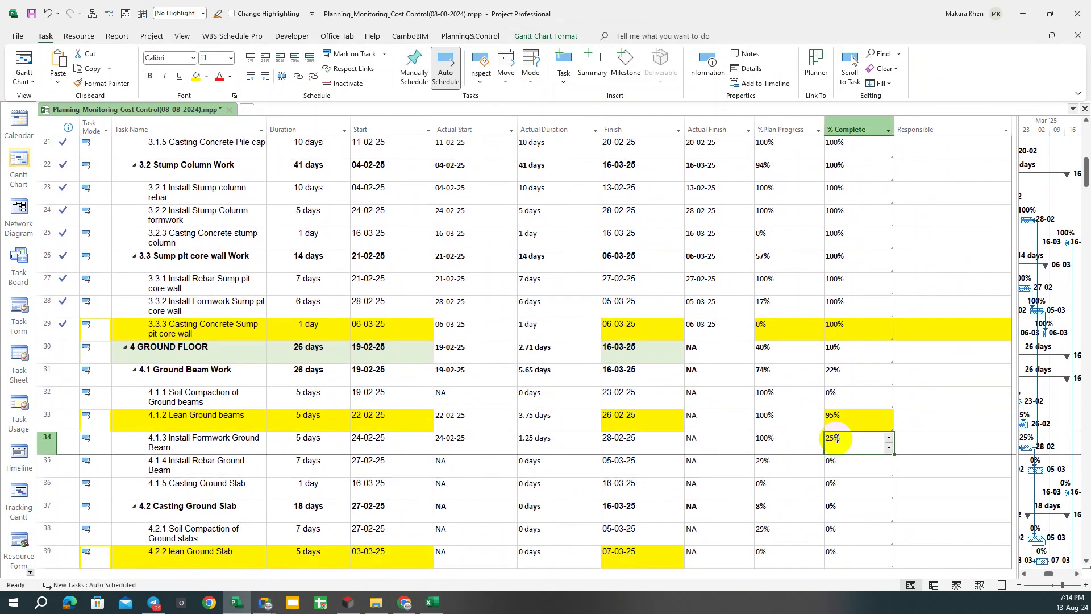
Snap Project to the left half beside the Excel workbook, then maximize Project again.
{"action": "scroll", "coordinate": [839, 435], "scroll_direction": "up", "scroll_amount": 1}
{"action": "scroll", "coordinate": [840, 438], "scroll_direction": "up", "scroll_amount": 2}
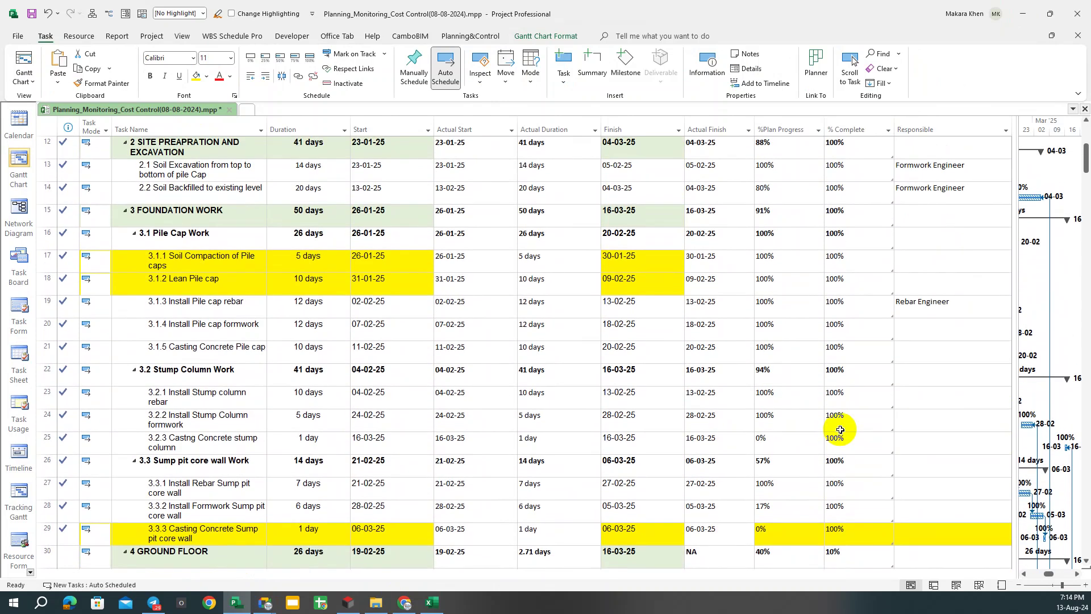
{"action": "scroll", "coordinate": [841, 442], "scroll_direction": "down", "scroll_amount": 4}
{"action": "left_click_drag", "start_coordinate": [529, 5], "coordinate": [5, 139]}
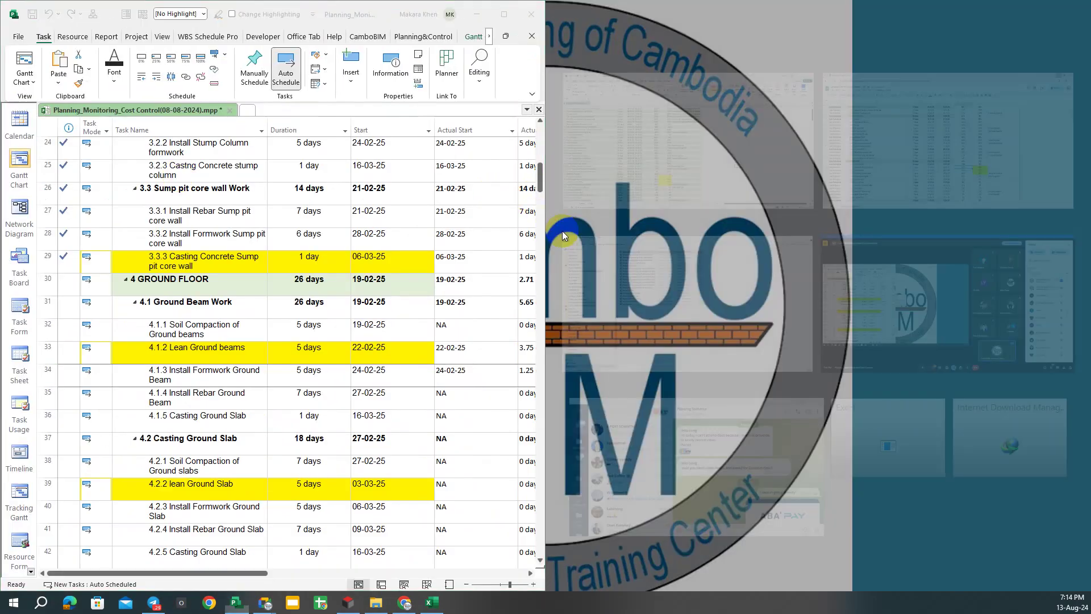
{"action": "key", "text": "Escape"}
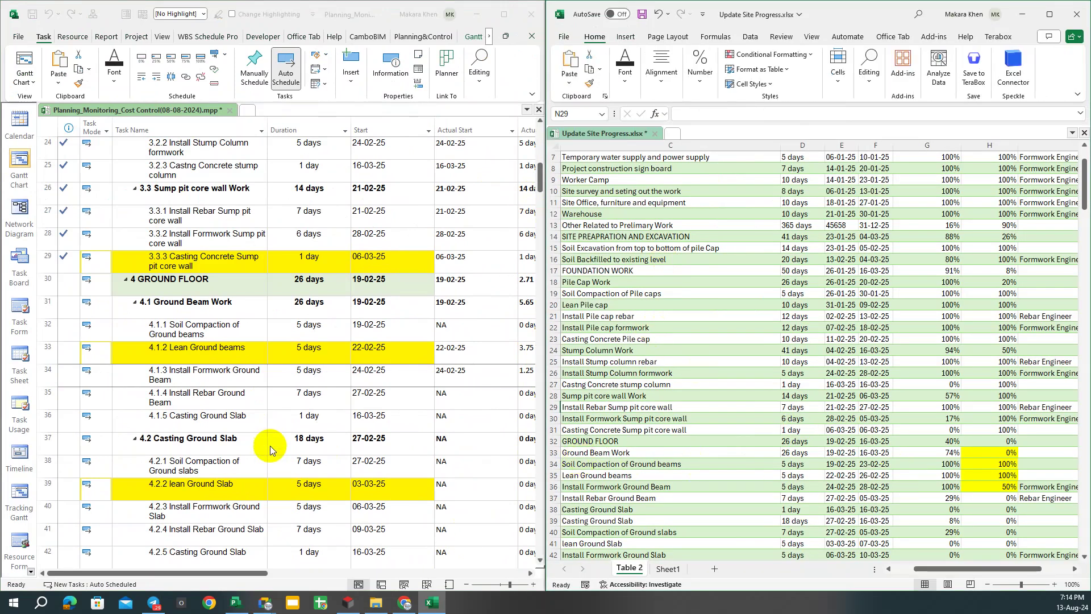
{"action": "left_click", "coordinate": [505, 13]}
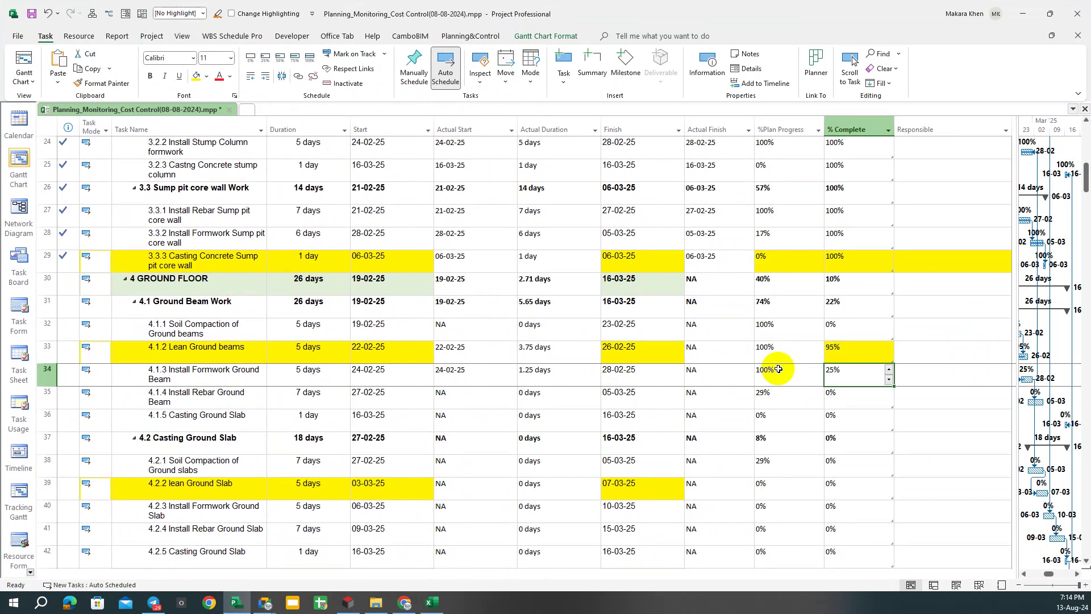
Recheck the % Complete entries of rows 32 and 34, then bring the Update Site Progress workbook forward.
{"action": "scroll", "coordinate": [770, 373], "scroll_direction": "down", "scroll_amount": 3}
{"action": "scroll", "coordinate": [784, 373], "scroll_direction": "up", "scroll_amount": 1}
{"action": "scroll", "coordinate": [781, 381], "scroll_direction": "up", "scroll_amount": 3}
{"action": "scroll", "coordinate": [781, 381], "scroll_direction": "up", "scroll_amount": 3}
{"action": "scroll", "coordinate": [779, 377], "scroll_direction": "up", "scroll_amount": 1}
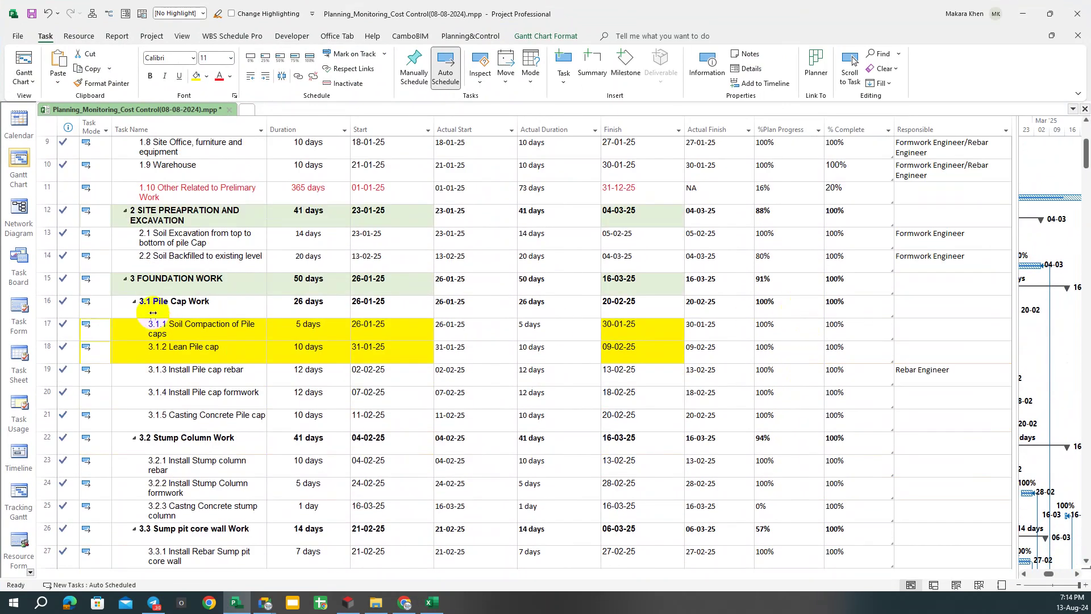
{"action": "scroll", "coordinate": [159, 341], "scroll_direction": "down", "scroll_amount": 2}
{"action": "scroll", "coordinate": [170, 363], "scroll_direction": "down", "scroll_amount": 1}
{"action": "scroll", "coordinate": [189, 371], "scroll_direction": "down", "scroll_amount": 1}
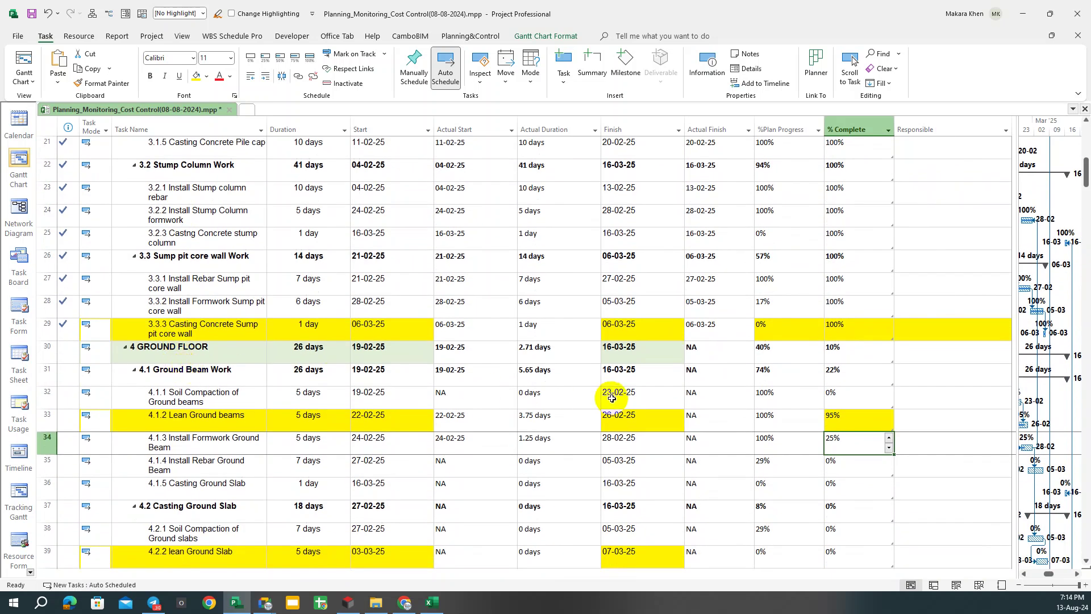
{"action": "left_click", "coordinate": [839, 397]}
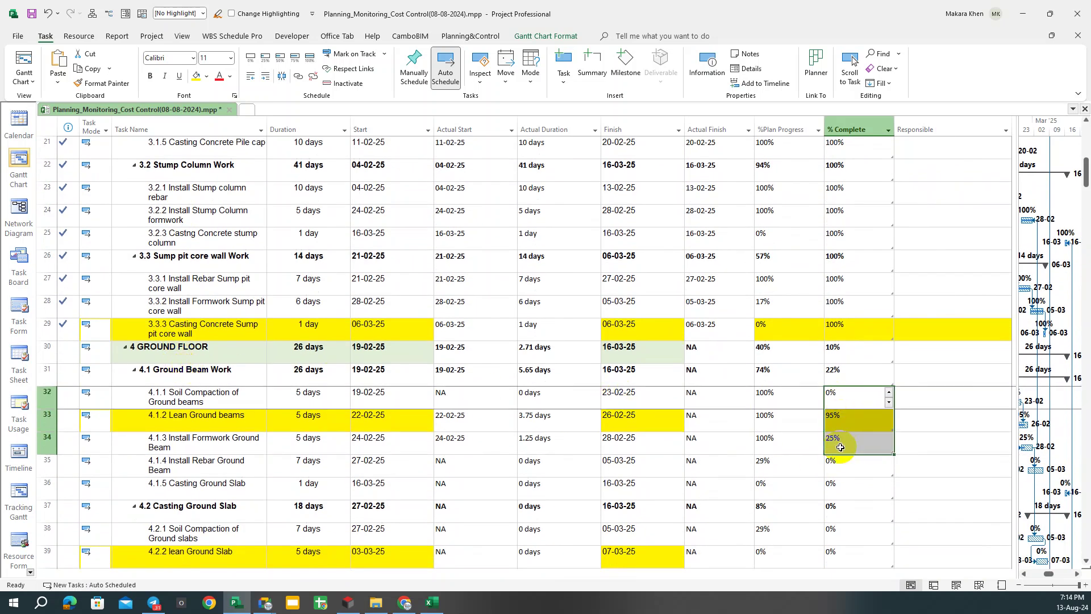
{"action": "left_click", "coordinate": [939, 405]}
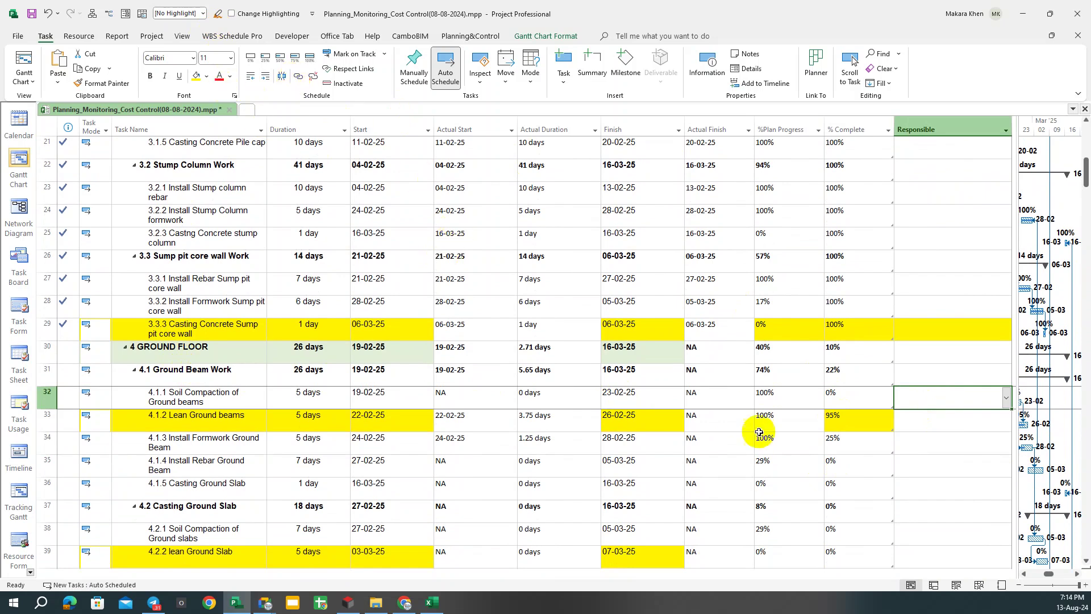
{"action": "left_click", "coordinate": [850, 444]}
{"action": "key", "text": "alt+Tab"}
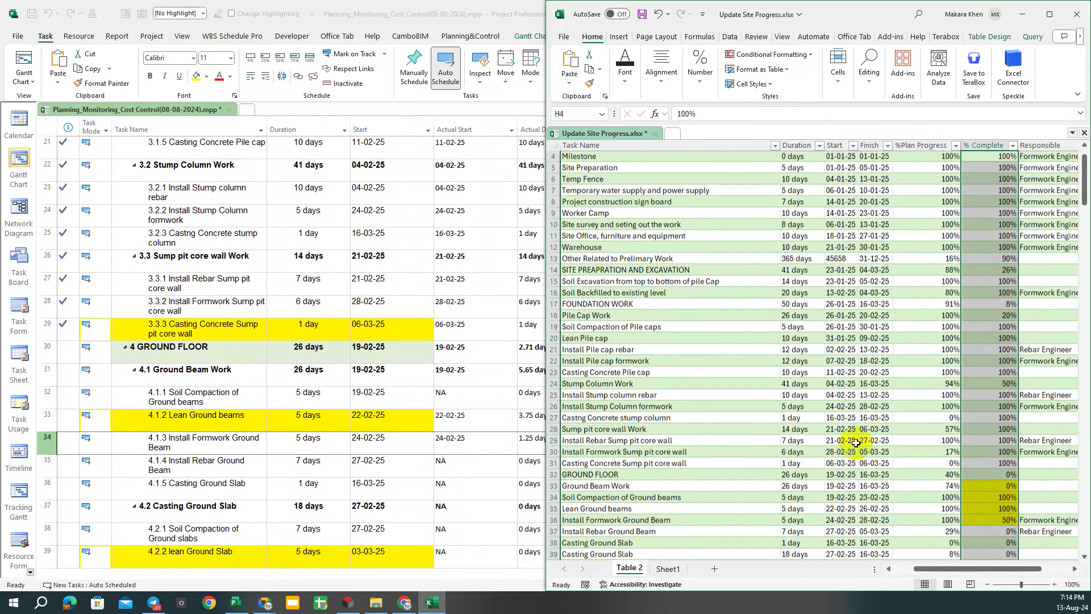
Minimize Excel and check row 32's % Complete in the Project schedule.
{"action": "left_click", "coordinate": [1027, 15]}
{"action": "left_click", "coordinate": [958, 427]}
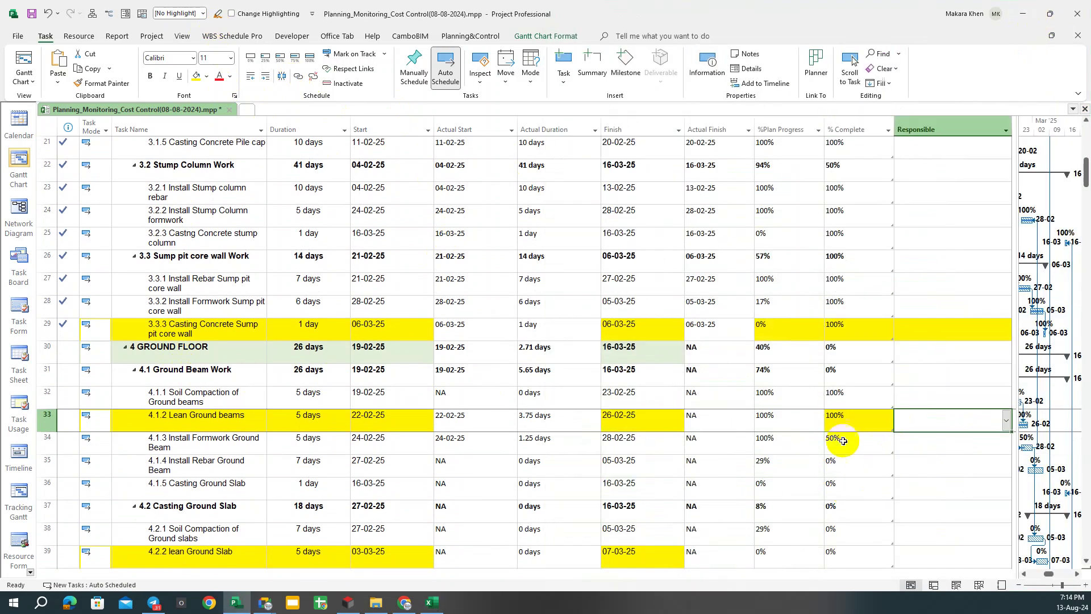
{"action": "scroll", "coordinate": [852, 454], "scroll_direction": "up", "scroll_amount": 1}
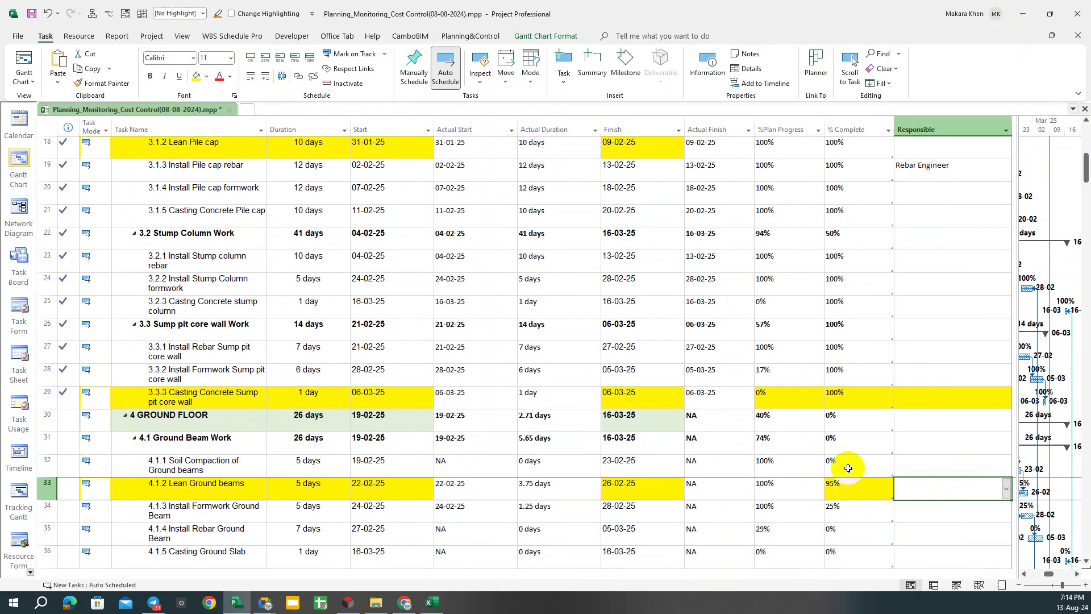
{"action": "left_click", "coordinate": [847, 473]}
{"action": "left_click", "coordinate": [964, 429]}
Check the % Complete of rows 34 and 32, then show the View and Developer ribbon tabs.
{"action": "left_click", "coordinate": [848, 513]}
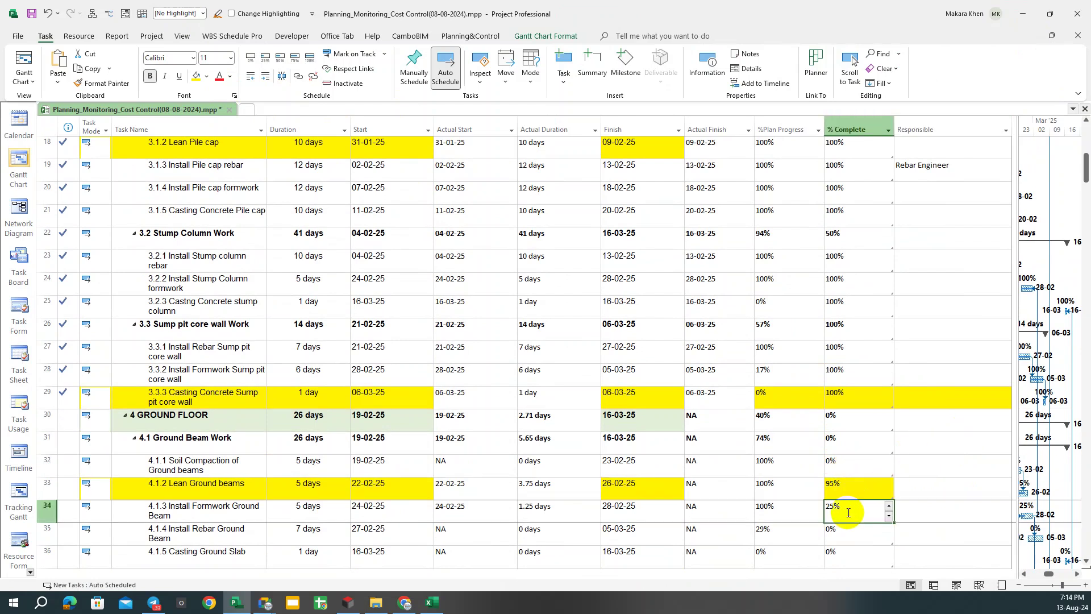
{"action": "left_click", "coordinate": [843, 469]}
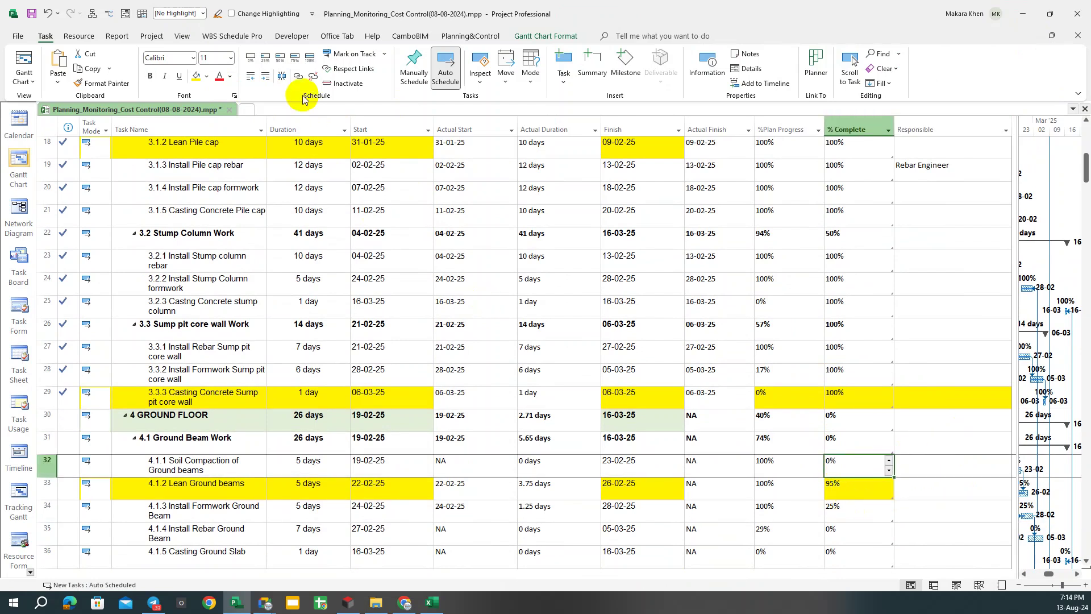
{"action": "left_click", "coordinate": [182, 36]}
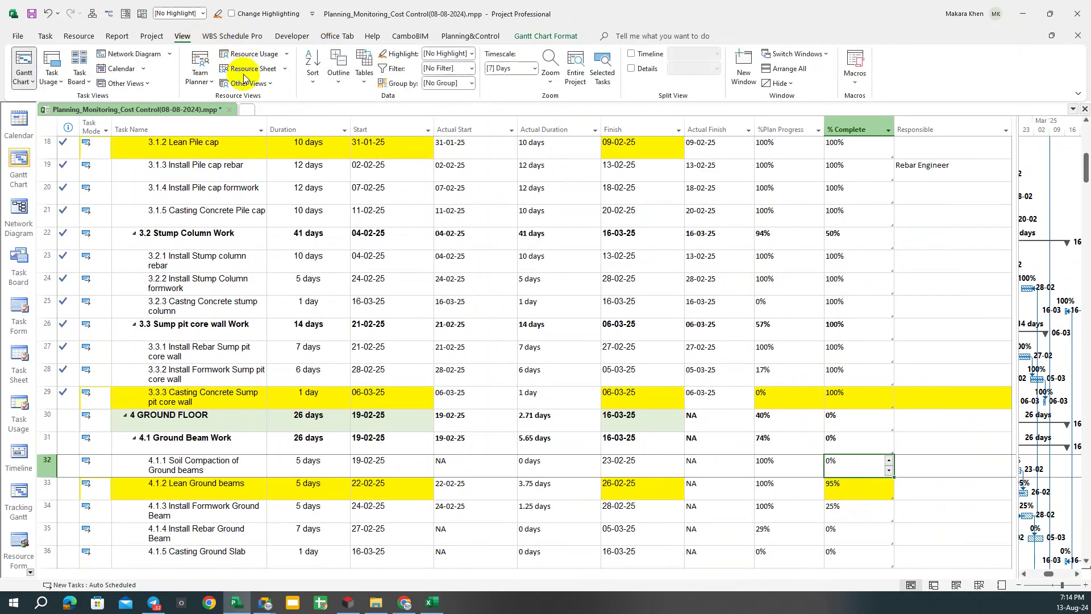
{"action": "left_click", "coordinate": [293, 36]}
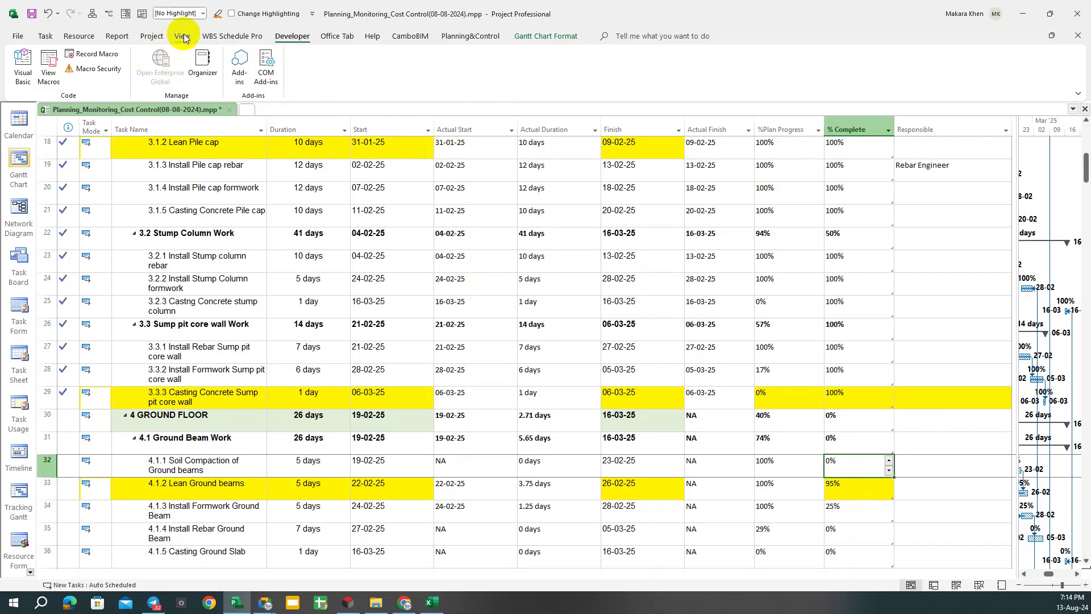
Update the project's % Complete values from the Project tab and review rows 33–36.
{"action": "left_click", "coordinate": [45, 35]}
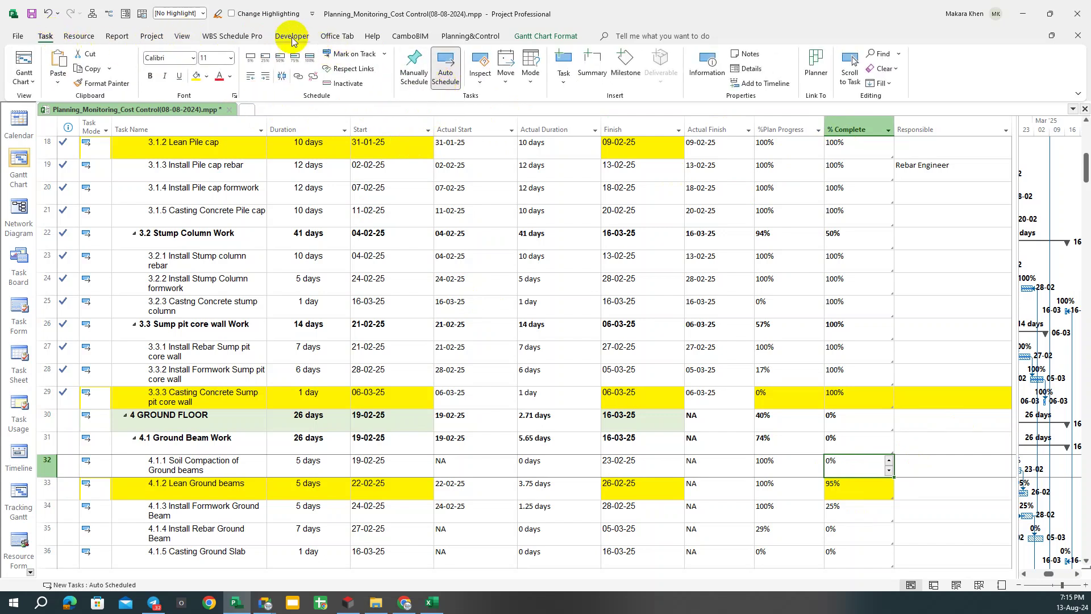
{"action": "left_click", "coordinate": [151, 35]}
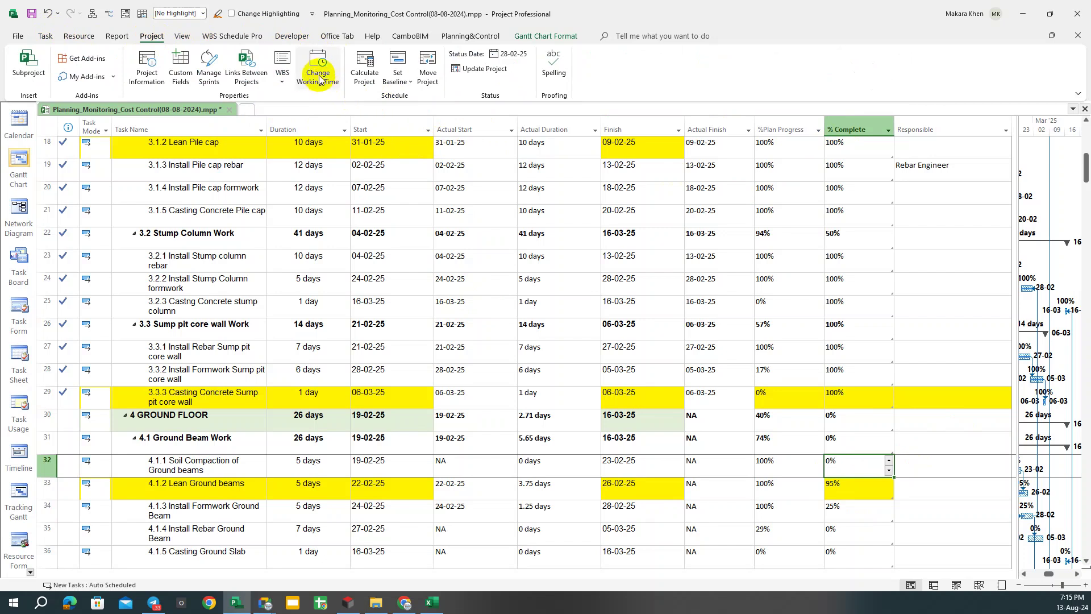
{"action": "left_click", "coordinate": [364, 61]}
{"action": "scroll", "coordinate": [851, 480], "scroll_direction": "down", "scroll_amount": 1}
{"action": "left_click", "coordinate": [852, 480]}
{"action": "left_click", "coordinate": [831, 415]}
{"action": "left_click", "coordinate": [847, 449]}
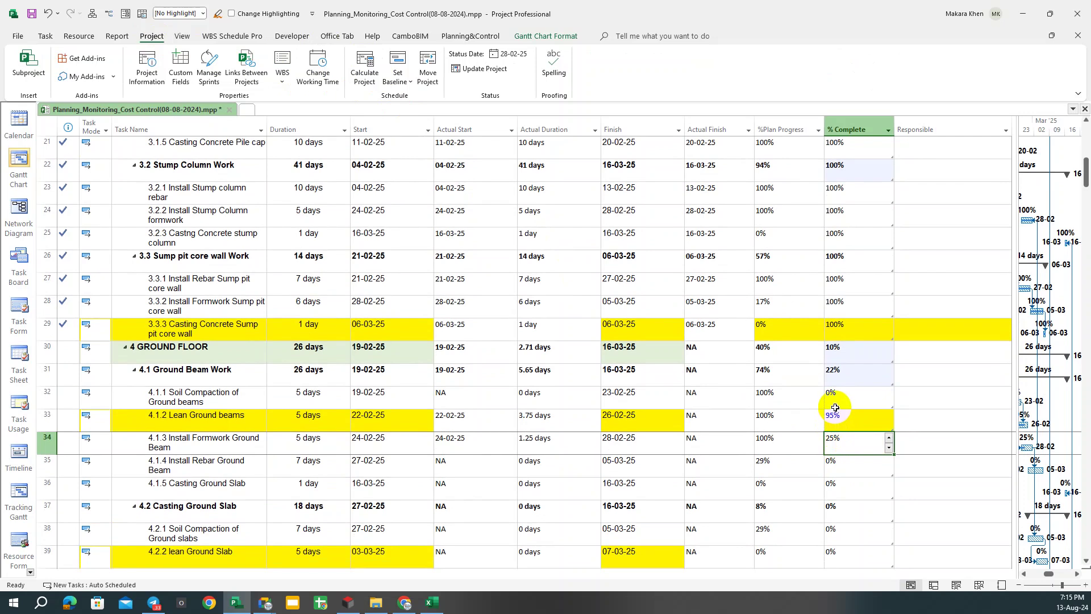
{"action": "scroll", "coordinate": [835, 407], "scroll_direction": "down", "scroll_amount": 3}
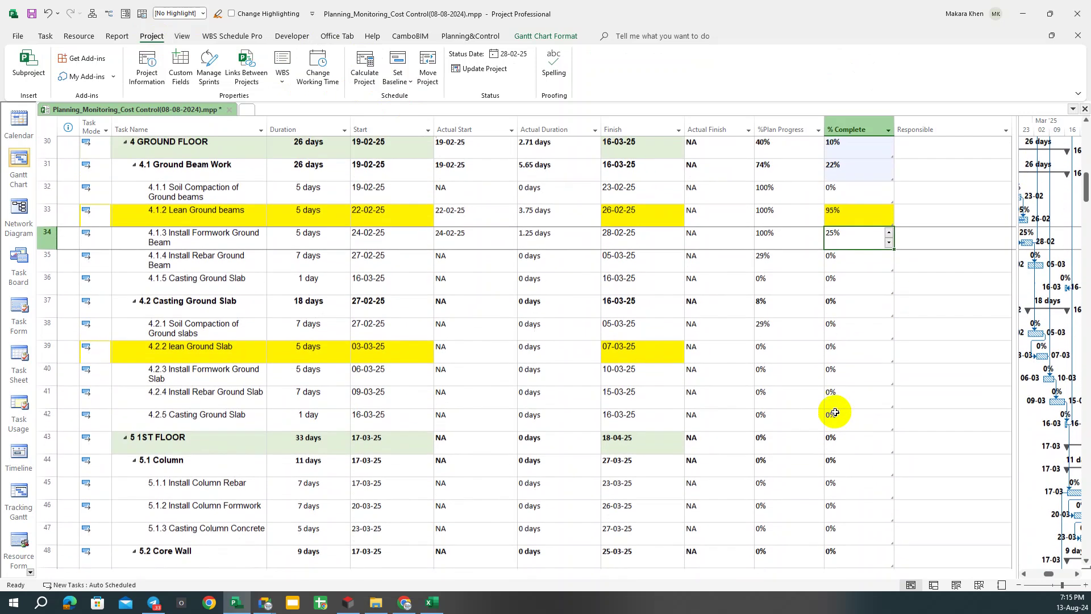
{"action": "scroll", "coordinate": [822, 292], "scroll_direction": "up", "scroll_amount": 1}
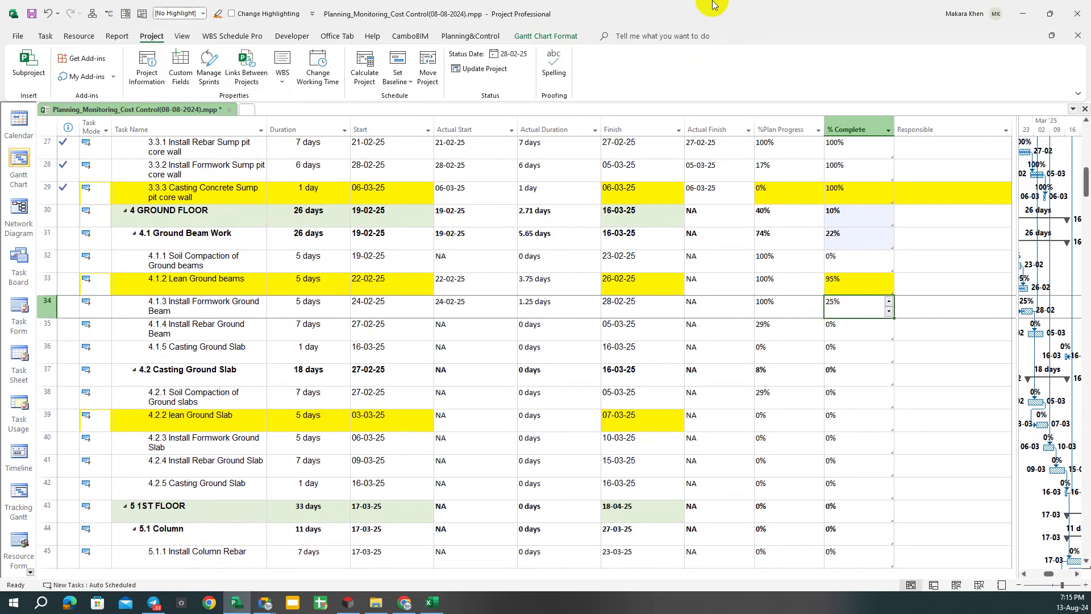
Snap Project to the left half with Update Site Progress on the right, checking H35's 95%.
{"action": "left_click_drag", "start_coordinate": [714, 7], "coordinate": [1, 213]}
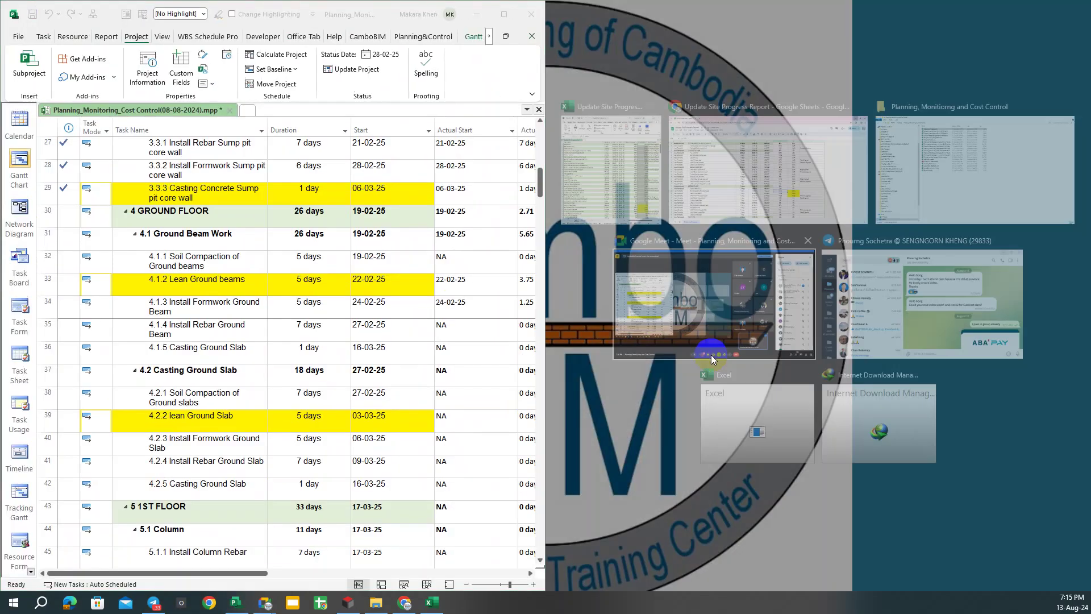
{"action": "left_click", "coordinate": [653, 173]}
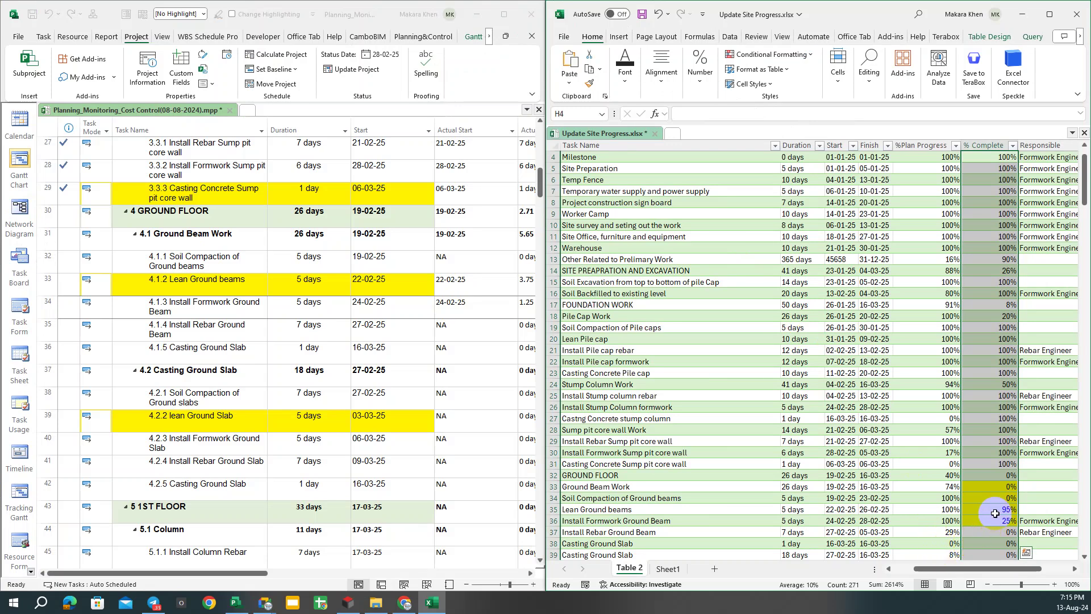
{"action": "left_click", "coordinate": [995, 511]}
{"action": "left_click_drag", "start_coordinate": [976, 570], "coordinate": [998, 570]}
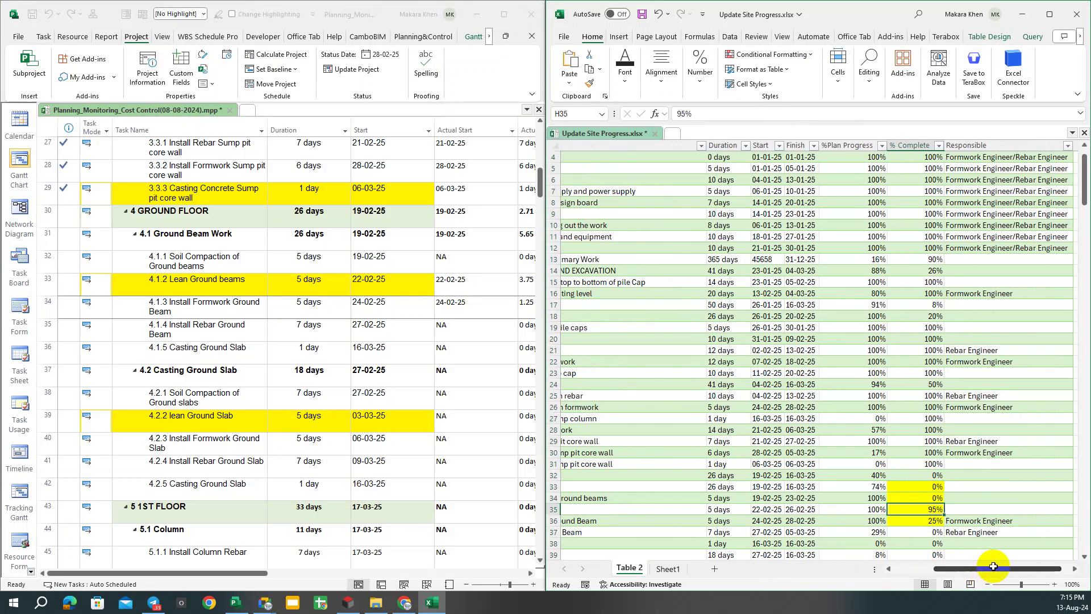
{"action": "left_click", "coordinate": [983, 556]}
Compare the workbook's % Complete values H33:H36 and progress values G34:G36 against the report.
{"action": "left_click", "coordinate": [934, 486]}
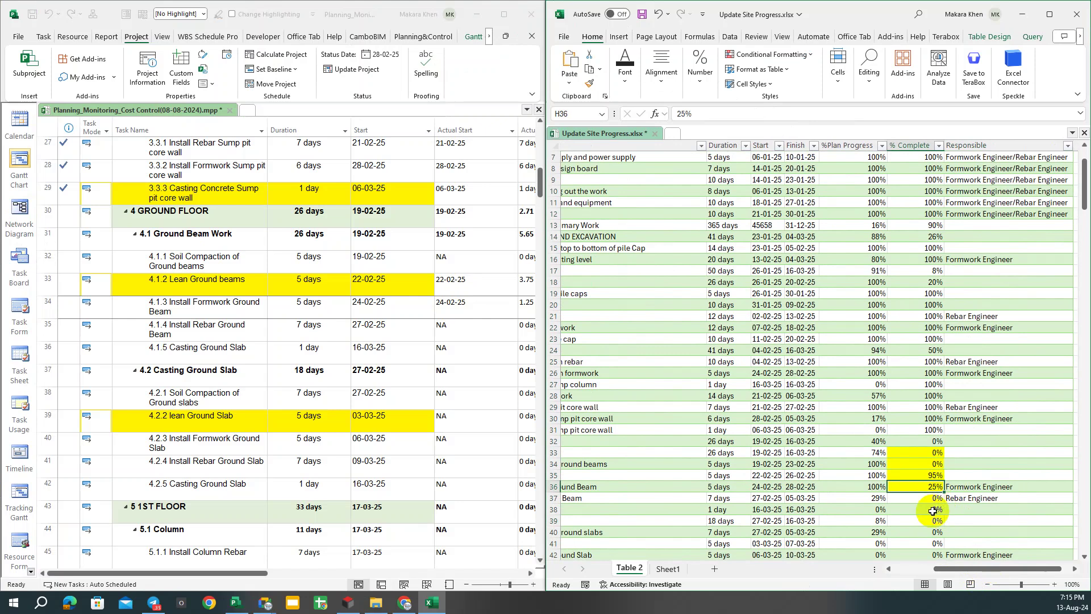
{"action": "left_click", "coordinate": [923, 521]}
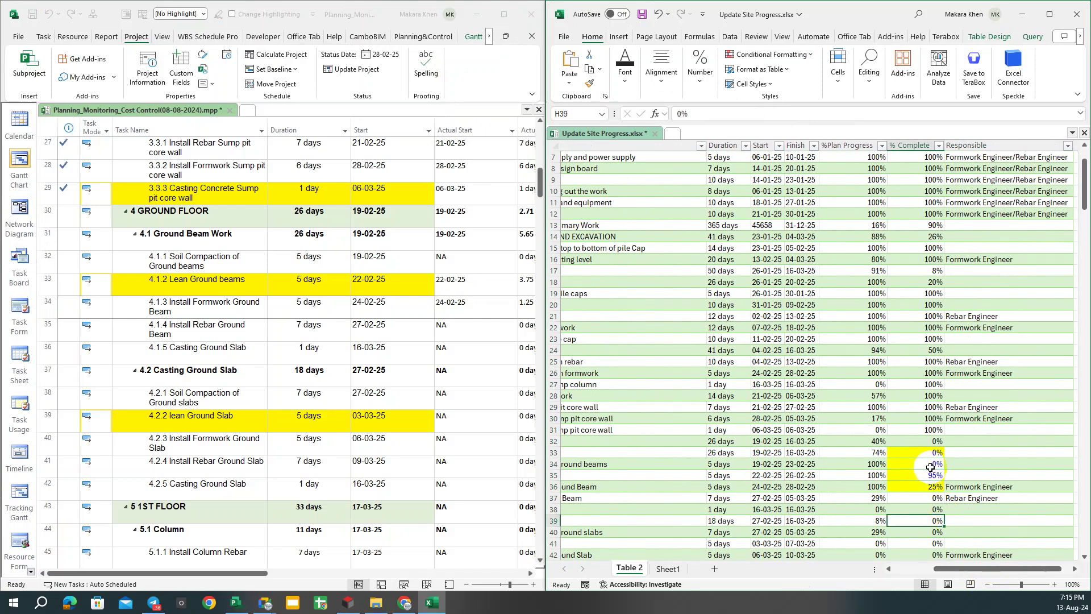
{"action": "left_click_drag", "start_coordinate": [930, 453], "coordinate": [927, 487]}
{"action": "left_click", "coordinate": [788, 469], "text": "ctrl"}
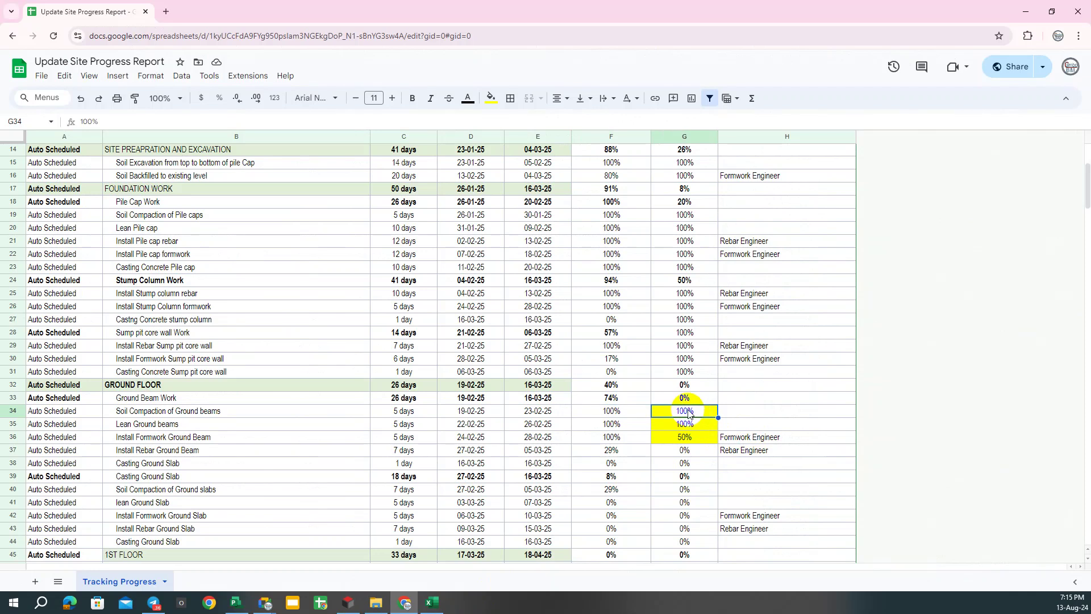
{"action": "mouse_move", "coordinate": [688, 412]}
{"action": "left_mouse_down"}
{"action": "mouse_move", "coordinate": [691, 444]}
{"action": "mouse_move", "coordinate": [34, 418]}
{"action": "mouse_move", "coordinate": [750, 439]}
{"action": "left_mouse_up"}
{"action": "left_click", "coordinate": [48, 398]}
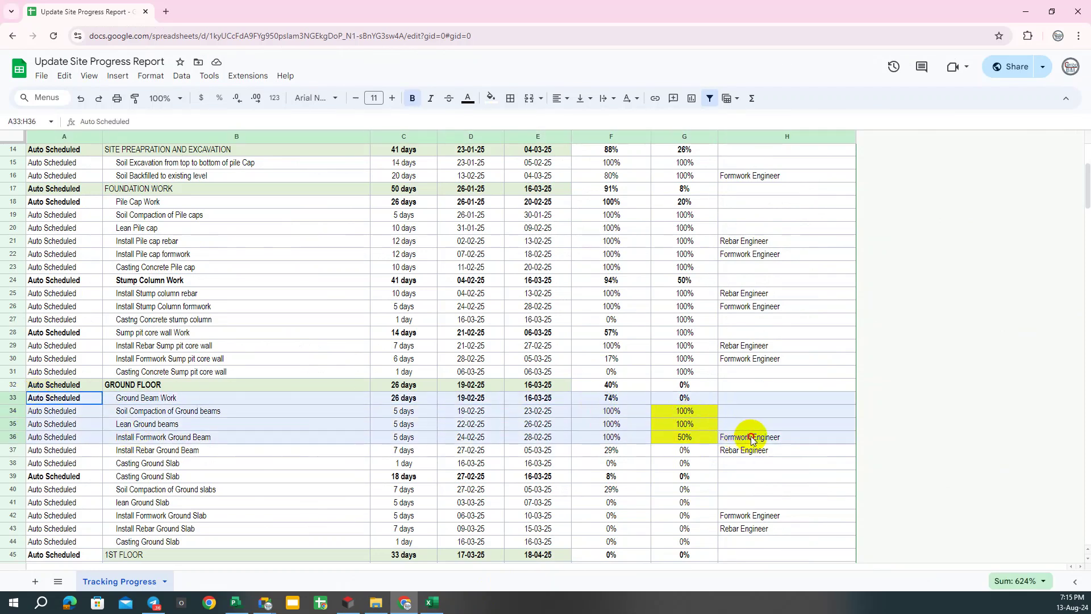
Minimize Chrome and maximize the Excel workbook window.
{"action": "left_click", "coordinate": [1036, 9]}
{"action": "left_click", "coordinate": [850, 475]}
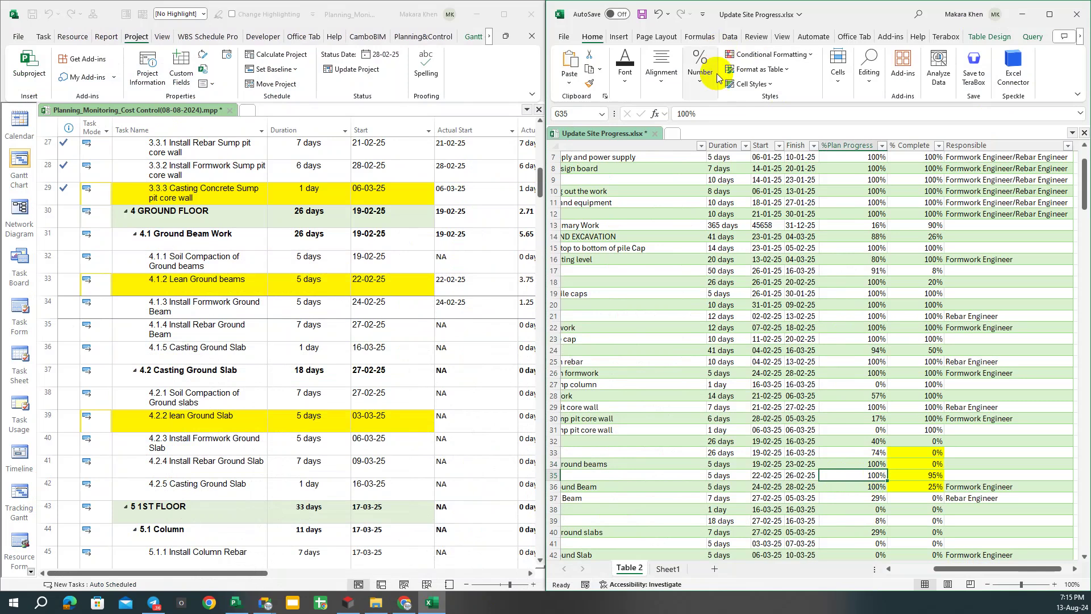
{"action": "left_click", "coordinate": [1049, 14]}
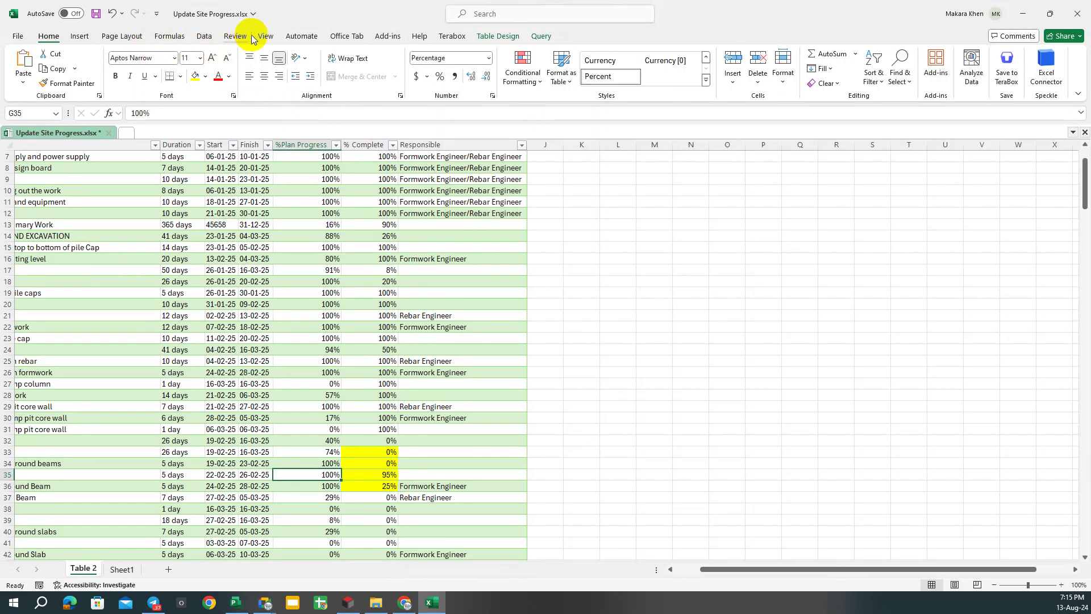
Refresh all workbook data and review the % Complete values in H33:H36.
{"action": "left_click", "coordinate": [206, 38]}
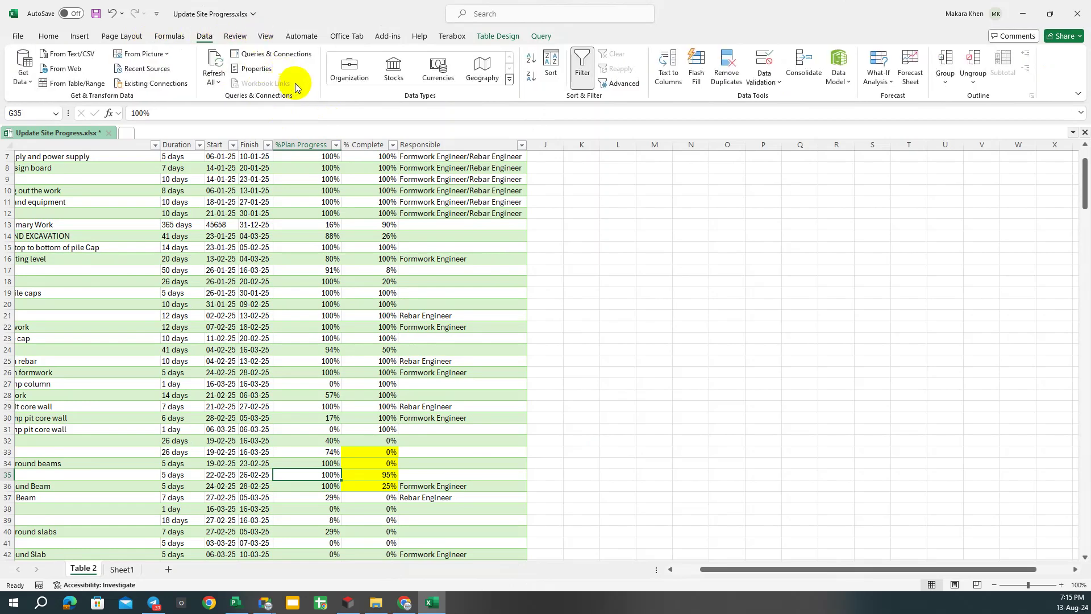
{"action": "left_click", "coordinate": [214, 67]}
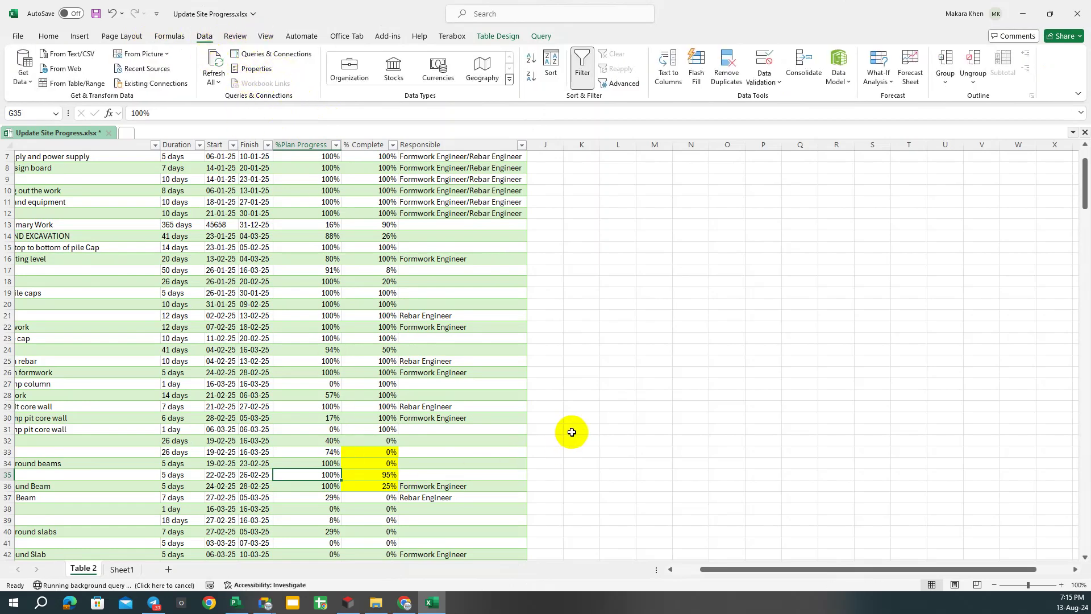
{"action": "left_click_drag", "start_coordinate": [373, 450], "coordinate": [378, 486]}
{"action": "left_click", "coordinate": [628, 433]}
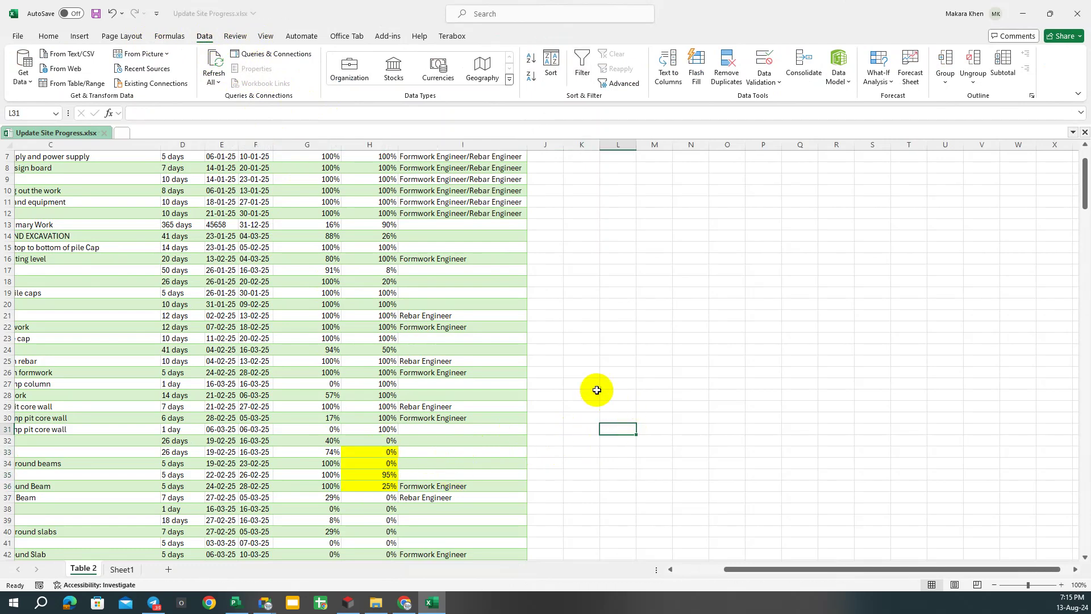
{"action": "left_click", "coordinate": [698, 460]}
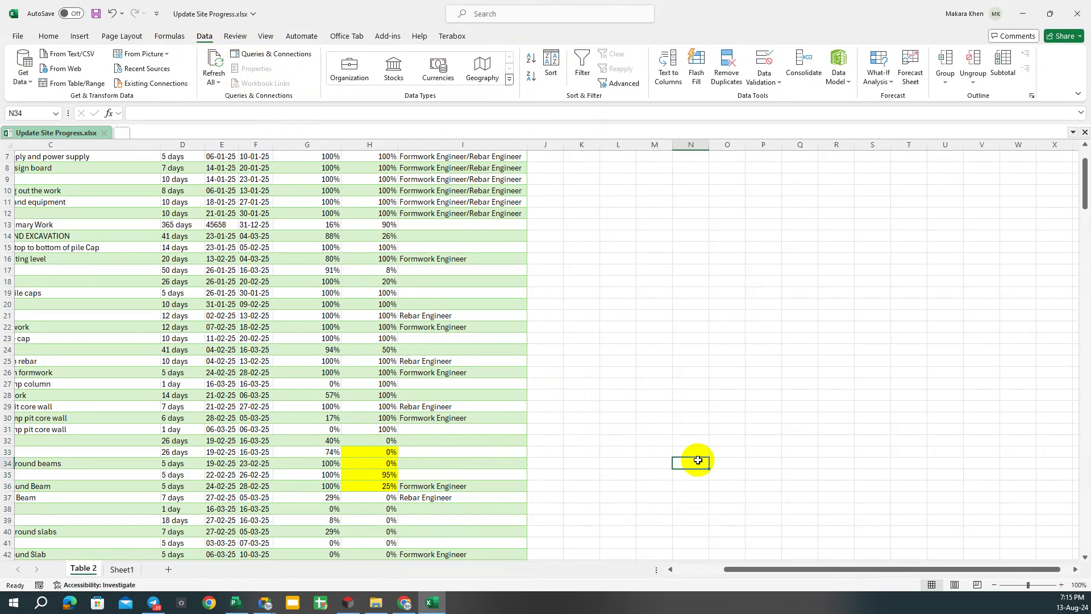
Close Update Site Progress.xlsx, saving the changes.
{"action": "scroll", "coordinate": [679, 398], "scroll_direction": "up", "scroll_amount": 2}
{"action": "scroll", "coordinate": [678, 393], "scroll_direction": "down", "scroll_amount": 3}
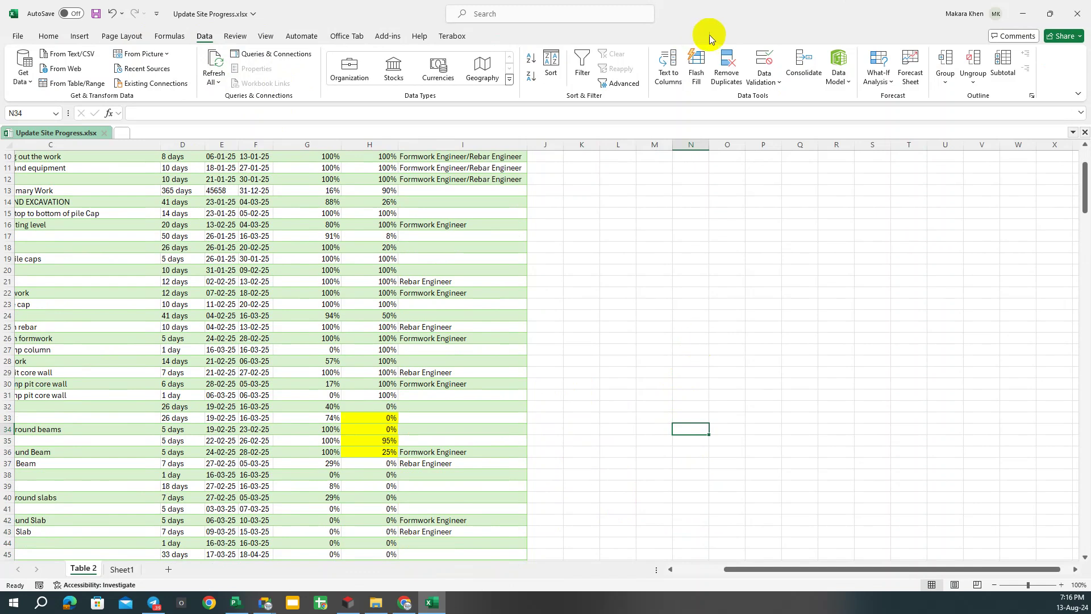
{"action": "scroll", "coordinate": [932, 219], "scroll_direction": "up", "scroll_amount": 3}
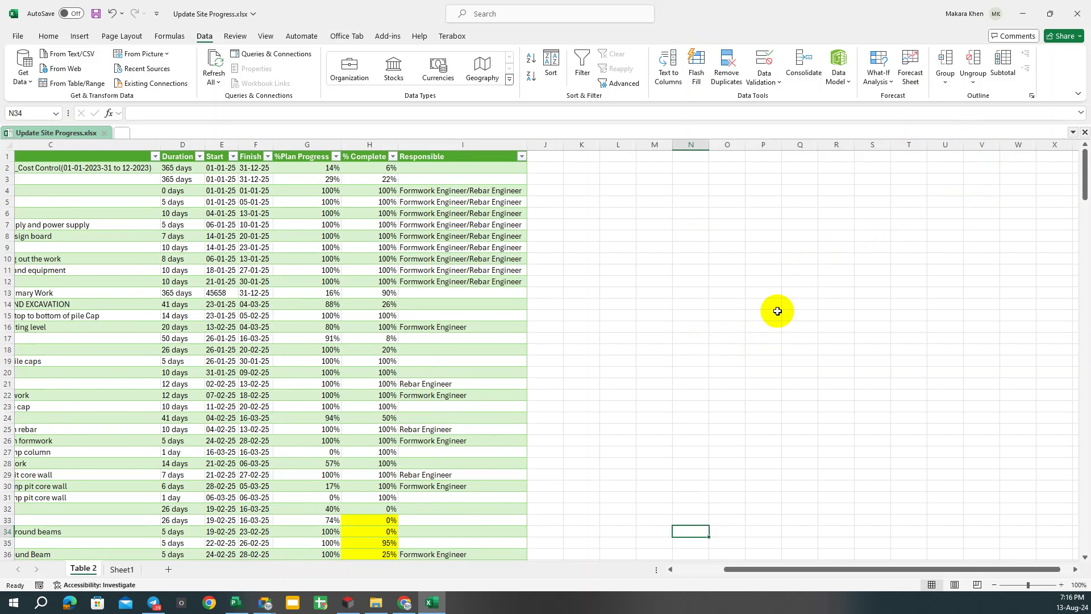
{"action": "scroll", "coordinate": [699, 353], "scroll_direction": "down", "scroll_amount": 2}
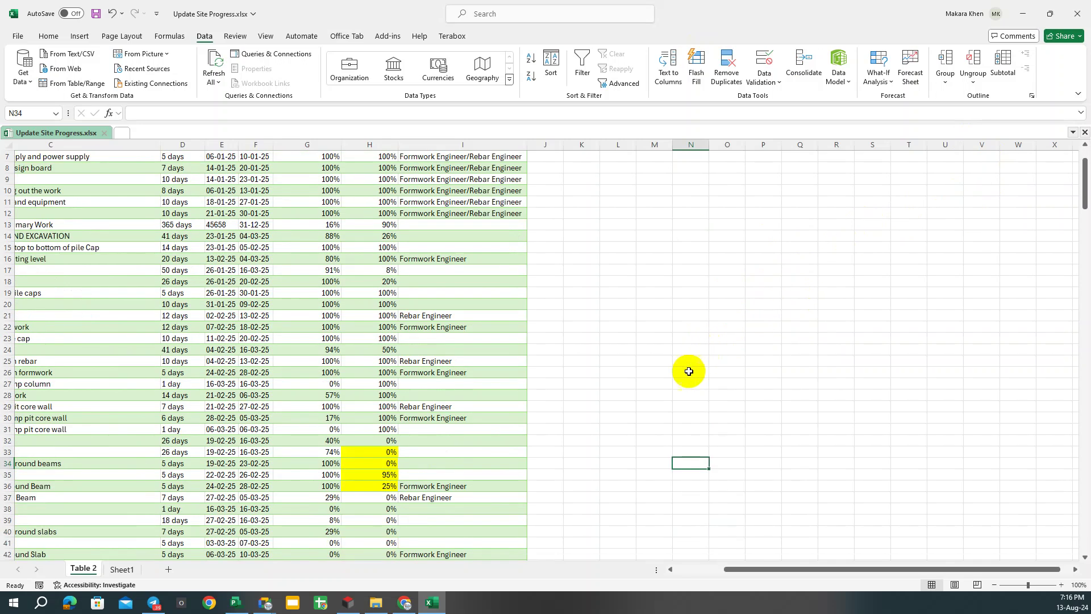
{"action": "left_click", "coordinate": [1070, 15]}
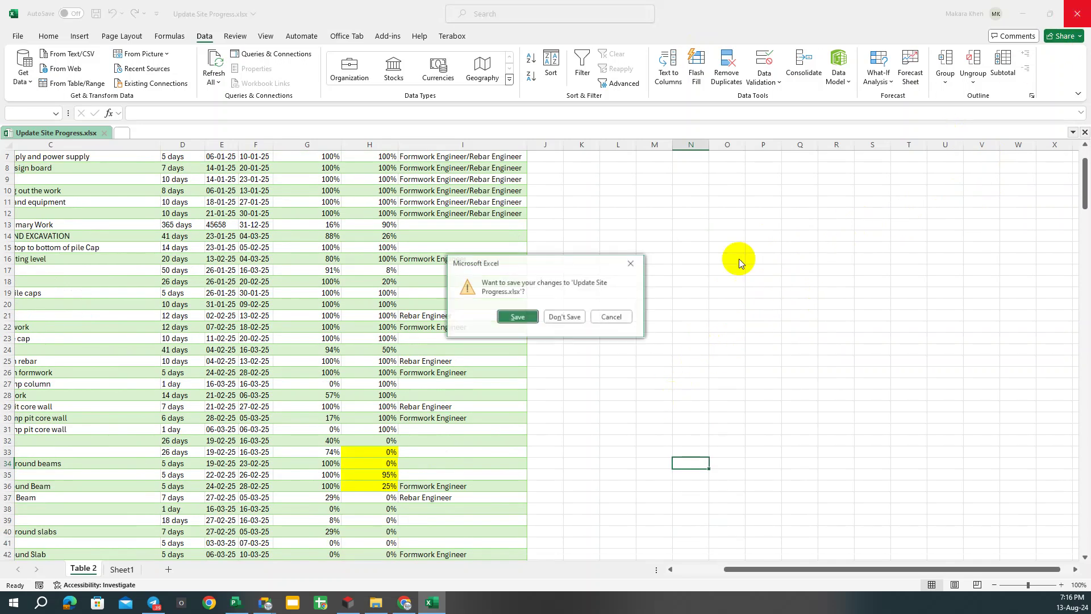
{"action": "left_click", "coordinate": [512, 318]}
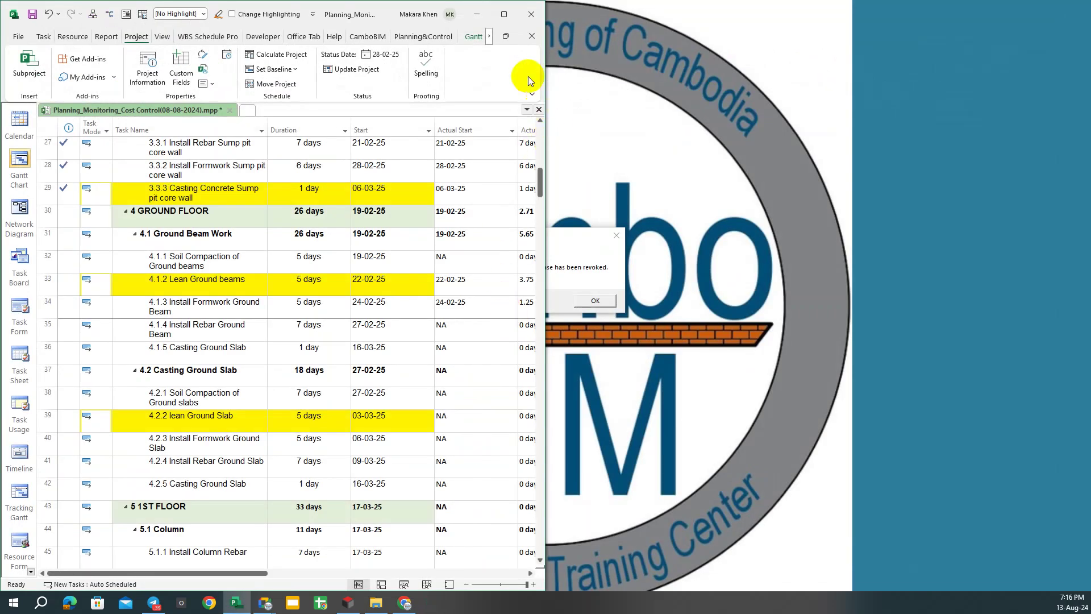
Maximize Project and save the project file with Ctrl+S.
{"action": "left_click", "coordinate": [504, 14]}
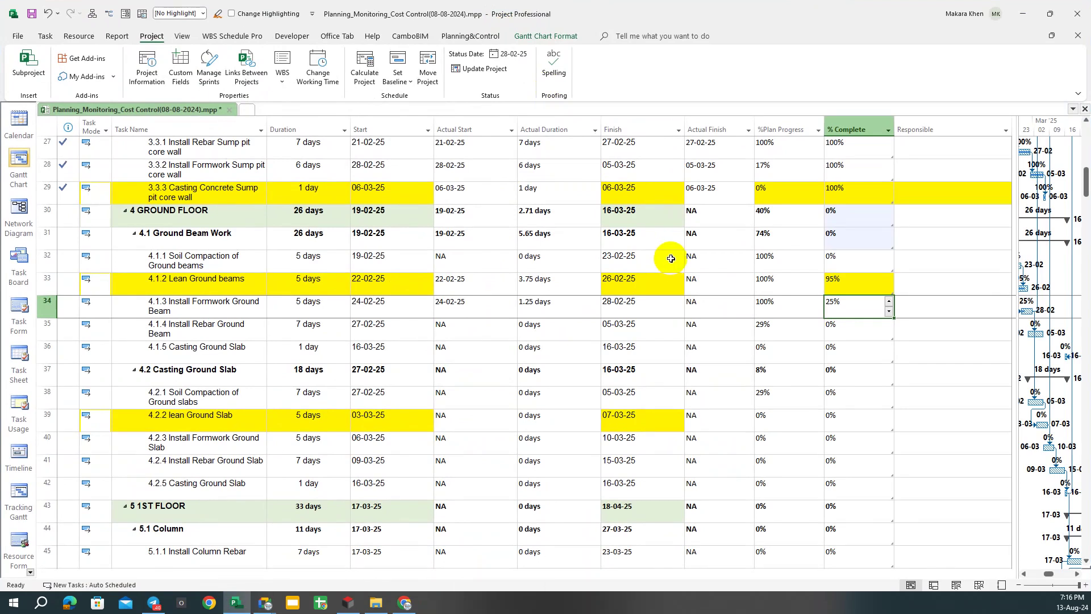
{"action": "key", "text": "ctrl+s"}
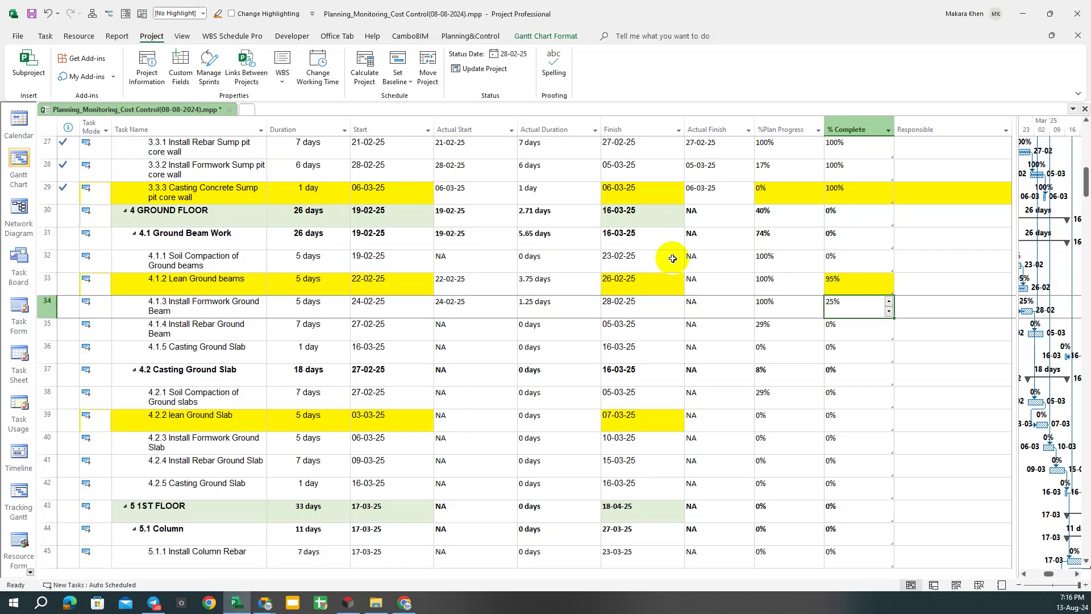
{"action": "scroll", "coordinate": [716, 285], "scroll_direction": "up", "scroll_amount": 2}
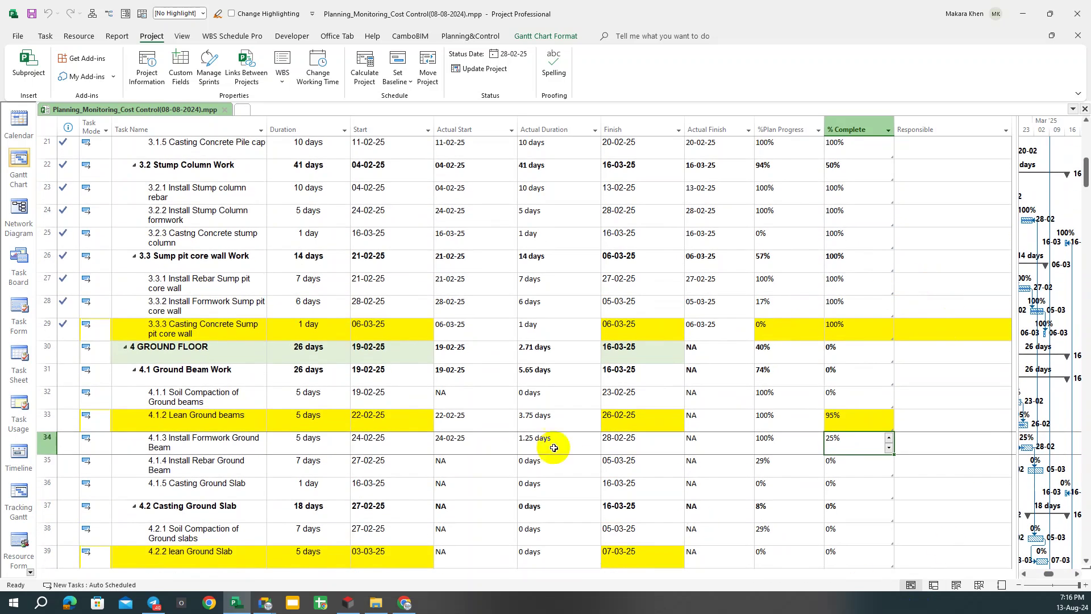
{"action": "scroll", "coordinate": [554, 448], "scroll_direction": "up", "scroll_amount": 3}
{"action": "scroll", "coordinate": [256, 370], "scroll_direction": "up", "scroll_amount": 4}
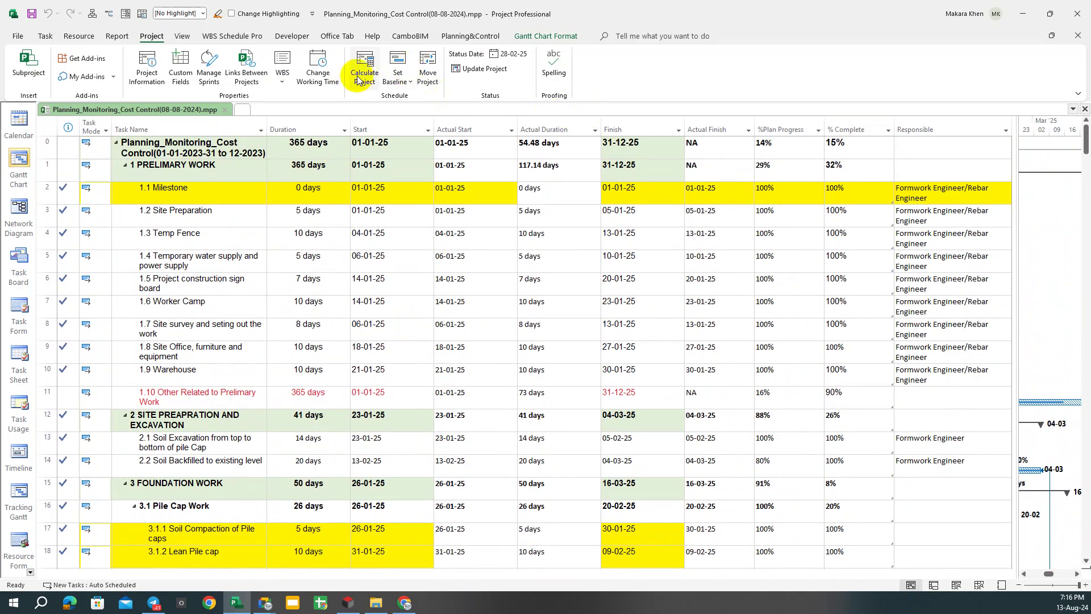
Switch the task sheet to the Tracking table.
{"action": "left_click", "coordinate": [183, 36]}
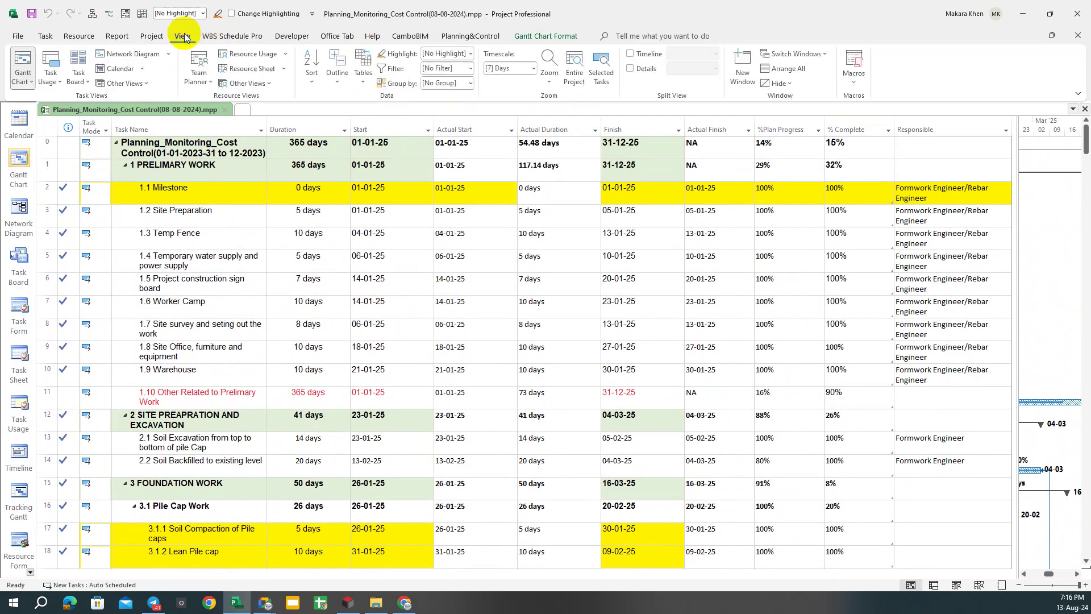
{"action": "left_click", "coordinate": [363, 82]}
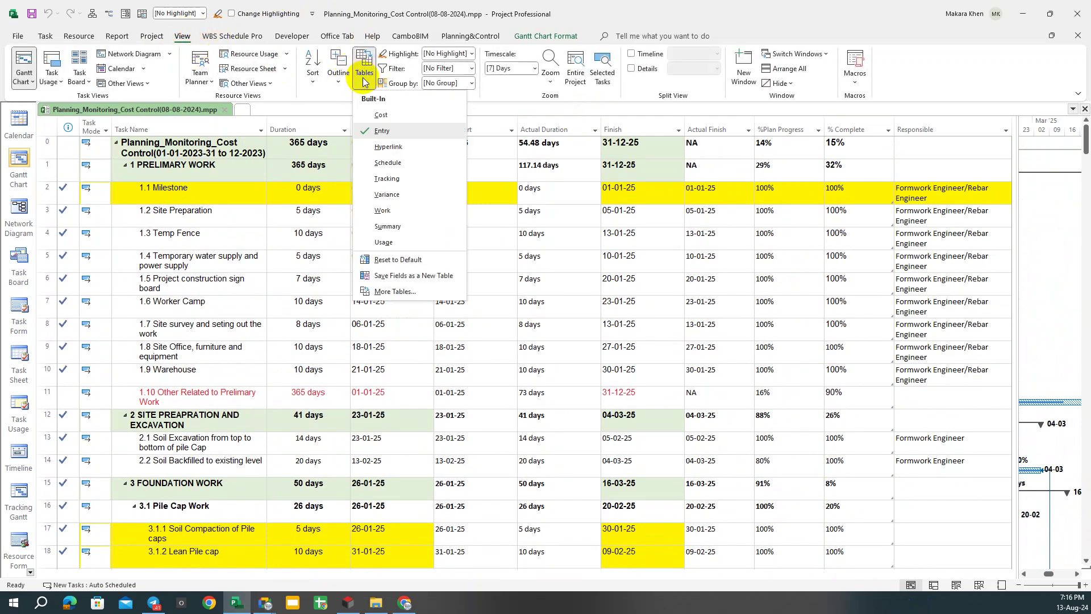
{"action": "left_click", "coordinate": [392, 179]}
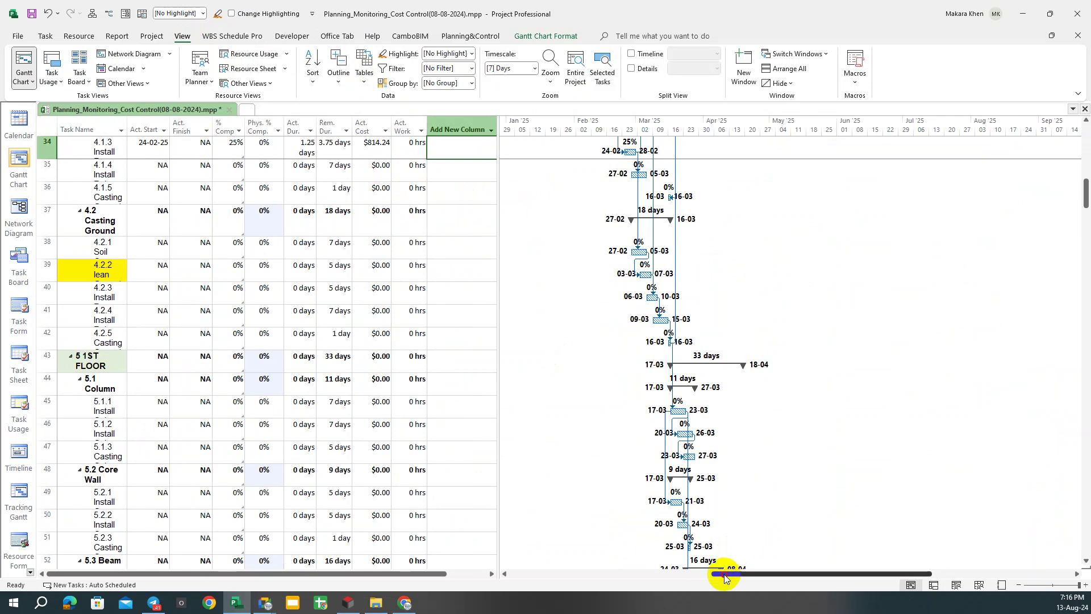
Move the table/chart split bar to give the Tracking table more room.
{"action": "left_click_drag", "start_coordinate": [724, 574], "coordinate": [537, 575]}
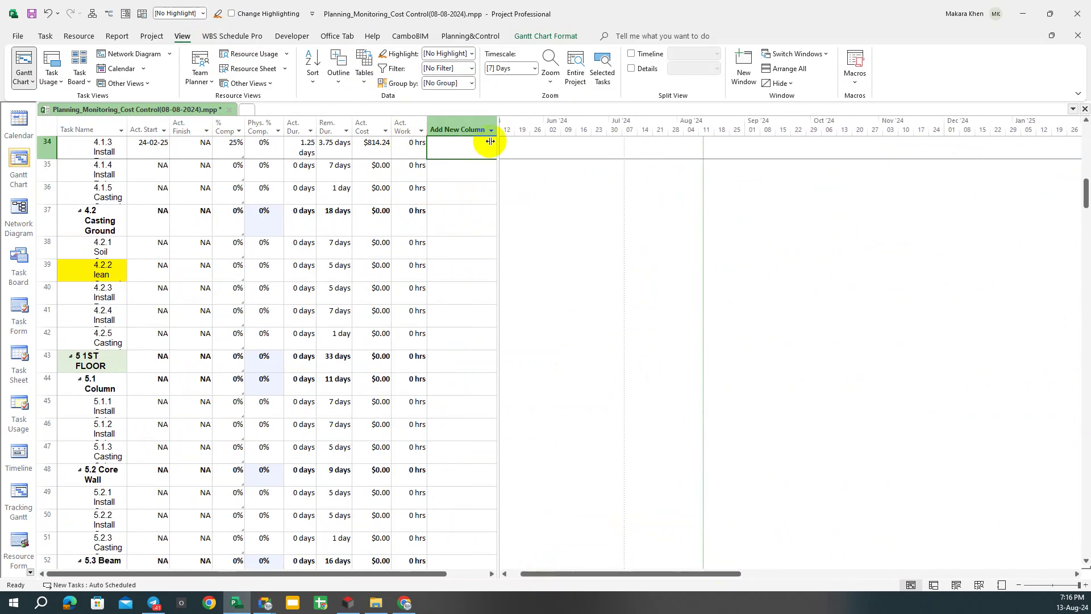
{"action": "left_click_drag", "start_coordinate": [500, 140], "coordinate": [578, 141]}
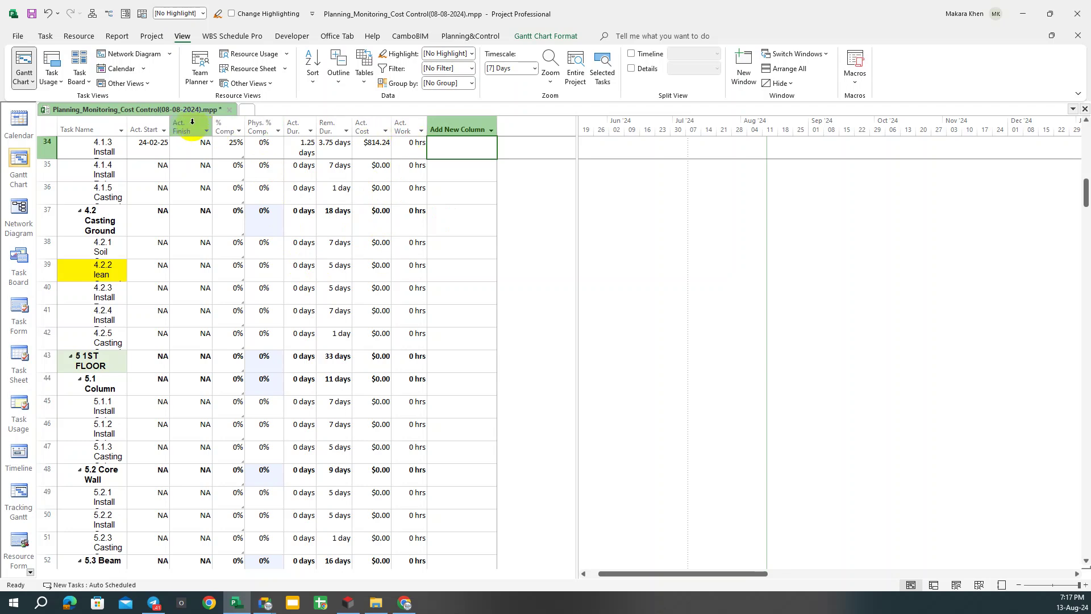
{"action": "left_click_drag", "start_coordinate": [146, 126], "coordinate": [440, 128]}
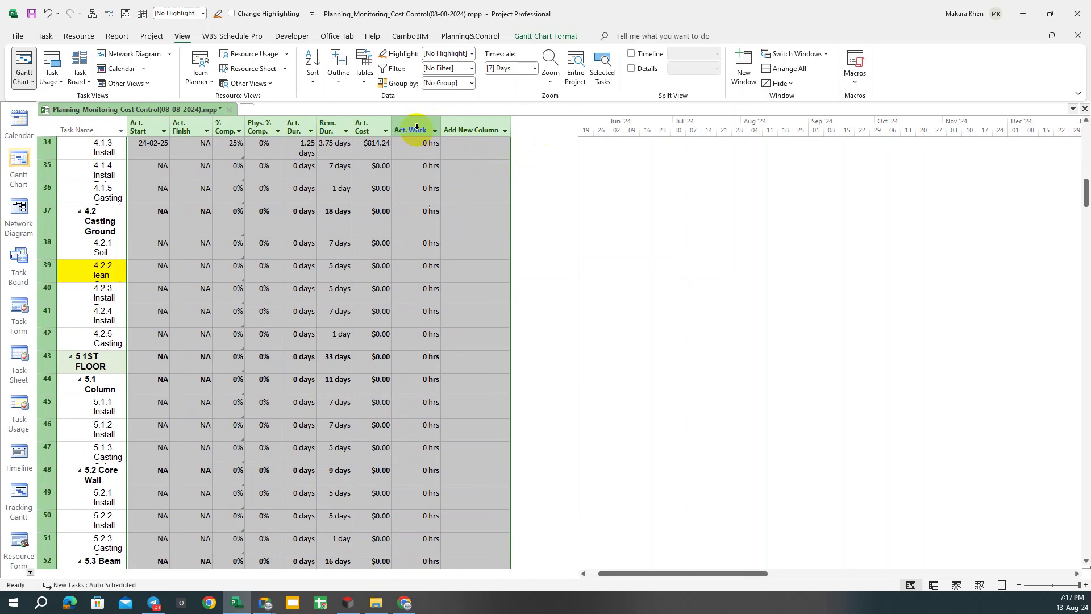
{"action": "left_click", "coordinate": [415, 131]}
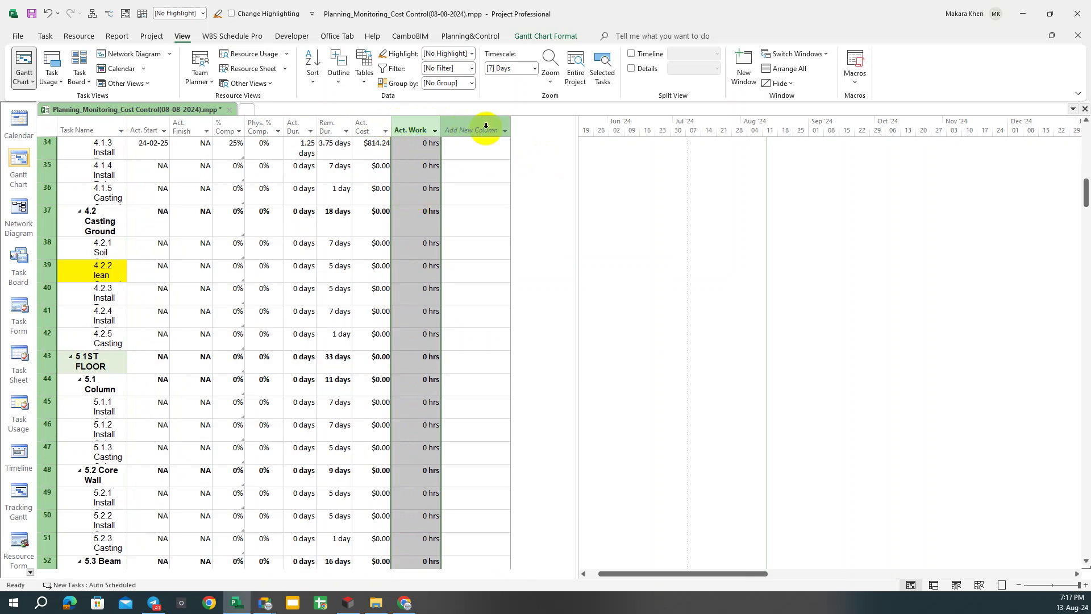
{"action": "left_click_drag", "start_coordinate": [577, 155], "coordinate": [531, 147]}
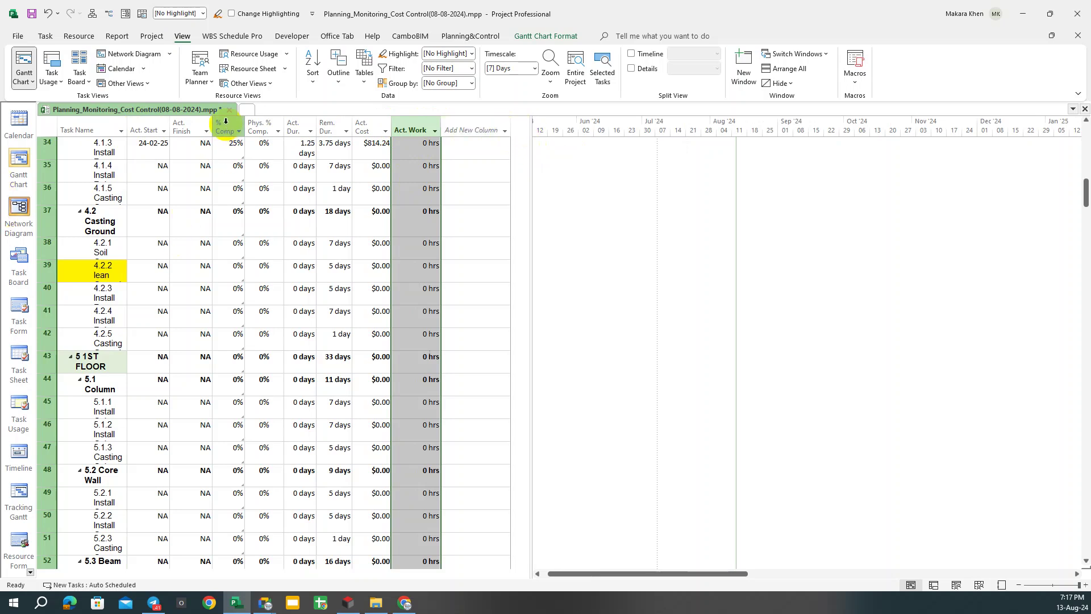
Widen the Act. Dur., Act. Cost and % Comp. columns so their headers read in full.
{"action": "left_click_drag", "start_coordinate": [146, 126], "coordinate": [332, 125]}
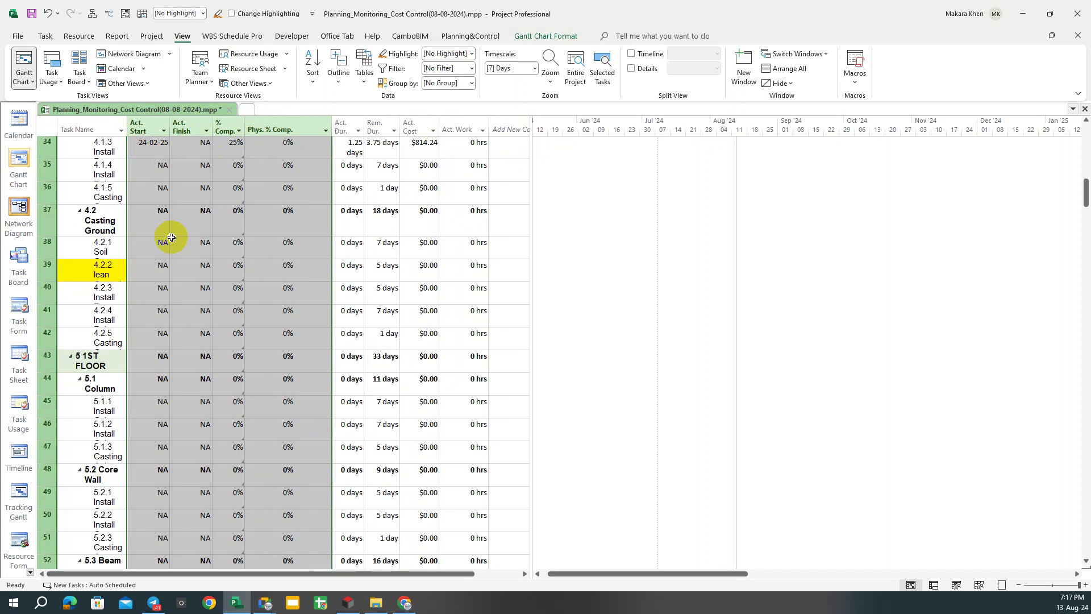
{"action": "left_click", "coordinate": [355, 122]}
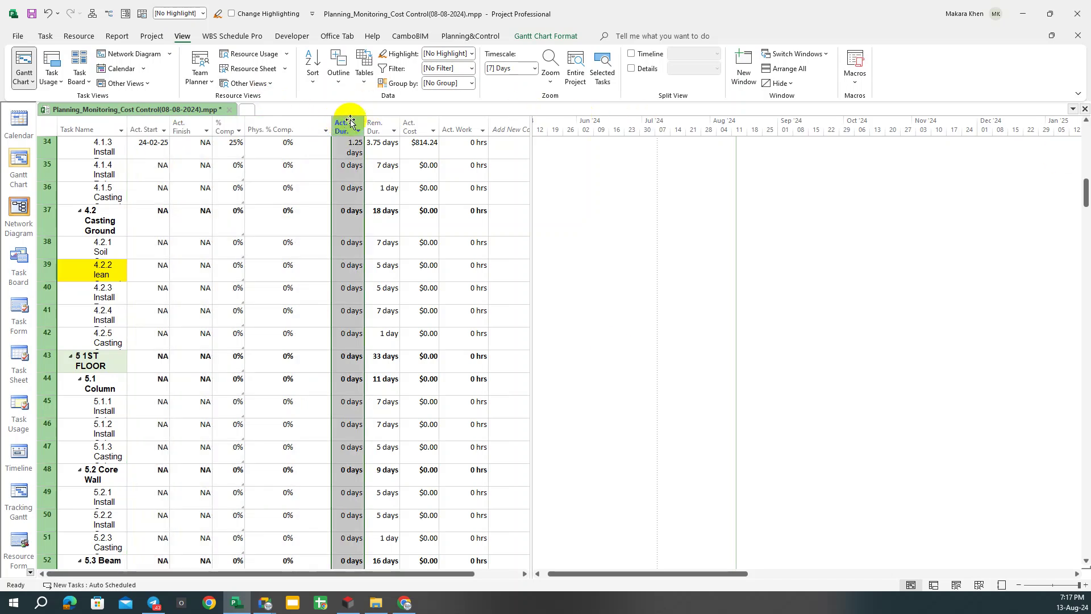
{"action": "left_click_drag", "start_coordinate": [364, 122], "coordinate": [384, 123]}
{"action": "left_click", "coordinate": [398, 119]}
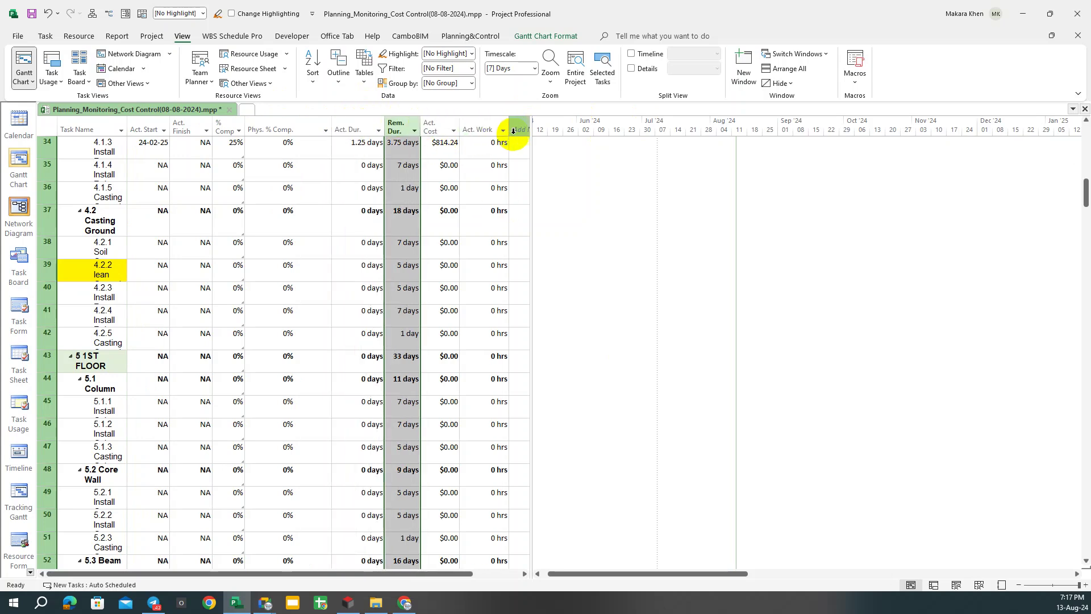
{"action": "left_click_drag", "start_coordinate": [531, 129], "coordinate": [568, 130]}
{"action": "left_click_drag", "start_coordinate": [459, 126], "coordinate": [486, 126]}
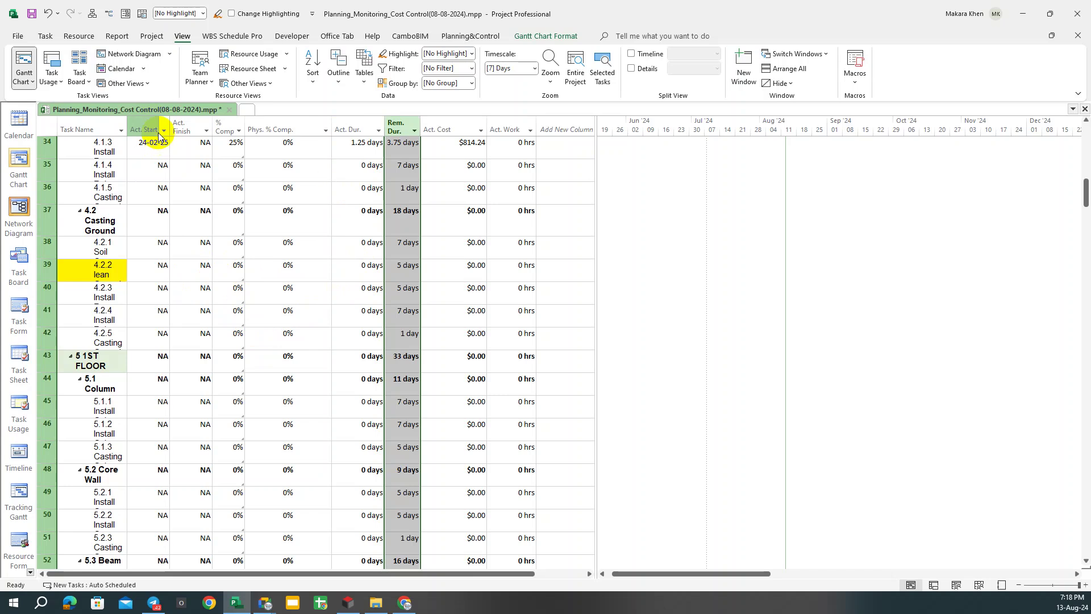
{"action": "mouse_move", "coordinate": [247, 123]}
{"action": "left_mouse_down"}
{"action": "mouse_move", "coordinate": [271, 123]}
{"action": "mouse_move", "coordinate": [177, 123]}
{"action": "left_mouse_up"}
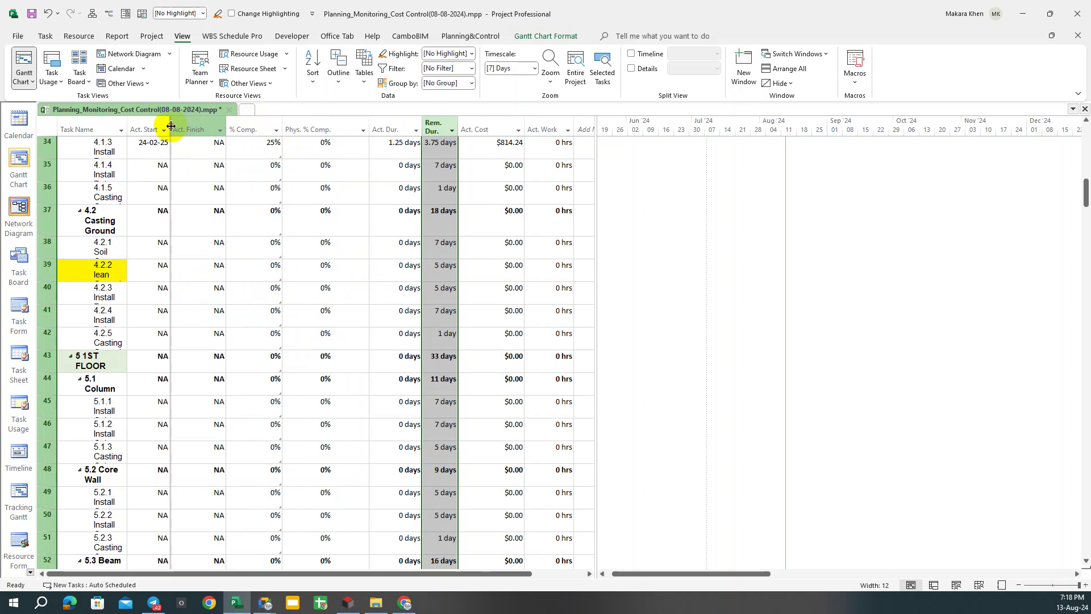
Inspect the actual starts of 4.1.4 and 4.1.5, leaving both as NA.
{"action": "left_click", "coordinate": [168, 171]}
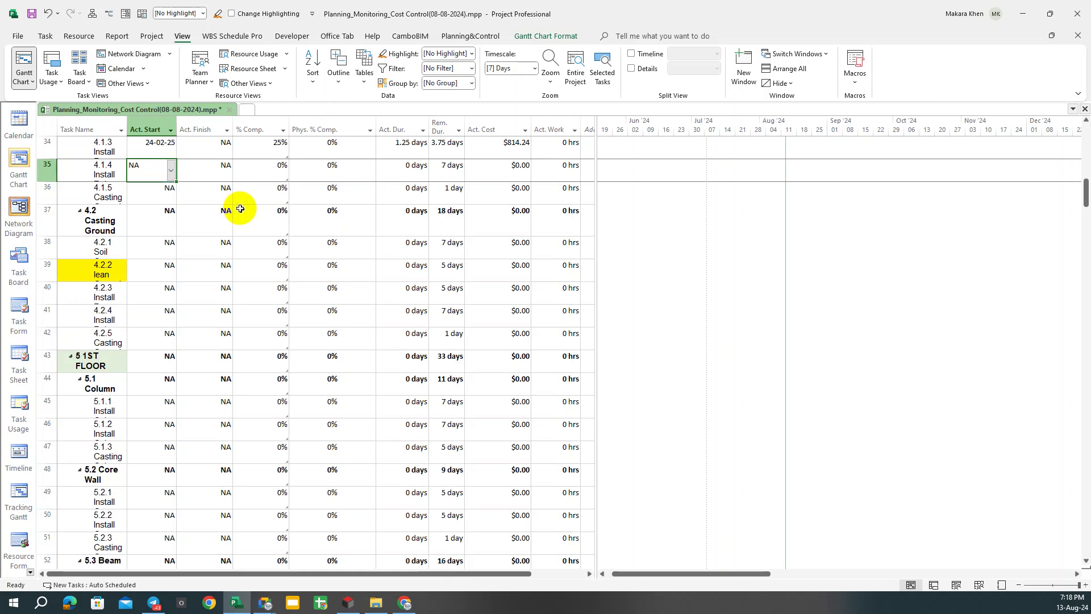
{"action": "key", "text": "Return"}
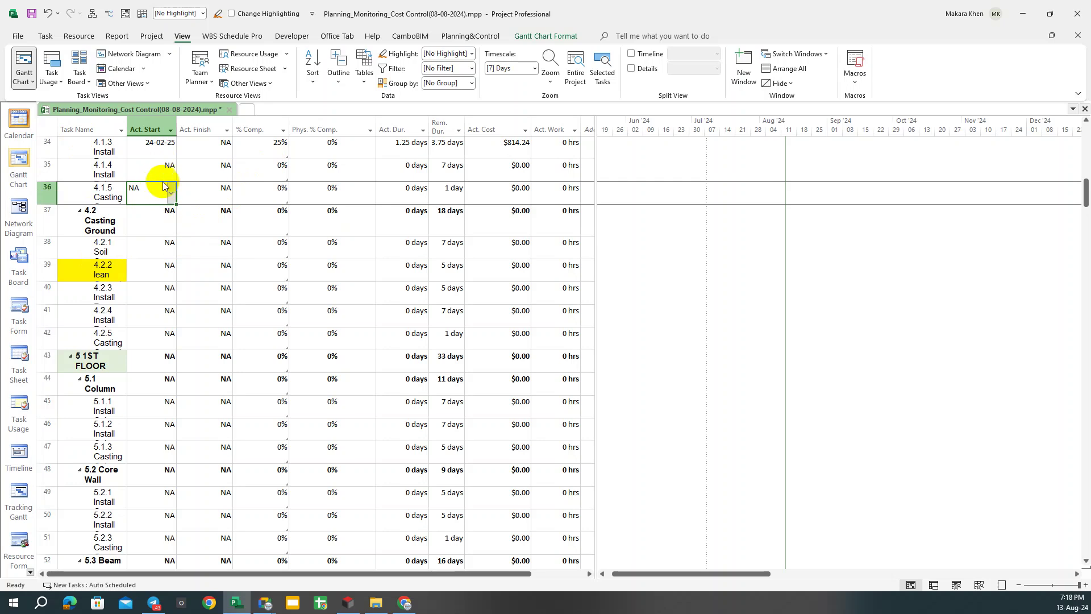
{"action": "left_click", "coordinate": [171, 193]}
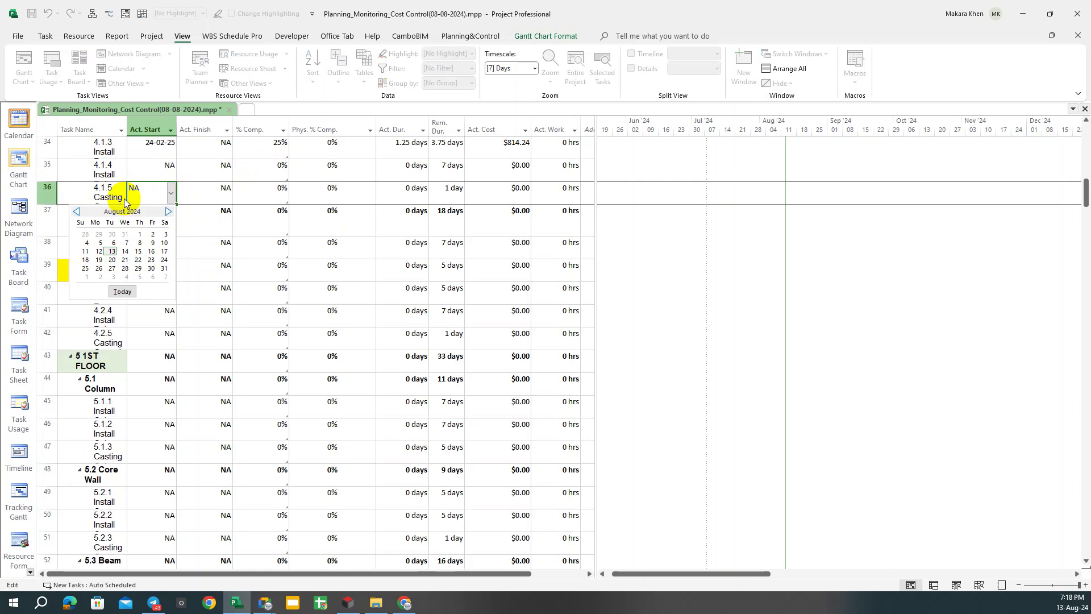
{"action": "left_click", "coordinate": [170, 193]}
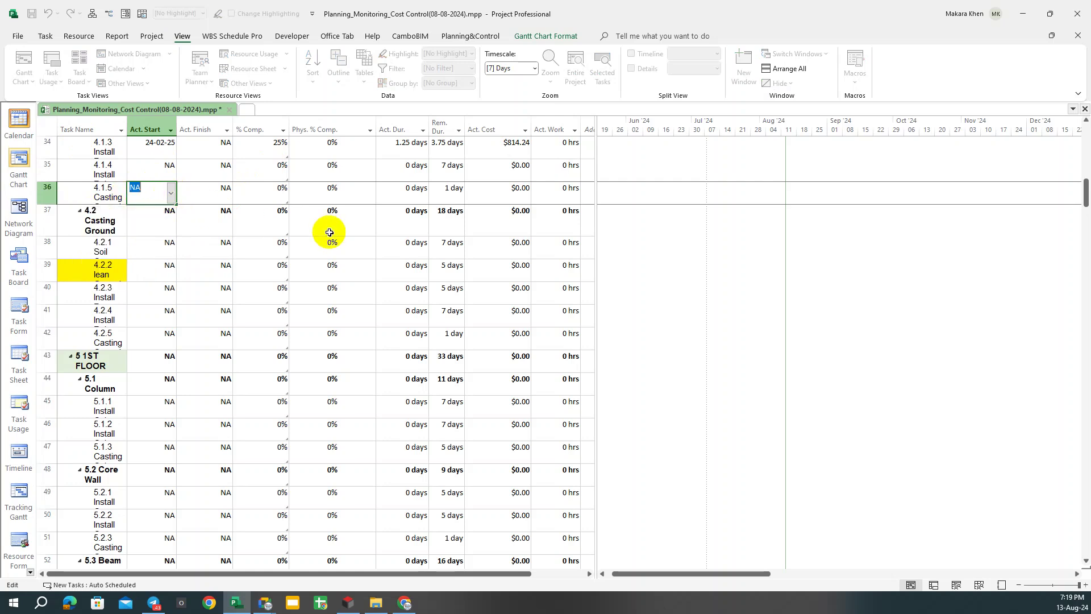
Select 4.2 Casting Ground Slab's Phys. % Comp. and extend the table further over the chart.
{"action": "left_click", "coordinate": [329, 231]}
{"action": "scroll", "coordinate": [329, 231], "scroll_direction": "down", "scroll_amount": 1}
{"action": "scroll", "coordinate": [512, 227], "scroll_direction": "up", "scroll_amount": 1}
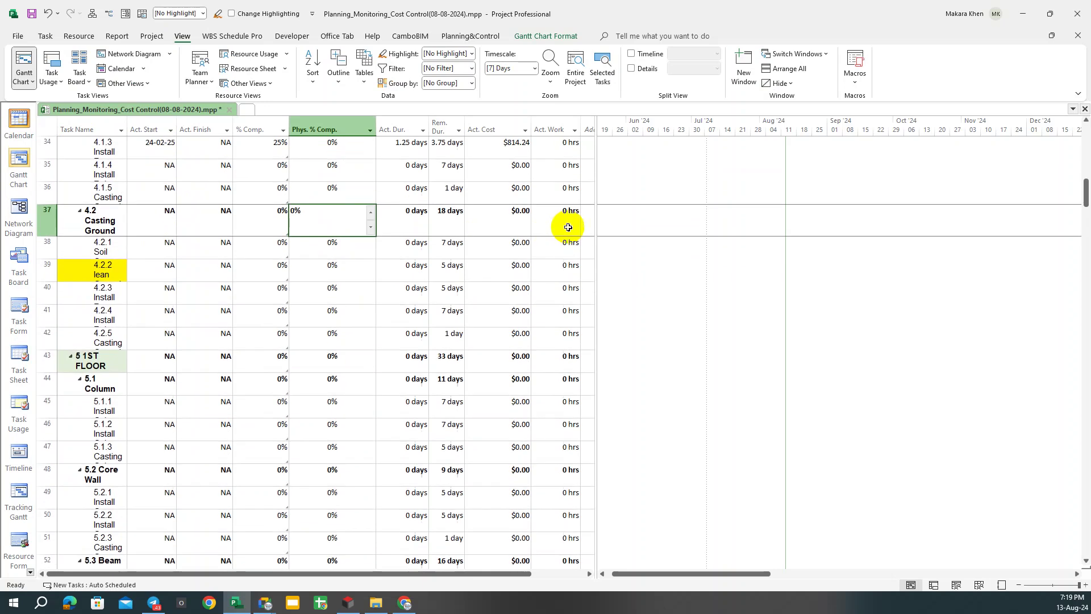
{"action": "left_click_drag", "start_coordinate": [594, 230], "coordinate": [624, 231]}
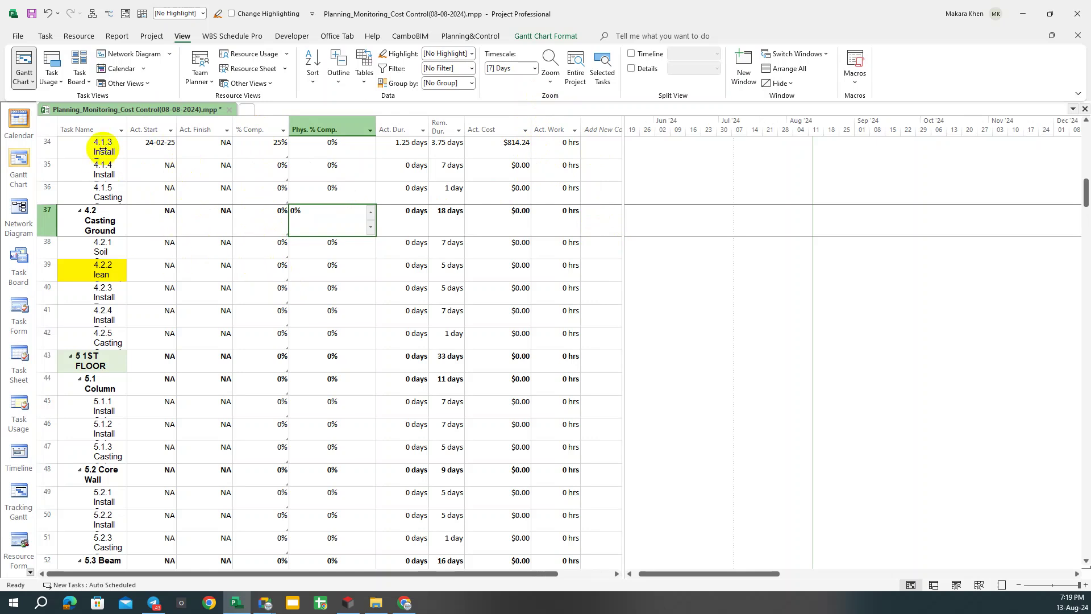
Widen the Task Name column to show full names and extend the table over the chart.
{"action": "left_click_drag", "start_coordinate": [127, 129], "coordinate": [308, 125]}
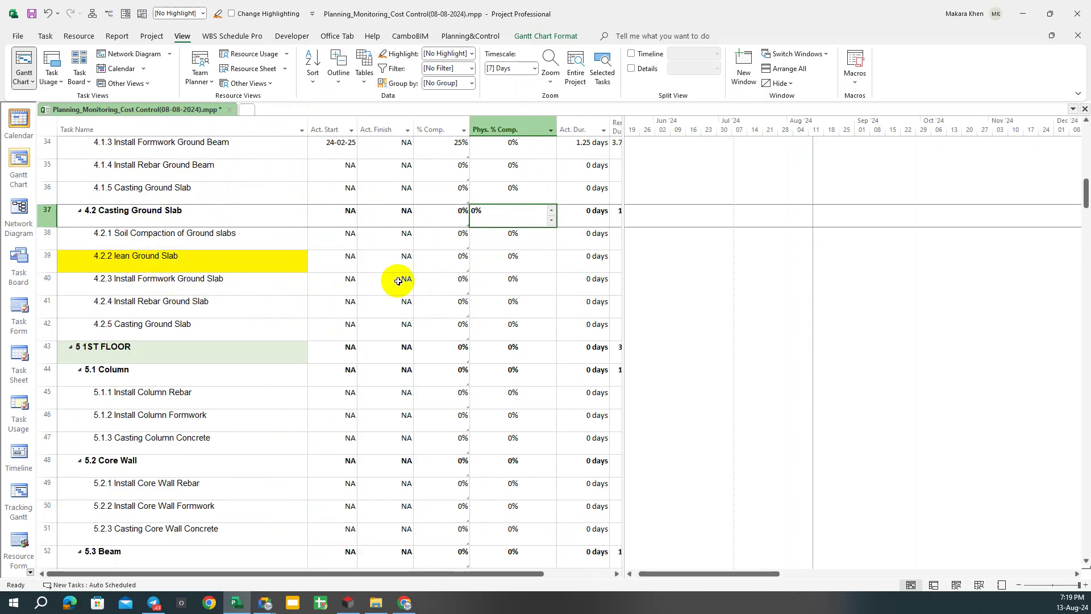
{"action": "left_click_drag", "start_coordinate": [626, 126], "coordinate": [675, 136]}
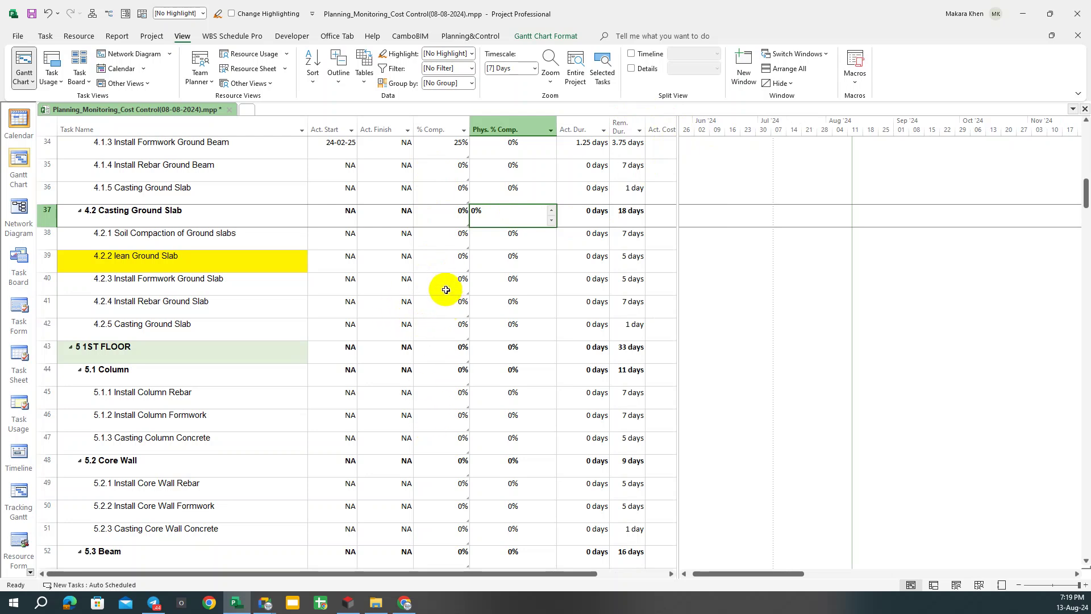
{"action": "scroll", "coordinate": [445, 287], "scroll_direction": "up", "scroll_amount": 2}
{"action": "scroll", "coordinate": [445, 281], "scroll_direction": "up", "scroll_amount": 4}
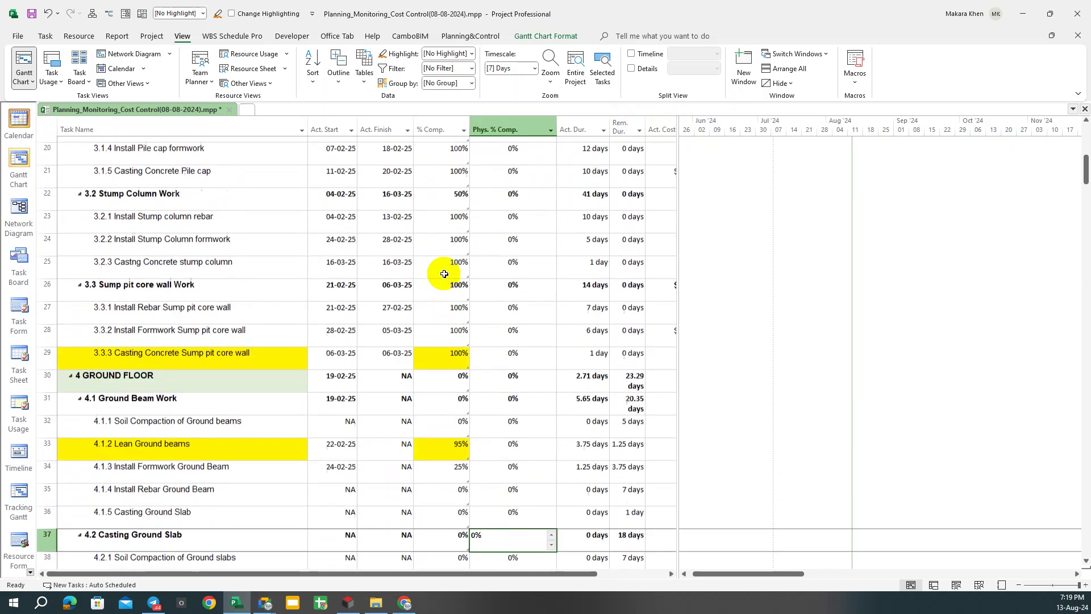
Scroll to row 19 and select task 4.1.1's percent complete cell.
{"action": "scroll", "coordinate": [444, 276], "scroll_direction": "up", "scroll_amount": 3}
{"action": "scroll", "coordinate": [446, 272], "scroll_direction": "up", "scroll_amount": 1}
{"action": "scroll", "coordinate": [446, 276], "scroll_direction": "down", "scroll_amount": 2}
{"action": "scroll", "coordinate": [438, 276], "scroll_direction": "down", "scroll_amount": 2}
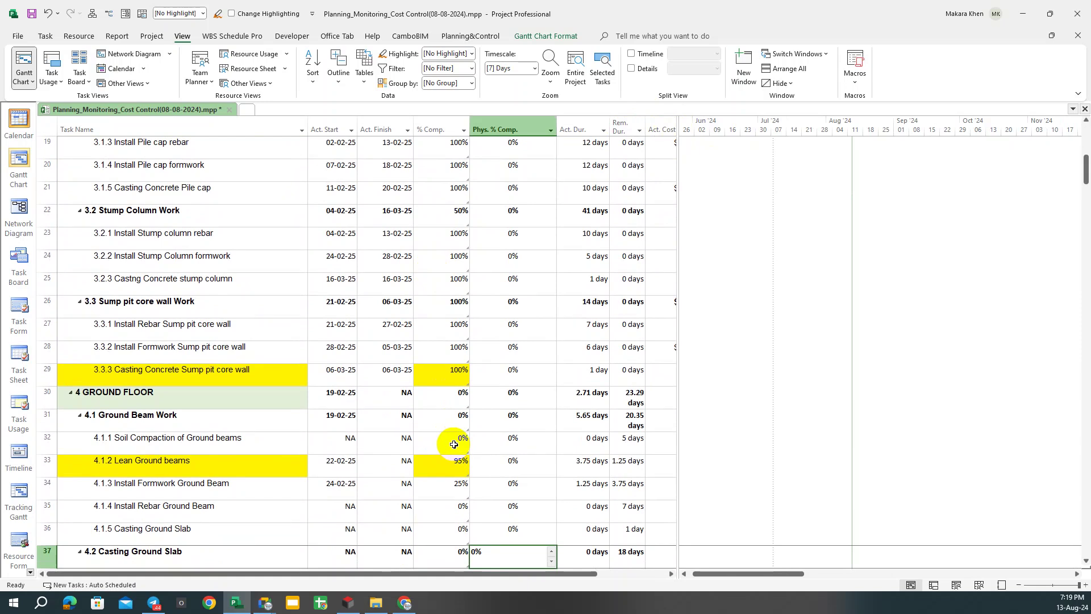
{"action": "left_click", "coordinate": [453, 444]}
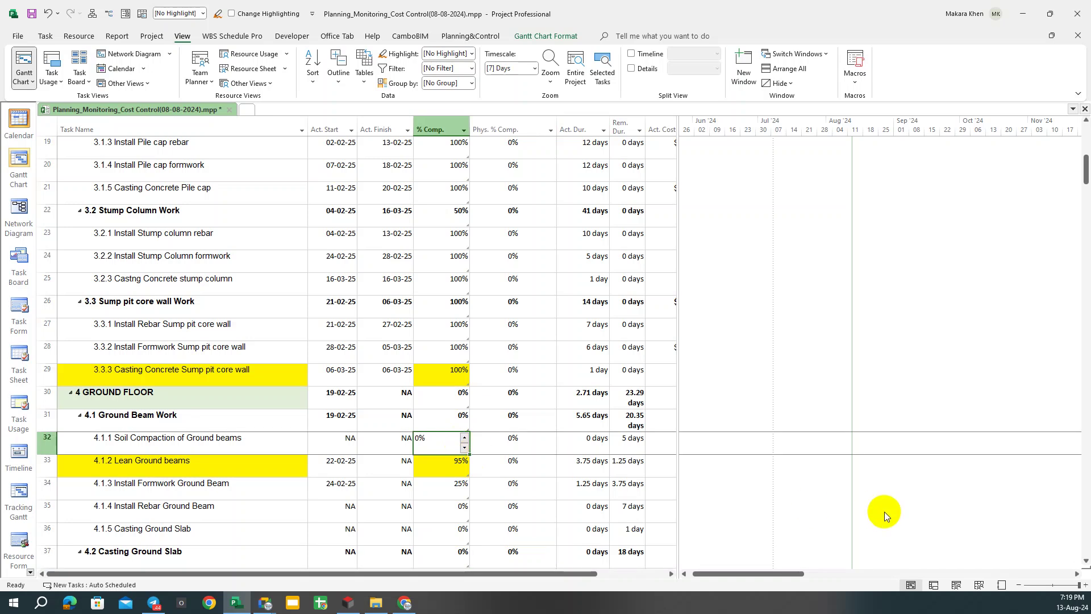
Set 4.1.1 Soil Compaction of Ground beams to 50% complete, removing the dynamic link.
{"action": "key", "text": "F2"}
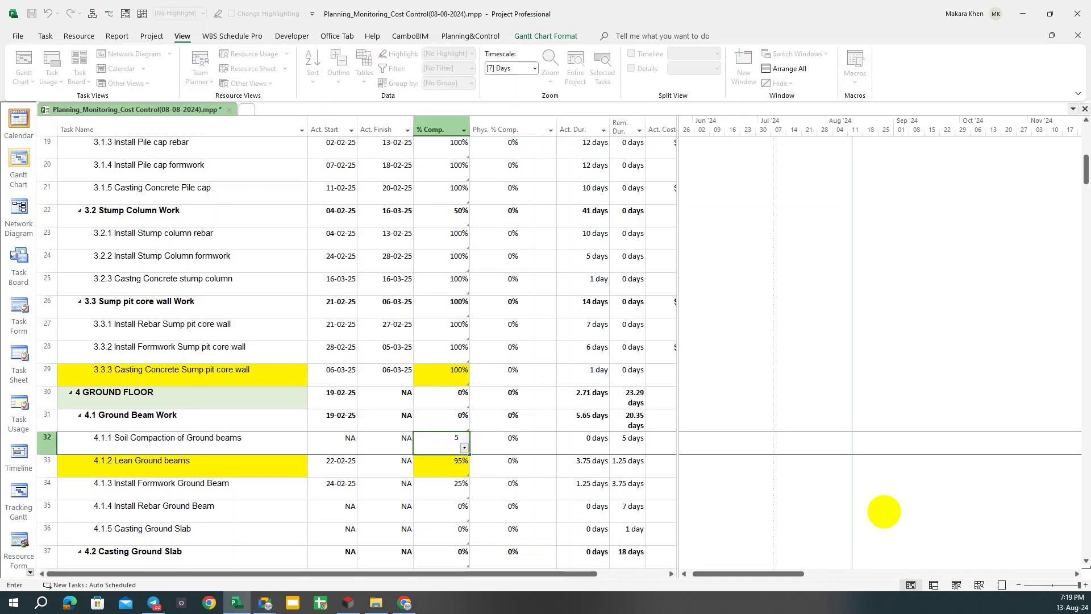
{"action": "key", "text": "Return"}
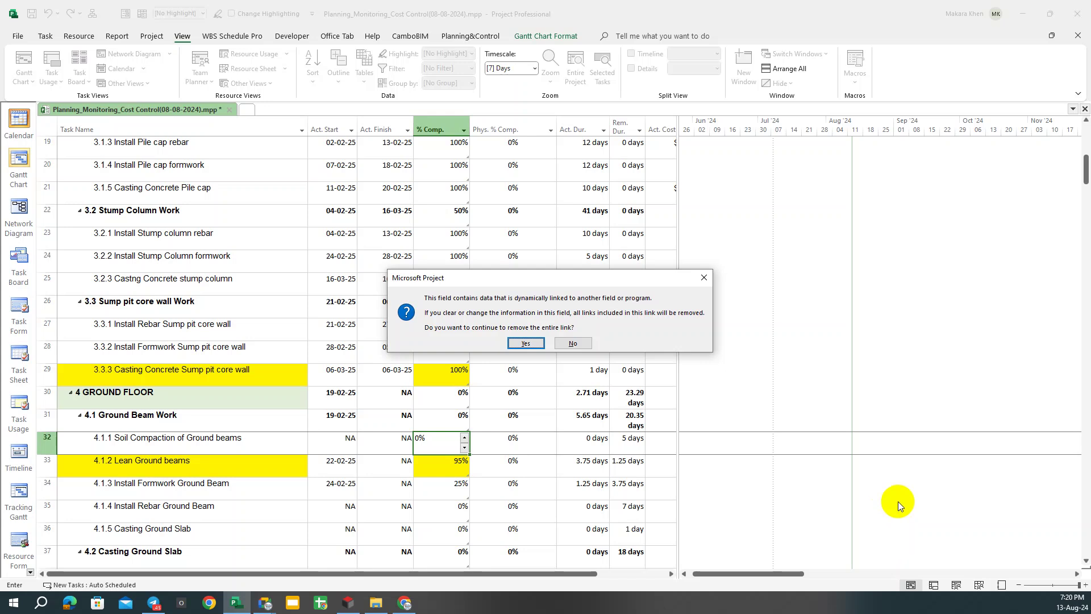
{"action": "key", "text": "Return"}
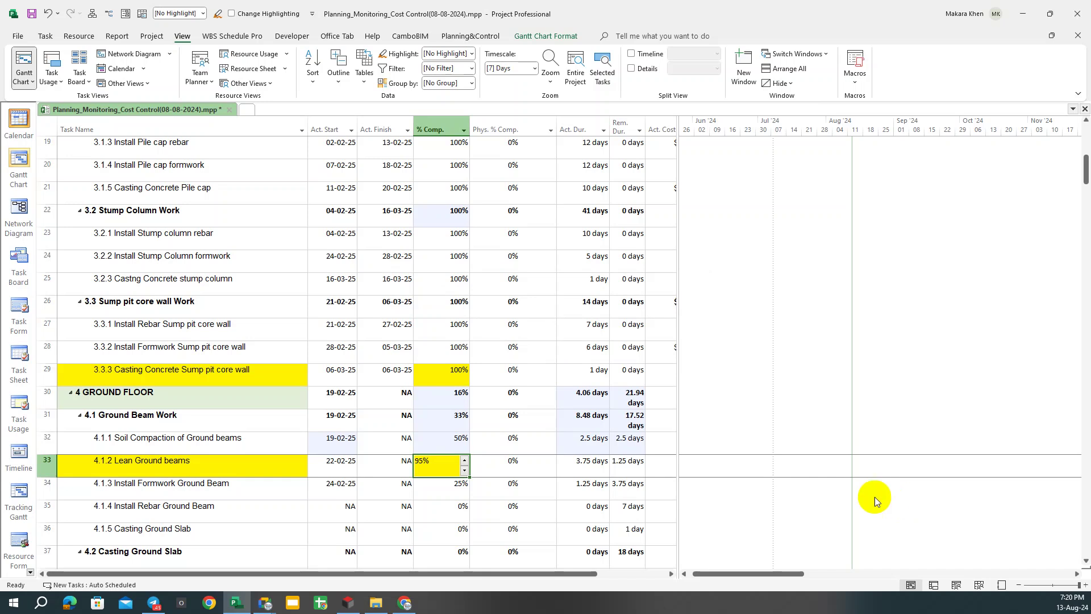
Switch the task sheet to the Entry table.
{"action": "left_click", "coordinate": [339, 72]}
{"action": "left_click", "coordinate": [368, 80]}
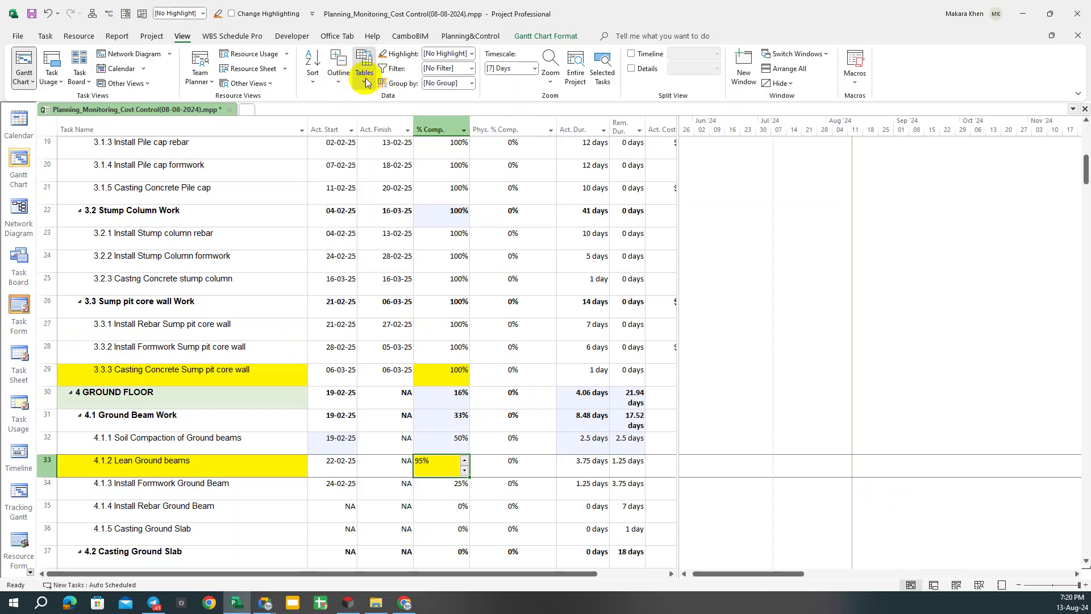
{"action": "left_click", "coordinate": [379, 136]}
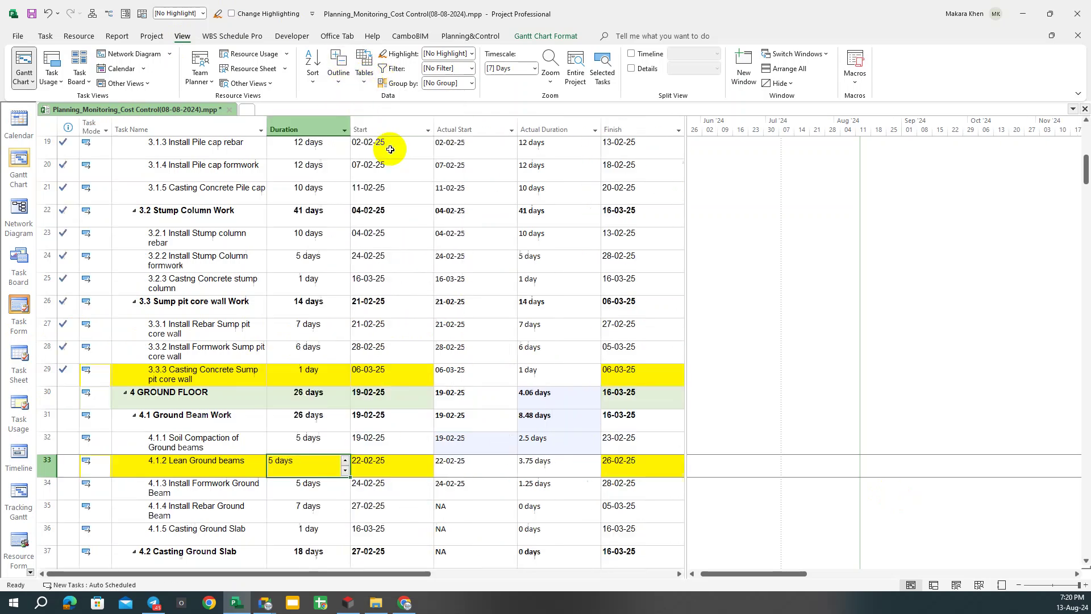
{"action": "left_click", "coordinate": [682, 211]}
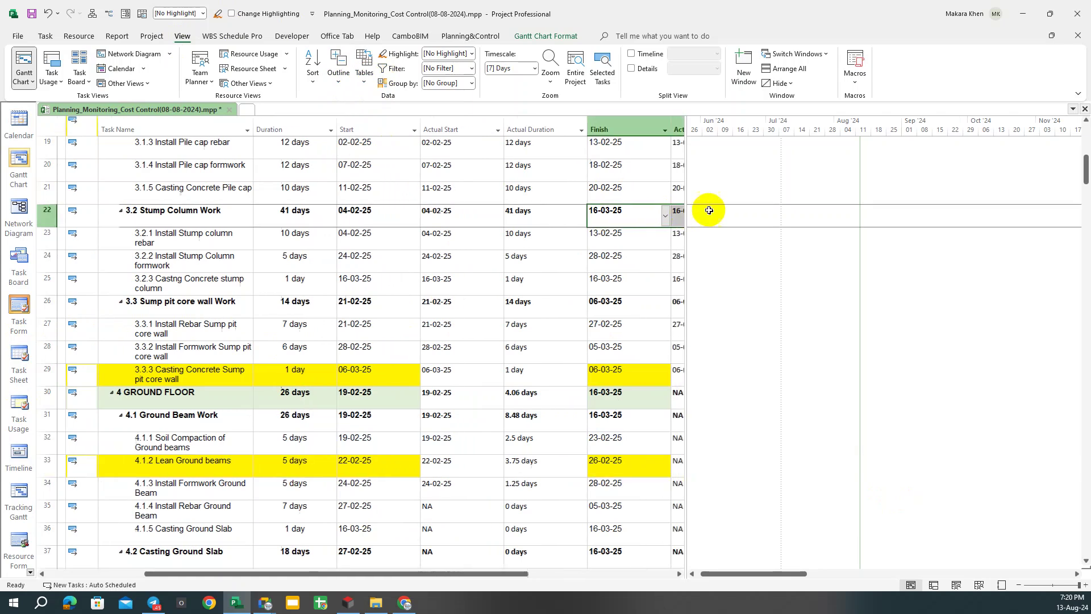
{"action": "scroll", "coordinate": [653, 204], "scroll_direction": "right", "scroll_amount": 5}
{"action": "left_click", "coordinate": [556, 236]}
{"action": "scroll", "coordinate": [462, 240], "scroll_direction": "up", "scroll_amount": 4}
{"action": "scroll", "coordinate": [462, 240], "scroll_direction": "up", "scroll_amount": 3}
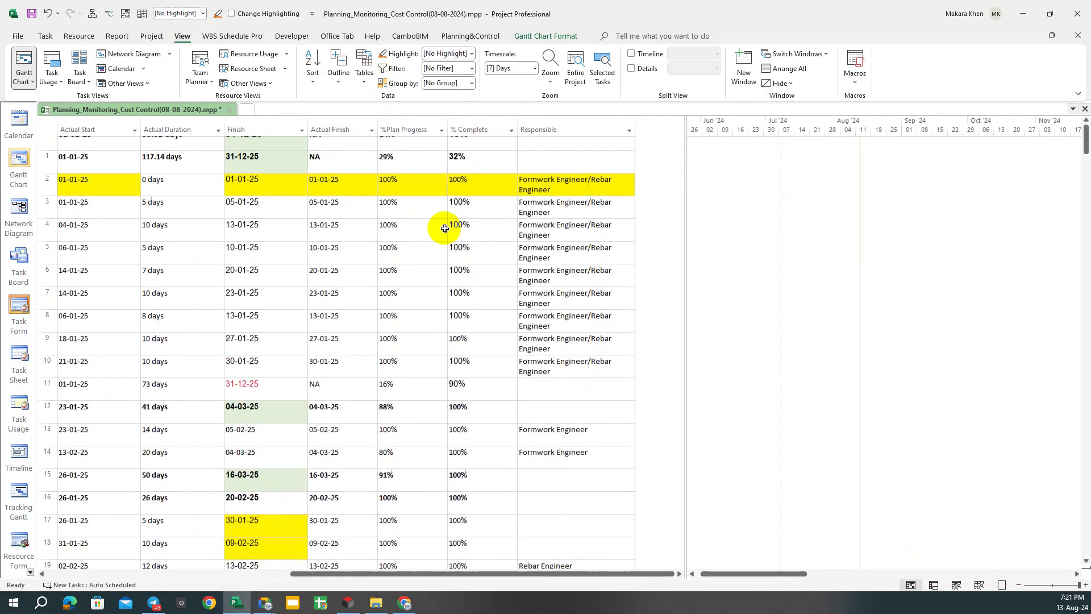
Return to the Gantt Chart and widen the table to show % Complete and Responsible.
{"action": "left_click", "coordinate": [19, 165]}
{"action": "scroll", "coordinate": [423, 251], "scroll_direction": "up", "scroll_amount": 5}
{"action": "scroll", "coordinate": [424, 251], "scroll_direction": "up", "scroll_amount": 3}
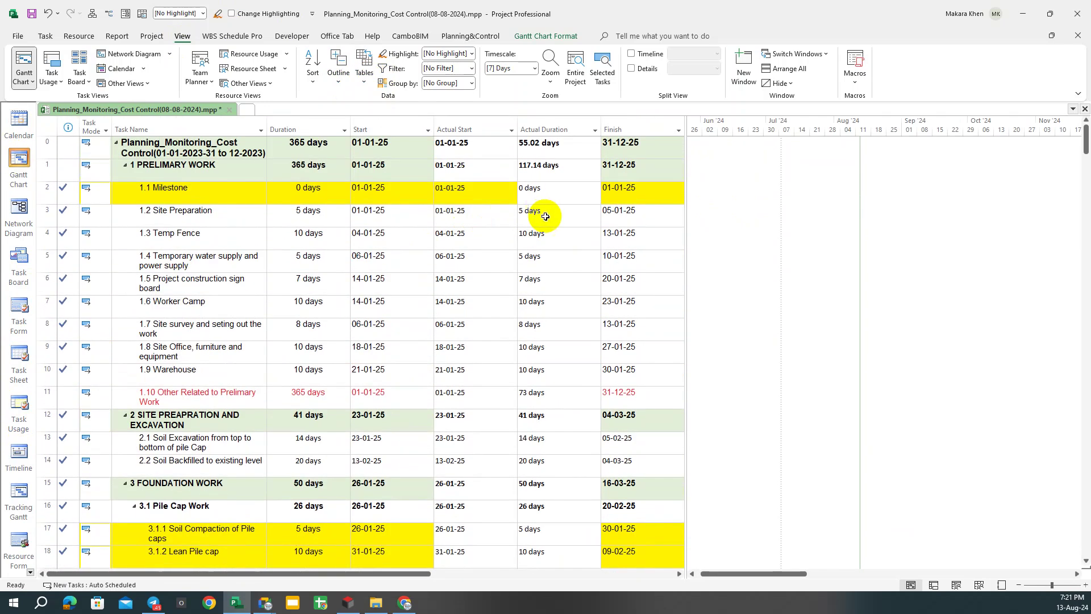
{"action": "left_click_drag", "start_coordinate": [687, 219], "coordinate": [966, 222]}
{"action": "left_click", "coordinate": [865, 198]}
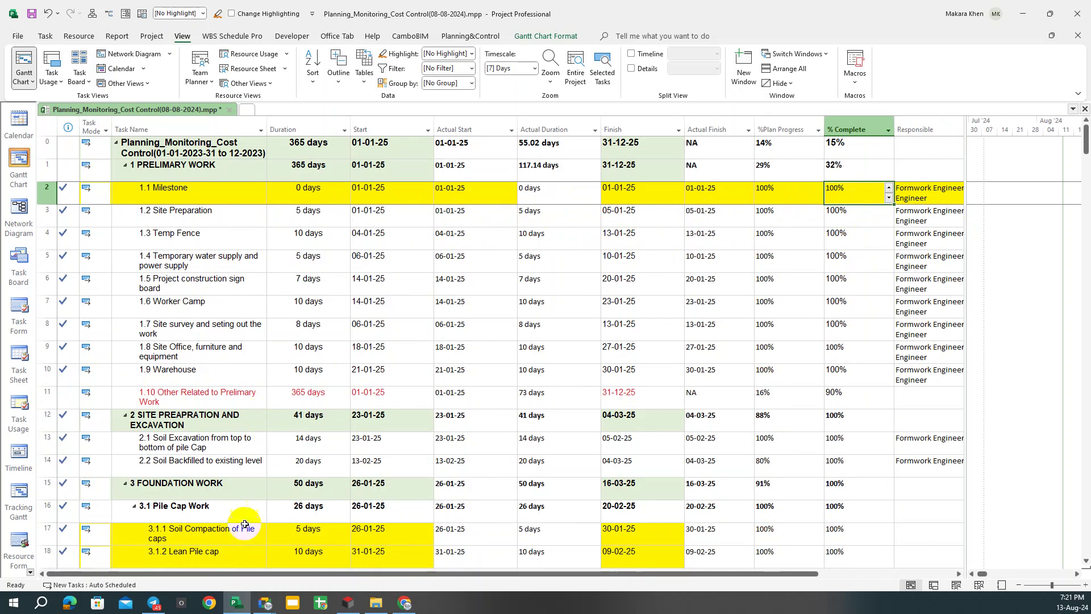
{"action": "left_click", "coordinate": [13, 602]}
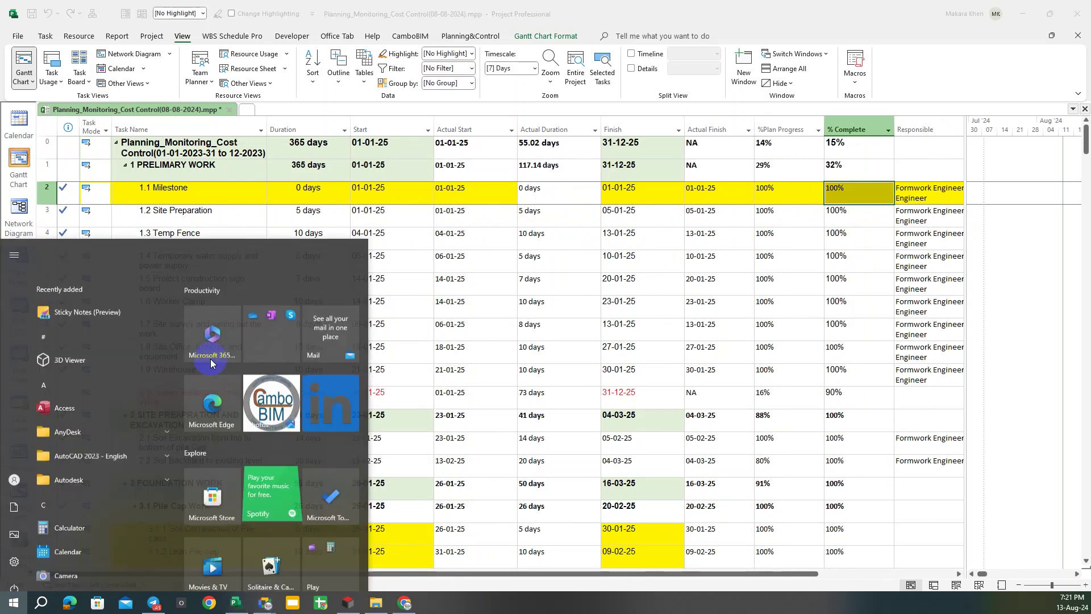
Launch Excel and open the Update Site Progress workbook.
{"action": "type", "text": "excel"}
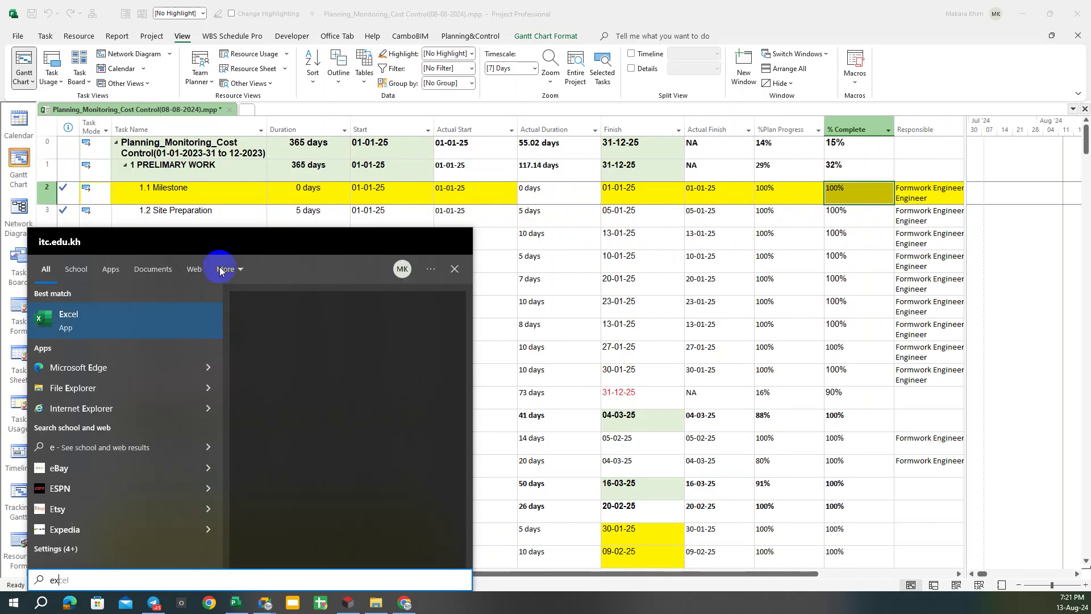
{"action": "left_click", "coordinate": [149, 320]}
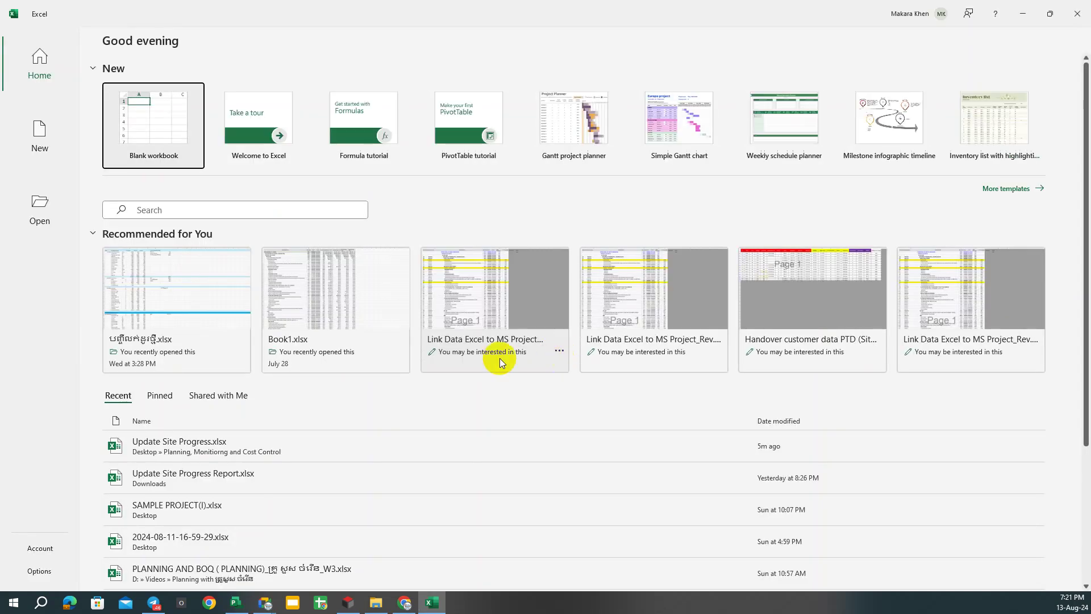
{"action": "left_click", "coordinate": [162, 449]}
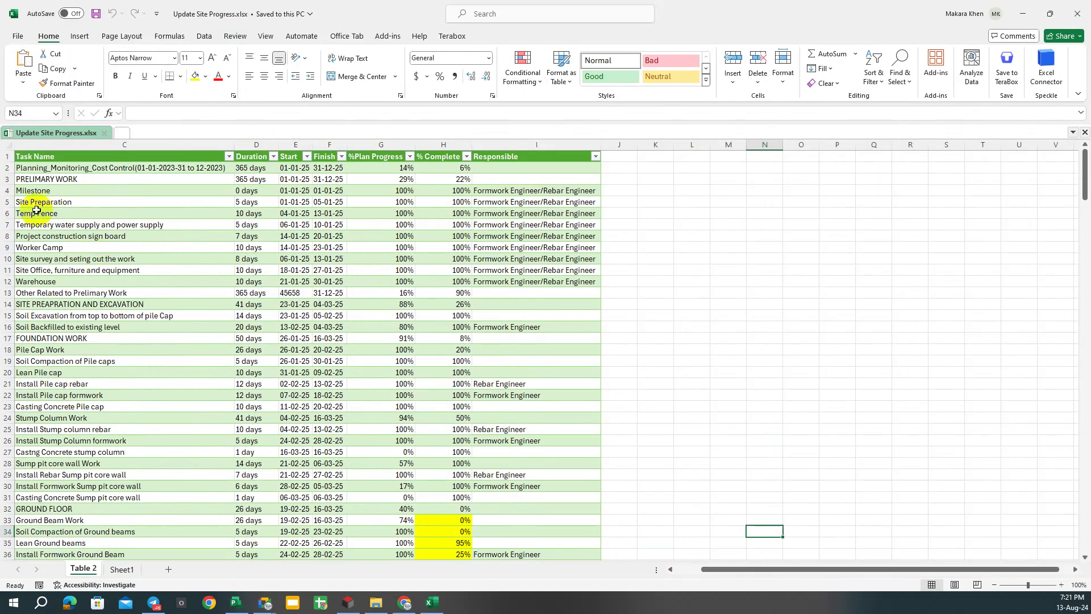
Copy the % Complete values from H4 down to H274, then minimize Excel.
{"action": "left_click", "coordinate": [17, 192]}
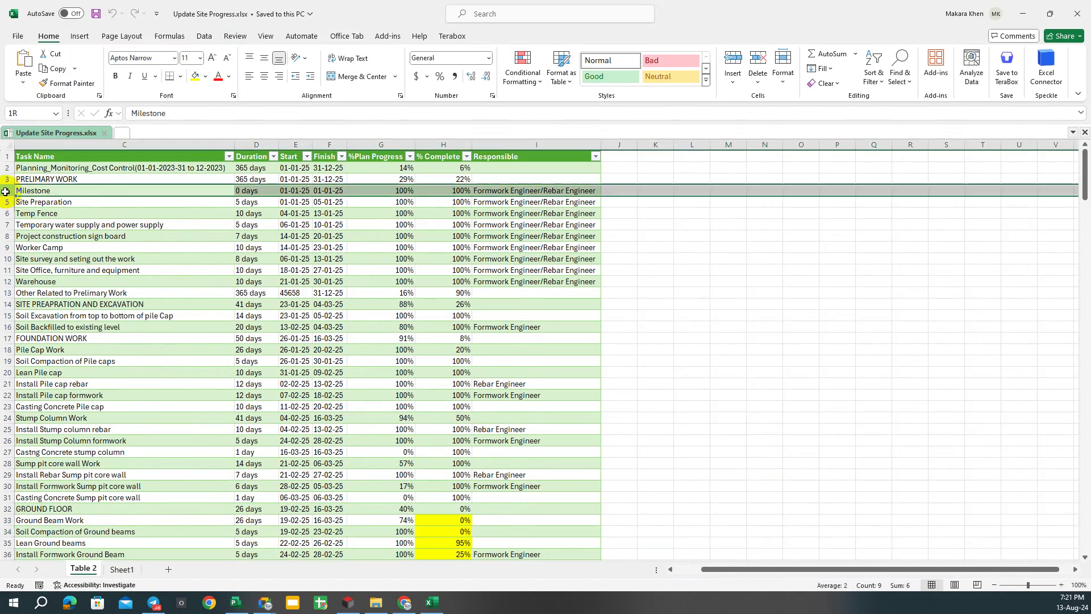
{"action": "left_click", "coordinate": [457, 190]}
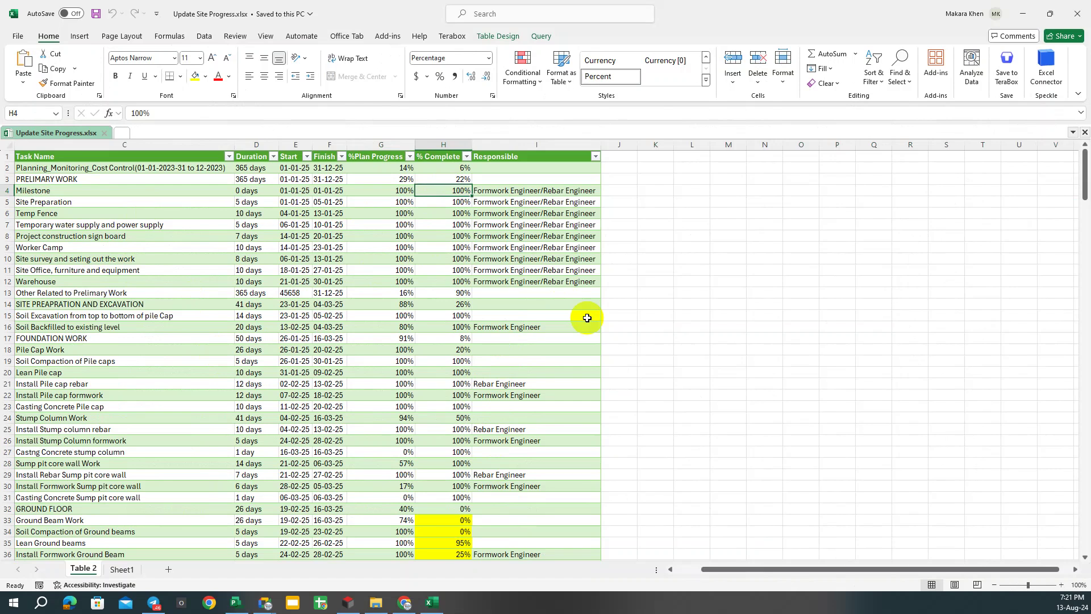
{"action": "key", "text": "ctrl+shift+Down"}
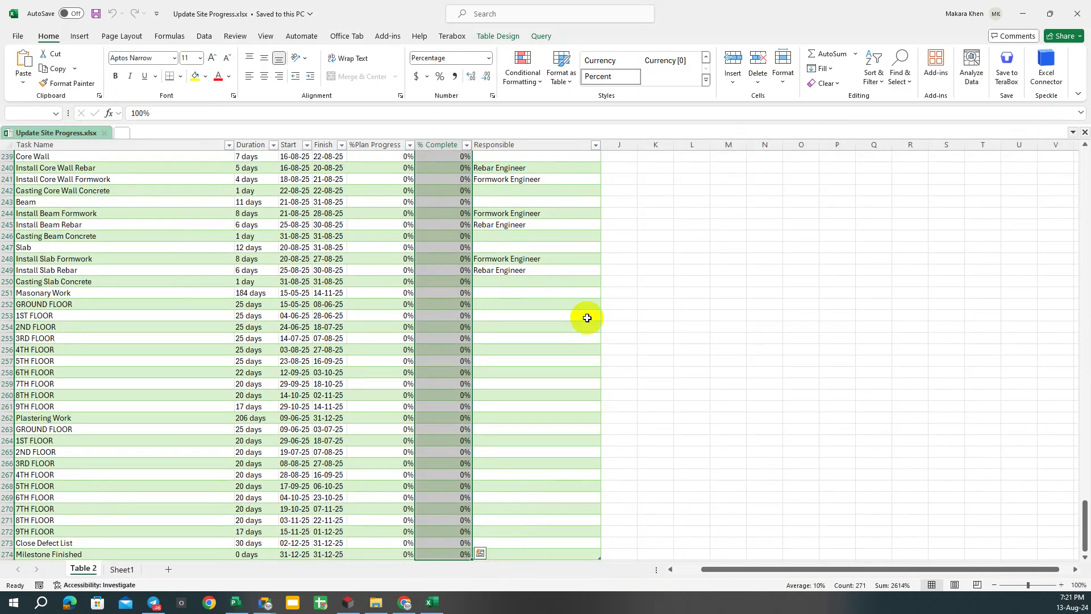
{"action": "scroll", "coordinate": [587, 318], "scroll_direction": "down", "scroll_amount": 1}
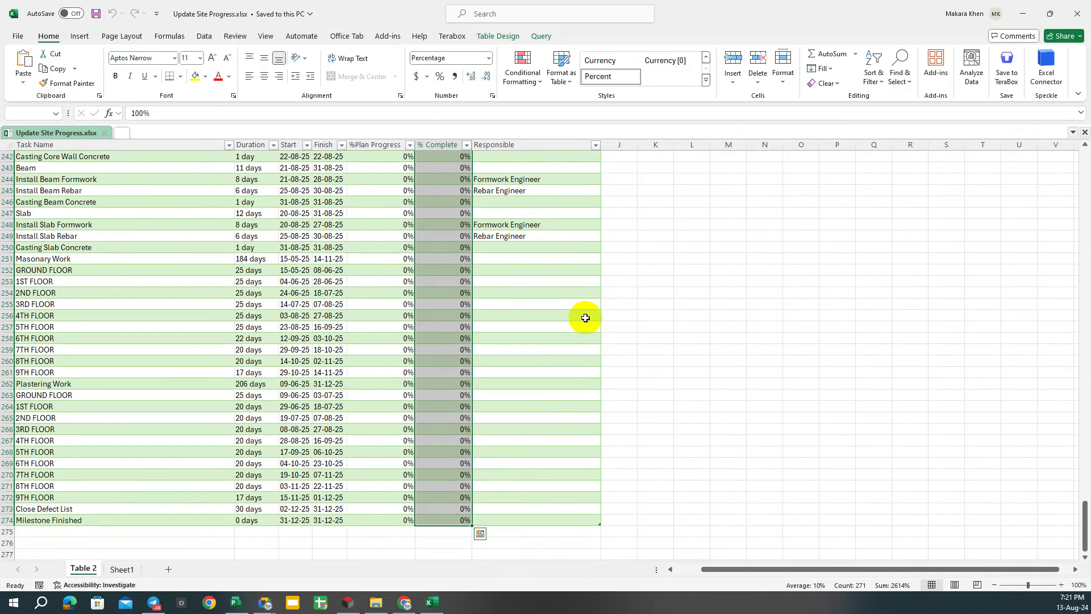
{"action": "key", "text": "ctrl+c"}
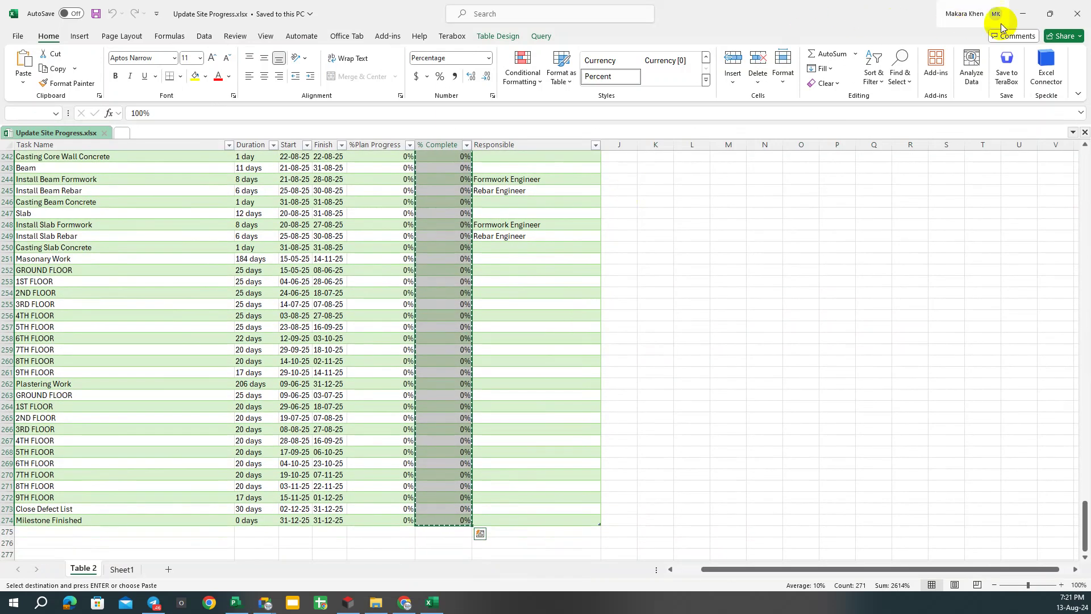
{"action": "left_click", "coordinate": [1023, 14]}
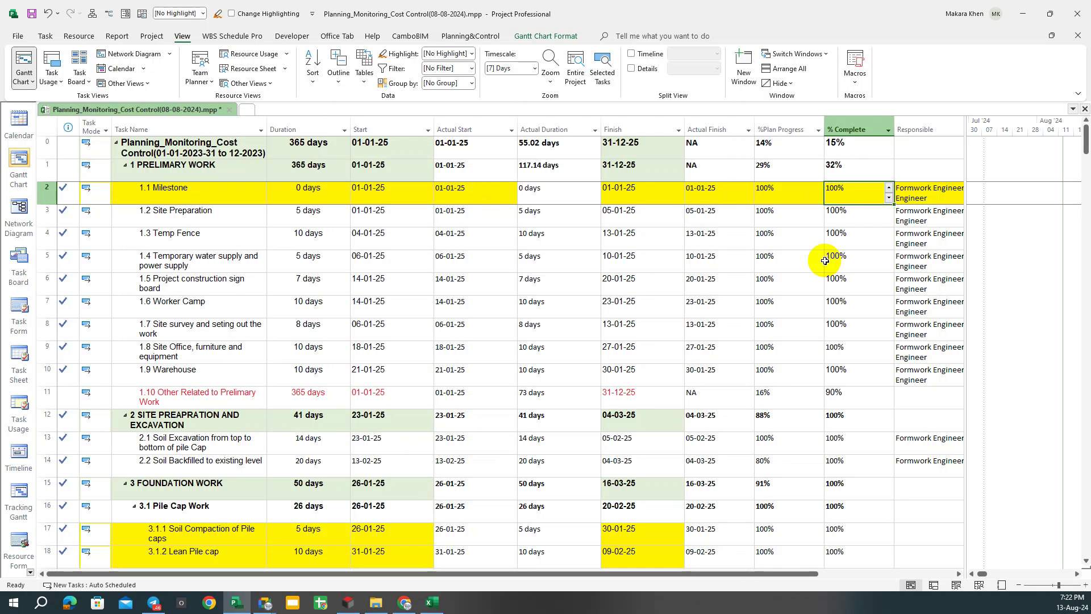
Paste Special the Excel values into Milestone % Complete as a linked Text Data paste.
{"action": "right_click", "coordinate": [860, 193]}
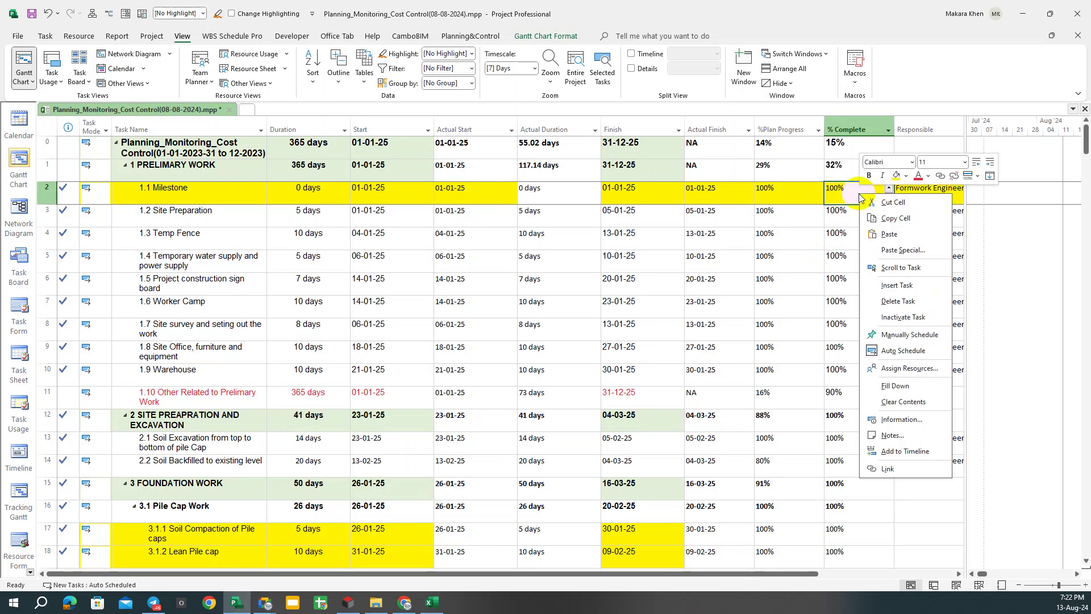
{"action": "left_click", "coordinate": [902, 251]}
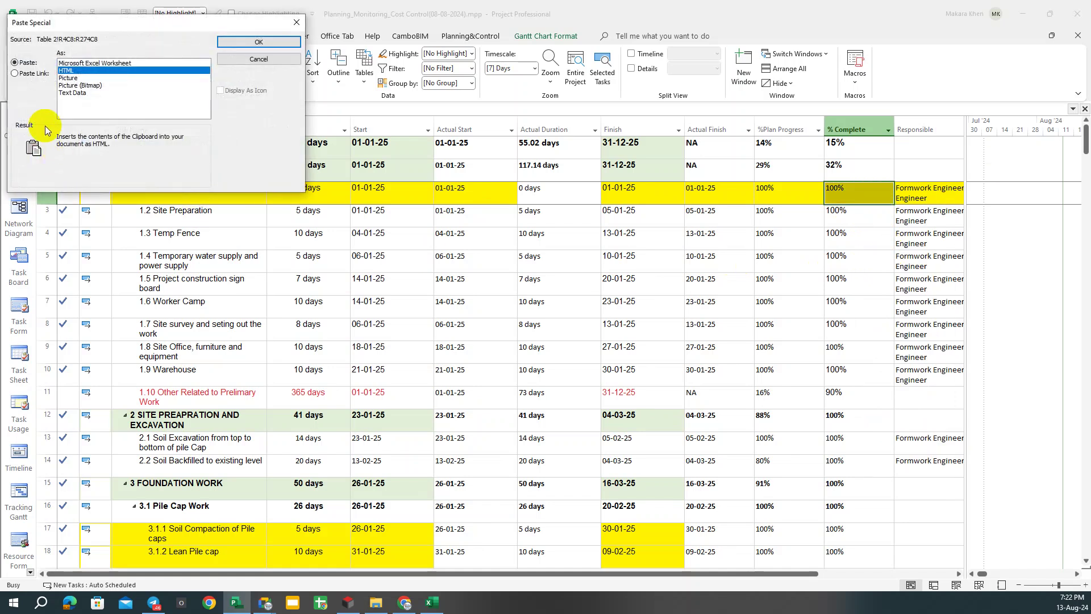
{"action": "left_click", "coordinate": [22, 74]}
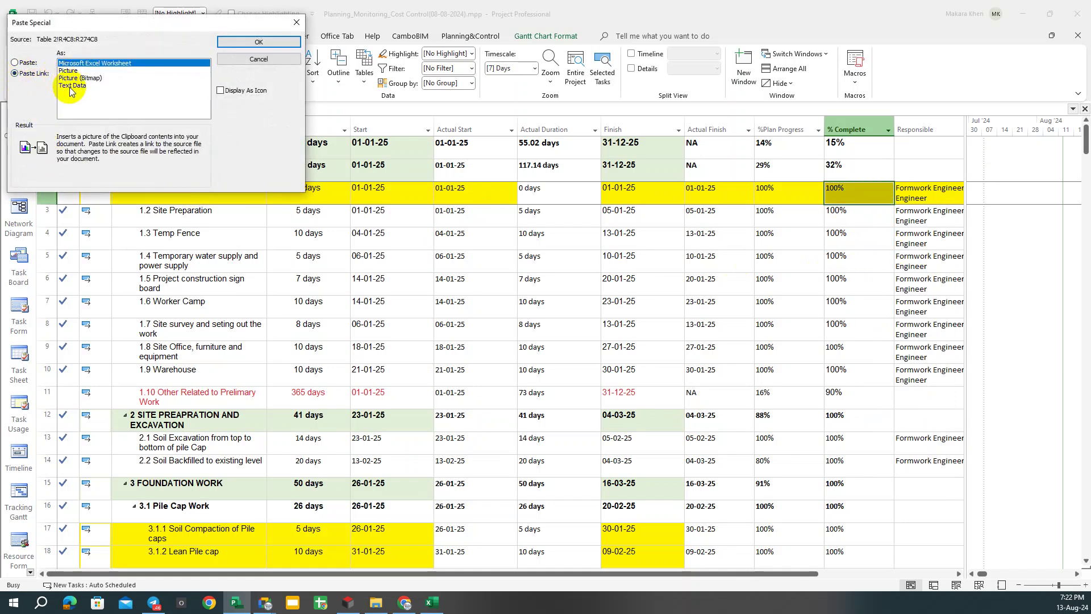
{"action": "left_click", "coordinate": [71, 86]}
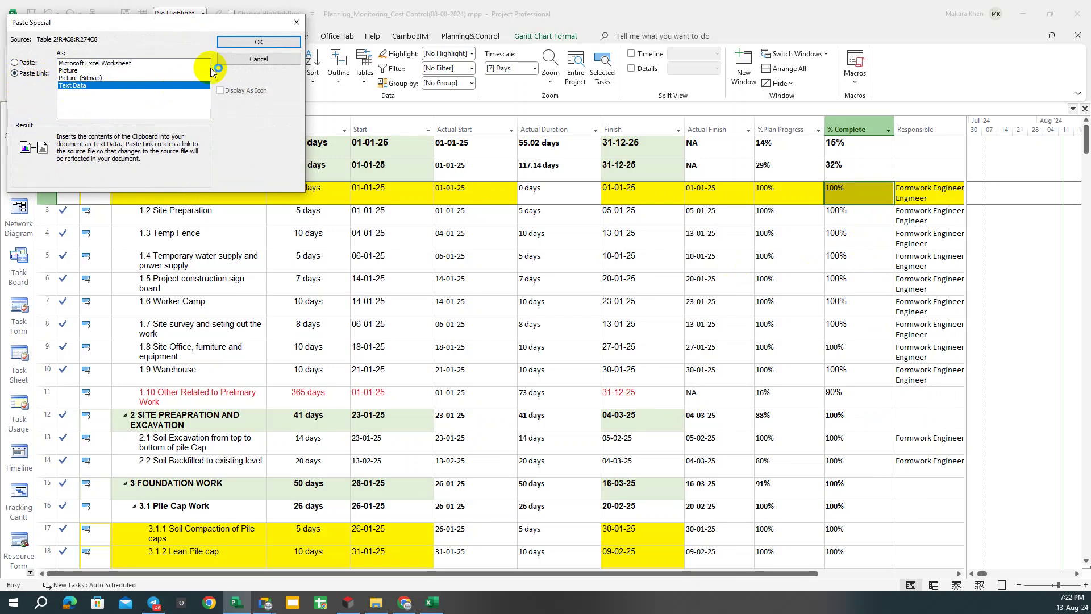
{"action": "left_click", "coordinate": [237, 42]}
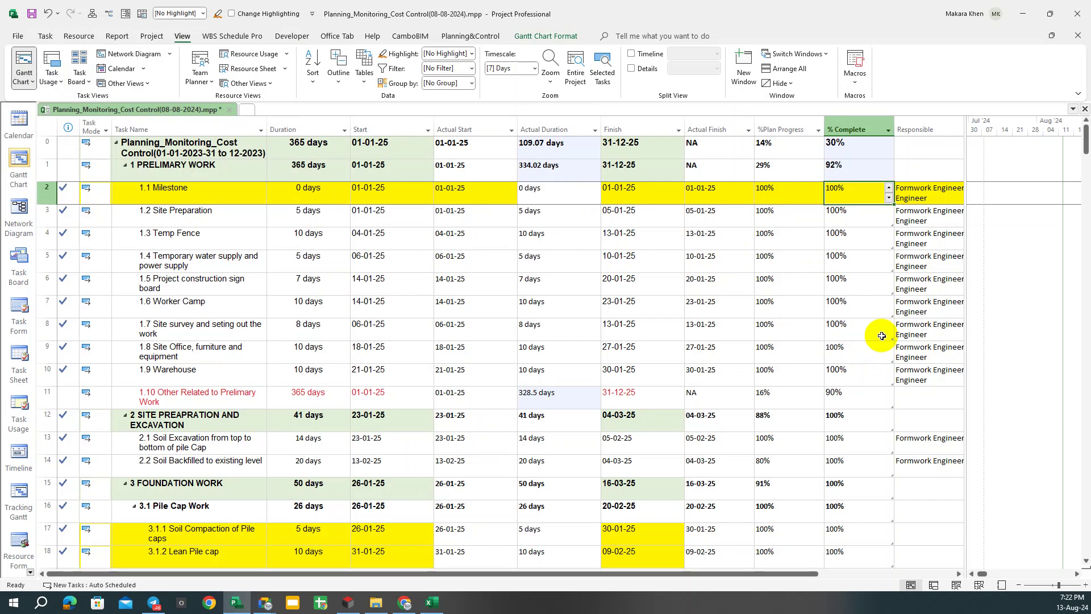
Save the project plan, check the Lean Ground beams % Complete, and return to Excel.
{"action": "key", "text": "ctrl+s"}
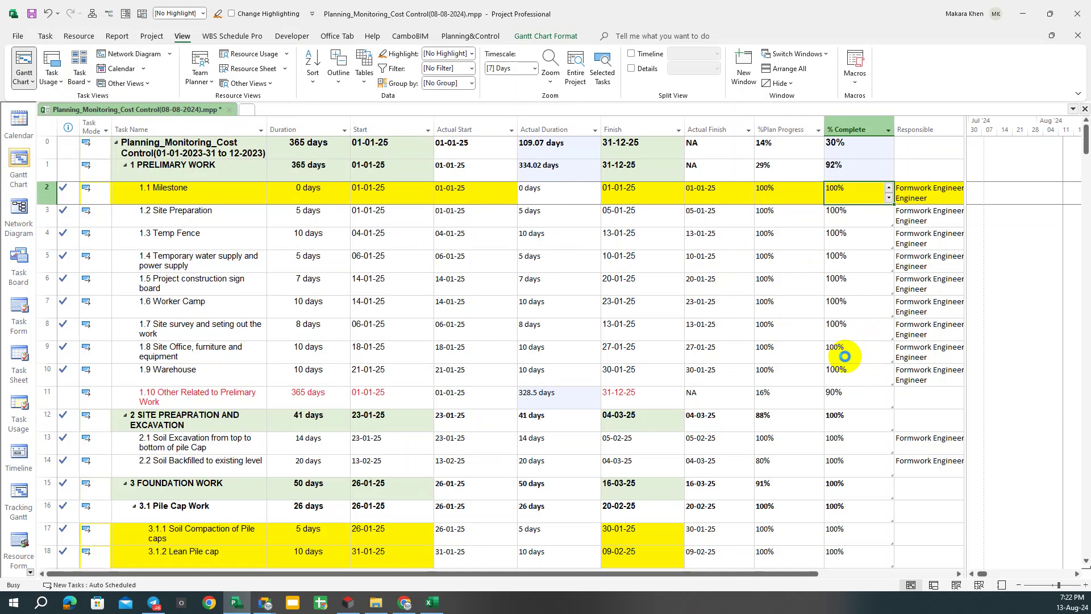
{"action": "scroll", "coordinate": [845, 356], "scroll_direction": "down", "scroll_amount": 2}
{"action": "scroll", "coordinate": [846, 356], "scroll_direction": "down", "scroll_amount": 2}
{"action": "scroll", "coordinate": [845, 356], "scroll_direction": "down", "scroll_amount": 1}
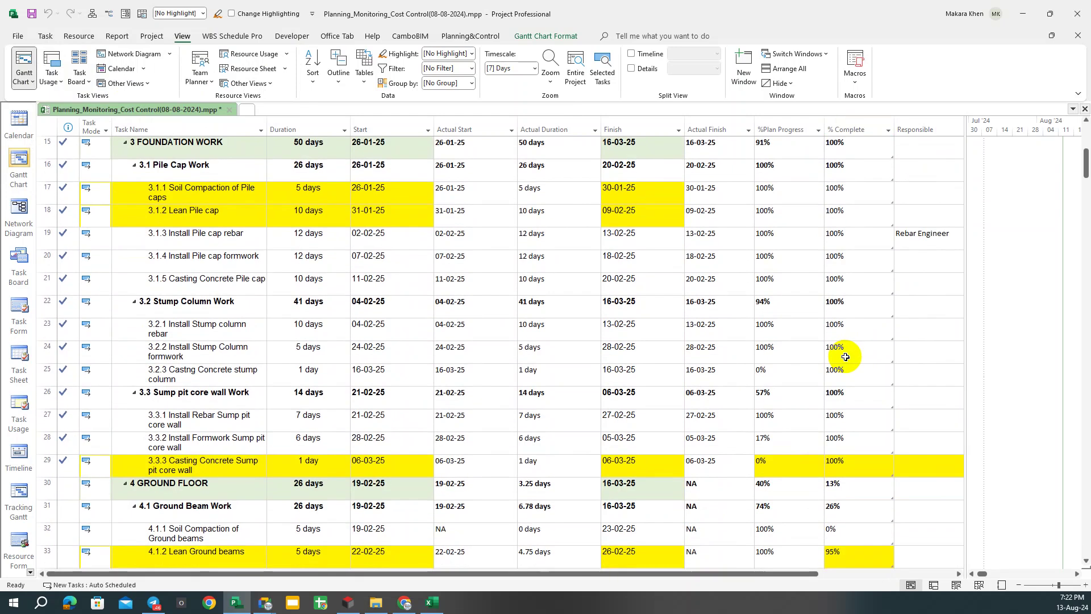
{"action": "scroll", "coordinate": [869, 412], "scroll_direction": "down", "scroll_amount": 2}
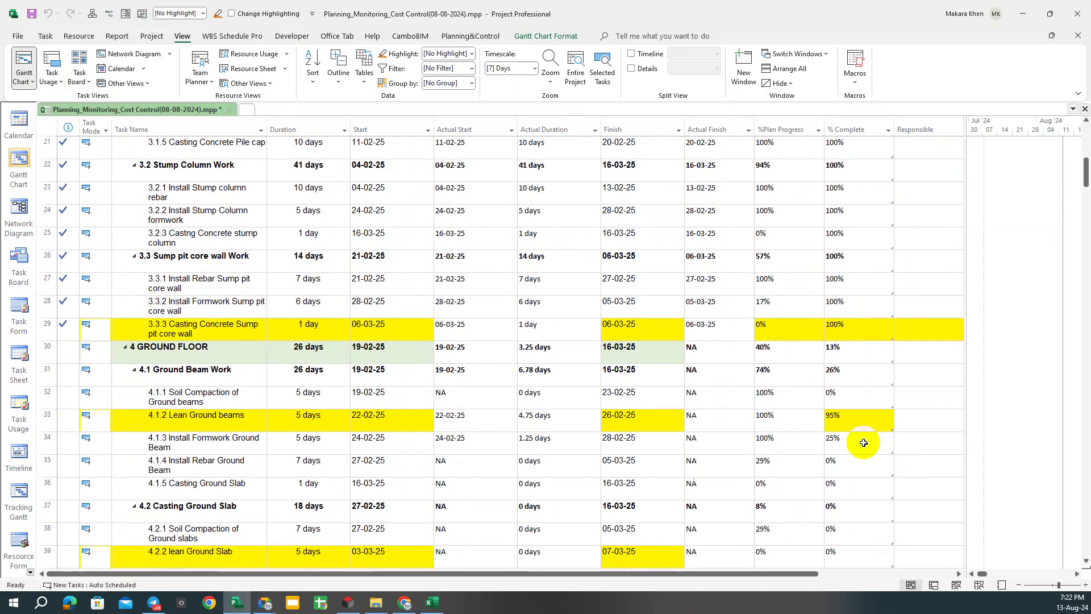
{"action": "left_click", "coordinate": [831, 415]}
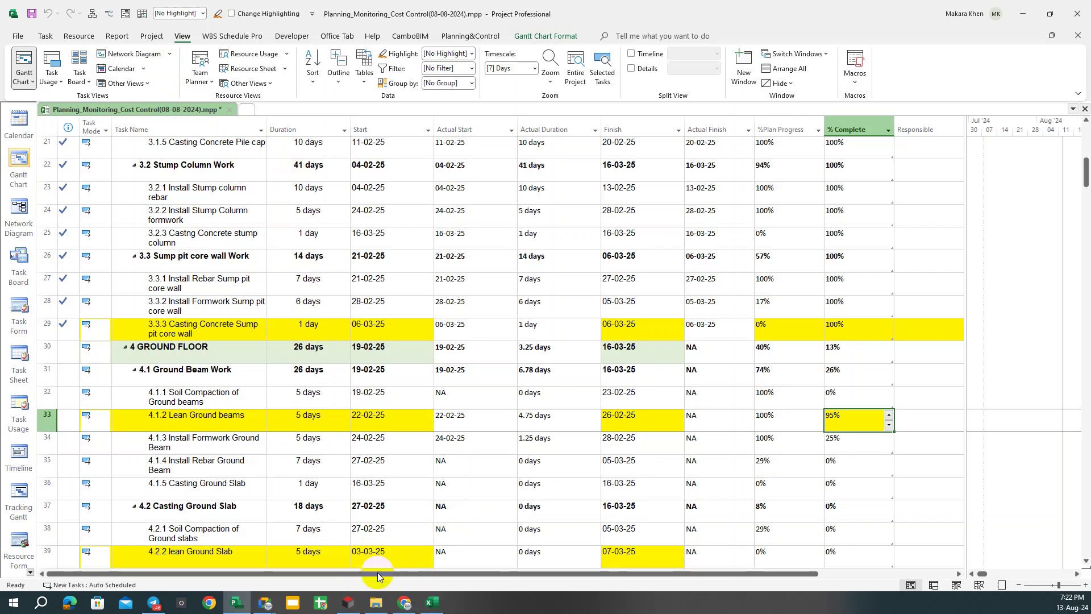
{"action": "left_click", "coordinate": [432, 604]}
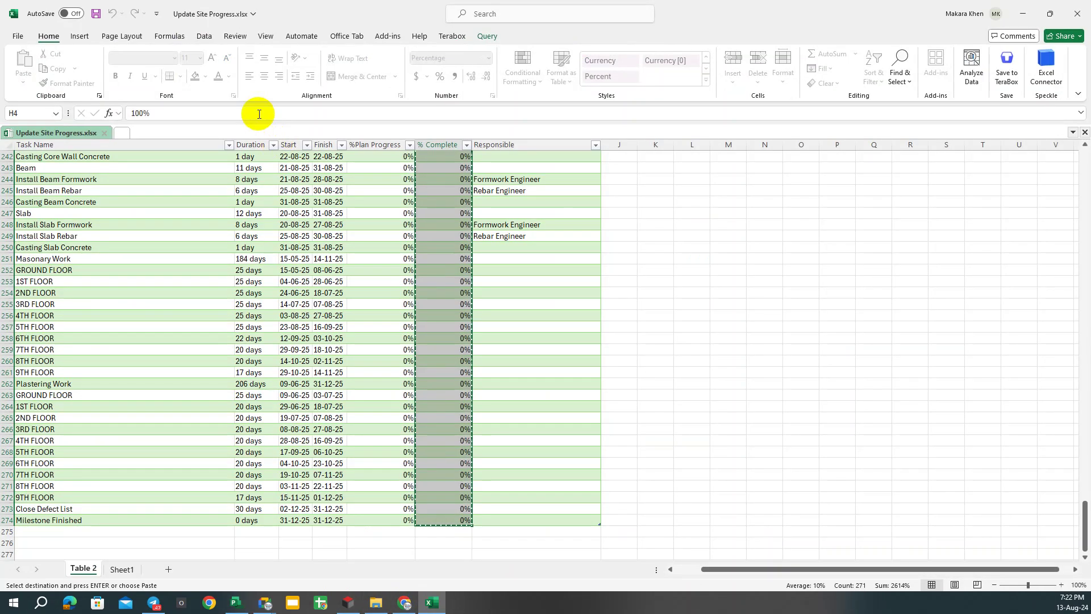
Cancel the pending copy and bring the ground beam % Complete rows 33–36 into view.
{"action": "left_click", "coordinate": [531, 270]}
{"action": "scroll", "coordinate": [528, 278], "scroll_direction": "up", "scroll_amount": 10}
{"action": "scroll", "coordinate": [518, 283], "scroll_direction": "up", "scroll_amount": 10}
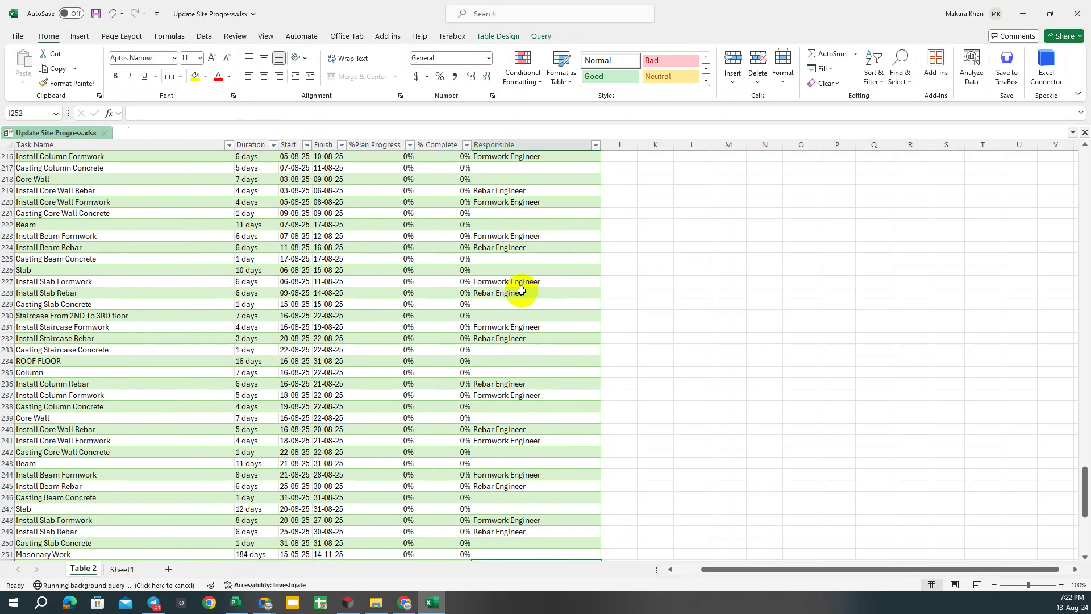
{"action": "scroll", "coordinate": [517, 276], "scroll_direction": "up", "scroll_amount": 13}
{"action": "scroll", "coordinate": [515, 283], "scroll_direction": "up", "scroll_amount": 13}
{"action": "scroll", "coordinate": [510, 271], "scroll_direction": "up", "scroll_amount": 13}
{"action": "scroll", "coordinate": [486, 254], "scroll_direction": "up", "scroll_amount": 8}
{"action": "scroll", "coordinate": [487, 253], "scroll_direction": "up", "scroll_amount": 10}
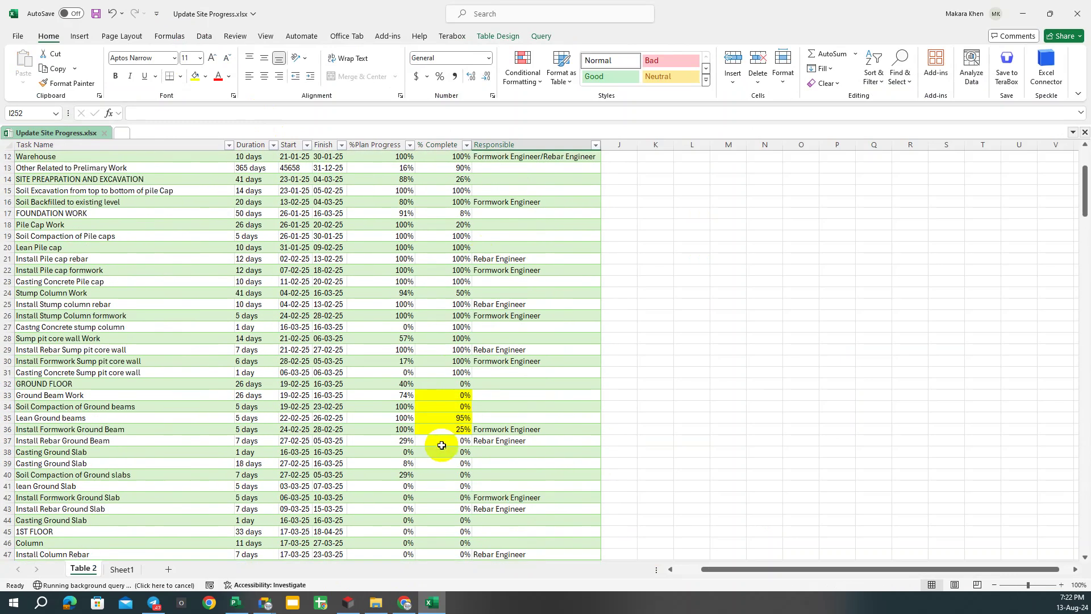
{"action": "left_click_drag", "start_coordinate": [456, 392], "coordinate": [457, 429]}
{"action": "left_click", "coordinate": [619, 383]}
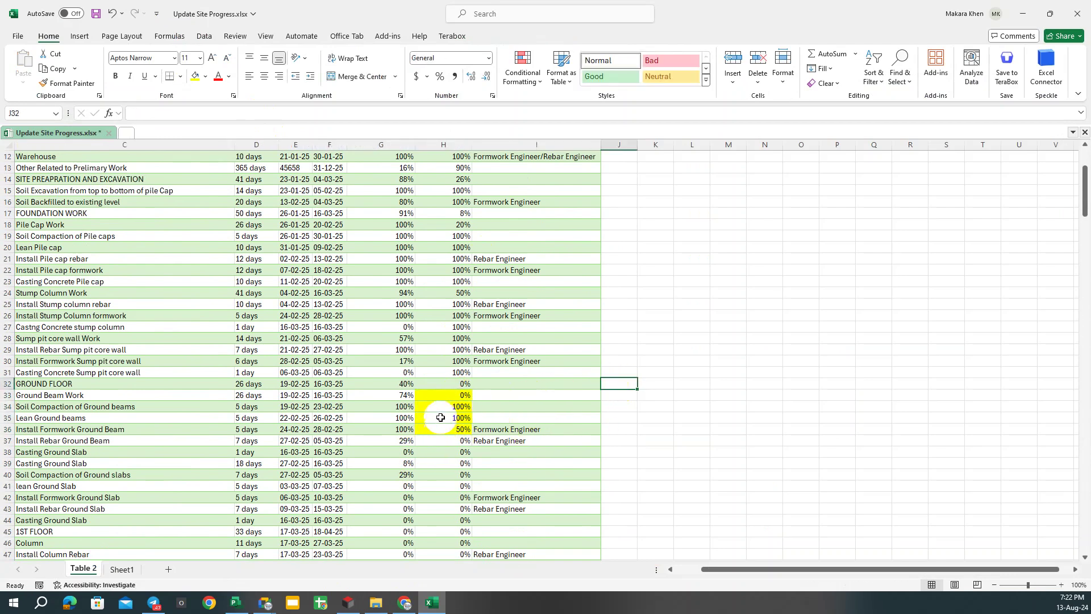
Update % Complete cells H33–H36 to 100%, 100% and 50%, and save the workbook.
{"action": "left_click", "coordinate": [446, 393]}
{"action": "left_click_drag", "start_coordinate": [446, 392], "coordinate": [447, 429]}
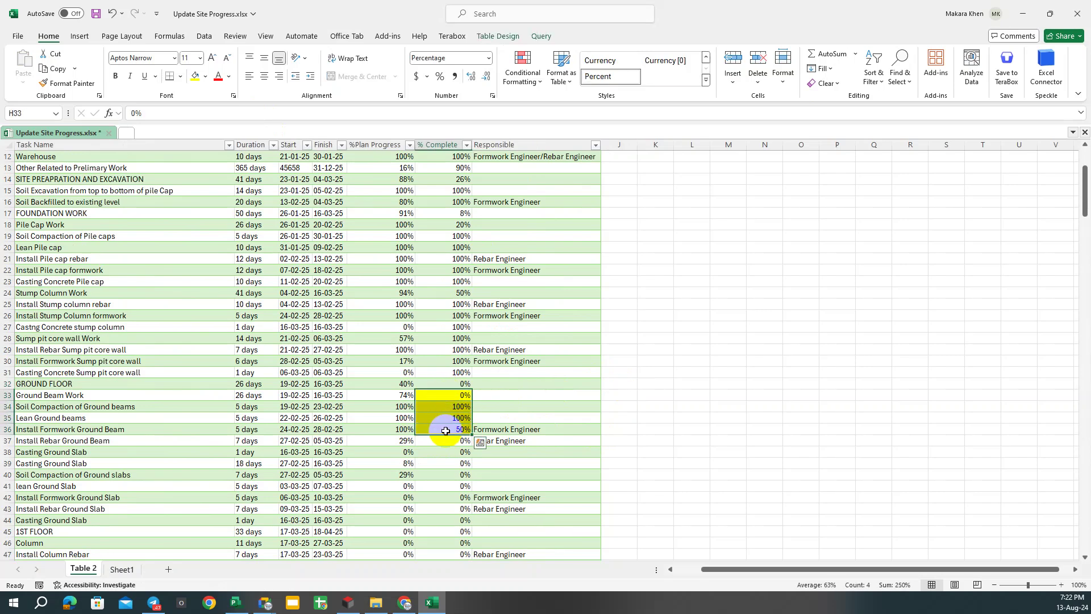
{"action": "left_click", "coordinate": [664, 403]}
{"action": "key", "text": "ctrl+s"}
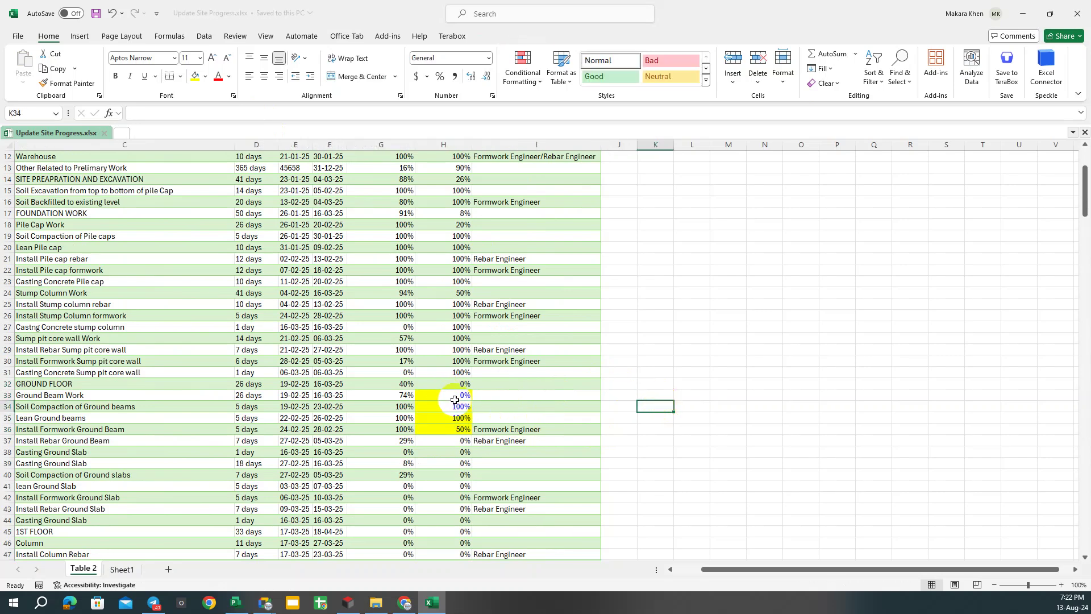
{"action": "left_click_drag", "start_coordinate": [458, 396], "coordinate": [455, 418]}
{"action": "left_click", "coordinate": [692, 395]}
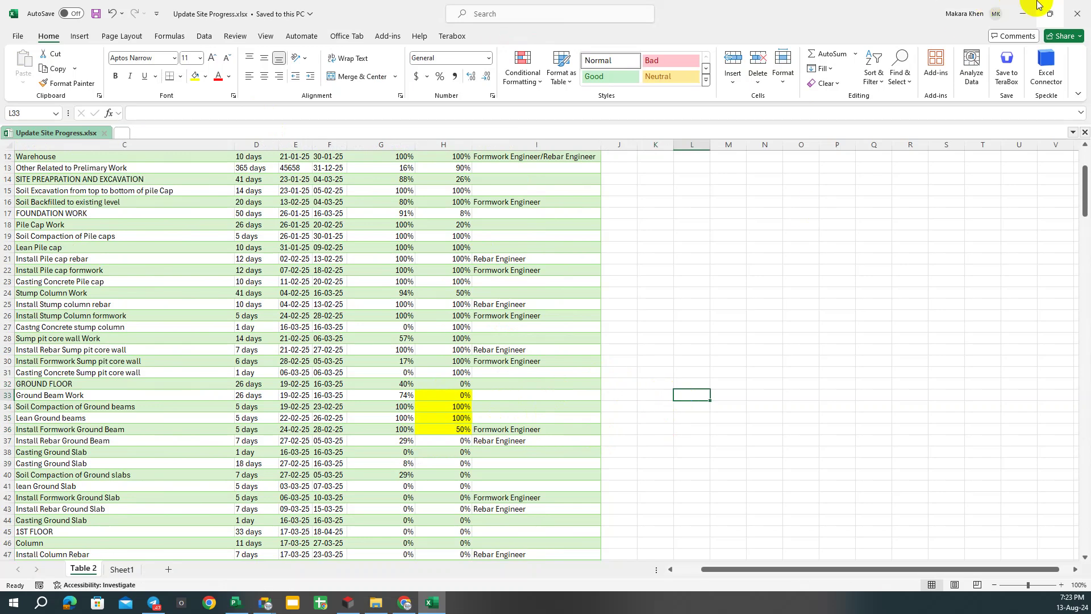
In Project, select the % Complete cells for tasks 4.1.1 to 4.1.3.
{"action": "key", "text": "alt+Tab"}
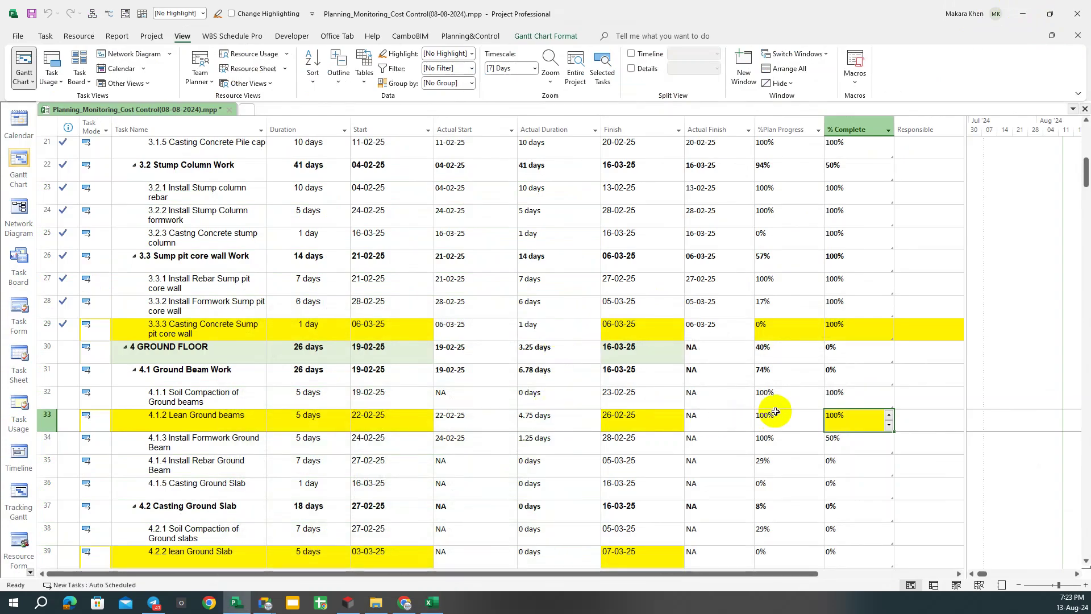
{"action": "left_click", "coordinate": [835, 460]}
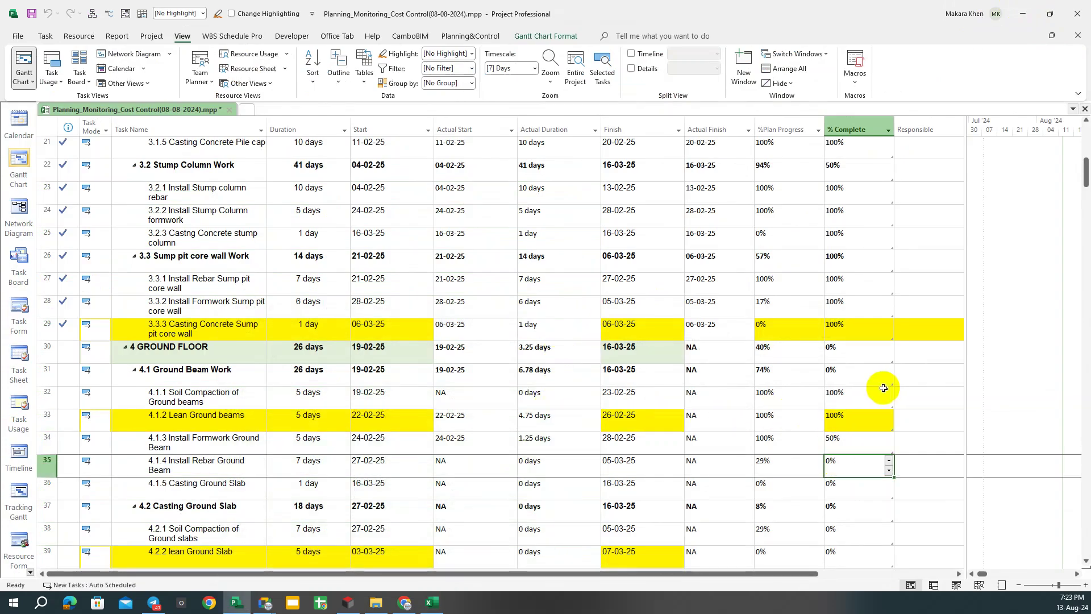
{"action": "left_click", "coordinate": [834, 420]}
{"action": "left_click", "coordinate": [834, 398]}
{"action": "left_click", "coordinate": [832, 425]}
{"action": "left_click_drag", "start_coordinate": [833, 397], "coordinate": [833, 443]}
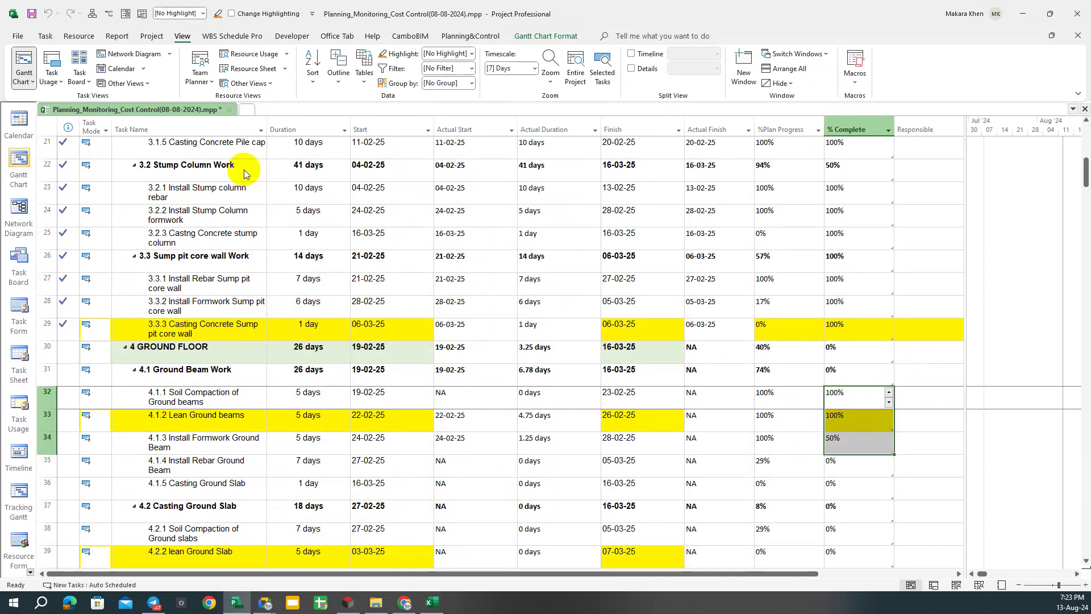
Shade the three updated percentages yellow and save the project plan.
{"action": "left_click", "coordinate": [45, 36]}
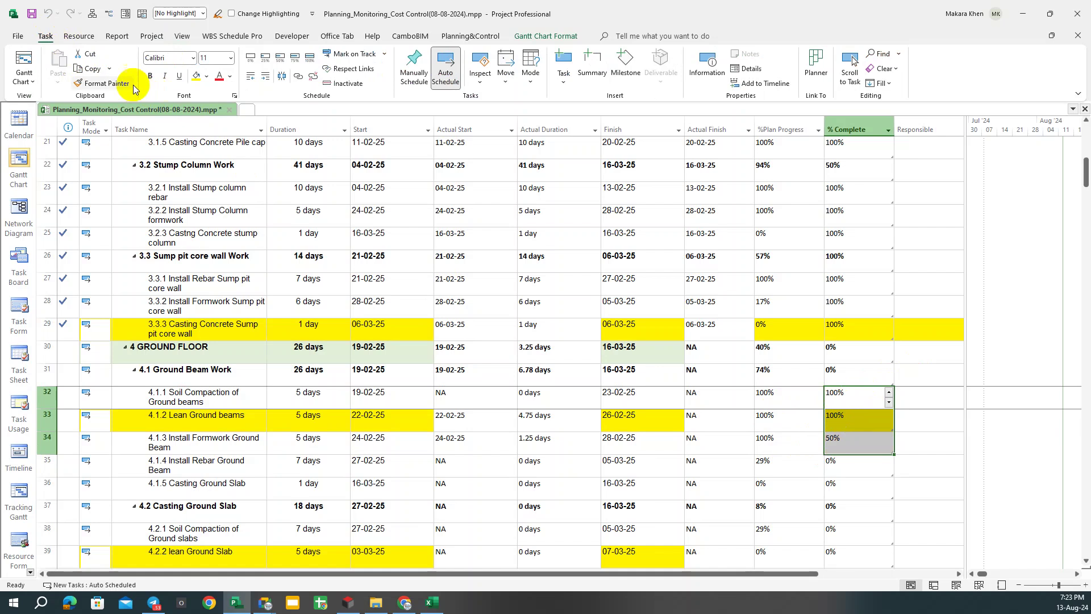
{"action": "left_click", "coordinate": [196, 76]}
{"action": "key", "text": "ctrl+s"}
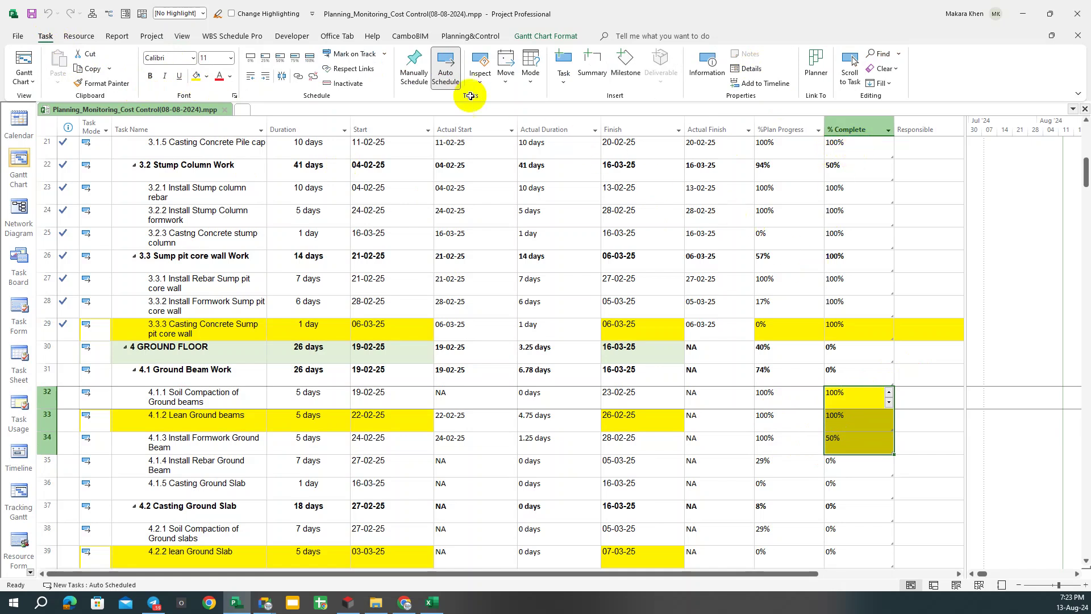
{"action": "scroll", "coordinate": [641, 230], "scroll_direction": "up", "scroll_amount": 2}
{"action": "scroll", "coordinate": [682, 199], "scroll_direction": "up", "scroll_amount": 3}
Widen the task table, review the project status options, then close Microsoft Project.
{"action": "scroll", "coordinate": [760, 166], "scroll_direction": "up", "scroll_amount": 3}
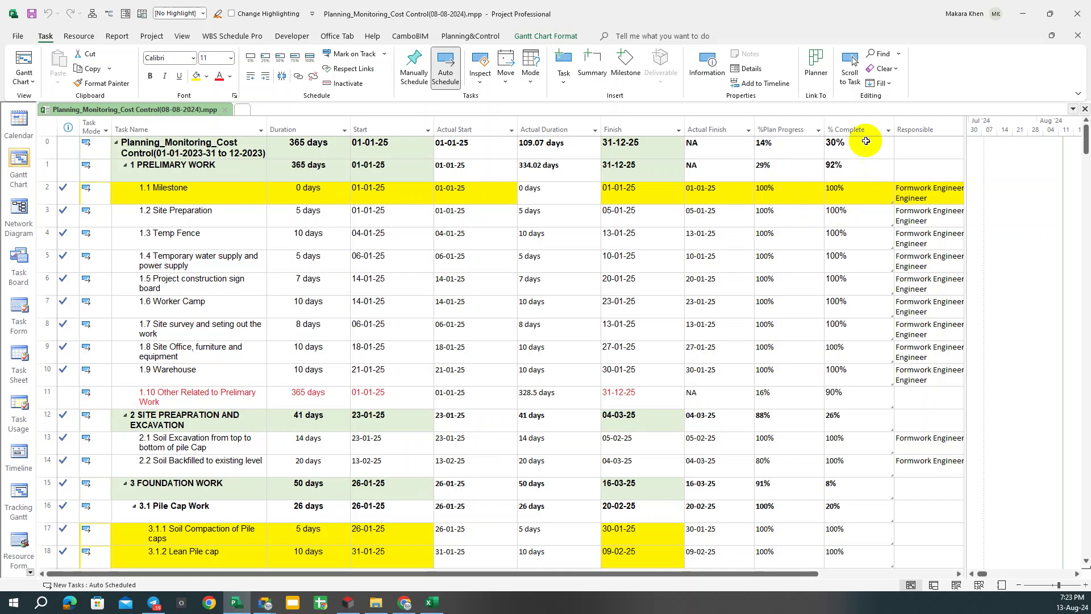
{"action": "left_click_drag", "start_coordinate": [966, 190], "coordinate": [997, 189]}
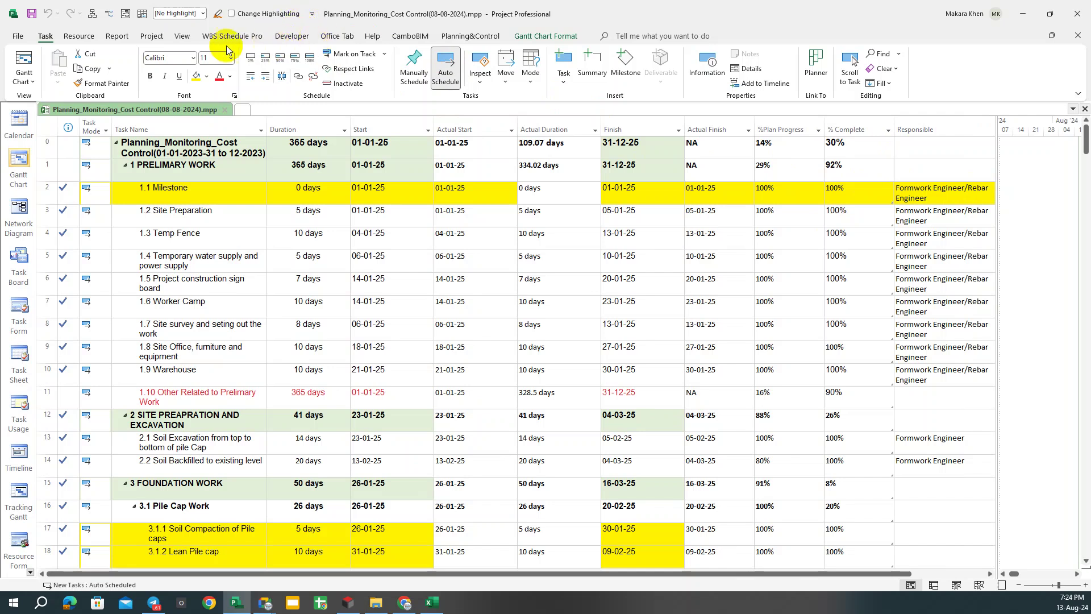
{"action": "left_click", "coordinate": [151, 36]}
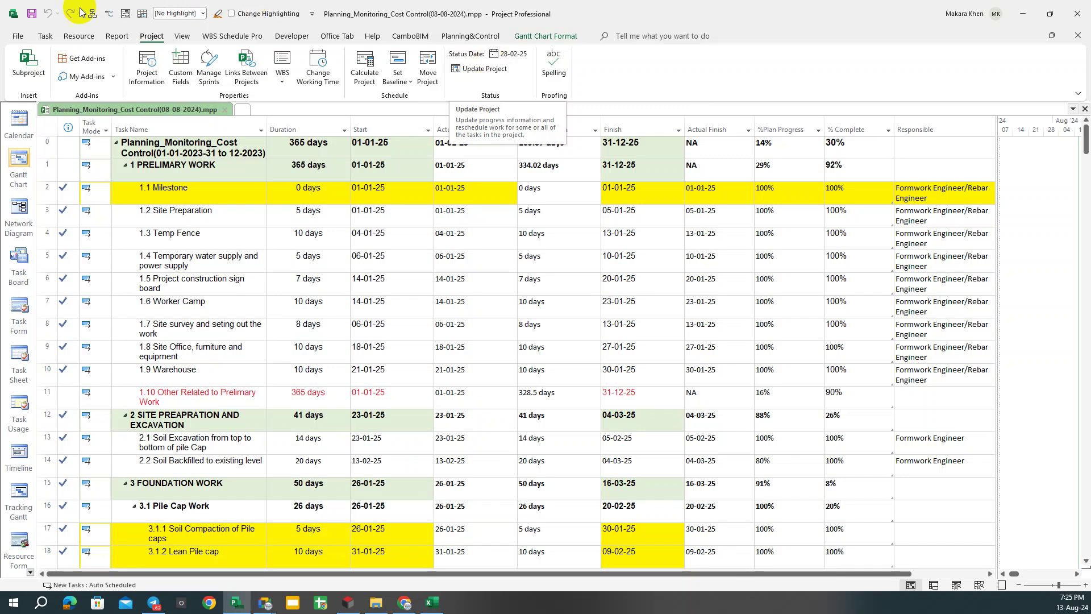
{"action": "left_click", "coordinate": [1077, 13]}
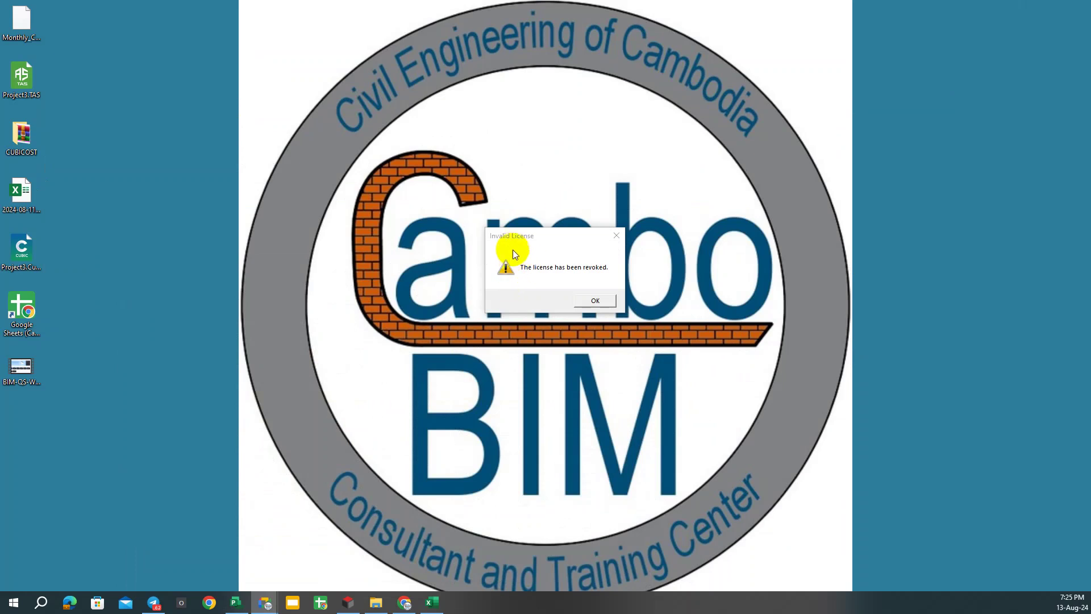
Move the Invalid License warning aside and dismiss it with OK.
{"action": "mouse_move", "coordinate": [506, 236]}
{"action": "left_mouse_down"}
{"action": "mouse_move", "coordinate": [484, 200]}
{"action": "mouse_move", "coordinate": [500, 216]}
{"action": "left_mouse_up"}
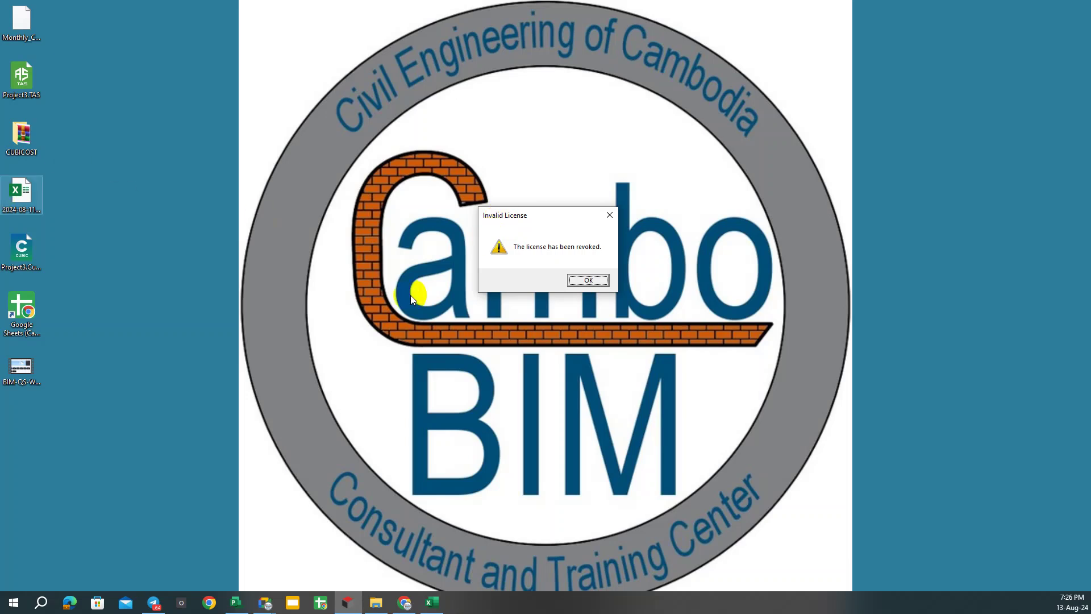
{"action": "left_click_drag", "start_coordinate": [506, 218], "coordinate": [493, 196]}
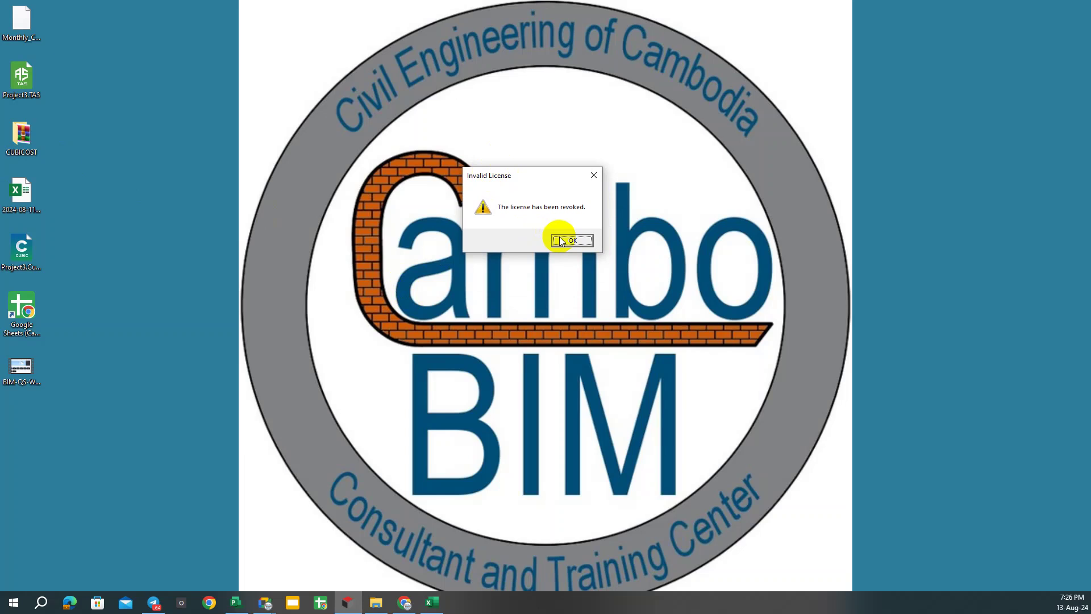
{"action": "left_click", "coordinate": [572, 259]}
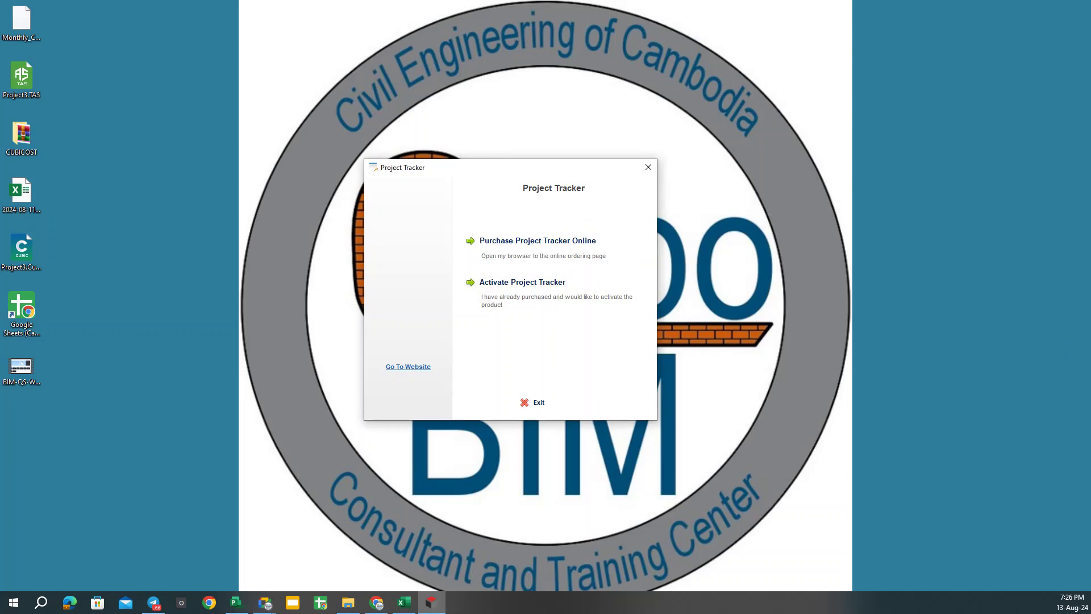
Place the Project Tracker shortcut below the other desktop icons and nudge its start dialog up.
{"action": "left_click_drag", "start_coordinate": [277, 387], "coordinate": [50, 415]}
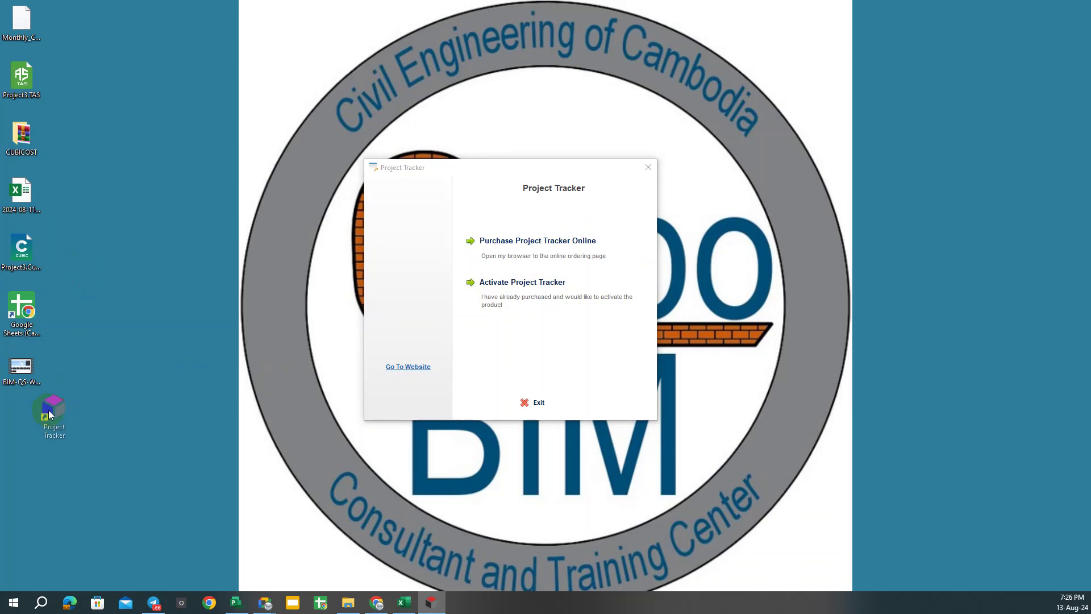
{"action": "left_click_drag", "start_coordinate": [50, 414], "coordinate": [35, 403]}
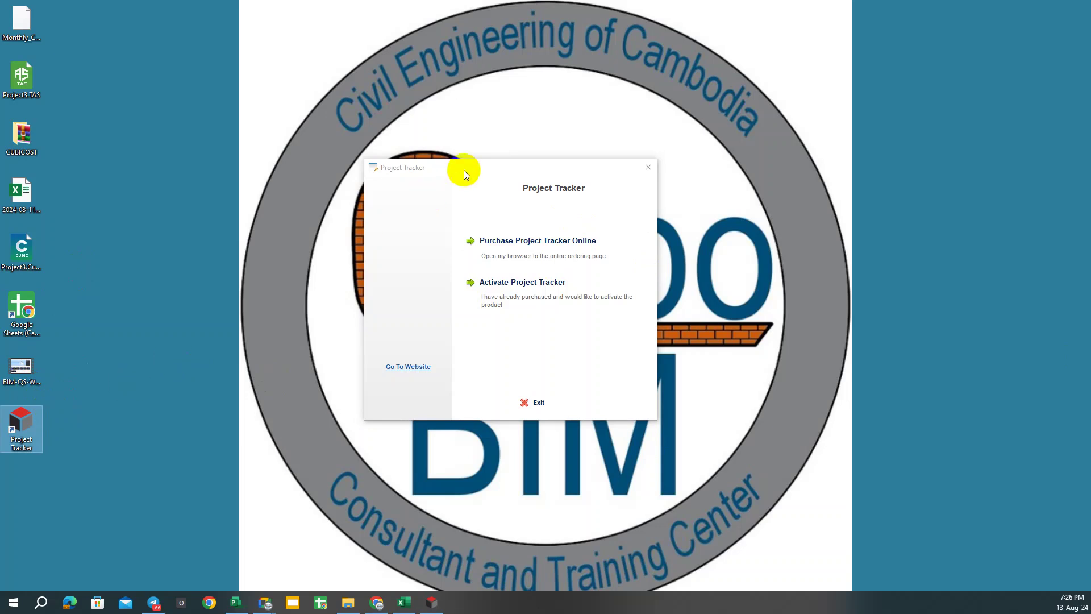
{"action": "left_click_drag", "start_coordinate": [463, 169], "coordinate": [468, 152]}
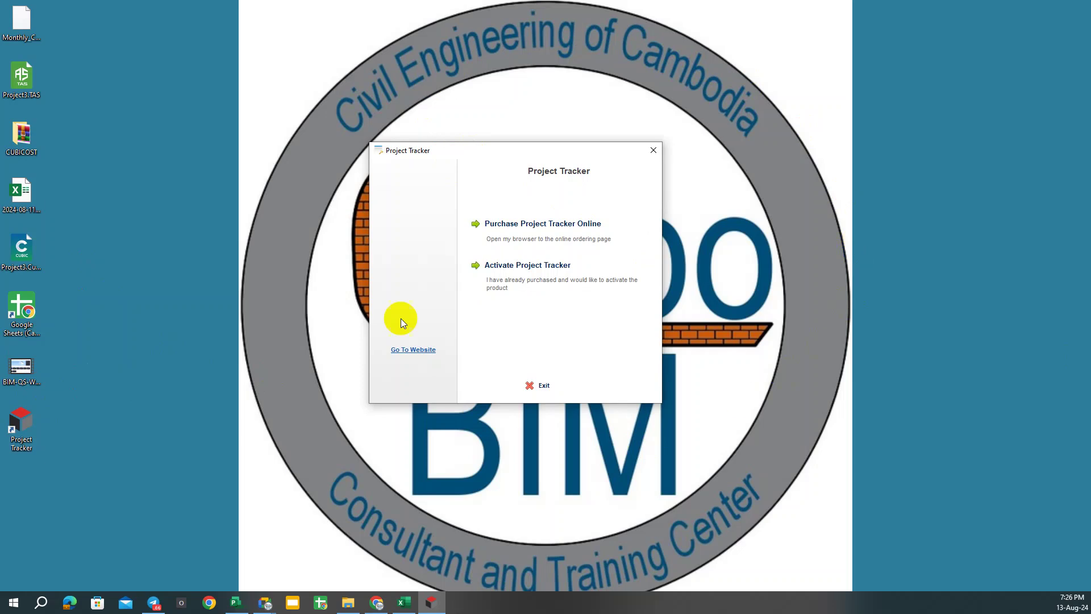
{"action": "right_click", "coordinate": [30, 427]}
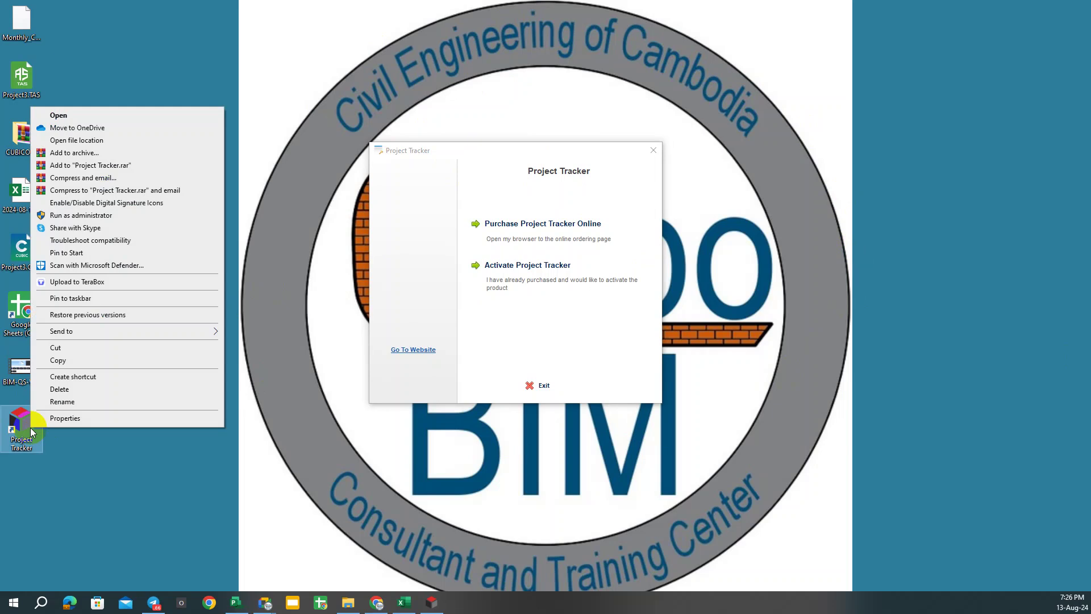
{"action": "left_click", "coordinate": [940, 434]}
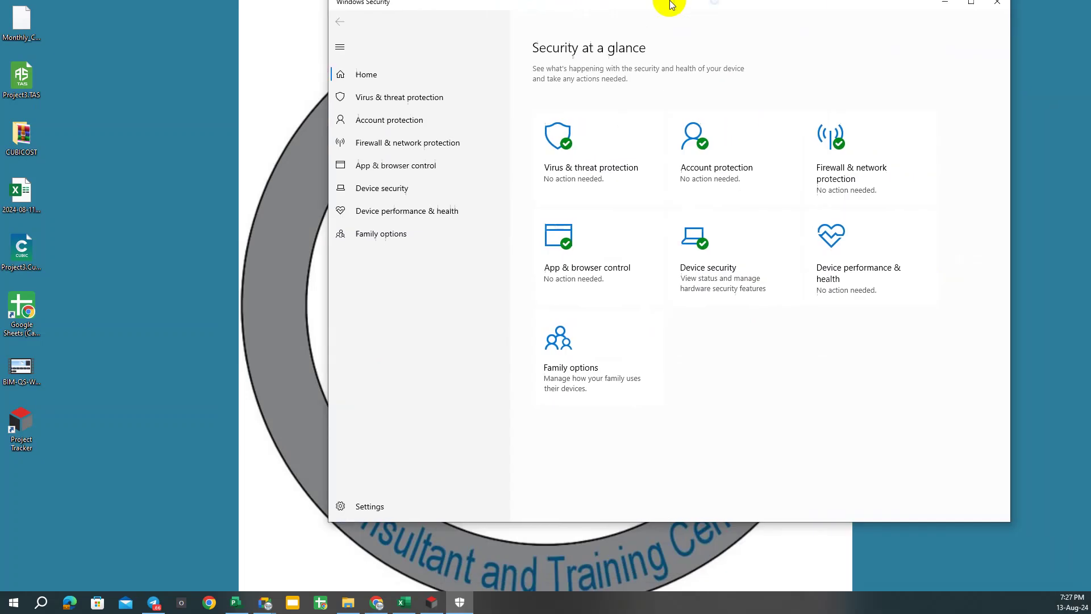
Open Windows Security from the tray to its Virus & threat protection page.
{"action": "double_click", "coordinate": [662, 8]}
{"action": "left_click", "coordinate": [103, 109]}
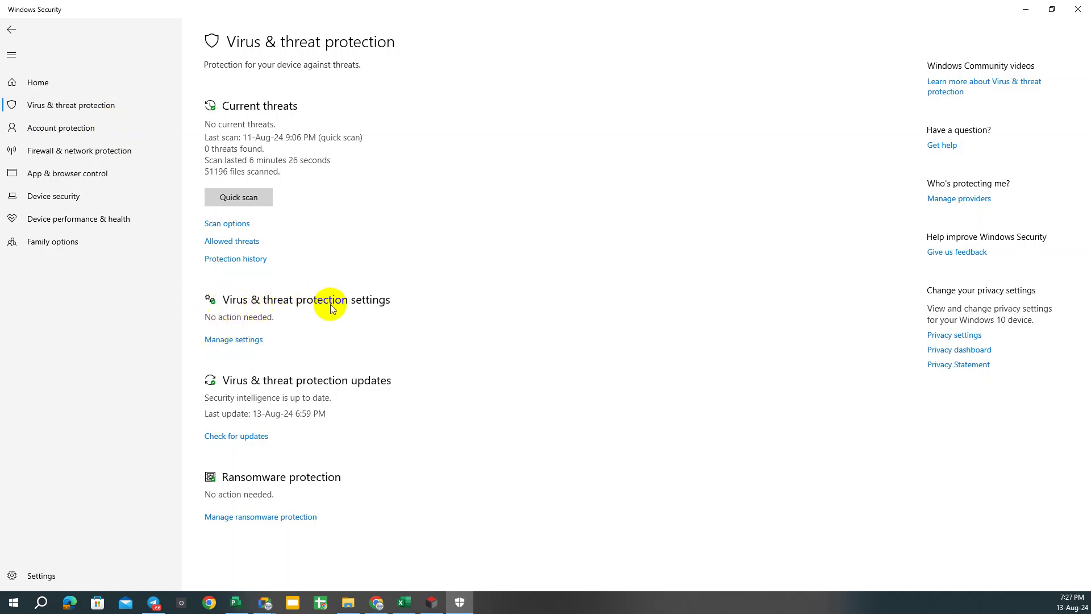
Turn off real-time, cloud-delivered, sample submission and tamper protection, then minimize Windows Security.
{"action": "left_click", "coordinate": [222, 341]}
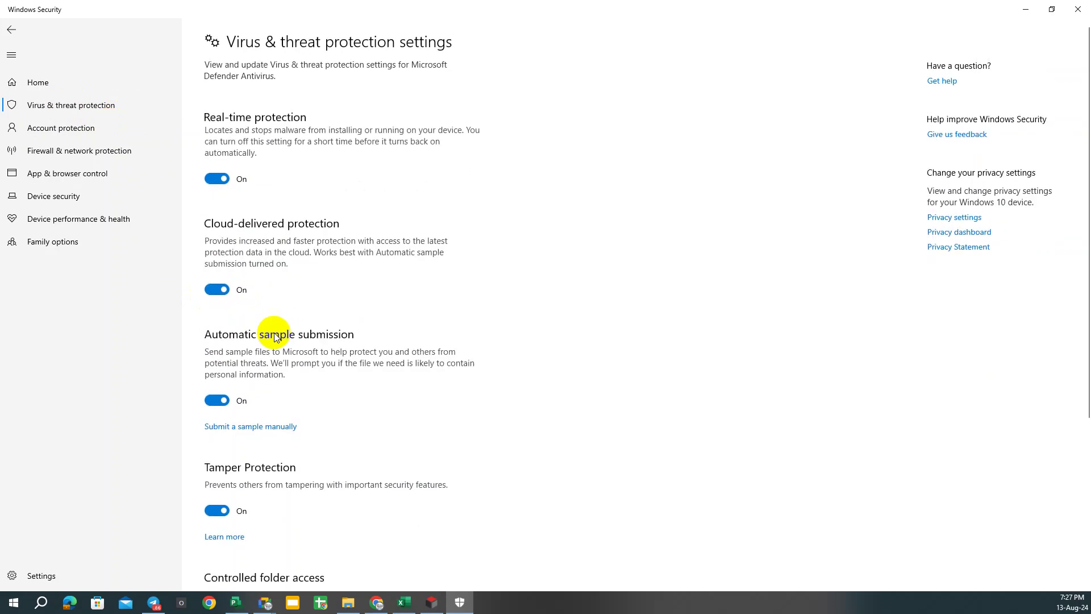
{"action": "left_click", "coordinate": [217, 179]}
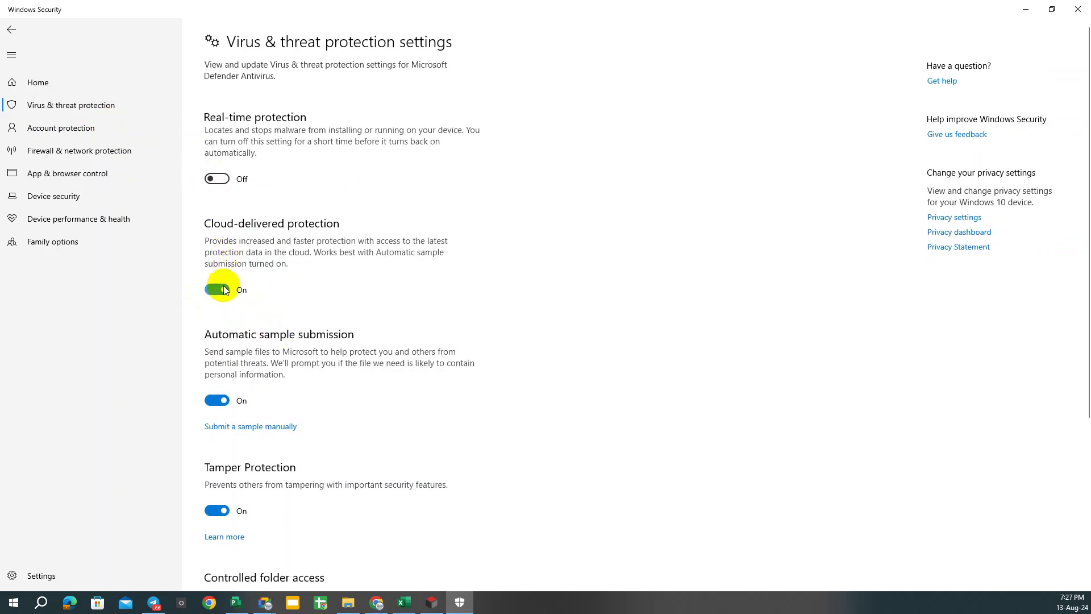
{"action": "left_click", "coordinate": [218, 300]}
{"action": "left_click", "coordinate": [218, 434]}
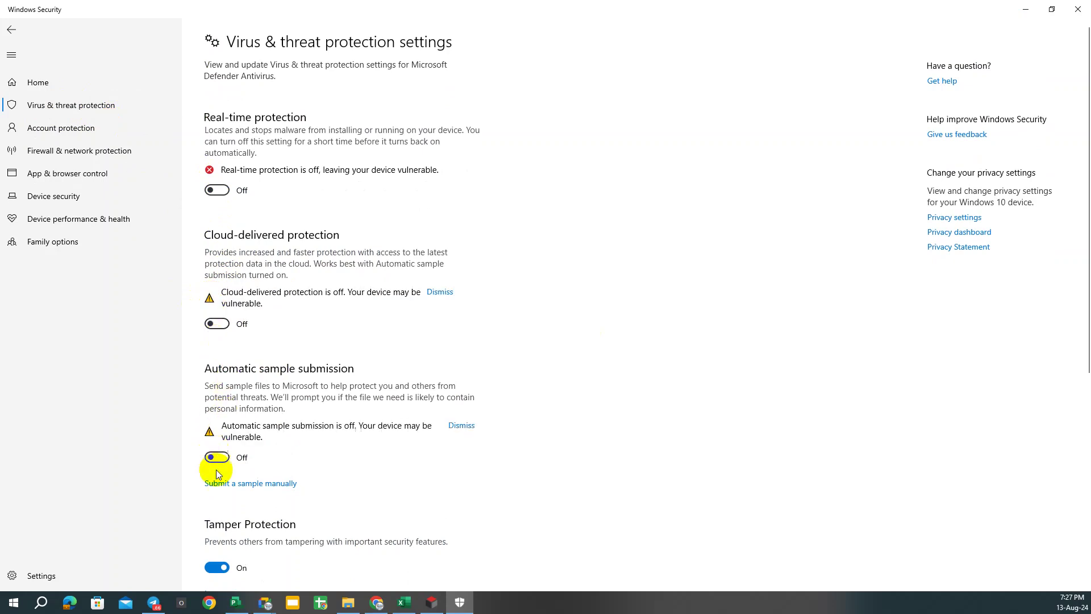
{"action": "left_click", "coordinate": [217, 568]}
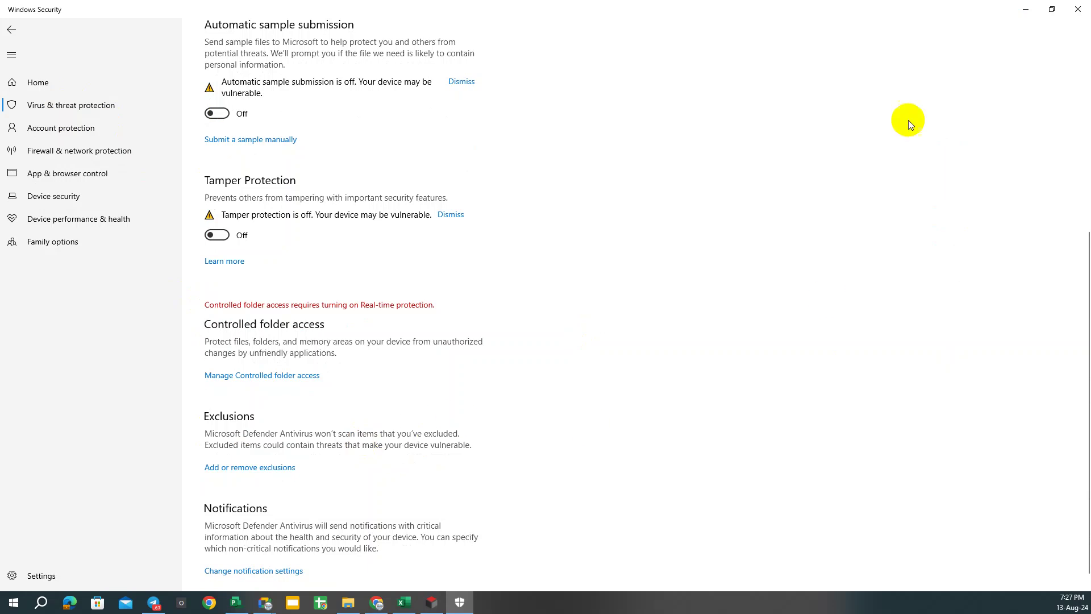
{"action": "left_click", "coordinate": [1026, 9]}
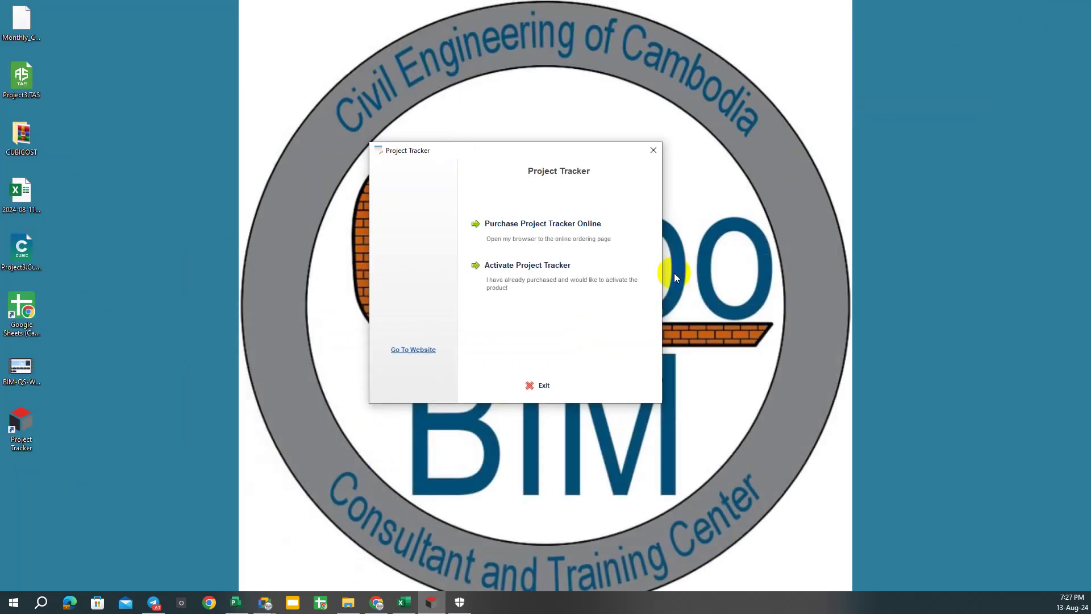
Open the Project Tracker shortcut's file location maximized, with a wider Name column.
{"action": "right_click", "coordinate": [31, 422]}
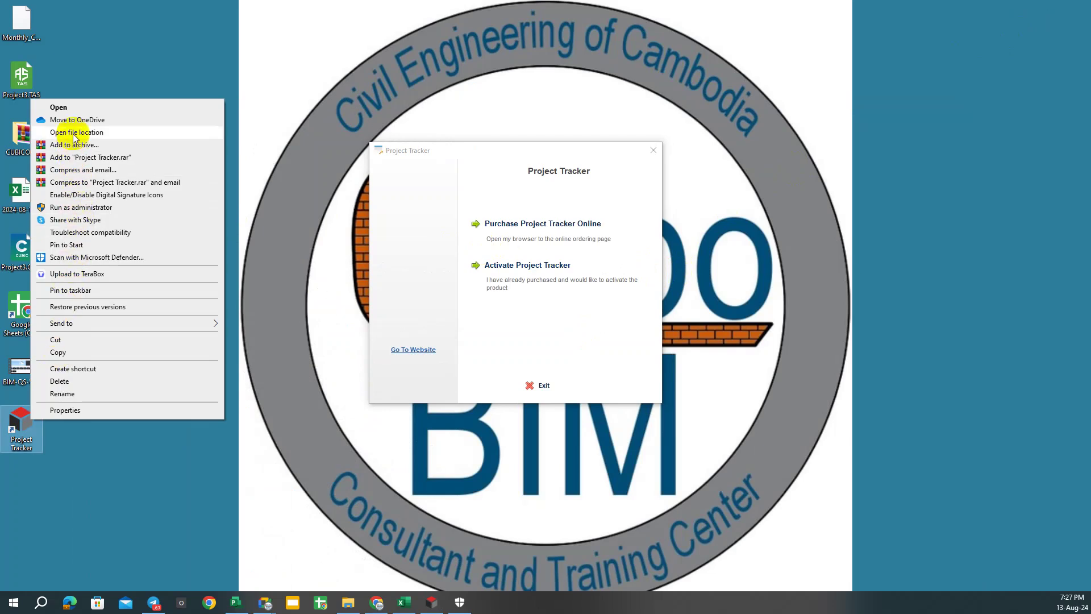
{"action": "left_click", "coordinate": [74, 134]}
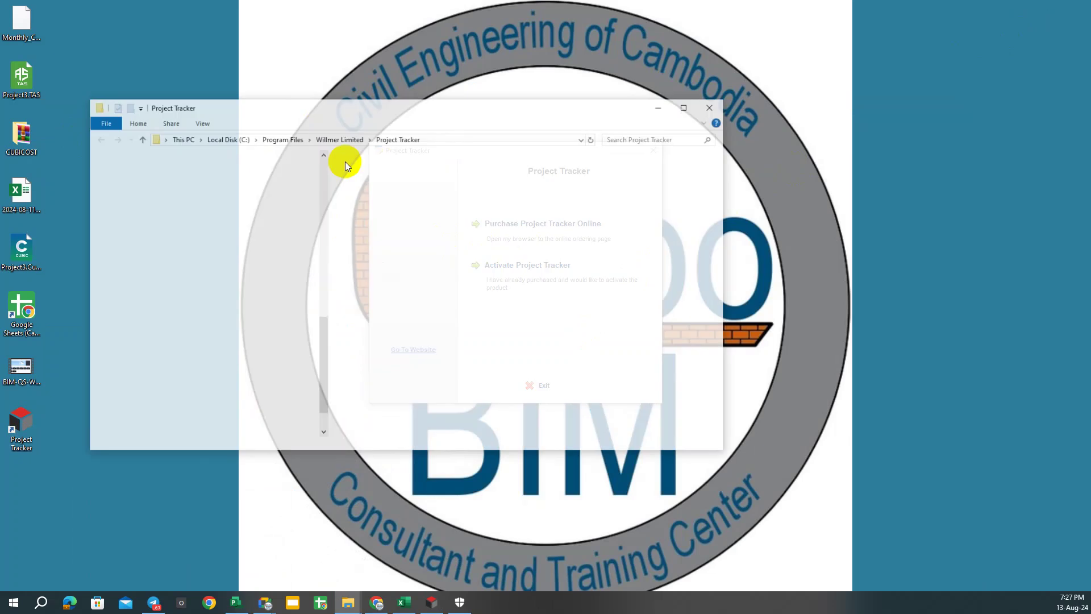
{"action": "left_click", "coordinate": [686, 107]}
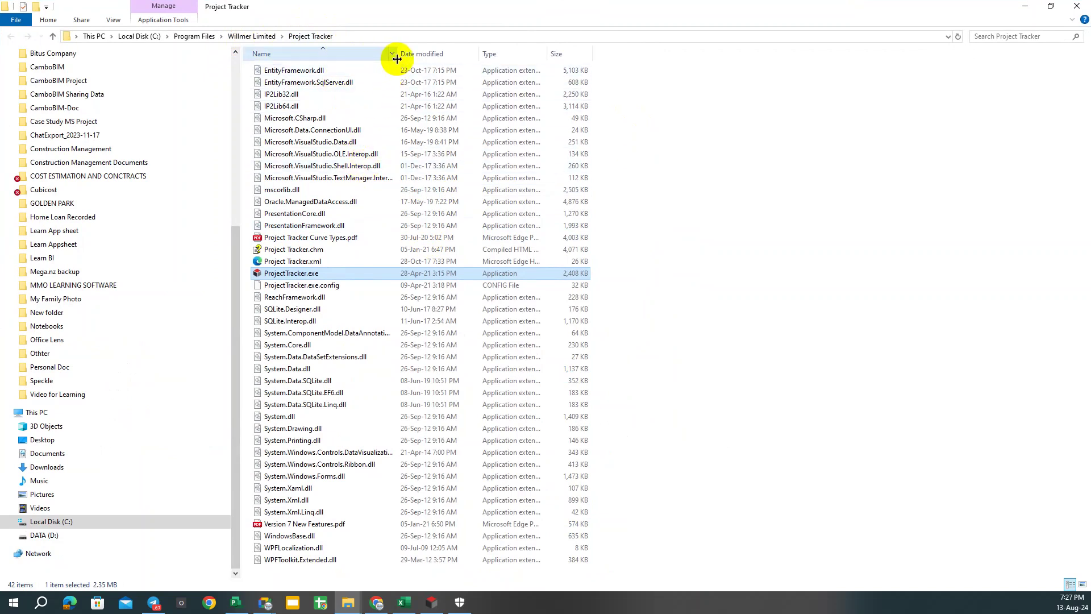
{"action": "left_click_drag", "start_coordinate": [396, 58], "coordinate": [440, 59]}
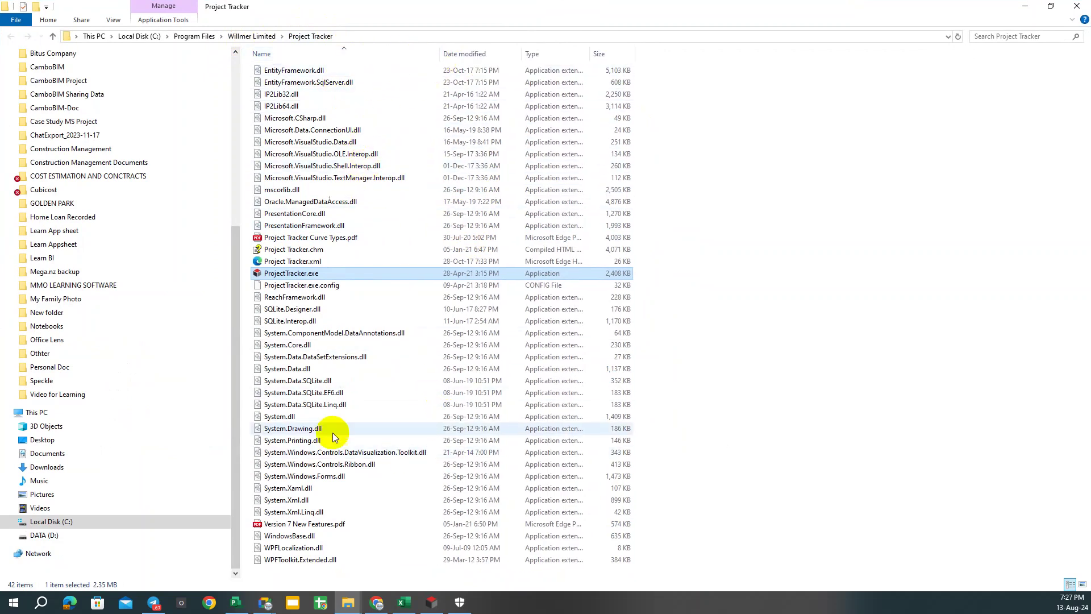
{"action": "left_click", "coordinate": [827, 428]}
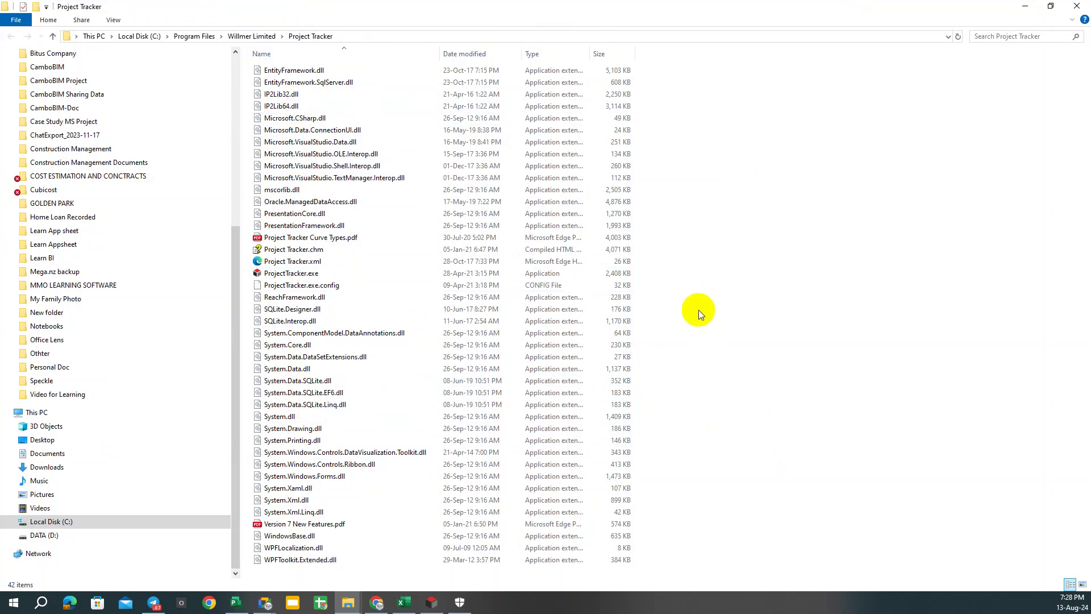
Open a second File Explorer window maximized on Quick access and scroll its recent files.
{"action": "key", "text": "super+e"}
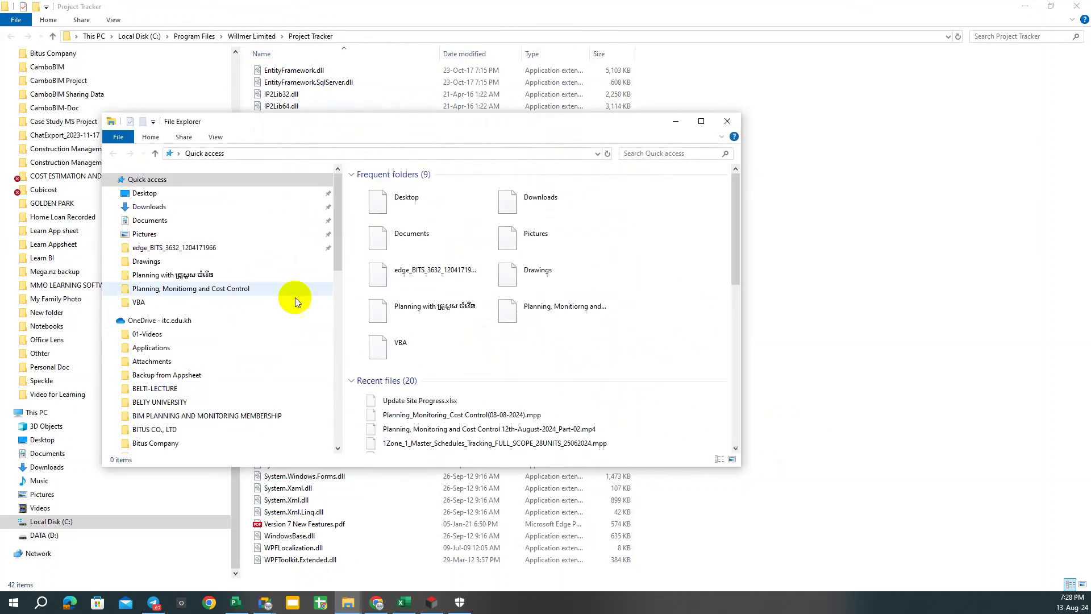
{"action": "left_click", "coordinate": [700, 118]}
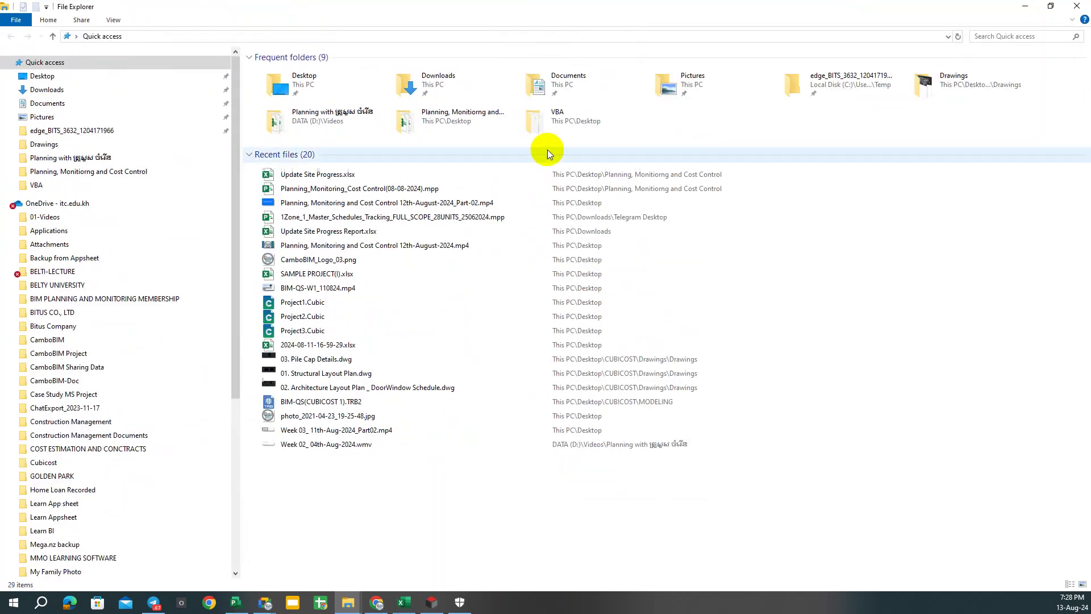
{"action": "scroll", "coordinate": [112, 451], "scroll_direction": "down", "scroll_amount": 3}
{"action": "scroll", "coordinate": [86, 495], "scroll_direction": "down", "scroll_amount": 2}
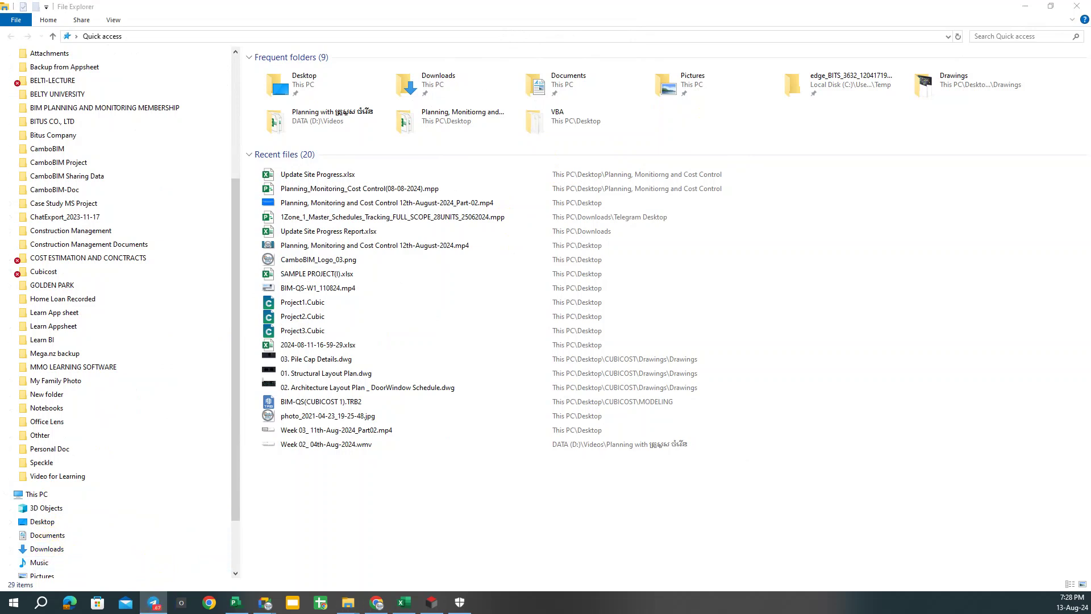
In Telegram, open the Planning and Cost Control IV group chat from the CamboBIM folder.
{"action": "left_click", "coordinate": [154, 602]}
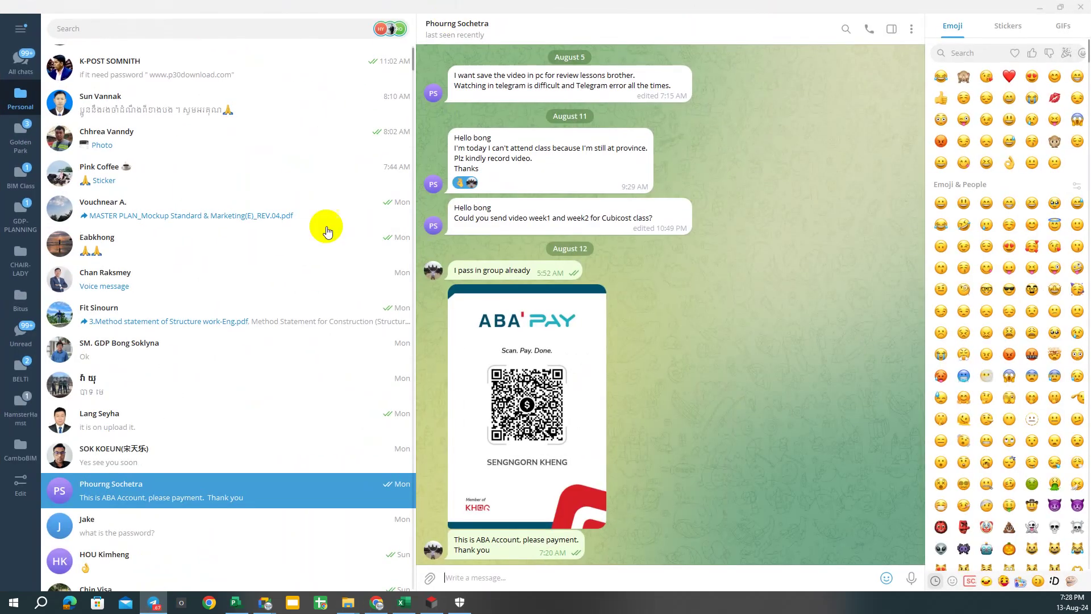
{"action": "left_click", "coordinate": [195, 205]}
{"action": "left_click", "coordinate": [17, 330]}
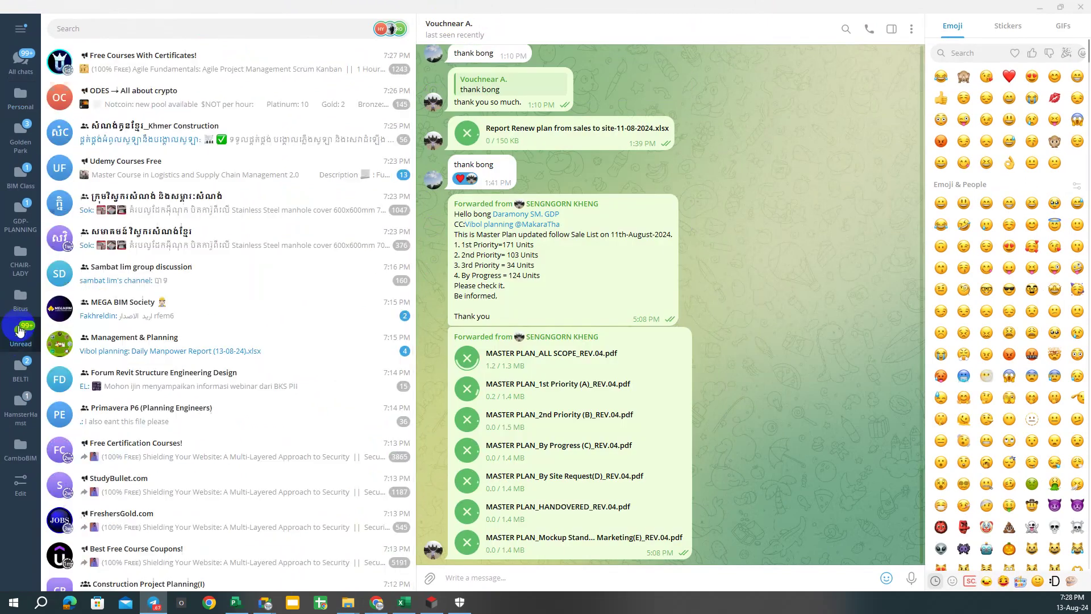
{"action": "left_click", "coordinate": [21, 446]}
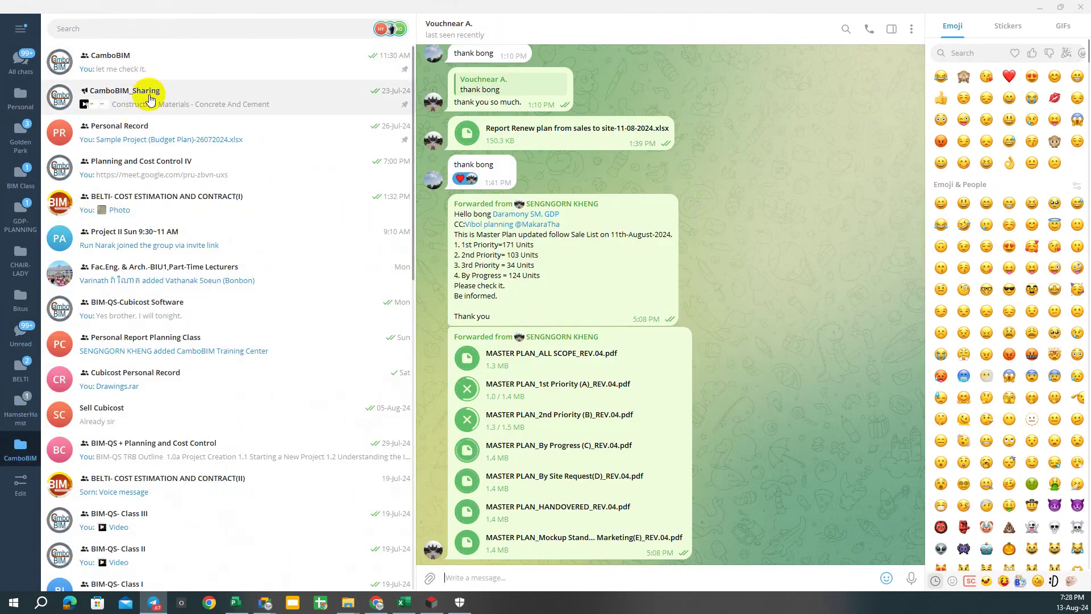
{"action": "left_click", "coordinate": [167, 170]}
Filter the group's shared files by 'Project' and show Willmer.Project.Tracker.v7.0271.0.rar in its folder.
{"action": "left_click", "coordinate": [462, 24]}
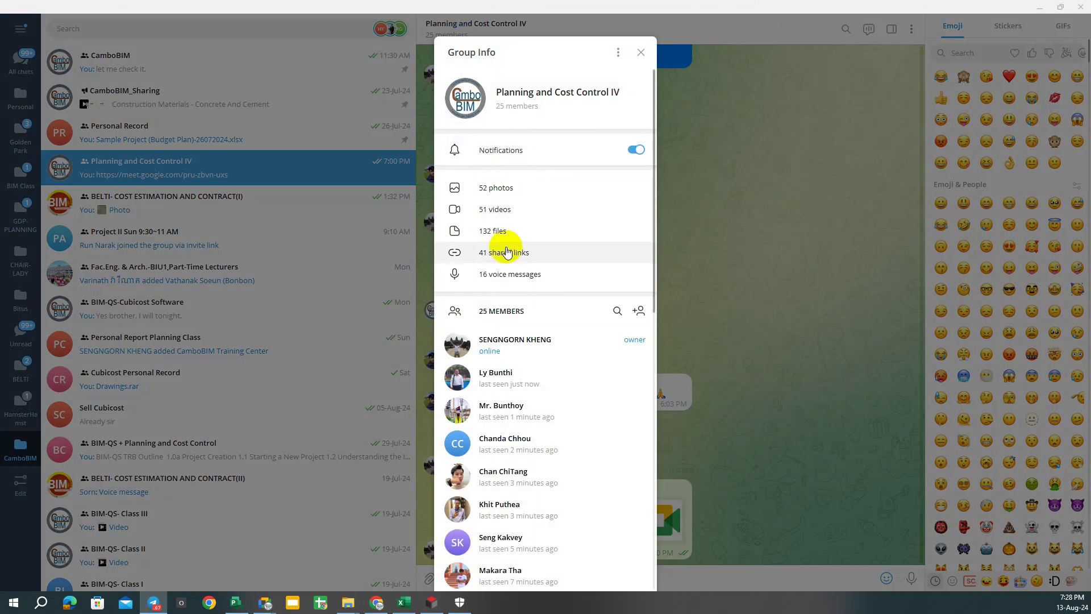
{"action": "left_click", "coordinate": [505, 235]}
{"action": "scroll", "coordinate": [506, 267], "scroll_direction": "down", "scroll_amount": 3}
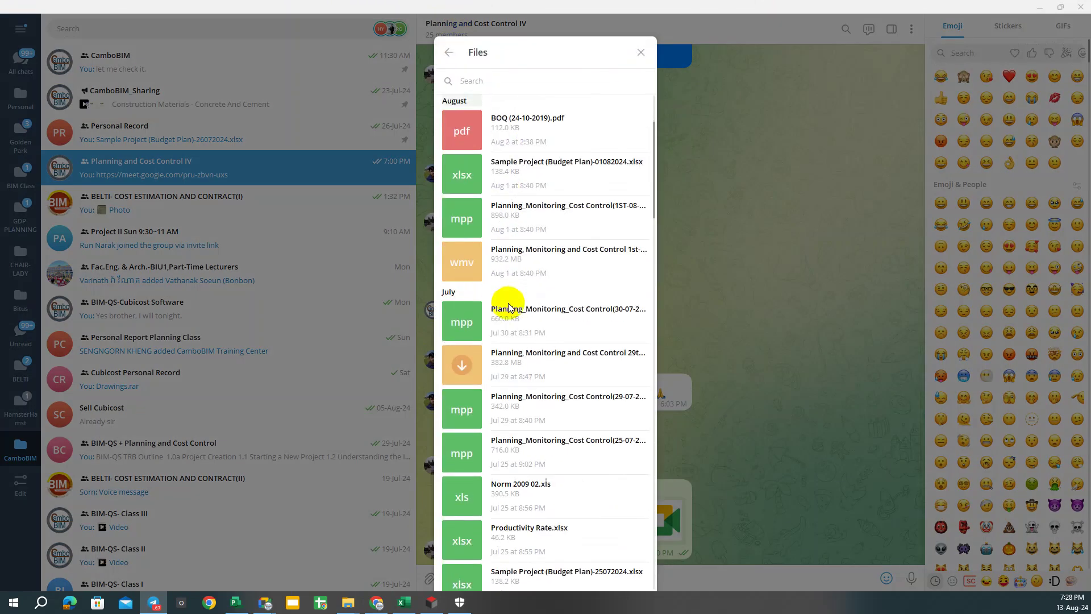
{"action": "type", "text": "Project"}
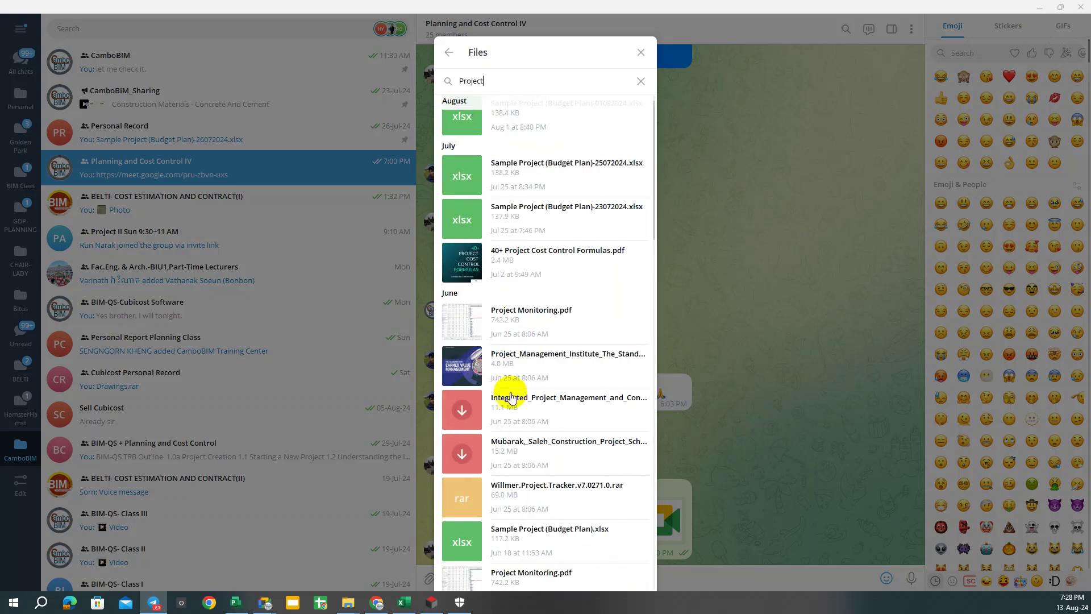
{"action": "right_click", "coordinate": [510, 490]}
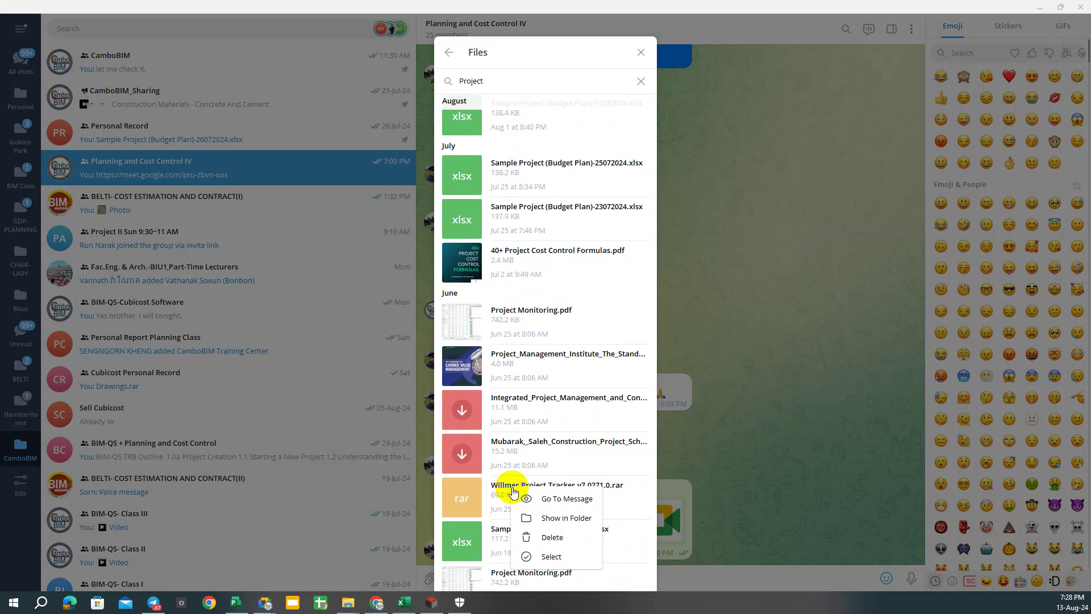
{"action": "left_click", "coordinate": [551, 517]}
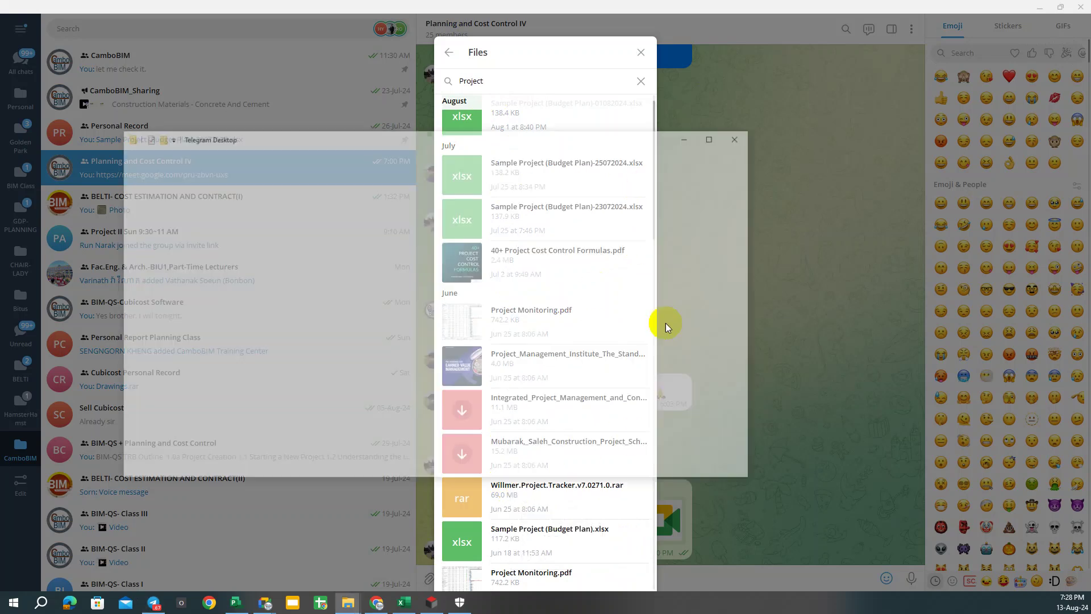
Paste Willmer.Project.Tracker.v7.0271.0.rar onto the desktop and move the Project Tracker dialog up-right.
{"action": "left_click", "coordinate": [716, 136]}
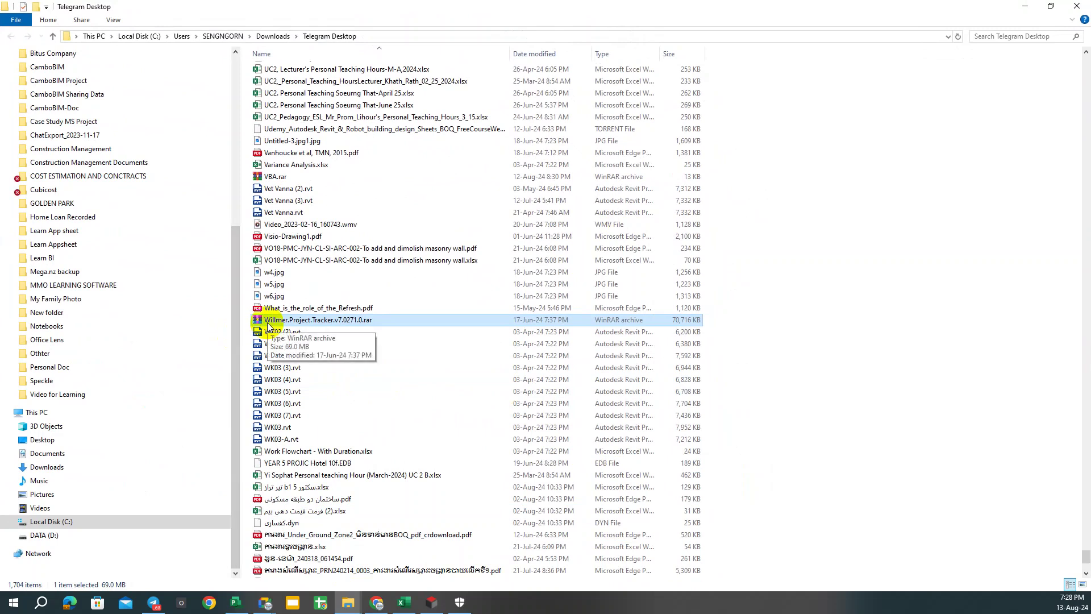
{"action": "left_click", "coordinate": [1022, 10]}
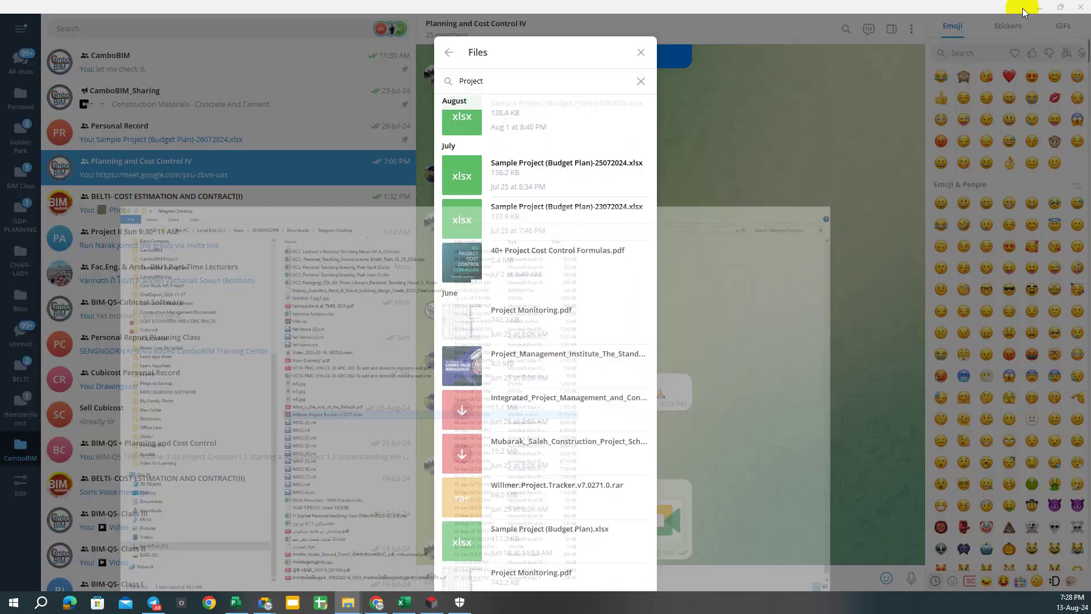
{"action": "key", "text": "super+e"}
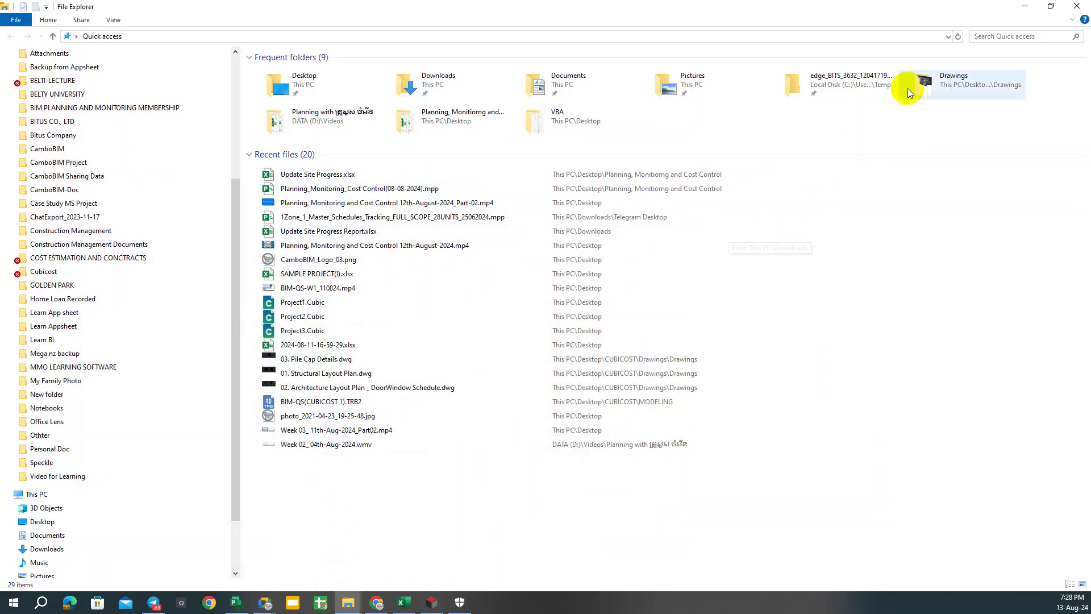
{"action": "left_click", "coordinate": [1026, 8]}
{"action": "right_click", "coordinate": [755, 232]}
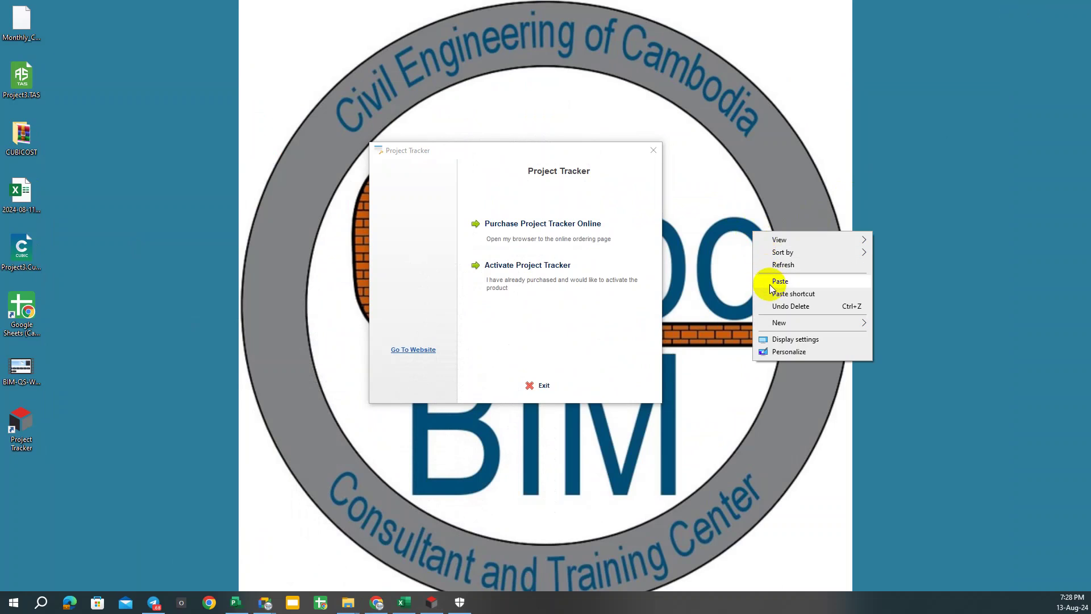
{"action": "left_click", "coordinate": [771, 284]}
{"action": "left_click_drag", "start_coordinate": [462, 161], "coordinate": [502, 143]}
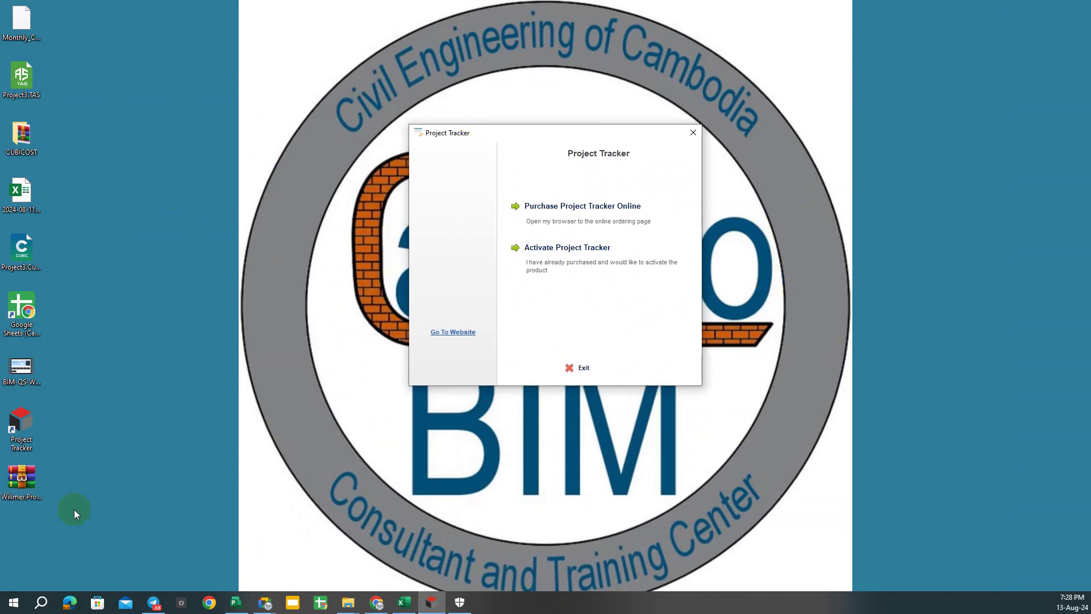
Extract the desktop rar archive in place with WinRAR, confirming file replacement.
{"action": "right_click", "coordinate": [32, 491]}
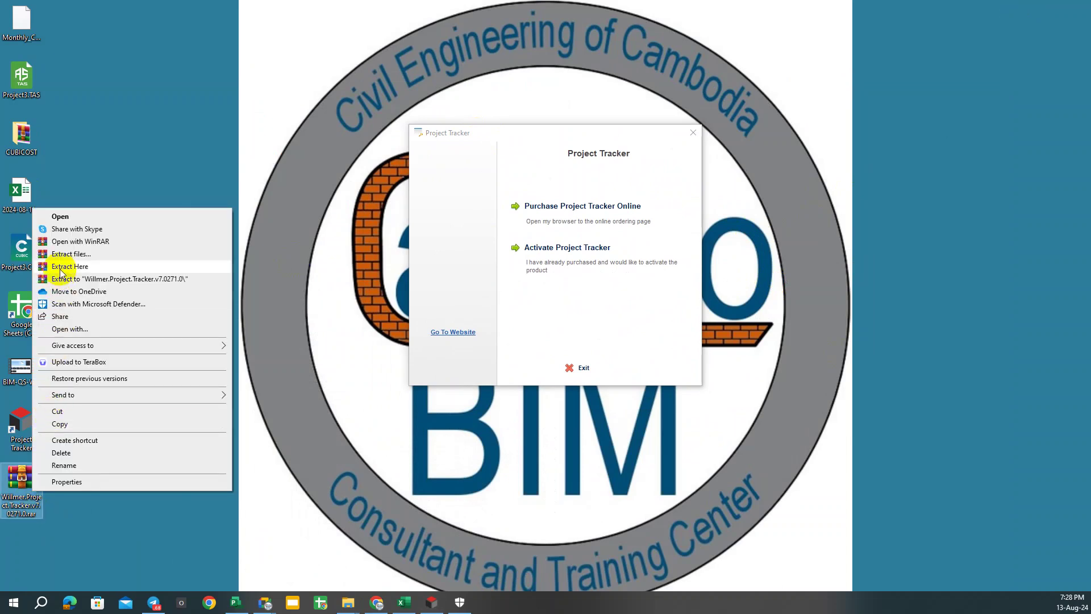
{"action": "left_click", "coordinate": [75, 279]}
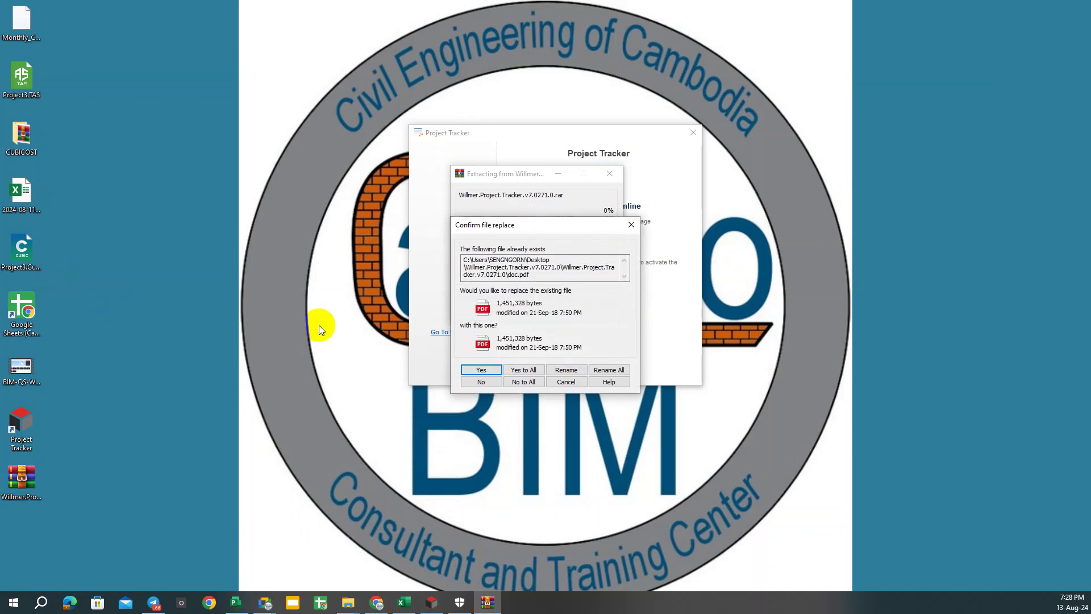
{"action": "left_click", "coordinate": [541, 370]}
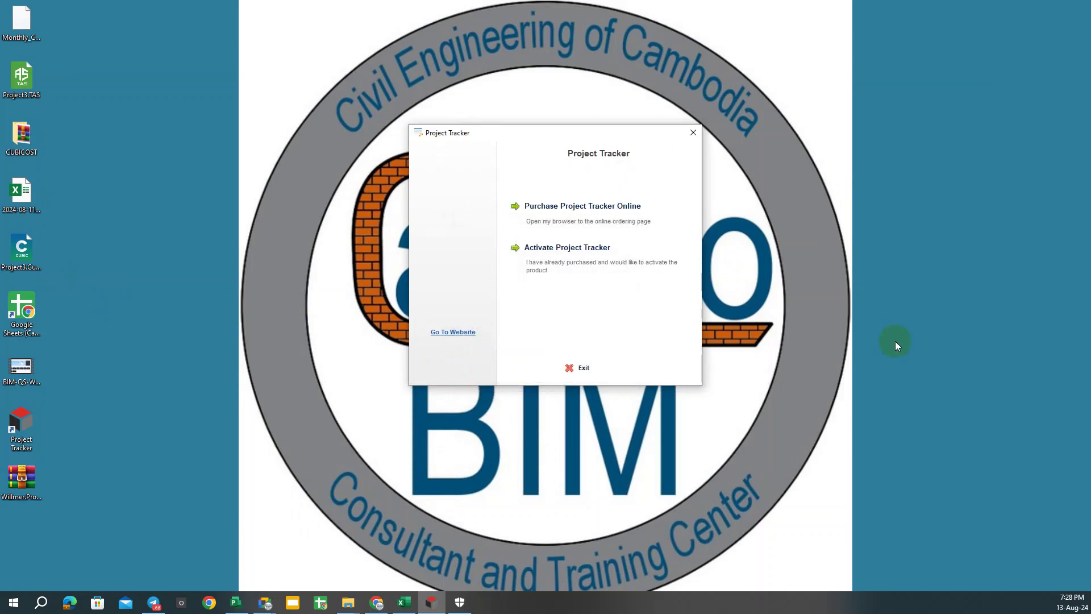
{"action": "left_click", "coordinate": [21, 489]}
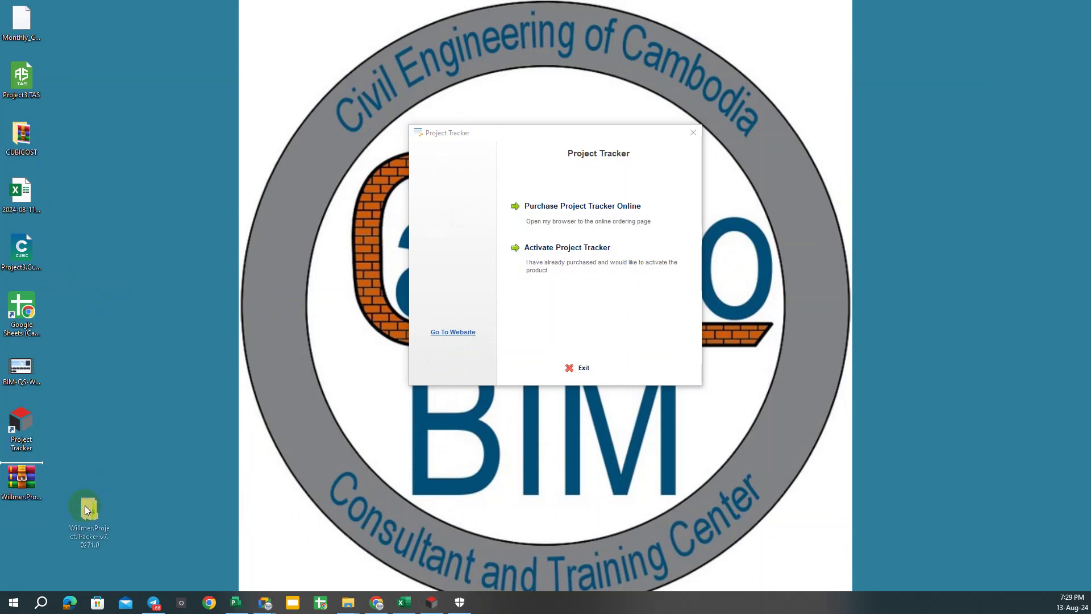
{"action": "left_click", "coordinate": [73, 505]}
Copy Keygen.exe from the extracted Willmer folder's Keygen subfolder, then minimize that window.
{"action": "left_click", "coordinate": [32, 569]}
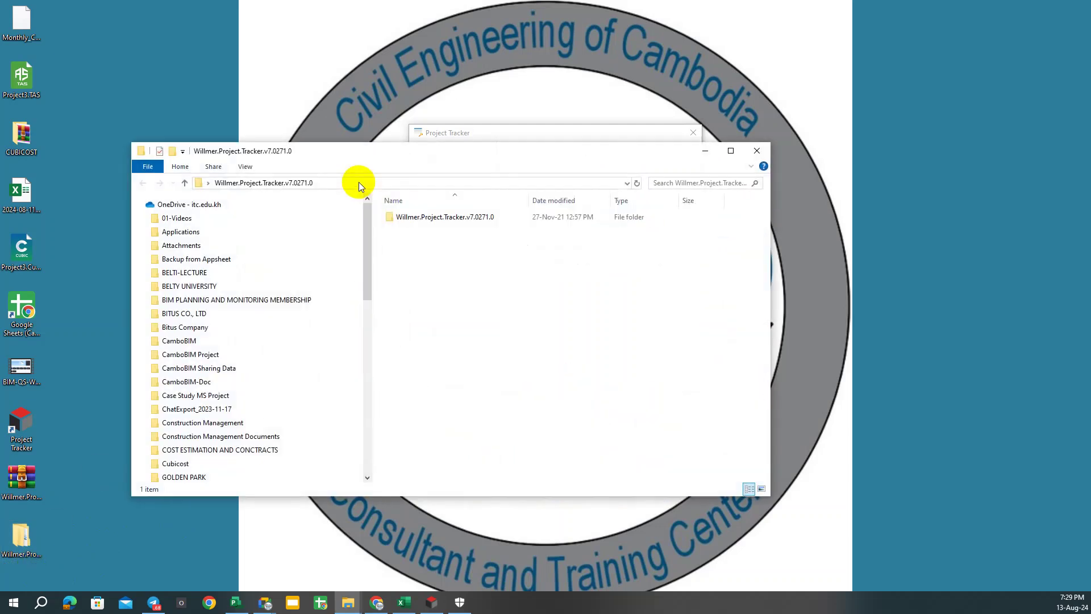
{"action": "double_click", "coordinate": [421, 219]}
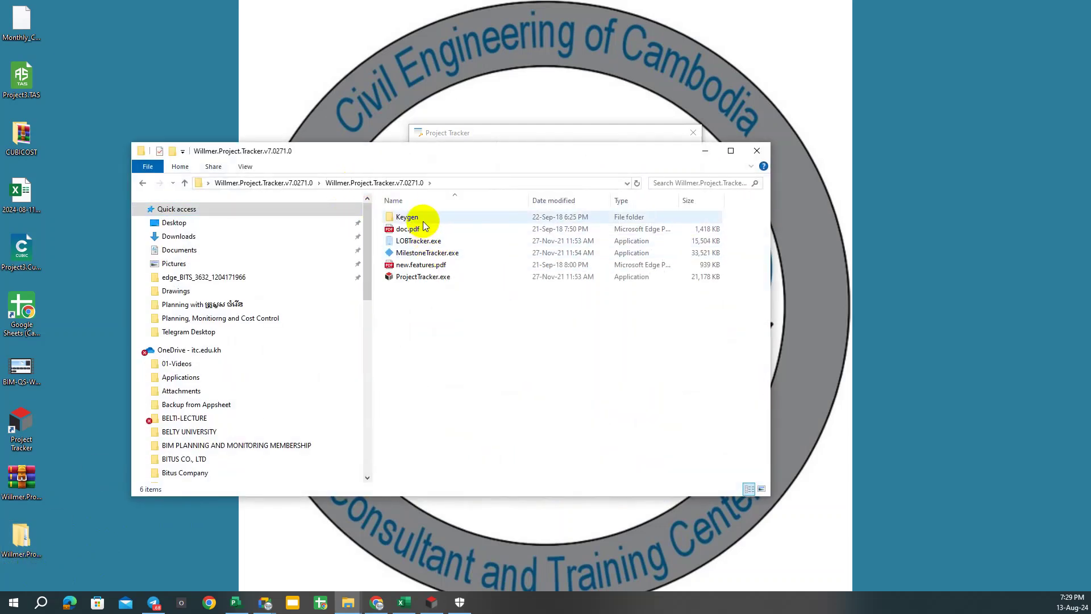
{"action": "double_click", "coordinate": [423, 221]}
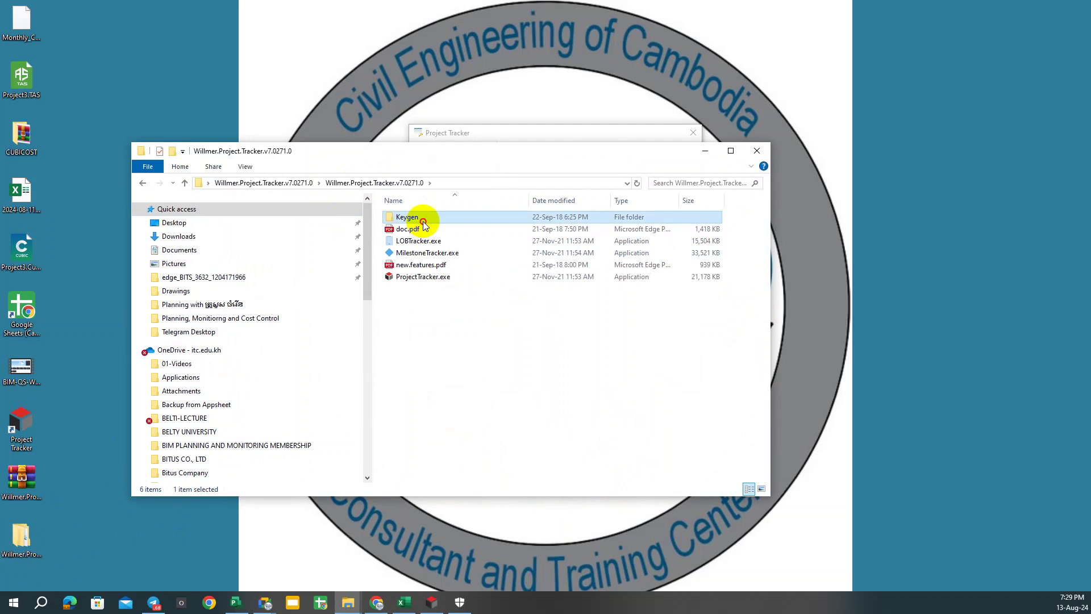
{"action": "left_click", "coordinate": [413, 219]}
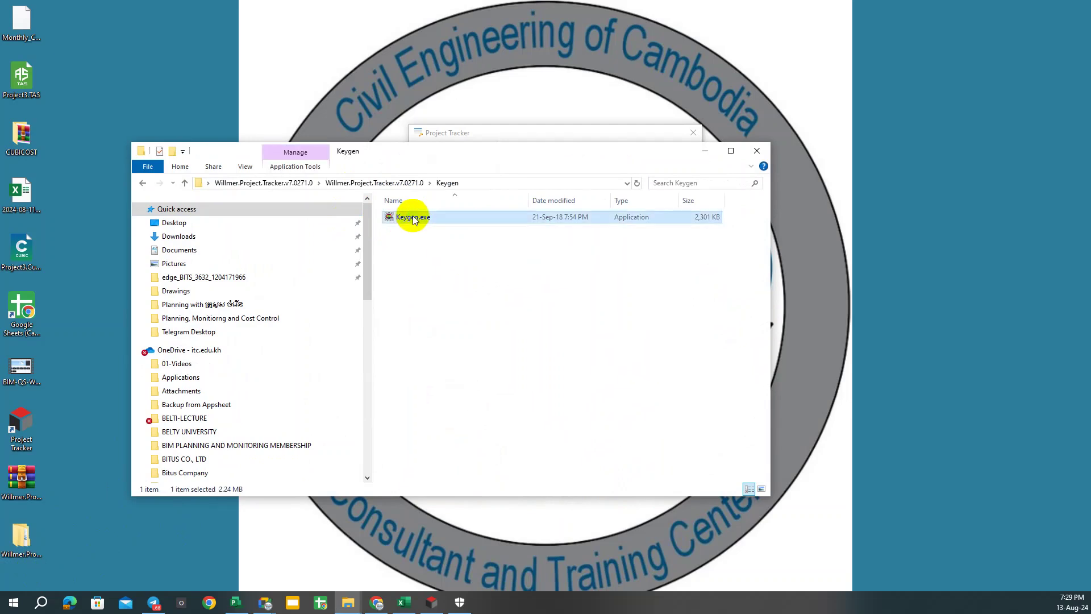
{"action": "right_click", "coordinate": [413, 219]}
{"action": "left_click", "coordinate": [447, 466]}
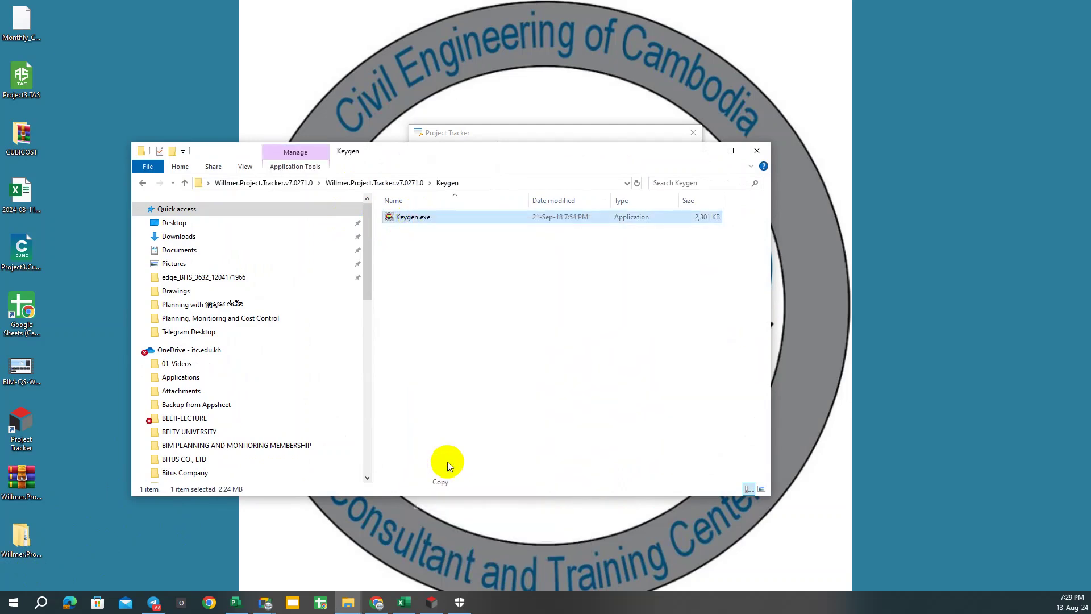
{"action": "left_click", "coordinate": [705, 150]}
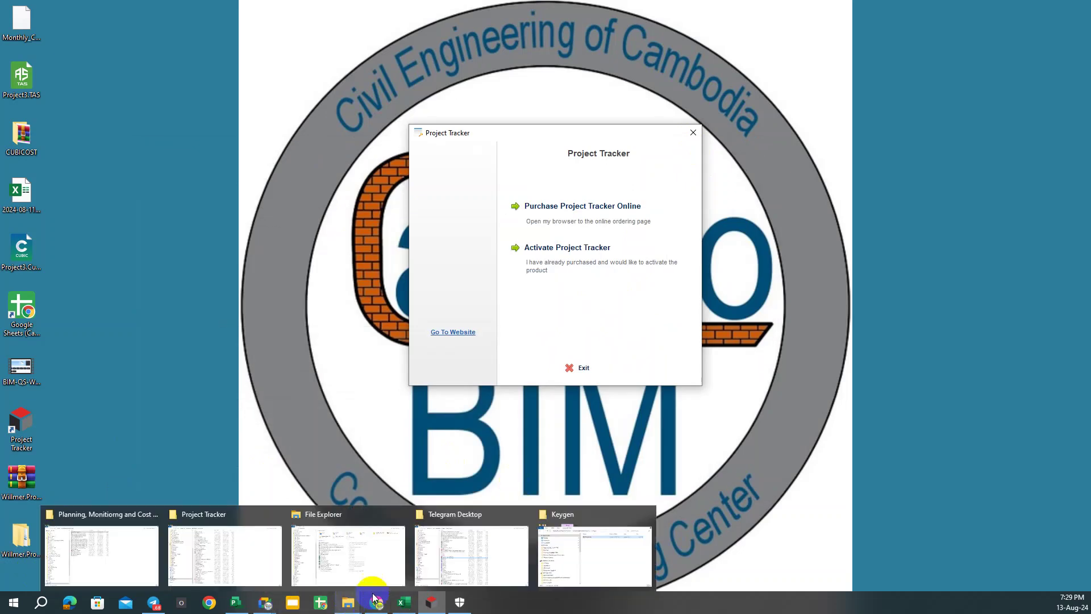
{"action": "mouse_move", "coordinate": [347, 602]}
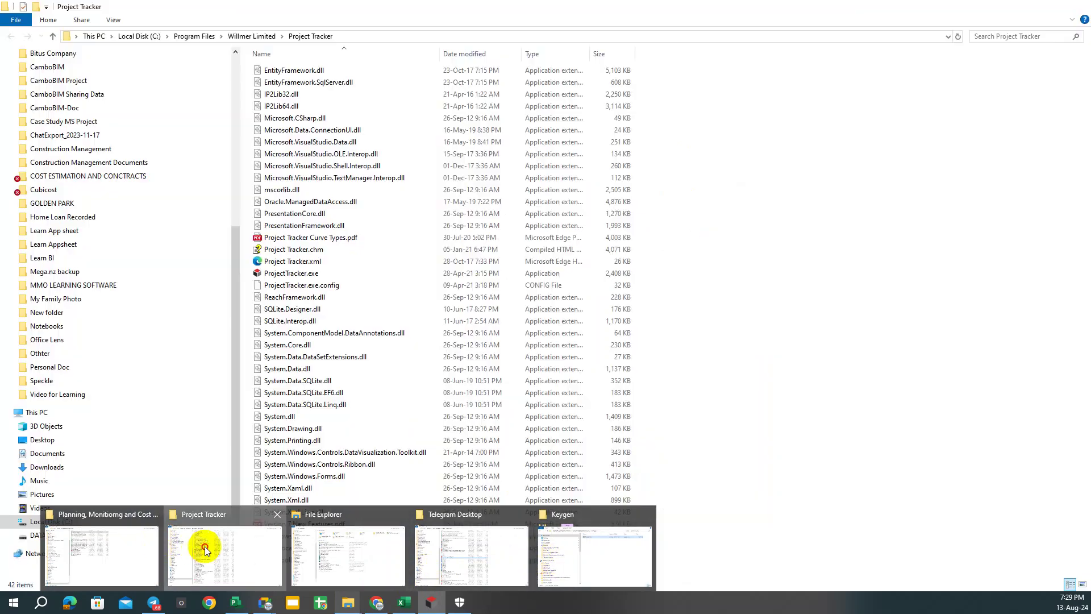
Paste Keygen.exe into the Project Tracker program folder, granting administrator permission.
{"action": "left_click", "coordinate": [205, 545]}
{"action": "right_click", "coordinate": [691, 244]}
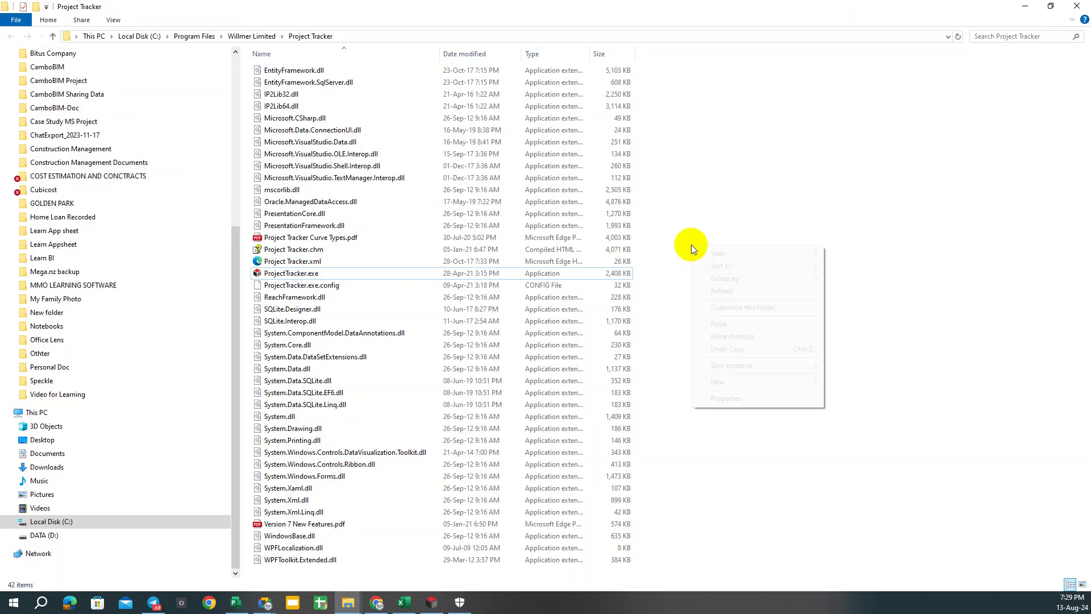
{"action": "left_click", "coordinate": [719, 324]}
{"action": "left_click", "coordinate": [226, 229]}
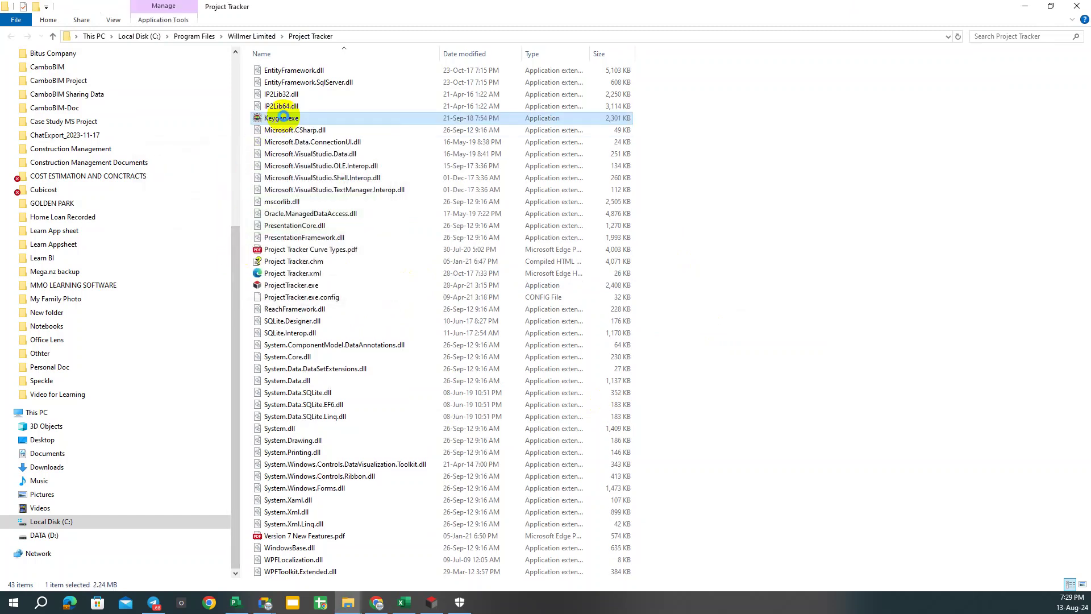
Run Keygen.exe as administrator, bypassing the SmartScreen warning with Run anyway.
{"action": "right_click", "coordinate": [284, 119]}
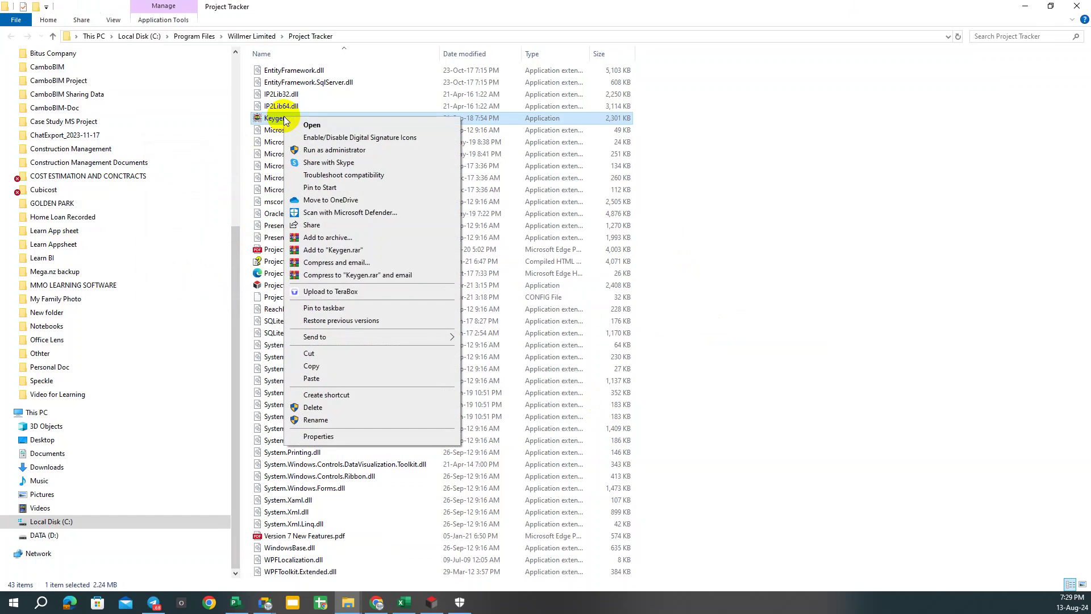
{"action": "left_click", "coordinate": [301, 150]}
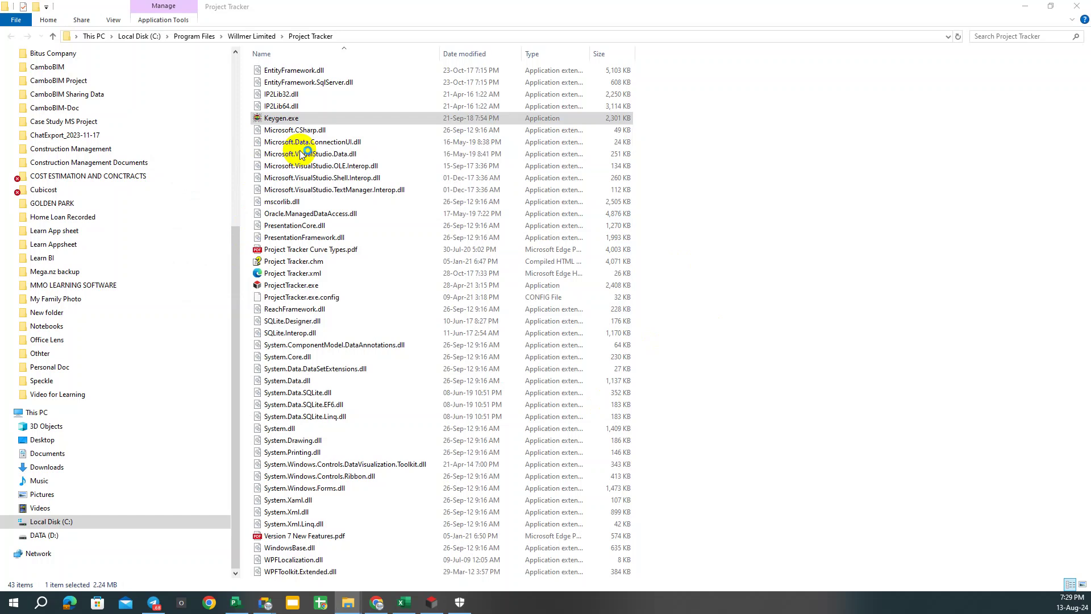
{"action": "left_click", "coordinate": [424, 219]}
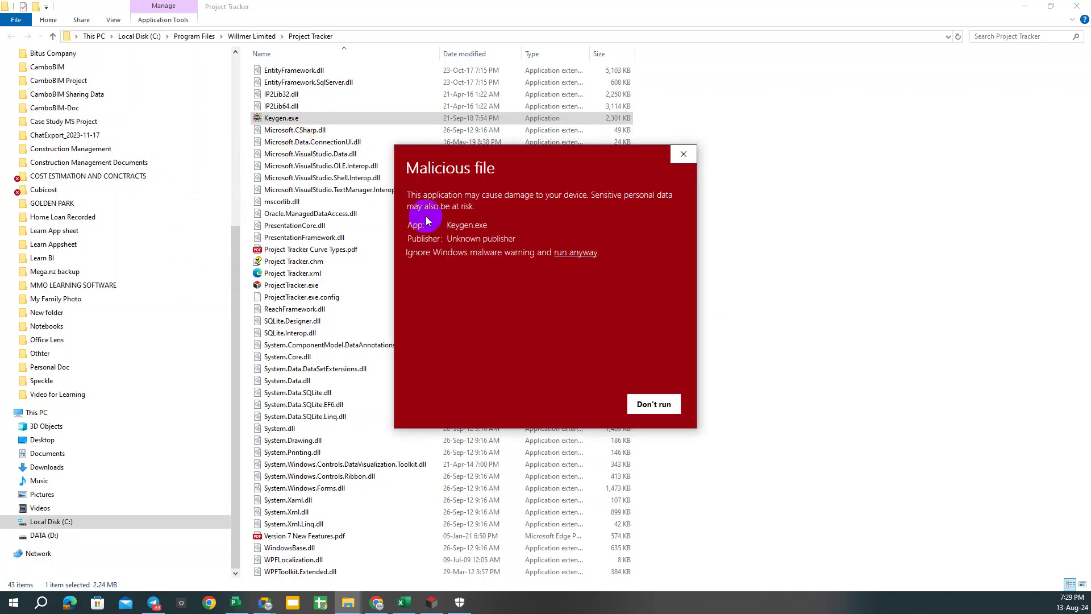
{"action": "left_click", "coordinate": [558, 257]}
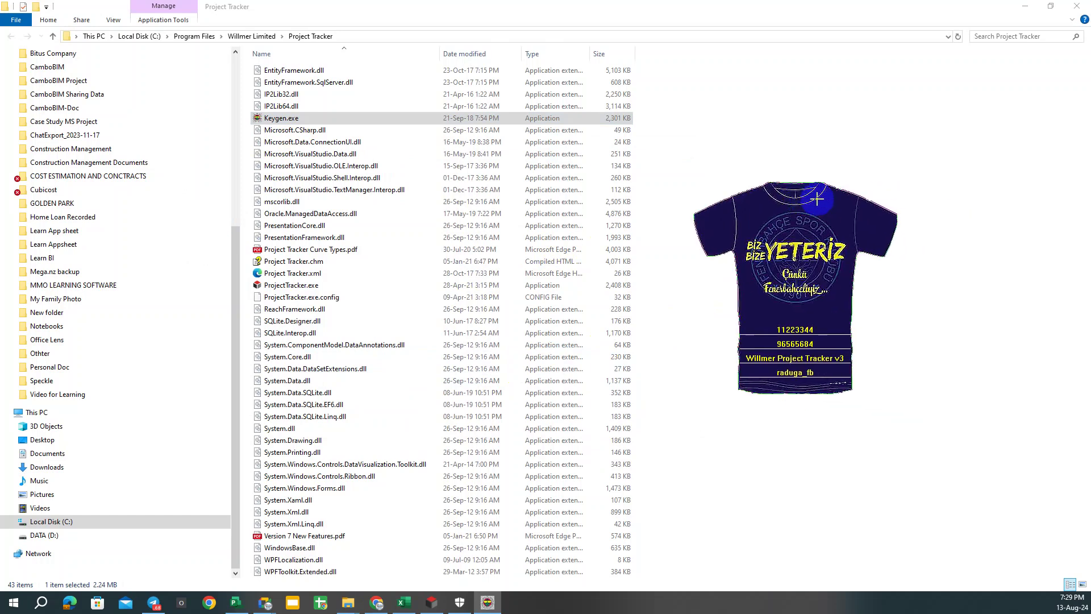
Place the Project Tracker activation dialog on the desktop to the left of the key generator.
{"action": "left_click", "coordinate": [1027, 7]}
{"action": "left_click", "coordinate": [719, 220]}
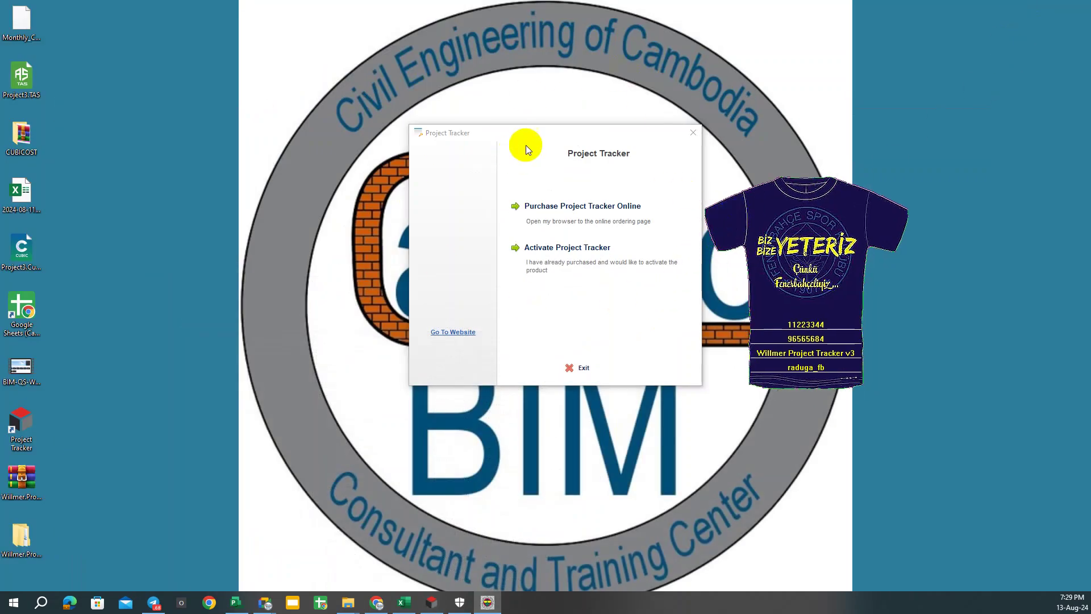
{"action": "left_click_drag", "start_coordinate": [526, 145], "coordinate": [417, 166]}
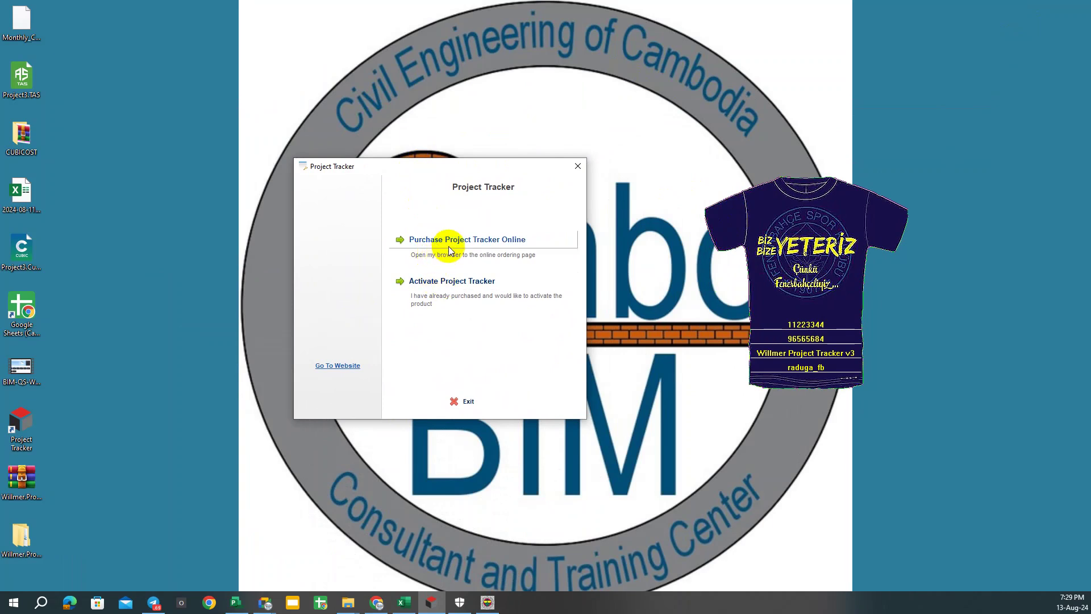
{"action": "left_click", "coordinate": [337, 365]}
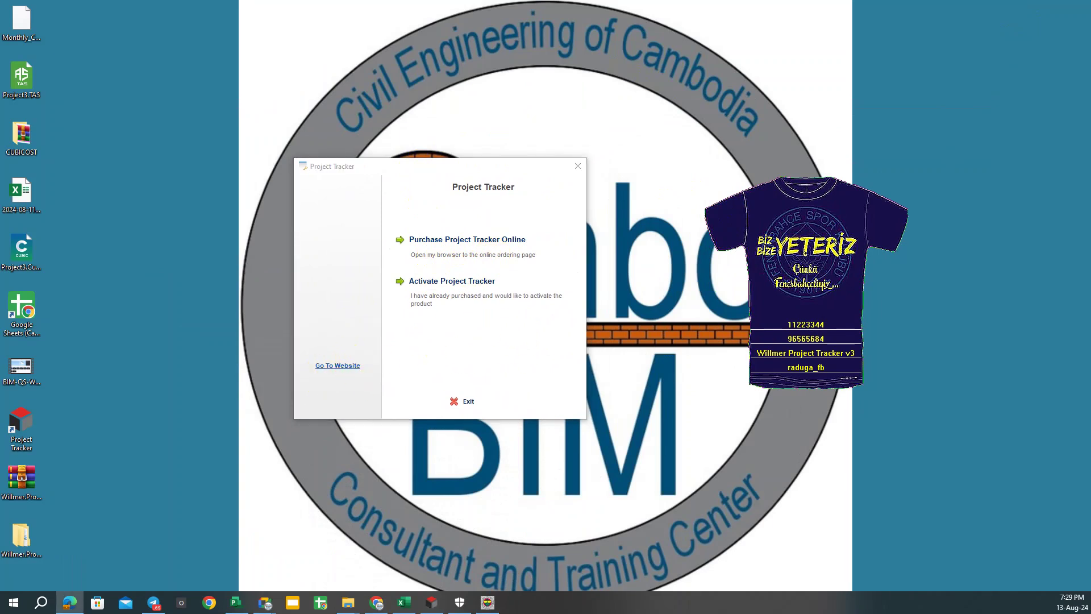
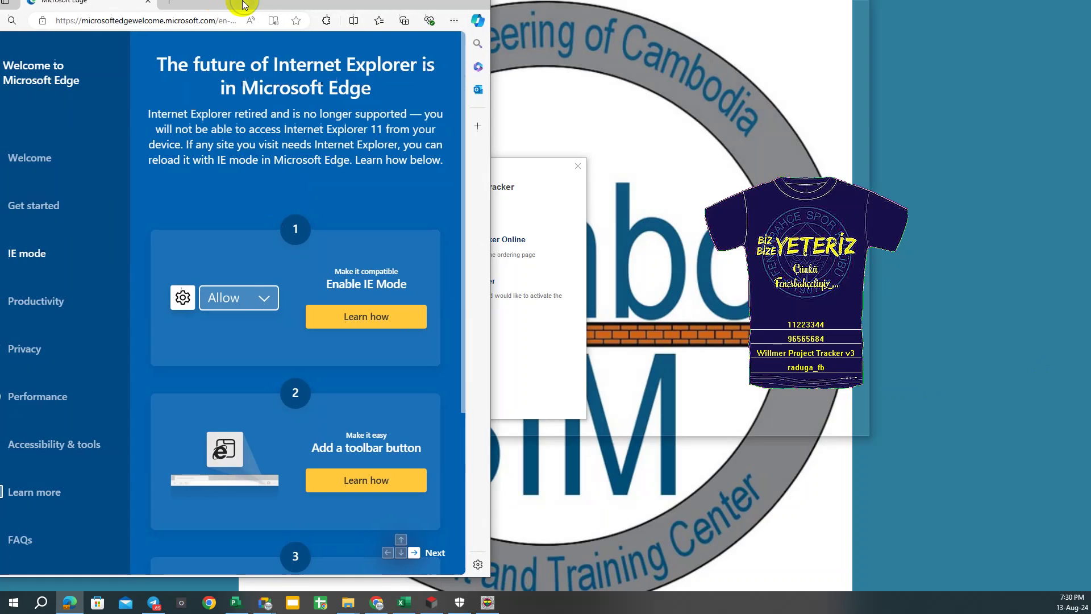
Set Edge aside and choose manual activation to reach the License ID and Password page.
{"action": "double_click", "coordinate": [275, 8]}
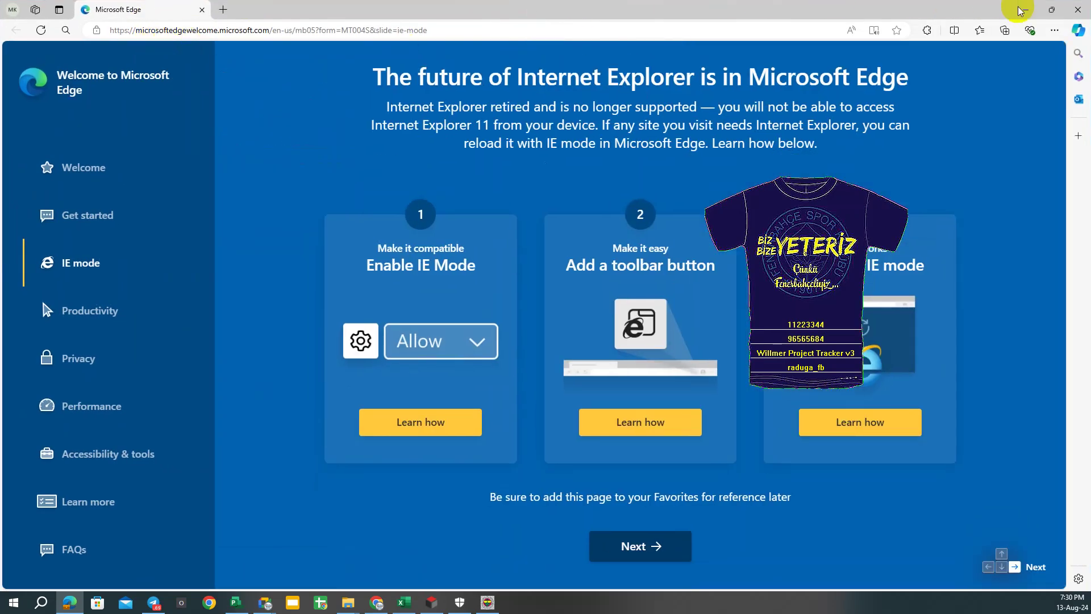
{"action": "left_click", "coordinate": [1026, 10]}
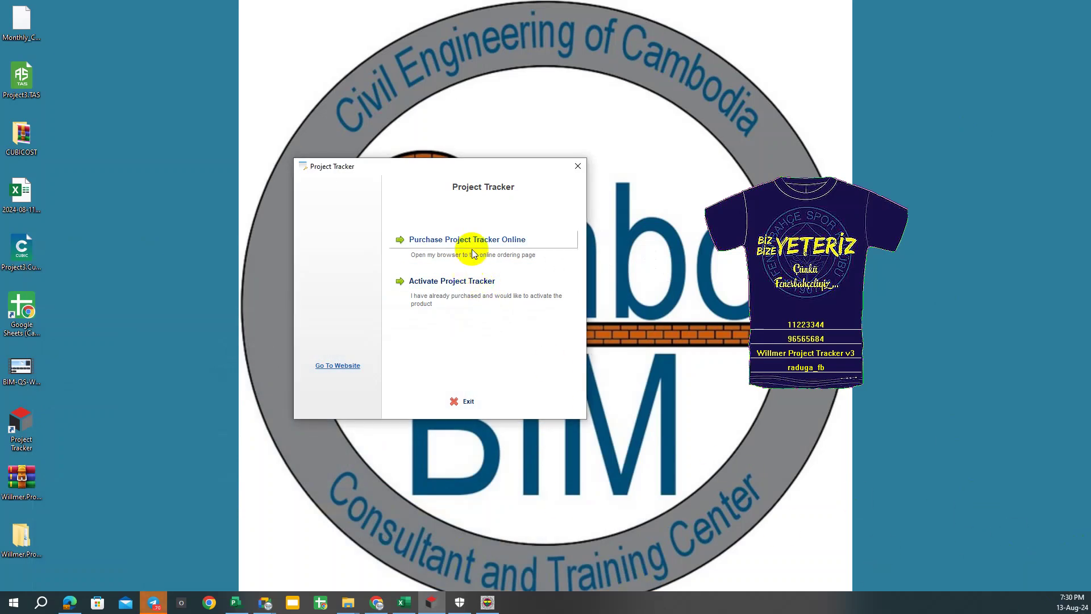
{"action": "left_click", "coordinate": [422, 284]}
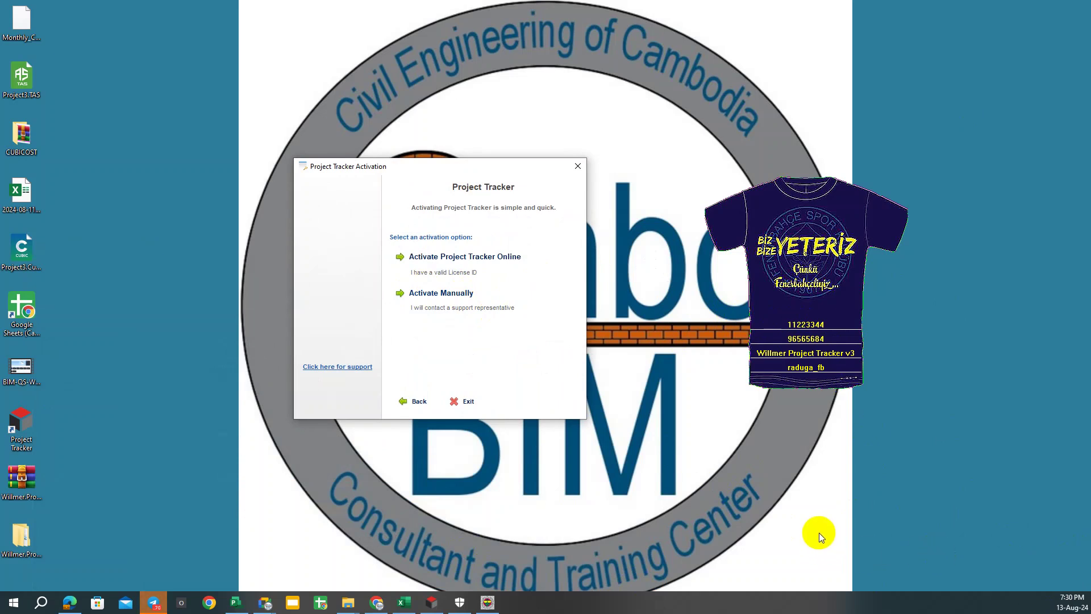
{"action": "left_click", "coordinate": [1070, 557]}
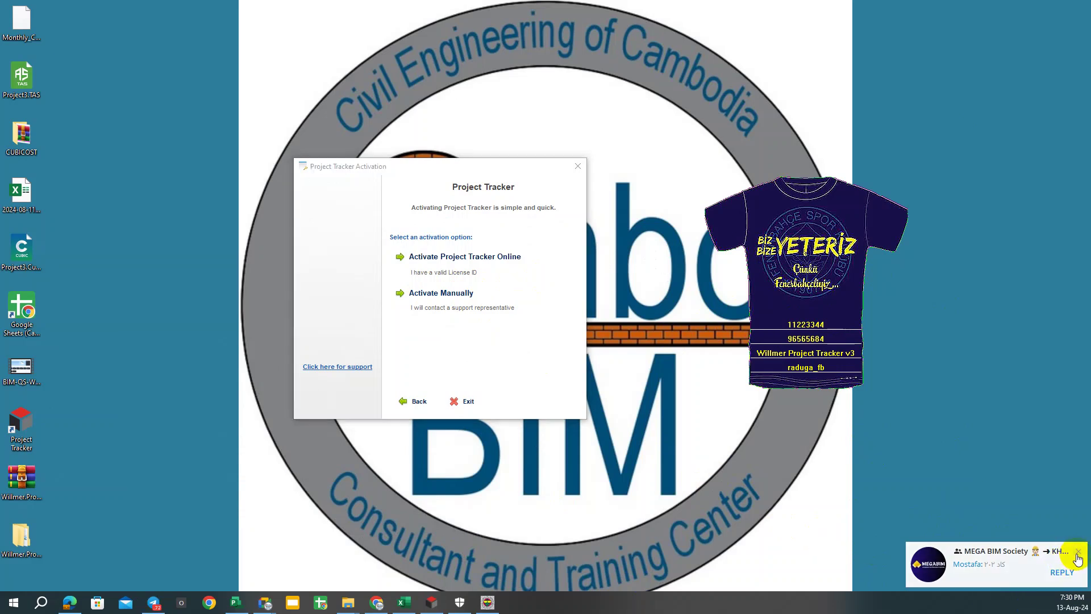
{"action": "left_click", "coordinate": [452, 294]}
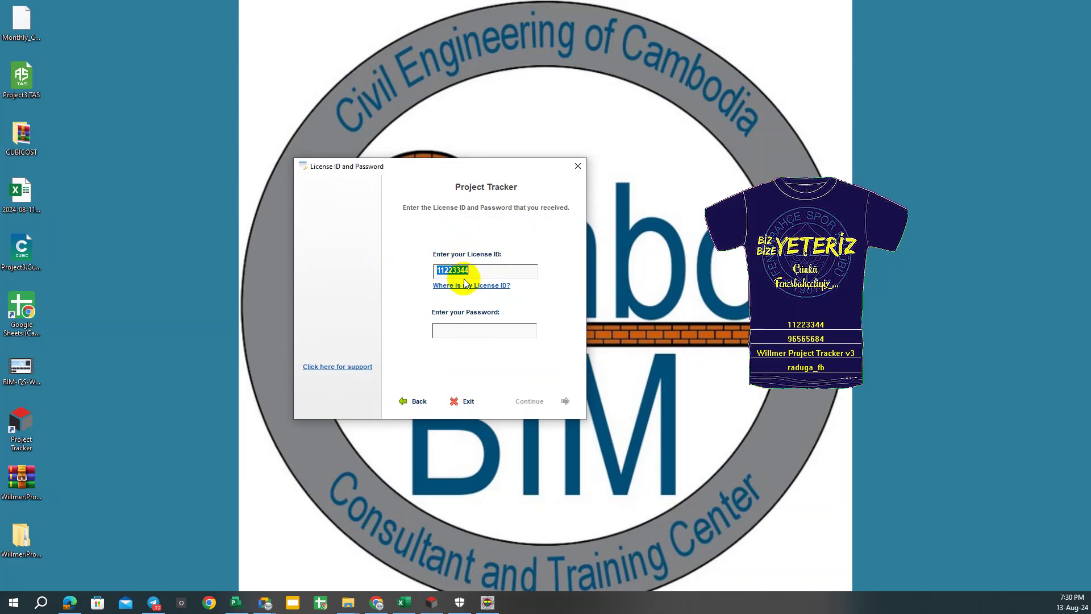
Move the codes window into view and copy the password value from it.
{"action": "left_click", "coordinate": [787, 337]}
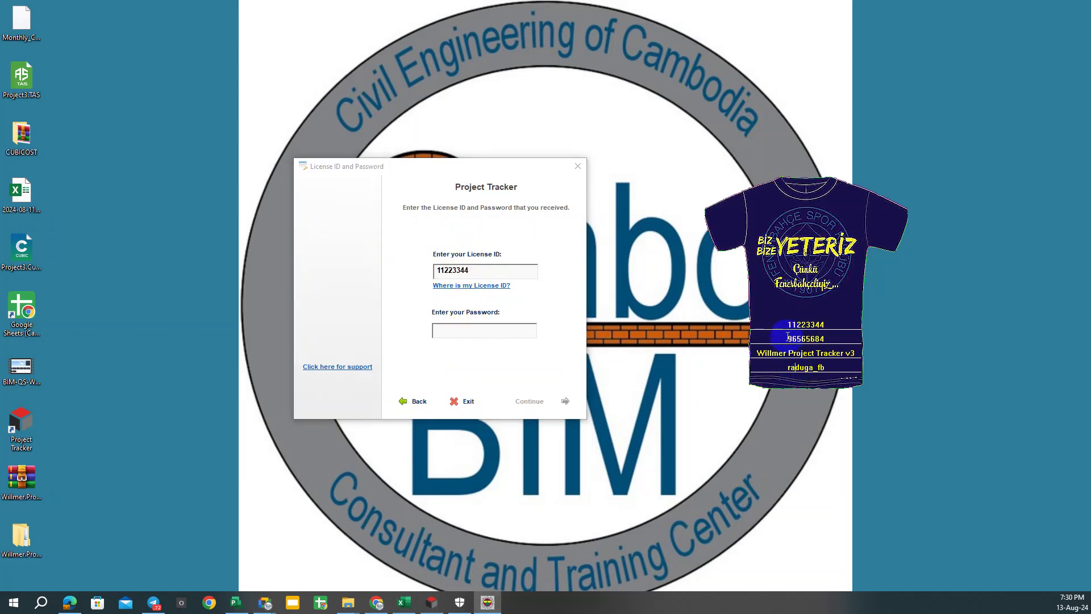
{"action": "left_click_drag", "start_coordinate": [787, 336], "coordinate": [766, 241]}
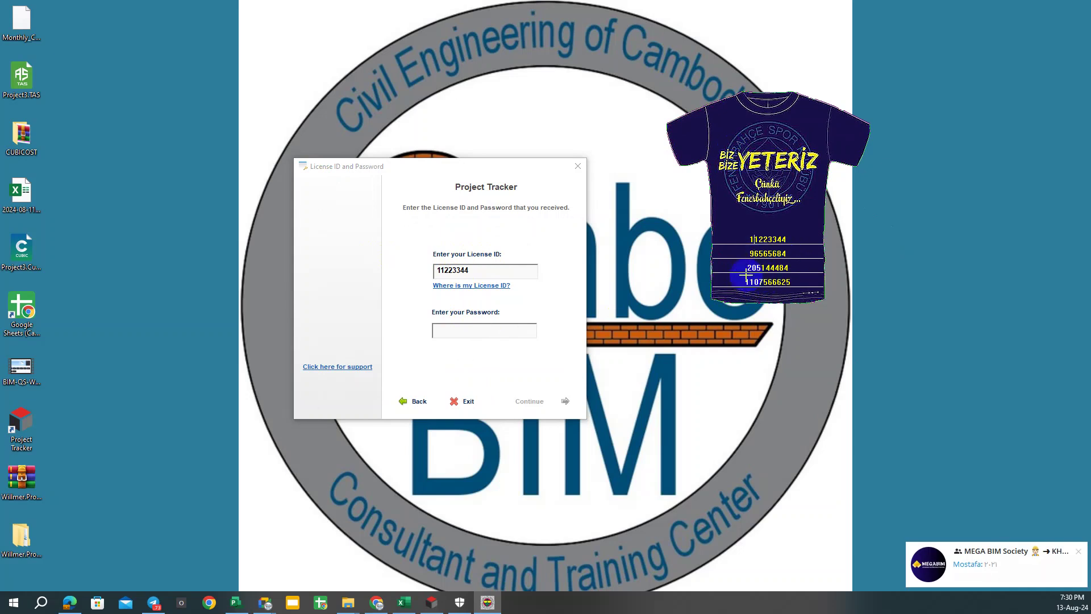
{"action": "left_click_drag", "start_coordinate": [743, 280], "coordinate": [790, 282]}
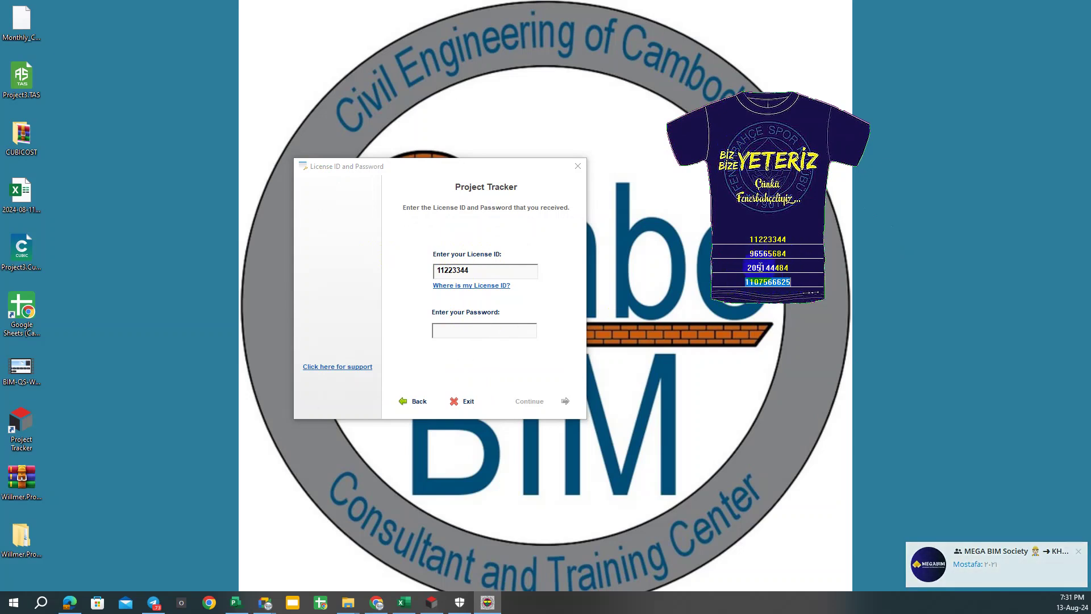
{"action": "left_click", "coordinate": [755, 239]}
{"action": "left_click_drag", "start_coordinate": [483, 270], "coordinate": [414, 251]}
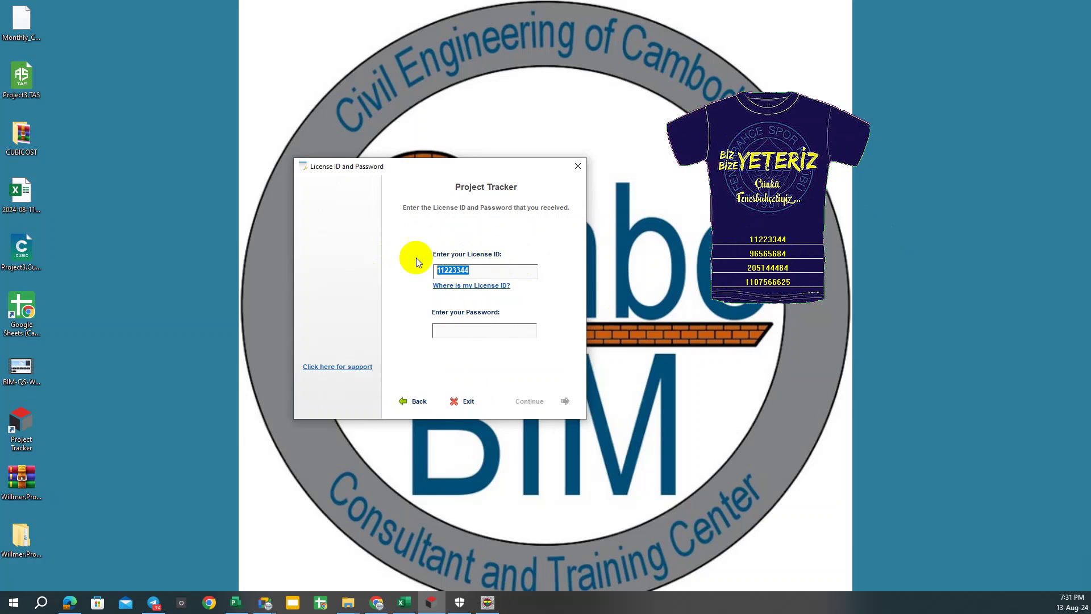
{"action": "left_click_drag", "start_coordinate": [749, 240], "coordinate": [788, 239]}
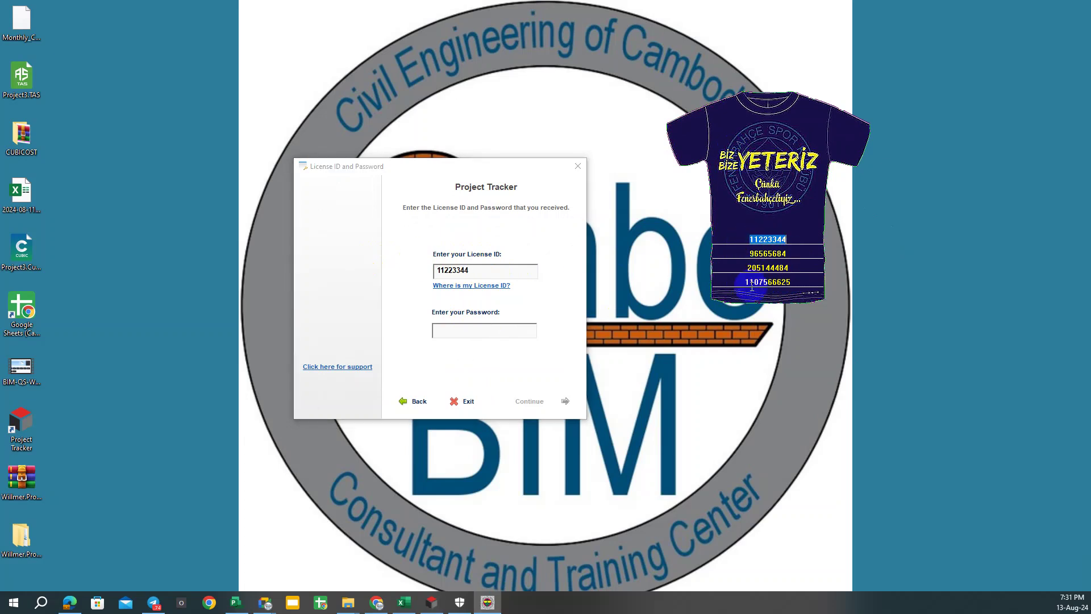
{"action": "left_click_drag", "start_coordinate": [742, 282], "coordinate": [796, 282]}
{"action": "right_click", "coordinate": [771, 285]}
{"action": "left_click", "coordinate": [822, 316]}
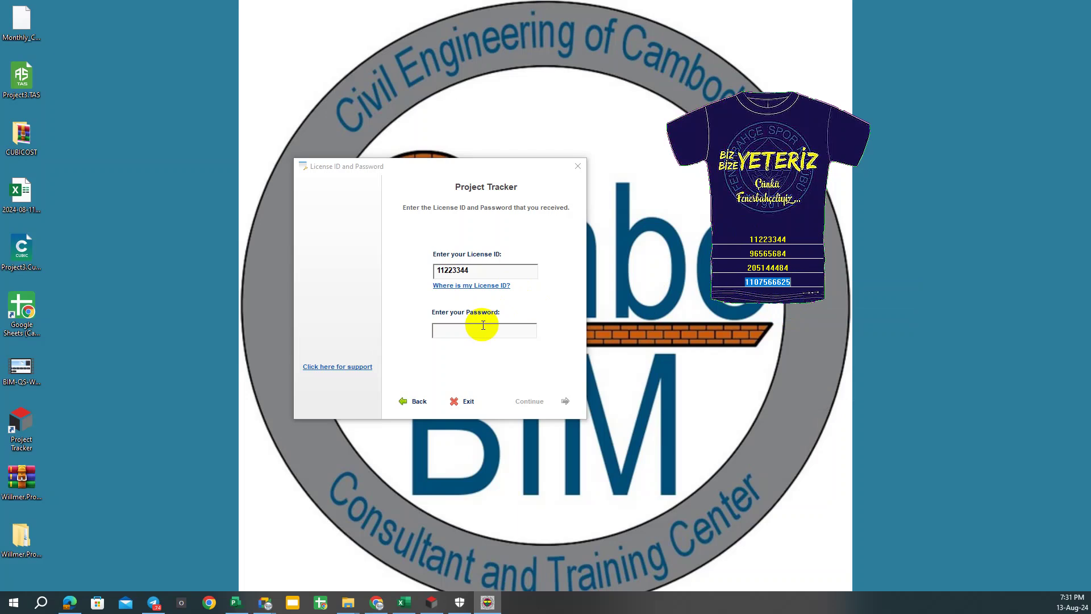
Paste the password into the Password field and submit the licence details.
{"action": "left_click", "coordinate": [464, 329]}
{"action": "right_click", "coordinate": [464, 329]}
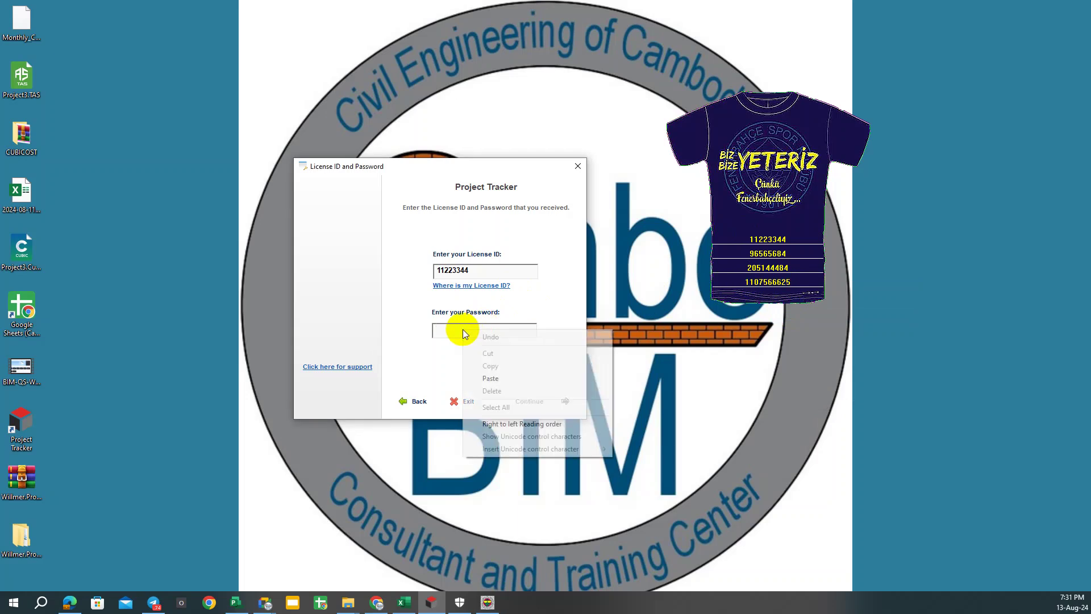
{"action": "left_click", "coordinate": [497, 378]}
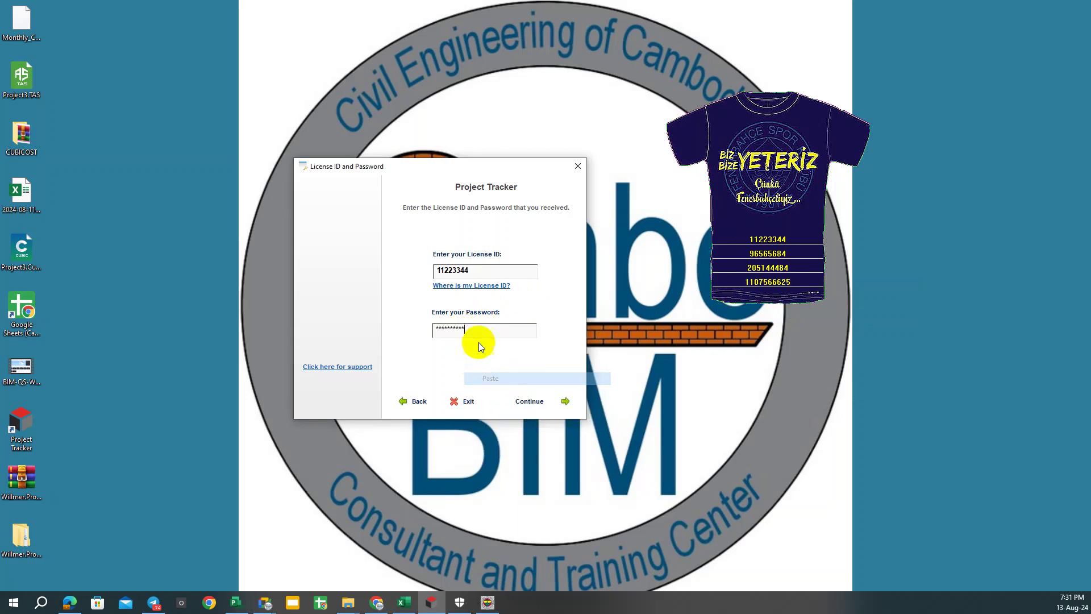
{"action": "left_click", "coordinate": [540, 402]}
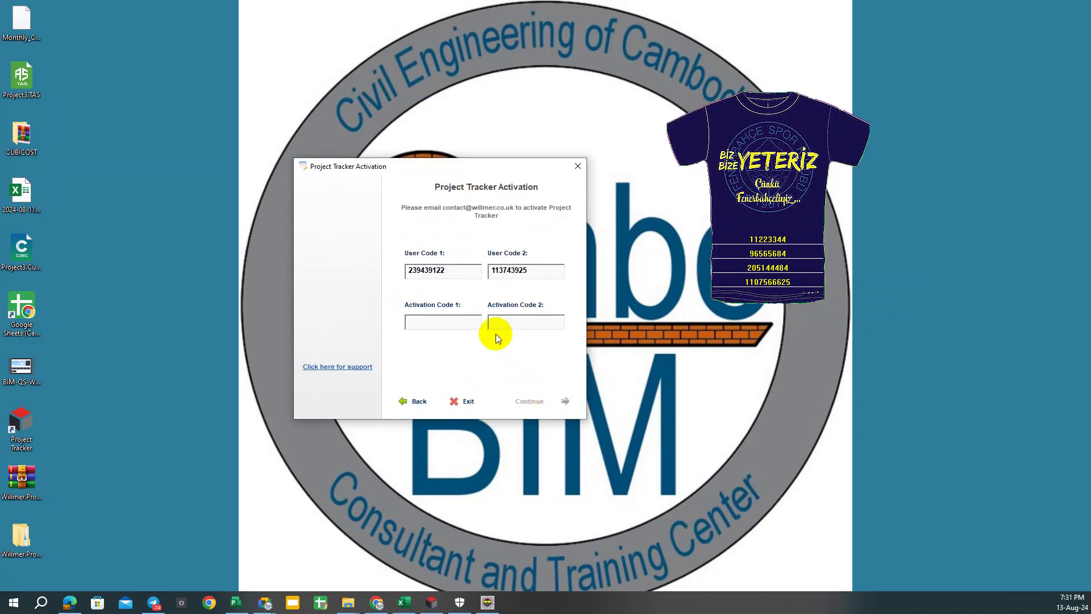
Generate a code from User Code 2 and paste it into Activation Code 2.
{"action": "left_click_drag", "start_coordinate": [540, 271], "coordinate": [441, 243]}
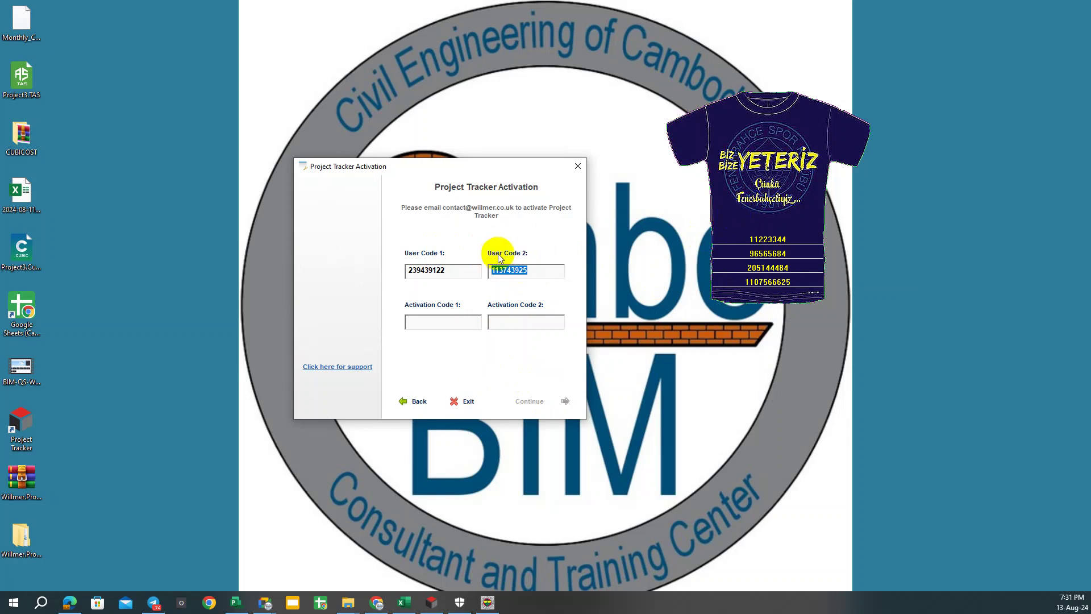
{"action": "right_click", "coordinate": [516, 274]}
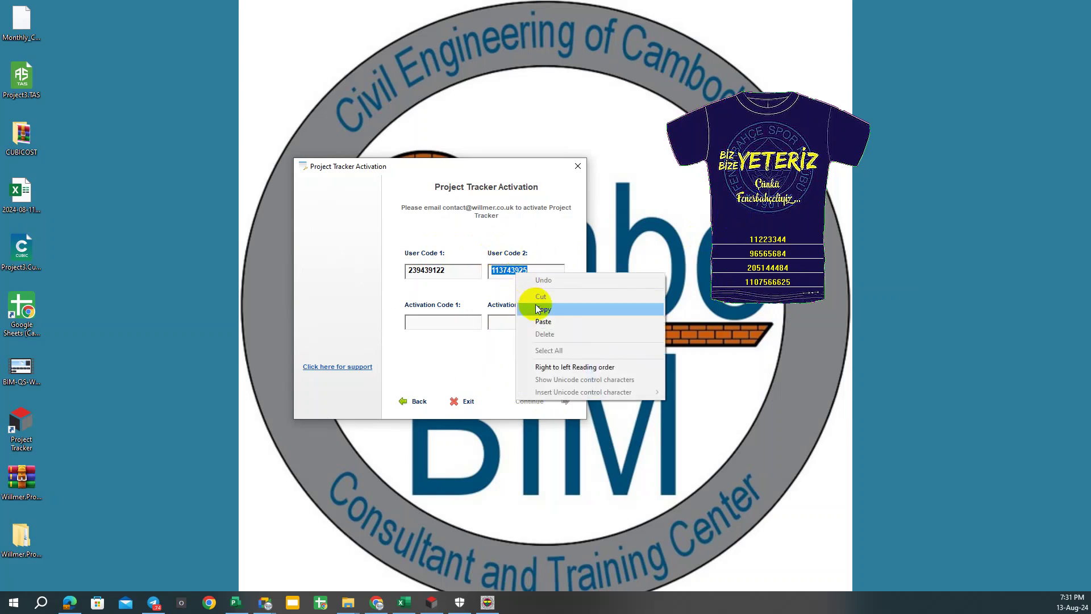
{"action": "left_click", "coordinate": [555, 310]}
{"action": "left_click_drag", "start_coordinate": [814, 251], "coordinate": [743, 253]}
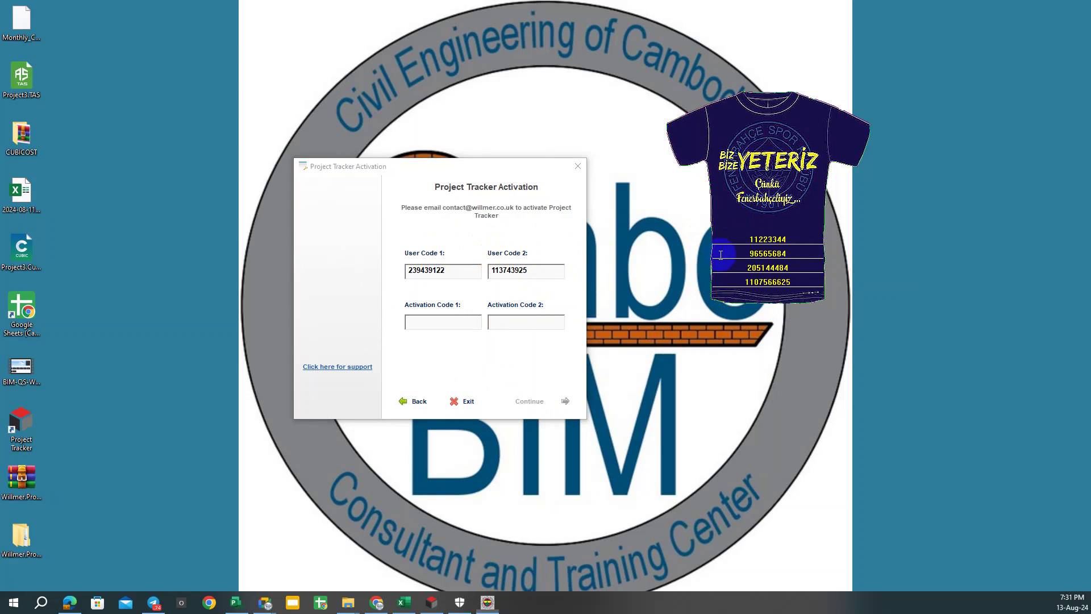
{"action": "right_click", "coordinate": [758, 255]}
{"action": "left_click", "coordinate": [802, 300]}
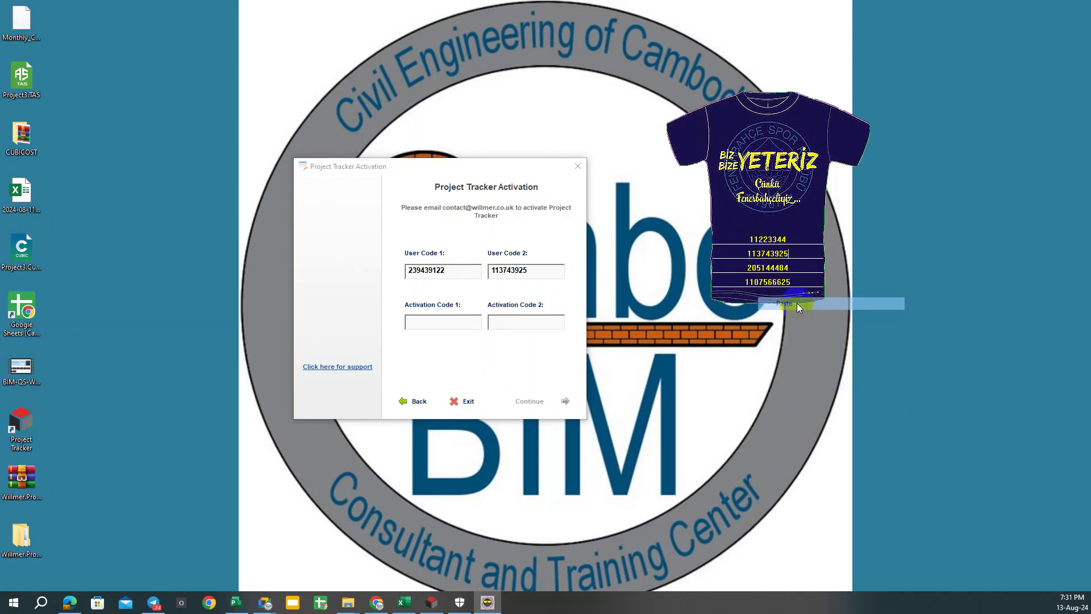
{"action": "double_click", "coordinate": [792, 267]}
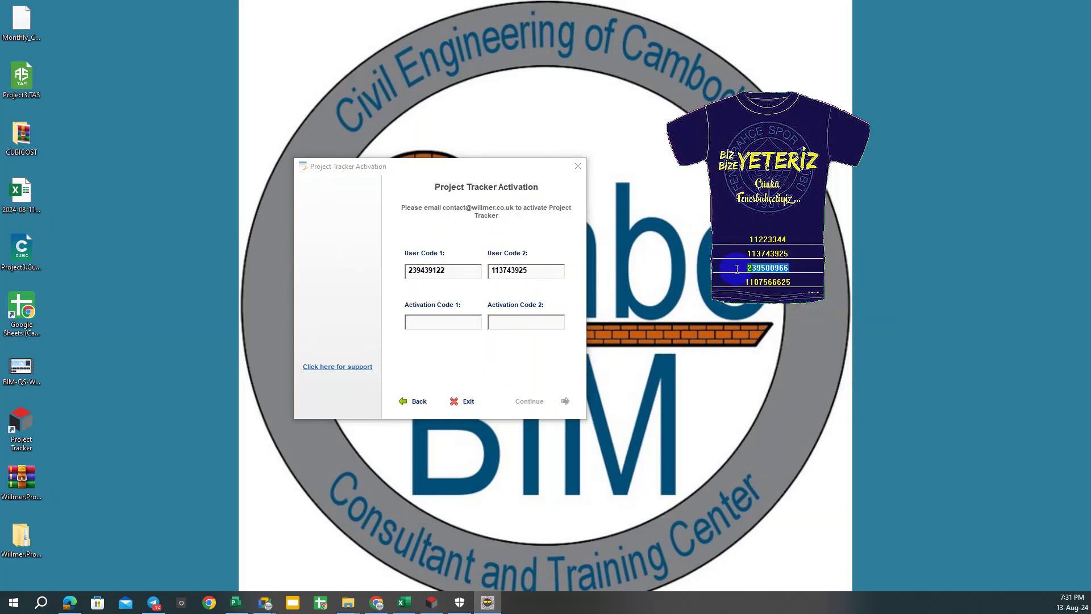
{"action": "right_click", "coordinate": [776, 268]}
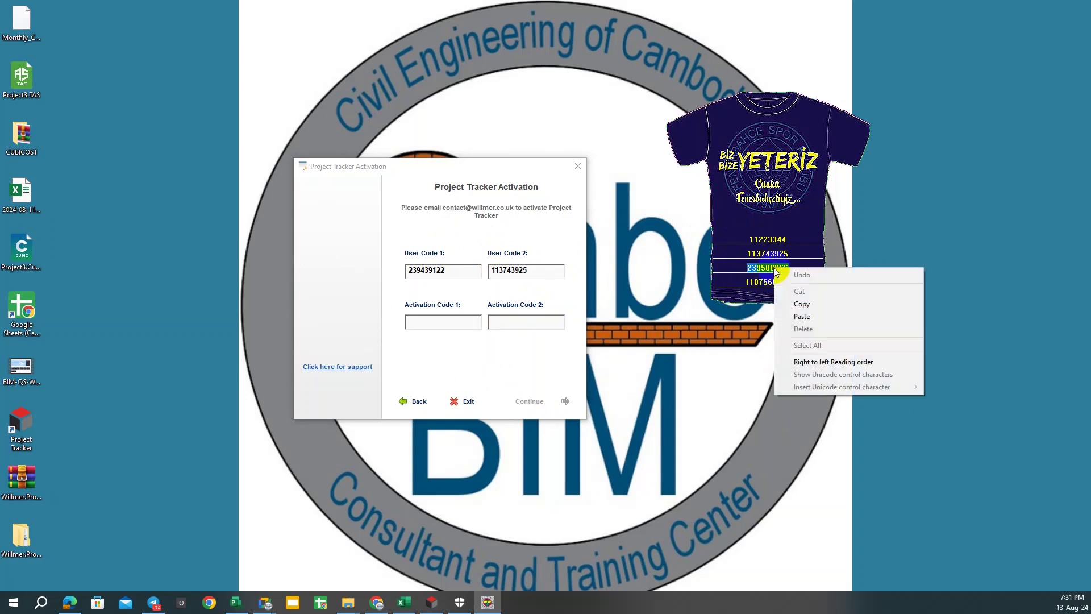
{"action": "left_click", "coordinate": [782, 301]}
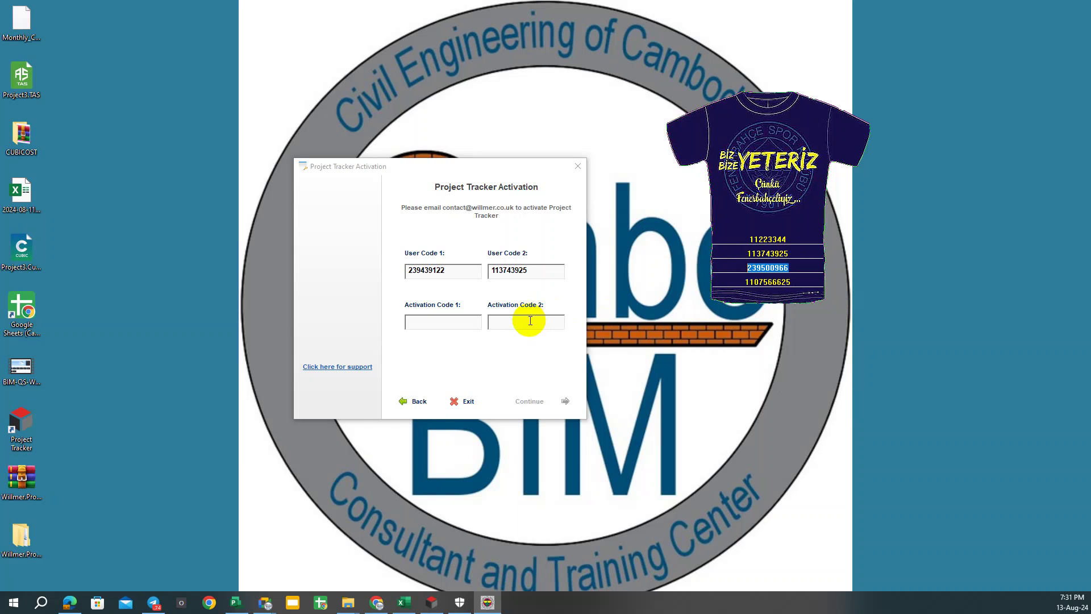
{"action": "right_click", "coordinate": [530, 321]}
{"action": "left_click", "coordinate": [554, 368]}
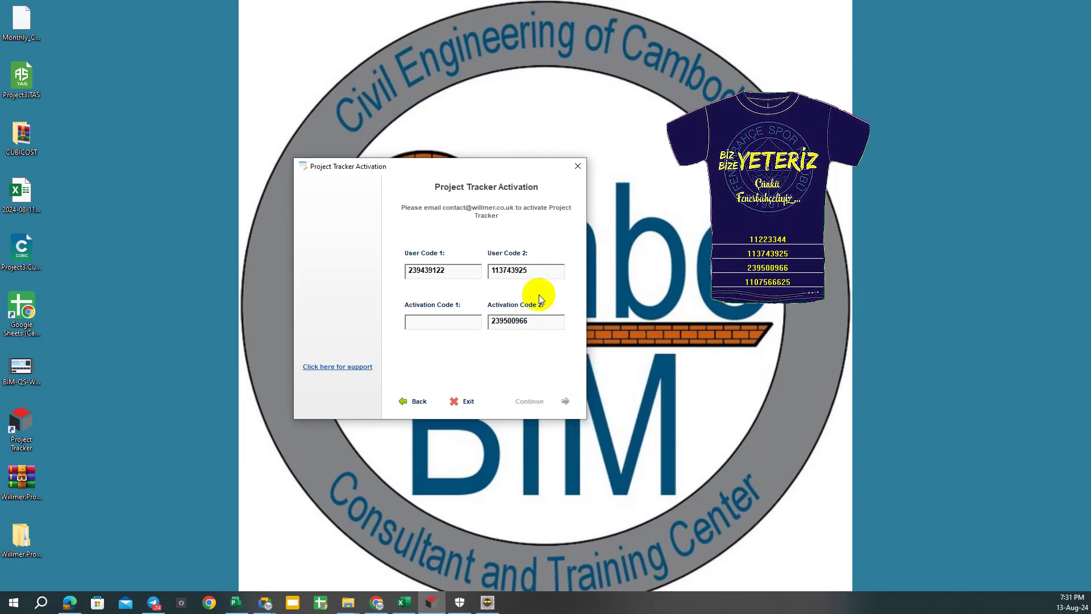
Paste User Code 1 into the key generator's first code line.
{"action": "left_click_drag", "start_coordinate": [446, 271], "coordinate": [402, 268]}
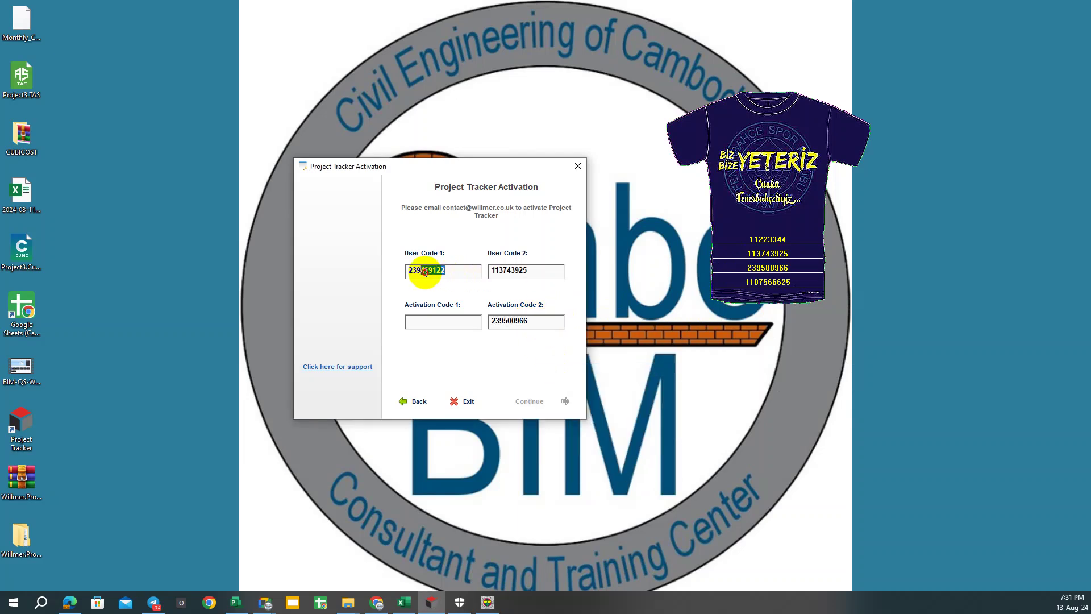
{"action": "right_click", "coordinate": [421, 272]}
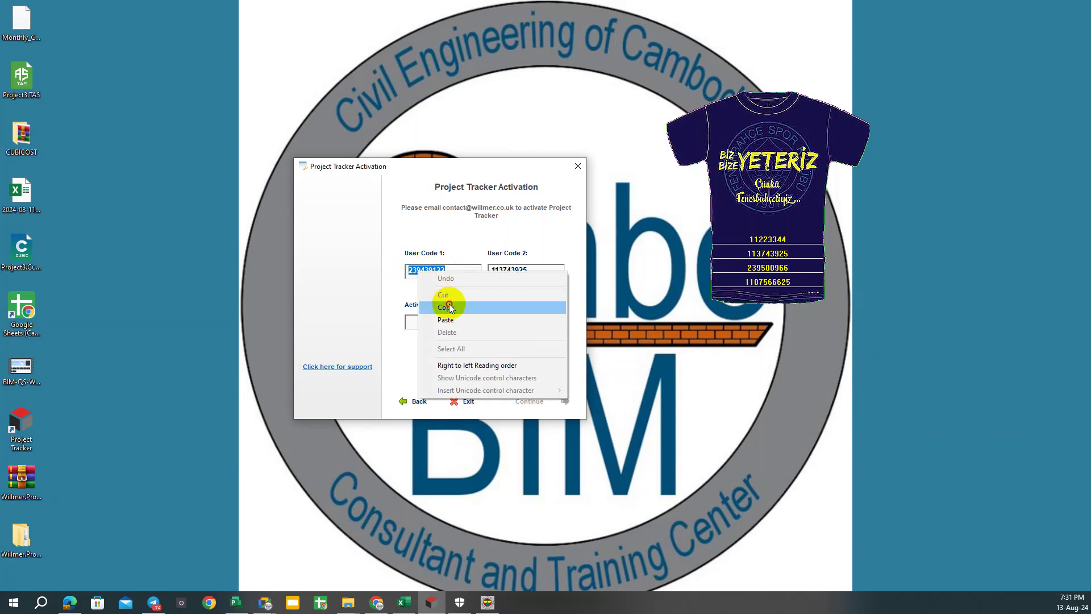
{"action": "left_click", "coordinate": [447, 304]}
{"action": "left_click_drag", "start_coordinate": [787, 230], "coordinate": [741, 242]}
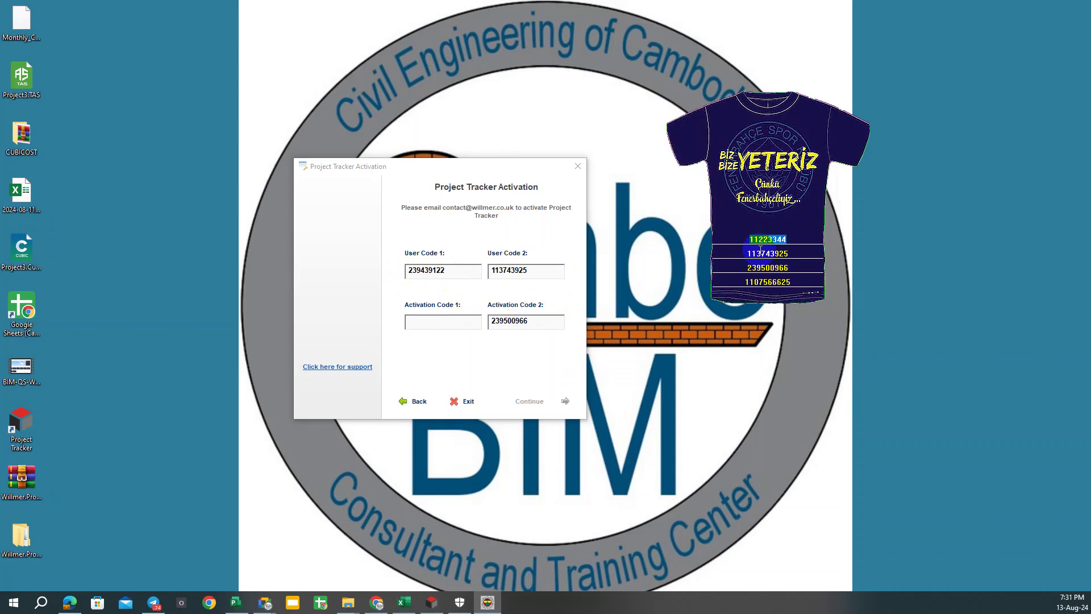
{"action": "left_click", "coordinate": [762, 234]}
{"action": "right_click", "coordinate": [762, 239]}
{"action": "left_click", "coordinate": [799, 274]}
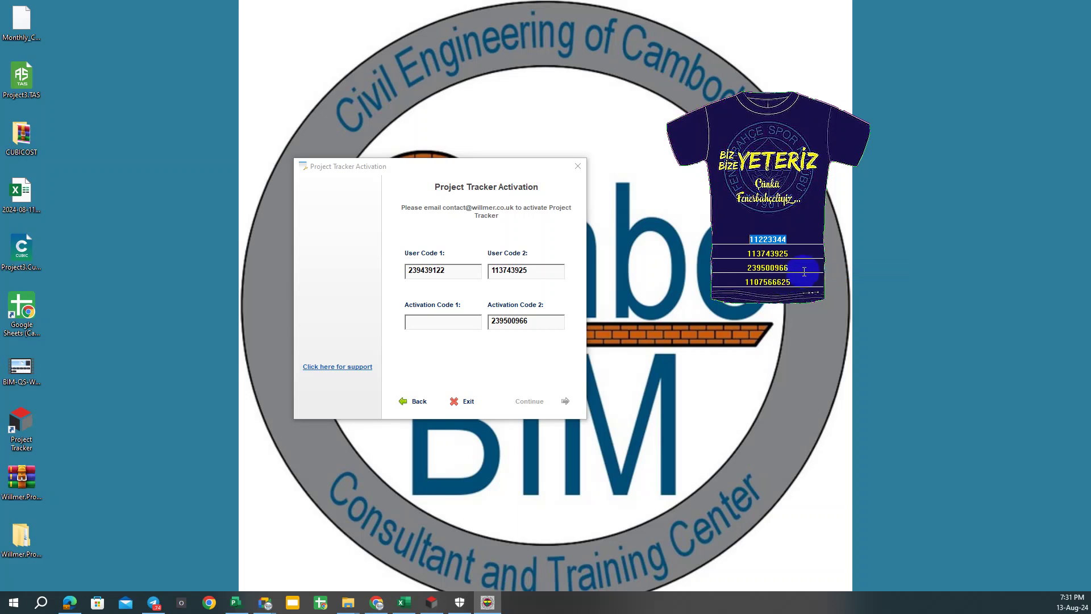
{"action": "left_click_drag", "start_coordinate": [802, 267], "coordinate": [722, 268]}
{"action": "double_click", "coordinate": [420, 270]}
{"action": "right_click", "coordinate": [435, 270]}
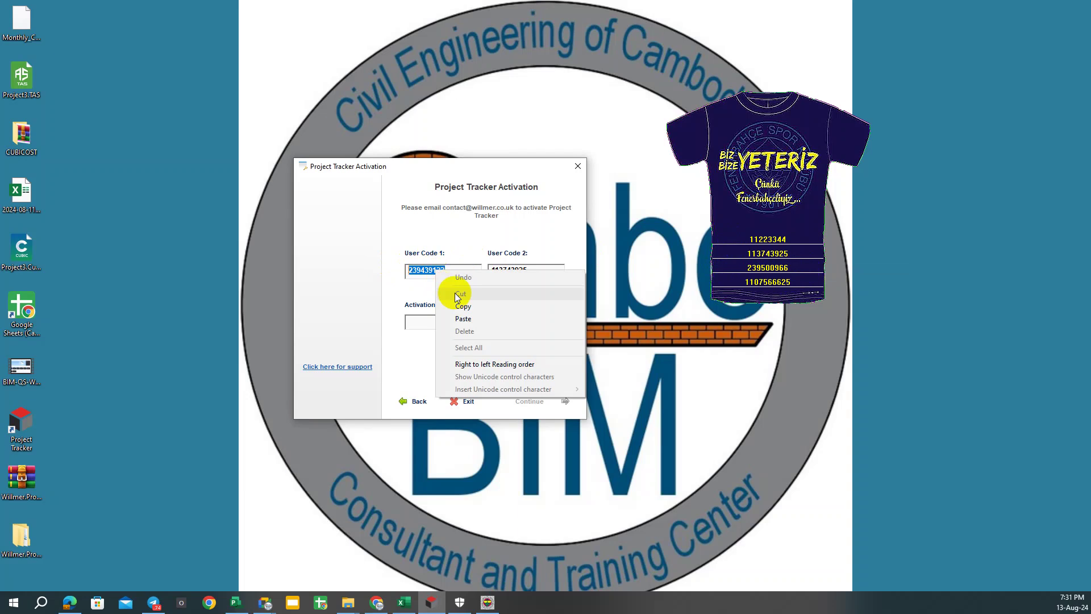
{"action": "left_click", "coordinate": [458, 316]}
{"action": "left_click", "coordinate": [761, 242]}
{"action": "left_click_drag", "start_coordinate": [761, 241], "coordinate": [785, 243]}
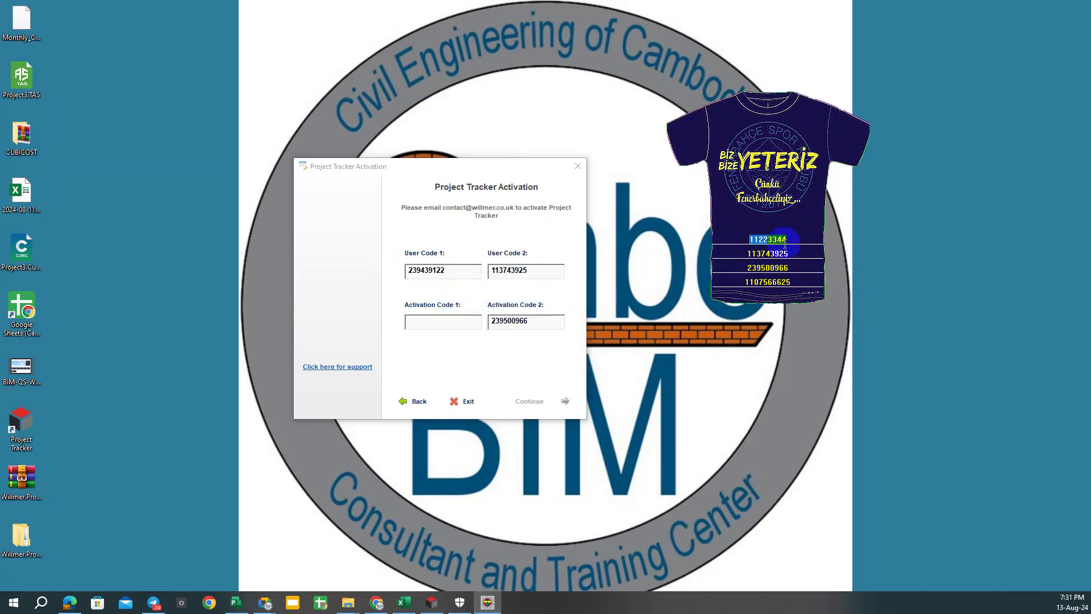
{"action": "right_click", "coordinate": [781, 241]}
{"action": "left_click", "coordinate": [803, 286]}
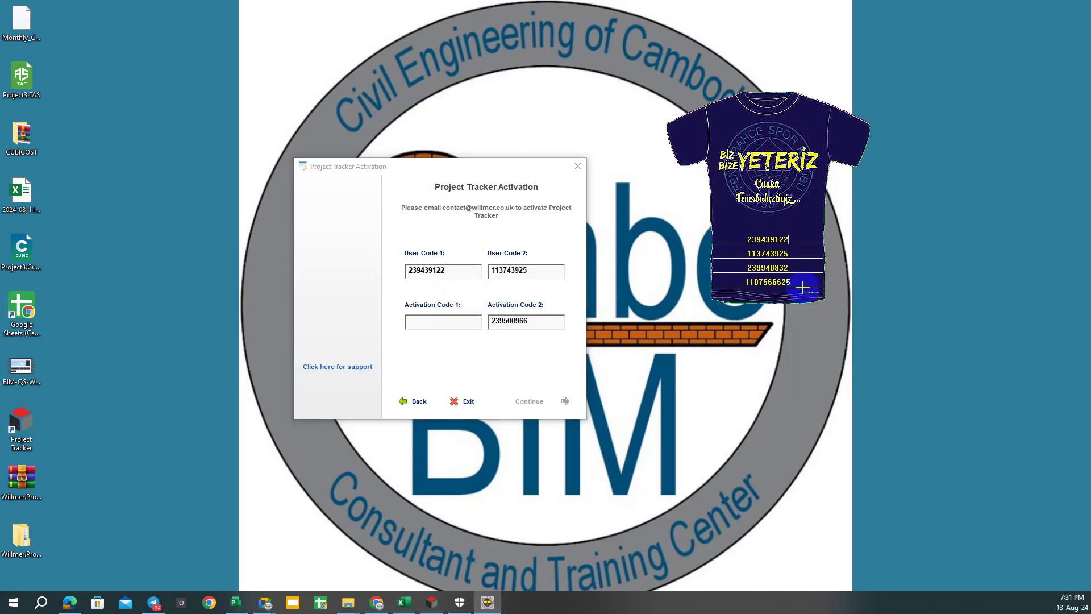
Put the generated code into Activation Code 1 and move the activation dialog aside.
{"action": "left_click_drag", "start_coordinate": [794, 269], "coordinate": [739, 264]}
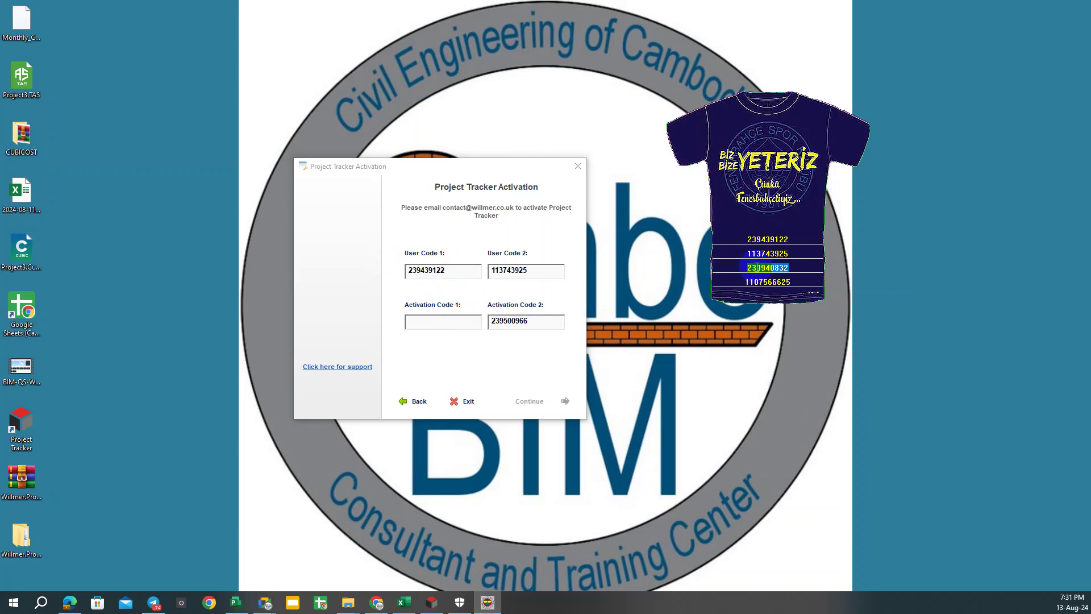
{"action": "right_click", "coordinate": [759, 267]}
{"action": "left_click", "coordinate": [777, 297]}
{"action": "left_click", "coordinate": [461, 320]}
{"action": "right_click", "coordinate": [460, 319]}
{"action": "left_click", "coordinate": [488, 367]}
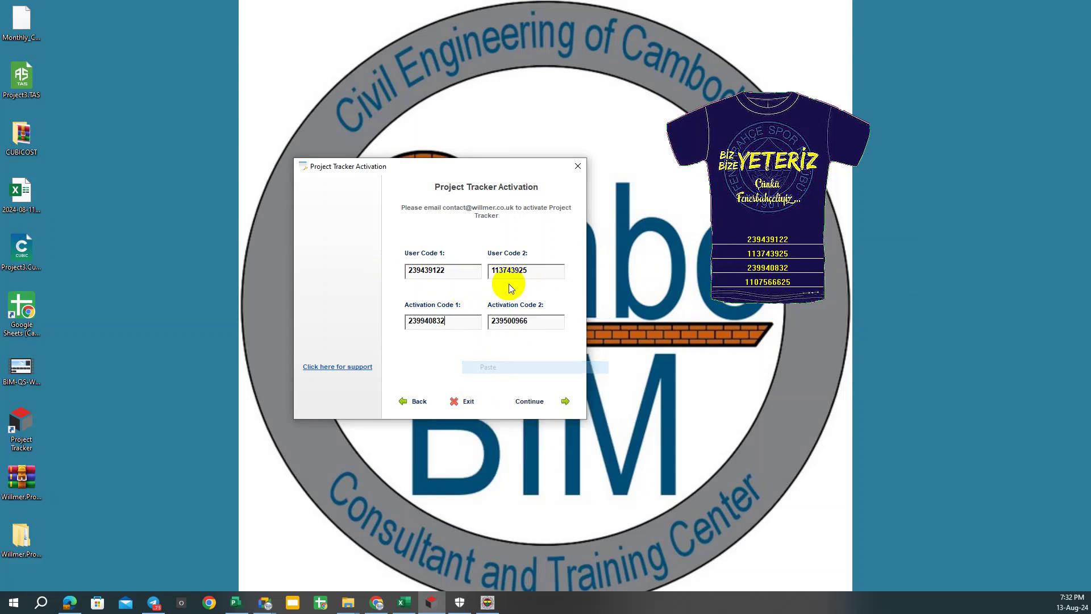
{"action": "left_click_drag", "start_coordinate": [484, 166], "coordinate": [487, 141]}
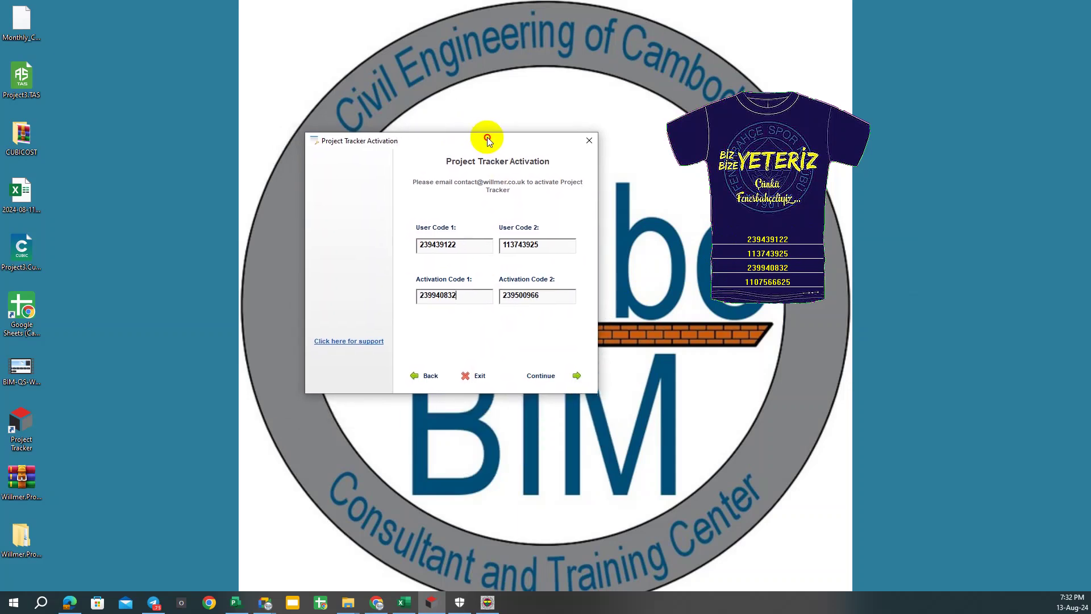
{"action": "left_click", "coordinate": [546, 381]}
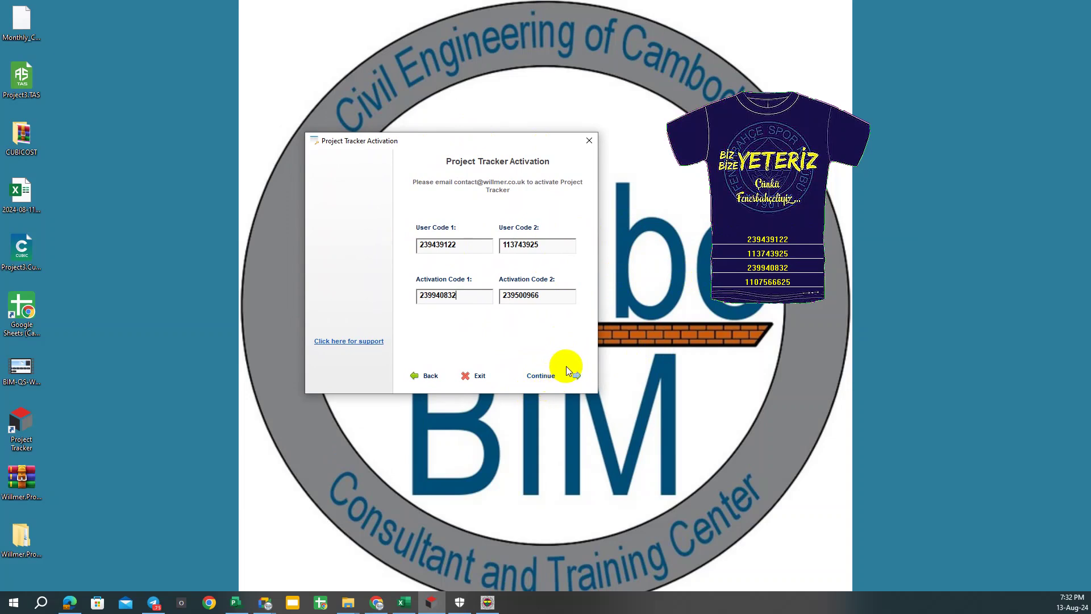
After the failed activation, go back and regenerate Activation Code 2 from the new User Code 2.
{"action": "left_click", "coordinate": [541, 375]}
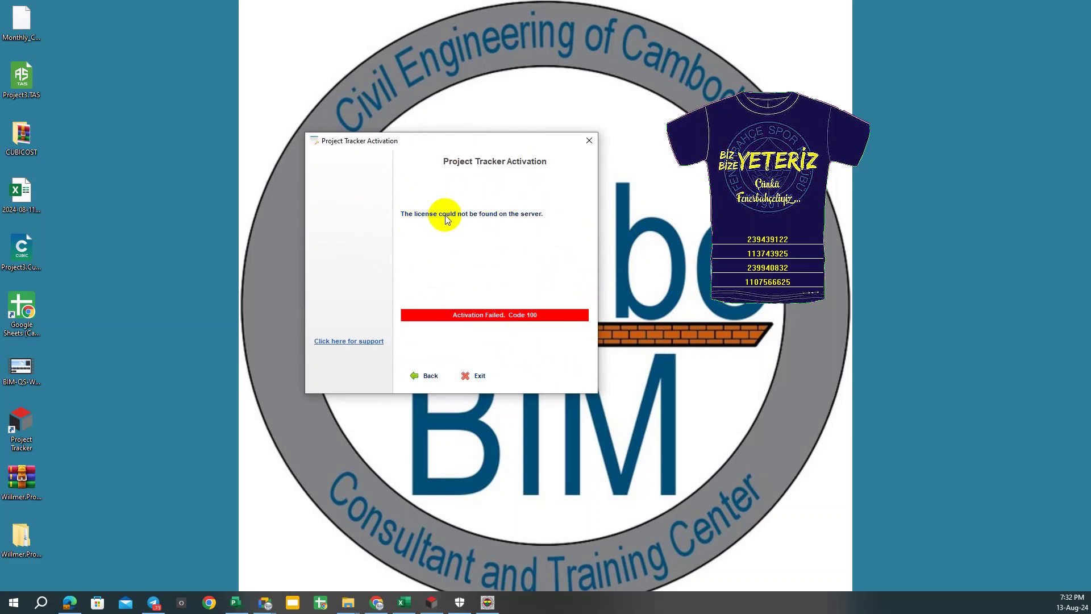
{"action": "left_click", "coordinate": [429, 374]}
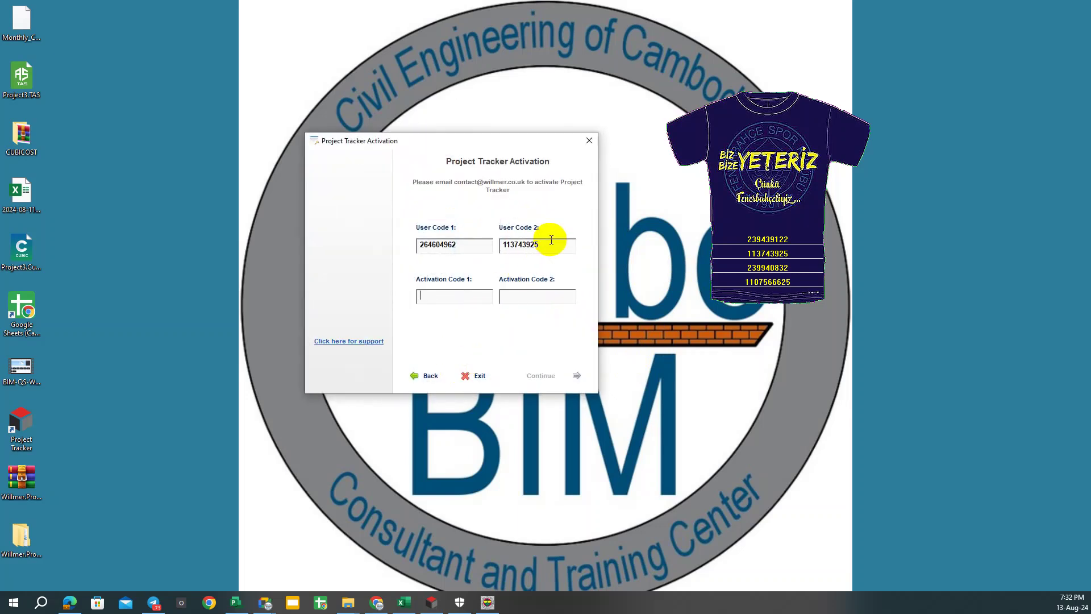
{"action": "left_click_drag", "start_coordinate": [542, 244], "coordinate": [492, 257]}
{"action": "right_click", "coordinate": [531, 241]}
{"action": "left_click", "coordinate": [548, 280]}
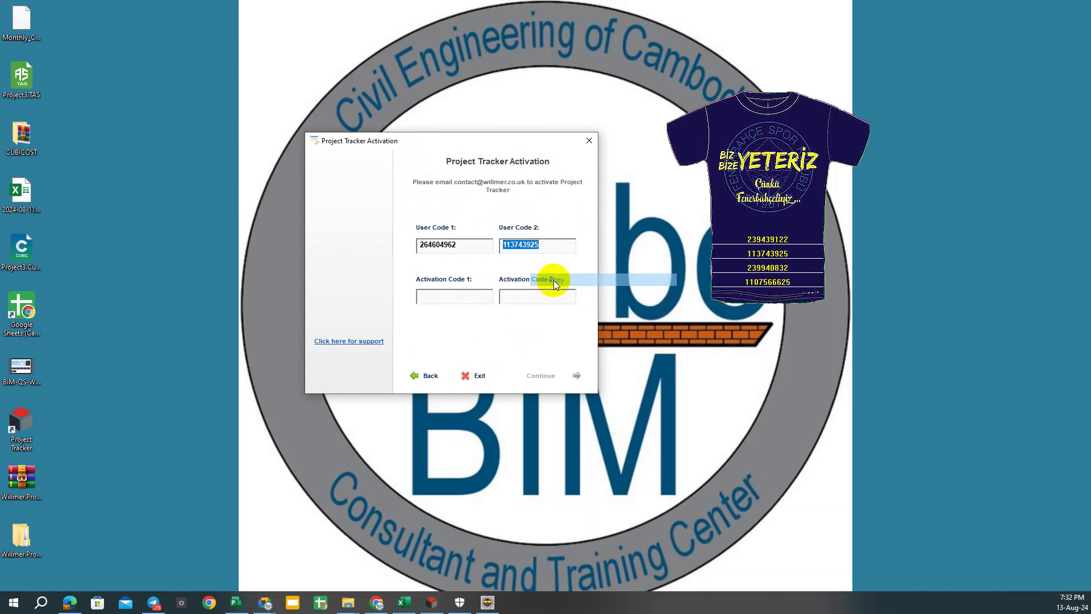
{"action": "mouse_move", "coordinate": [792, 250]}
{"action": "left_mouse_down"}
{"action": "mouse_move", "coordinate": [746, 254]}
{"action": "mouse_move", "coordinate": [742, 269]}
{"action": "left_mouse_up"}
{"action": "right_click", "coordinate": [768, 254]}
{"action": "left_click", "coordinate": [794, 306]}
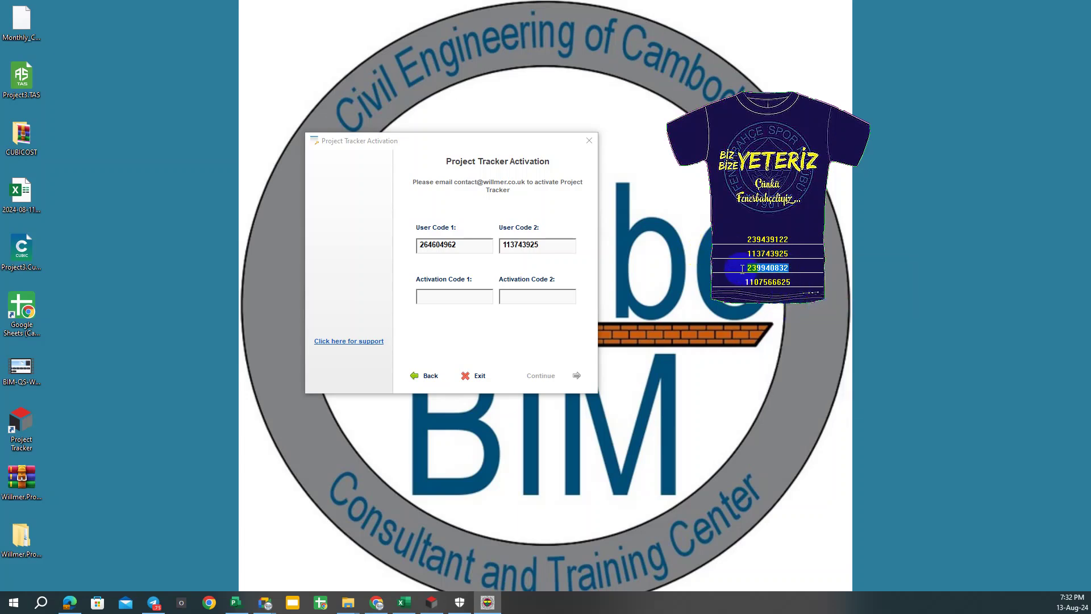
{"action": "right_click", "coordinate": [761, 269]}
{"action": "left_click", "coordinate": [784, 304]}
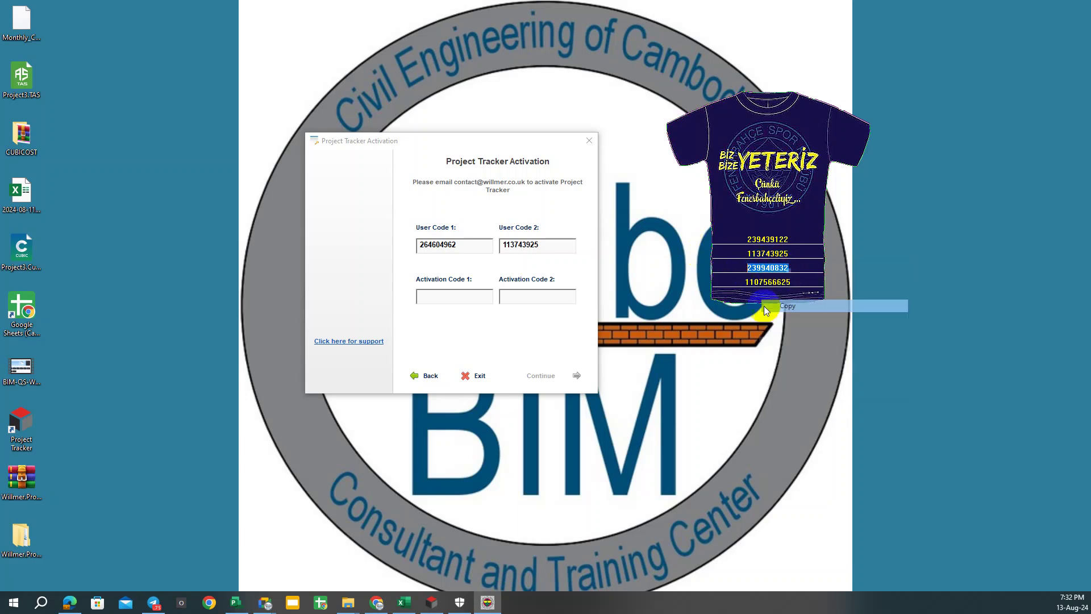
{"action": "right_click", "coordinate": [560, 303]}
{"action": "left_click", "coordinate": [585, 348]}
Regenerate Activation Code 1 from the new User Code 1 and paste it in.
{"action": "left_click_drag", "start_coordinate": [478, 245], "coordinate": [341, 228]}
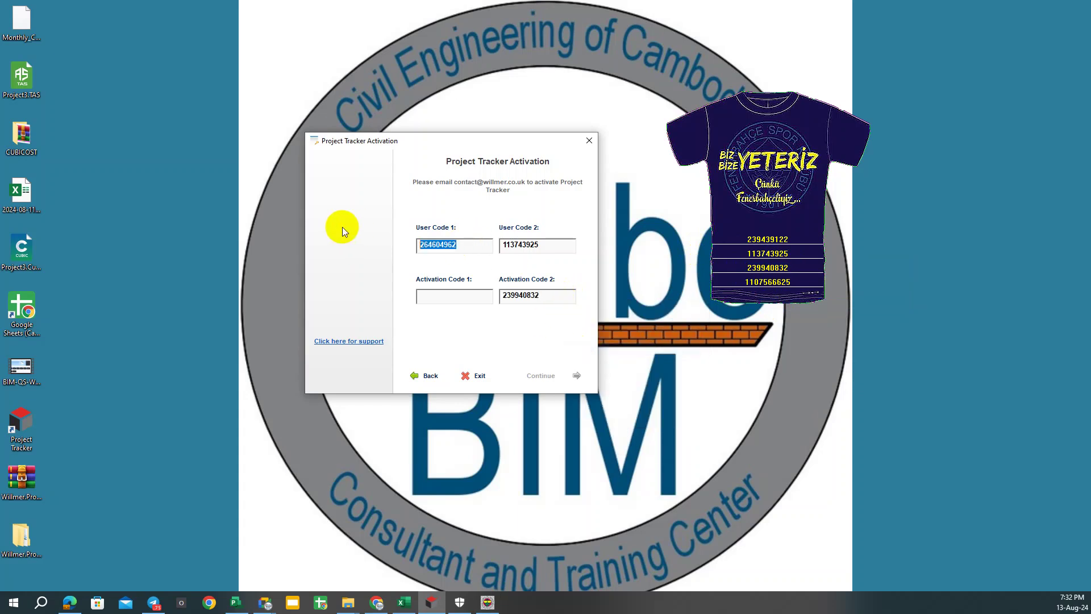
{"action": "right_click", "coordinate": [424, 245]}
{"action": "left_click", "coordinate": [446, 282]}
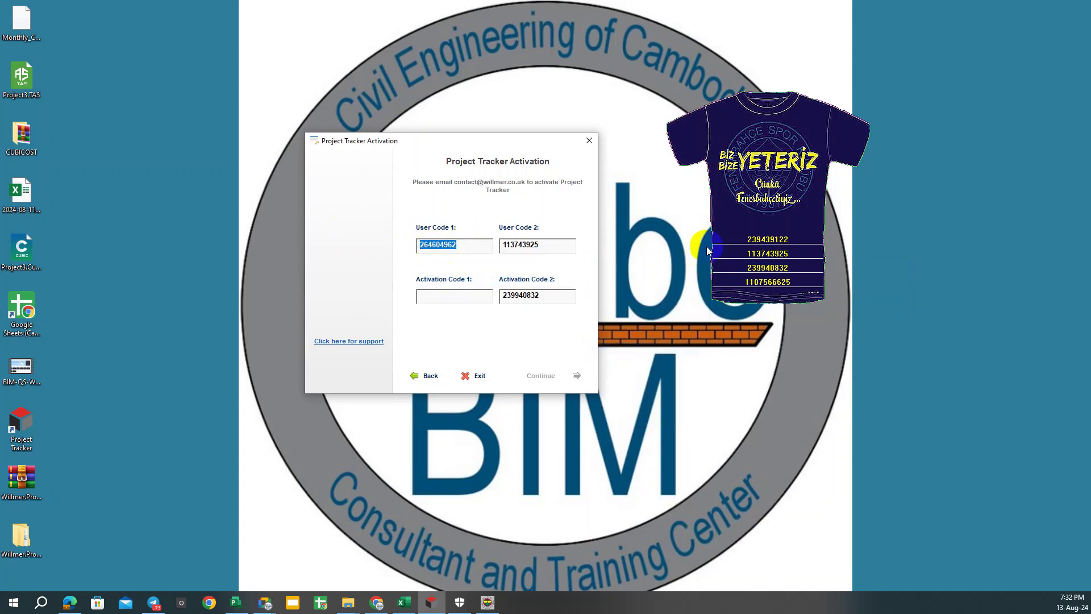
{"action": "left_click_drag", "start_coordinate": [795, 239], "coordinate": [733, 238]}
{"action": "right_click", "coordinate": [762, 237]}
{"action": "left_click", "coordinate": [803, 288]}
{"action": "left_click_drag", "start_coordinate": [794, 267], "coordinate": [745, 267]}
{"action": "right_click", "coordinate": [758, 266]}
{"action": "left_click", "coordinate": [792, 307]}
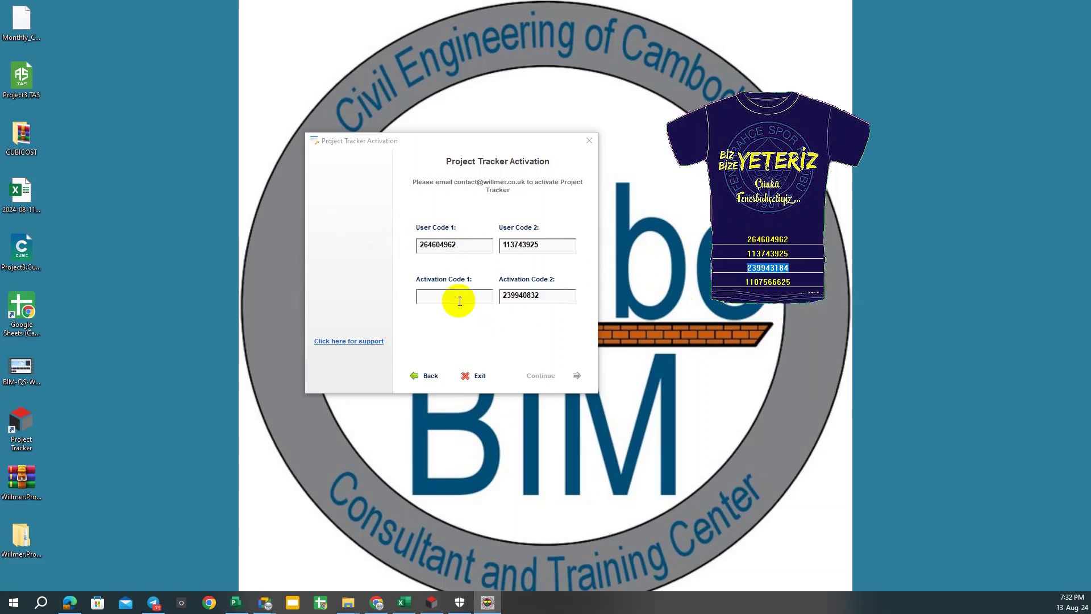
{"action": "left_click", "coordinate": [455, 297]}
{"action": "right_click", "coordinate": [452, 296]}
{"action": "left_click", "coordinate": [476, 346]}
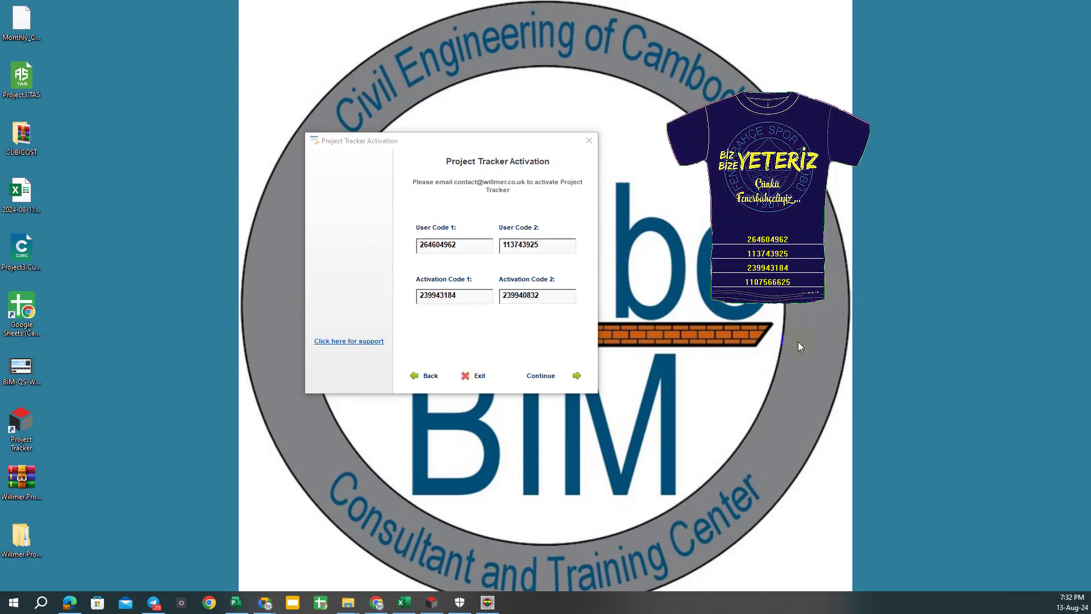
Submit the new activation codes, confirm the success message and close the activation dialog.
{"action": "left_click", "coordinate": [536, 374]}
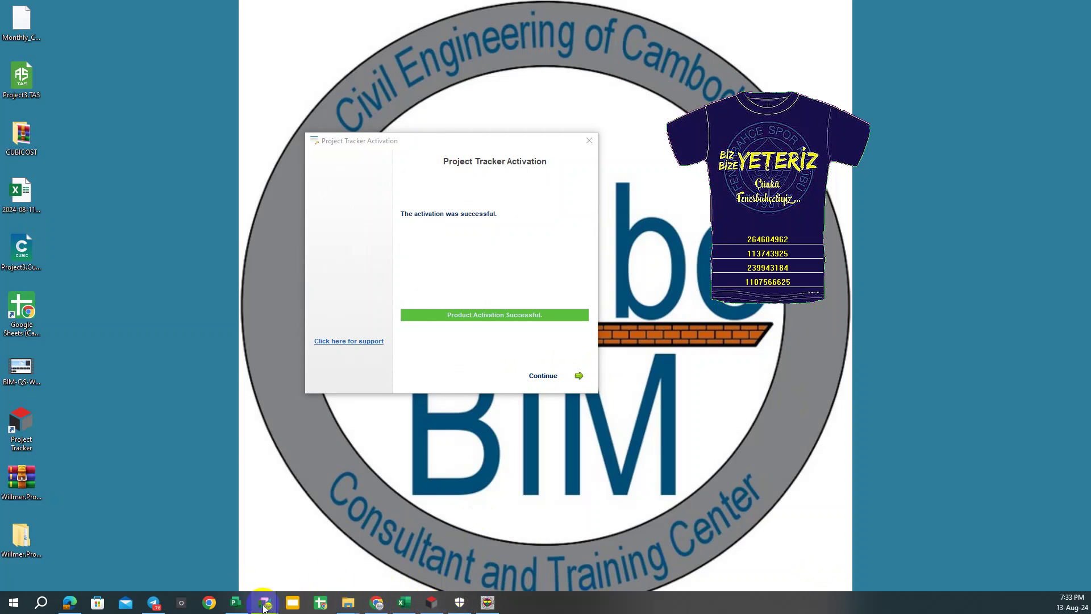
{"action": "left_click", "coordinate": [914, 499]}
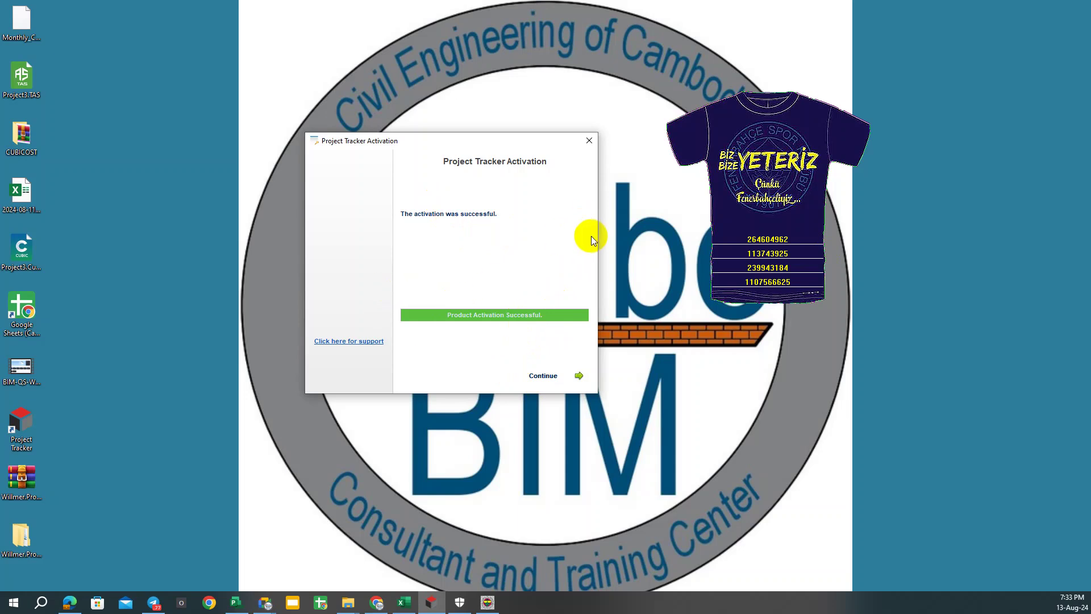
{"action": "left_click_drag", "start_coordinate": [524, 138], "coordinate": [559, 128]}
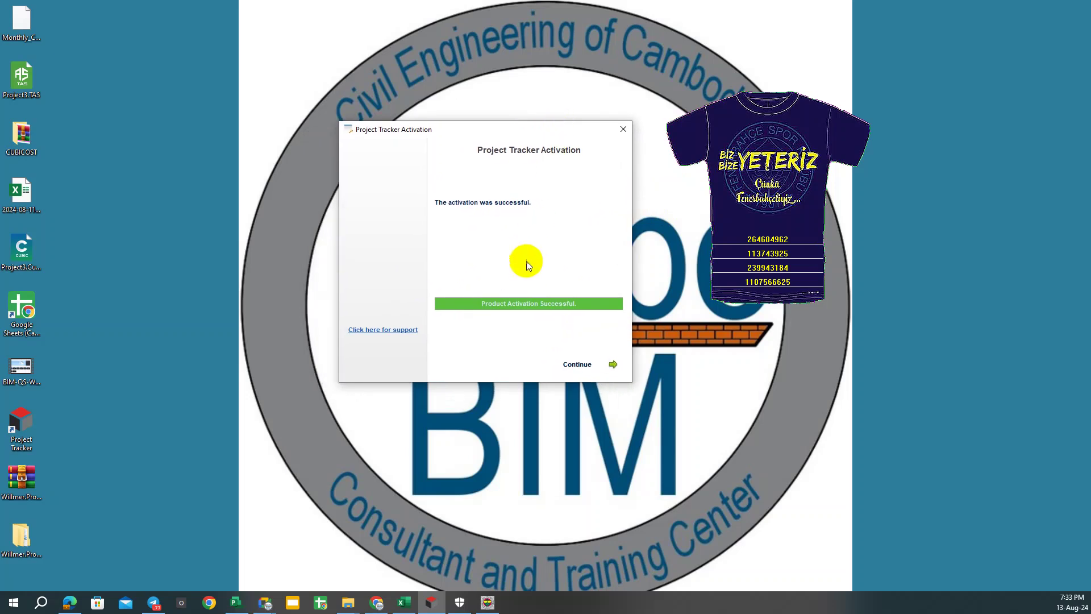
{"action": "left_click", "coordinate": [585, 364]}
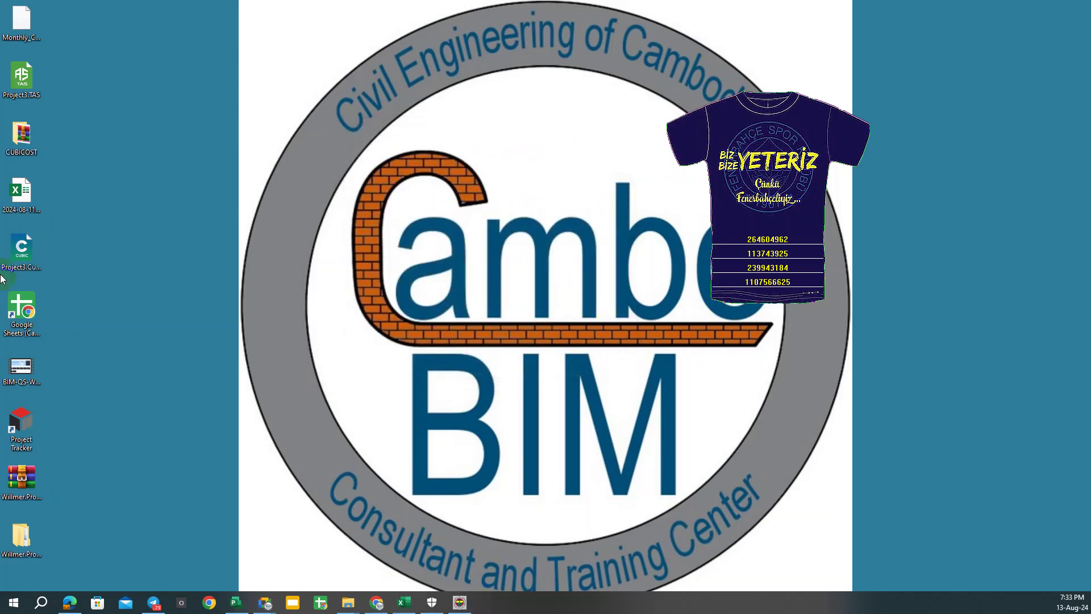
Launch the licensed Project Tracker, close the key generator, and open the Help FAQ link.
{"action": "double_click", "coordinate": [29, 427]}
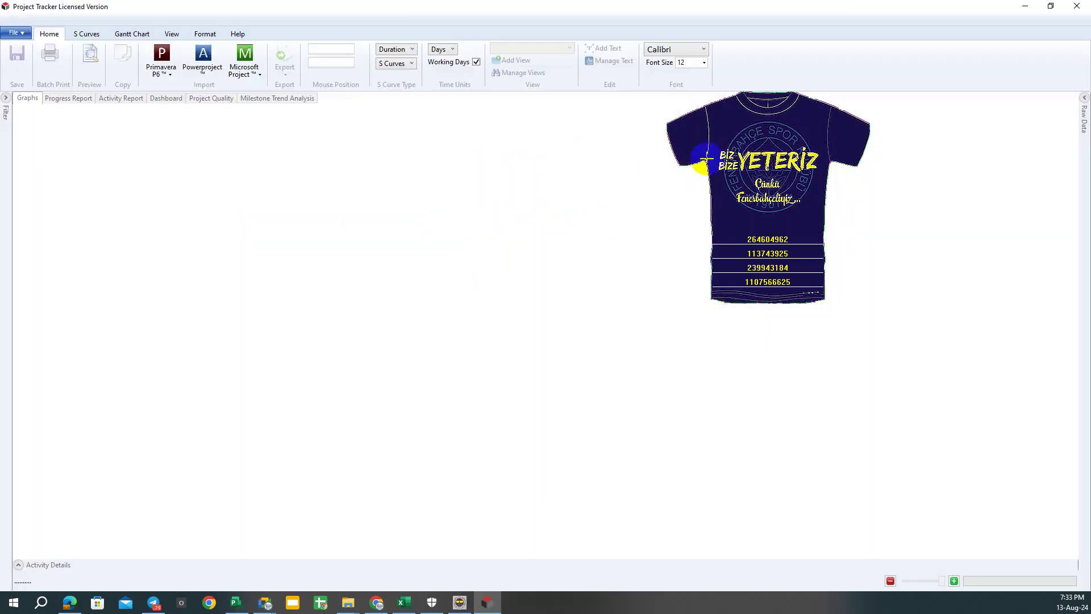
{"action": "right_click", "coordinate": [457, 606]}
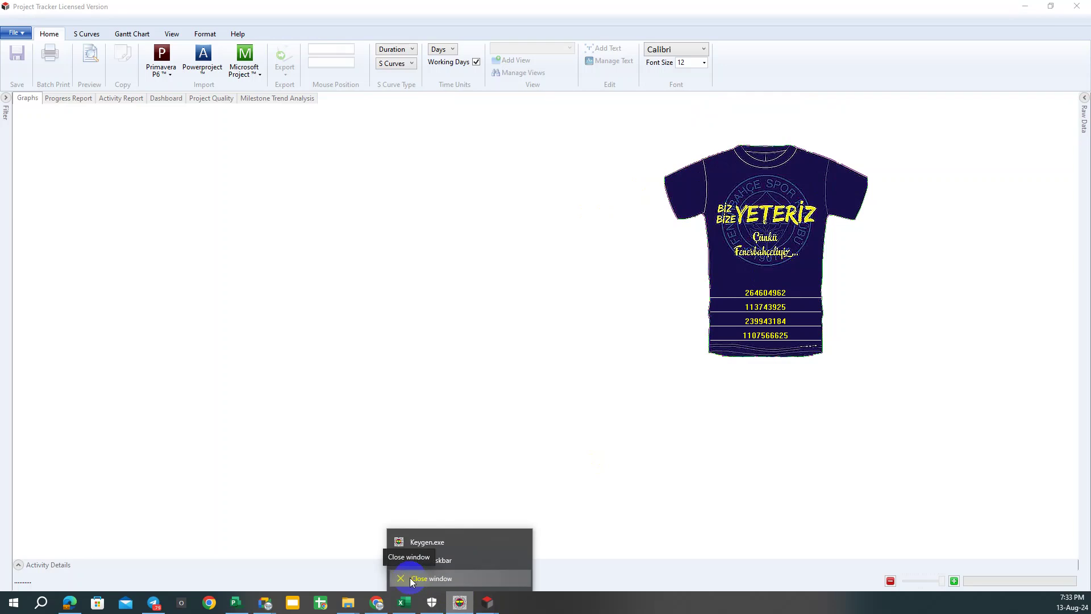
{"action": "left_click", "coordinate": [411, 577]}
{"action": "left_click", "coordinate": [238, 34]}
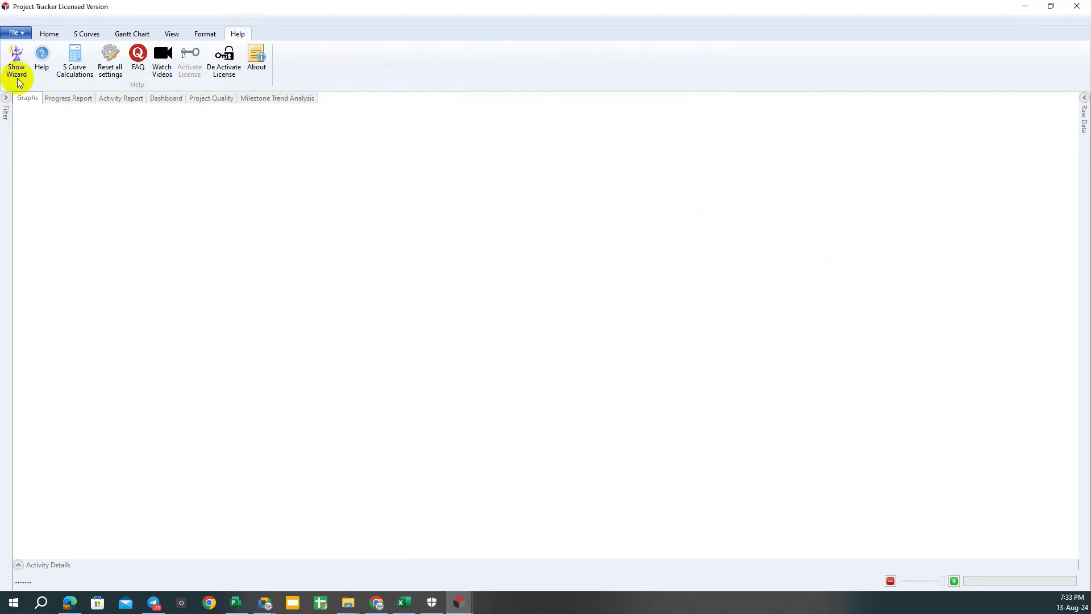
{"action": "left_click", "coordinate": [138, 59]}
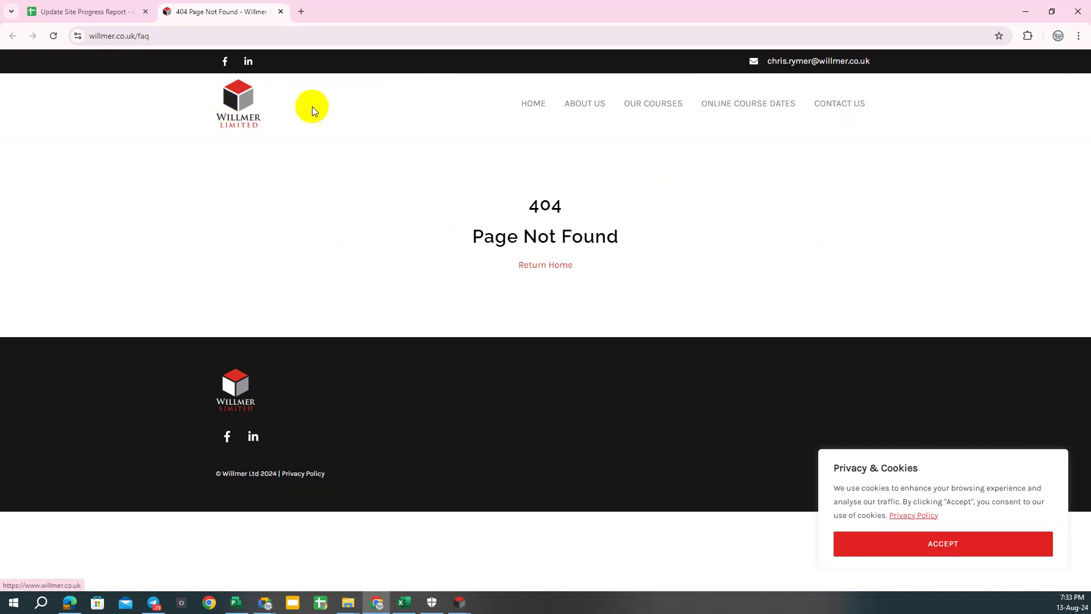
Go to the Willmer home page, accept the cookie notice and browse down the site.
{"action": "left_click", "coordinate": [781, 67]}
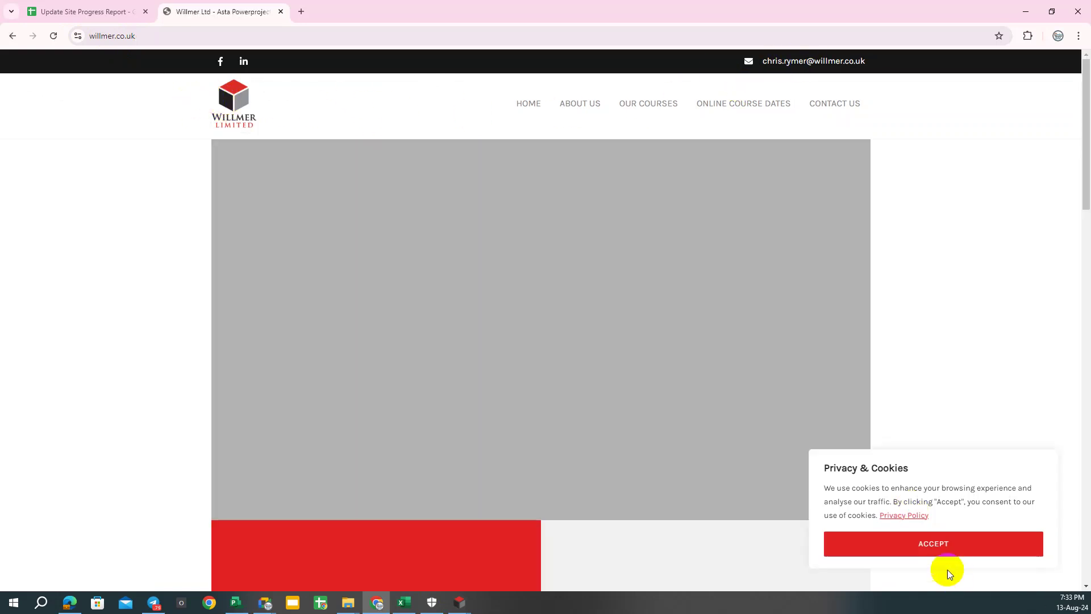
{"action": "left_click", "coordinate": [935, 556]}
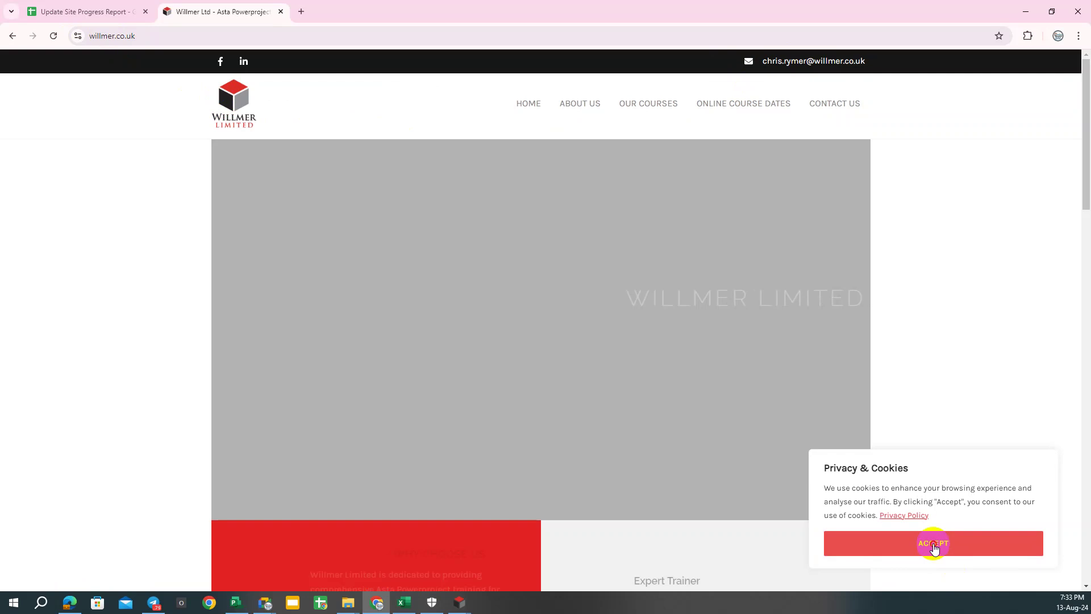
{"action": "scroll", "coordinate": [312, 433], "scroll_direction": "down", "scroll_amount": 3}
{"action": "scroll", "coordinate": [292, 424], "scroll_direction": "down", "scroll_amount": 4}
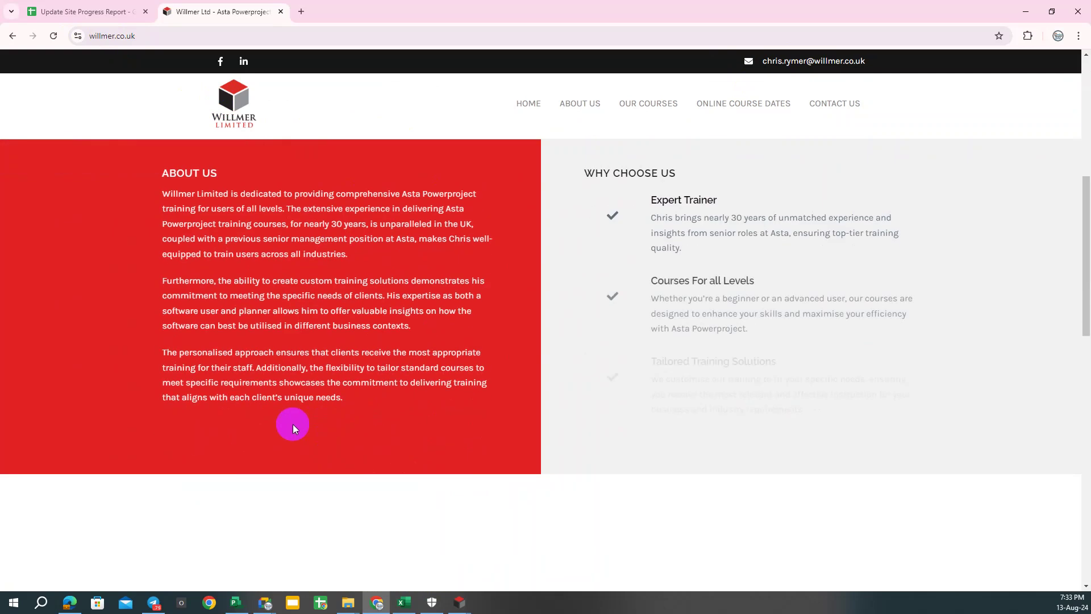
{"action": "scroll", "coordinate": [294, 424], "scroll_direction": "down", "scroll_amount": 4}
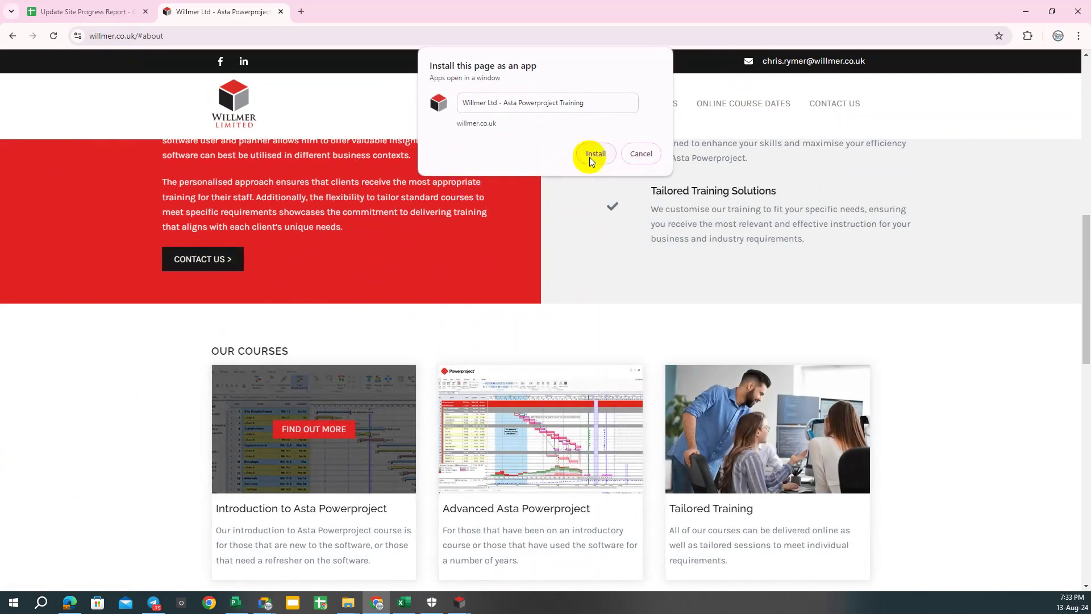
{"action": "left_click", "coordinate": [594, 154]}
{"action": "scroll", "coordinate": [222, 510], "scroll_direction": "down", "scroll_amount": 3}
{"action": "scroll", "coordinate": [223, 510], "scroll_direction": "down", "scroll_amount": 3}
{"action": "scroll", "coordinate": [237, 510], "scroll_direction": "down", "scroll_amount": 3}
{"action": "scroll", "coordinate": [237, 511], "scroll_direction": "down", "scroll_amount": 5}
{"action": "scroll", "coordinate": [285, 512], "scroll_direction": "down", "scroll_amount": 3}
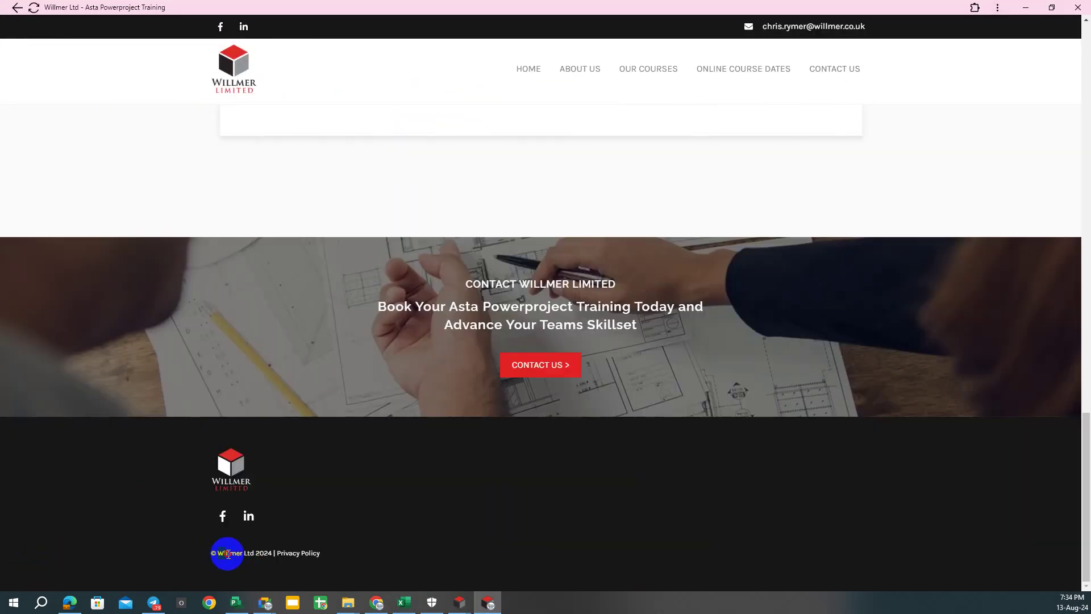
{"action": "left_click_drag", "start_coordinate": [217, 555], "coordinate": [279, 556]}
{"action": "scroll", "coordinate": [472, 560], "scroll_direction": "up", "scroll_amount": 2}
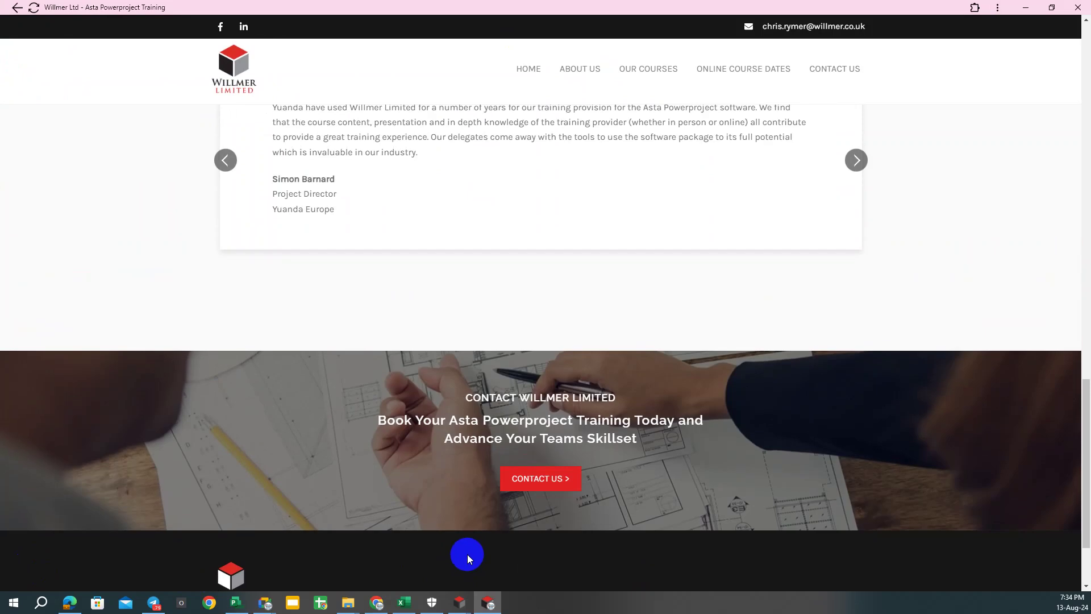
{"action": "scroll", "coordinate": [467, 559], "scroll_direction": "down", "scroll_amount": 2}
{"action": "scroll", "coordinate": [449, 560], "scroll_direction": "up", "scroll_amount": 4}
{"action": "scroll", "coordinate": [467, 546], "scroll_direction": "up", "scroll_amount": 4}
{"action": "scroll", "coordinate": [476, 528], "scroll_direction": "up", "scroll_amount": 4}
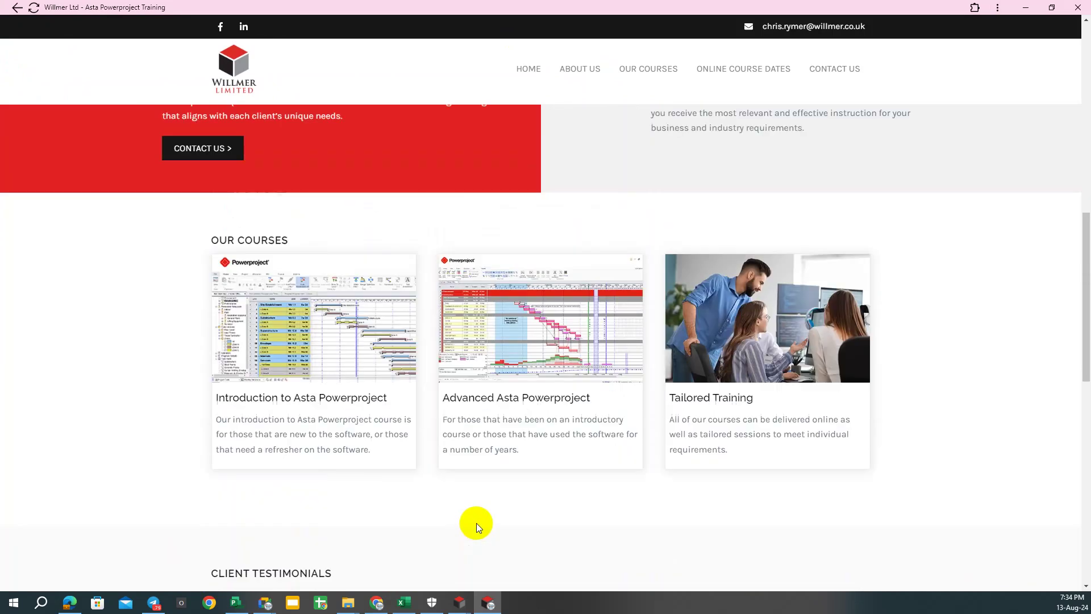
{"action": "scroll", "coordinate": [476, 526], "scroll_direction": "up", "scroll_amount": 1}
{"action": "scroll", "coordinate": [476, 521], "scroll_direction": "up", "scroll_amount": 2}
{"action": "scroll", "coordinate": [475, 519], "scroll_direction": "up", "scroll_amount": 3}
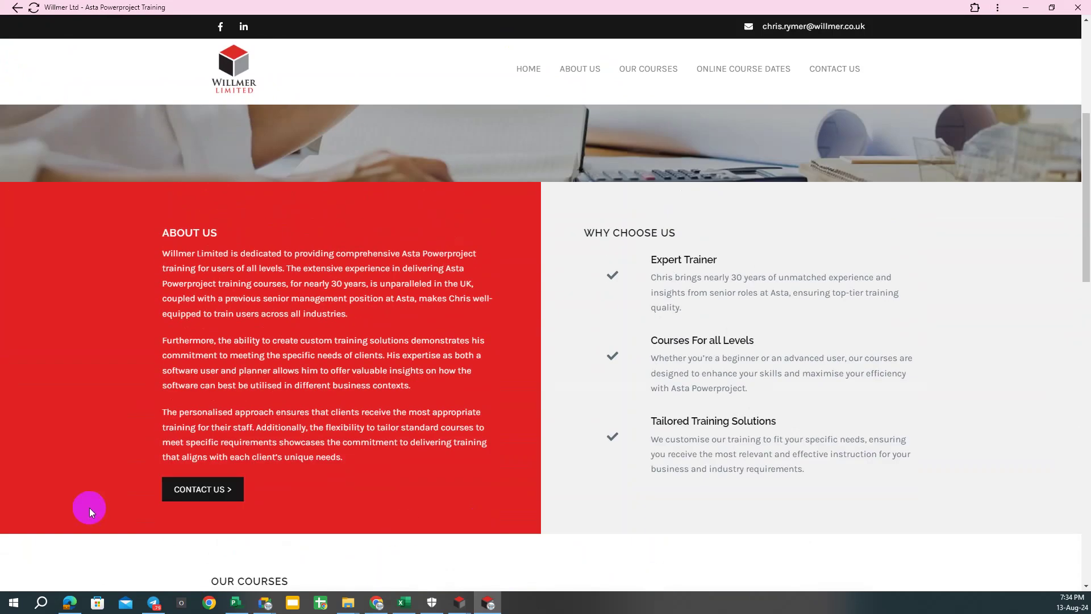
{"action": "scroll", "coordinate": [162, 464], "scroll_direction": "up", "scroll_amount": 2}
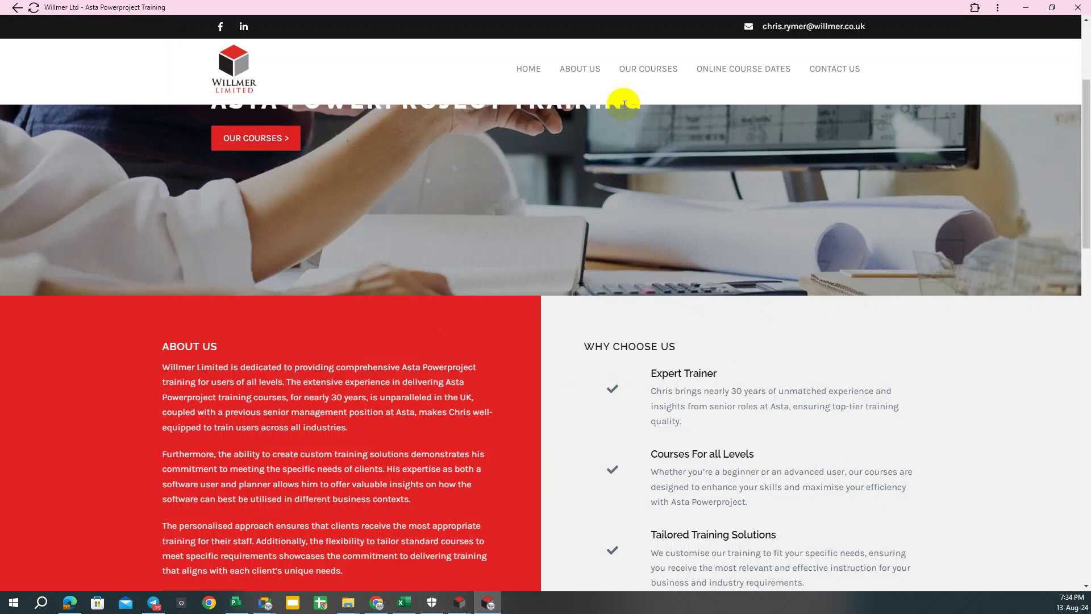
{"action": "scroll", "coordinate": [588, 318], "scroll_direction": "up", "scroll_amount": 3}
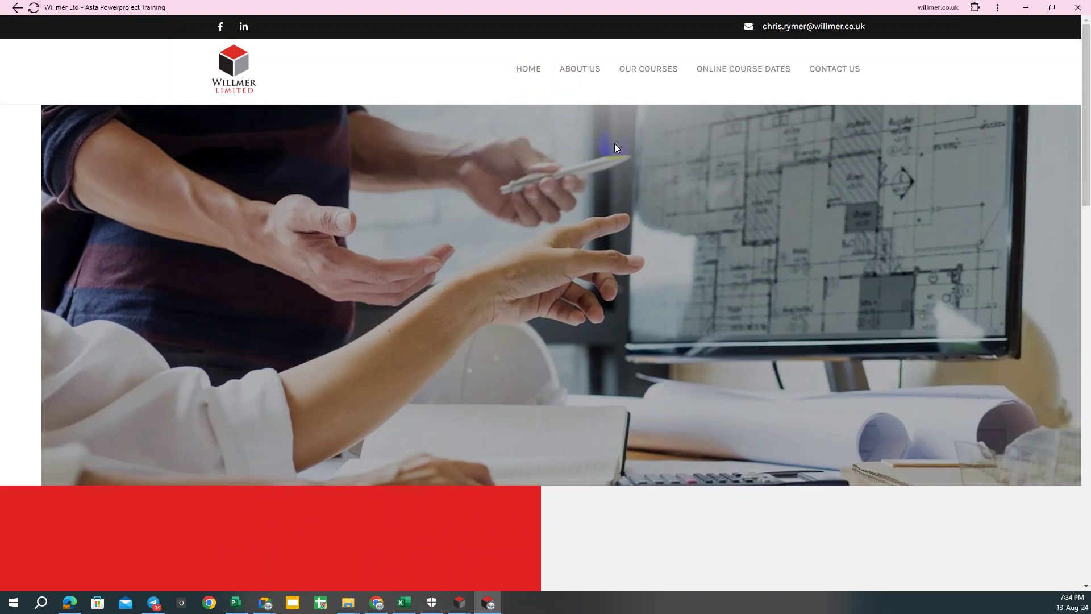
{"action": "scroll", "coordinate": [609, 403], "scroll_direction": "down", "scroll_amount": 2}
{"action": "scroll", "coordinate": [608, 403], "scroll_direction": "down", "scroll_amount": 3}
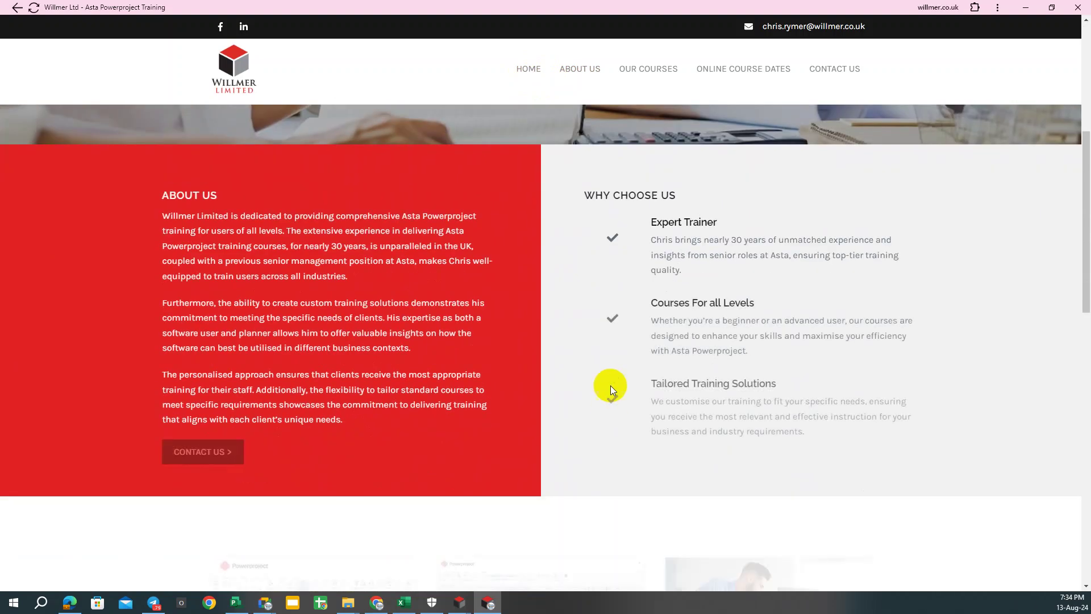
Open the courses page and highlight the Introduction to Asta Powerproject course text.
{"action": "left_click", "coordinate": [569, 71]}
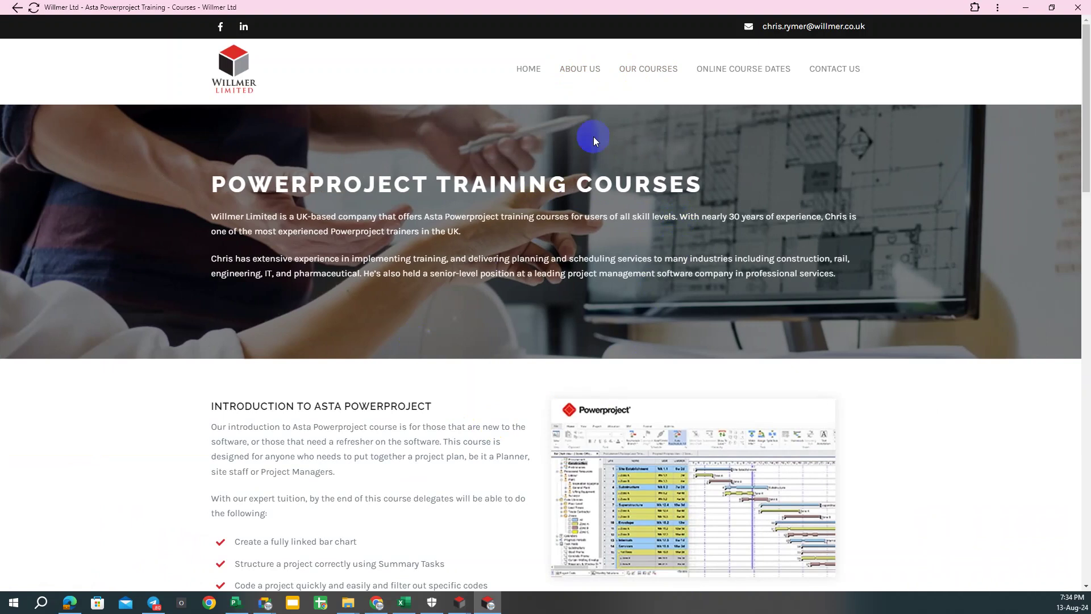
{"action": "scroll", "coordinate": [578, 290], "scroll_direction": "down", "scroll_amount": 3}
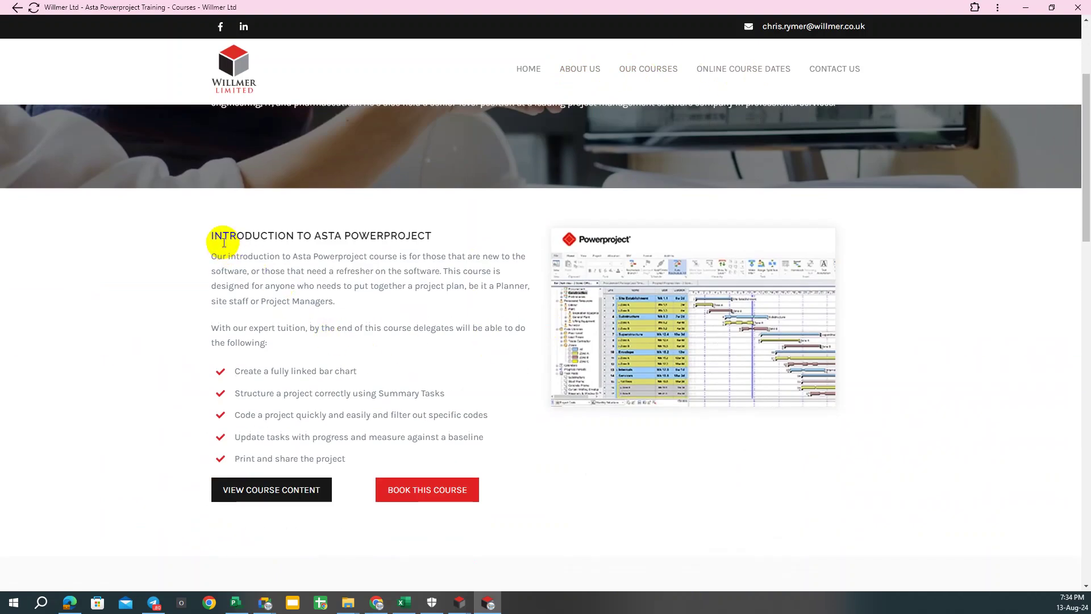
{"action": "mouse_move", "coordinate": [228, 236]}
{"action": "left_mouse_down"}
{"action": "mouse_move", "coordinate": [390, 256]}
{"action": "mouse_move", "coordinate": [428, 337]}
{"action": "left_mouse_up"}
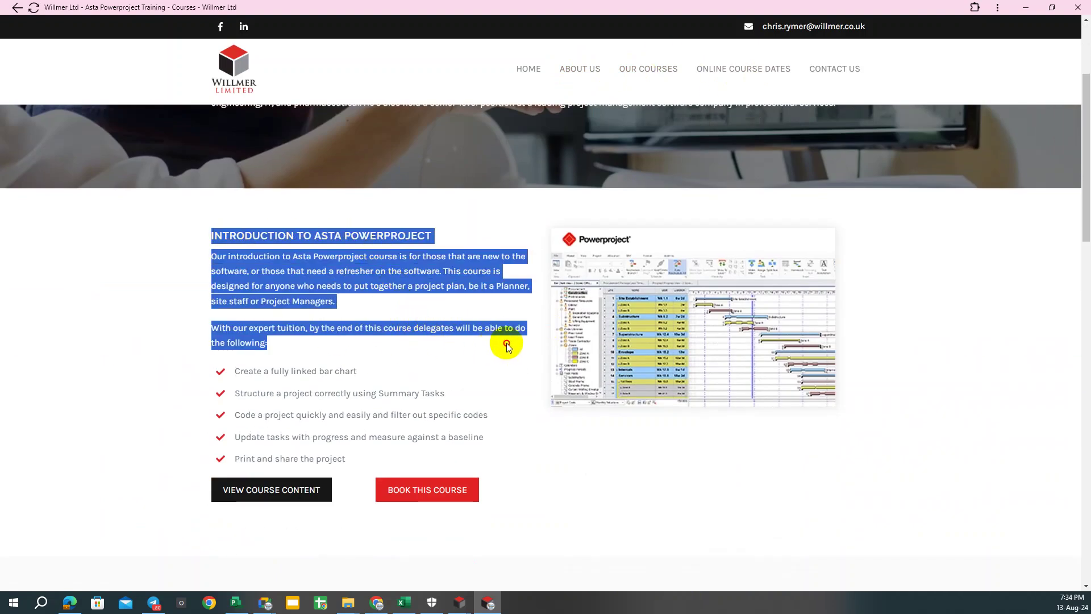
{"action": "left_click", "coordinate": [506, 412]}
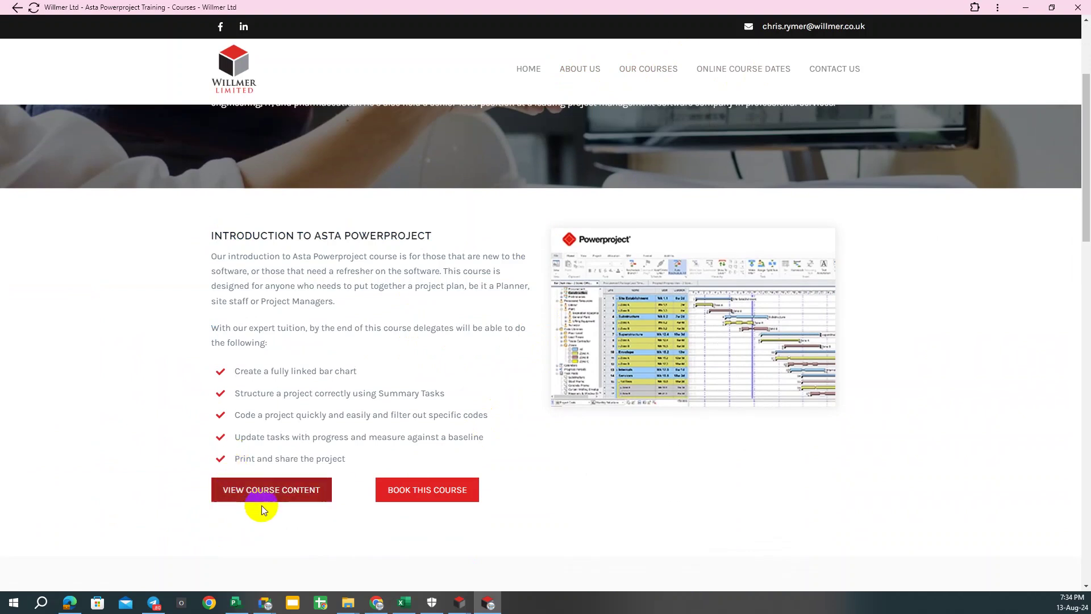
{"action": "left_click", "coordinate": [304, 481]}
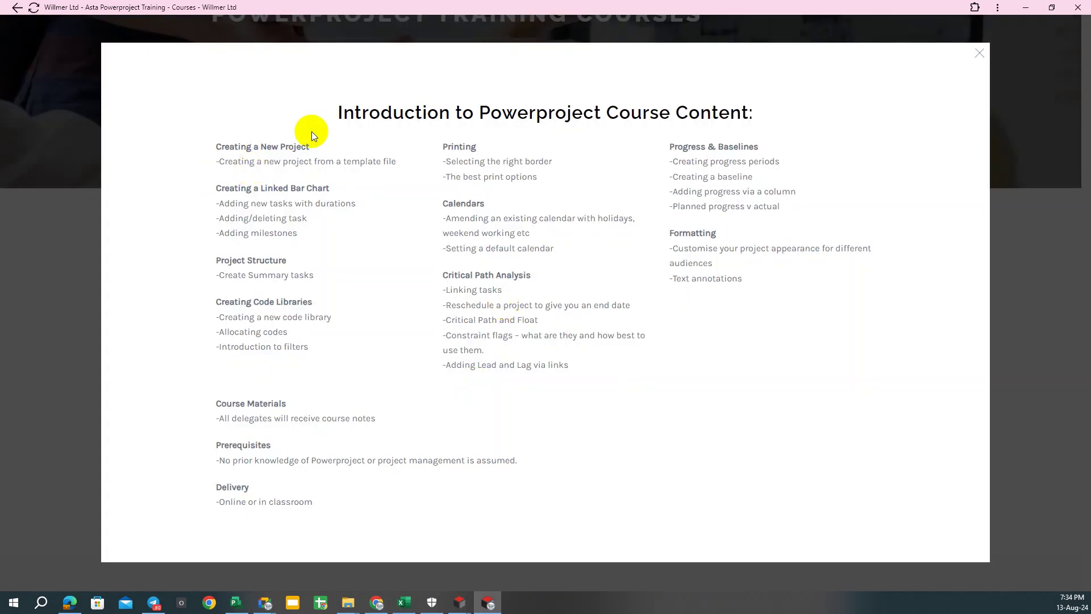
{"action": "left_click_drag", "start_coordinate": [486, 112], "coordinate": [603, 114]}
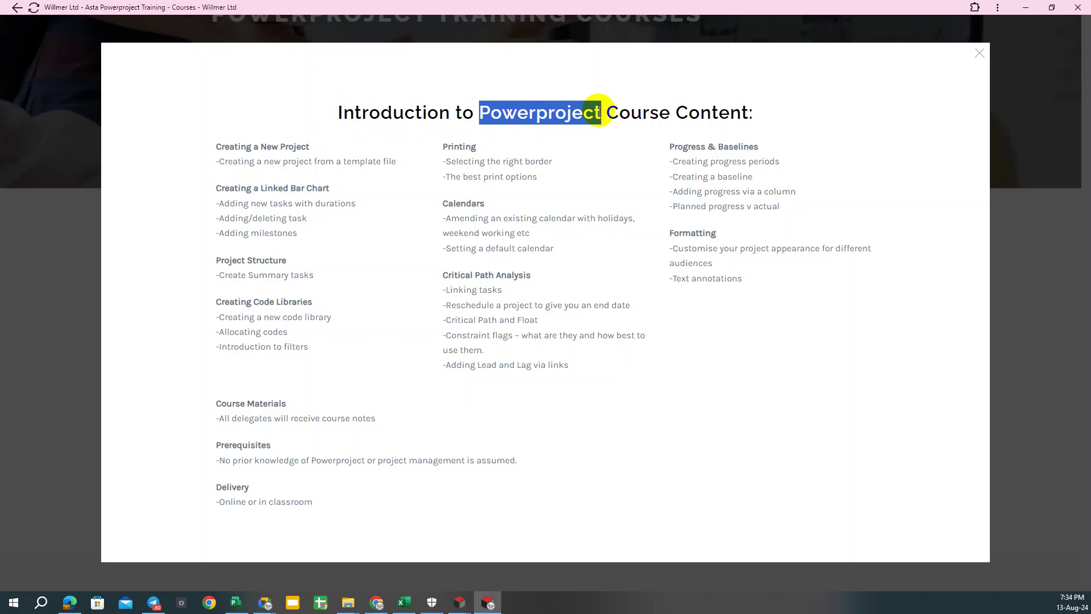
{"action": "left_click", "coordinate": [610, 138]}
{"action": "left_click_drag", "start_coordinate": [337, 114], "coordinate": [745, 112]}
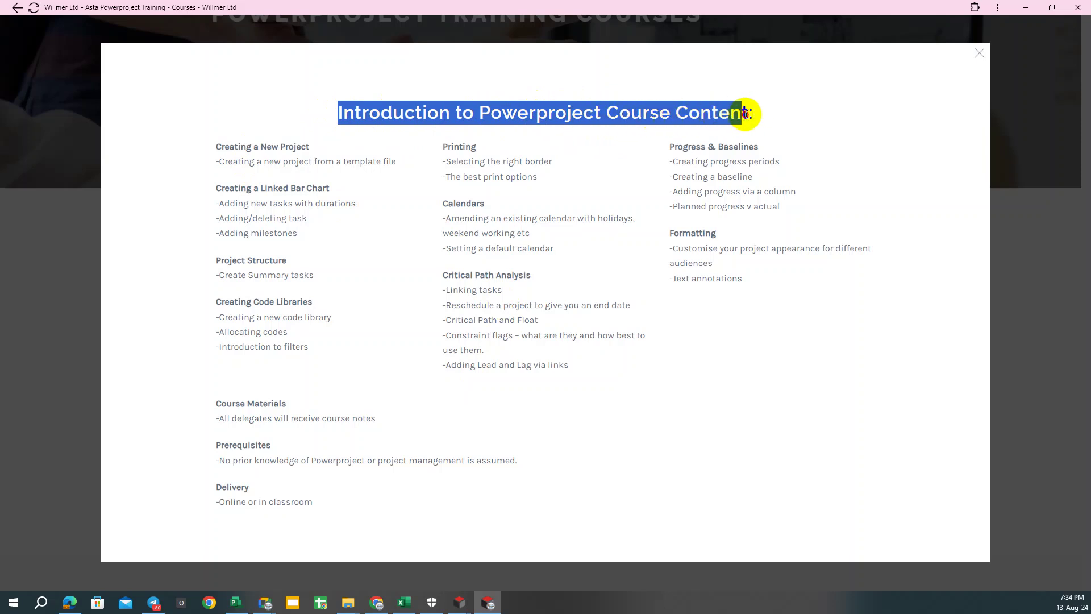
{"action": "left_click", "coordinate": [293, 210]}
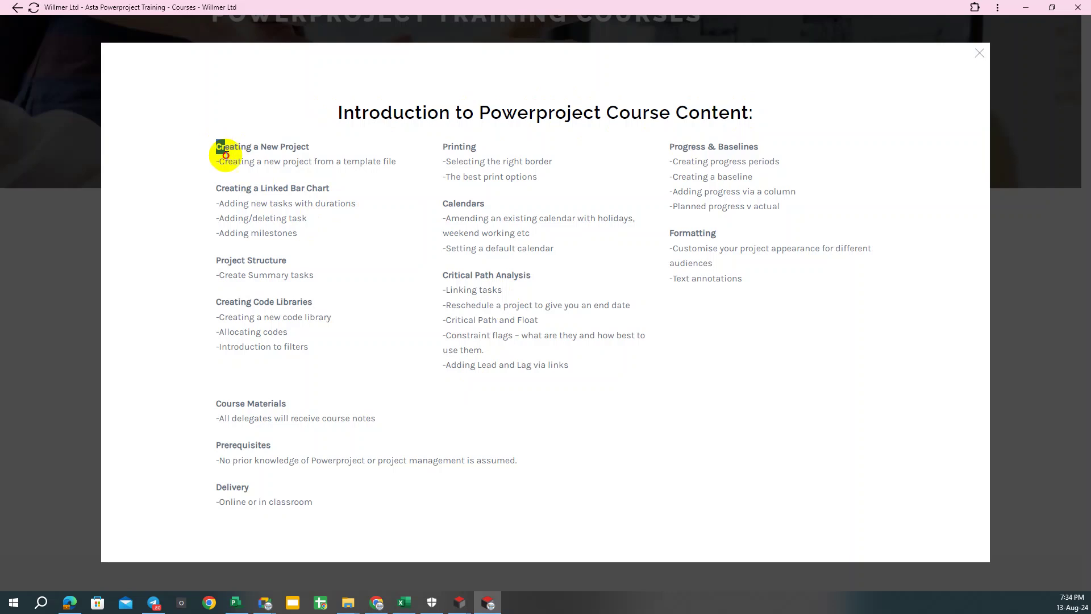
{"action": "left_click_drag", "start_coordinate": [226, 155], "coordinate": [341, 503]}
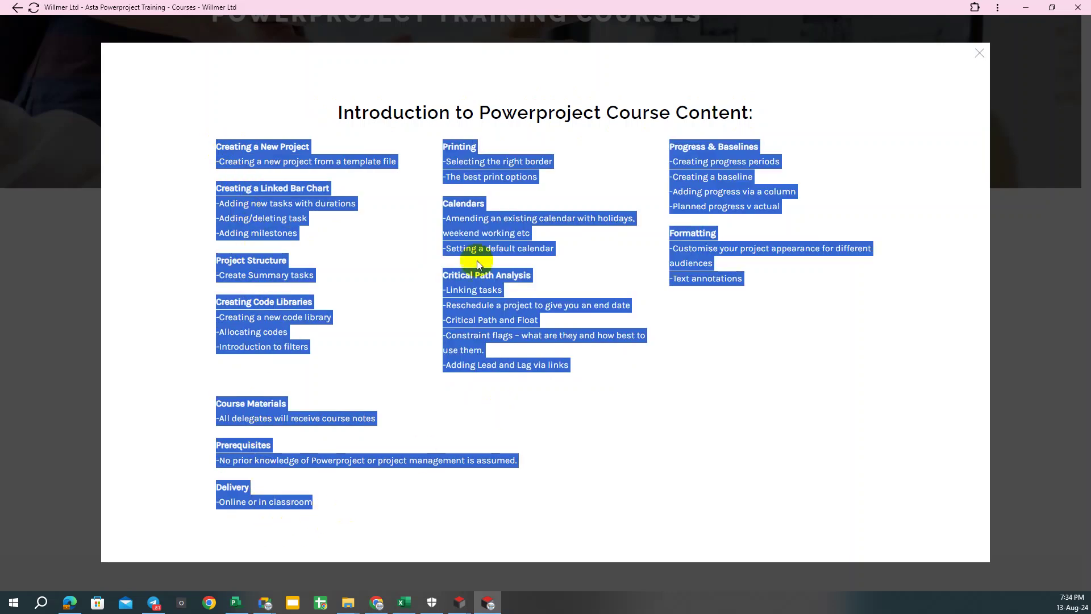
{"action": "left_click", "coordinate": [626, 181]}
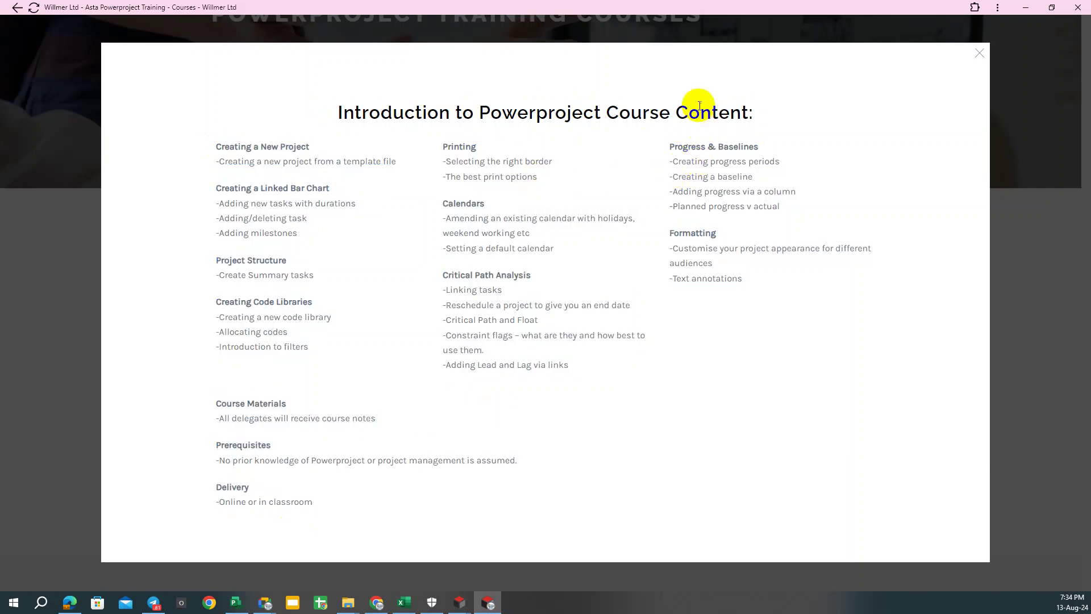
{"action": "left_click_drag", "start_coordinate": [481, 114], "coordinate": [607, 111]}
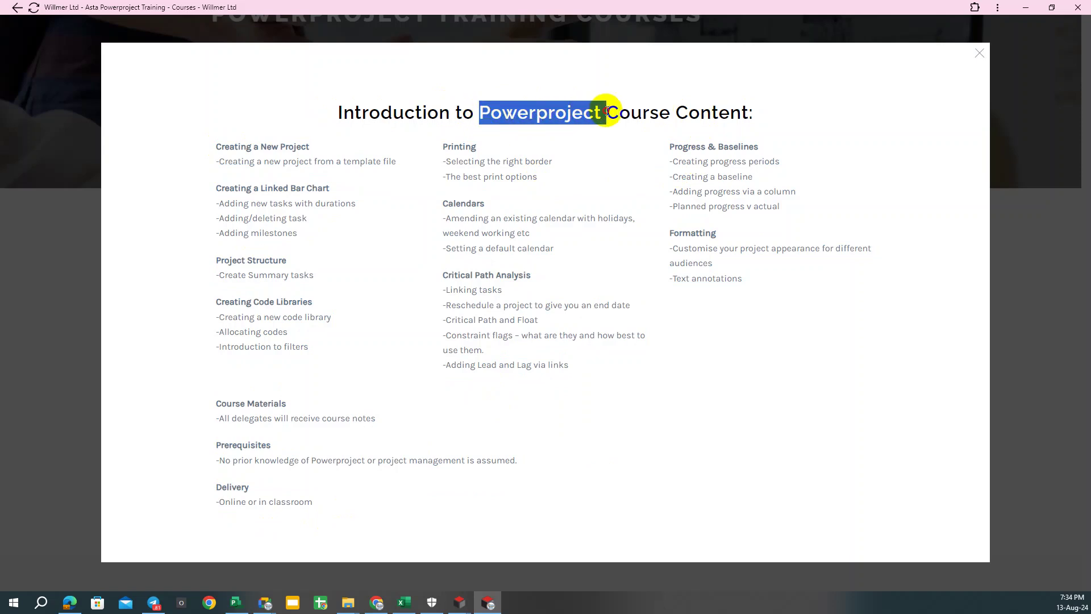
{"action": "left_click", "coordinate": [690, 147]}
{"action": "left_click_drag", "start_coordinate": [670, 142], "coordinate": [749, 147]}
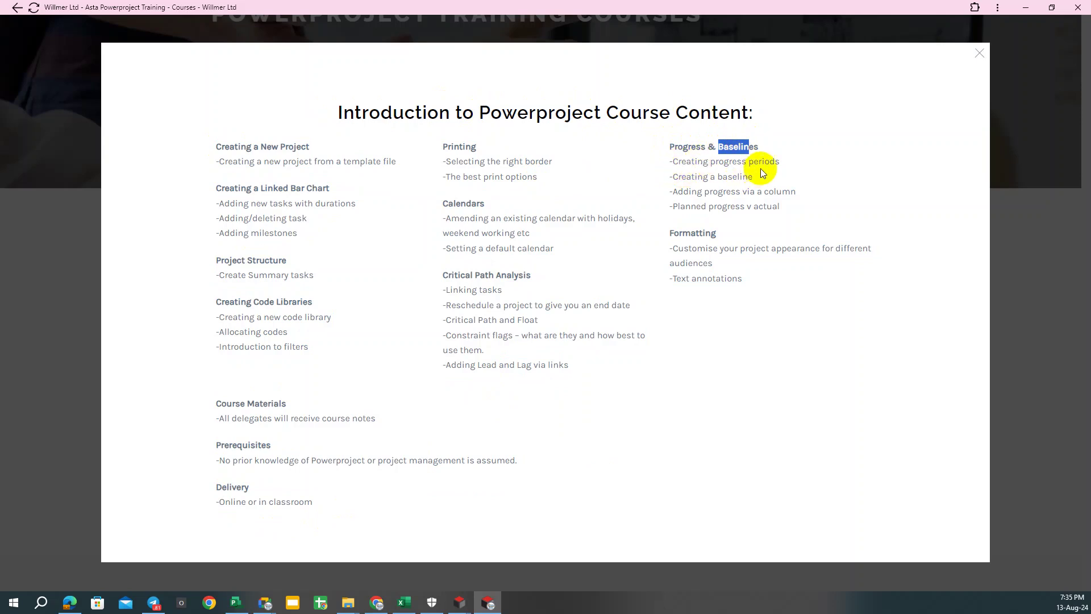
{"action": "left_click_drag", "start_coordinate": [677, 176], "coordinate": [740, 177]}
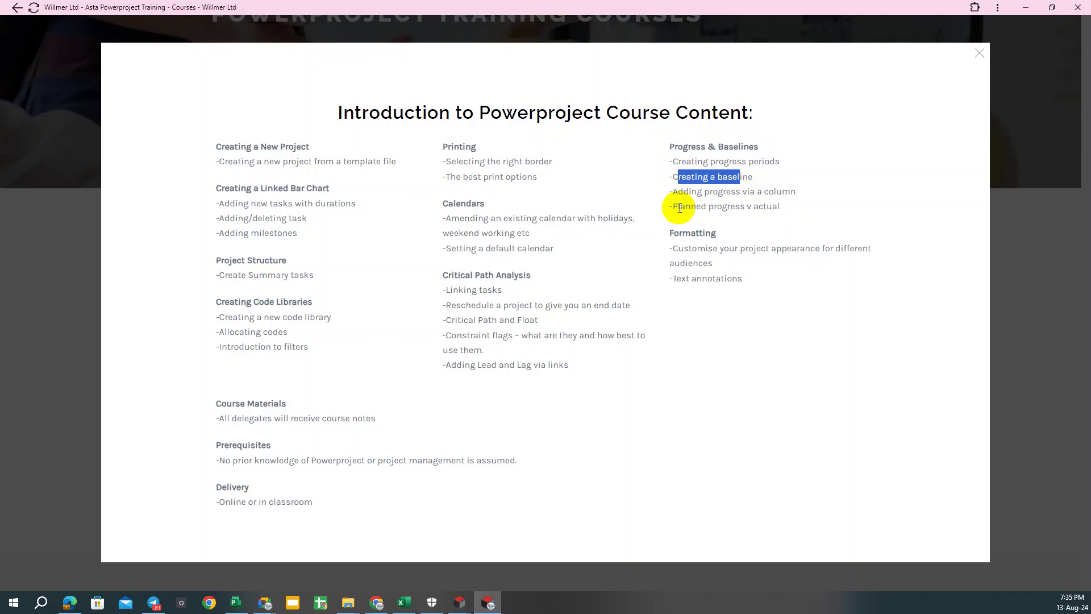
{"action": "left_click_drag", "start_coordinate": [680, 208], "coordinate": [775, 206]}
{"action": "left_click", "coordinate": [776, 207]}
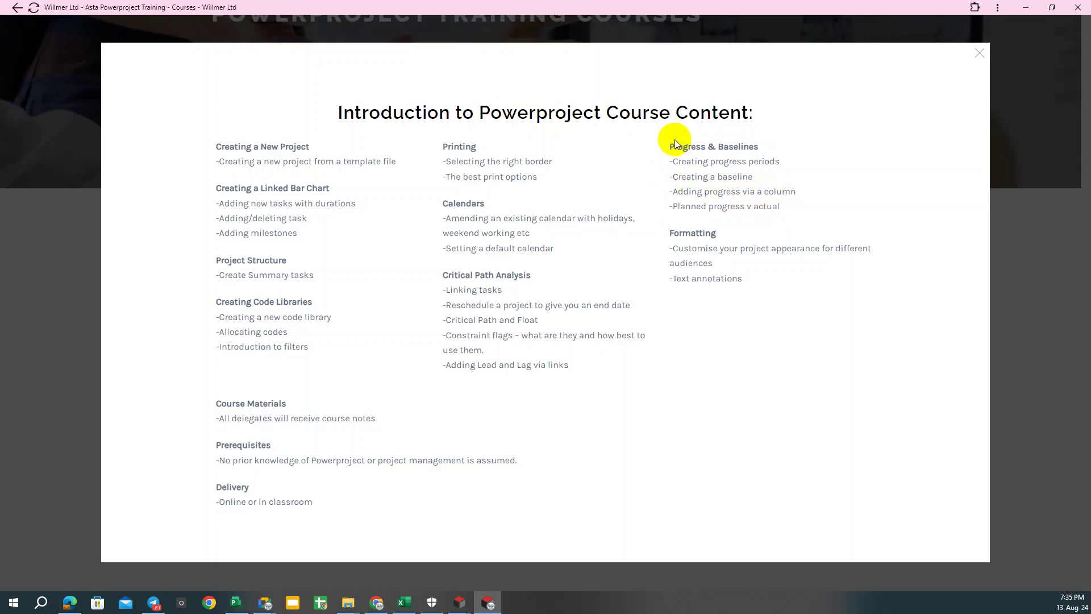
{"action": "left_click_drag", "start_coordinate": [217, 145], "coordinate": [593, 405]}
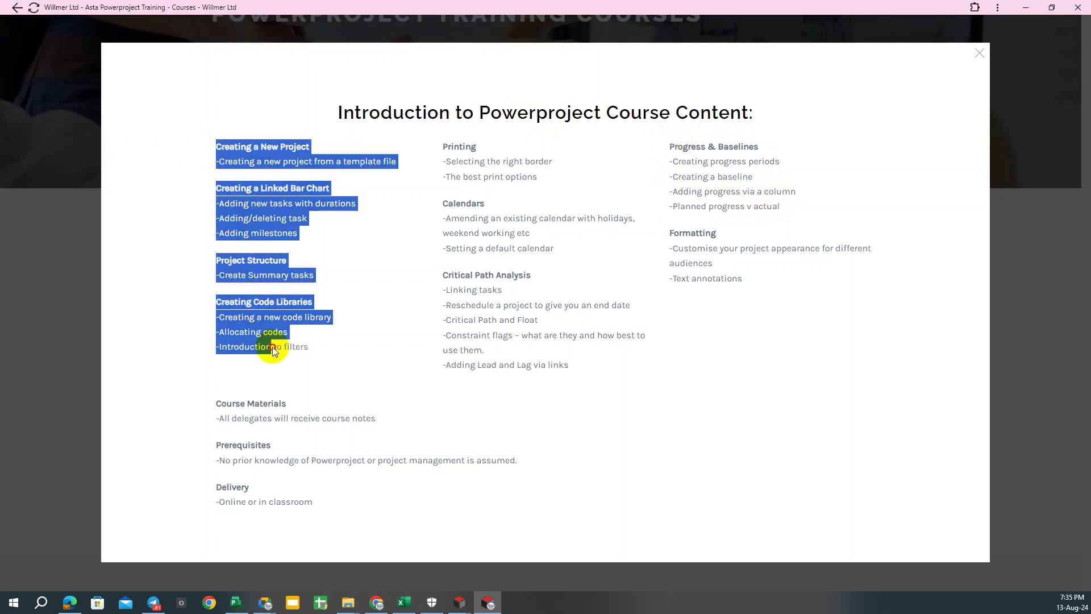
{"action": "left_click", "coordinate": [594, 405]}
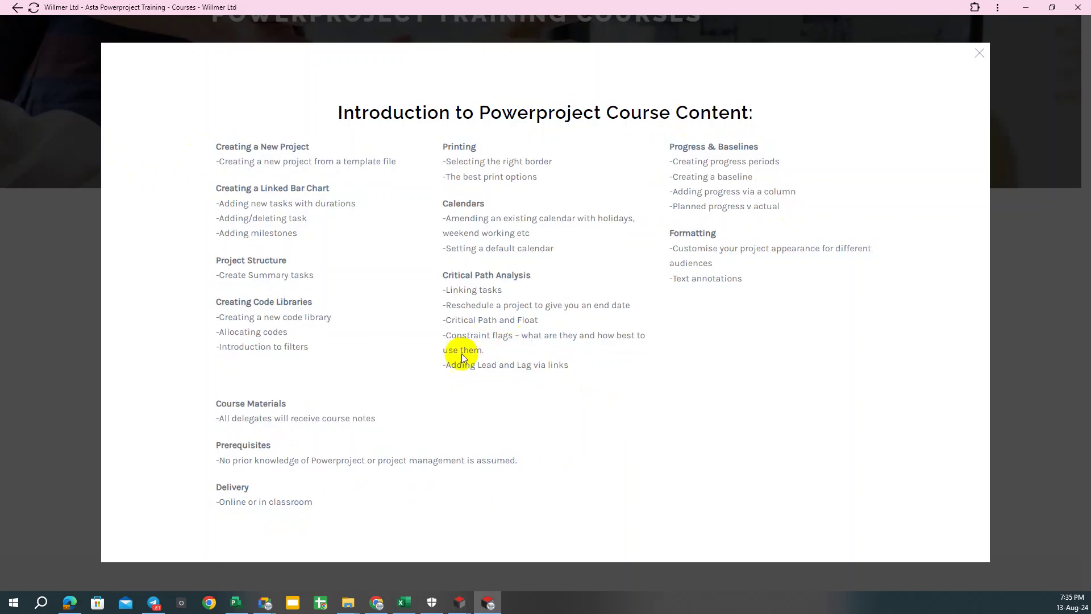
{"action": "left_click_drag", "start_coordinate": [477, 365], "coordinate": [523, 370]}
{"action": "left_click", "coordinate": [495, 363]}
{"action": "left_click_drag", "start_coordinate": [447, 273], "coordinate": [532, 273]}
{"action": "left_click", "coordinate": [483, 298]}
{"action": "left_click_drag", "start_coordinate": [448, 207], "coordinate": [486, 205]}
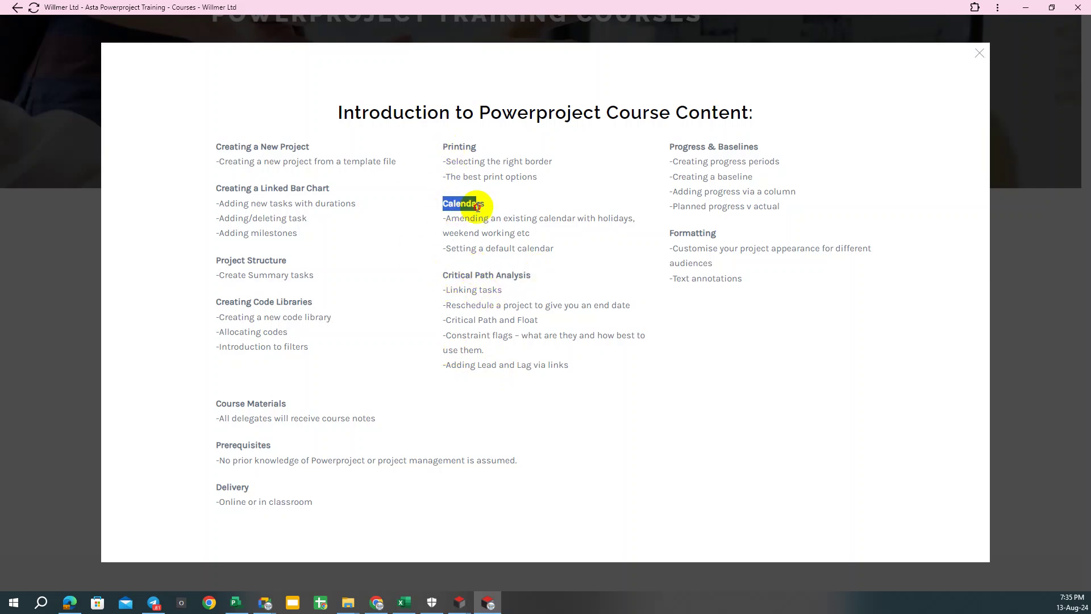
{"action": "left_click", "coordinate": [447, 151]}
{"action": "left_click_drag", "start_coordinate": [447, 151], "coordinate": [488, 153]}
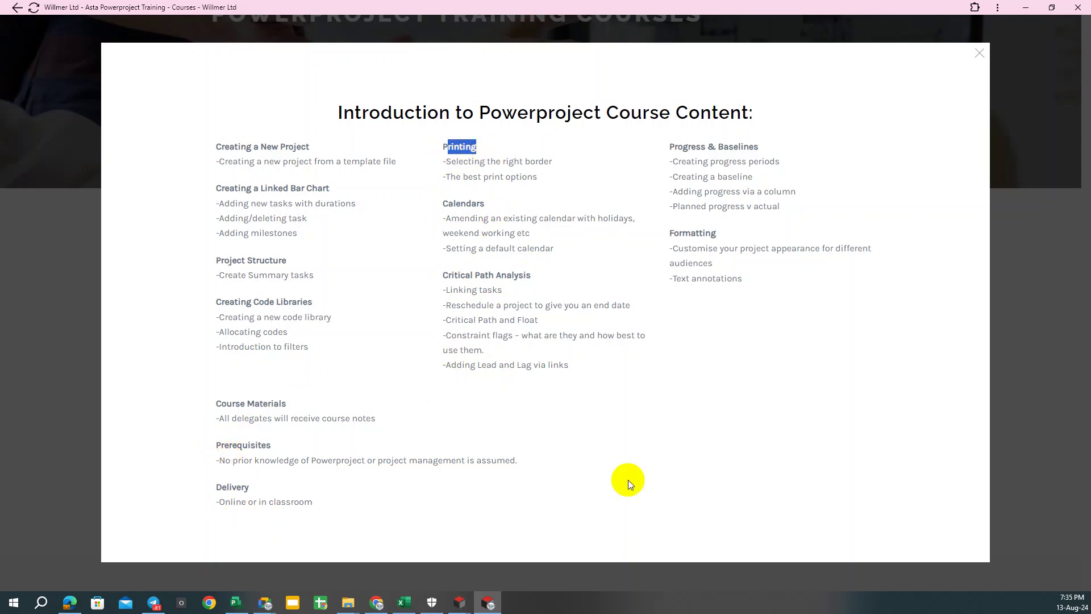
{"action": "left_click", "coordinate": [980, 53]}
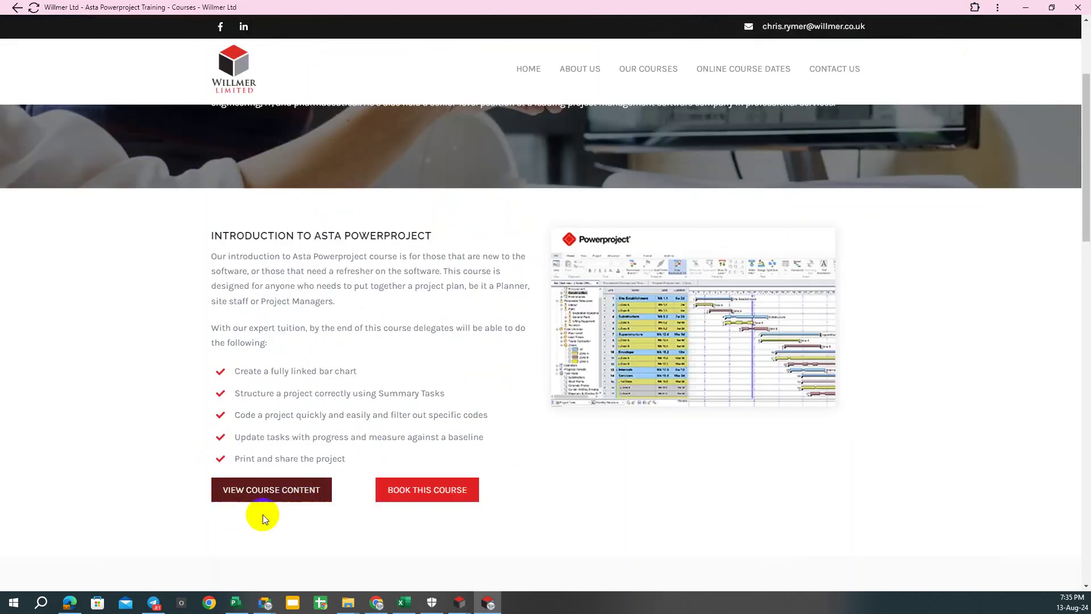
Open the enquiry page for booking the course and look through it.
{"action": "left_click", "coordinate": [433, 495]}
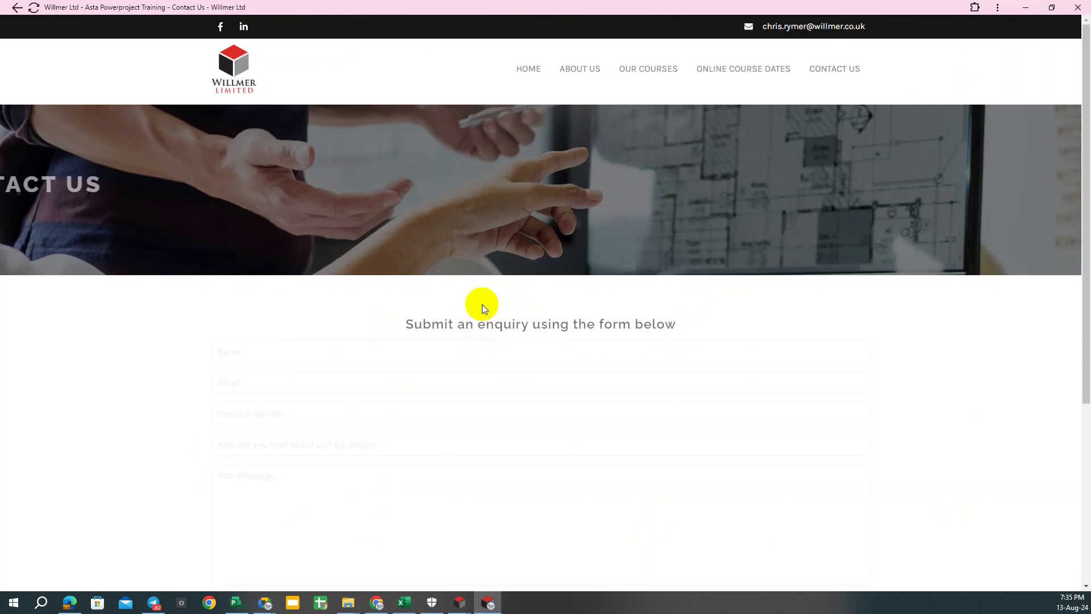
{"action": "scroll", "coordinate": [305, 431], "scroll_direction": "down", "scroll_amount": 4}
{"action": "scroll", "coordinate": [305, 431], "scroll_direction": "up", "scroll_amount": 4}
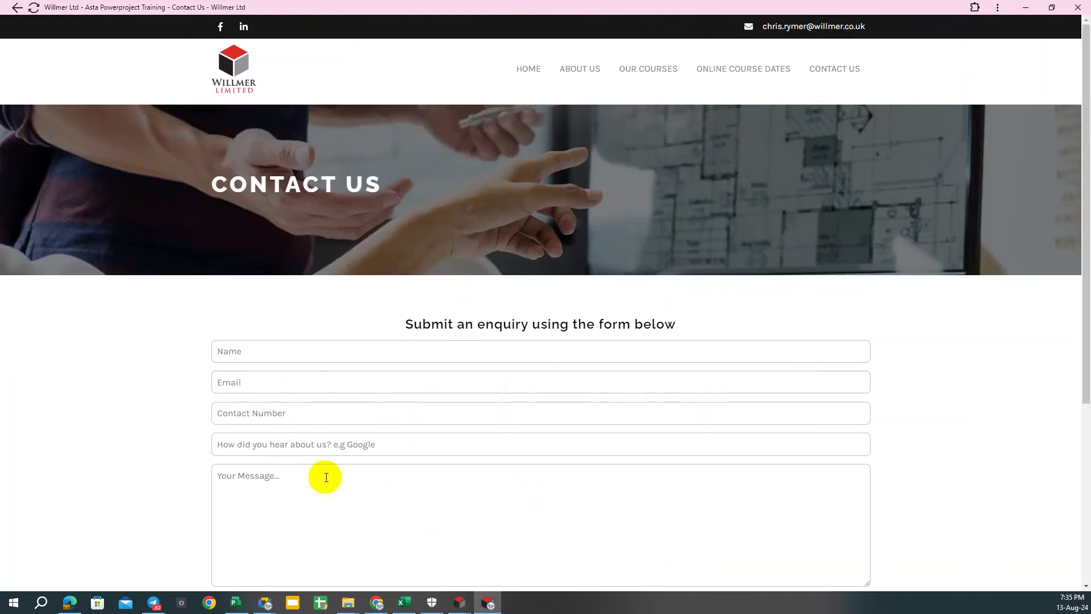
Return to the Willmer homepage and open the Advanced Asta Powerproject course details.
{"action": "left_click", "coordinate": [237, 80]}
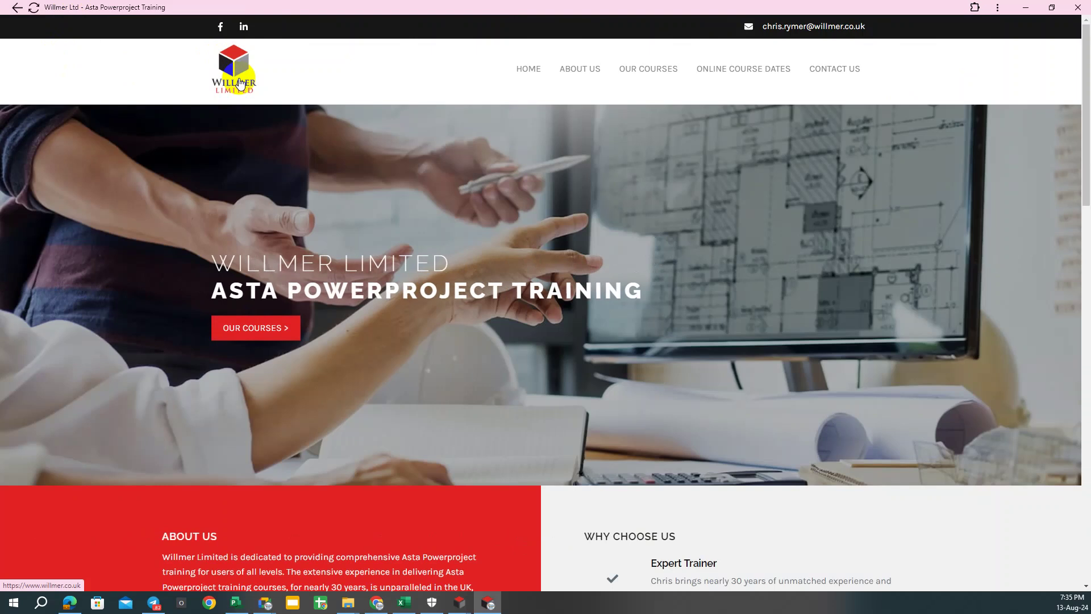
{"action": "scroll", "coordinate": [646, 269], "scroll_direction": "down", "scroll_amount": 8}
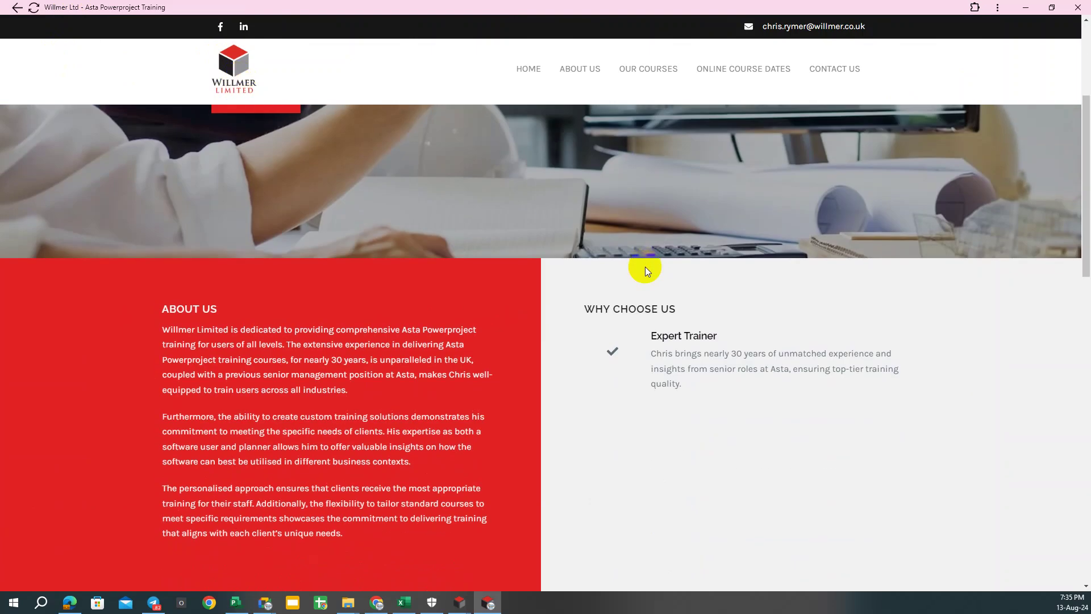
{"action": "scroll", "coordinate": [646, 267], "scroll_direction": "down", "scroll_amount": 3}
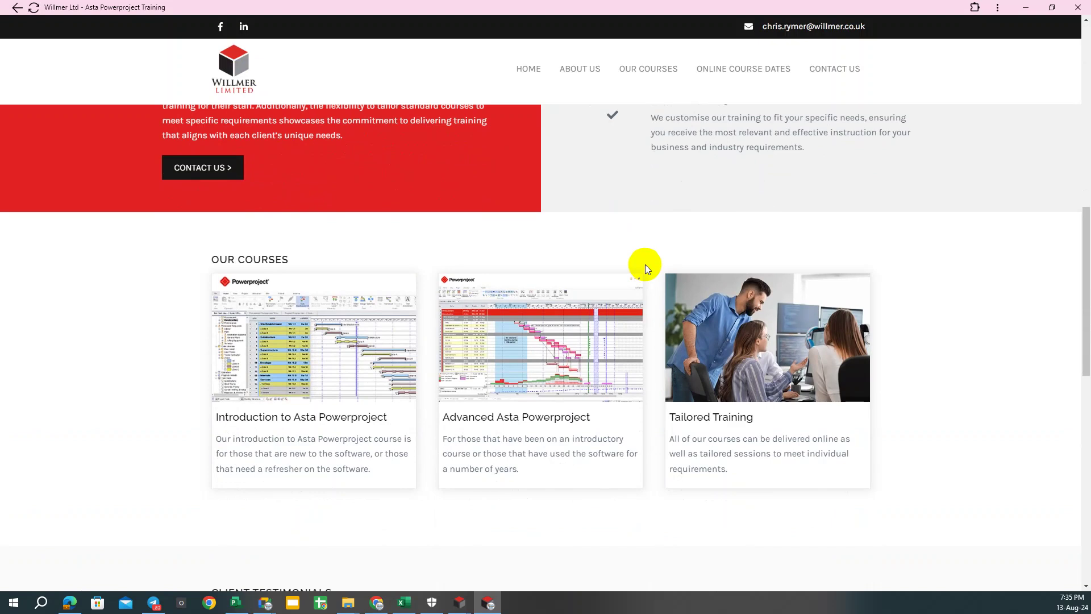
{"action": "mouse_move", "coordinate": [545, 415]}
{"action": "left_click", "coordinate": [561, 375]}
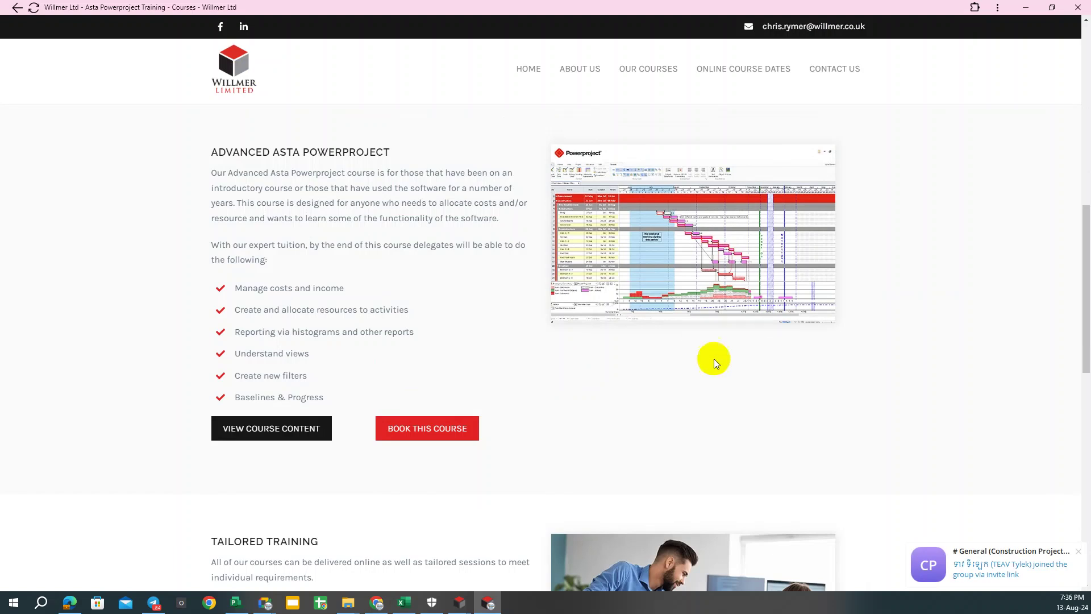
{"action": "left_click", "coordinate": [1078, 551]}
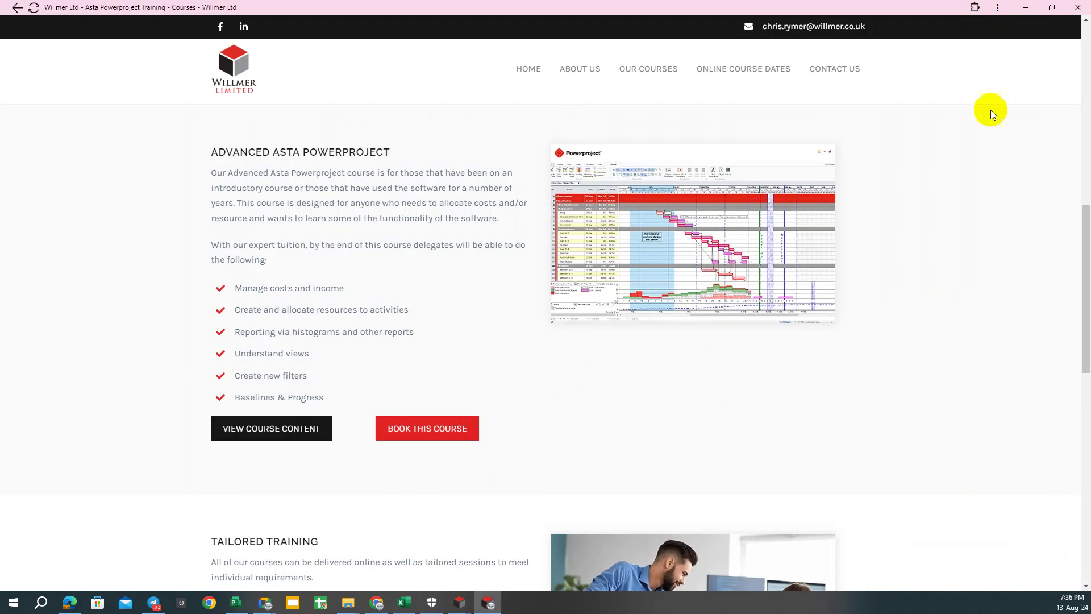
{"action": "left_click", "coordinate": [1023, 14]}
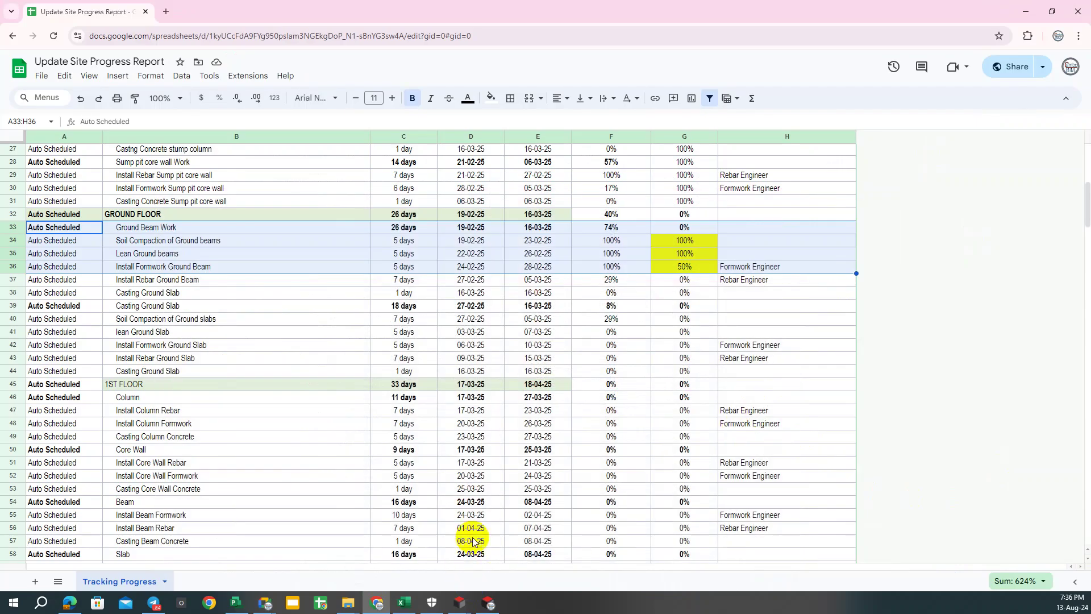
In Microsoft Project, run Planning&Control Project Status (NoExcel), calculating planned progress from the status date.
{"action": "left_click", "coordinate": [241, 611]}
{"action": "mouse_move", "coordinate": [237, 602]}
{"action": "left_click", "coordinate": [264, 548]}
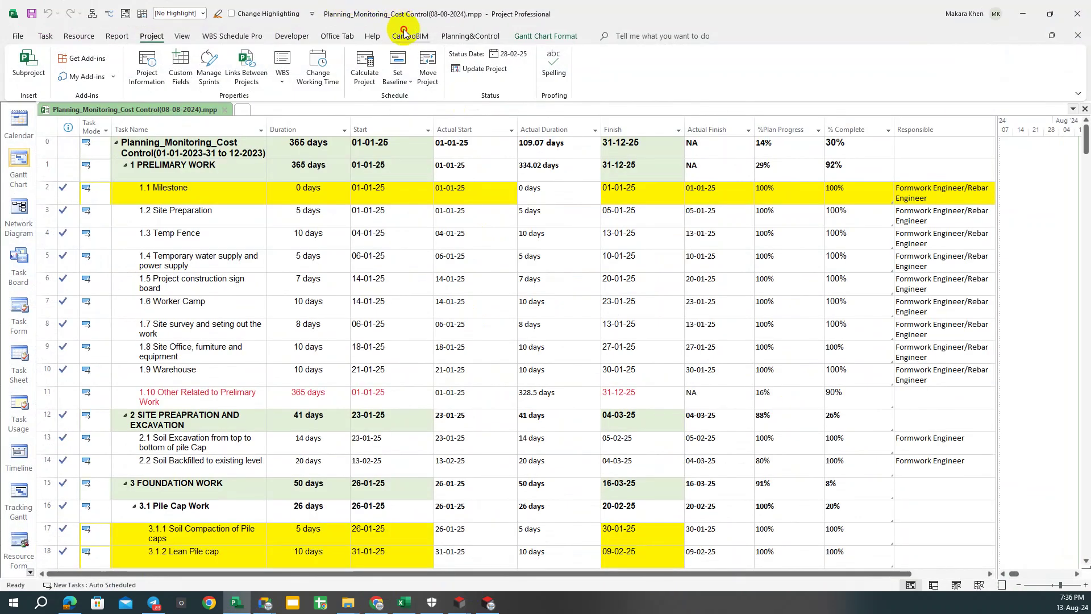
{"action": "left_click", "coordinate": [404, 33]}
{"action": "left_click", "coordinate": [467, 36]}
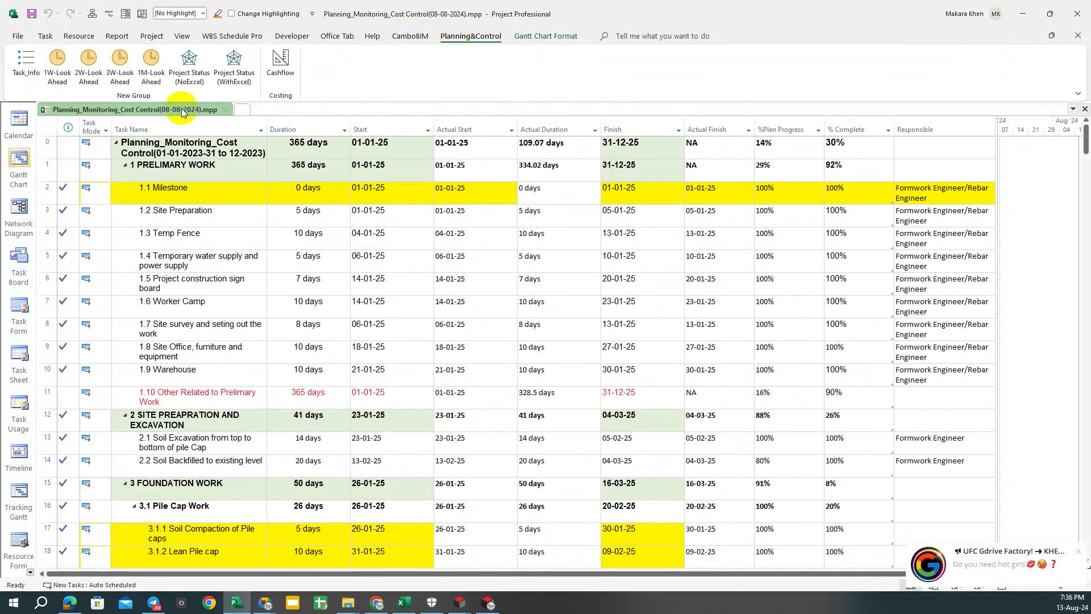
{"action": "left_click", "coordinate": [189, 69]}
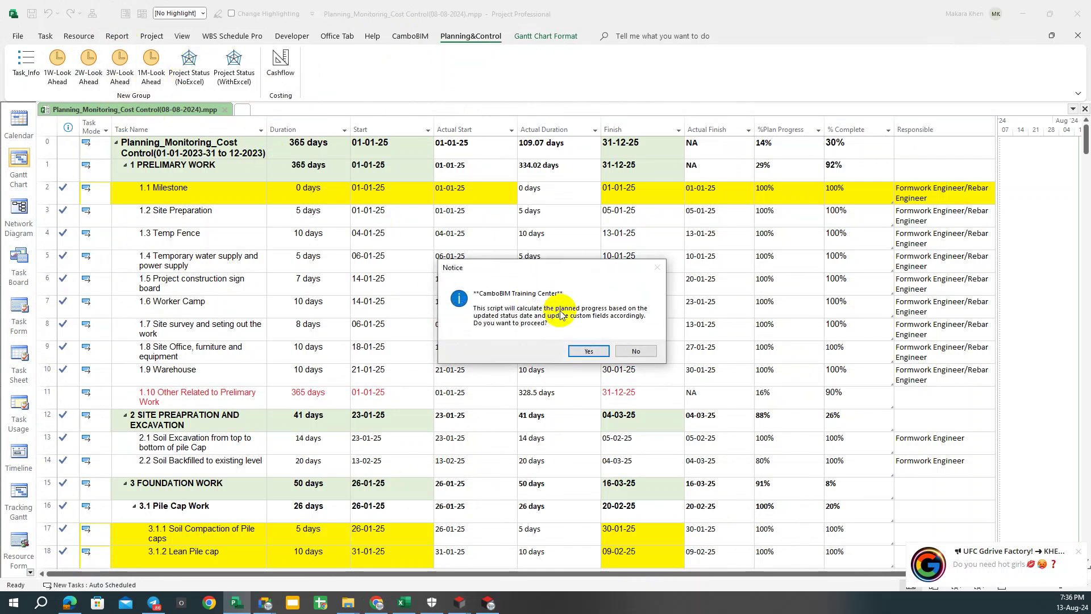
{"action": "left_click", "coordinate": [589, 351]}
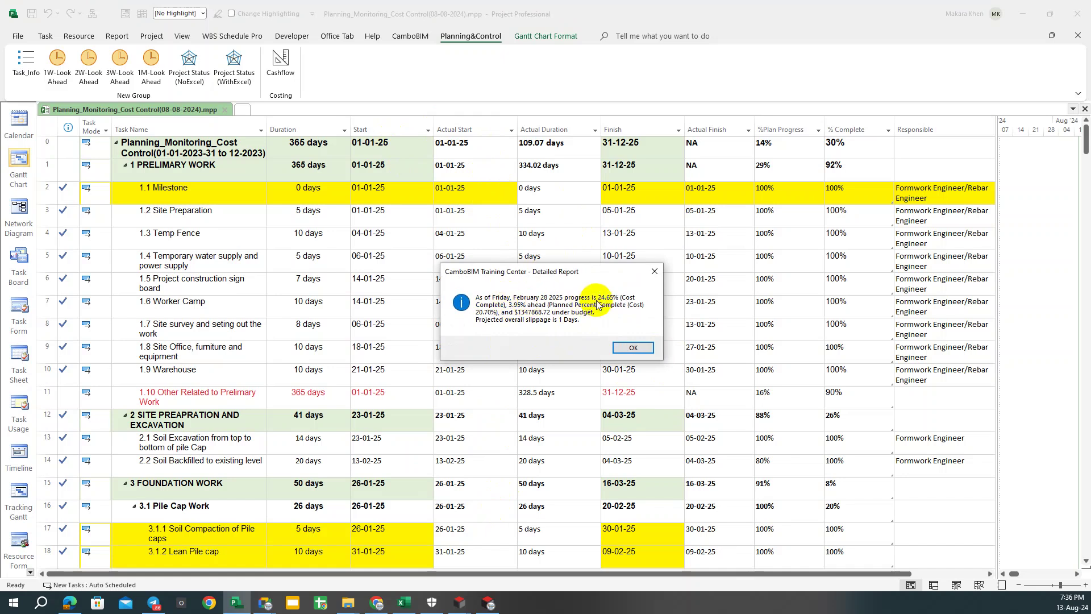
Acknowledge the report and statistics: 24.65% complete, 3.95% ahead, 1 day projected slippage.
{"action": "left_click", "coordinate": [461, 304]}
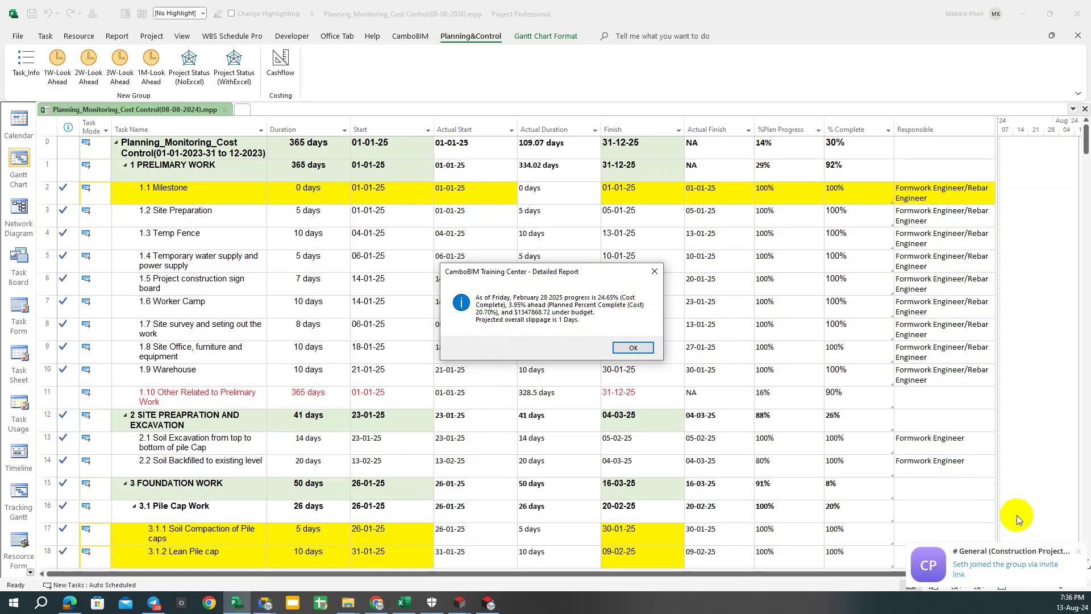
{"action": "left_click", "coordinate": [1076, 556]}
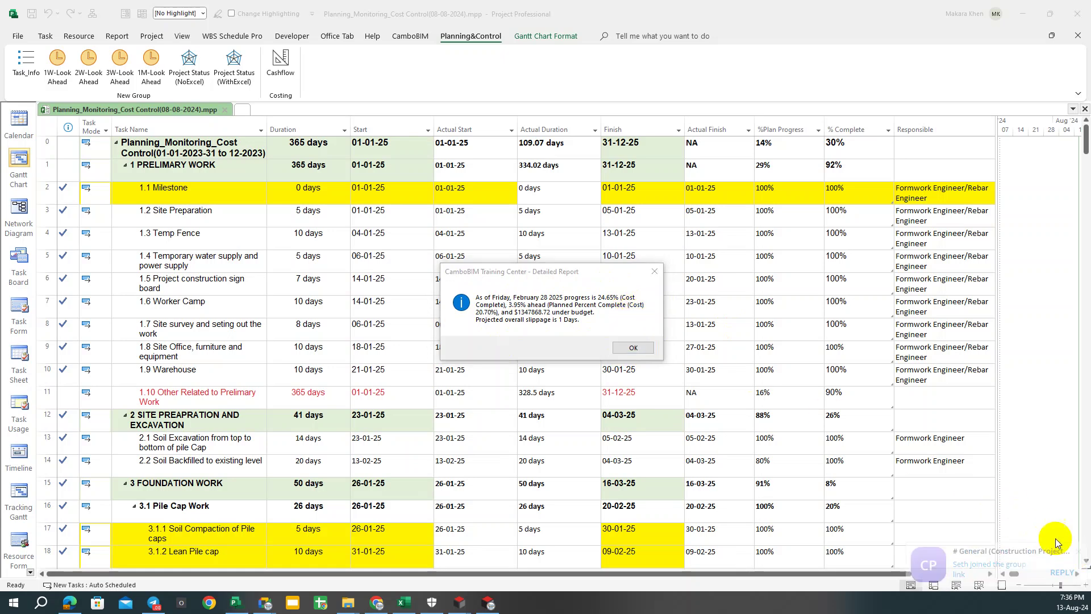
{"action": "left_click", "coordinate": [626, 347]}
{"action": "left_click", "coordinate": [626, 357]}
{"action": "left_click", "coordinate": [612, 389]}
{"action": "left_click", "coordinate": [626, 385]}
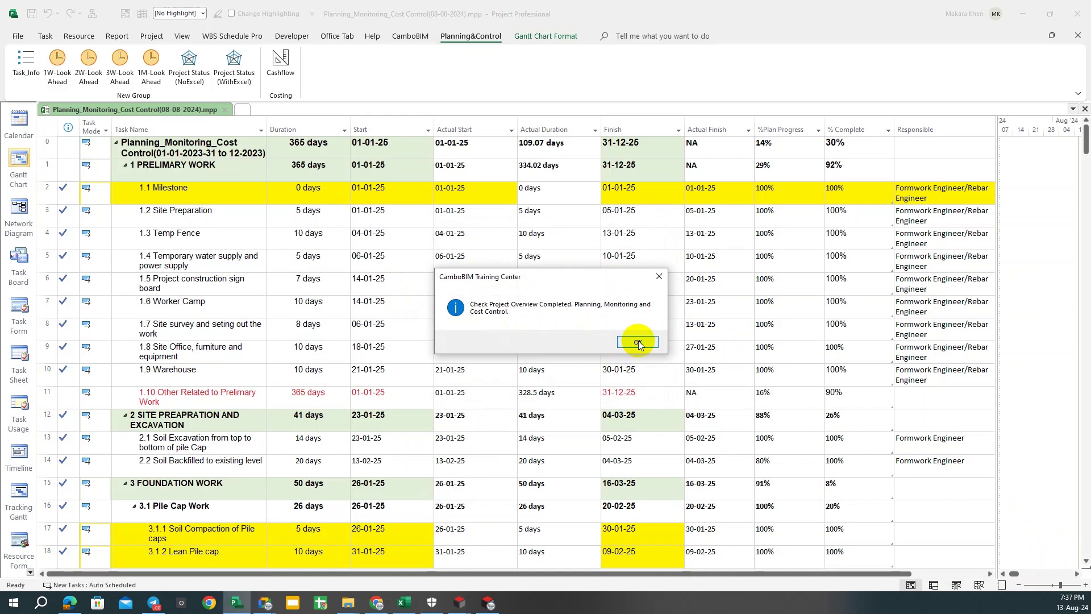
{"action": "left_click", "coordinate": [638, 341]}
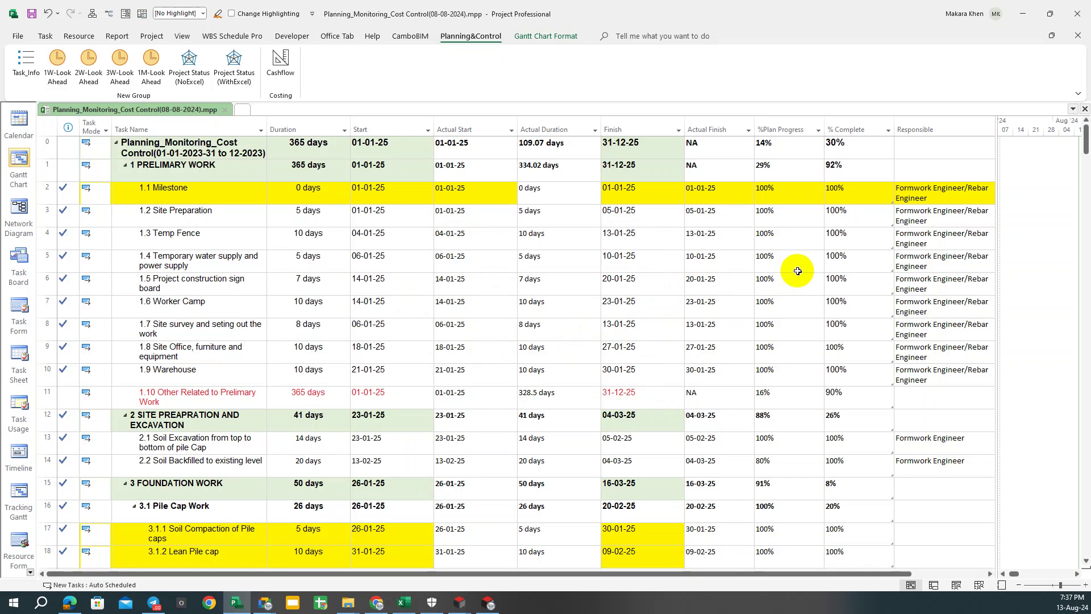
Inspect the project summary task and task 1.8's Actual Duration, then return to the Willmer website.
{"action": "scroll", "coordinate": [797, 270], "scroll_direction": "down", "scroll_amount": 3}
{"action": "scroll", "coordinate": [797, 270], "scroll_direction": "up", "scroll_amount": 3}
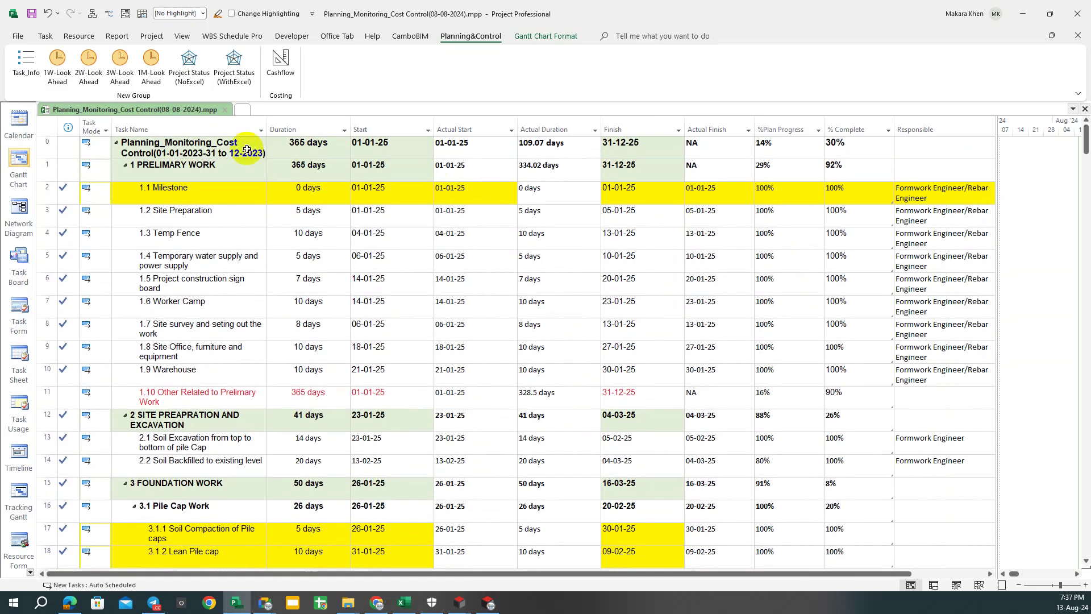
{"action": "left_click", "coordinate": [164, 145]}
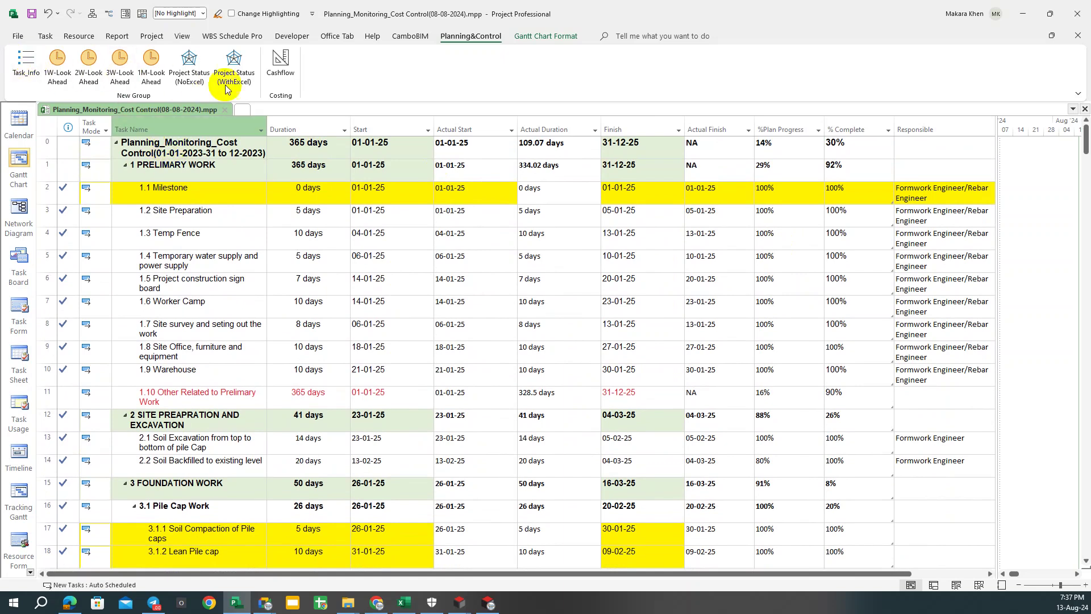
{"action": "left_click", "coordinate": [528, 346]}
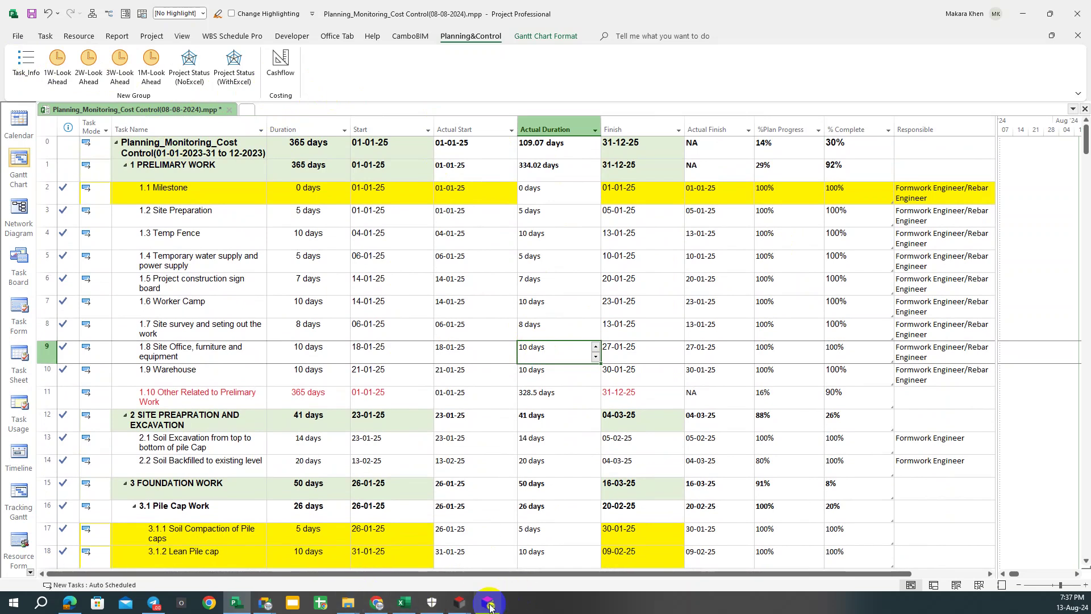
{"action": "mouse_move", "coordinate": [487, 603]}
{"action": "left_click", "coordinate": [486, 556]}
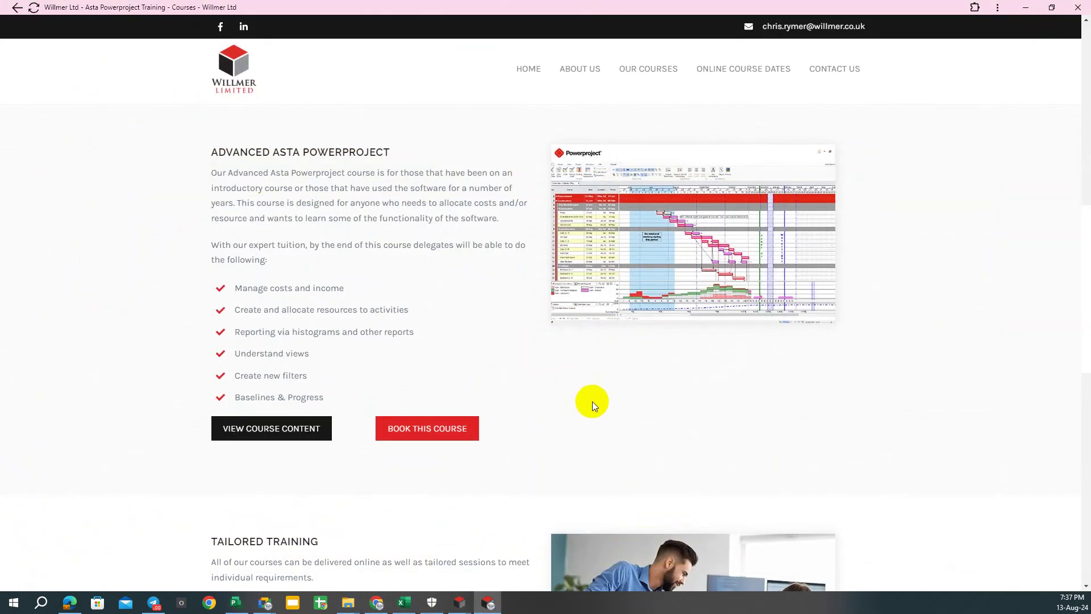
Review the Powerproject Training Courses heading on the Willmer page and try Online Course Dates.
{"action": "scroll", "coordinate": [637, 351], "scroll_direction": "up", "scroll_amount": 3}
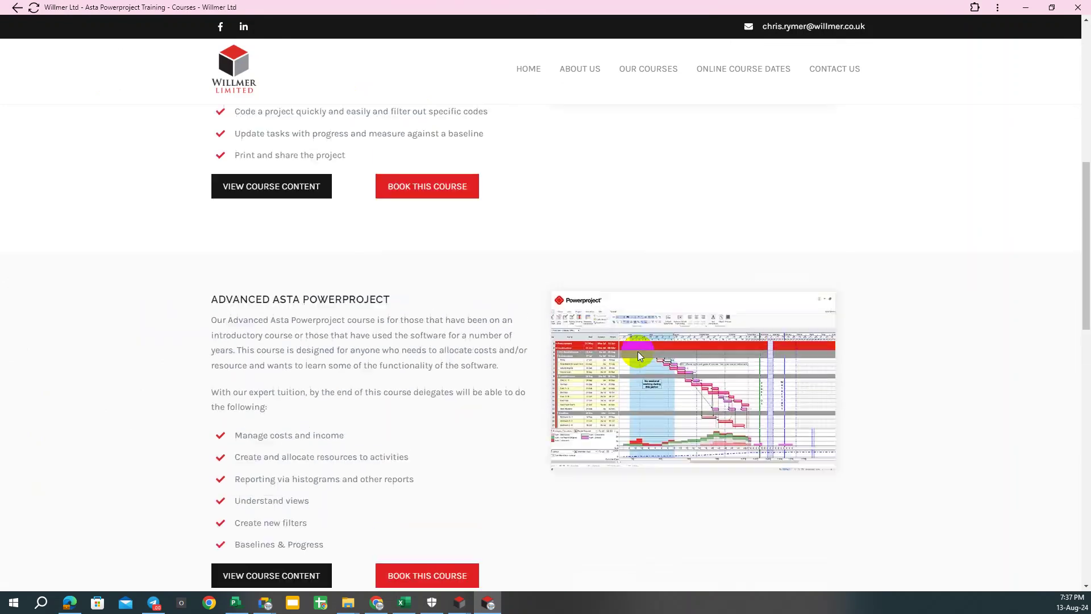
{"action": "scroll", "coordinate": [638, 350], "scroll_direction": "up", "scroll_amount": 6}
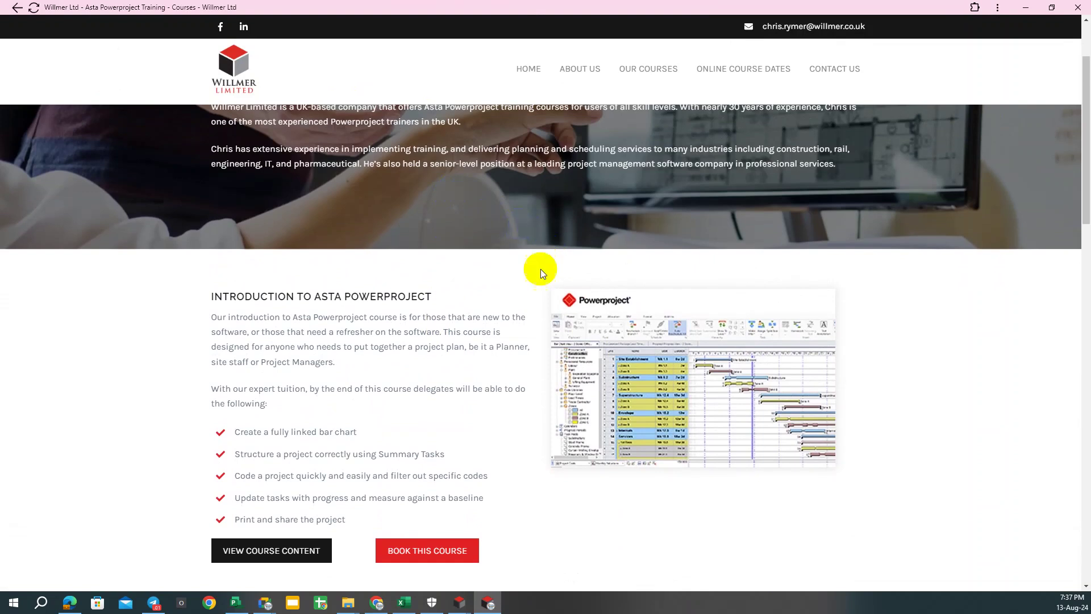
{"action": "scroll", "coordinate": [541, 268], "scroll_direction": "up", "scroll_amount": 2}
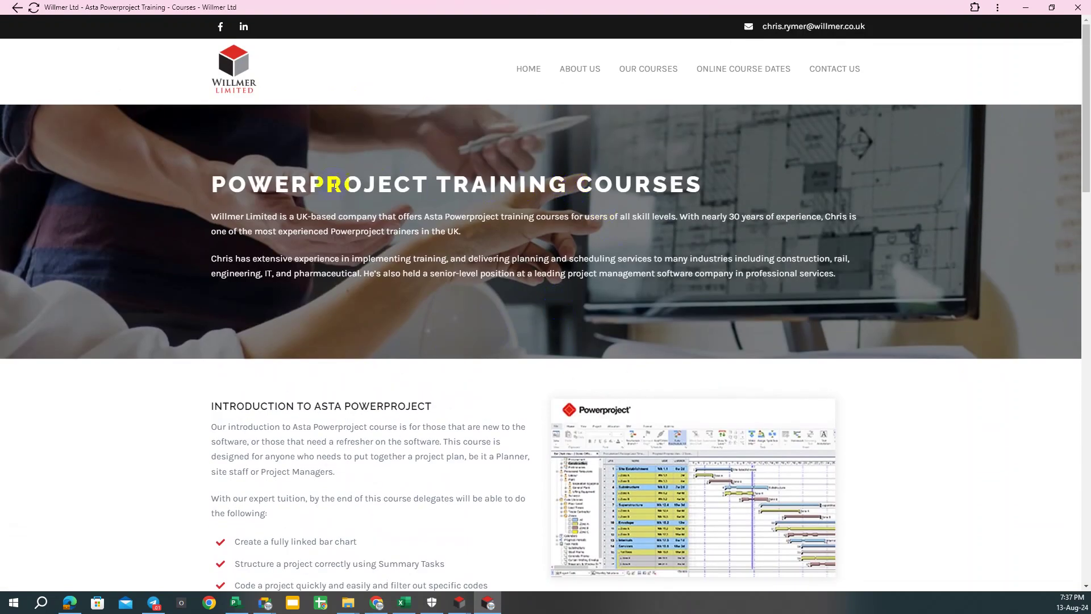
{"action": "left_click_drag", "start_coordinate": [214, 184], "coordinate": [713, 181]}
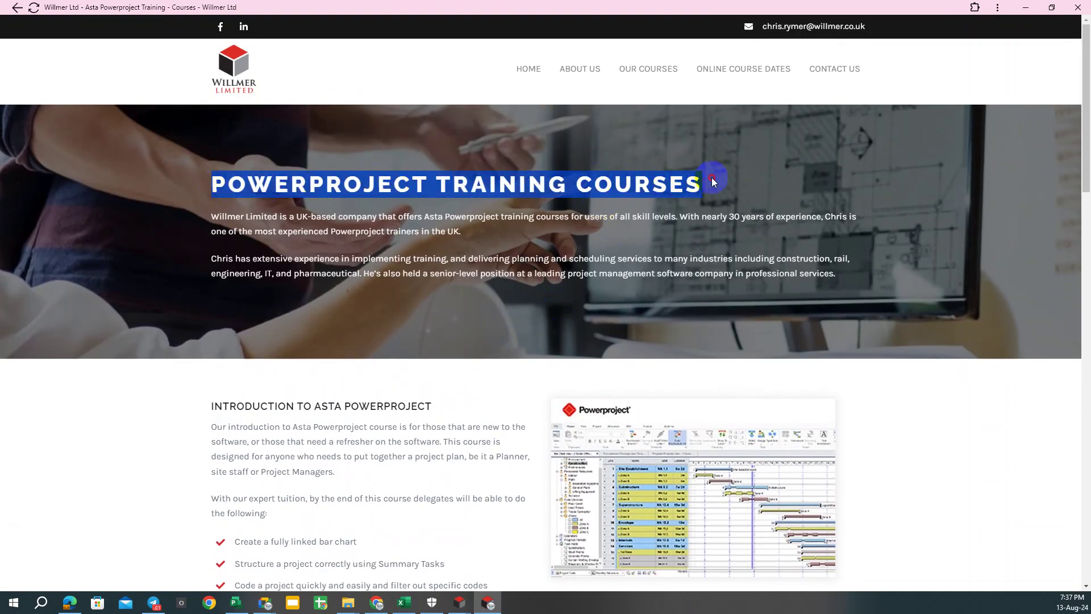
{"action": "left_click", "coordinate": [696, 230]}
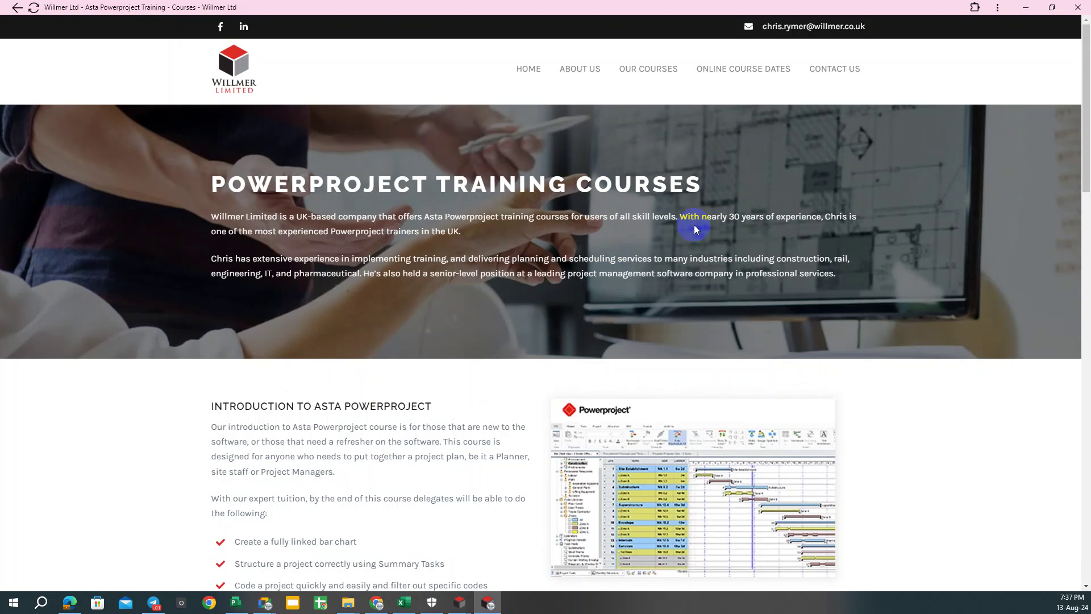
{"action": "left_click", "coordinate": [771, 67]}
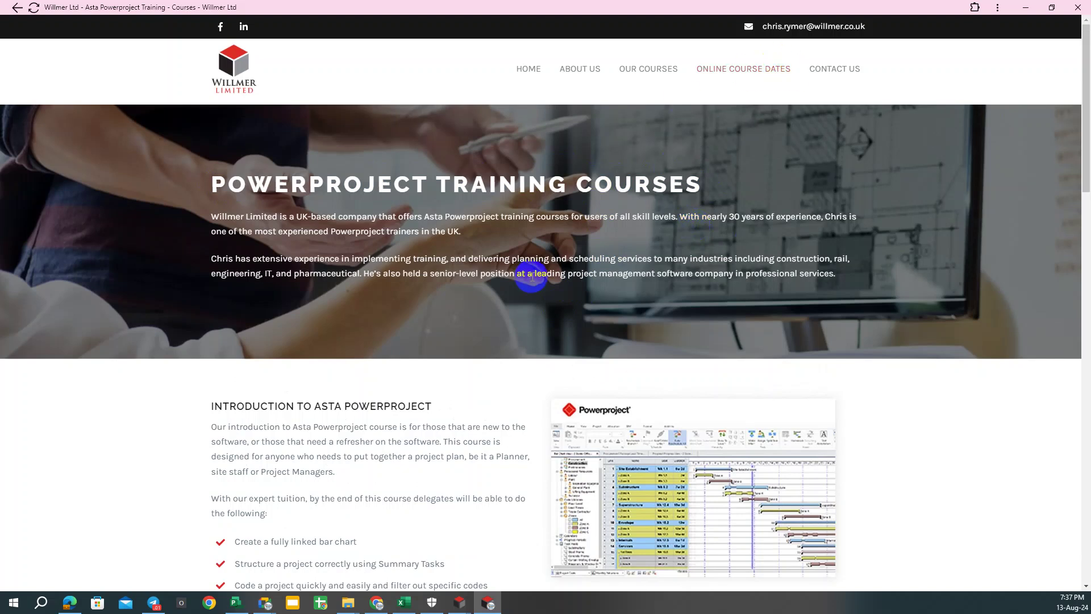
Return to the Microsoft Project schedule and select task 1.7's %Plan Progress value.
{"action": "left_click", "coordinate": [1026, 7]}
{"action": "scroll", "coordinate": [705, 341], "scroll_direction": "down", "scroll_amount": 1}
{"action": "scroll", "coordinate": [762, 341], "scroll_direction": "up", "scroll_amount": 1}
{"action": "left_click", "coordinate": [788, 330]}
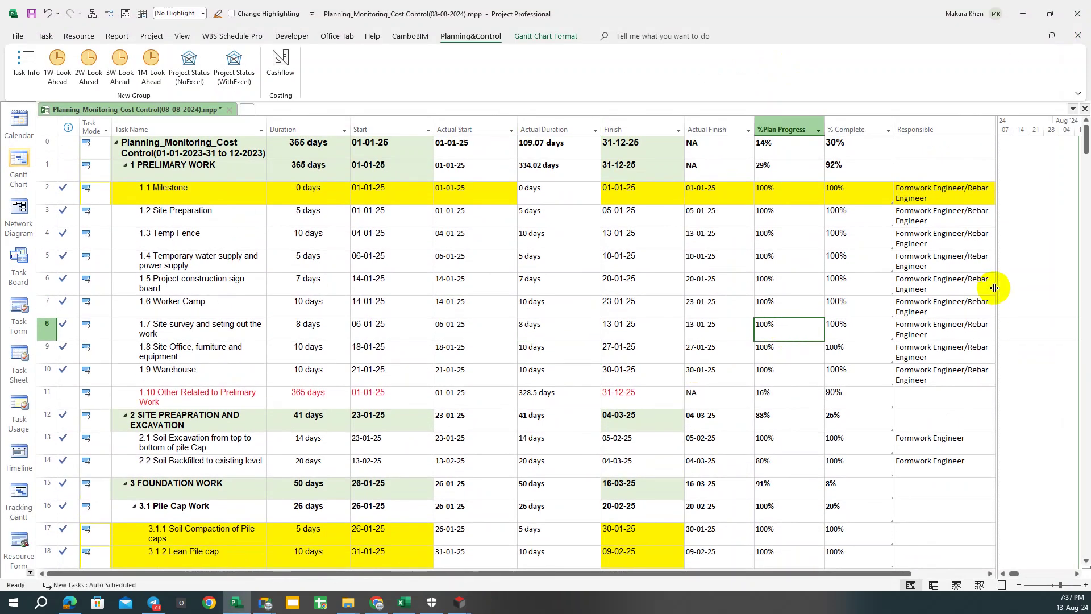
Widen the task table to show Responsible, select task 1.5's 14-01-25 start, then switch to Project Tracker.
{"action": "left_click_drag", "start_coordinate": [994, 287], "coordinate": [1018, 288]}
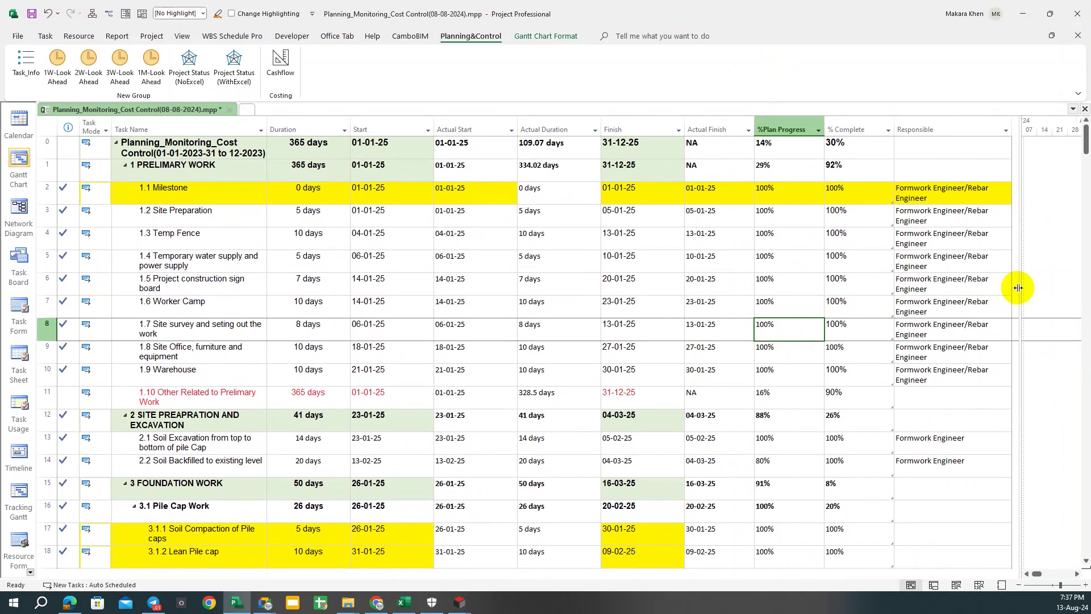
{"action": "left_click_drag", "start_coordinate": [1018, 288], "coordinate": [1019, 285]}
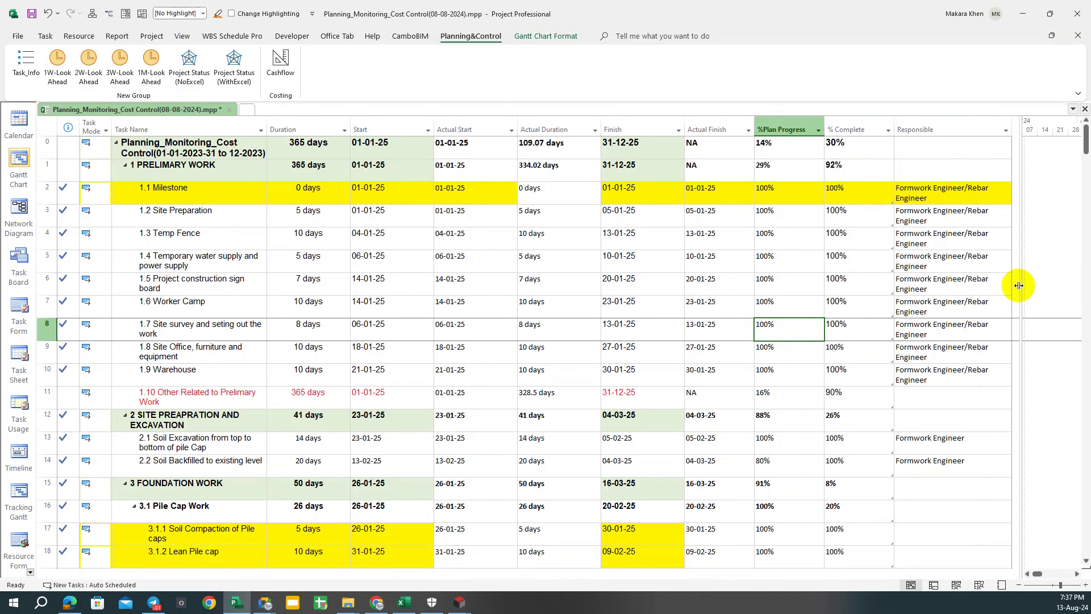
{"action": "scroll", "coordinate": [724, 281], "scroll_direction": "down", "scroll_amount": 2}
{"action": "scroll", "coordinate": [724, 280], "scroll_direction": "up", "scroll_amount": 2}
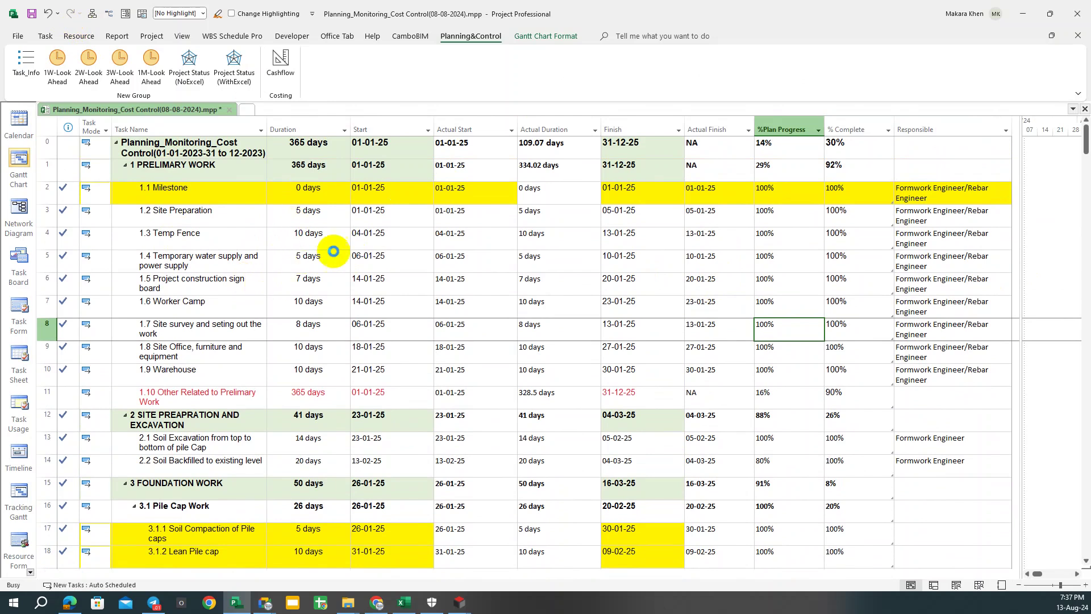
{"action": "left_click", "coordinate": [399, 282]}
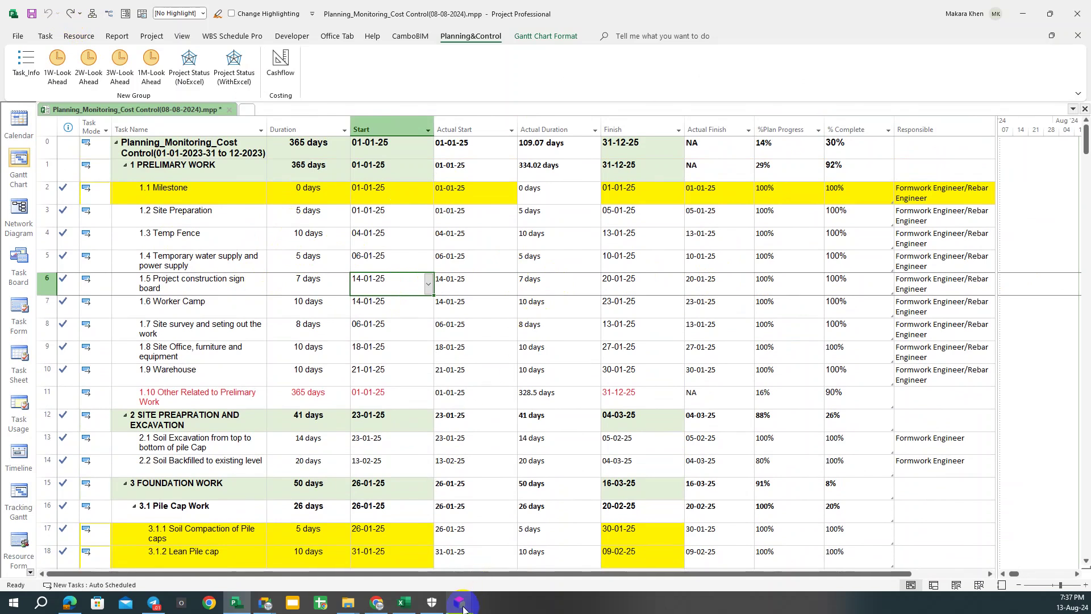
{"action": "mouse_move", "coordinate": [458, 603]}
{"action": "left_click", "coordinate": [493, 546]}
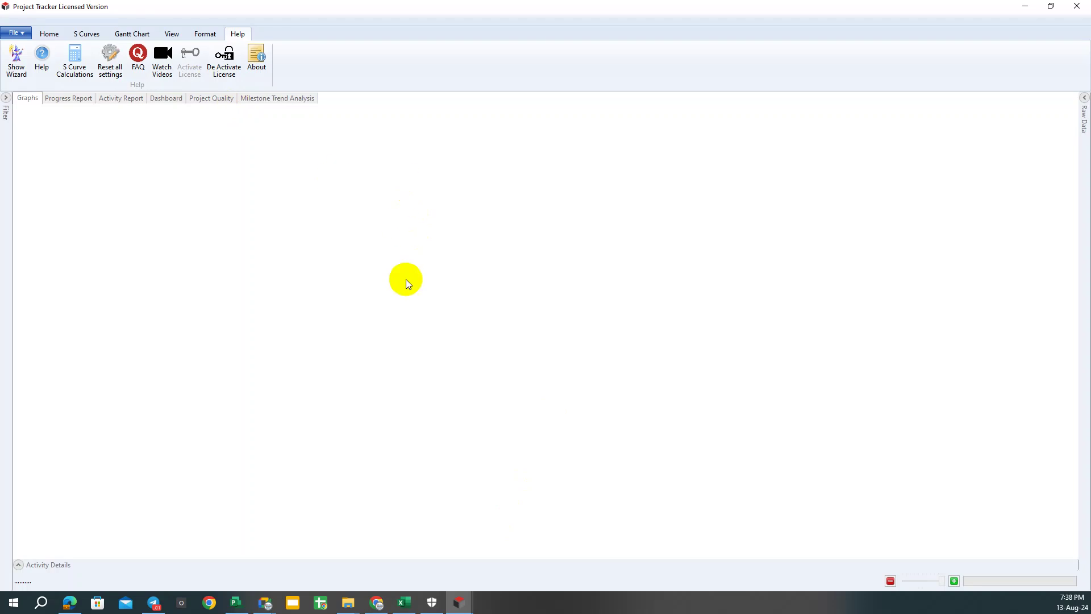
Show Project Tracker's Home import options, then return to the Microsoft Project schedule.
{"action": "left_click", "coordinate": [46, 38]}
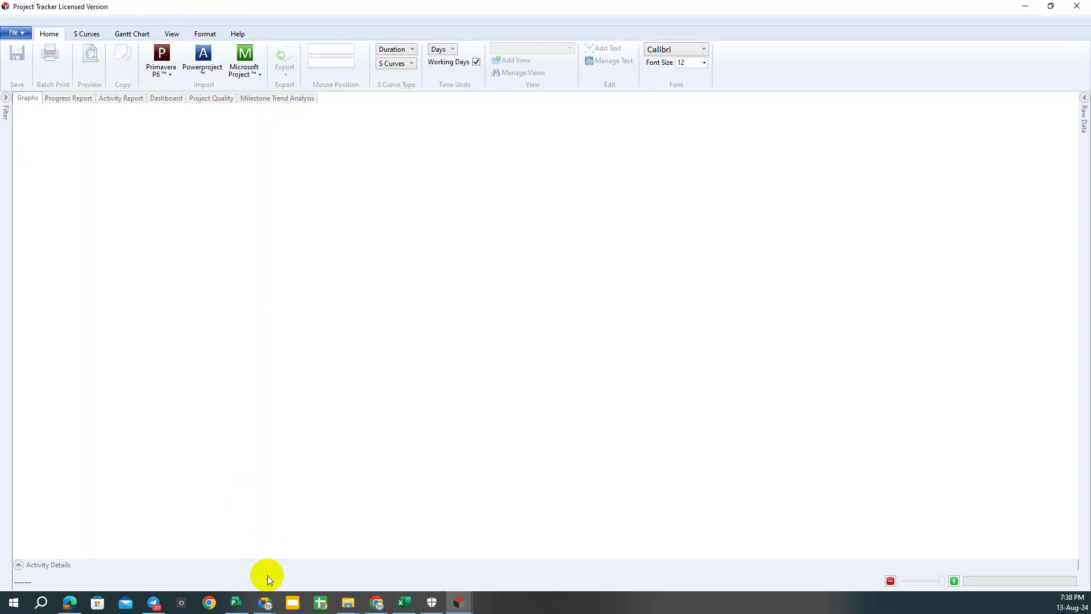
{"action": "mouse_move", "coordinate": [235, 603]}
{"action": "left_click", "coordinate": [241, 555]}
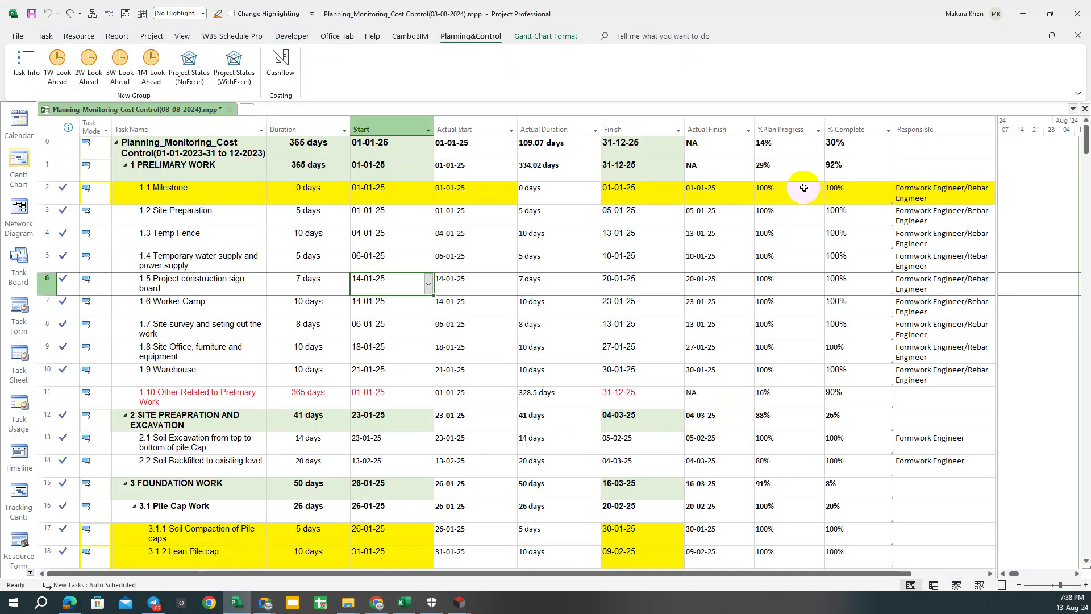
Save the schedule and restore the Project window so Project Tracker shows behind it.
{"action": "left_click", "coordinate": [32, 13]}
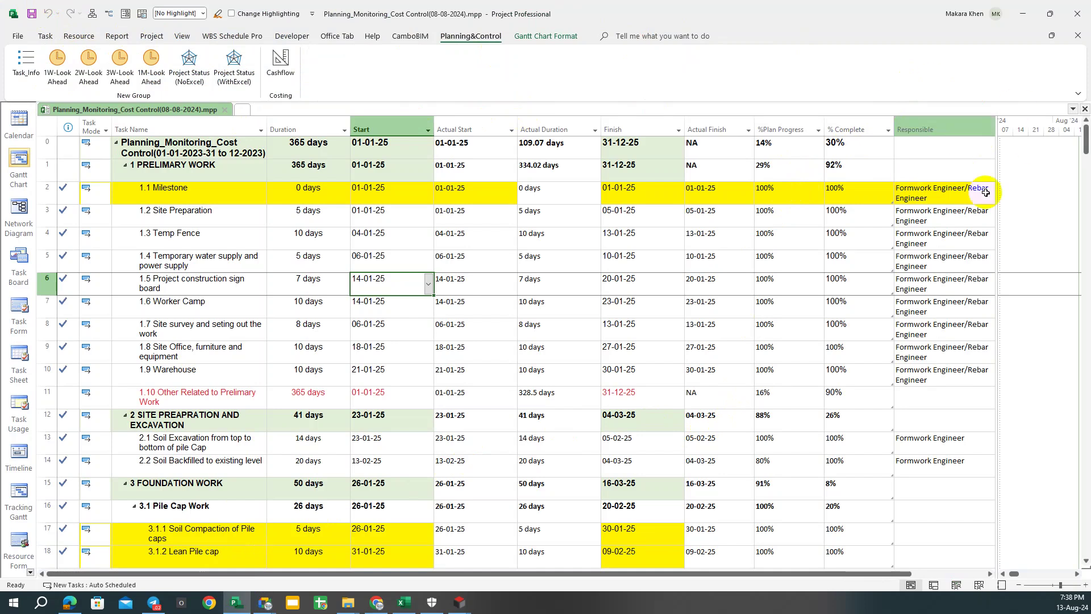
{"action": "mouse_move", "coordinate": [500, 9]}
{"action": "left_mouse_down"}
{"action": "mouse_move", "coordinate": [489, 71]}
{"action": "mouse_move", "coordinate": [503, 103]}
{"action": "left_mouse_up"}
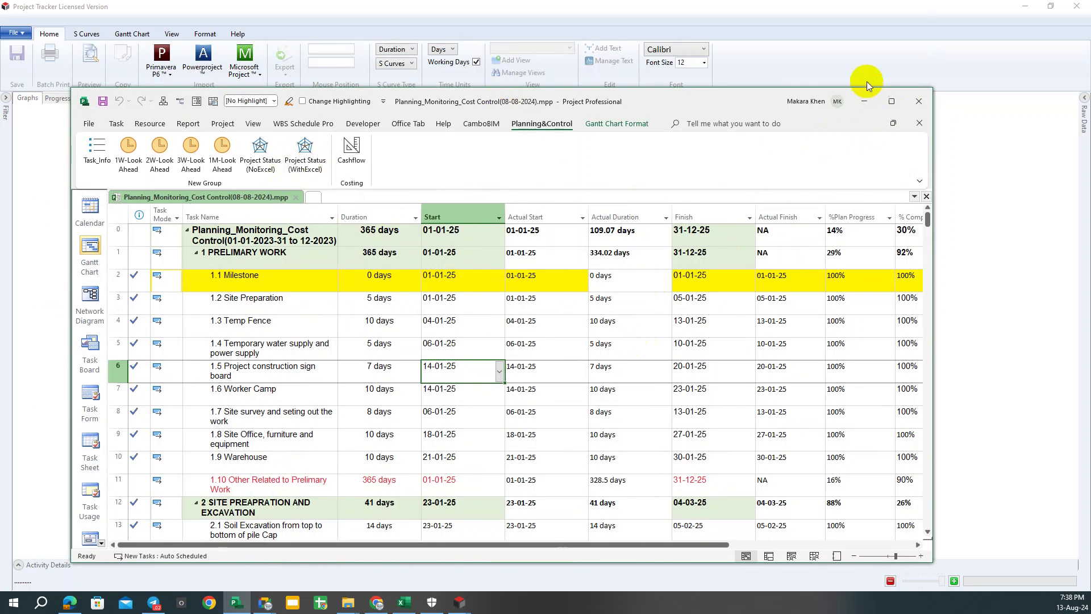
Minimize Microsoft Project and browse the tracker's S Curves, Gantt Chart and Format tabs before returning Home.
{"action": "left_click", "coordinate": [862, 102]}
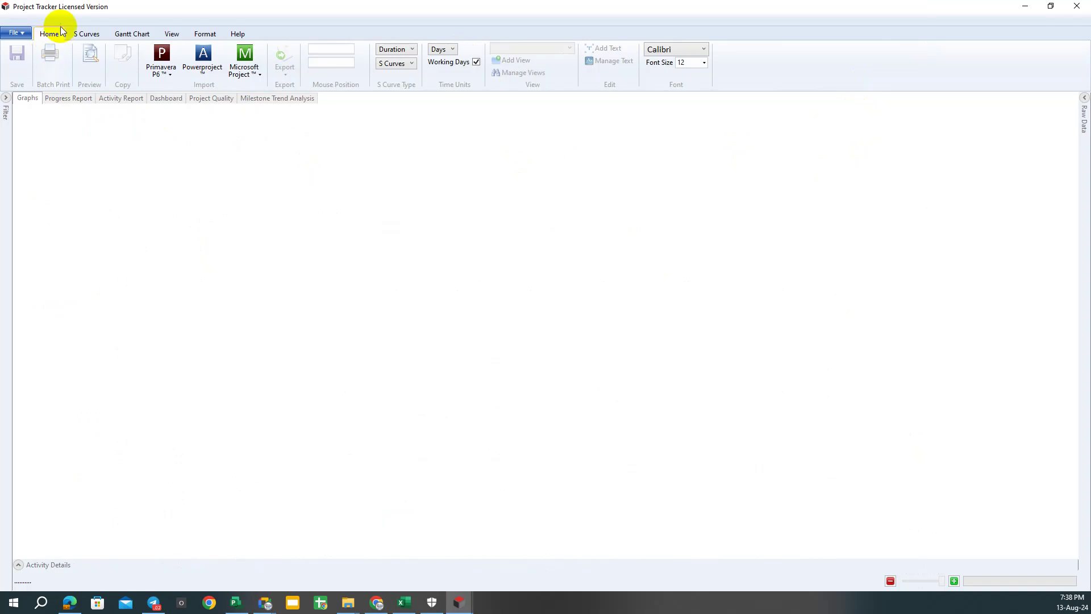
{"action": "mouse_move", "coordinate": [63, 7]}
{"action": "left_mouse_down"}
{"action": "mouse_move", "coordinate": [61, 33]}
{"action": "mouse_move", "coordinate": [103, 7]}
{"action": "left_mouse_up"}
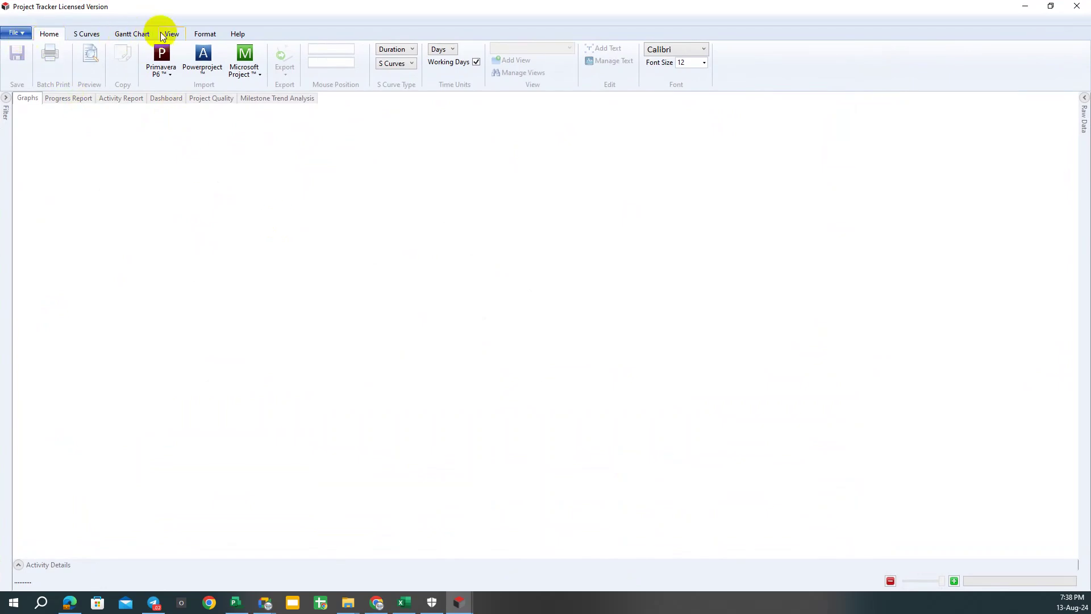
{"action": "left_click", "coordinate": [104, 34]}
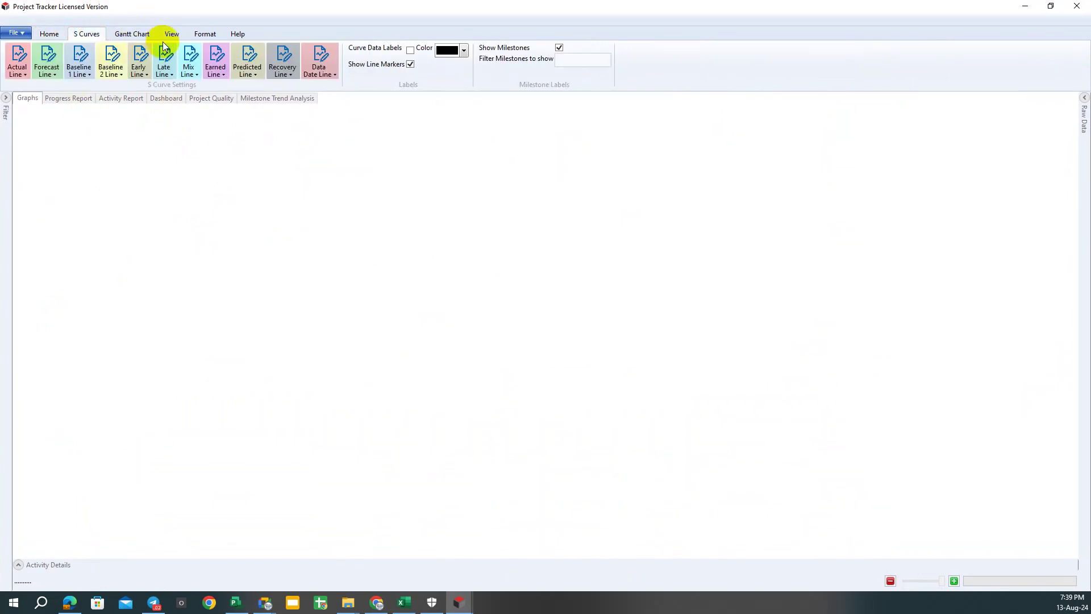
{"action": "left_click", "coordinate": [121, 36]}
{"action": "left_click", "coordinate": [202, 35]}
{"action": "left_click", "coordinate": [49, 33]}
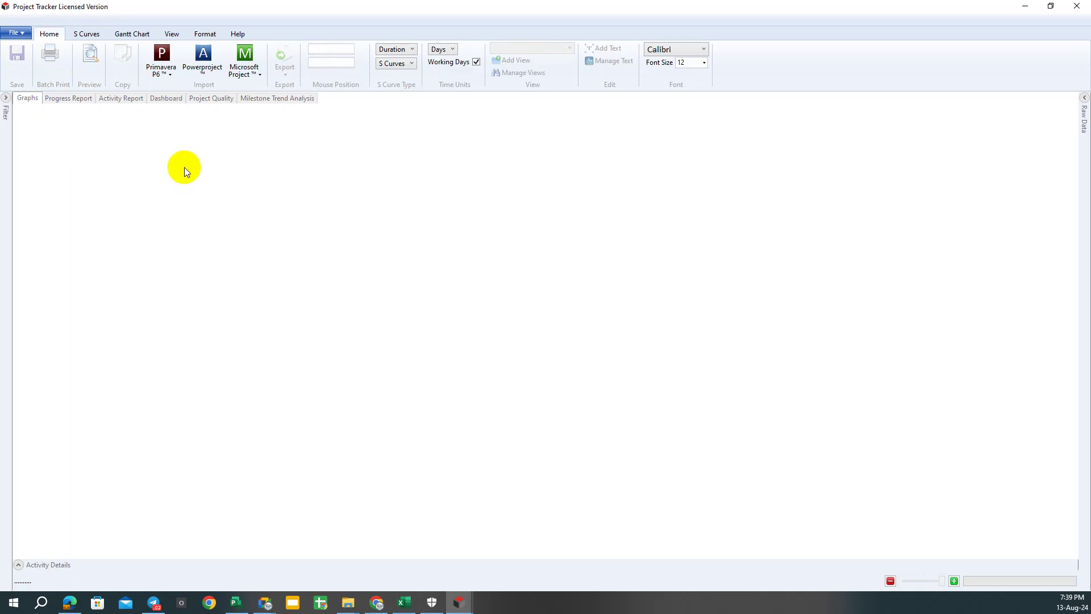
List the Primavera P6 import choices: Database, XER File and XML File.
{"action": "left_click", "coordinate": [171, 68]}
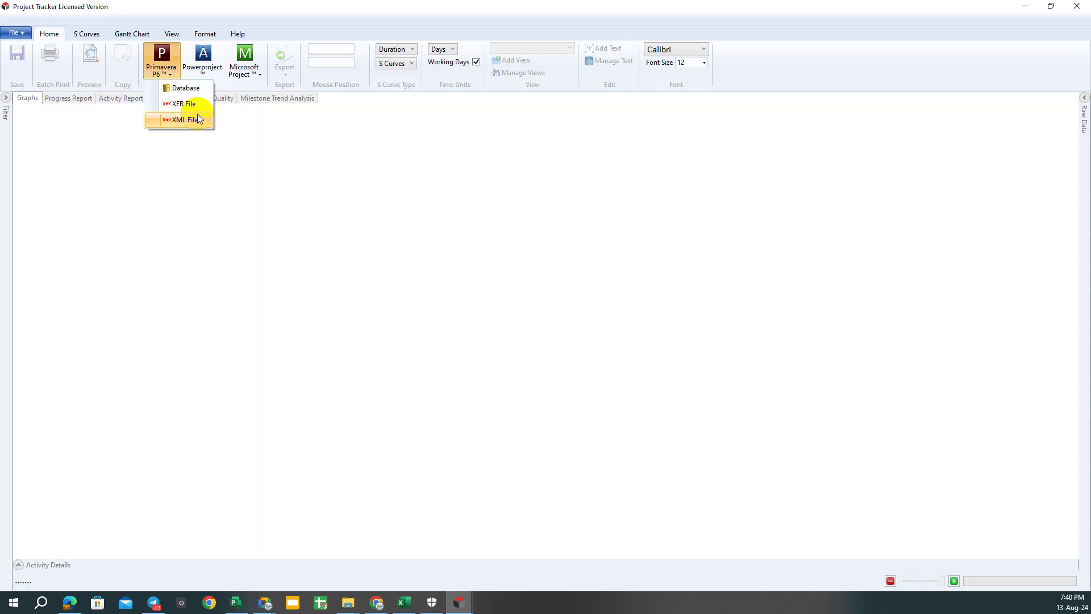
Attempt a Powerproject import, dismiss the installation warning, and bring Microsoft Project back to front.
{"action": "left_click", "coordinate": [203, 64]}
{"action": "left_click", "coordinate": [634, 284]}
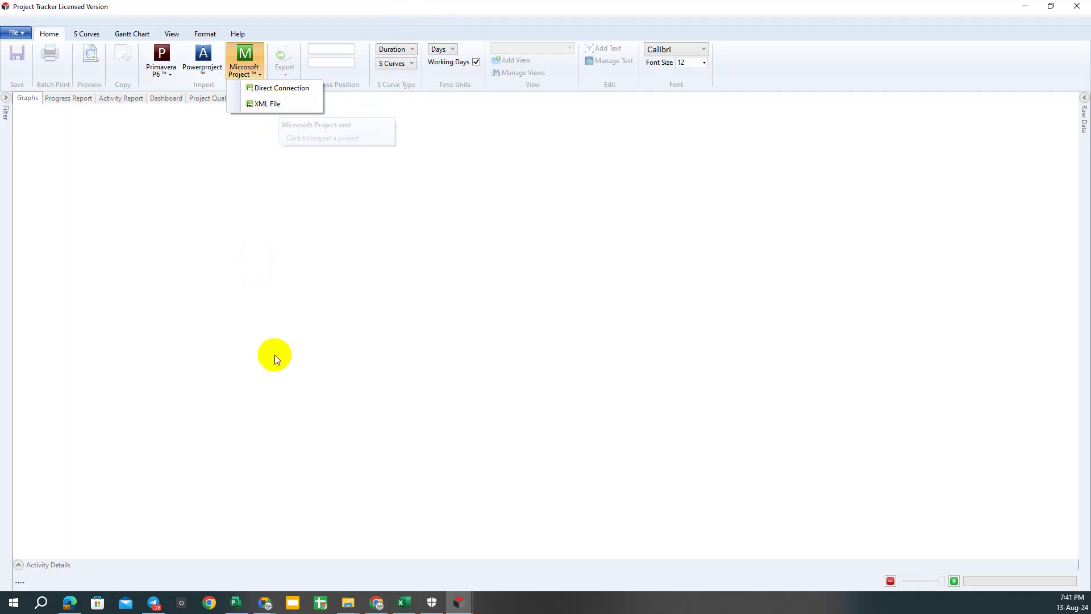
{"action": "left_click", "coordinate": [266, 600]}
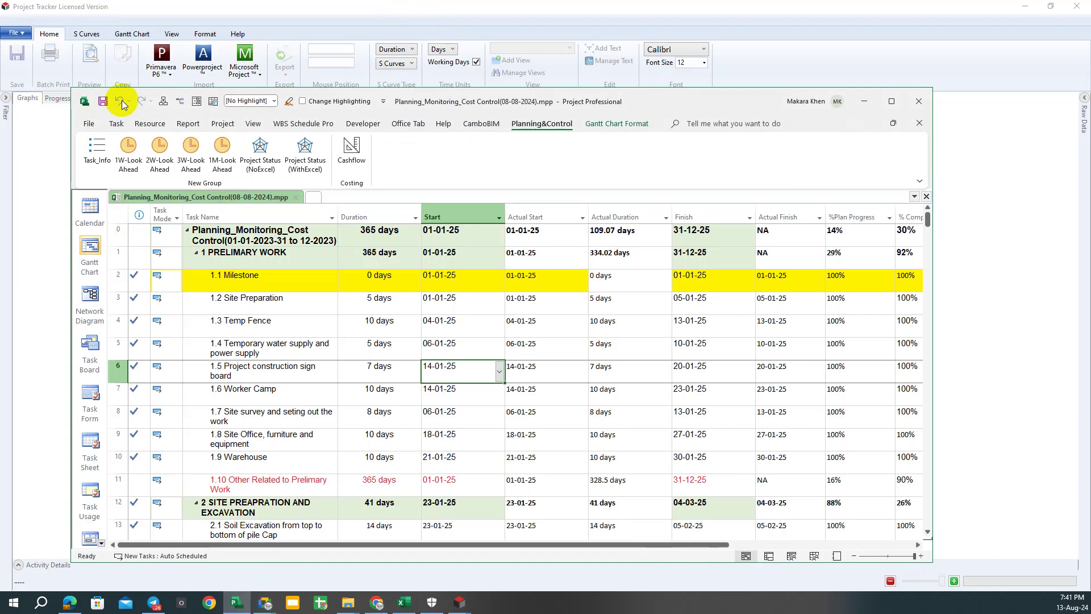
Maximize the schedule, open Save As to view file formats, then cancel without saving a copy.
{"action": "left_click", "coordinate": [895, 108]}
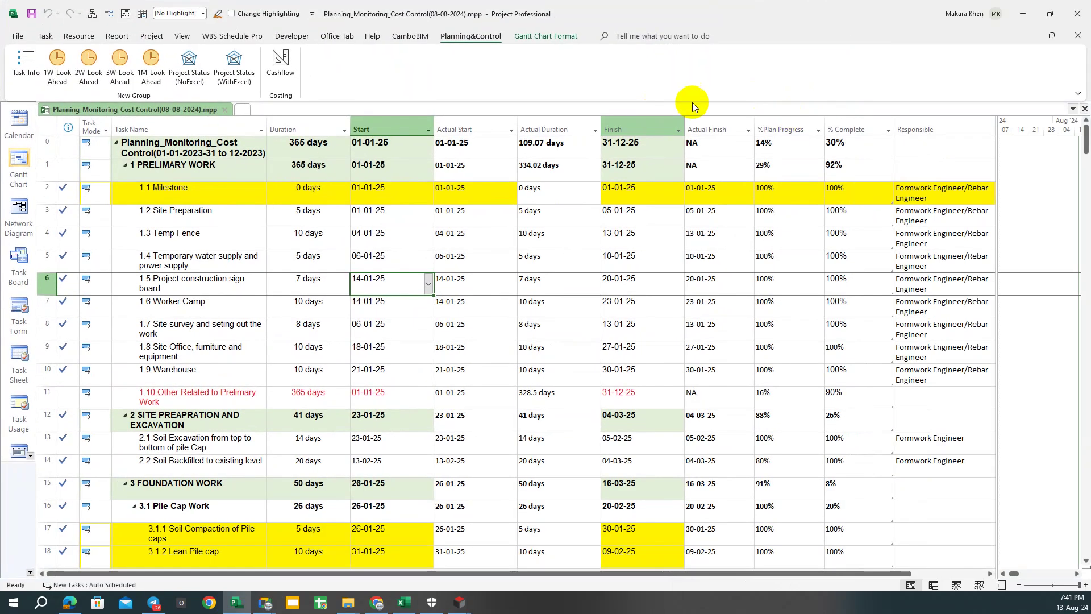
{"action": "left_click", "coordinate": [26, 34]}
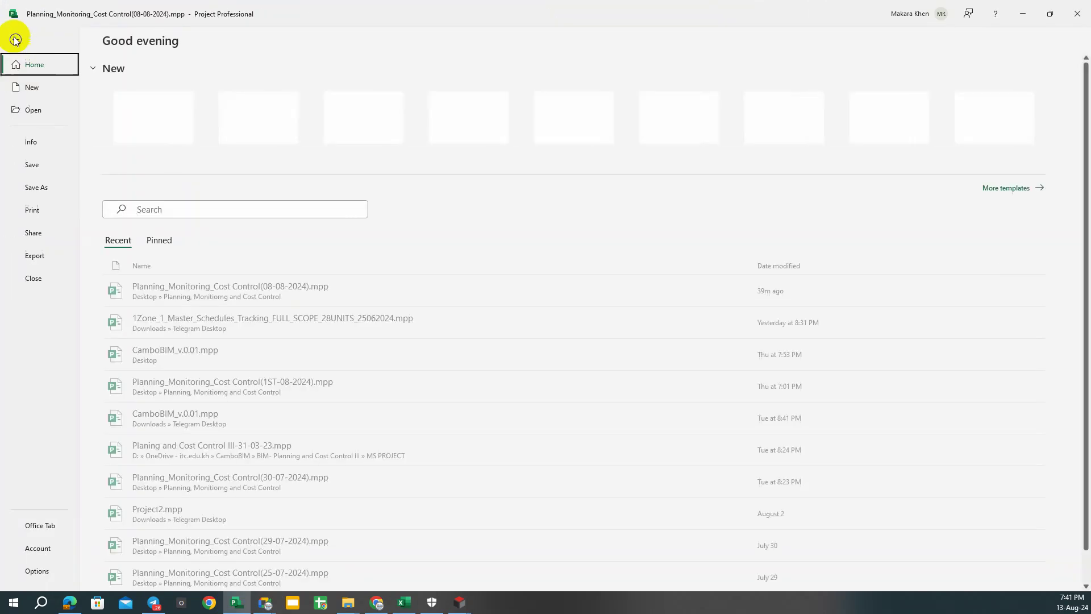
{"action": "left_click", "coordinate": [31, 187]}
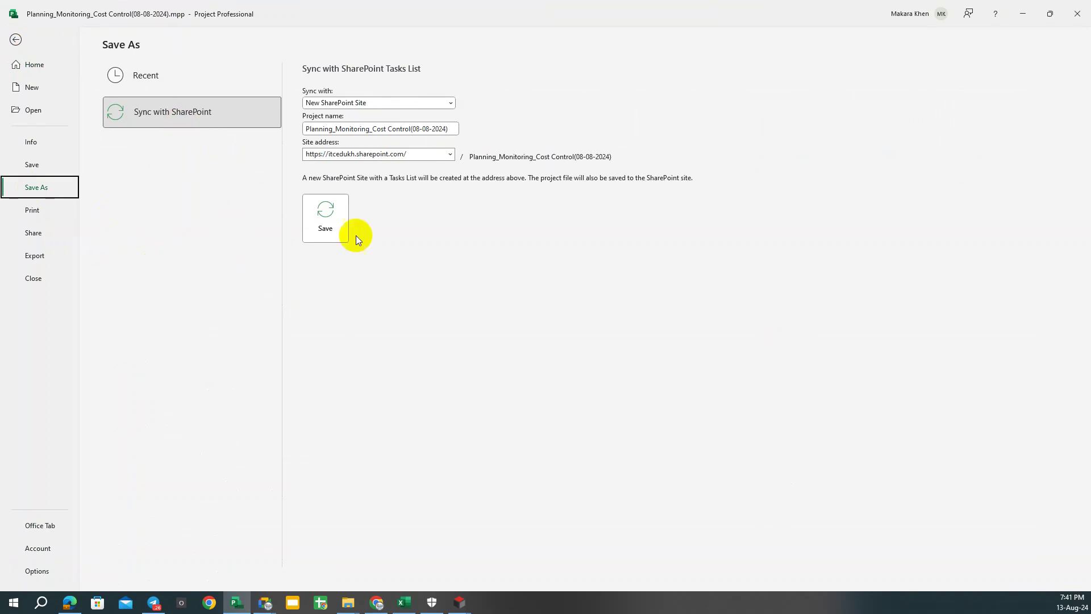
{"action": "left_click", "coordinate": [240, 449]}
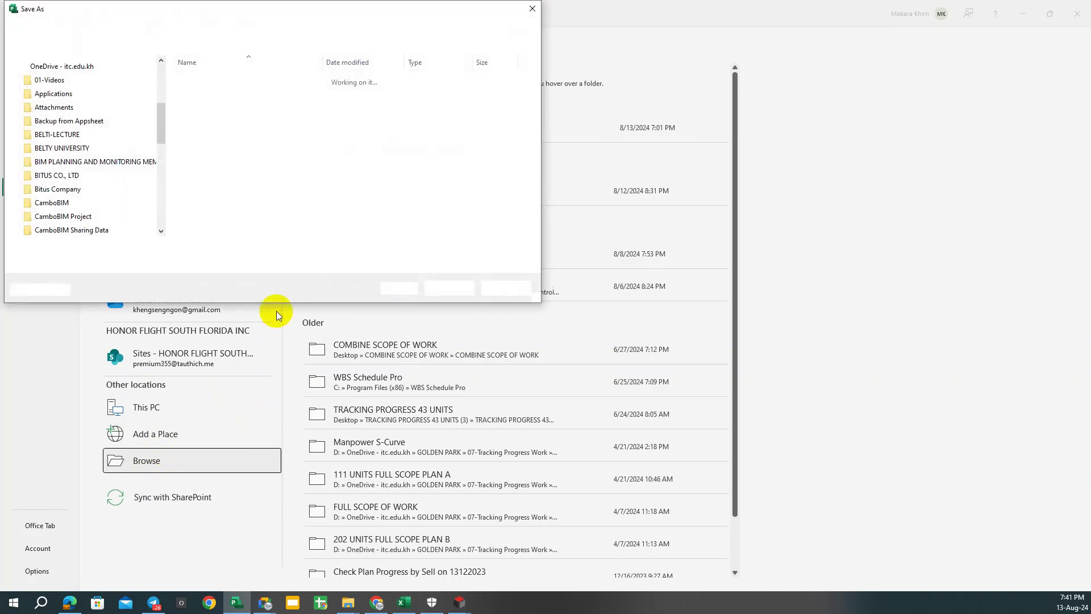
{"action": "left_click", "coordinate": [174, 265]}
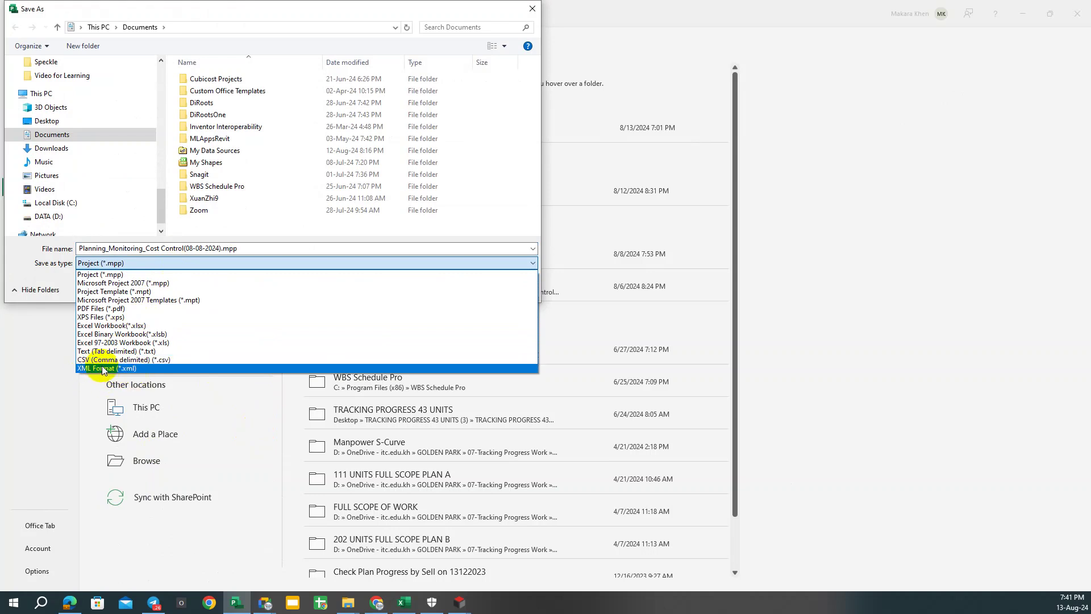
{"action": "left_click", "coordinate": [525, 11]}
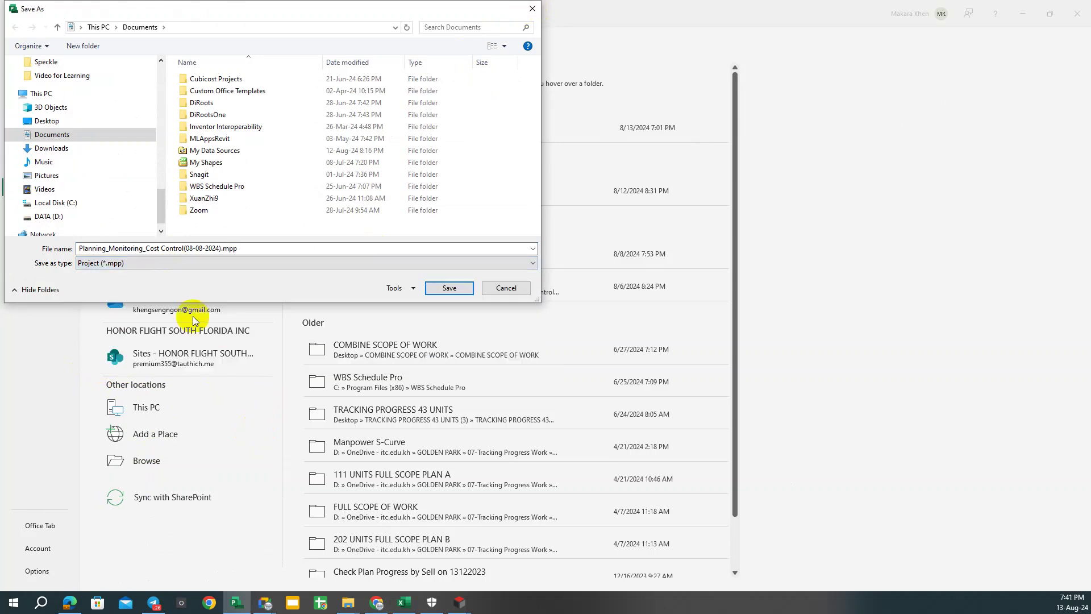
{"action": "left_click", "coordinate": [532, 9]}
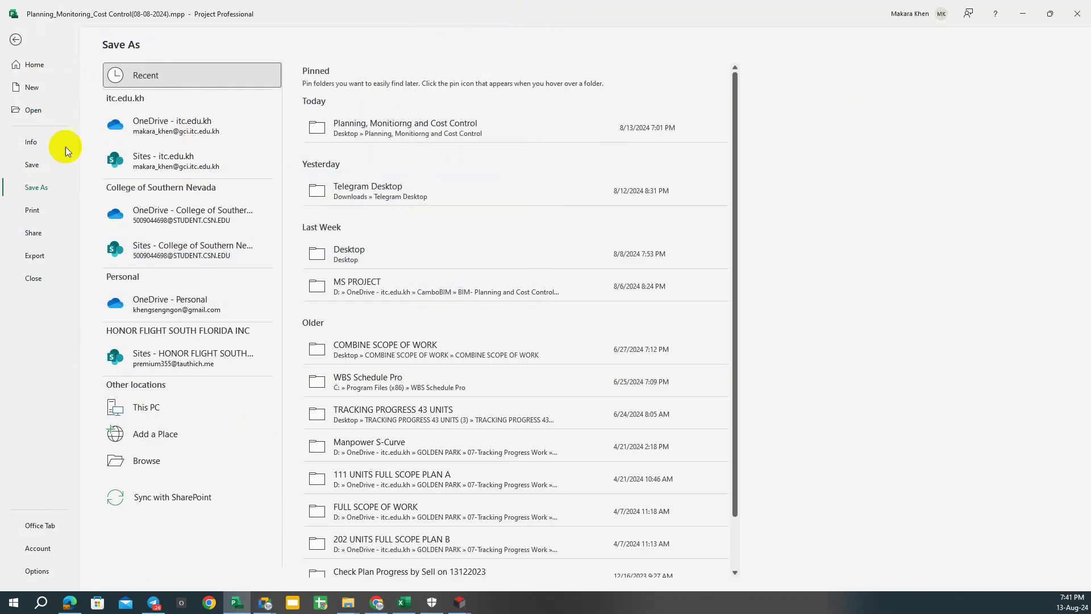
{"action": "left_click", "coordinate": [16, 39]}
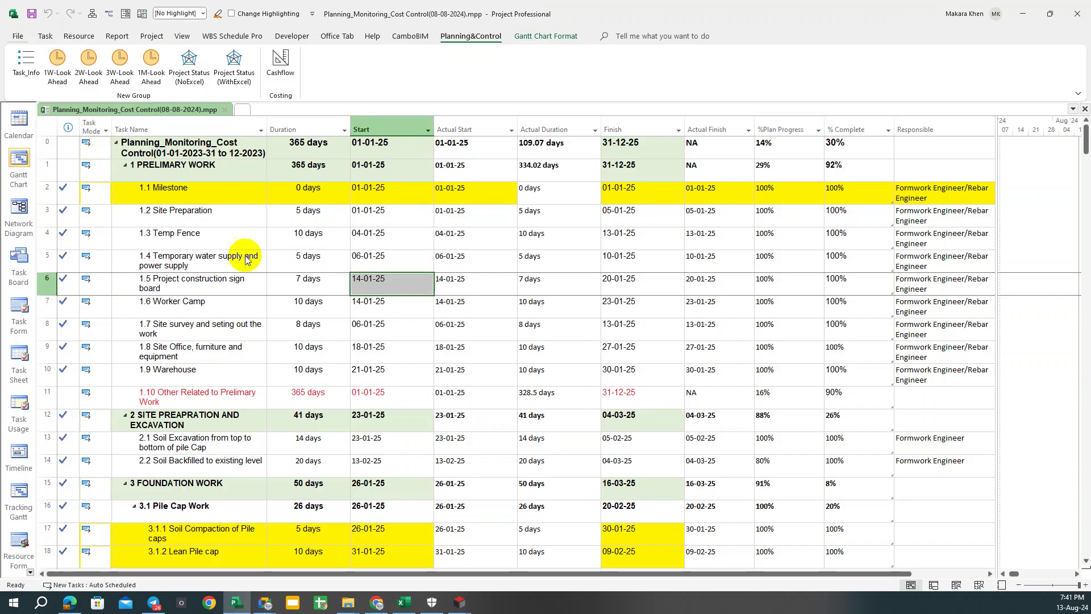
Open and close the File backstage, then create a new blank project, Project1.
{"action": "key", "text": "alt+f"}
{"action": "left_click", "coordinate": [17, 39]}
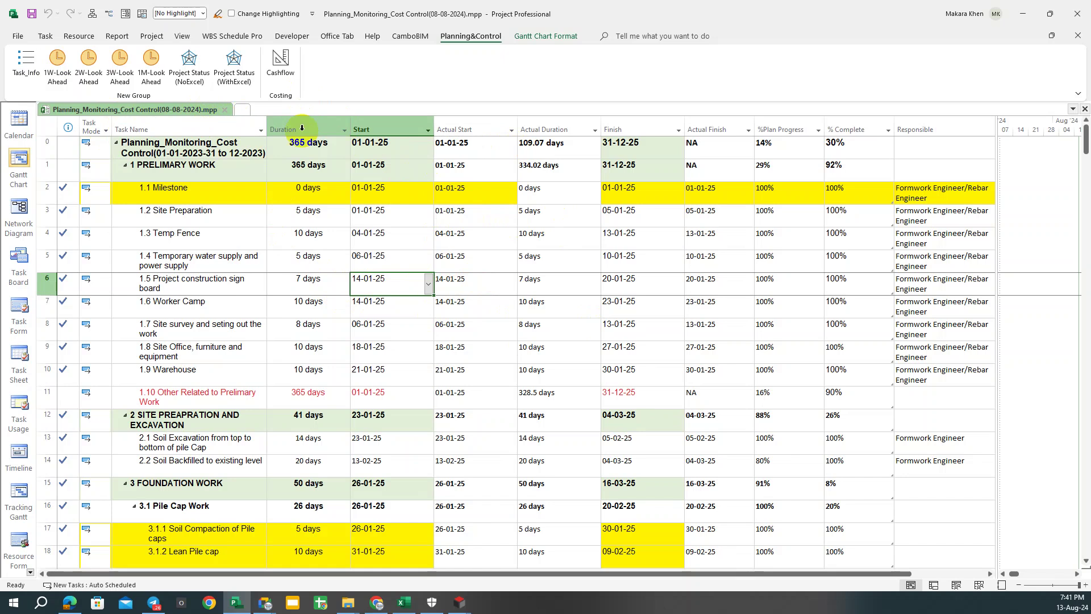
{"action": "left_click", "coordinate": [241, 109]}
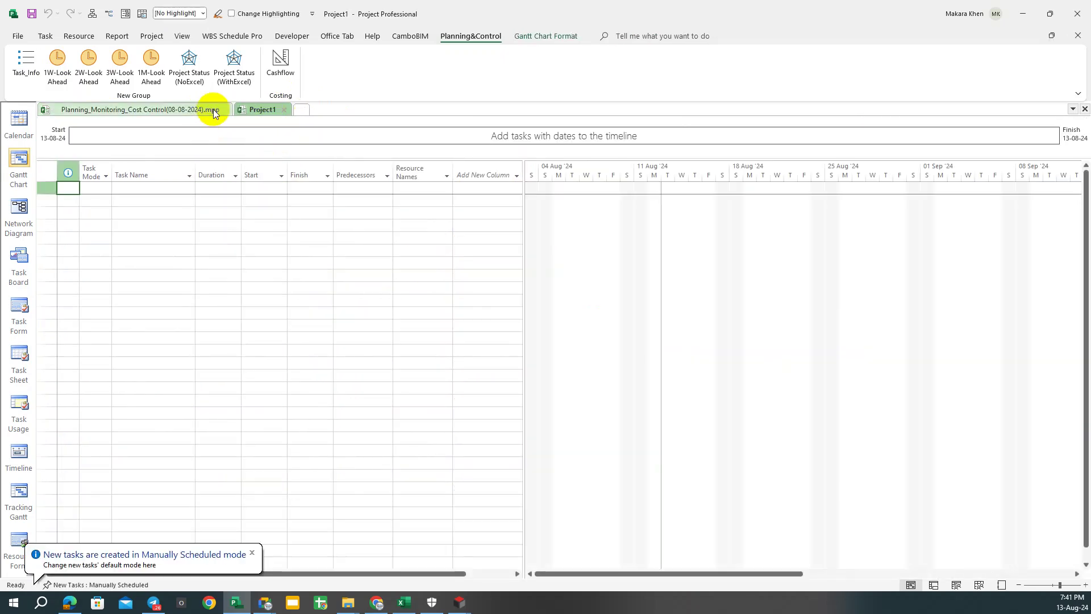
Create blank Project2, restore the Project Tracker window, and return to the Planning_Monitoring_Cost Control tab.
{"action": "left_click", "coordinate": [302, 110]}
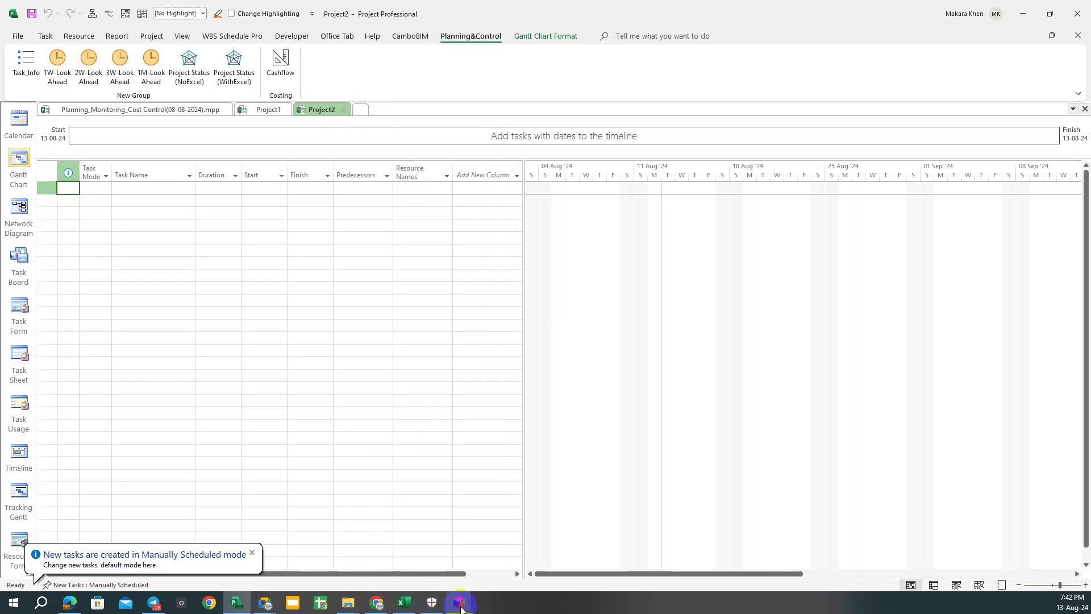
{"action": "mouse_move", "coordinate": [458, 603]}
{"action": "left_click", "coordinate": [515, 540]}
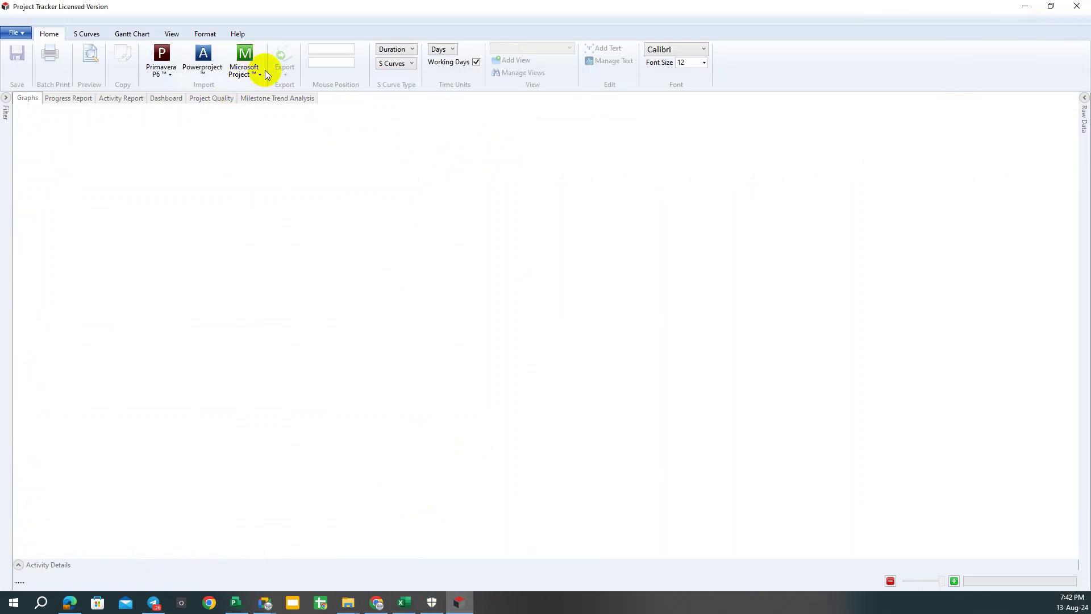
{"action": "double_click", "coordinate": [427, 7]}
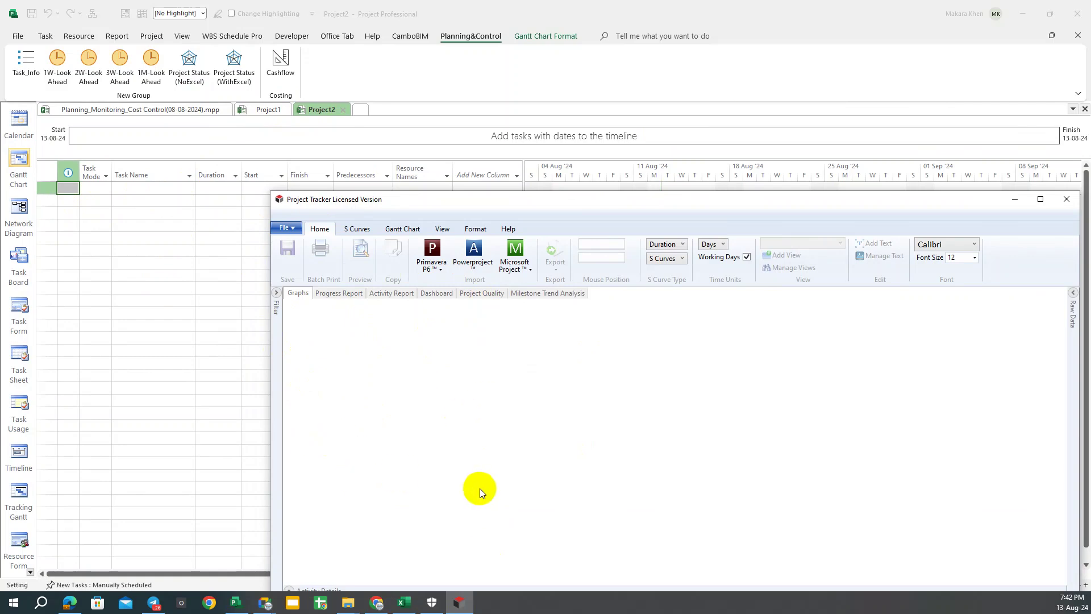
{"action": "left_click", "coordinate": [262, 109]}
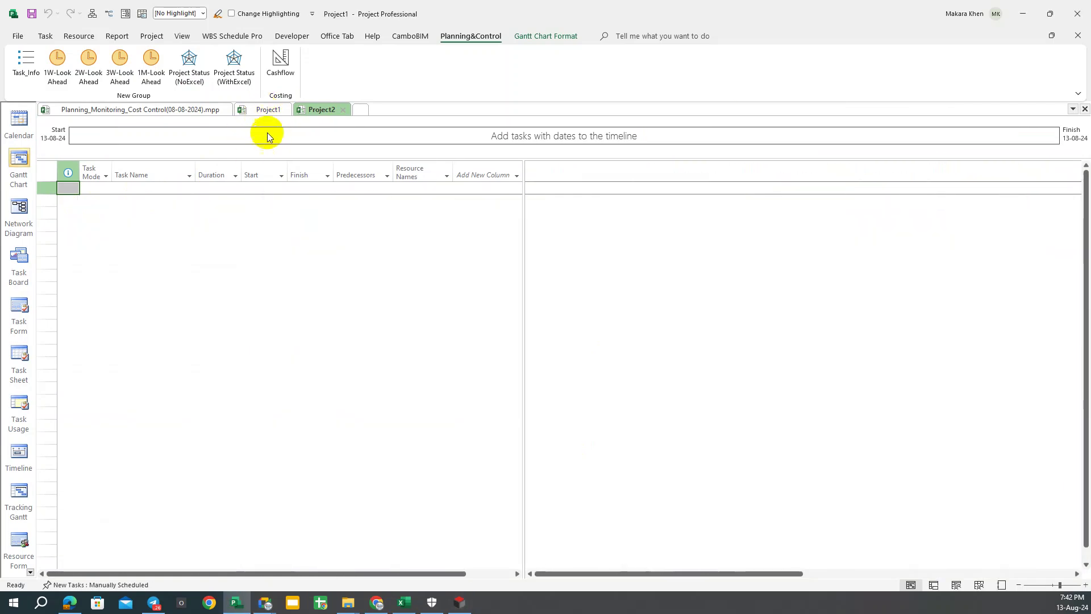
{"action": "left_click", "coordinate": [459, 602]}
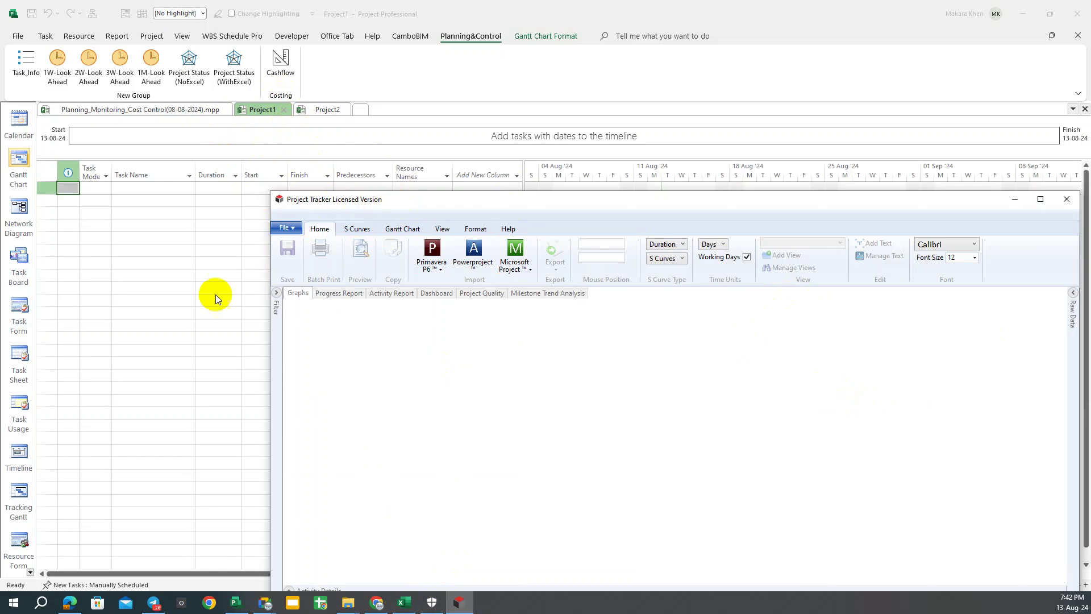
{"action": "left_click", "coordinate": [111, 107]}
Open Project Tracker's import settings for the open Microsoft Project schedule.
{"action": "left_click", "coordinate": [116, 110]}
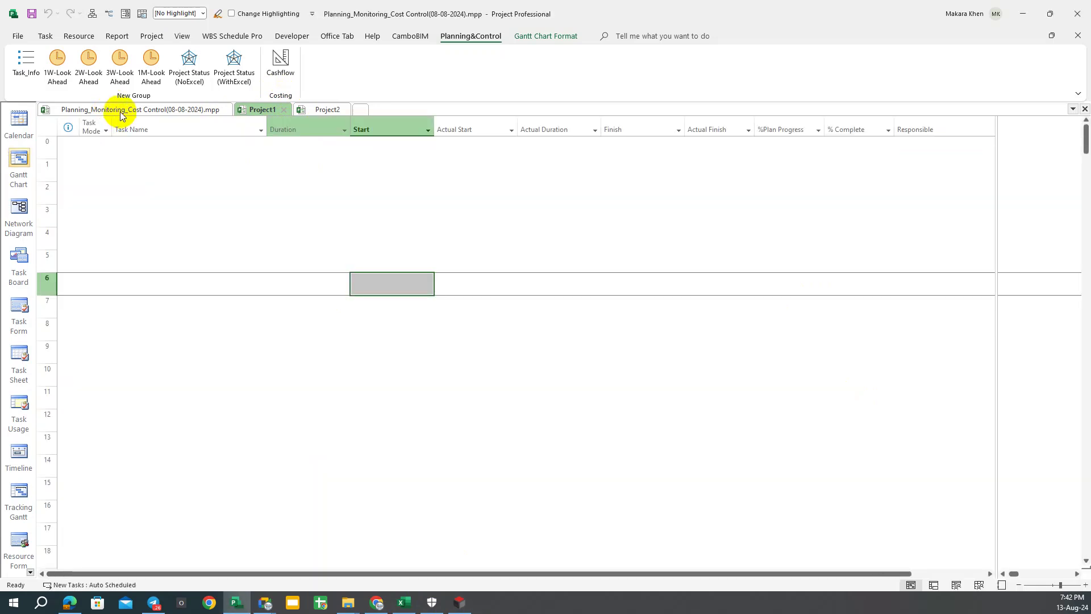
{"action": "left_click", "coordinate": [459, 602]}
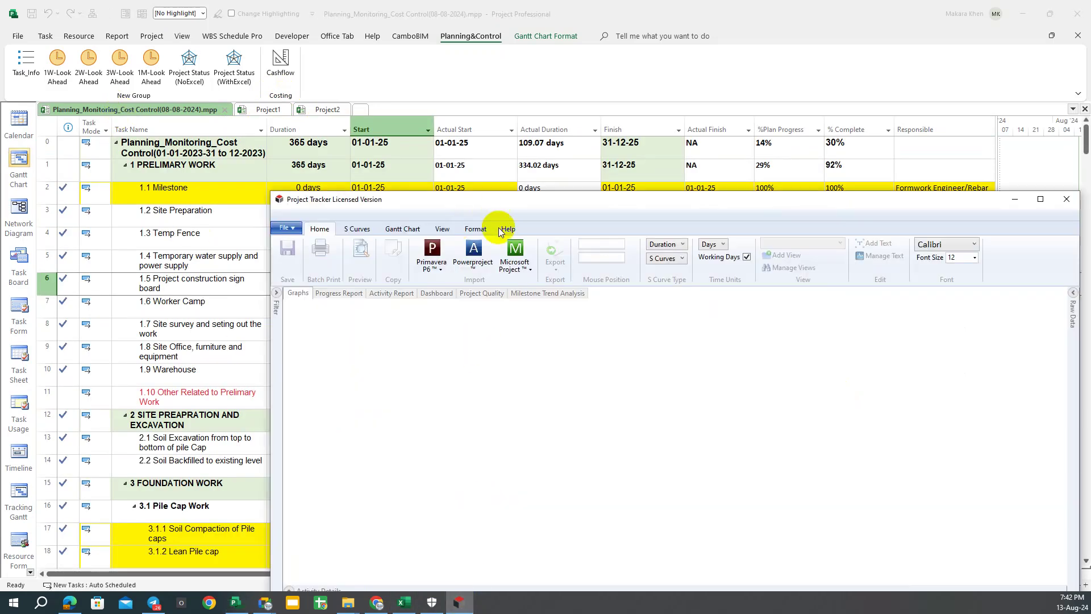
{"action": "left_click", "coordinate": [515, 259]}
{"action": "left_click", "coordinate": [523, 284]}
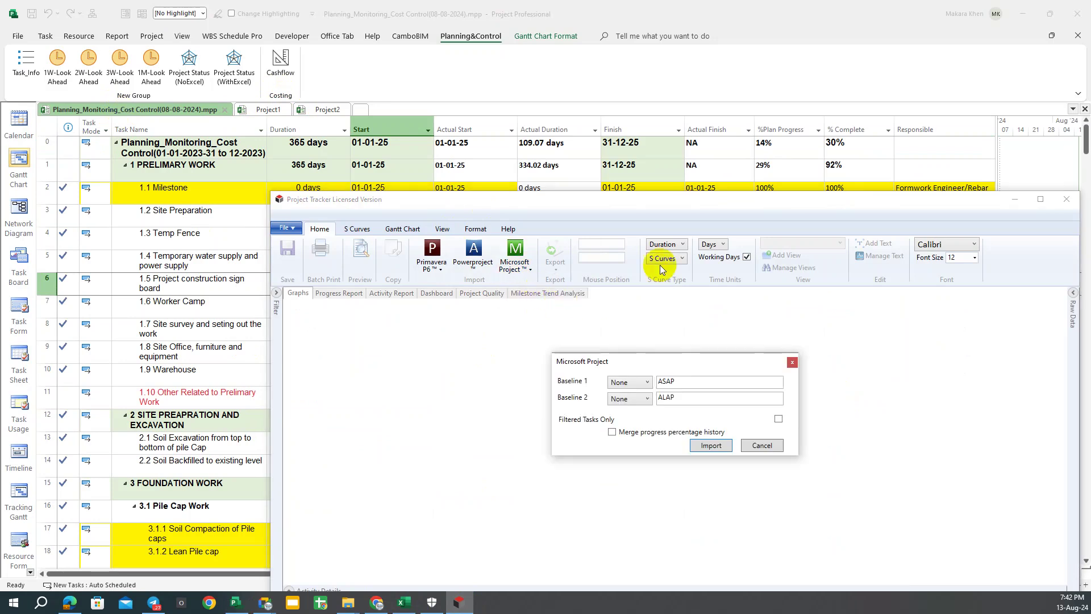
{"action": "left_click_drag", "start_coordinate": [677, 367], "coordinate": [666, 349]}
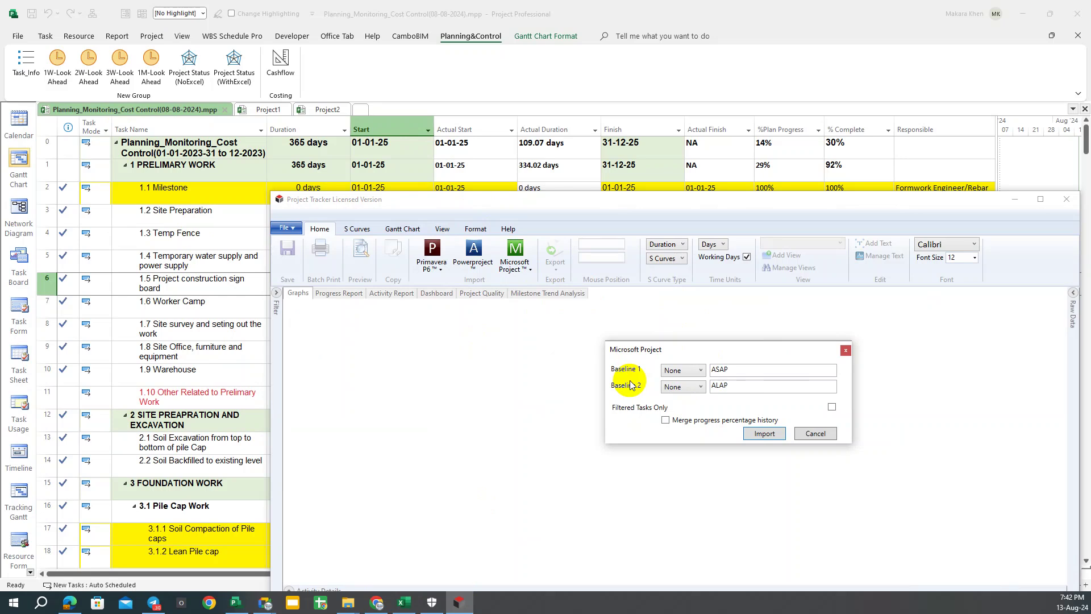
Try several baselines, settling on Baseline for the ASAP curve and Baseline 1 for ALAP.
{"action": "left_click", "coordinate": [669, 369]}
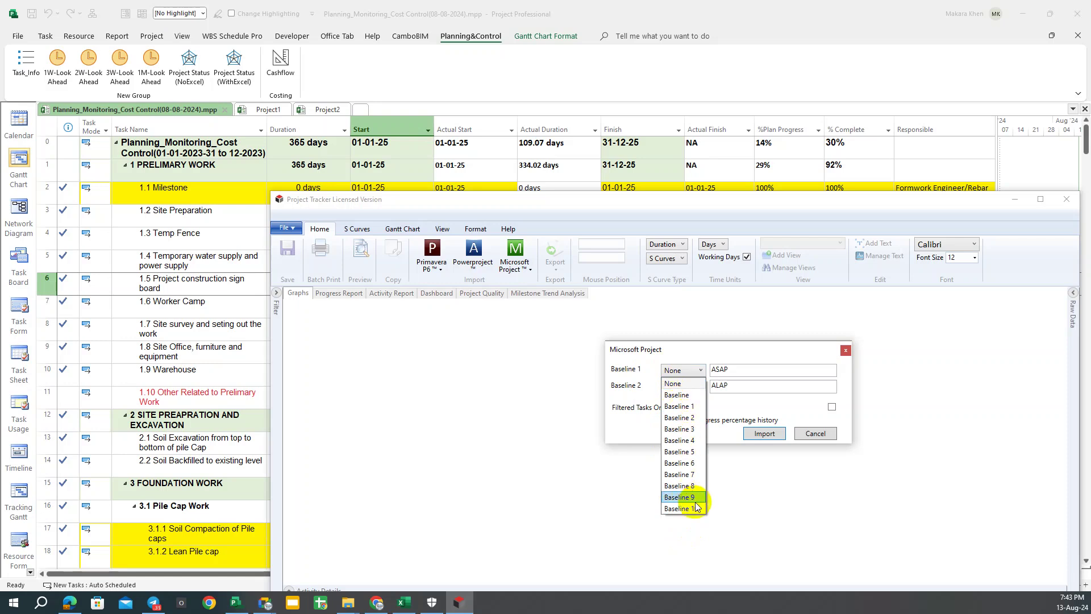
{"action": "left_click", "coordinate": [686, 418]}
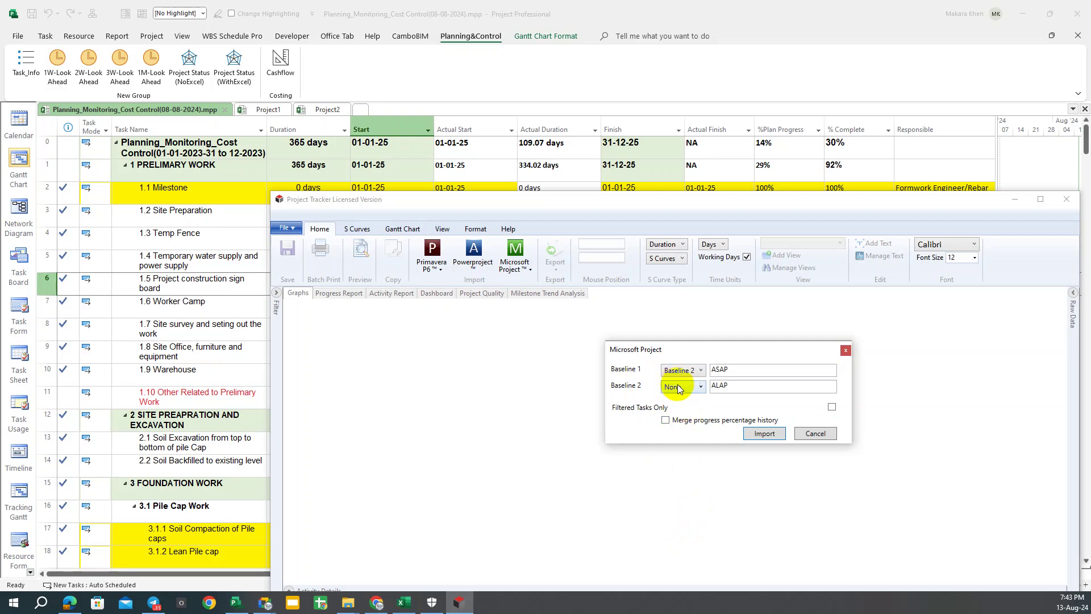
{"action": "left_click", "coordinate": [678, 388]}
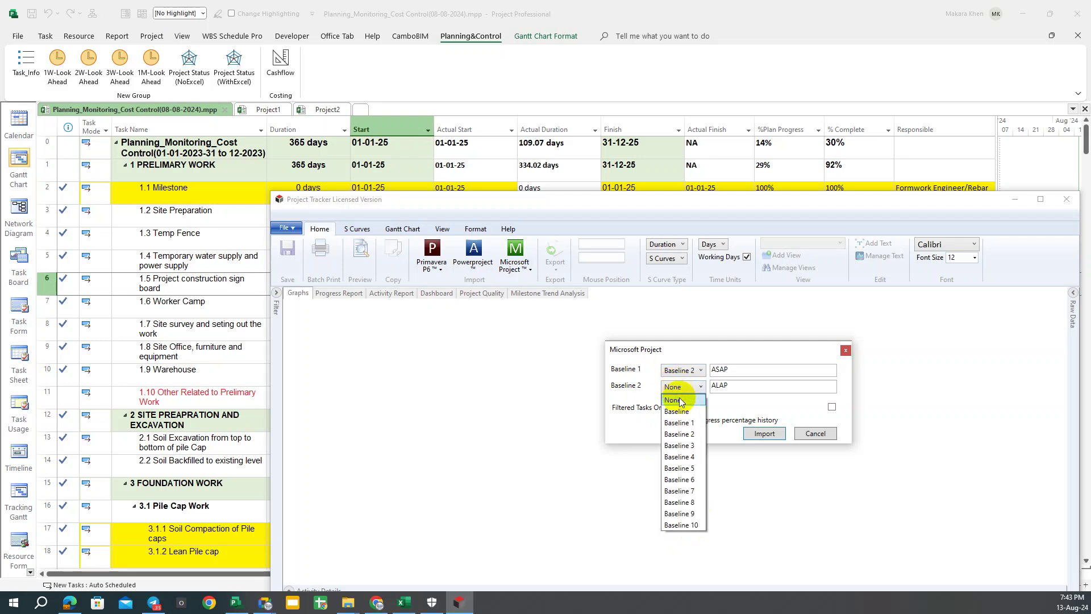
{"action": "left_click", "coordinate": [689, 446]}
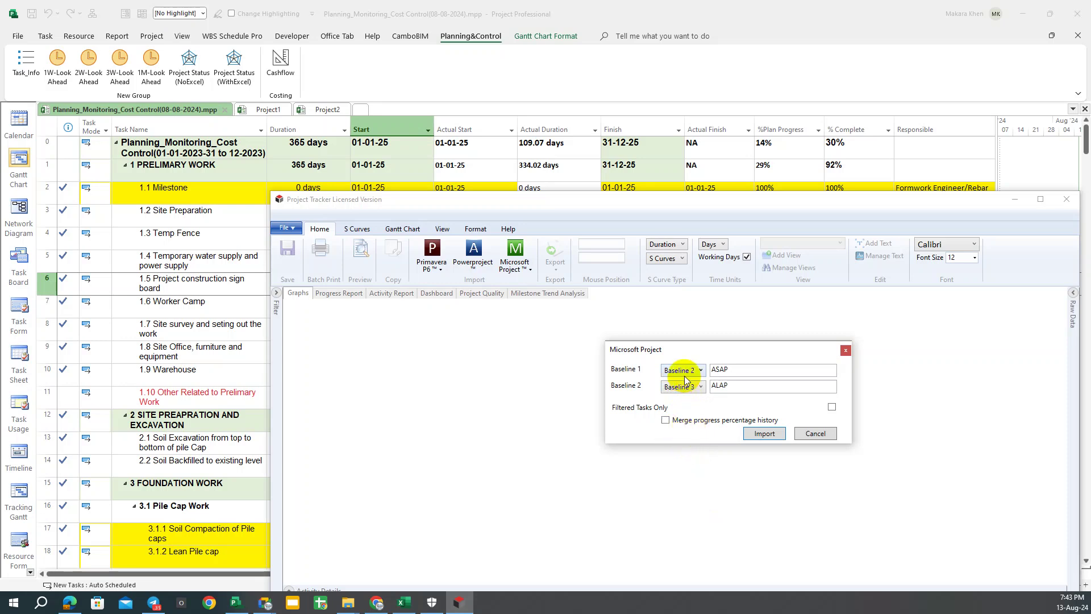
{"action": "left_click", "coordinate": [682, 370]}
{"action": "left_click", "coordinate": [689, 427]}
{"action": "left_click", "coordinate": [682, 387]}
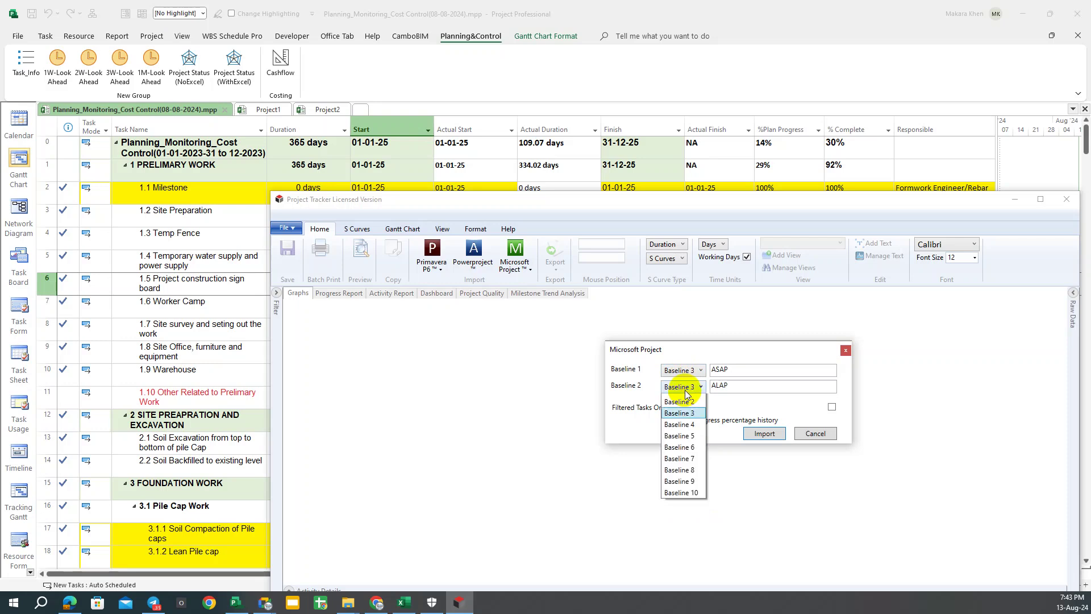
{"action": "left_click", "coordinate": [698, 451]}
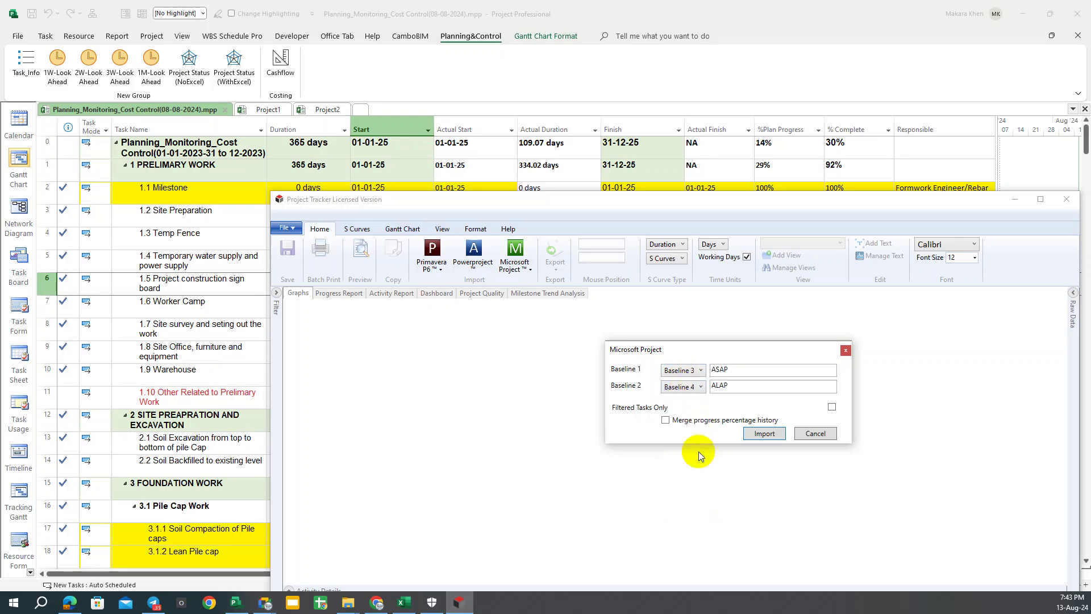
{"action": "left_click", "coordinate": [682, 370]}
{"action": "left_click", "coordinate": [682, 388]}
{"action": "left_click", "coordinate": [682, 386]}
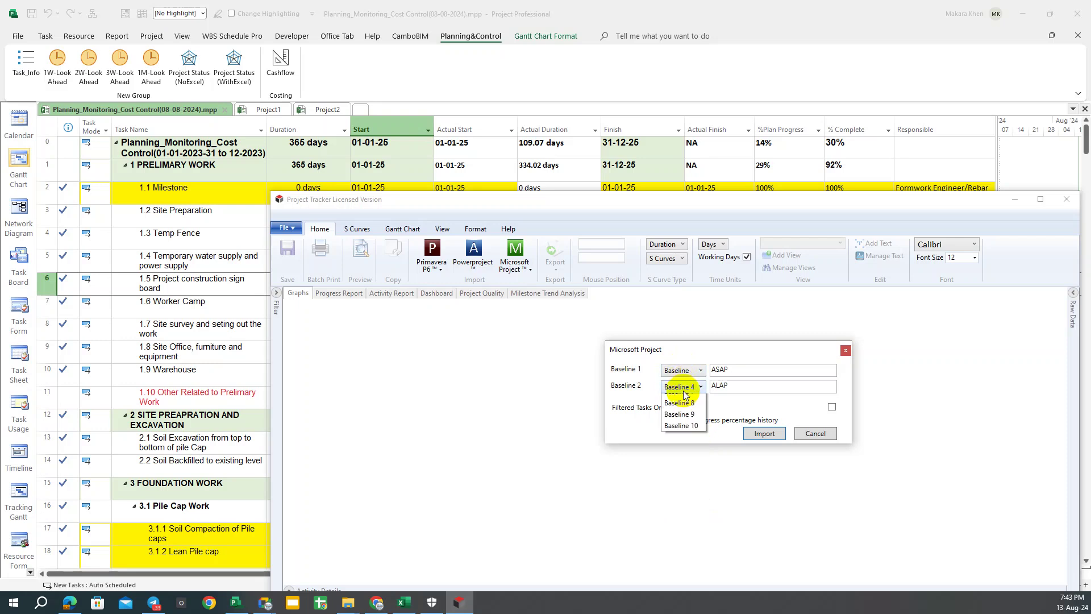
{"action": "left_click", "coordinate": [689, 422]}
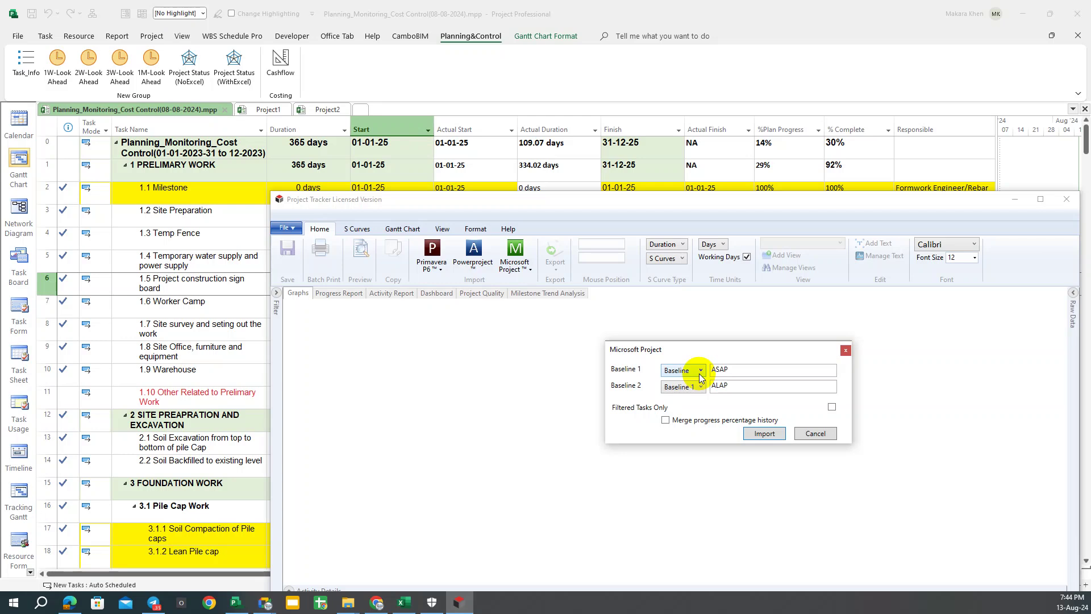
Set the ALAP baseline to None and keep Baseline for ASAP, then switch to Microsoft Project.
{"action": "left_click", "coordinate": [693, 386]}
{"action": "left_click", "coordinate": [686, 396]}
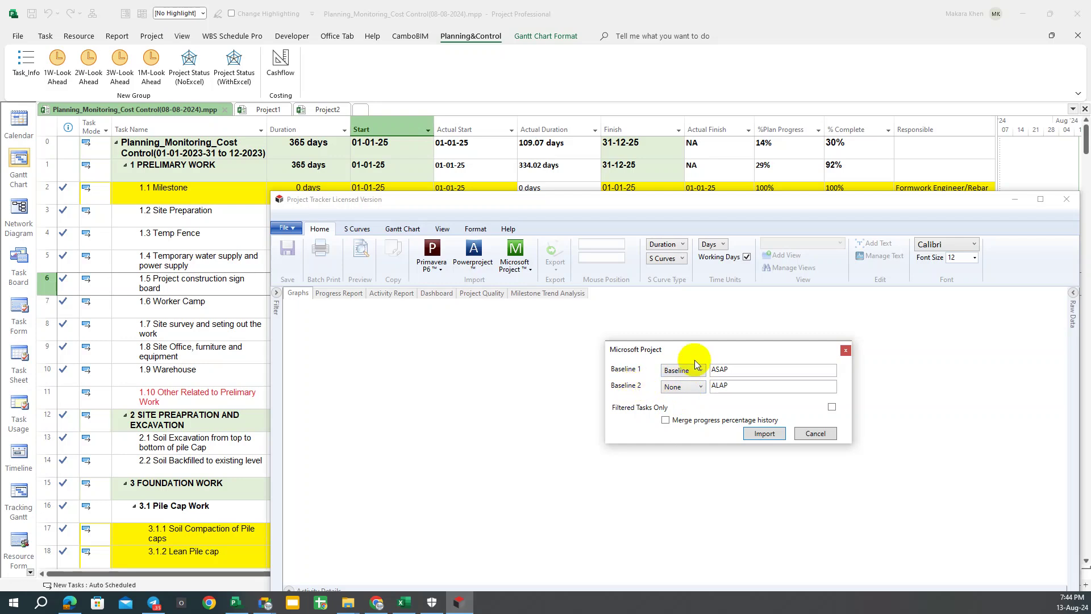
{"action": "left_click", "coordinate": [697, 364]}
{"action": "left_click", "coordinate": [688, 391]}
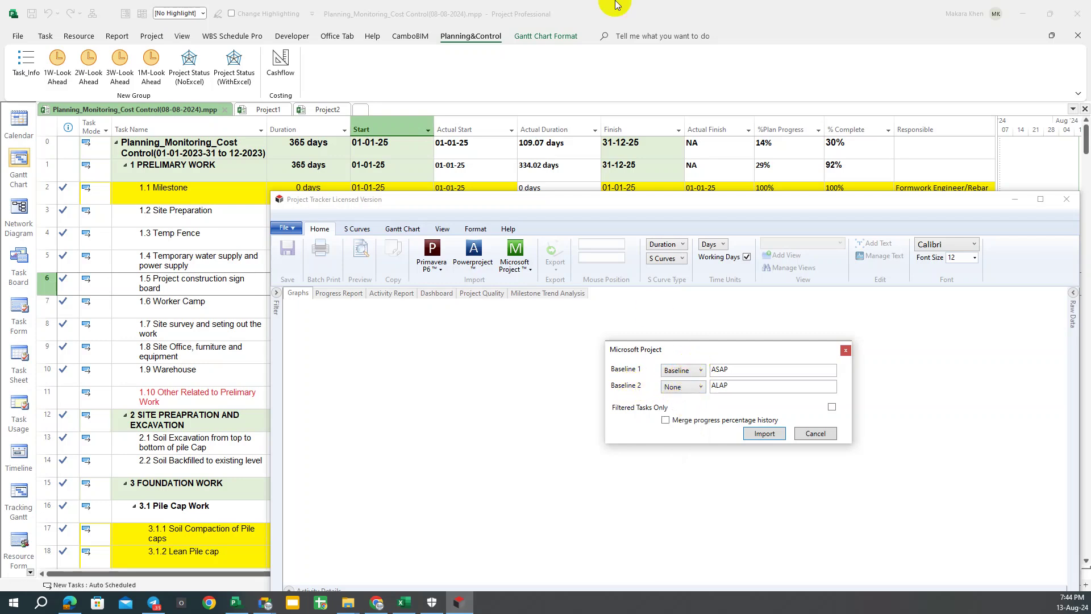
{"action": "left_click", "coordinate": [617, 6]}
Check the saved baselines in Project's Set Baseline dialog, cancel it, and minimize Project.
{"action": "left_click", "coordinate": [158, 35]}
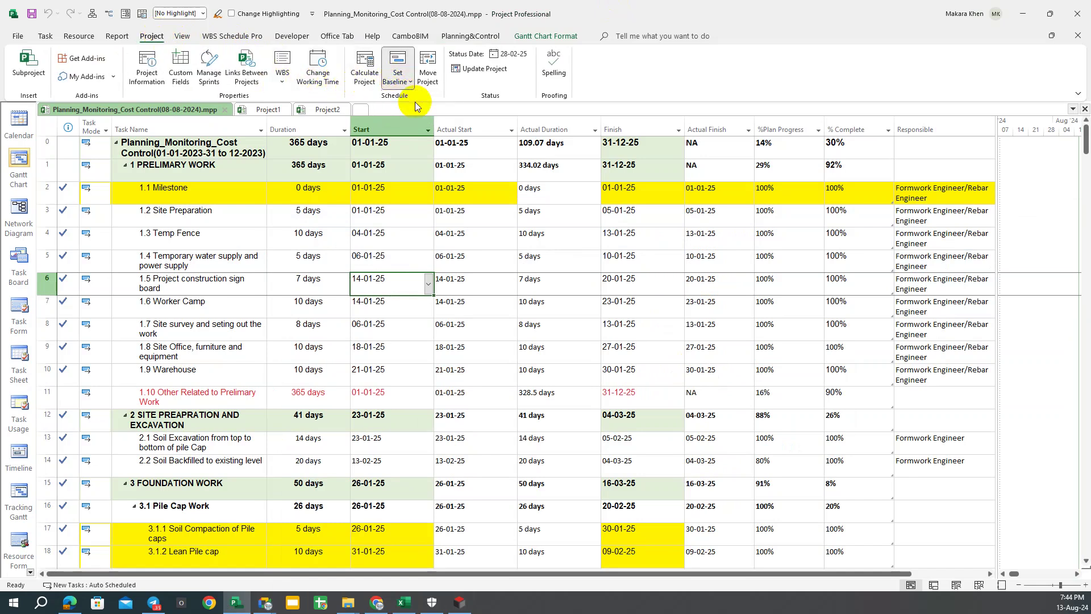
{"action": "left_click", "coordinate": [564, 233]}
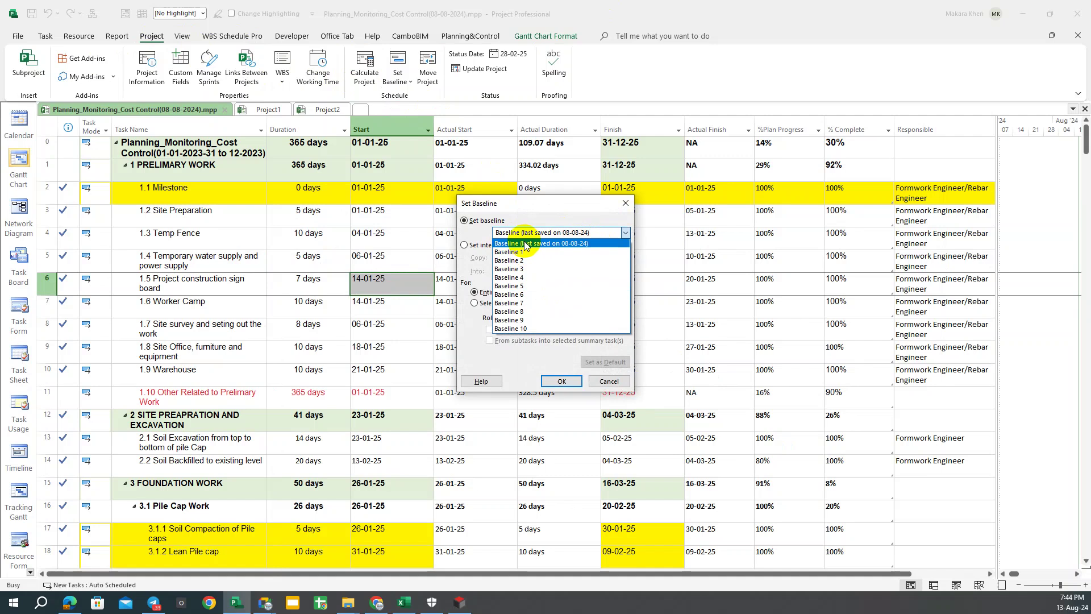
{"action": "left_click", "coordinate": [626, 203]}
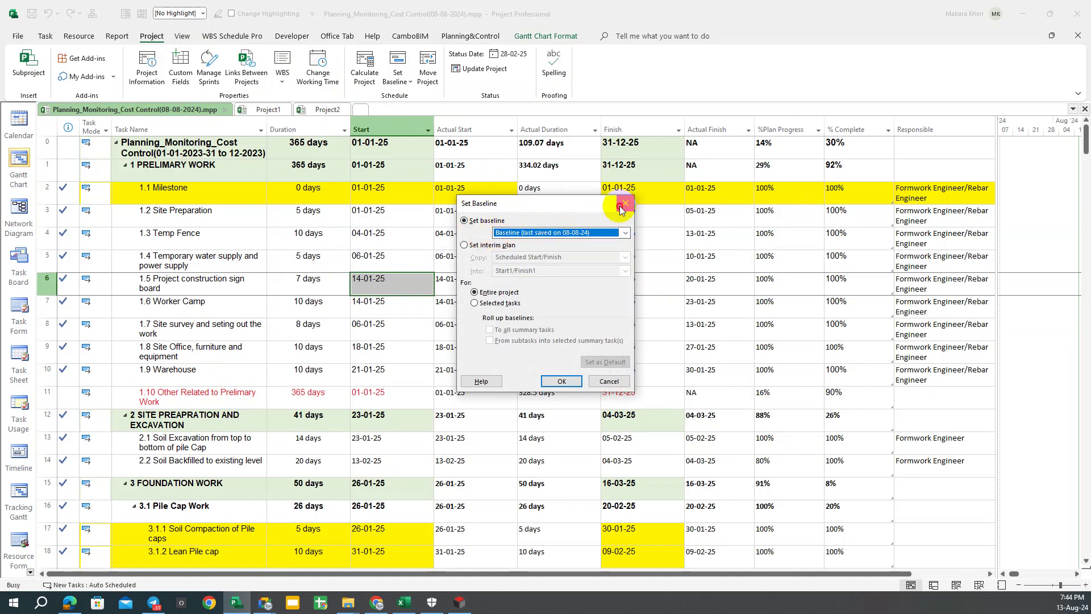
{"action": "key", "text": "Return"}
{"action": "left_click", "coordinate": [1023, 14]}
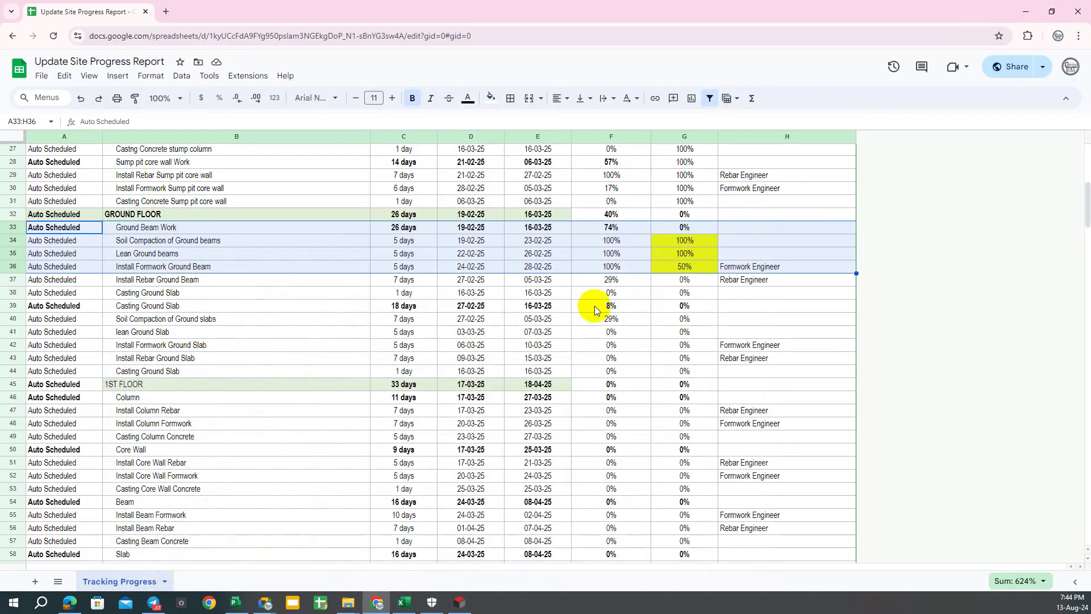
Confirm Baseline for ASAP and start the import, then minimize the browser and restore Microsoft Project.
{"action": "left_click", "coordinate": [460, 603]}
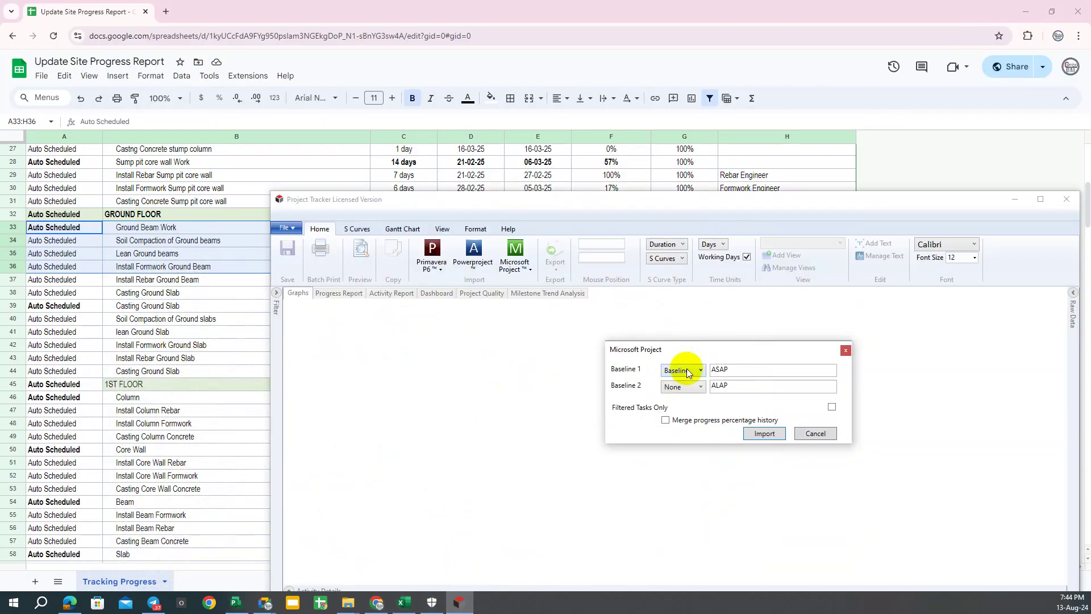
{"action": "left_click", "coordinate": [684, 370]}
{"action": "left_click", "coordinate": [677, 394]}
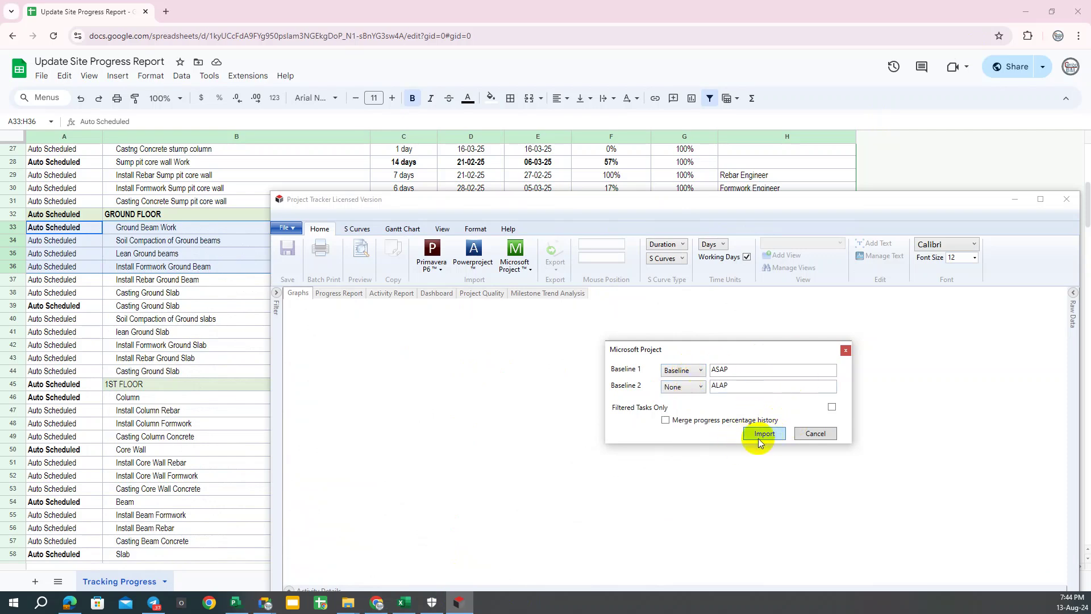
{"action": "left_click", "coordinate": [764, 434]}
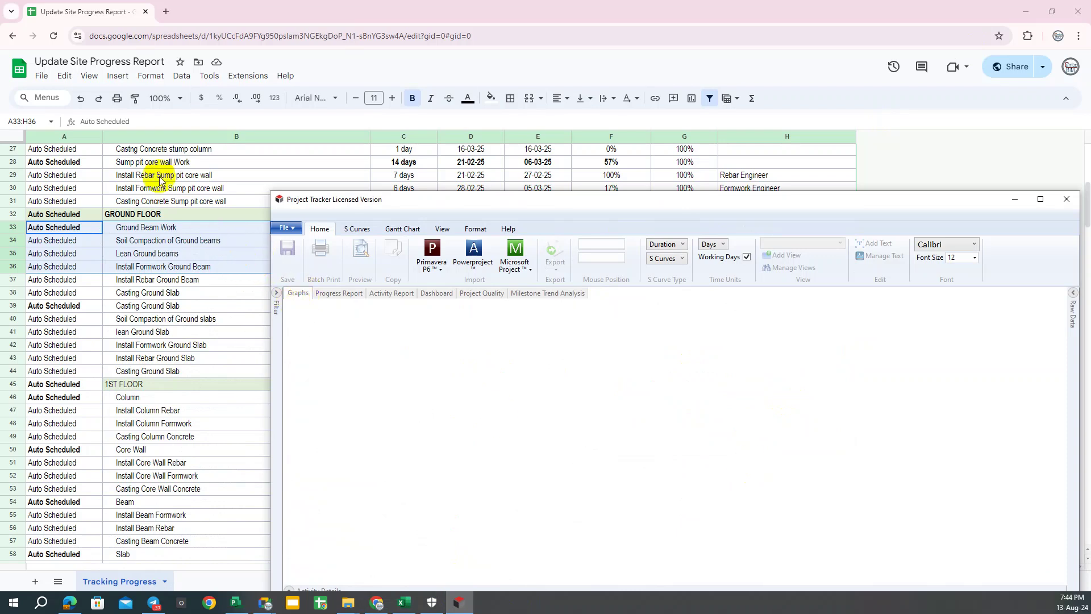
{"action": "left_click", "coordinate": [1026, 11]}
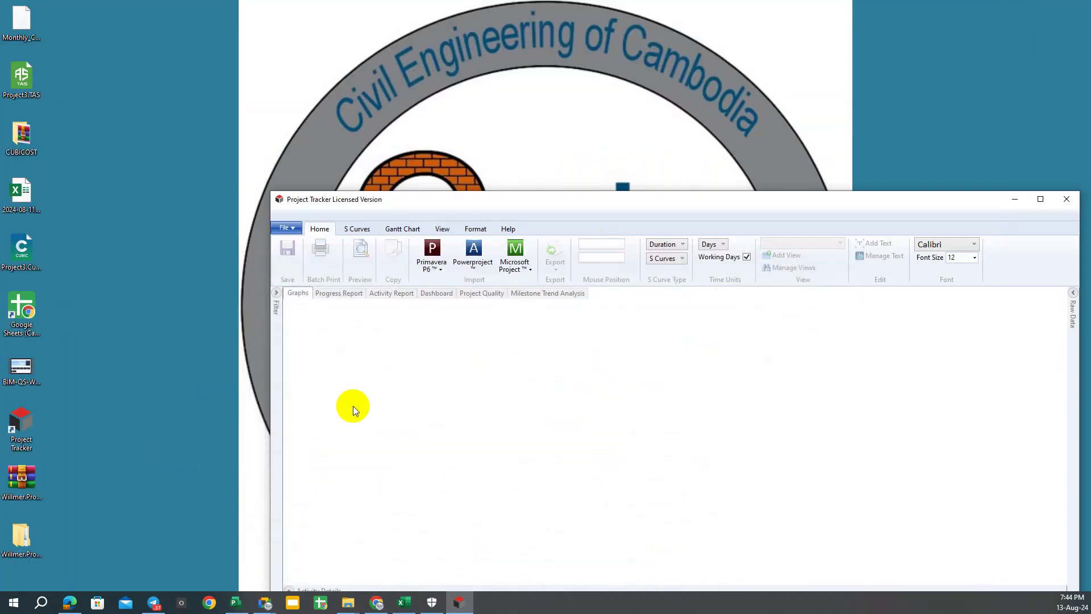
{"action": "mouse_move", "coordinate": [237, 602]}
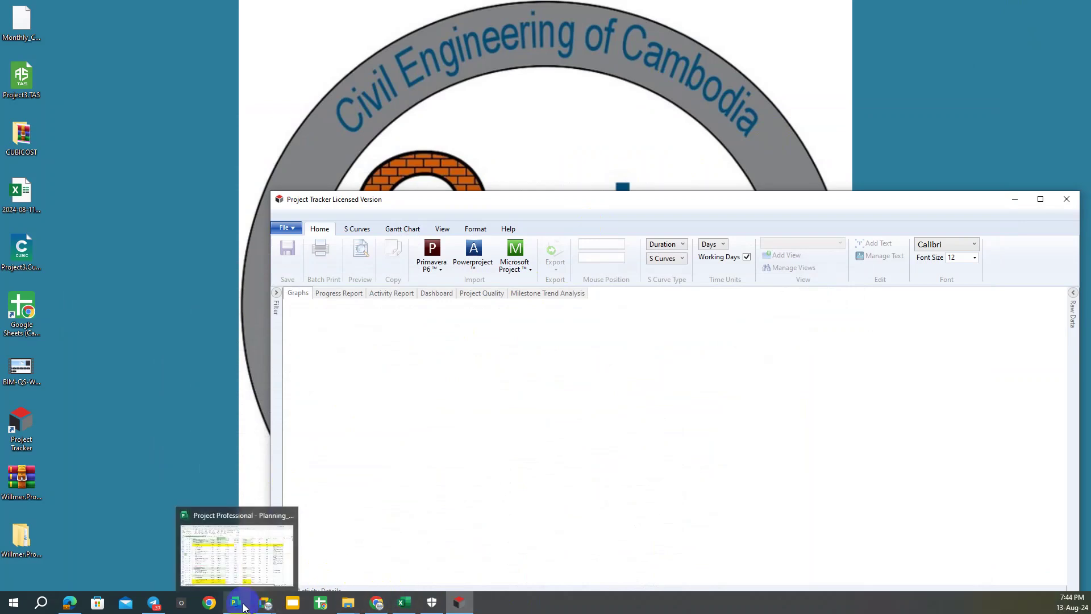
{"action": "left_click", "coordinate": [244, 607]}
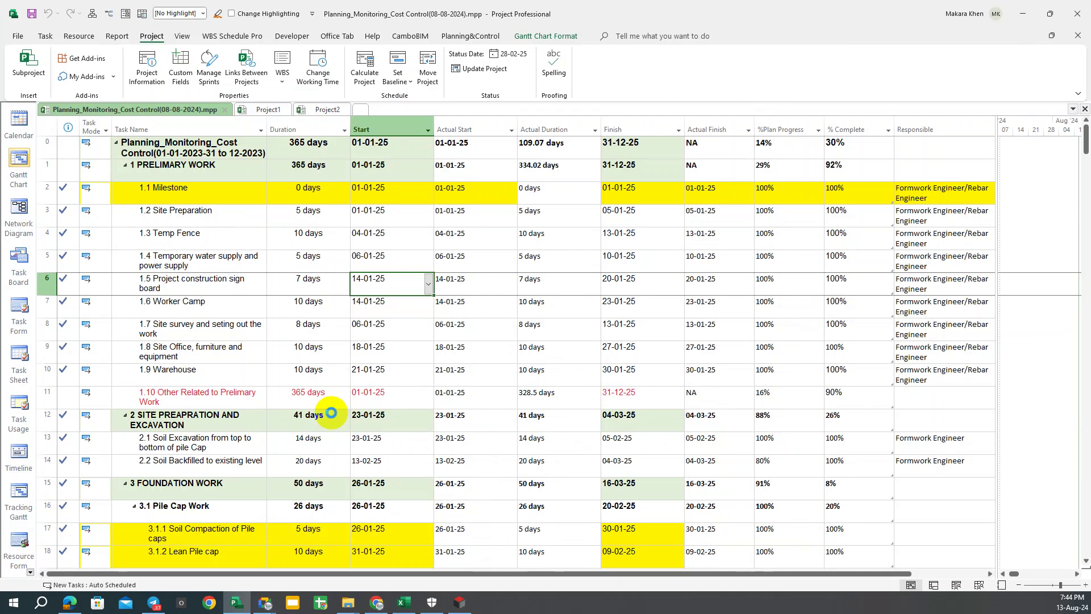
Return to Project Tracker, where the import fails at task 32 with a string-to-DateTime error.
{"action": "left_click", "coordinate": [459, 602]}
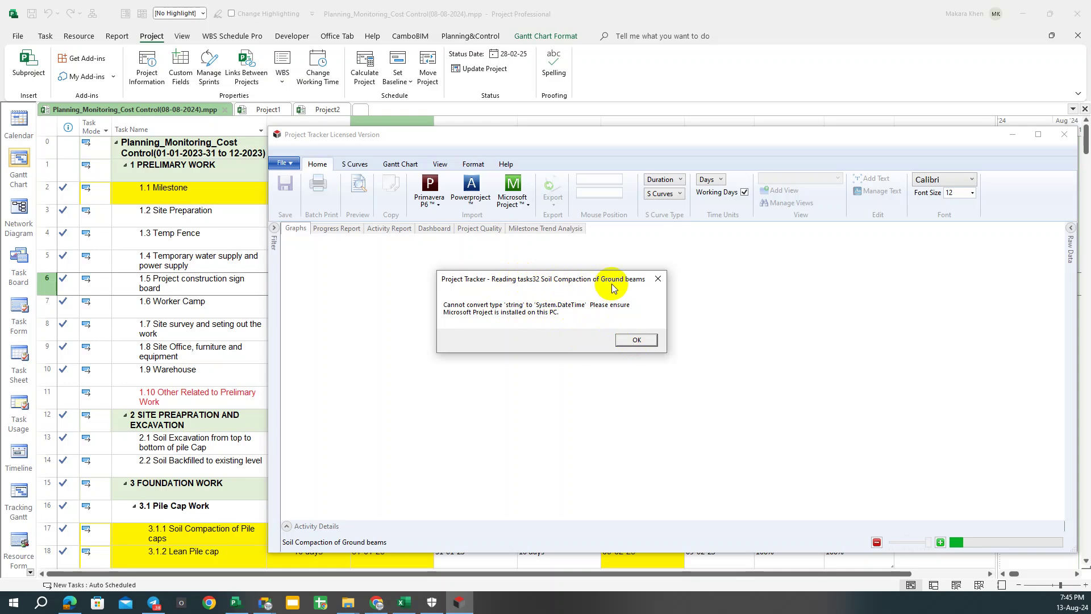
Dismiss the import error and locate task 4.1.1 Soil Compaction of Ground beams in Project.
{"action": "left_click", "coordinate": [636, 340]}
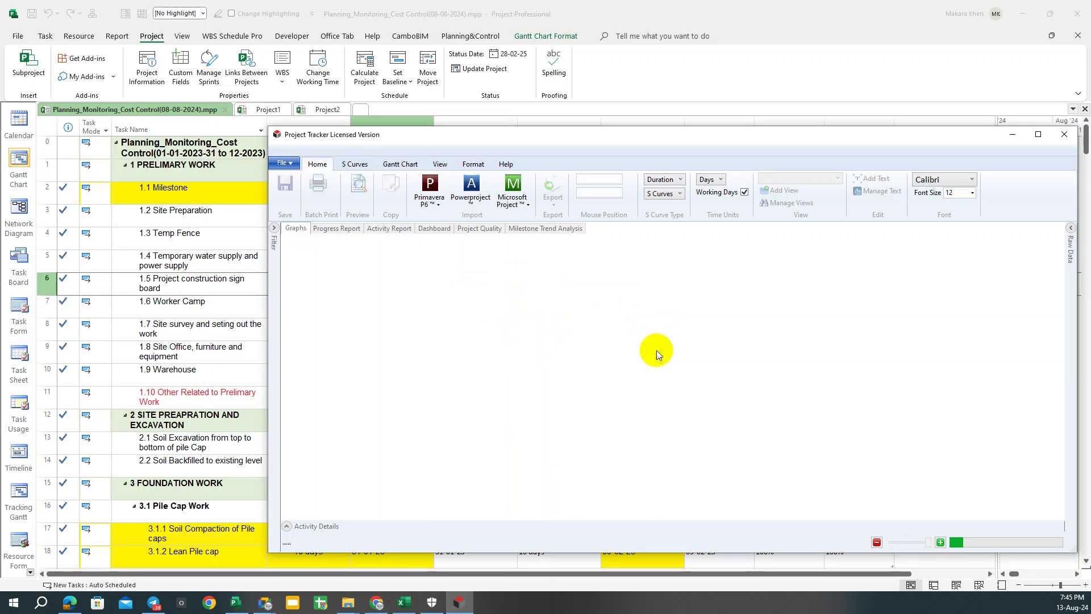
{"action": "left_click", "coordinate": [435, 8]}
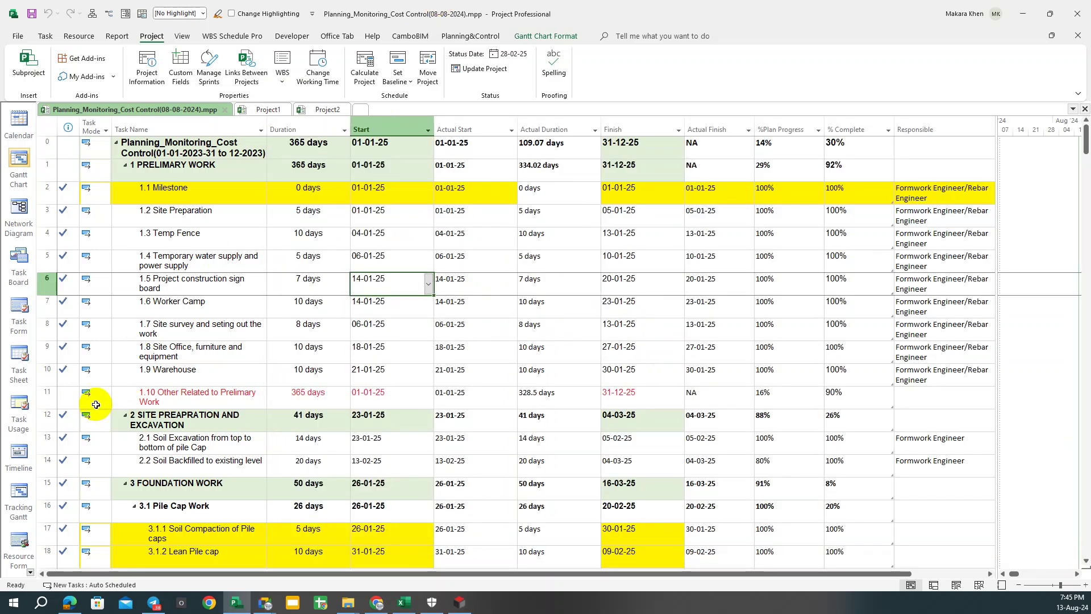
{"action": "scroll", "coordinate": [95, 404], "scroll_direction": "down", "scroll_amount": 3}
{"action": "scroll", "coordinate": [68, 419], "scroll_direction": "down", "scroll_amount": 2}
{"action": "scroll", "coordinate": [69, 433], "scroll_direction": "down", "scroll_amount": 1}
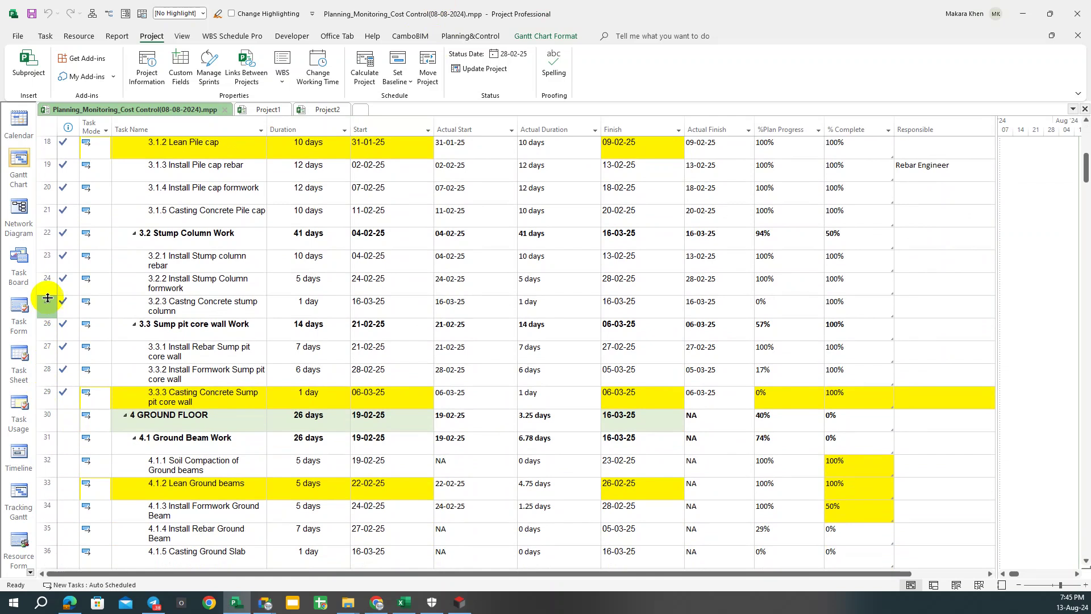
{"action": "left_click", "coordinate": [45, 258]}
{"action": "scroll", "coordinate": [47, 322], "scroll_direction": "down", "scroll_amount": 3}
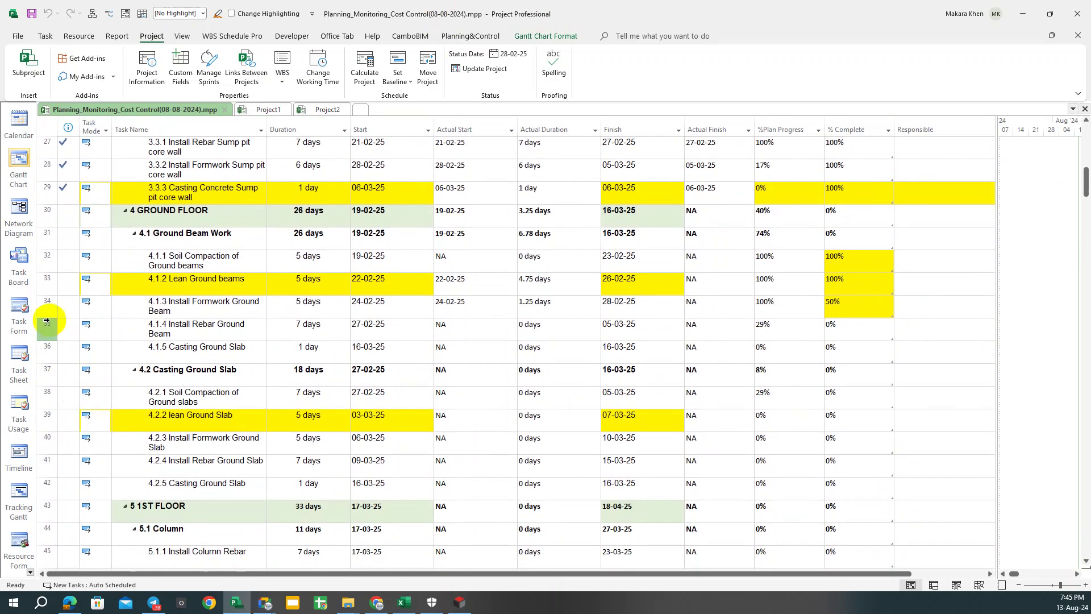
{"action": "left_click", "coordinate": [47, 259]}
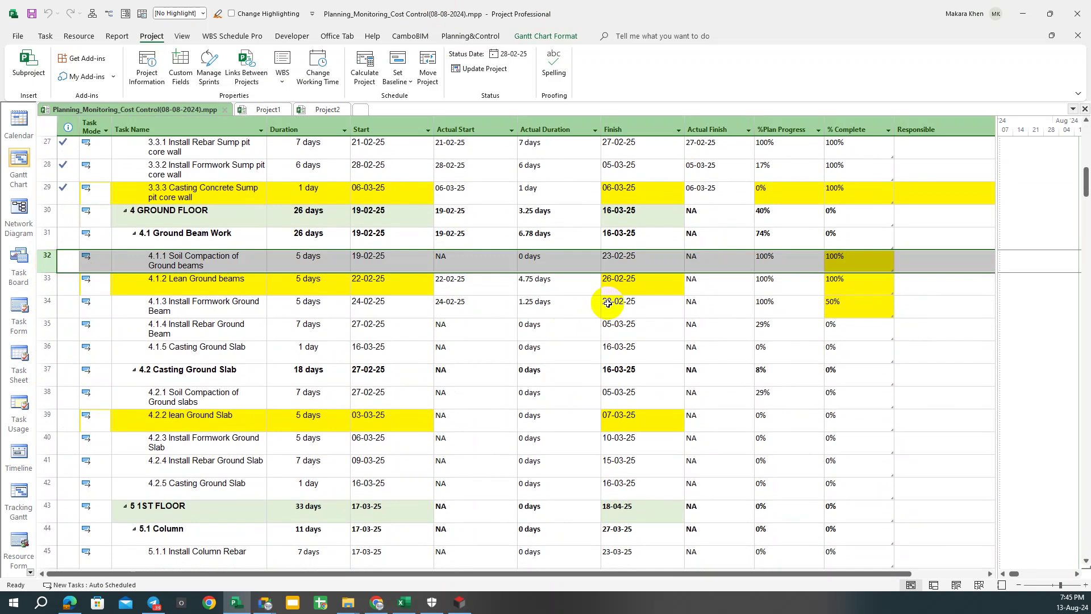
Inspect its Actual Start and Actual Duration columns, then scroll back to the top.
{"action": "scroll", "coordinate": [607, 303], "scroll_direction": "up", "scroll_amount": 1}
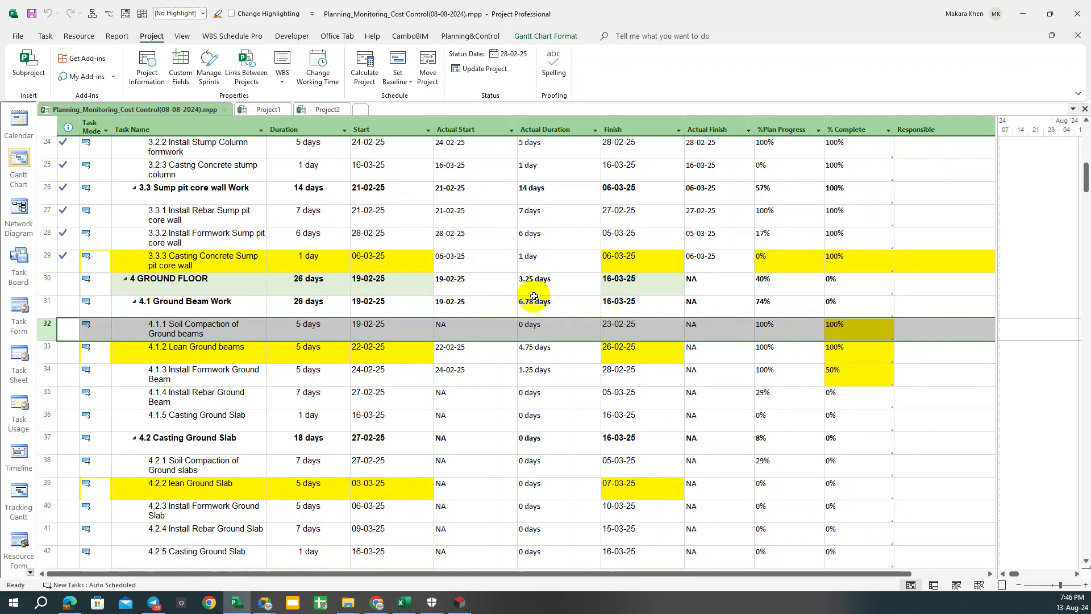
{"action": "left_click_drag", "start_coordinate": [478, 126], "coordinate": [531, 126]}
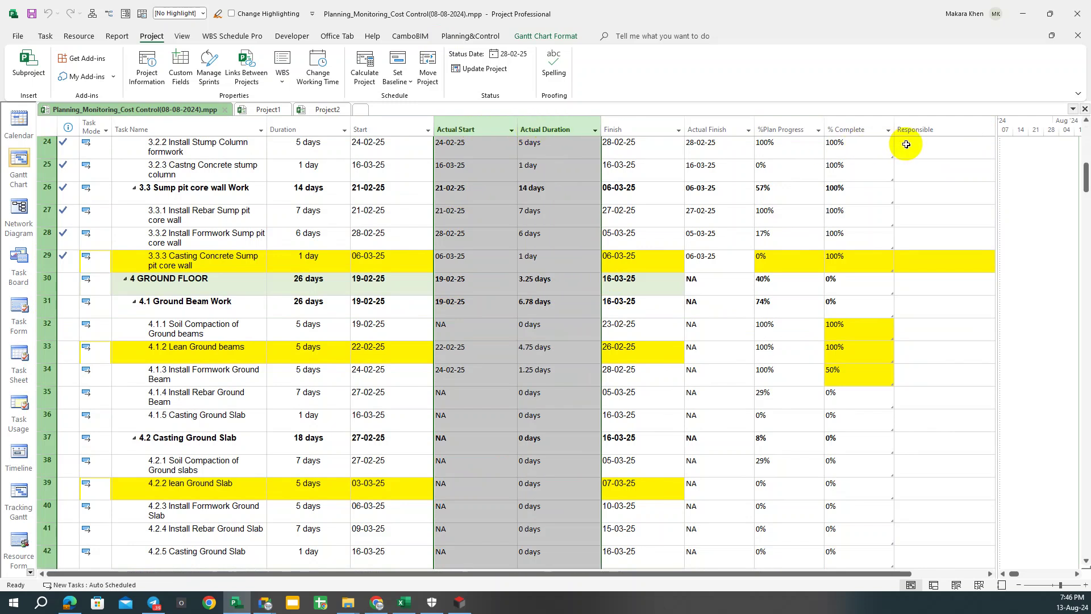
{"action": "left_click", "coordinate": [841, 391]}
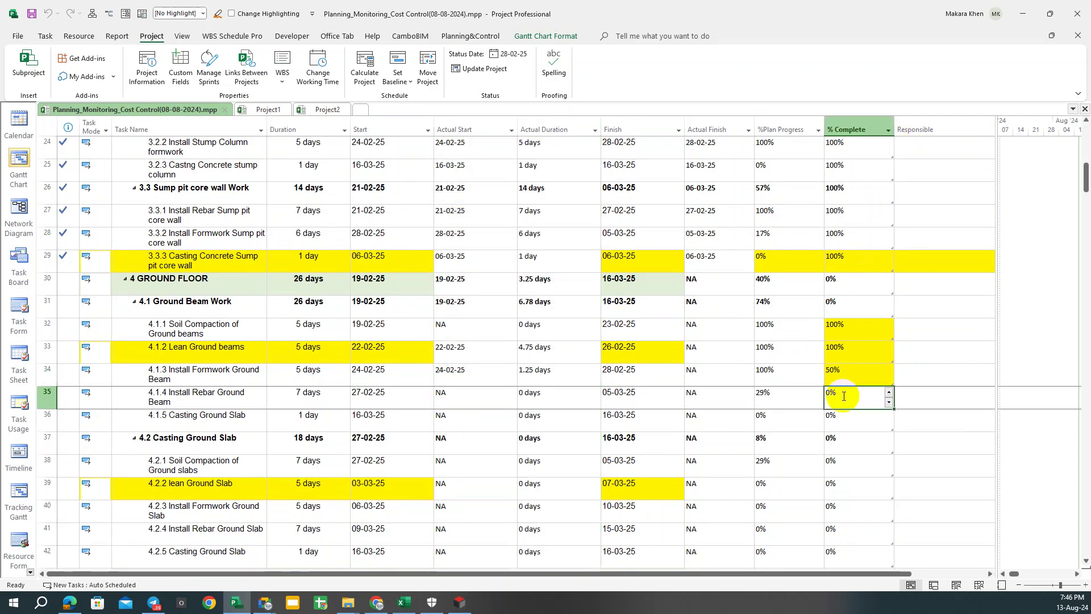
{"action": "scroll", "coordinate": [841, 381], "scroll_direction": "up", "scroll_amount": 7}
{"action": "scroll", "coordinate": [842, 382], "scroll_direction": "up", "scroll_amount": 1}
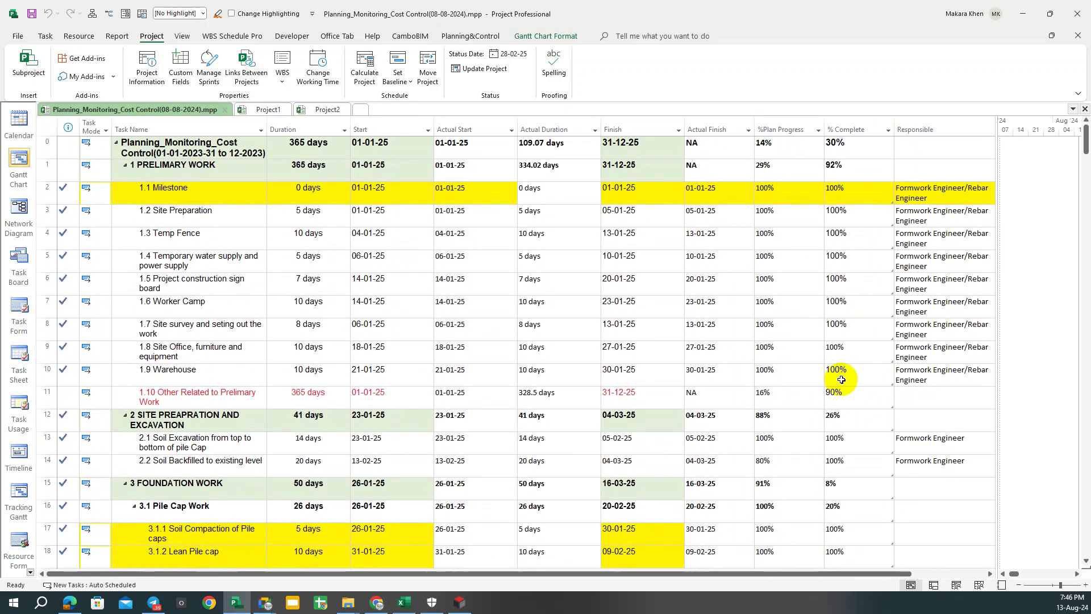
Set the 1.1 Milestone's % Complete to 0, accept the prompt, then restore it to 100%.
{"action": "left_click", "coordinate": [844, 201]}
{"action": "left_click", "coordinate": [844, 201]}
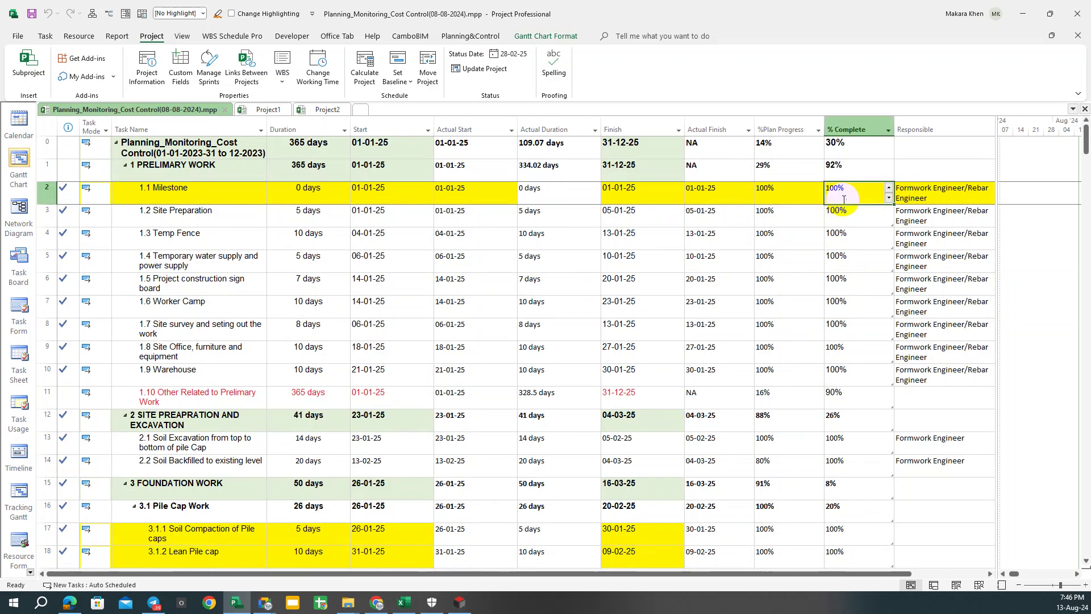
{"action": "left_click", "coordinate": [843, 199]}
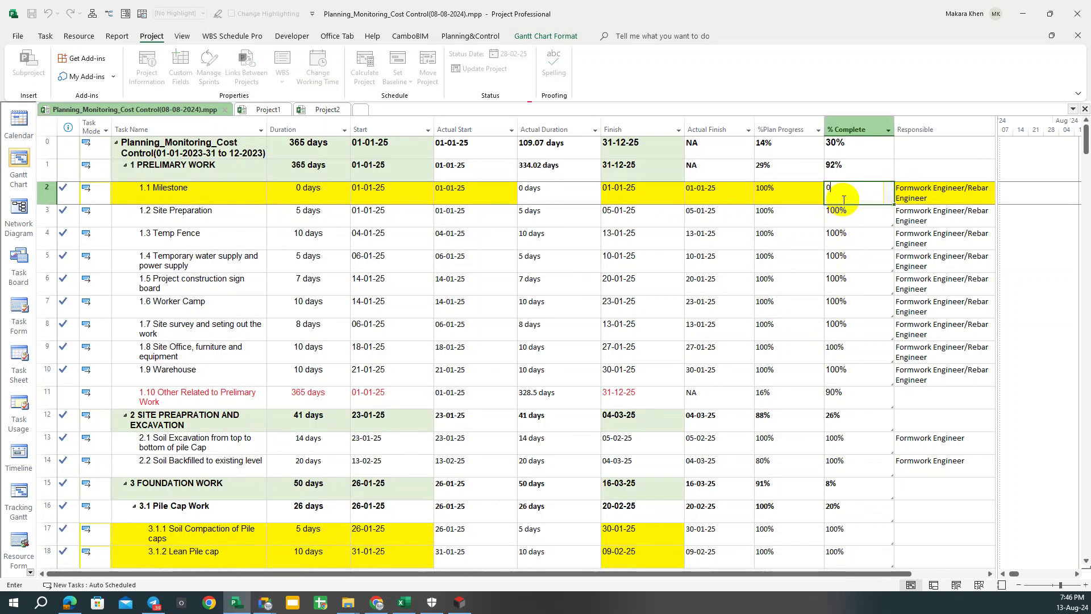
{"action": "key", "text": "Escape"}
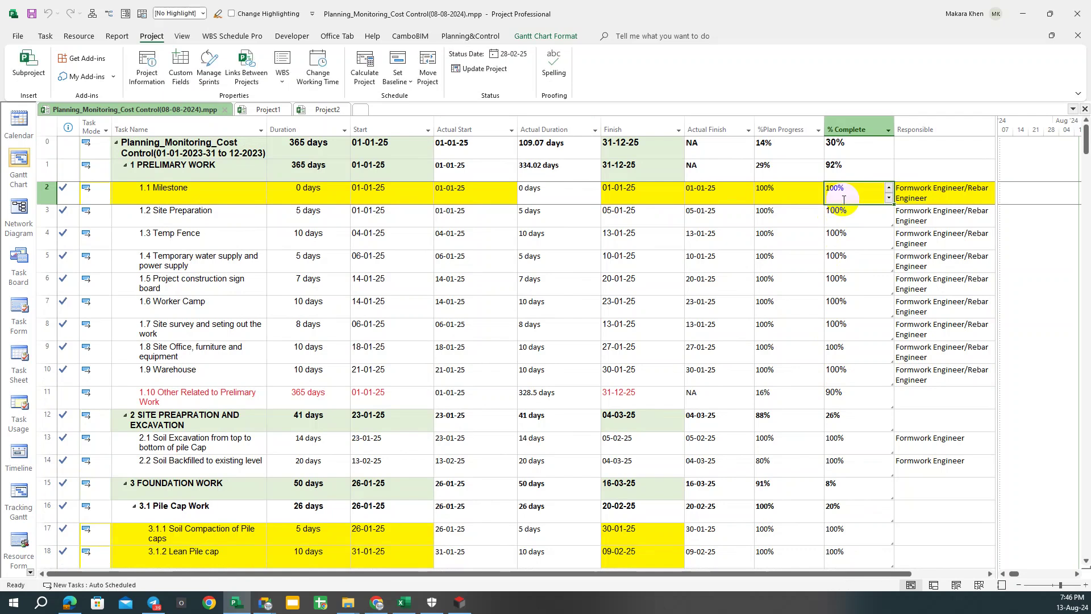
{"action": "type", "text": "0"}
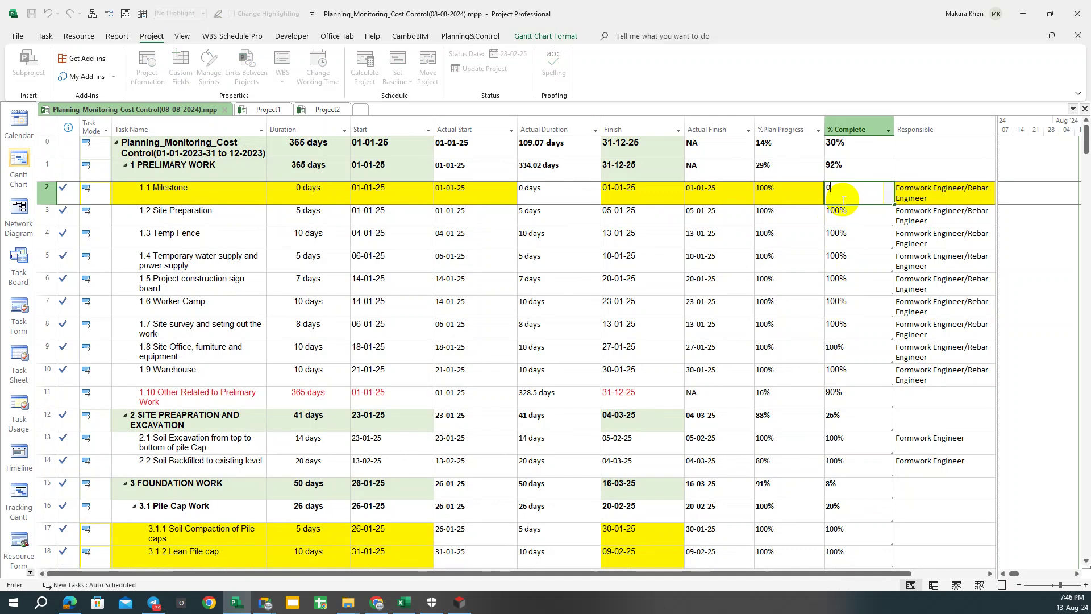
{"action": "key", "text": "Return"}
{"action": "key", "text": "Return"}
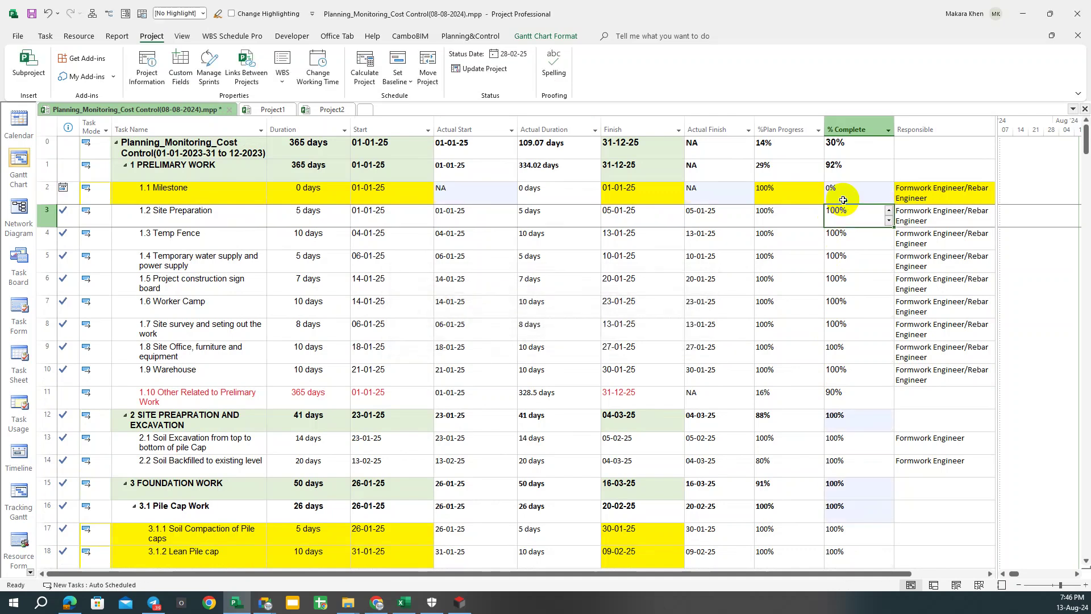
{"action": "left_click", "coordinate": [843, 201]}
{"action": "type", "text": "100"}
{"action": "key", "text": "Return"}
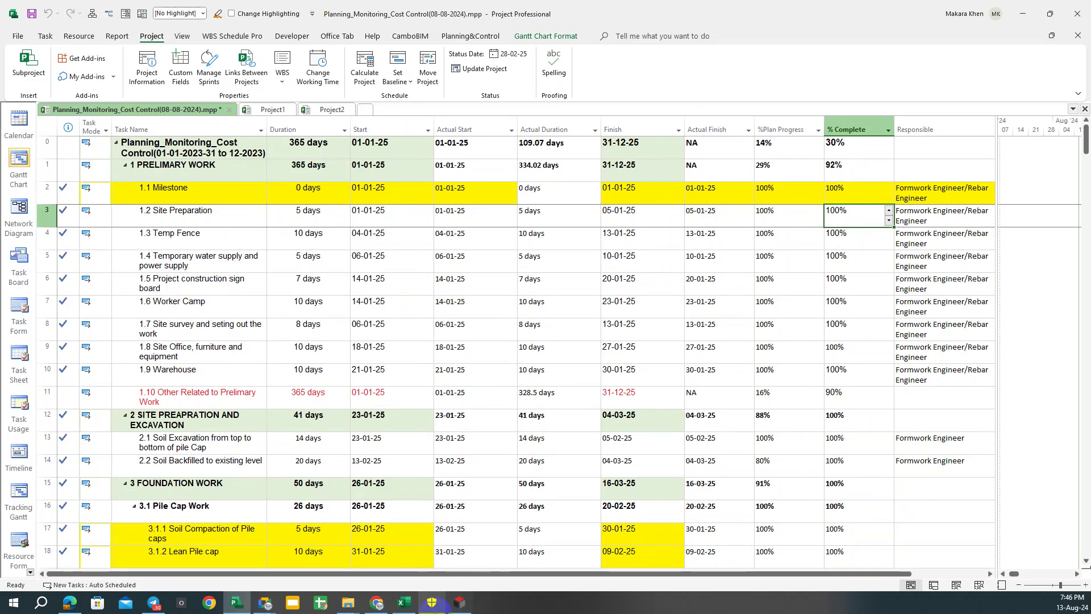
Re-run the Microsoft Project import with the saved Baseline as the first baseline.
{"action": "left_click", "coordinate": [460, 603]}
{"action": "left_click", "coordinate": [513, 197]}
{"action": "left_click", "coordinate": [516, 217]}
{"action": "left_click", "coordinate": [627, 314]}
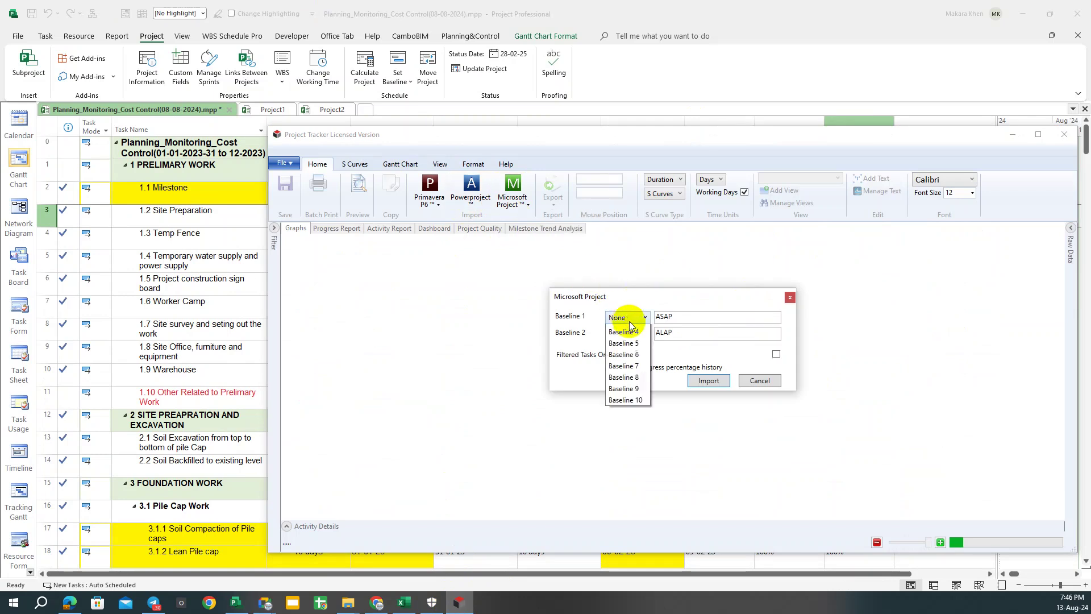
{"action": "left_click", "coordinate": [625, 333]}
{"action": "left_click", "coordinate": [692, 380]}
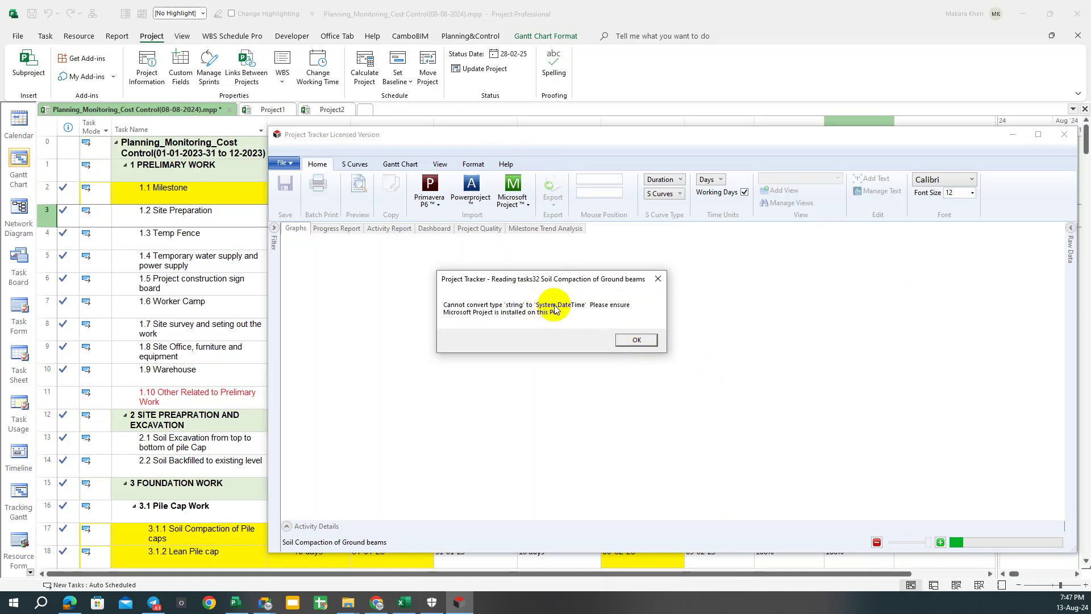
Dismiss the error, maximise Project and select task 4.1.1 showing Actual Start NA.
{"action": "left_click", "coordinate": [631, 340]}
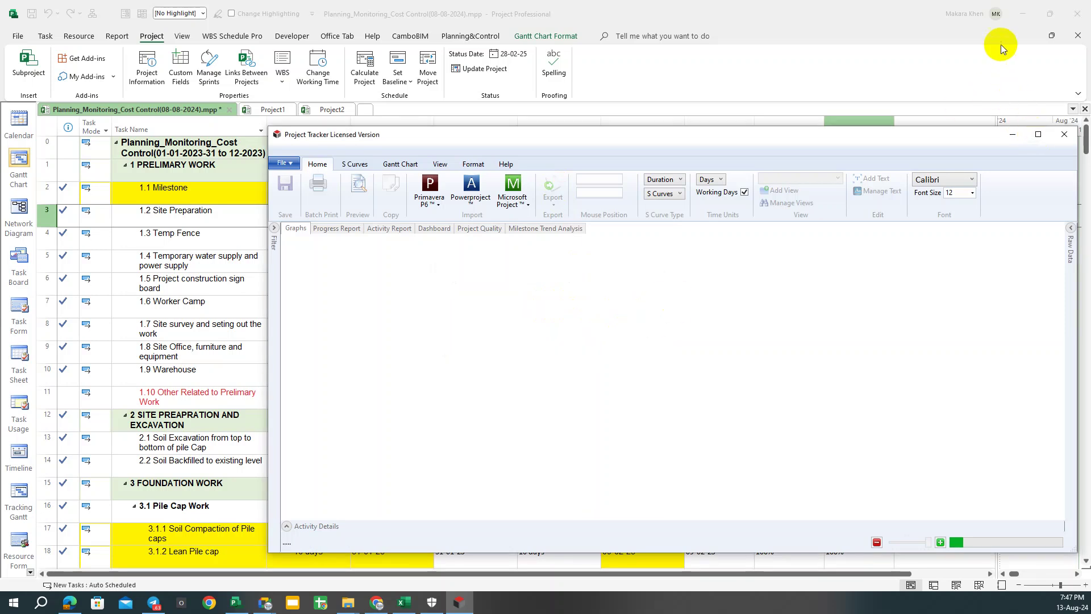
{"action": "double_click", "coordinate": [930, 17]}
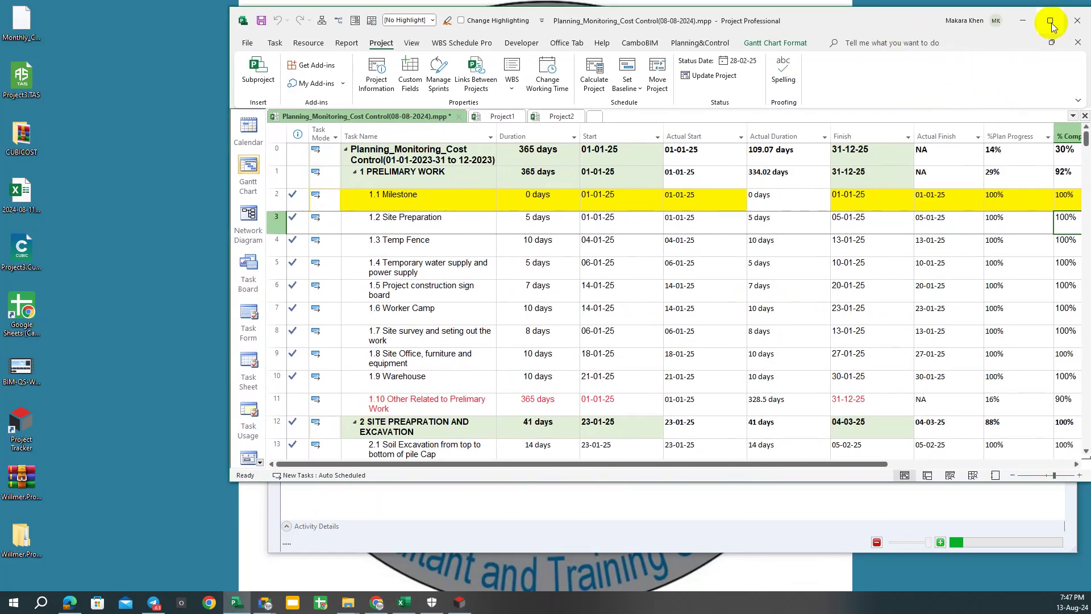
{"action": "left_click", "coordinate": [1050, 20]}
{"action": "scroll", "coordinate": [79, 471], "scroll_direction": "down", "scroll_amount": 4}
{"action": "scroll", "coordinate": [79, 471], "scroll_direction": "down", "scroll_amount": 2}
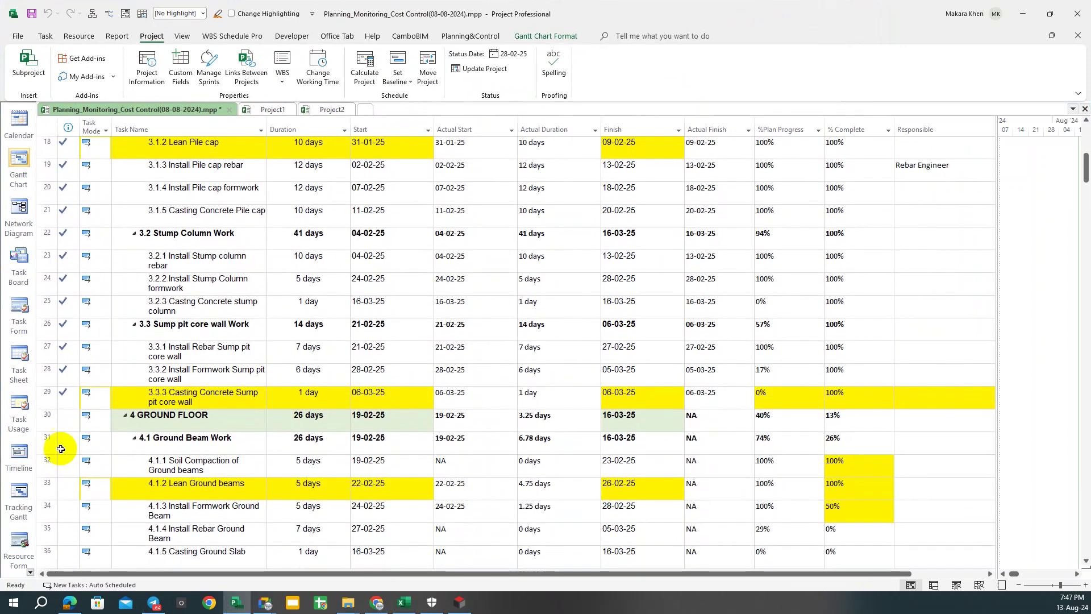
{"action": "left_click", "coordinate": [48, 464]}
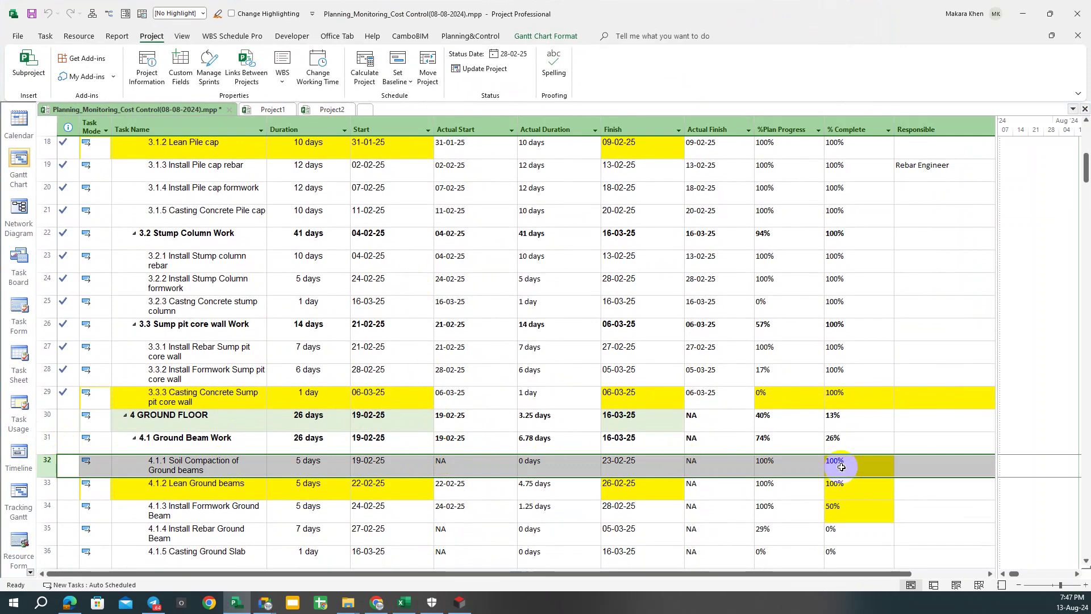
{"action": "scroll", "coordinate": [847, 475], "scroll_direction": "down", "scroll_amount": 4}
{"action": "scroll", "coordinate": [844, 471], "scroll_direction": "up", "scroll_amount": 3}
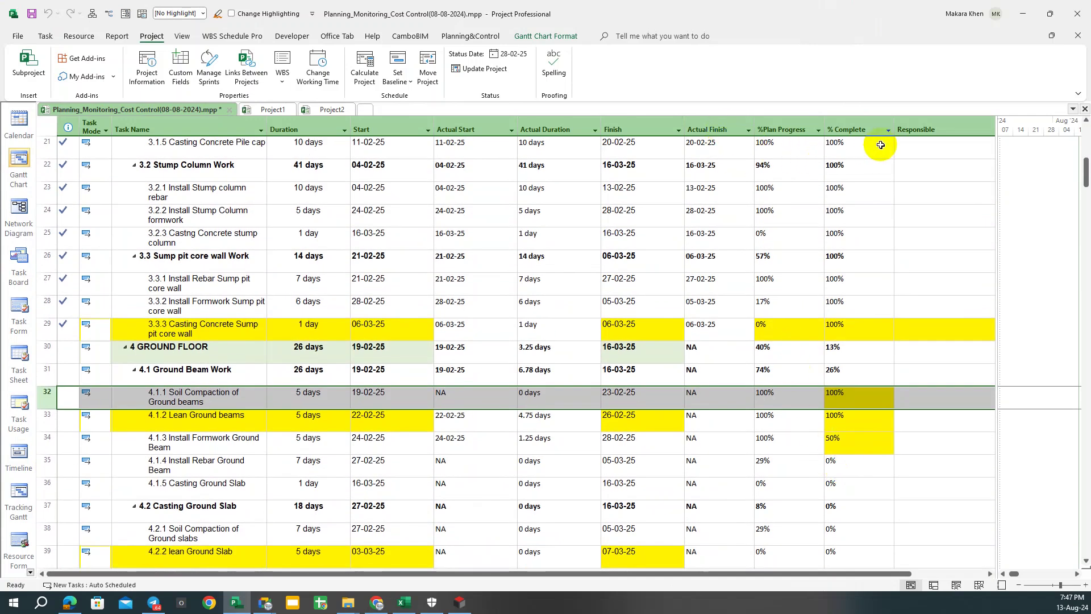
{"action": "left_click", "coordinate": [930, 130]}
Hide the Actual Start and Actual Duration columns.
{"action": "left_click_drag", "start_coordinate": [475, 129], "coordinate": [560, 129]}
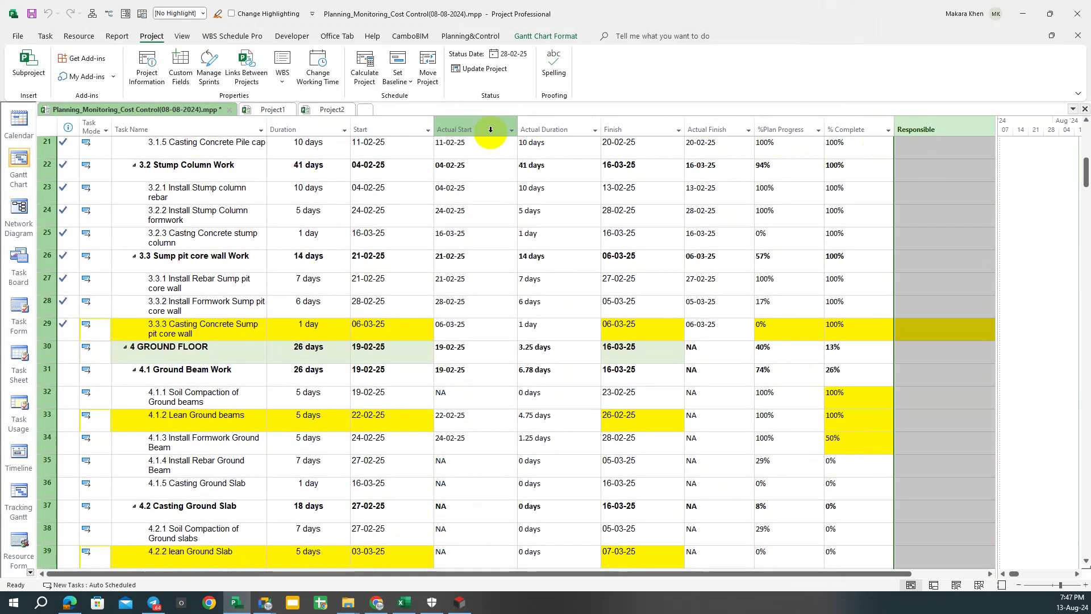
{"action": "right_click", "coordinate": [563, 130]}
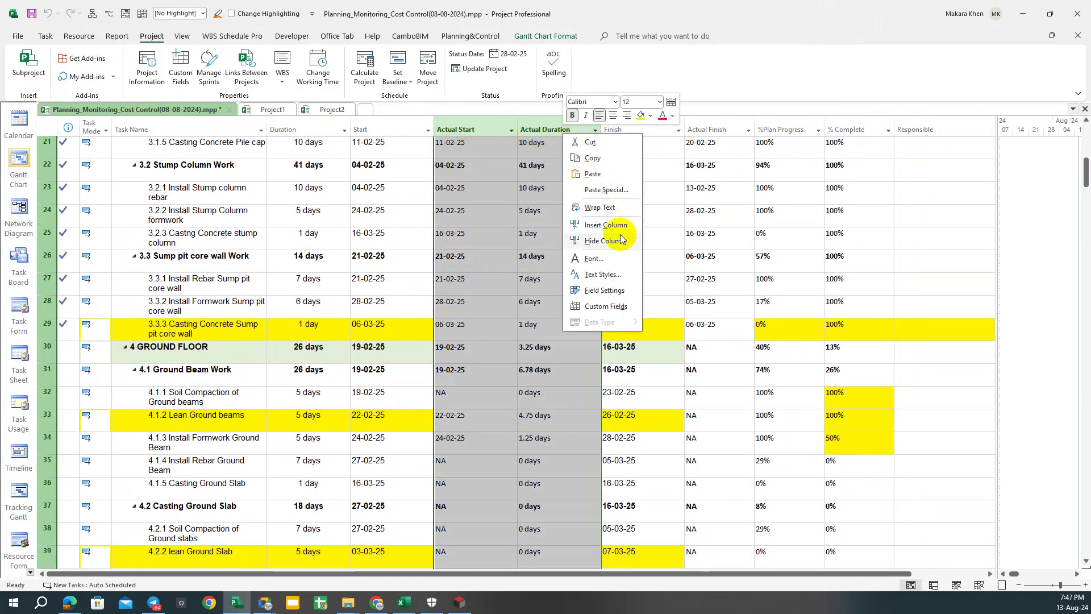
{"action": "left_click", "coordinate": [605, 241]}
{"action": "scroll", "coordinate": [193, 227], "scroll_direction": "up", "scroll_amount": 3}
{"action": "scroll", "coordinate": [194, 226], "scroll_direction": "up", "scroll_amount": 3}
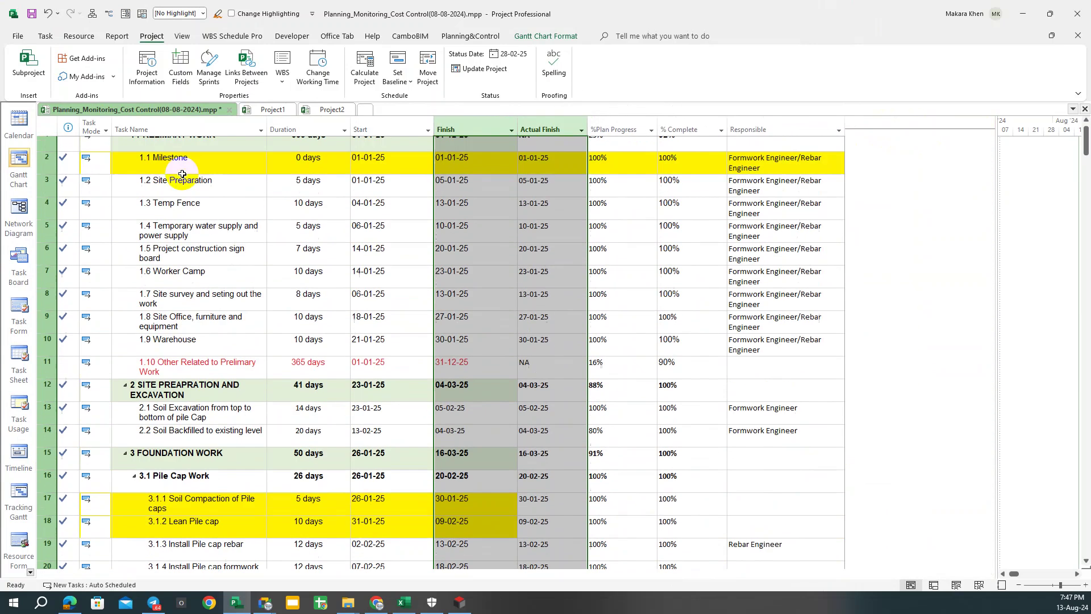
{"action": "scroll", "coordinate": [182, 179], "scroll_direction": "up", "scroll_amount": 1}
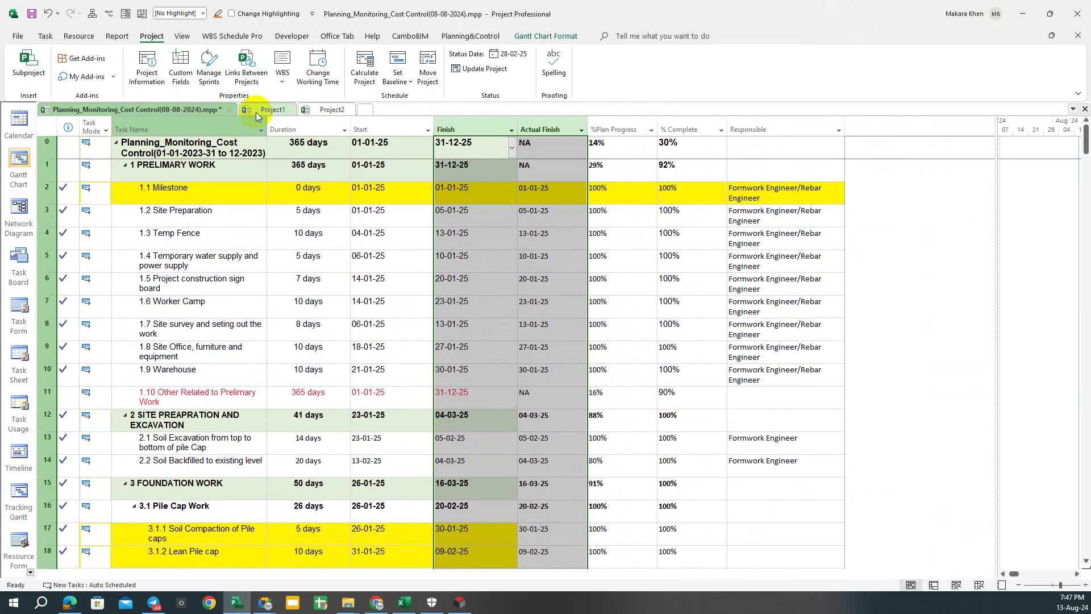
Close the empty Project1 and Project2 files.
{"action": "left_click", "coordinate": [263, 109]}
{"action": "left_click", "coordinate": [288, 109]}
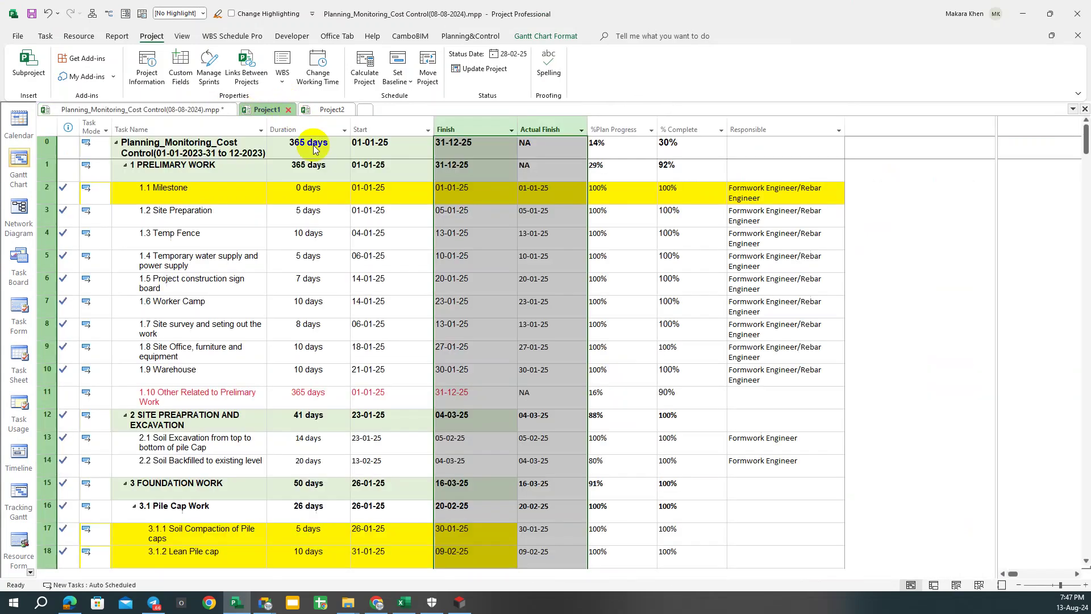
{"action": "left_click", "coordinate": [284, 110]}
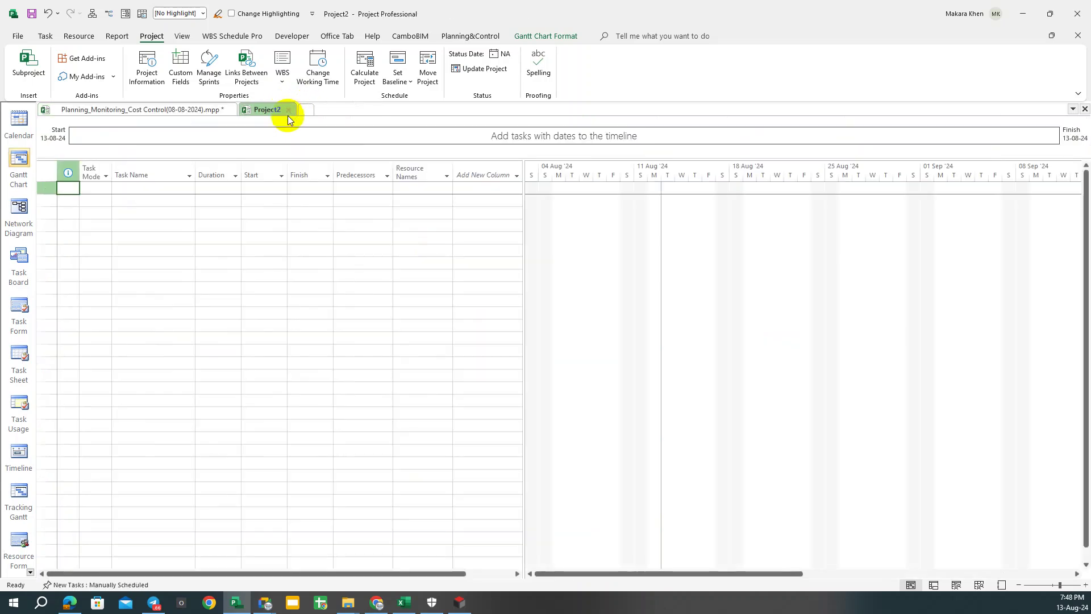
{"action": "left_click", "coordinate": [288, 110]}
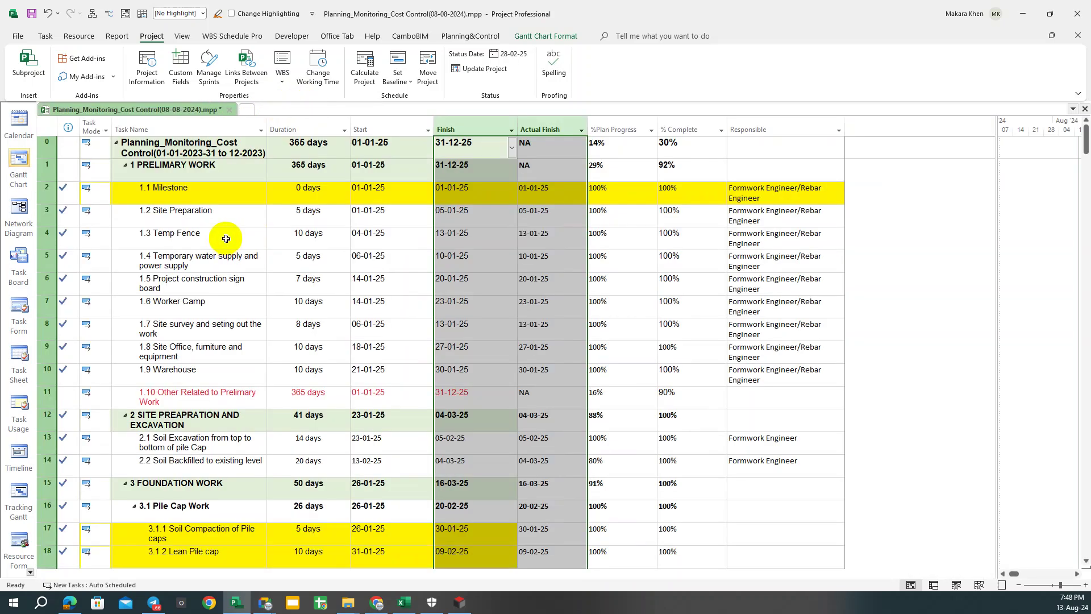
Widen the Task Name column so task names fit on one line.
{"action": "scroll", "coordinate": [226, 237], "scroll_direction": "down", "scroll_amount": 3}
{"action": "scroll", "coordinate": [226, 237], "scroll_direction": "down", "scroll_amount": 1}
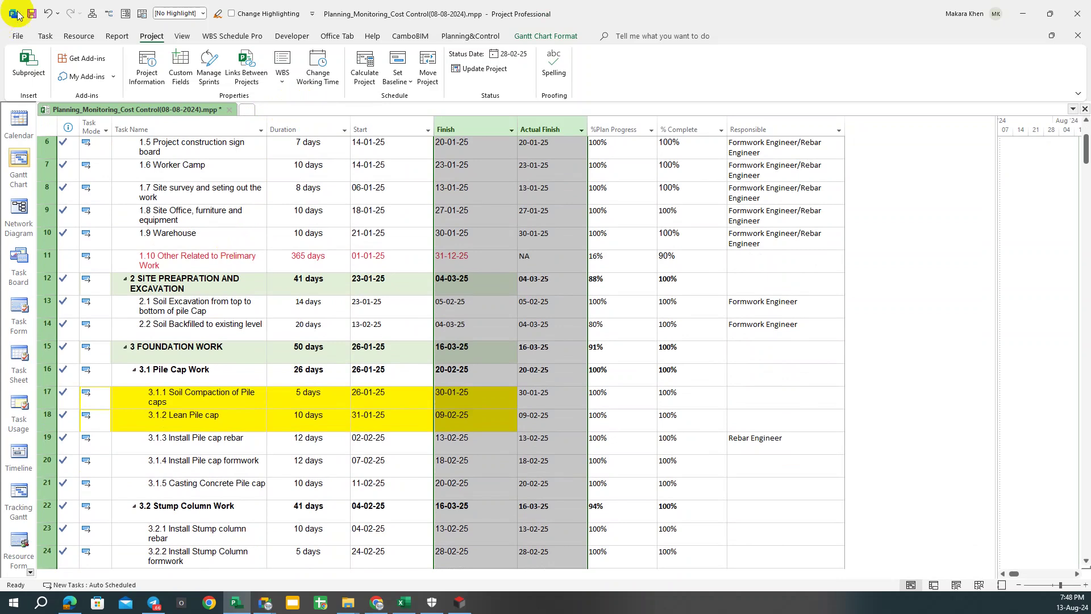
{"action": "scroll", "coordinate": [39, 443], "scroll_direction": "down", "scroll_amount": 3}
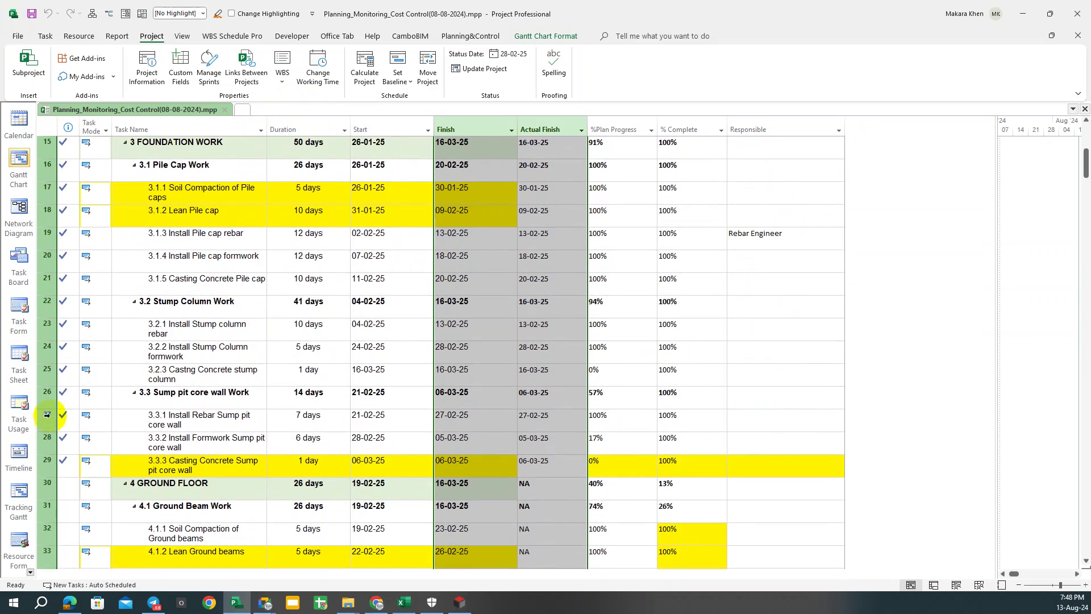
{"action": "left_click", "coordinate": [47, 531]}
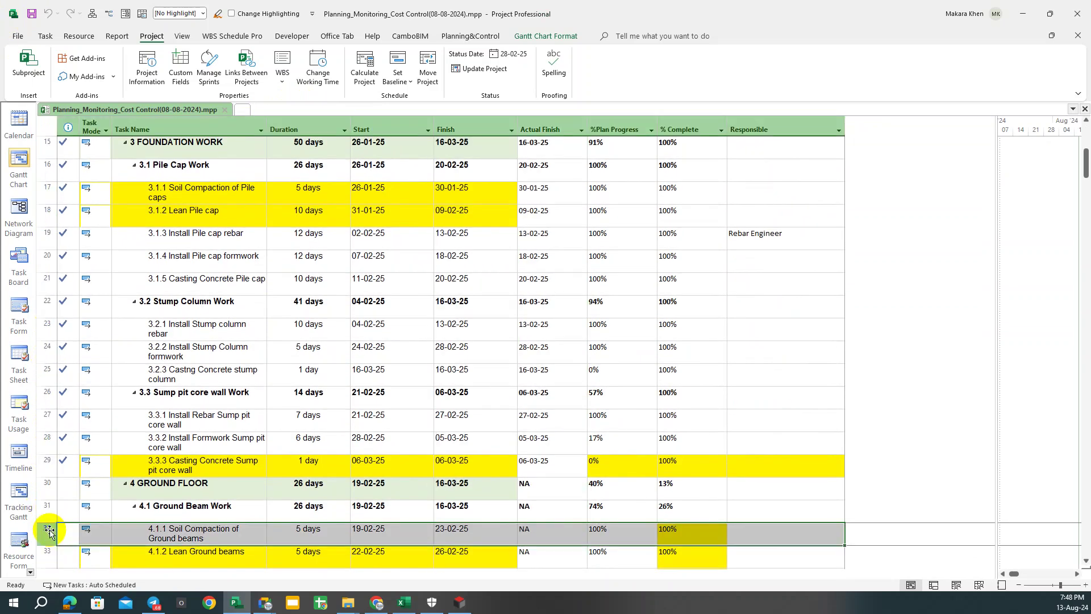
{"action": "scroll", "coordinate": [94, 484], "scroll_direction": "down", "scroll_amount": 2}
{"action": "left_click_drag", "start_coordinate": [267, 129], "coordinate": [348, 130]}
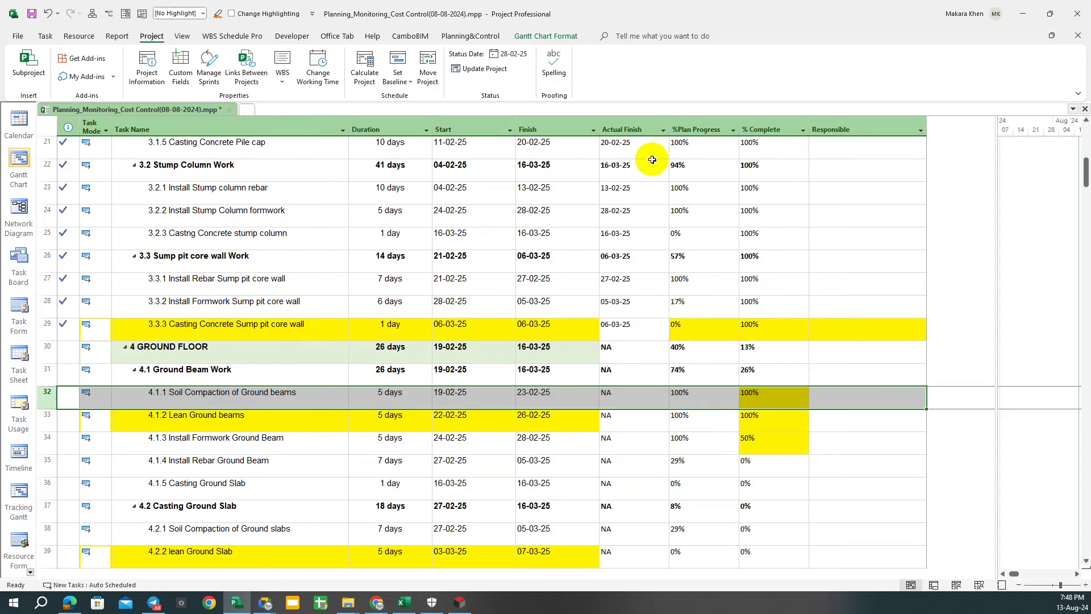
Hide the Actual Finish column in the task table.
{"action": "left_click", "coordinate": [639, 127]}
{"action": "right_click", "coordinate": [639, 129]}
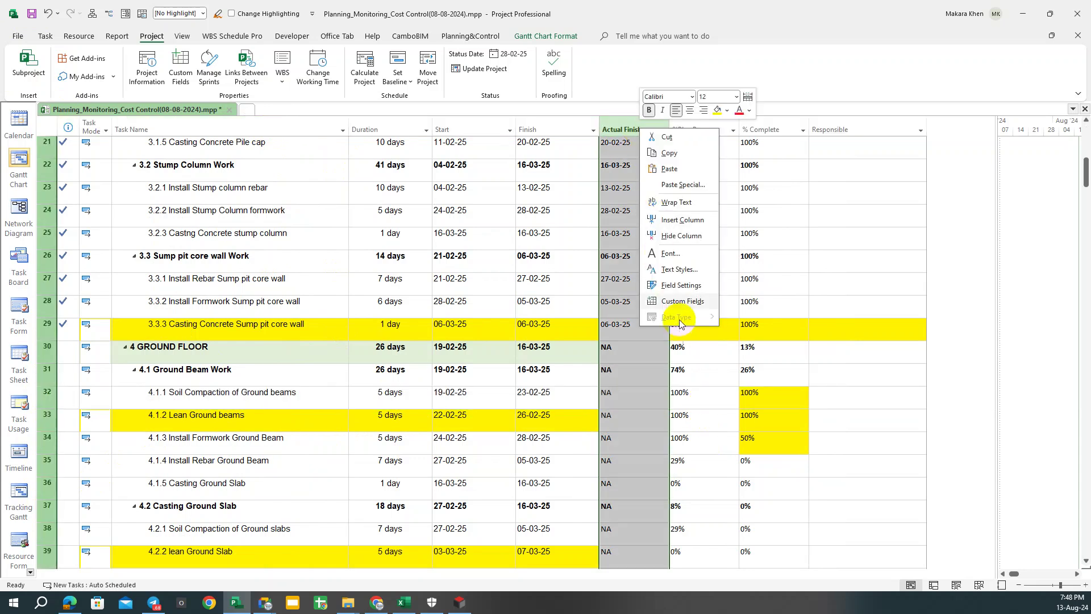
{"action": "left_click", "coordinate": [673, 239]}
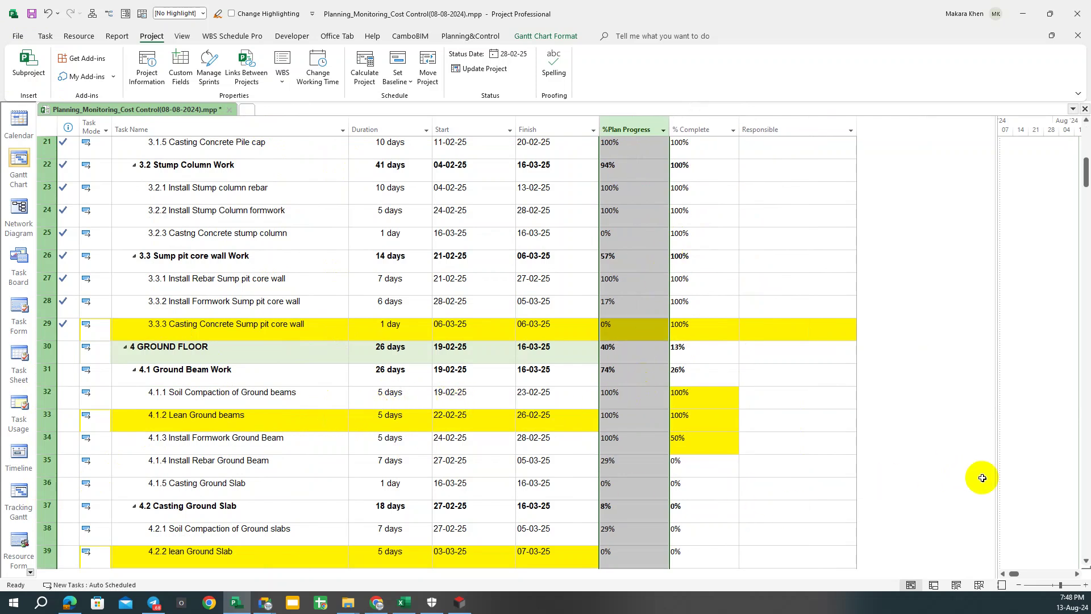
Widen the Gantt pane to show the Feb–Mar '25 bars, then save the schedule.
{"action": "mouse_move", "coordinate": [997, 480]}
{"action": "left_mouse_down"}
{"action": "mouse_move", "coordinate": [734, 392]}
{"action": "mouse_move", "coordinate": [827, 384]}
{"action": "left_mouse_up"}
{"action": "left_click", "coordinate": [707, 423]}
{"action": "left_click", "coordinate": [621, 419]}
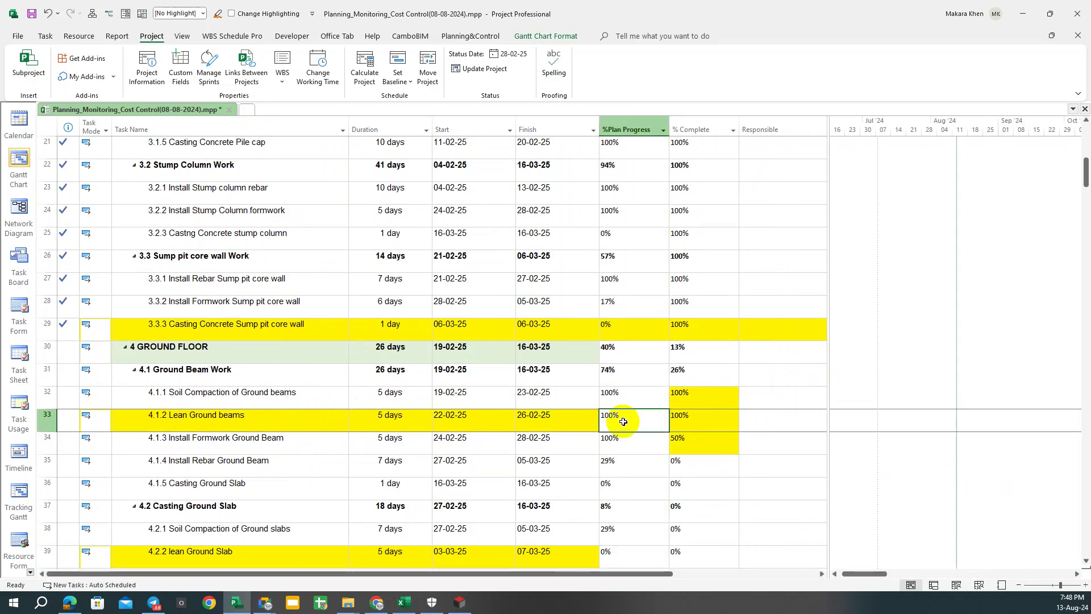
{"action": "left_click", "coordinate": [713, 414]}
{"action": "left_click_drag", "start_coordinate": [875, 574], "coordinate": [955, 573]}
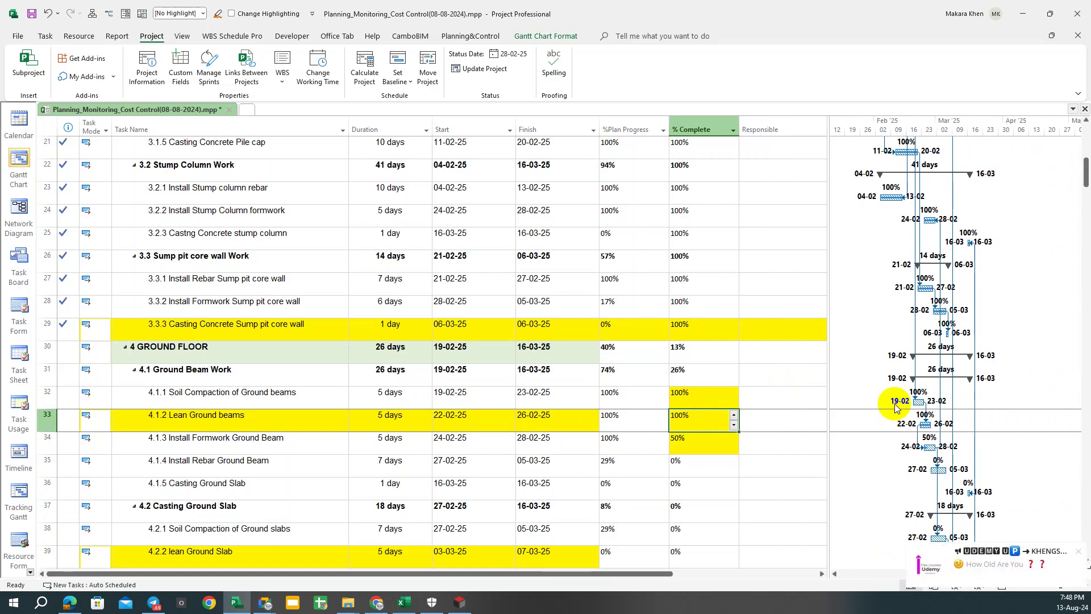
{"action": "left_click", "coordinate": [1078, 551]}
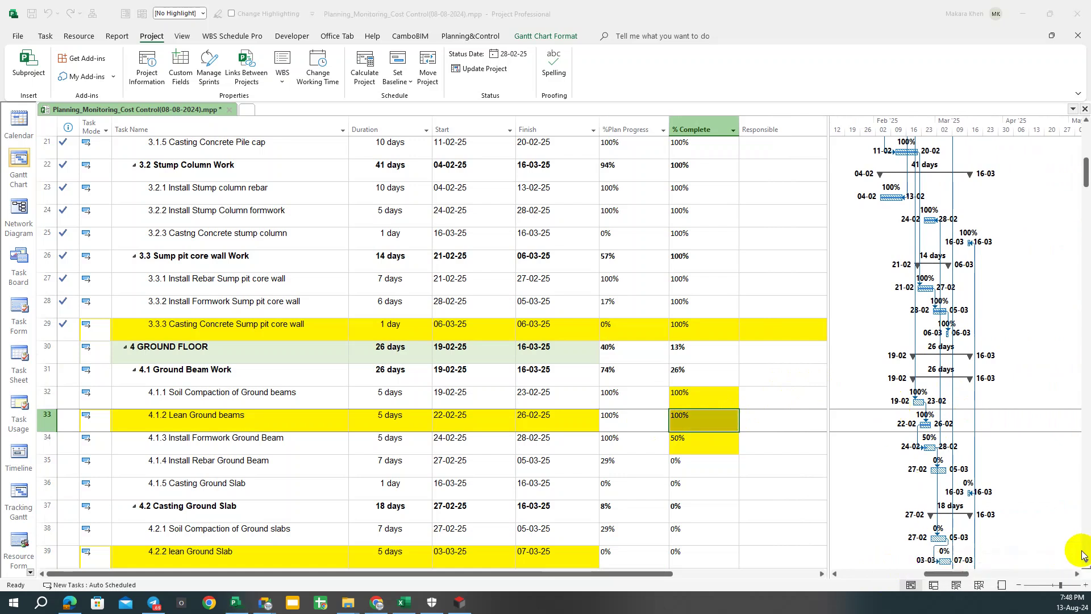
{"action": "left_click", "coordinate": [34, 14]}
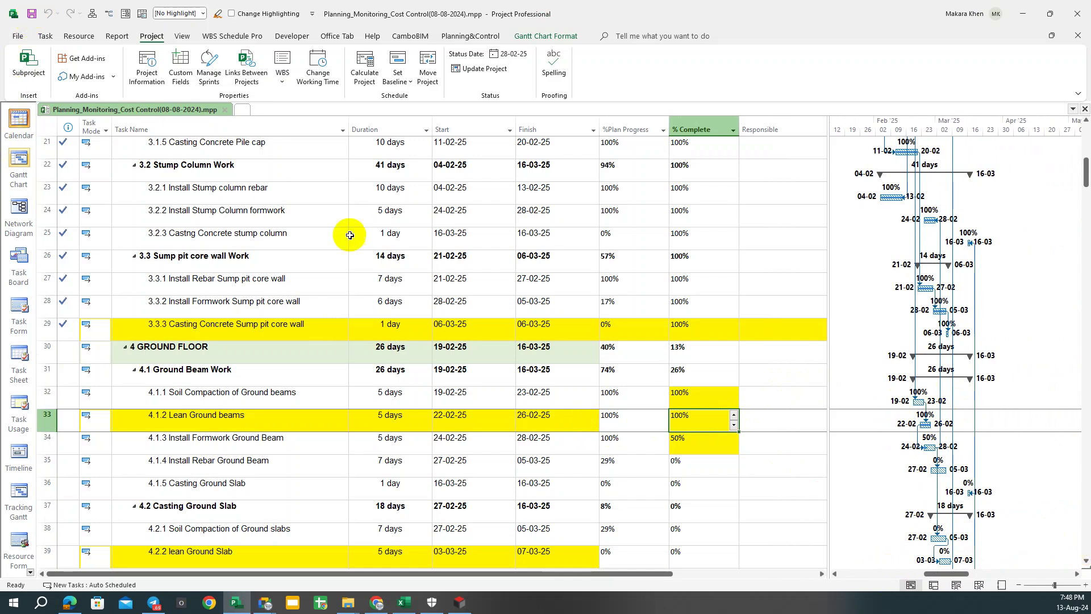
Cut every task's % Complete value from row 2 down, leaving all tasks at 0%.
{"action": "scroll", "coordinate": [495, 267], "scroll_direction": "up", "scroll_amount": 4}
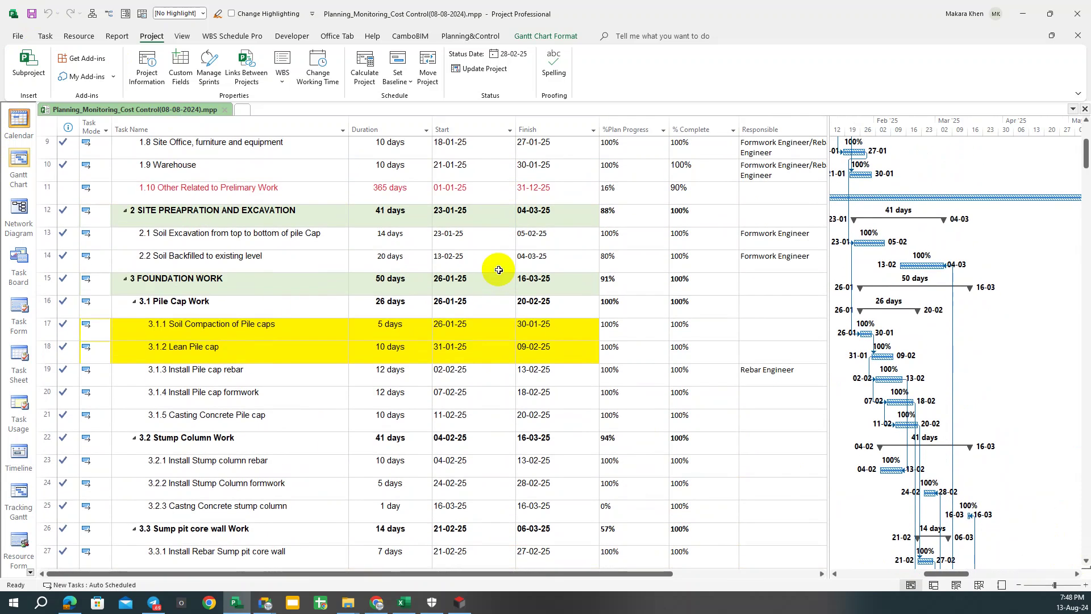
{"action": "scroll", "coordinate": [499, 270], "scroll_direction": "down", "scroll_amount": 3}
{"action": "scroll", "coordinate": [550, 275], "scroll_direction": "up", "scroll_amount": 4}
{"action": "scroll", "coordinate": [587, 284], "scroll_direction": "up", "scroll_amount": 3}
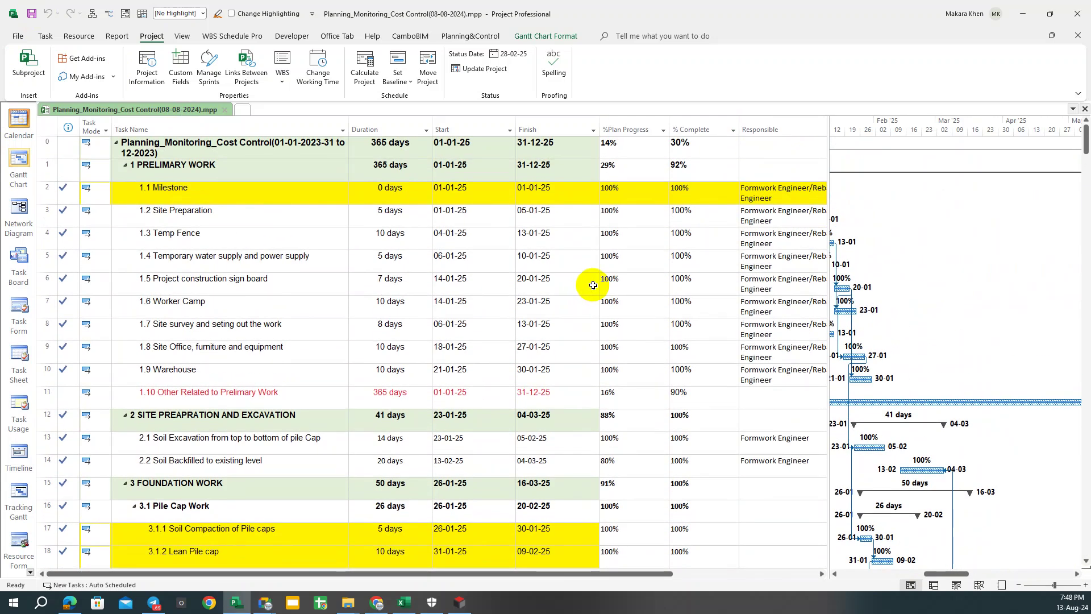
{"action": "left_click", "coordinate": [695, 199]}
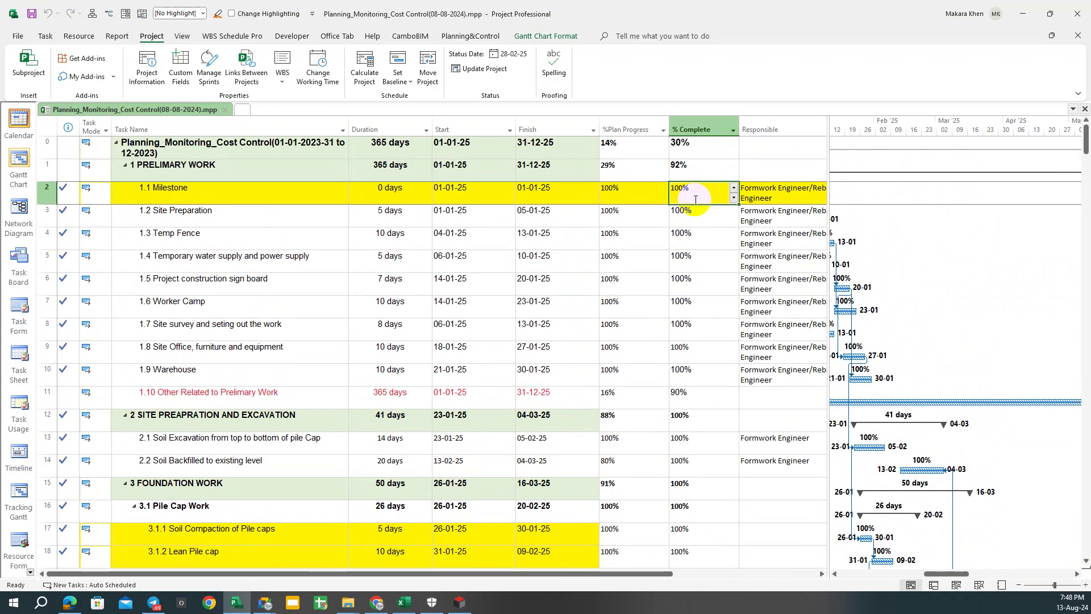
{"action": "key", "text": "ctrl+shift+Down"}
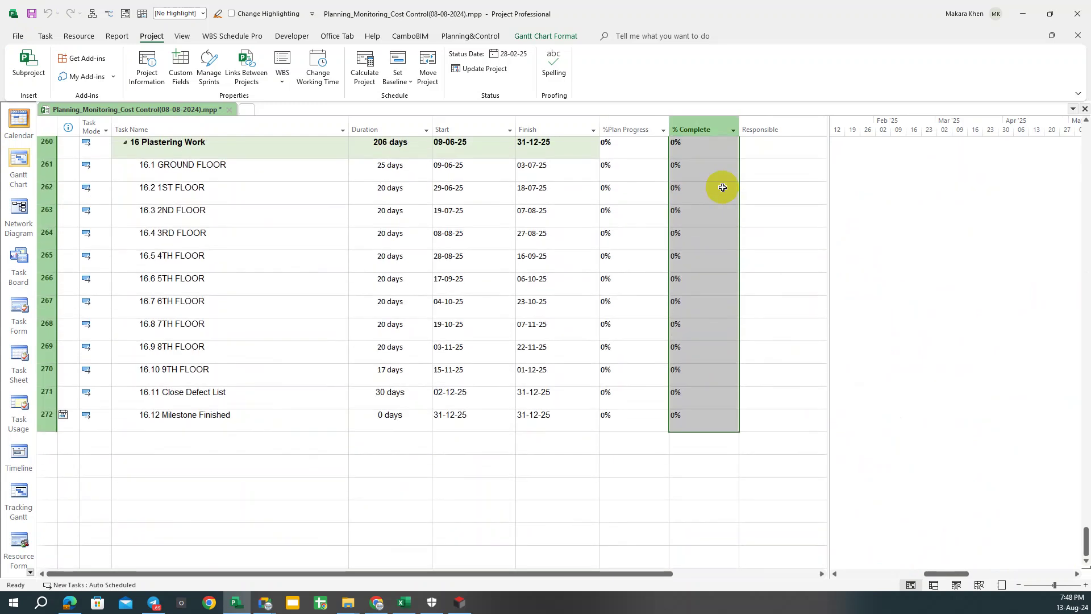
{"action": "scroll", "coordinate": [792, 398], "scroll_direction": "up", "scroll_amount": 4}
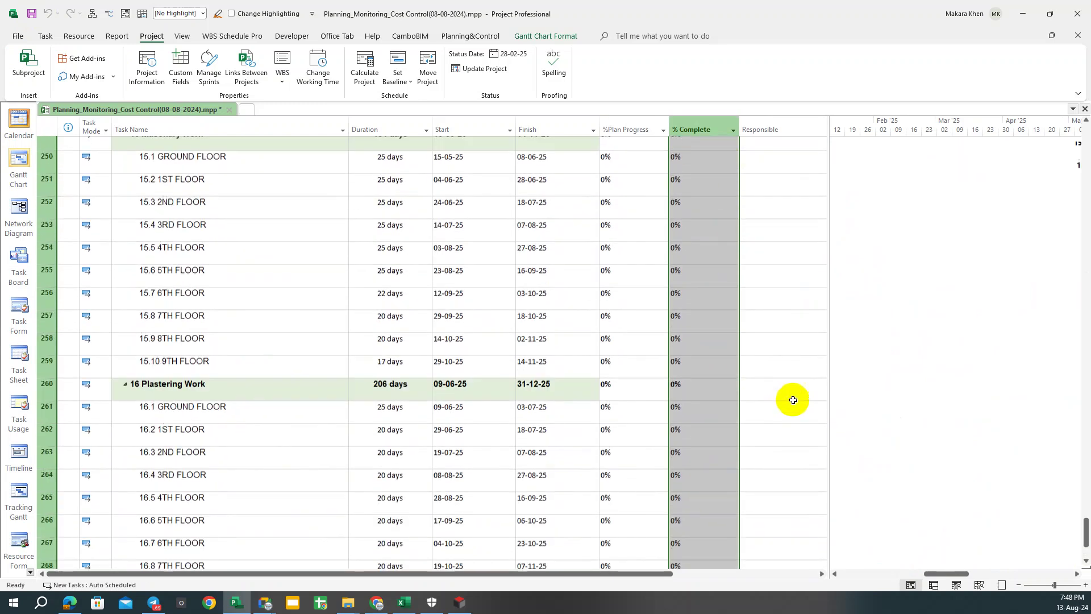
{"action": "scroll", "coordinate": [851, 407], "scroll_direction": "up", "scroll_amount": 4}
{"action": "scroll", "coordinate": [1020, 441], "scroll_direction": "up", "scroll_amount": 6}
{"action": "left_click_drag", "start_coordinate": [1085, 480], "coordinate": [1041, 141]}
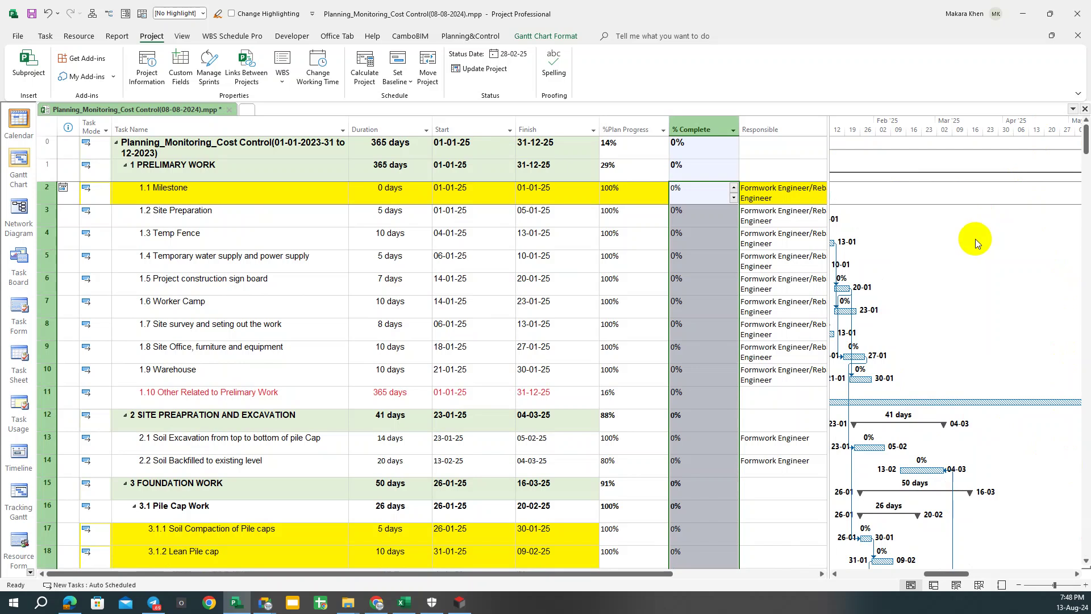
Import the open schedule by Microsoft Project Direct Connection, using Baseline as Baseline 1 (ASAP).
{"action": "left_click", "coordinate": [461, 604]}
{"action": "left_click", "coordinate": [512, 193]}
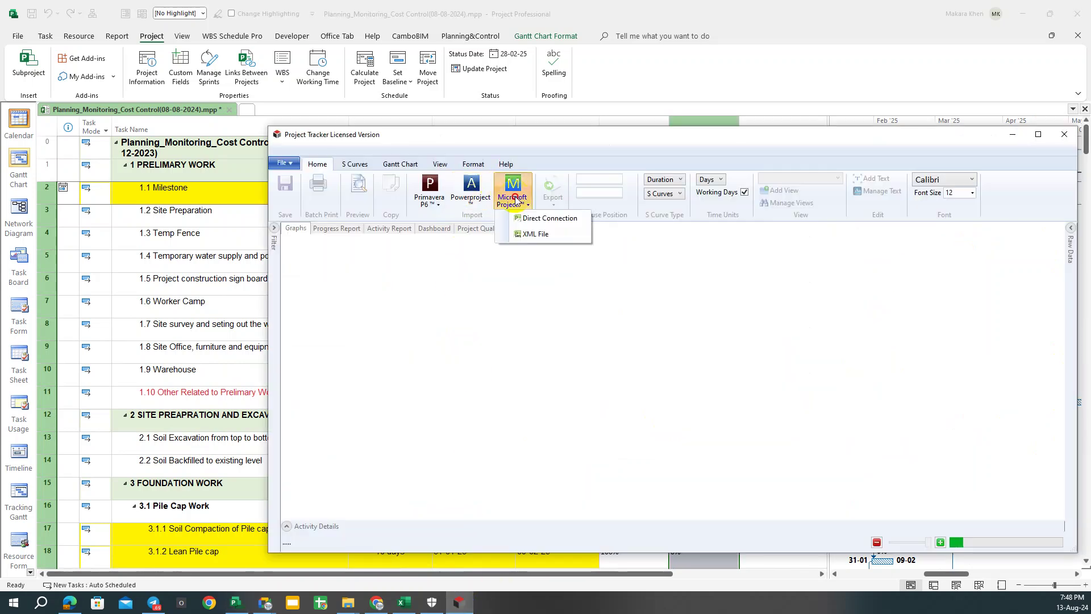
{"action": "left_click", "coordinate": [528, 212]}
{"action": "left_click", "coordinate": [635, 317]}
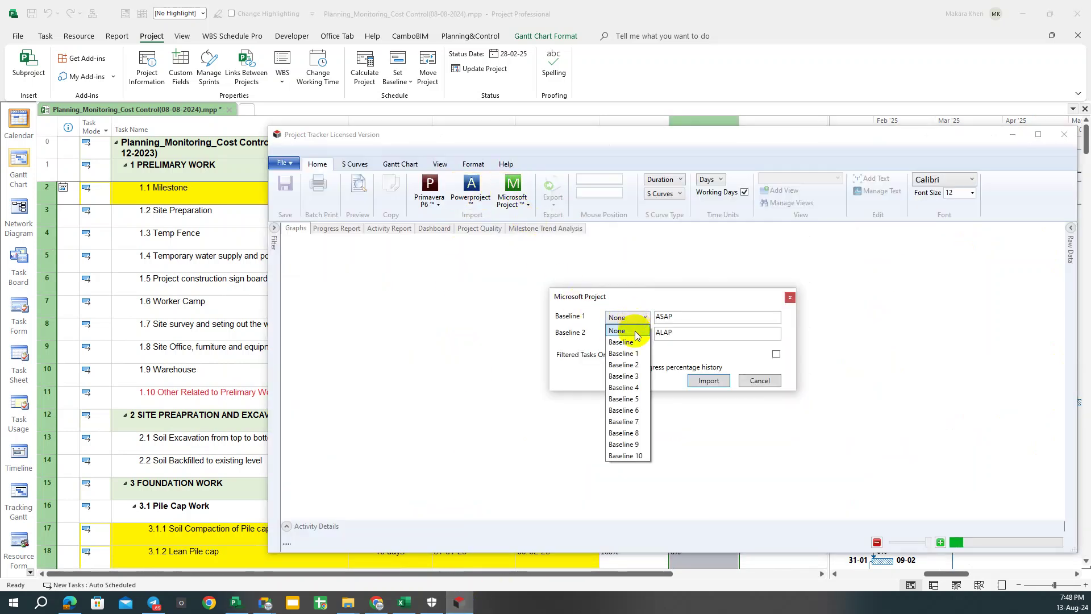
{"action": "left_click", "coordinate": [626, 343]}
{"action": "left_click", "coordinate": [711, 381]}
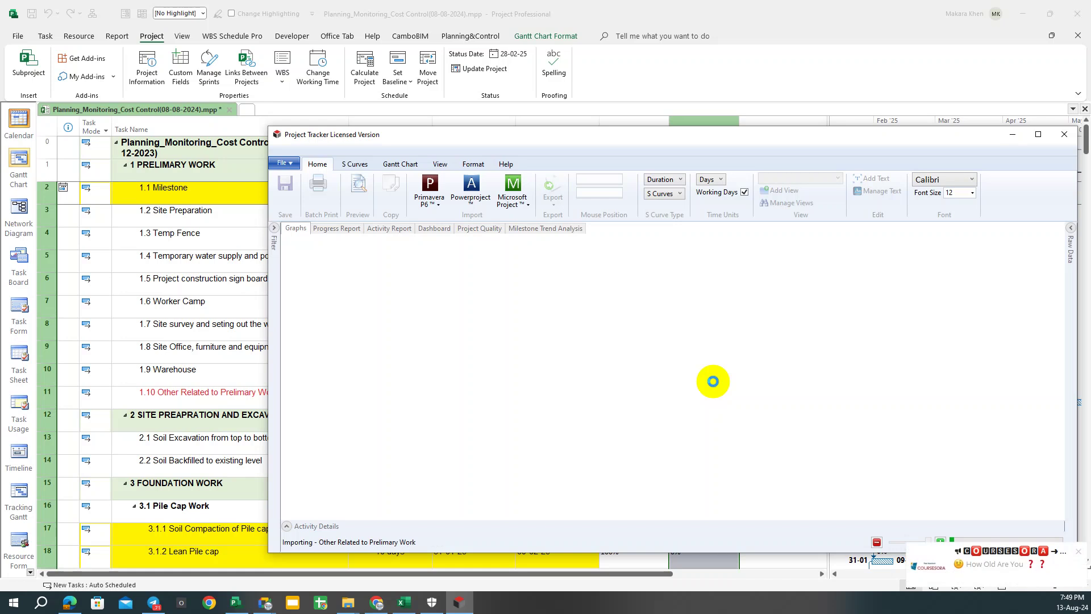
Dismiss the notification while the import finishes and the S-curve graph appears.
{"action": "left_click", "coordinate": [1078, 551]}
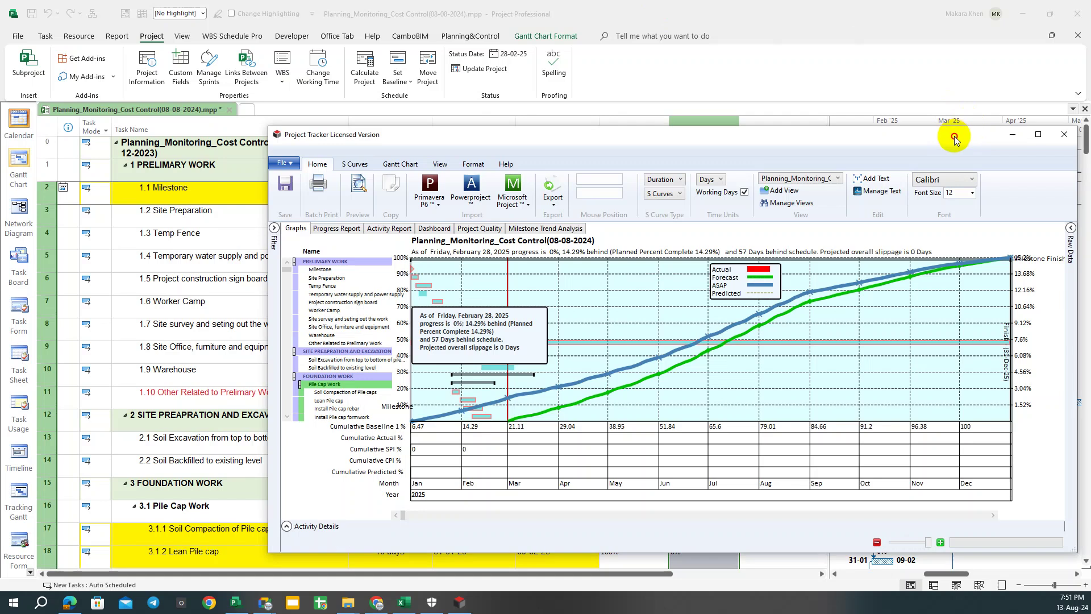
Maximize Project Tracker and move the status info box up into the chart.
{"action": "left_click_drag", "start_coordinate": [941, 134], "coordinate": [869, 263]}
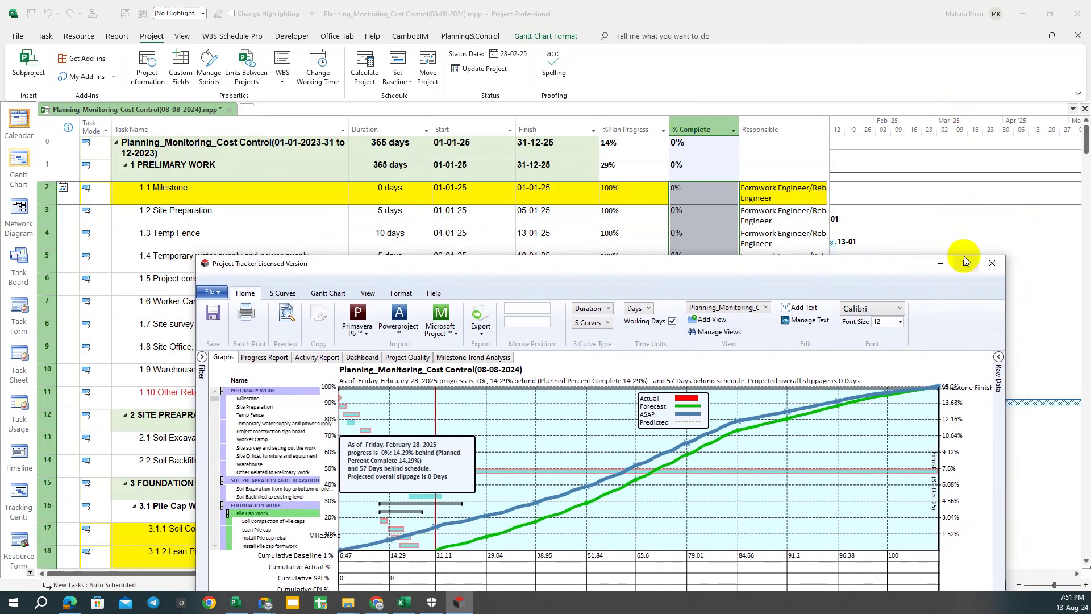
{"action": "left_click", "coordinate": [966, 263]}
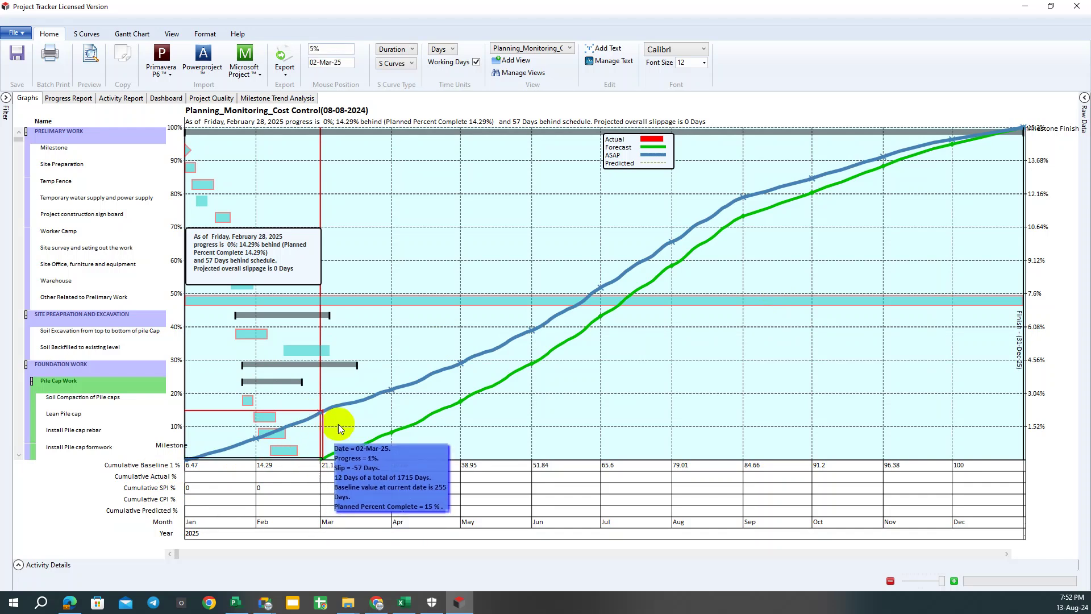
{"action": "left_click_drag", "start_coordinate": [271, 252], "coordinate": [480, 206]}
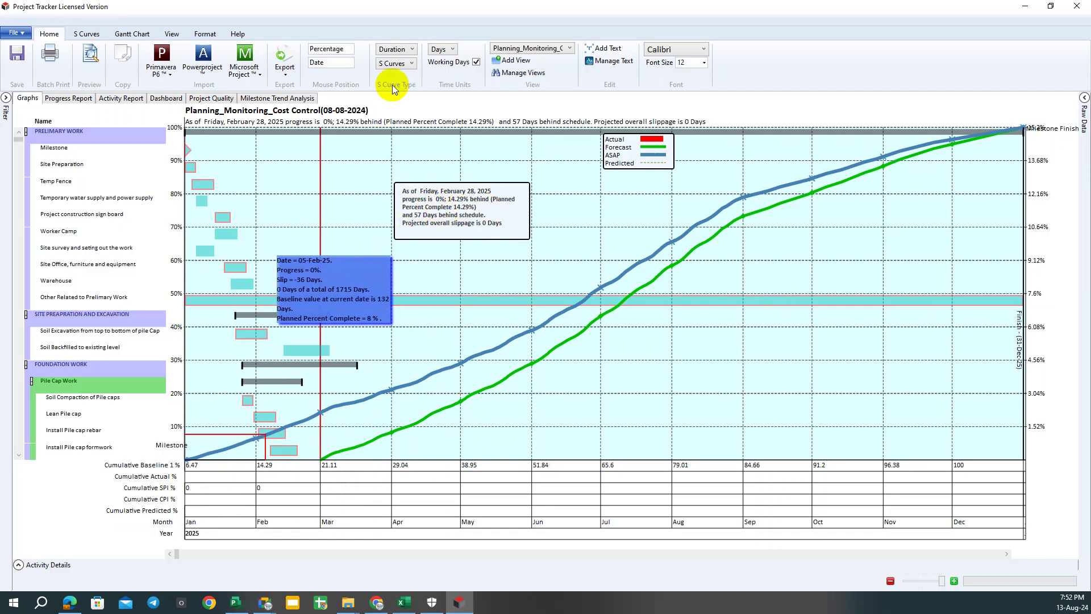
Switch the S Curve Type to Cost, back to Duration, and read the mid-August values.
{"action": "left_click", "coordinate": [396, 49]}
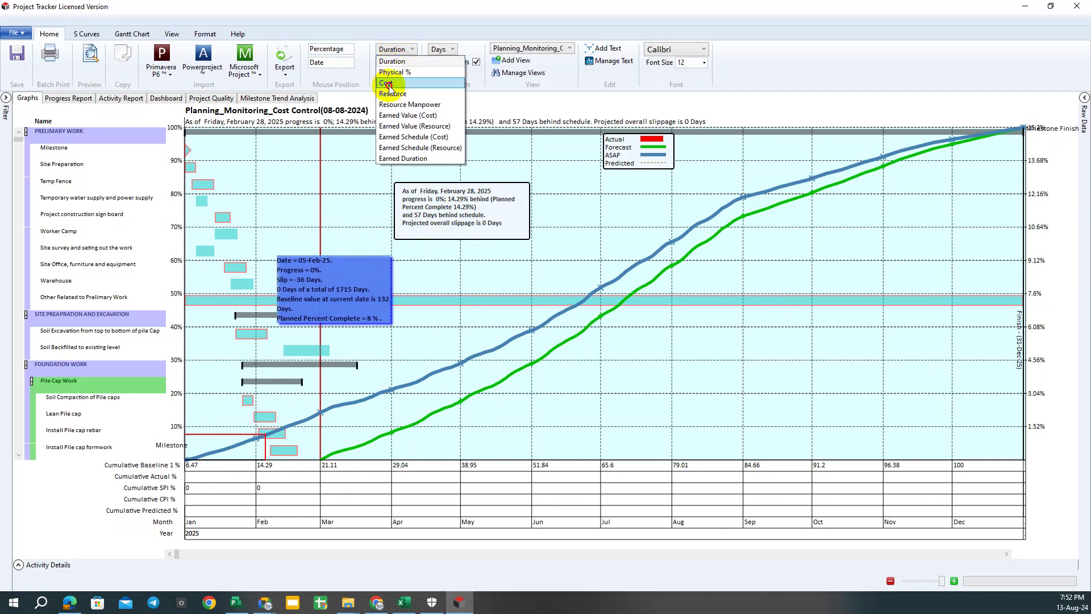
{"action": "left_click", "coordinate": [389, 85]}
{"action": "left_click", "coordinate": [411, 57]}
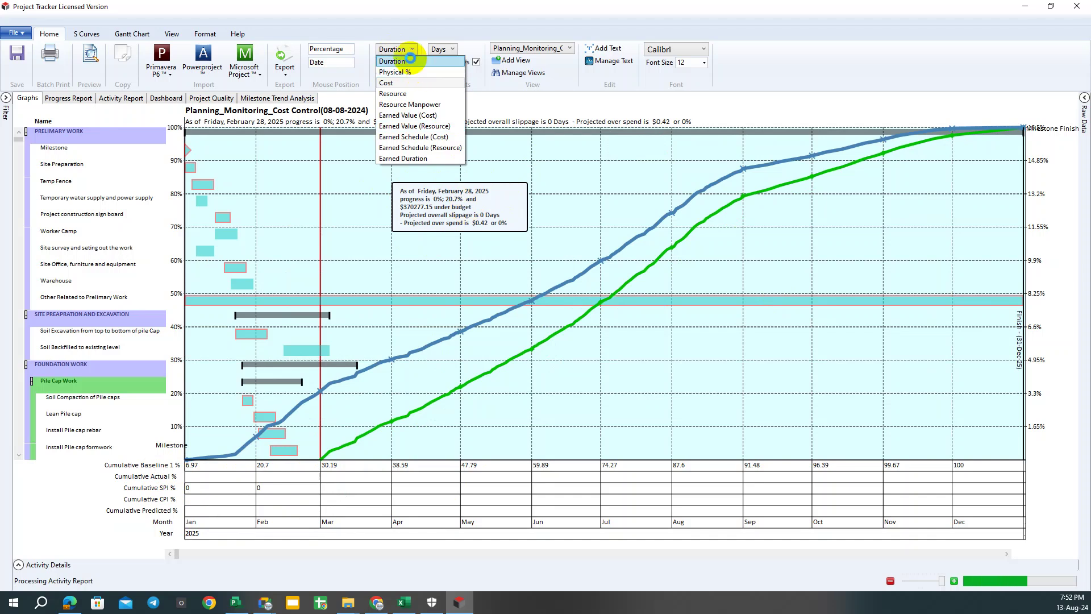
{"action": "left_click", "coordinate": [392, 82]}
{"action": "left_click", "coordinate": [393, 49]}
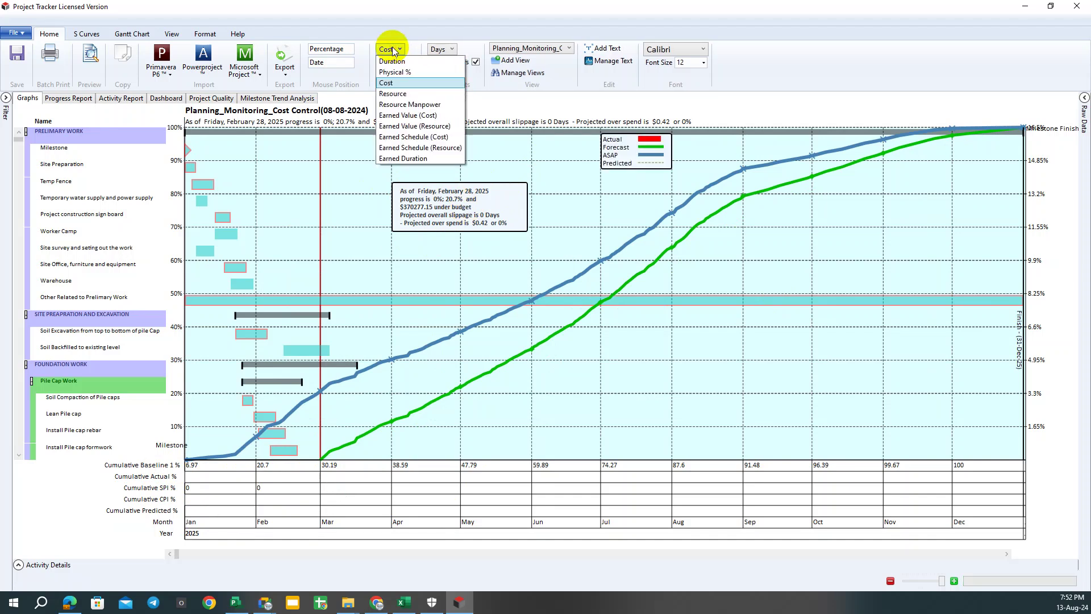
{"action": "left_click", "coordinate": [392, 61]}
{"action": "left_click", "coordinate": [385, 49]}
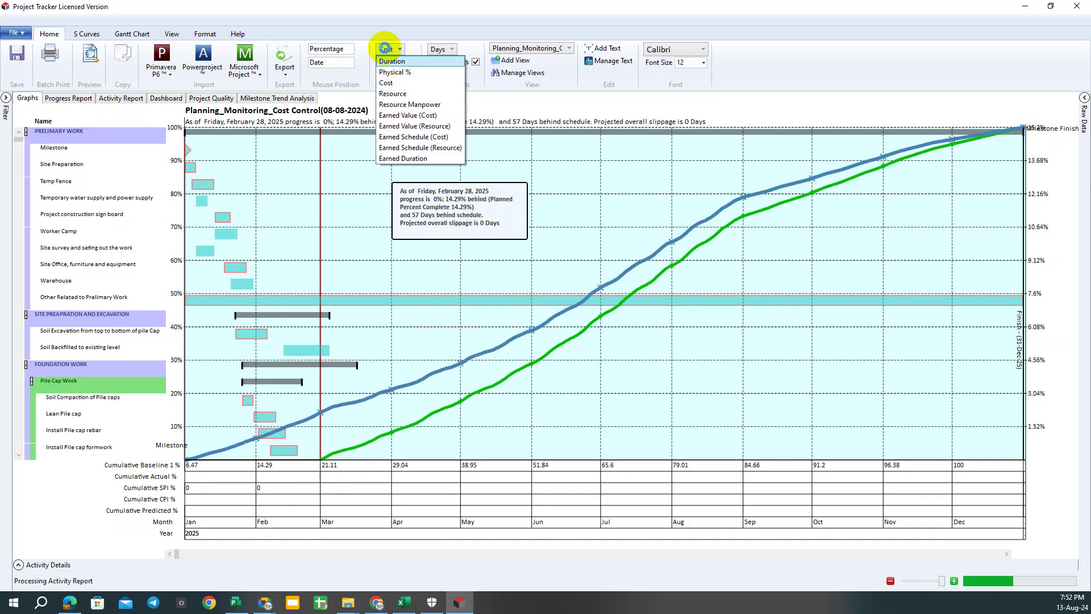
{"action": "left_click", "coordinate": [386, 50]}
{"action": "left_click", "coordinate": [392, 50]}
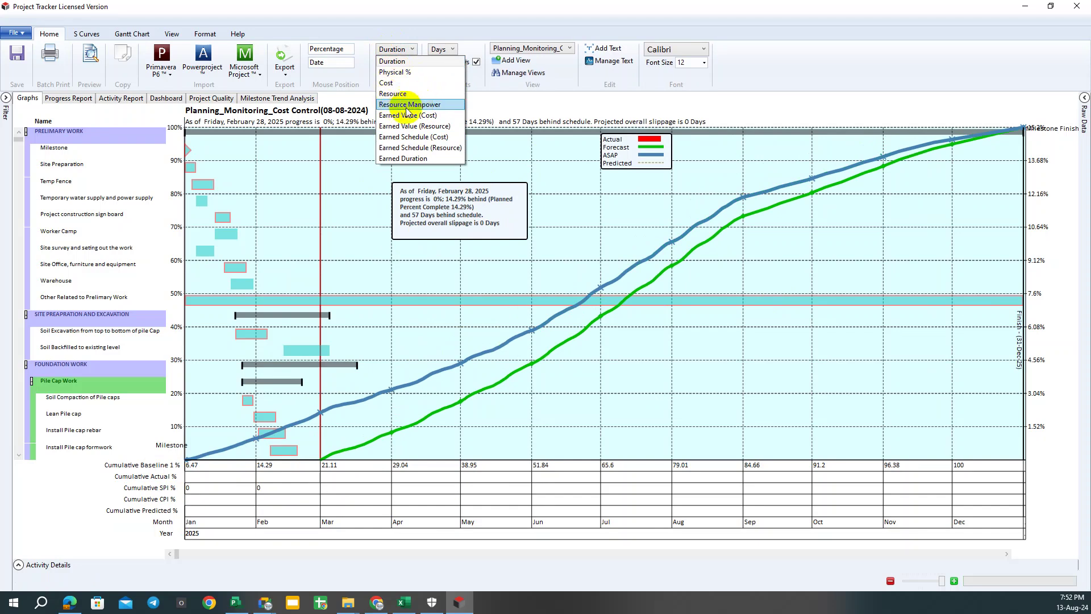
{"action": "left_click", "coordinate": [701, 258]}
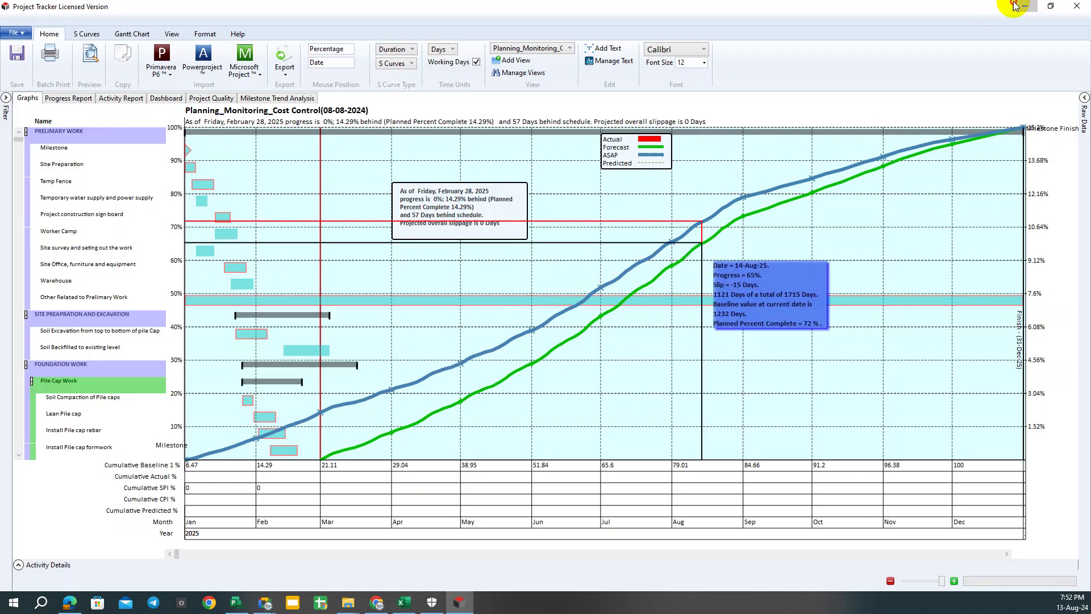
Paste the cut % Complete values back from row 2, save the schedule, and return to Project Tracker.
{"action": "left_click", "coordinate": [1015, 6]}
{"action": "left_click", "coordinate": [776, 279]}
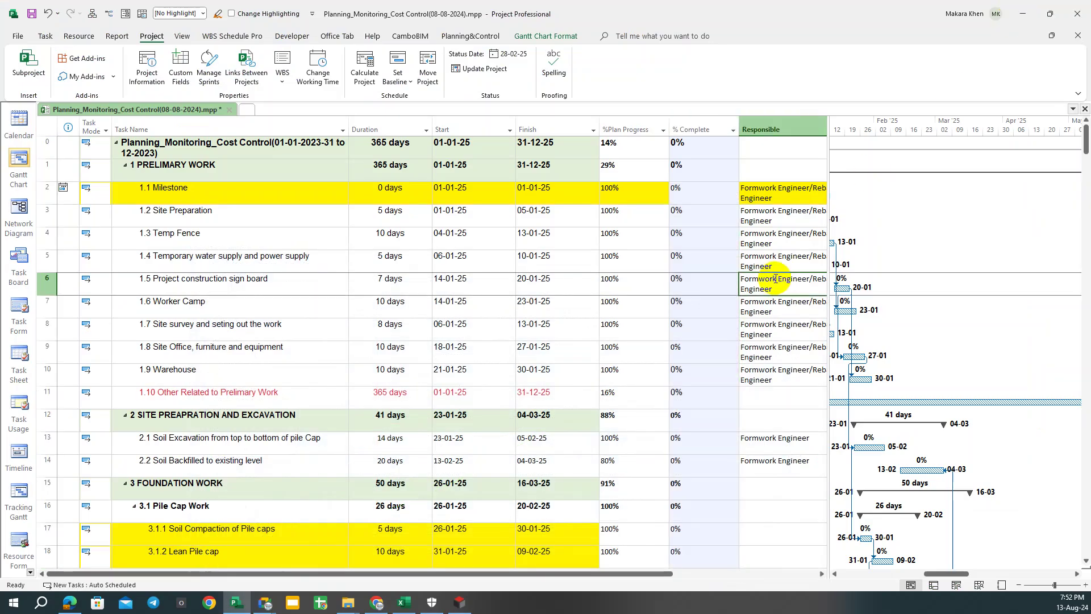
{"action": "right_click", "coordinate": [683, 190]}
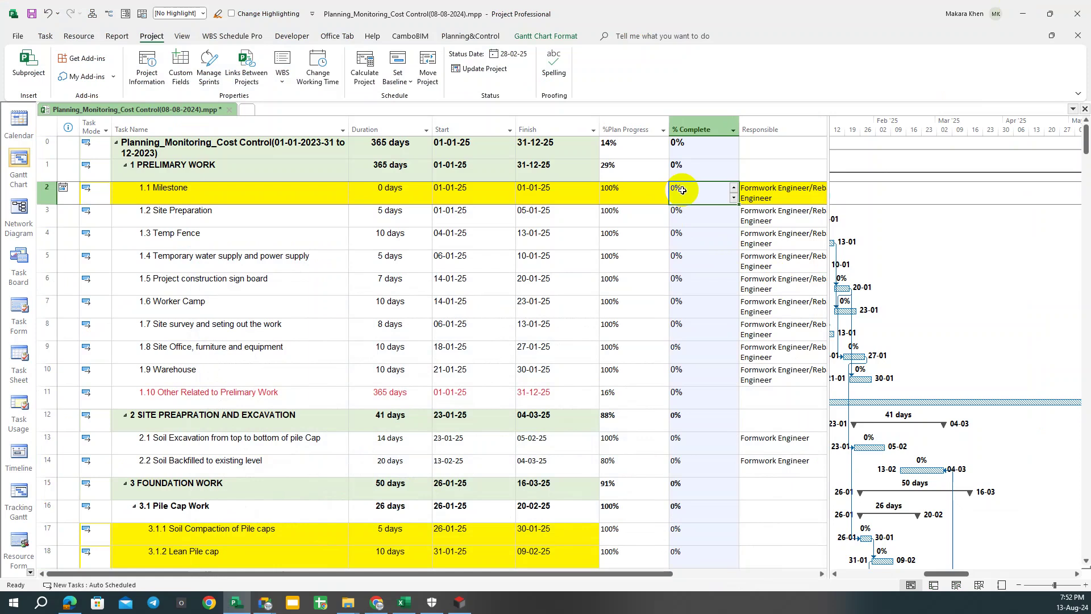
{"action": "left_click", "coordinate": [721, 237]}
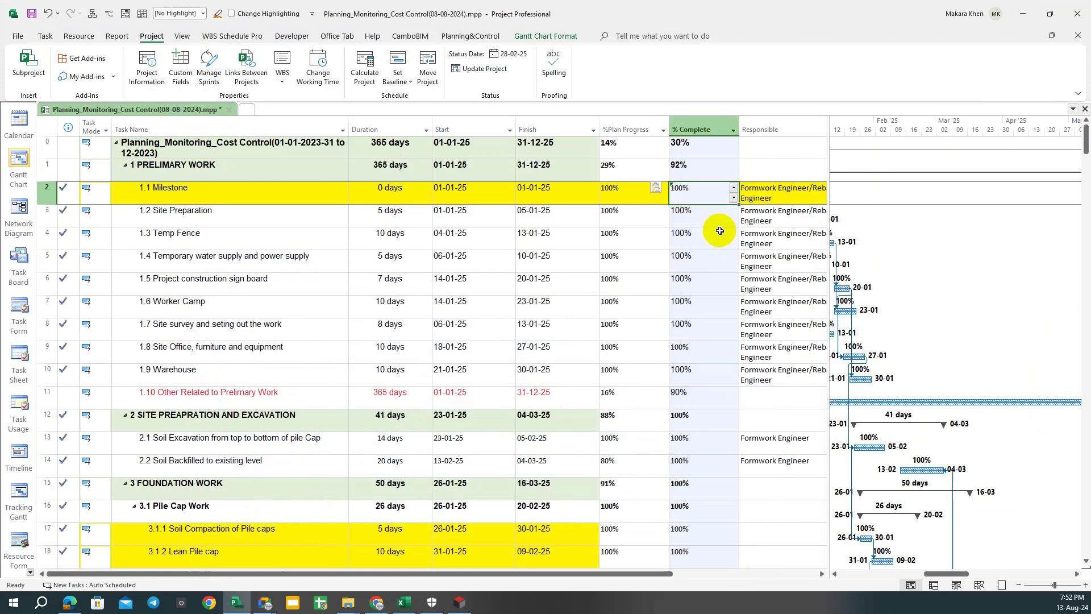
{"action": "left_click", "coordinate": [32, 13]}
{"action": "left_click", "coordinate": [459, 603]}
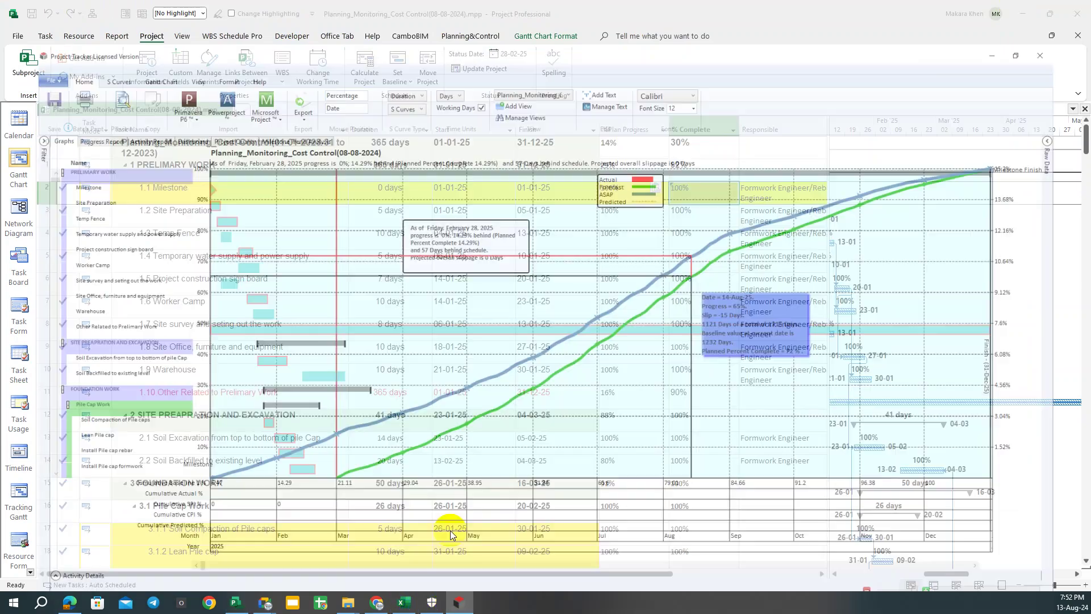
Re-import the updated schedule over the existing project with Baseline 1 set to Baseline.
{"action": "left_click", "coordinate": [261, 72]}
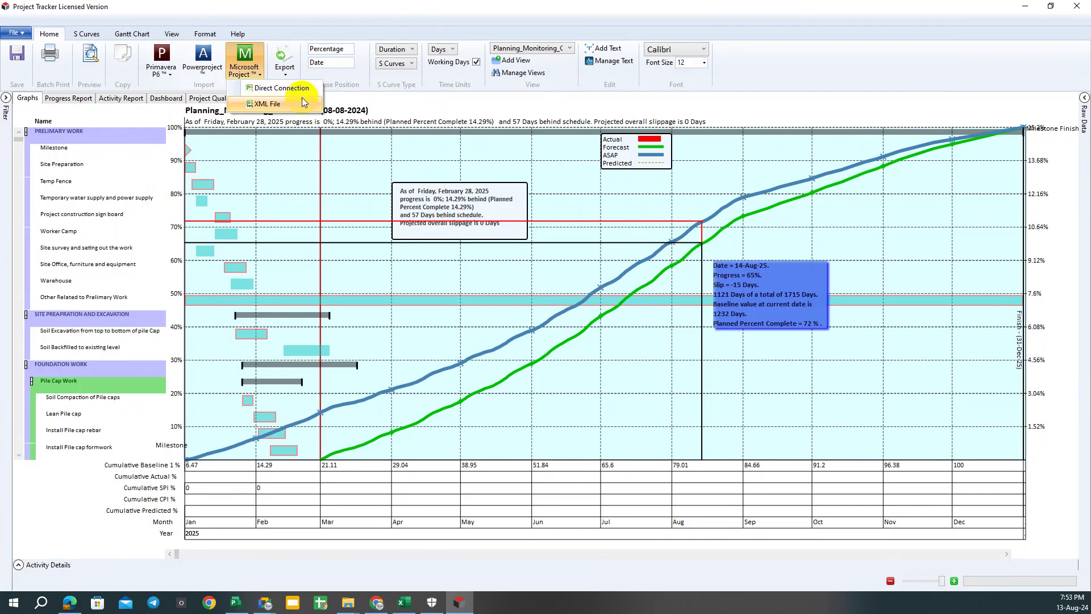
{"action": "left_click", "coordinate": [267, 104]}
{"action": "left_click", "coordinate": [589, 341]}
{"action": "left_click", "coordinate": [499, 272]}
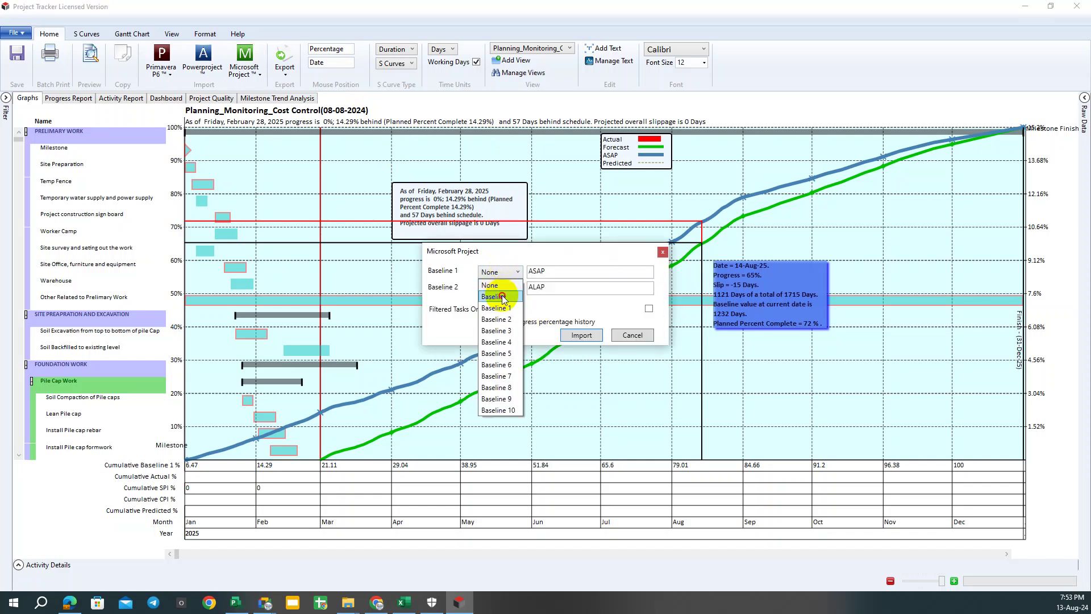
{"action": "left_click", "coordinate": [489, 280]}
{"action": "left_click", "coordinate": [574, 338]}
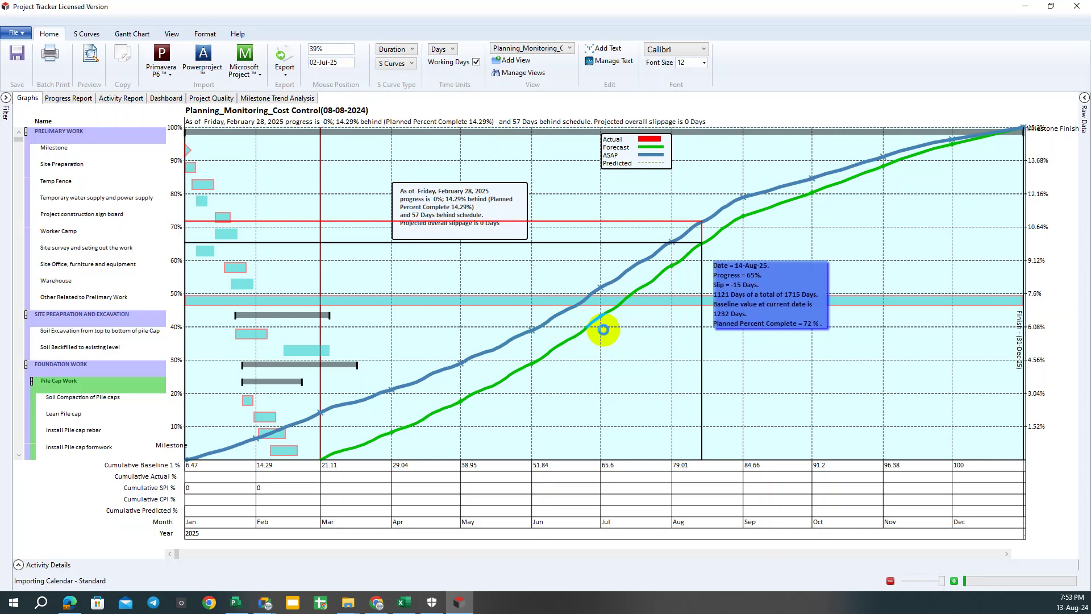
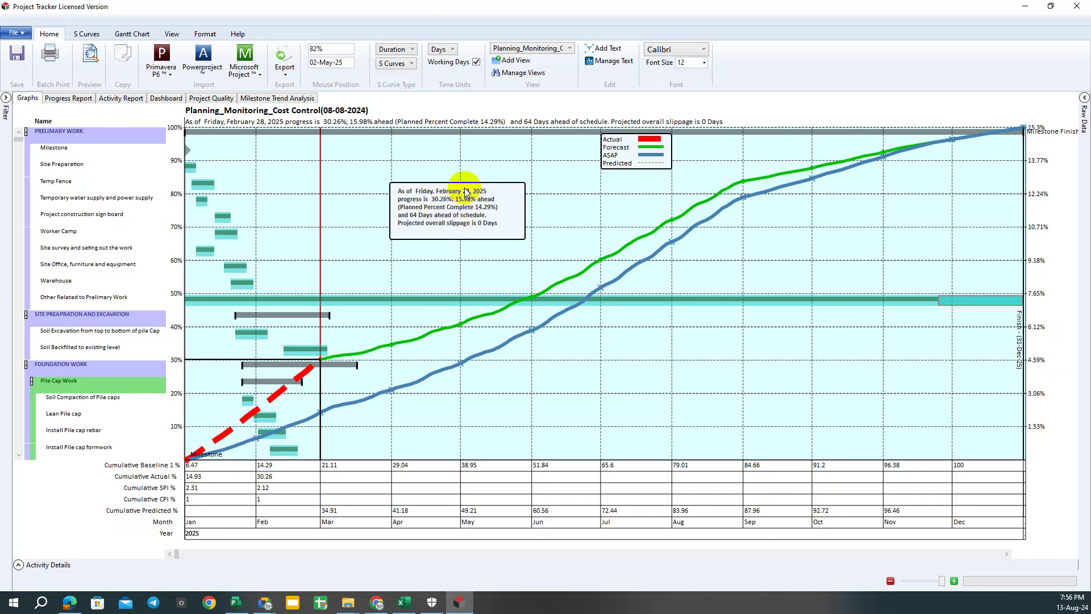
Tile the S-curve window, then bring the Microsoft Project schedule back to full screen.
{"action": "double_click", "coordinate": [471, 7]}
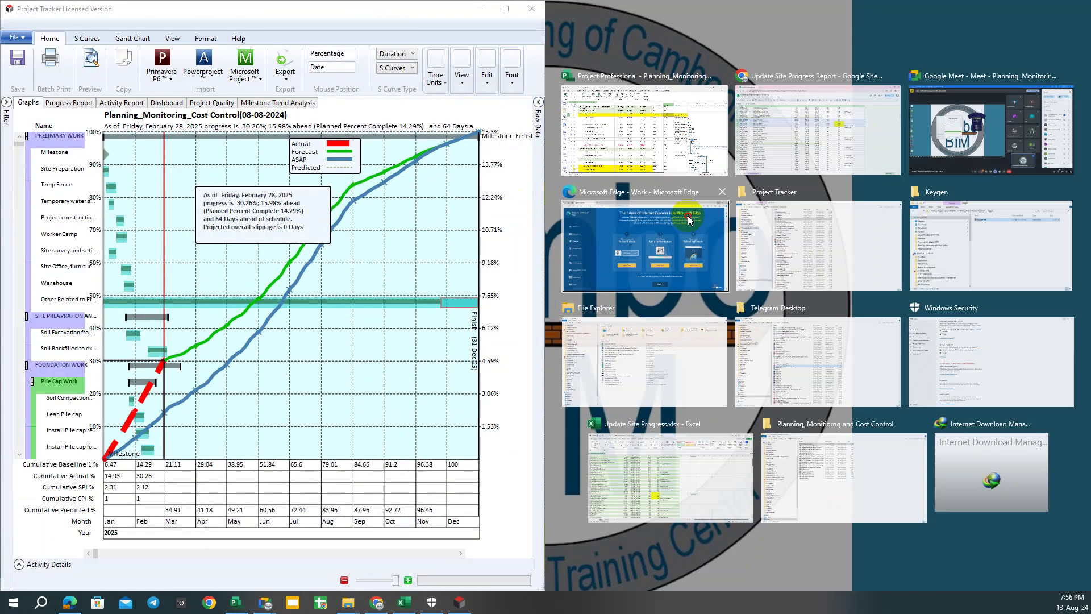
{"action": "left_click", "coordinate": [675, 170]}
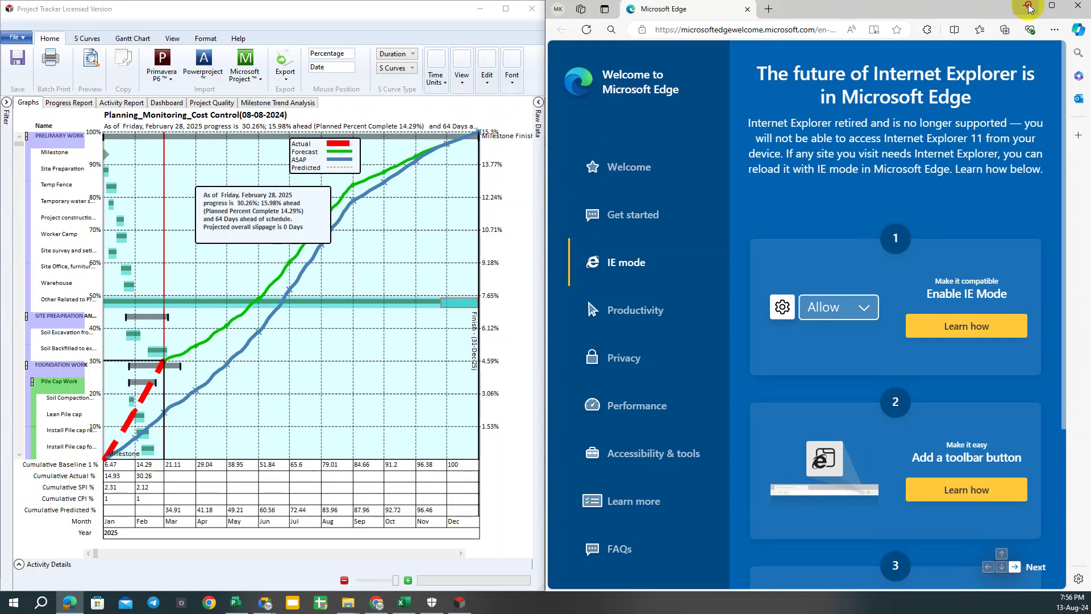
{"action": "left_click", "coordinate": [1029, 8]}
{"action": "left_click", "coordinate": [733, 162]}
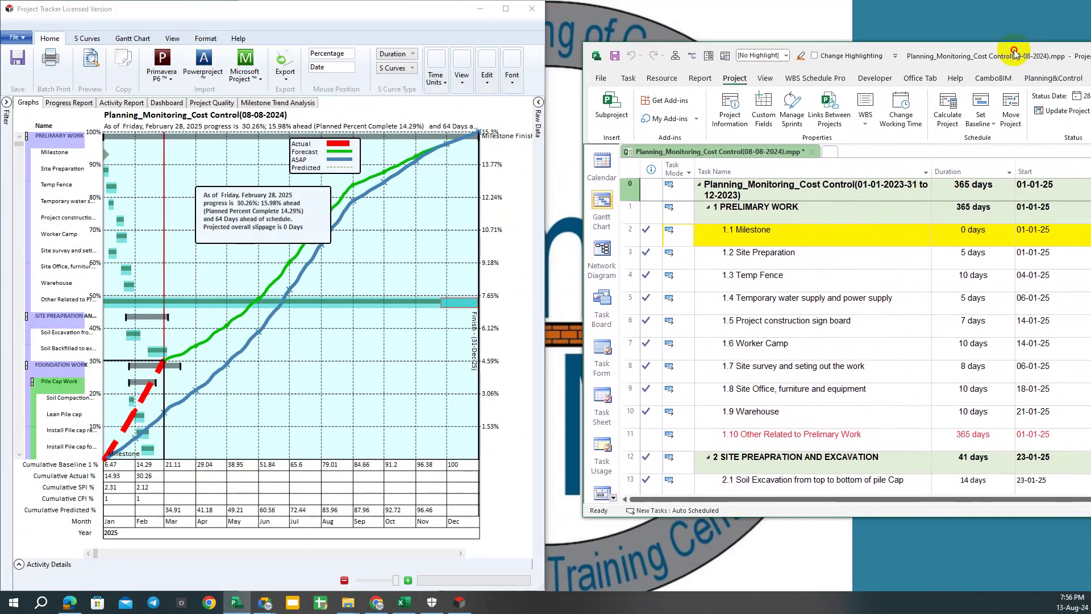
{"action": "mouse_move", "coordinate": [604, 8]}
{"action": "left_mouse_down"}
{"action": "mouse_move", "coordinate": [1004, 51]}
{"action": "mouse_move", "coordinate": [757, 45]}
{"action": "left_mouse_up"}
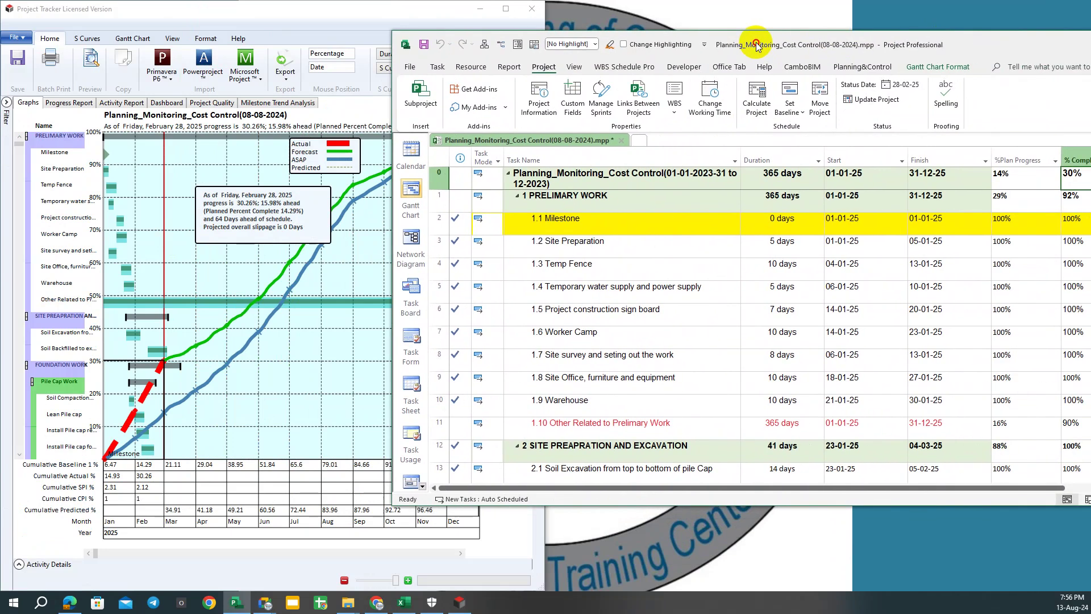
{"action": "left_click_drag", "start_coordinate": [970, 44], "coordinate": [946, 6]}
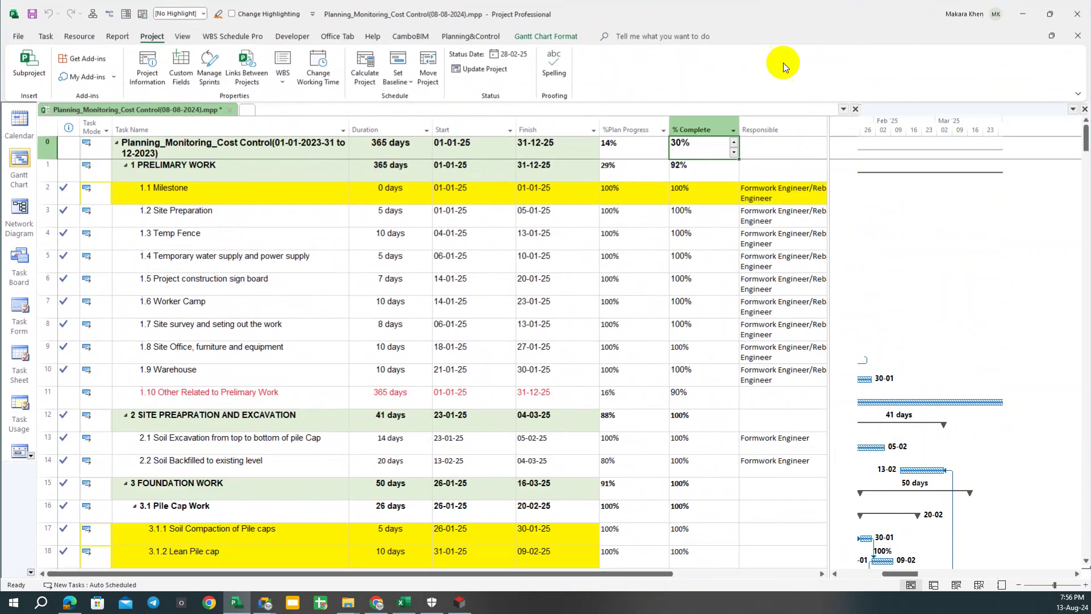
Select the % Complete column, compare it with the maximized S-curves, then maximize the schedule again.
{"action": "left_click", "coordinate": [702, 130]}
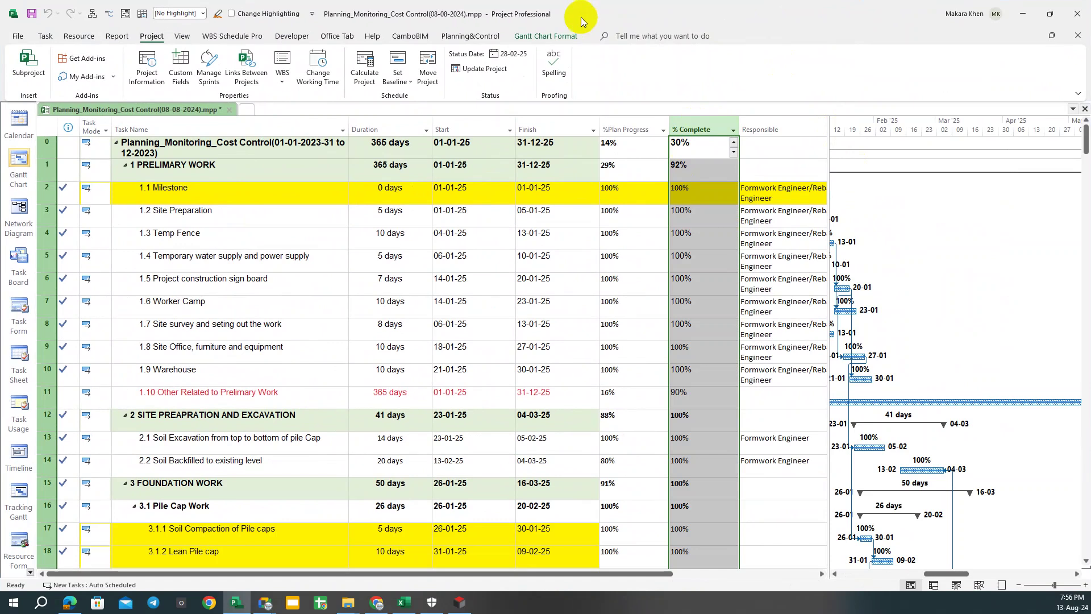
{"action": "left_click_drag", "start_coordinate": [639, 14], "coordinate": [634, 174]}
{"action": "left_click", "coordinate": [349, 8]}
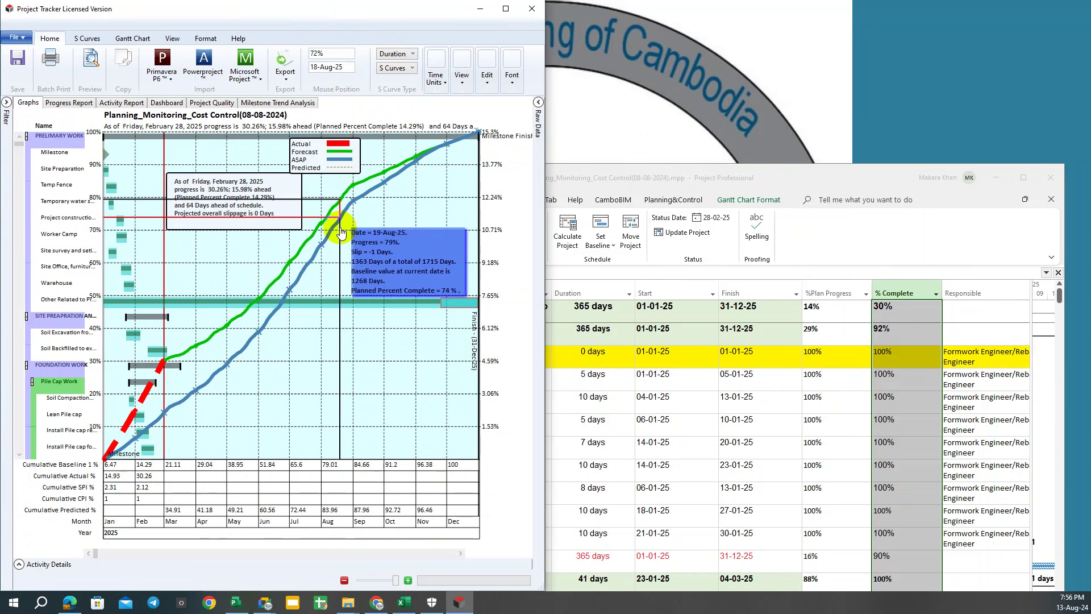
{"action": "left_click", "coordinate": [505, 8]}
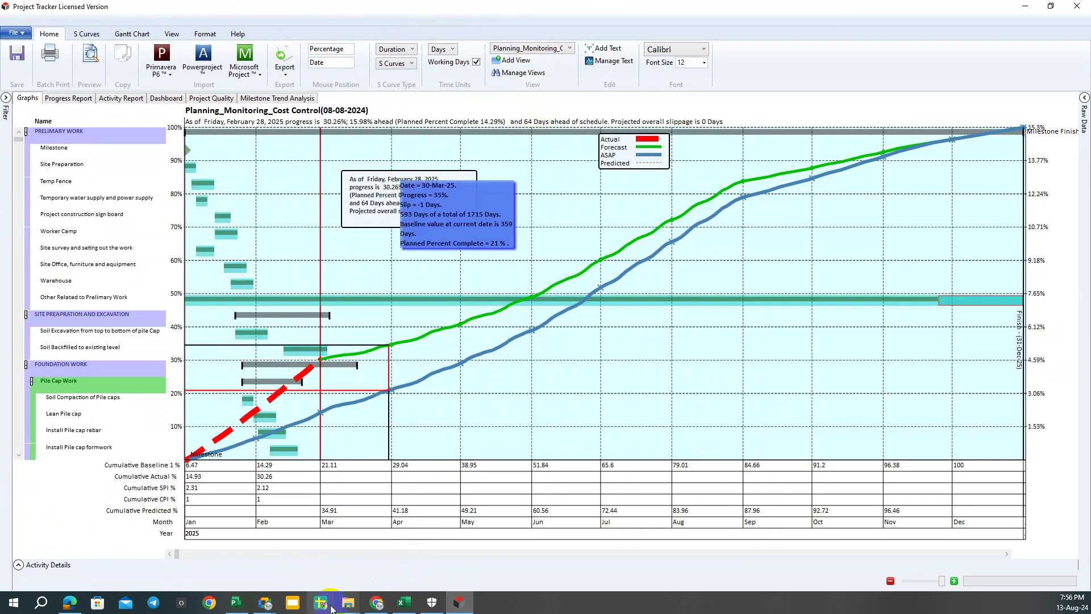
{"action": "left_click", "coordinate": [235, 603]}
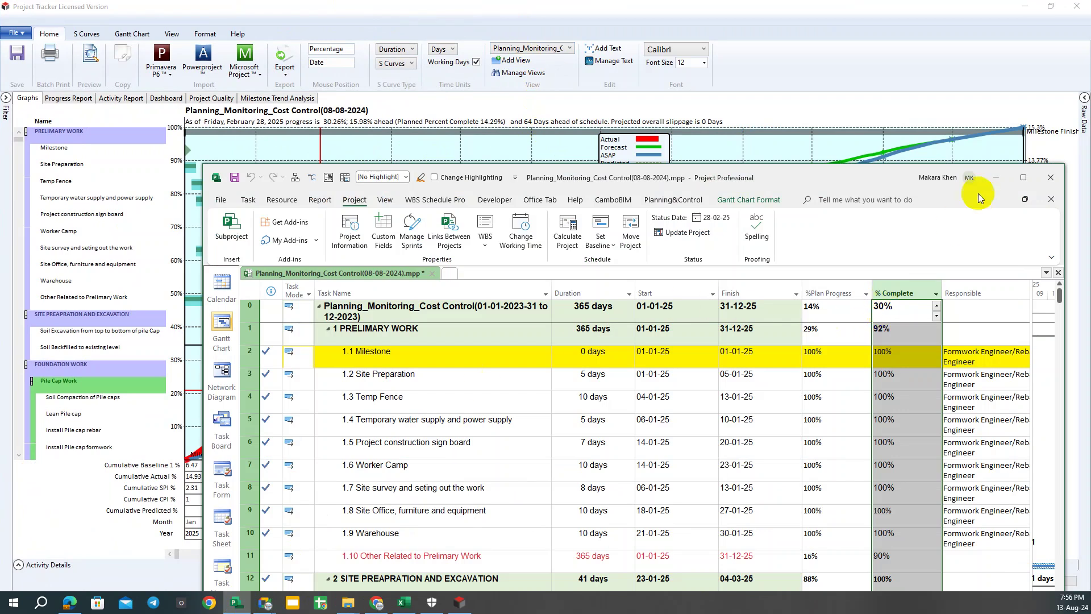
{"action": "left_click", "coordinate": [1024, 177]}
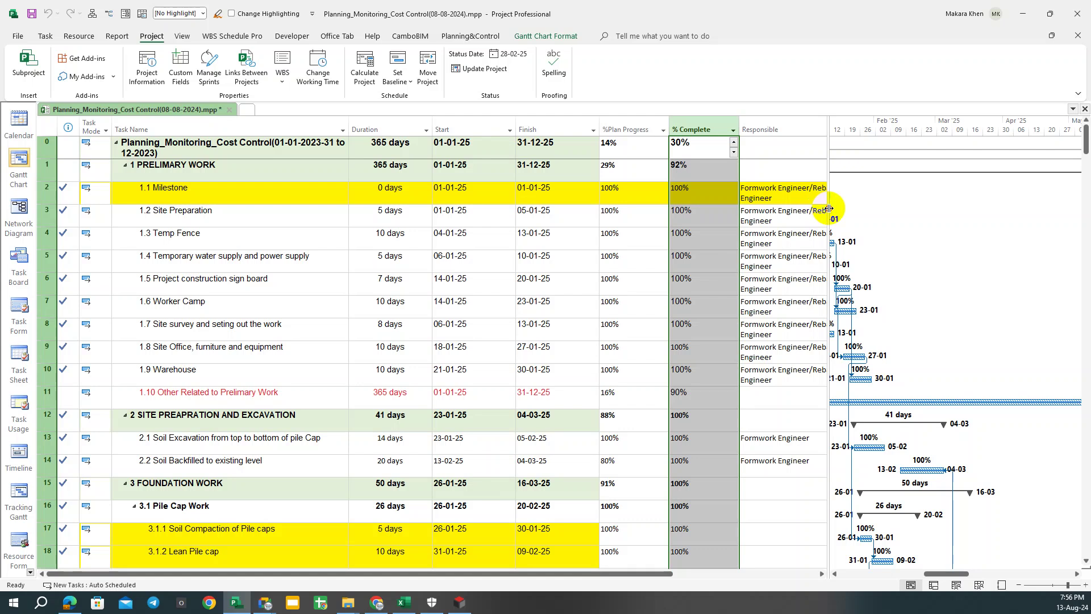
Widen the table to show the whole Responsible column, glancing at the S-curves.
{"action": "left_click_drag", "start_coordinate": [828, 207], "coordinate": [890, 207]}
{"action": "left_click", "coordinate": [605, 149]}
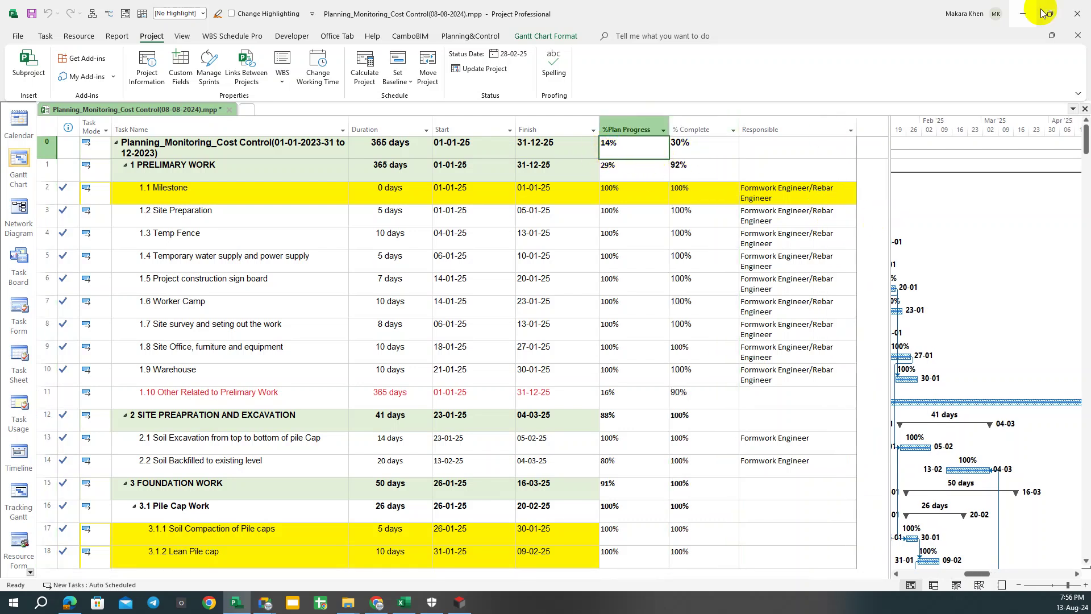
{"action": "left_click", "coordinate": [1025, 12]}
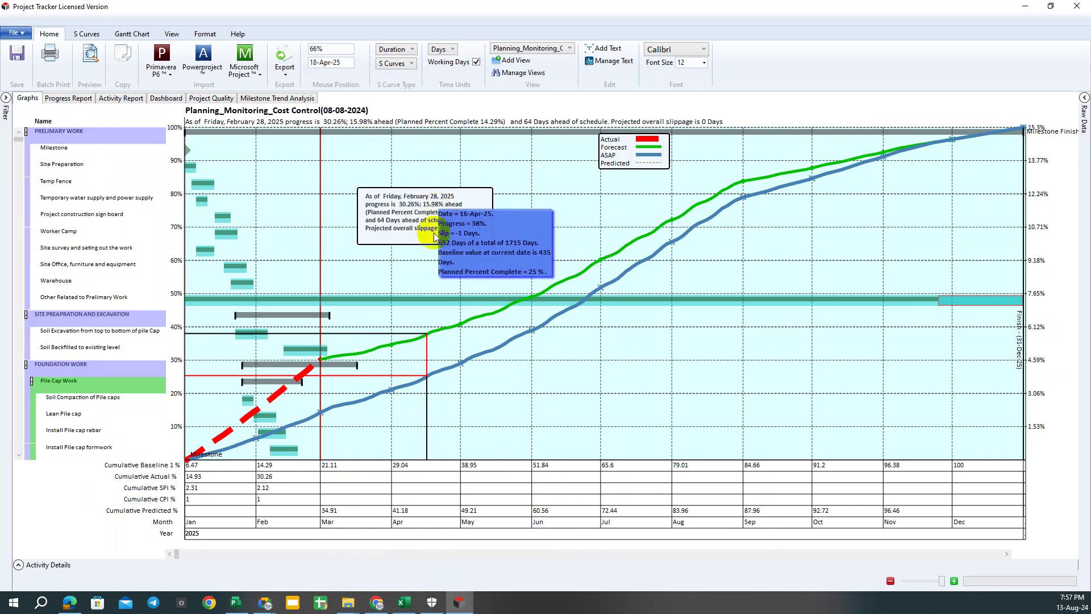
{"action": "left_click", "coordinate": [237, 601]}
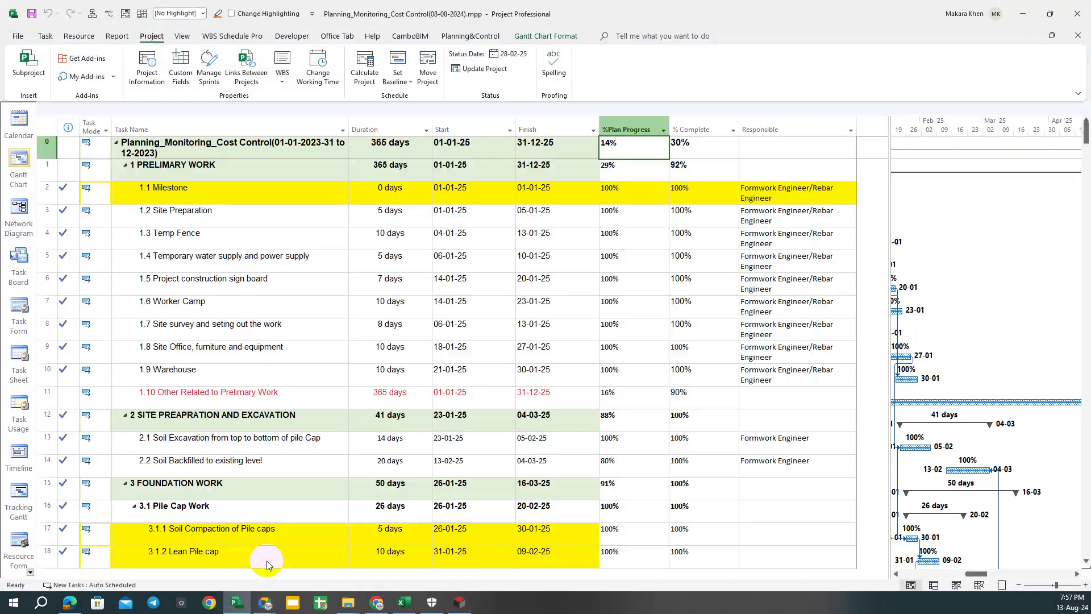
Select both the %Plan Progress and % Complete columns for formatting.
{"action": "left_click", "coordinate": [629, 130]}
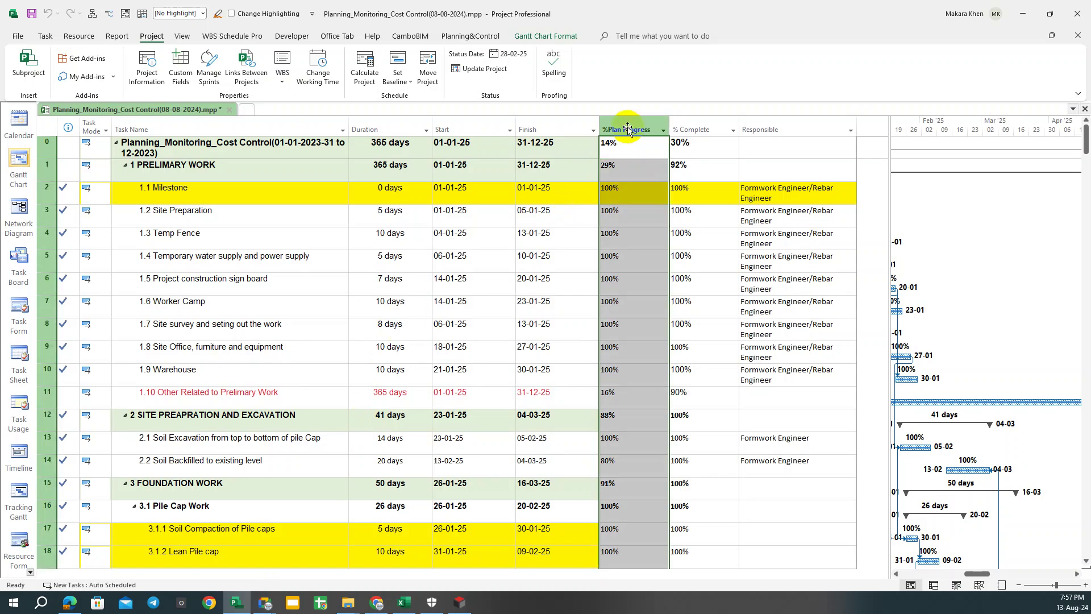
{"action": "left_click", "coordinate": [682, 131]}
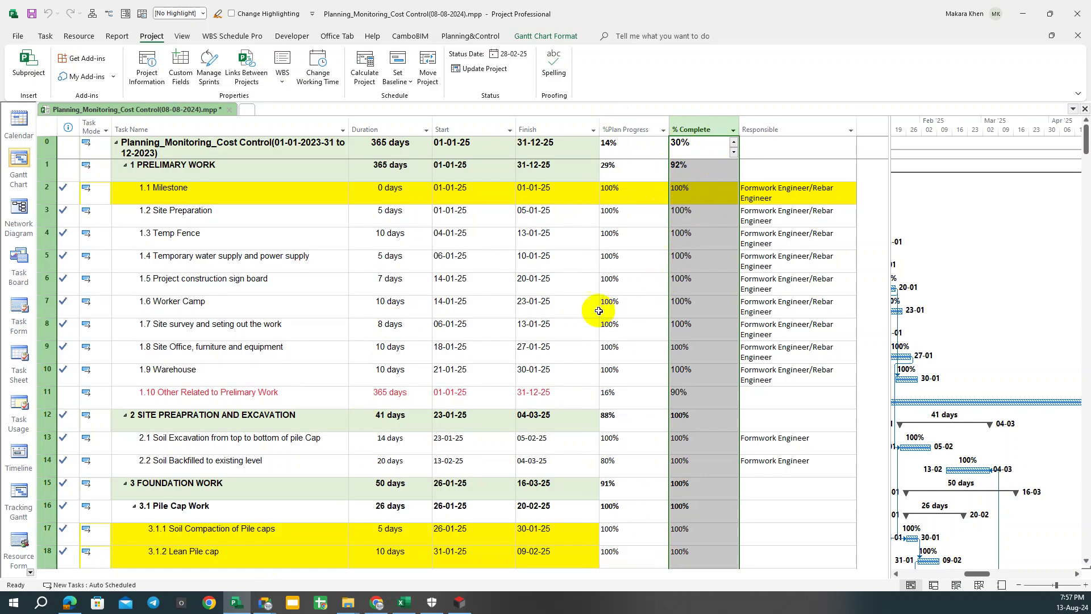
{"action": "left_click_drag", "start_coordinate": [643, 130], "coordinate": [679, 129]}
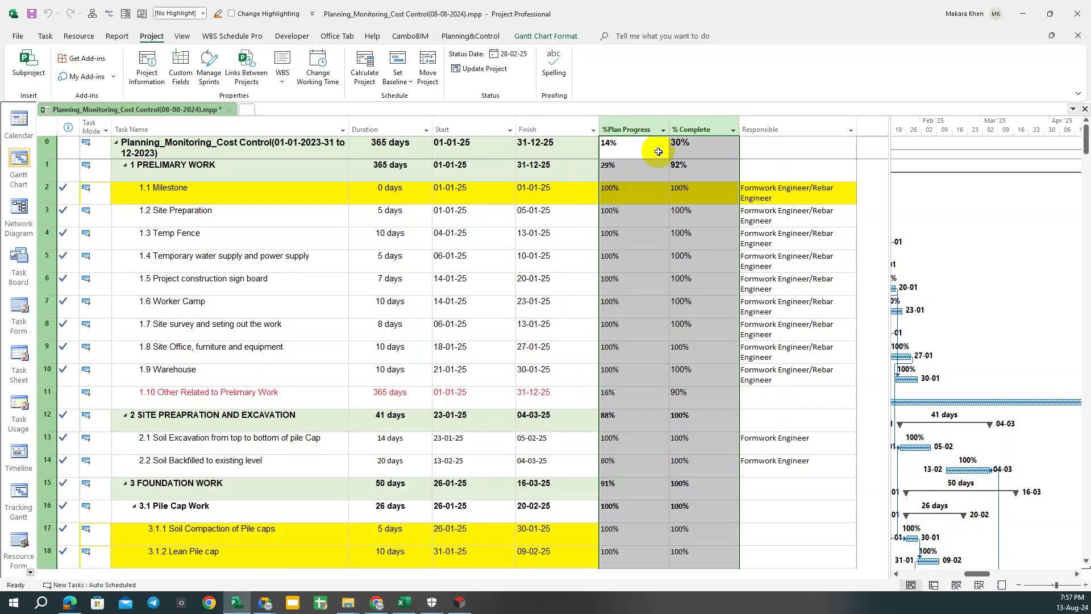
{"action": "left_click", "coordinate": [659, 329]}
{"action": "left_click_drag", "start_coordinate": [653, 126], "coordinate": [688, 128]}
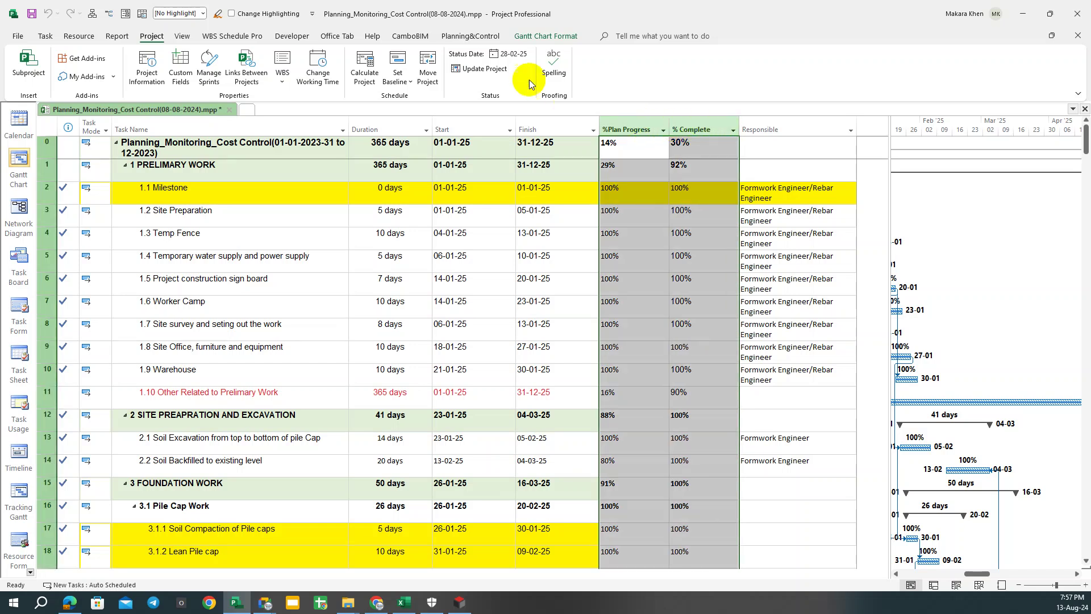
{"action": "left_click", "coordinate": [546, 36]}
Center the values in both progress columns, check the S-curves, and show the Project tab tools.
{"action": "left_click", "coordinate": [148, 53]}
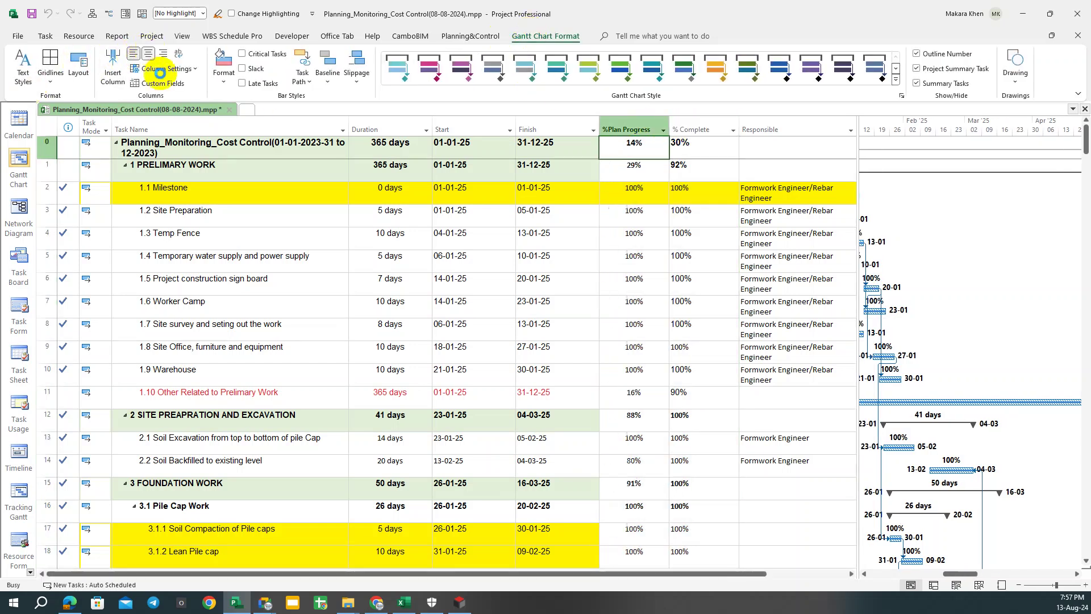
{"action": "left_click", "coordinate": [459, 602]}
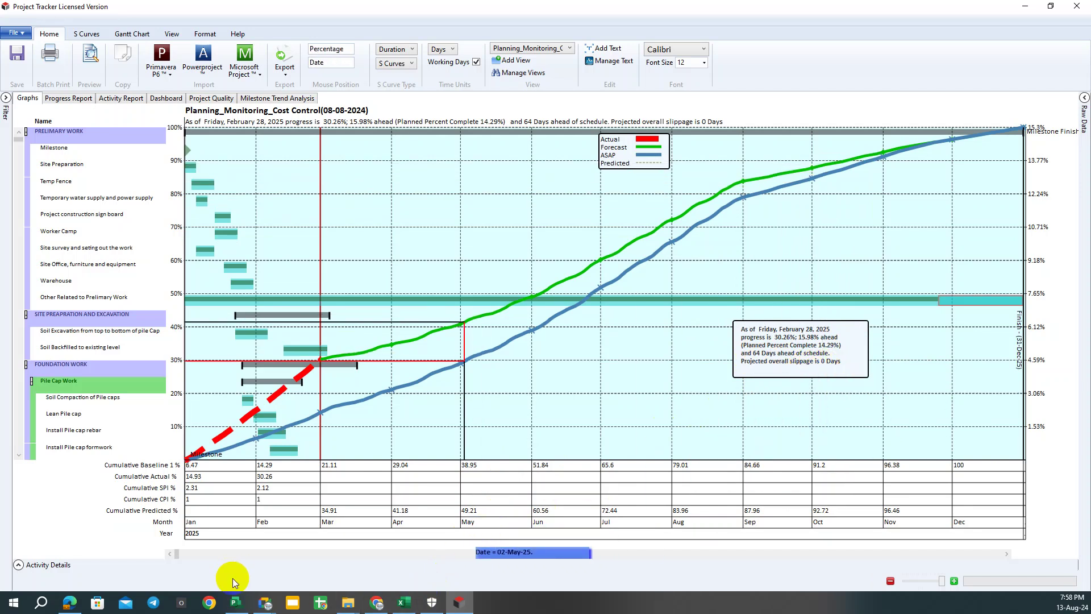
{"action": "left_click", "coordinate": [237, 602]}
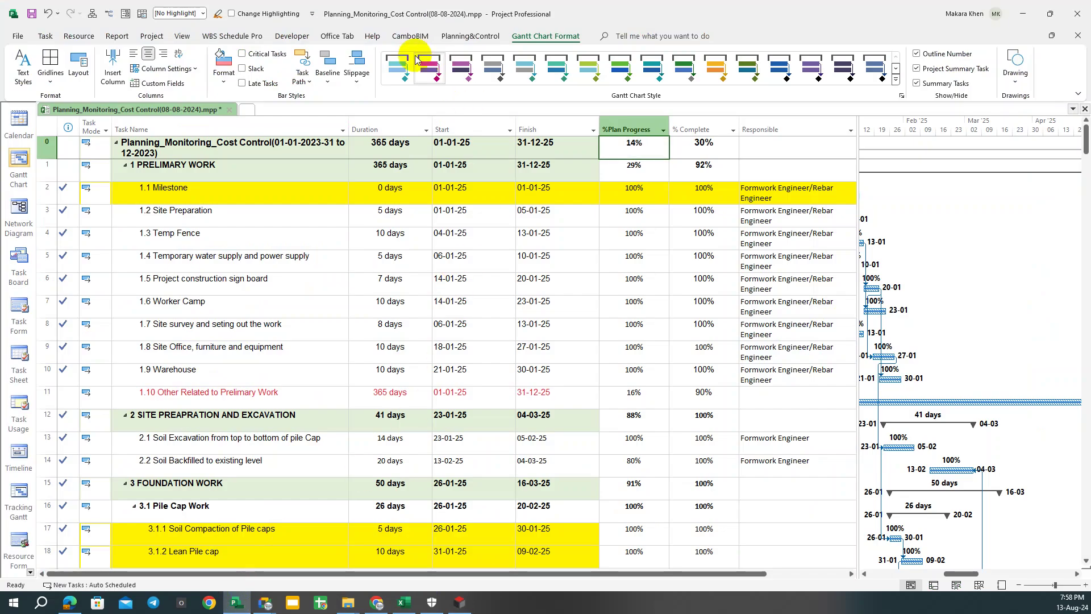
{"action": "left_click", "coordinate": [151, 36]}
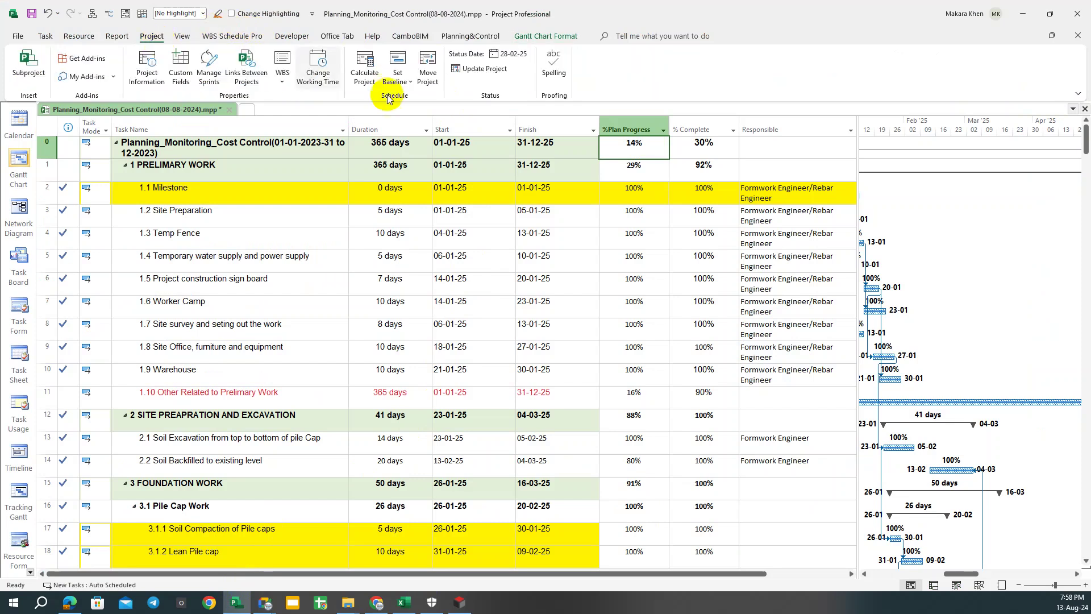
Open and cancel Update Project, minimize Project Tracker, and show the Planning&Control add-in tools.
{"action": "left_click", "coordinate": [484, 69]}
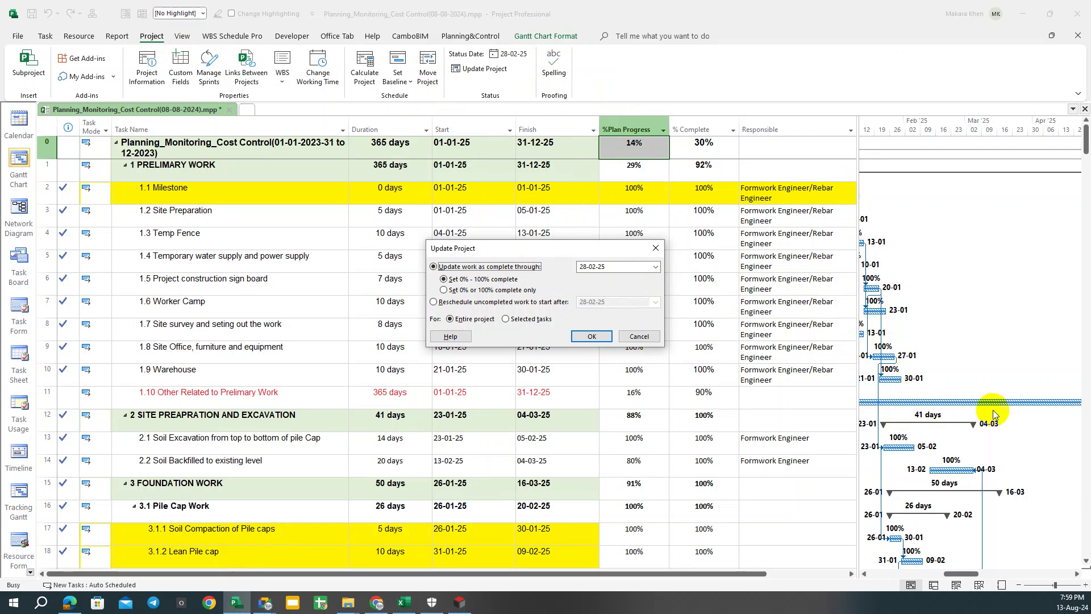
{"action": "left_click", "coordinate": [639, 336]}
{"action": "left_click", "coordinate": [459, 603]}
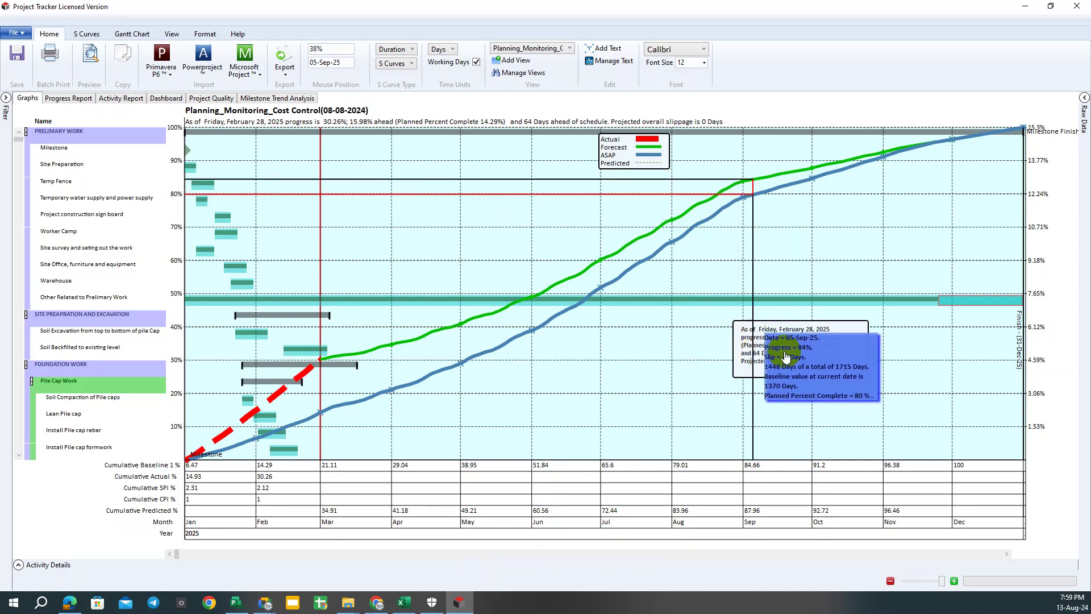
{"action": "left_click_drag", "start_coordinate": [708, 20], "coordinate": [395, 245]}
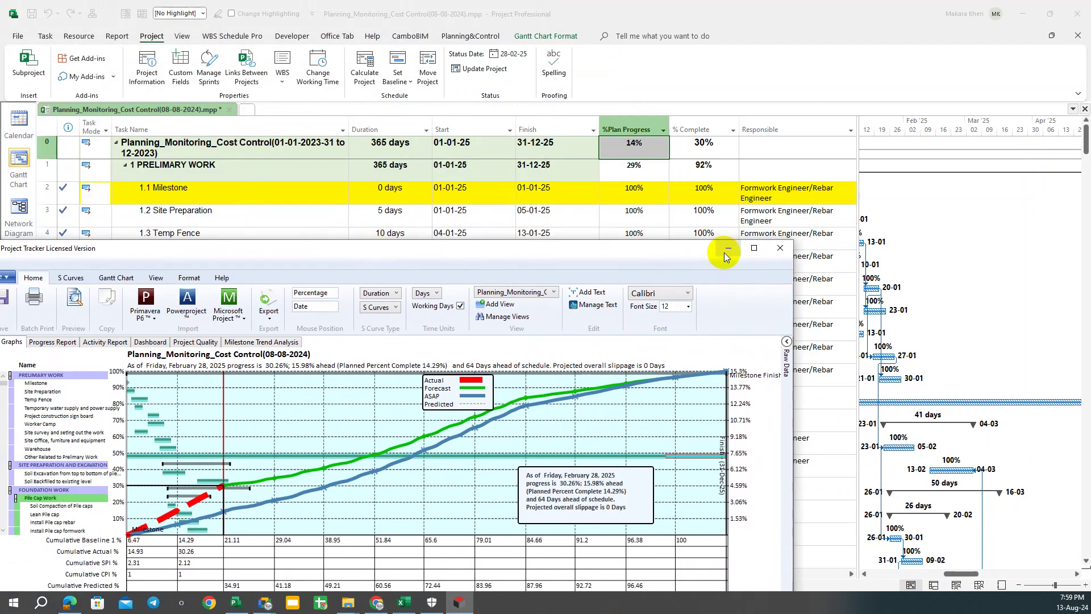
{"action": "left_click", "coordinate": [727, 253]}
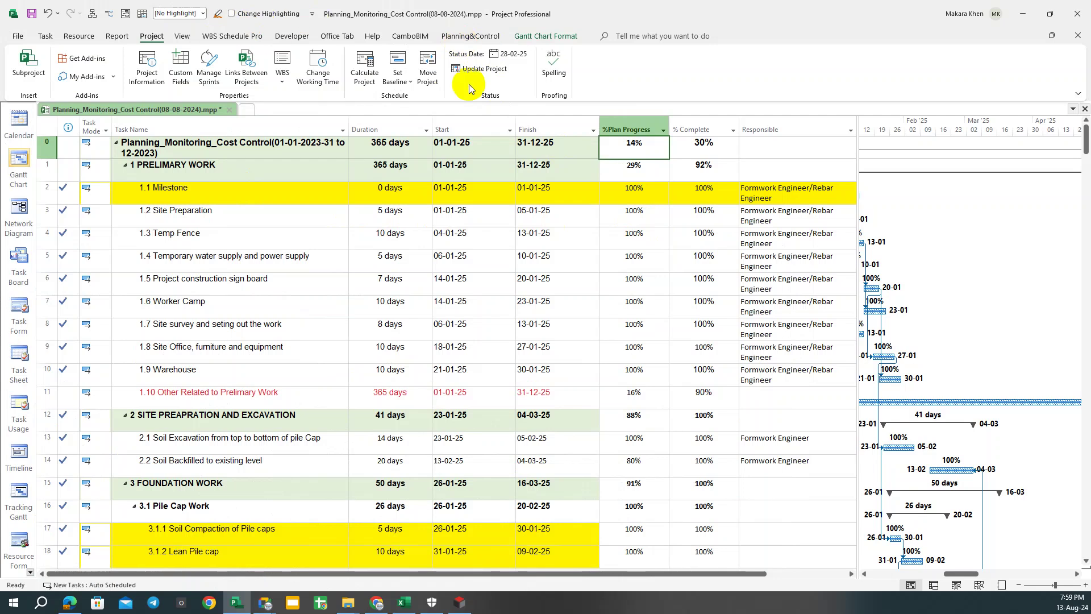
{"action": "left_click", "coordinate": [472, 37]}
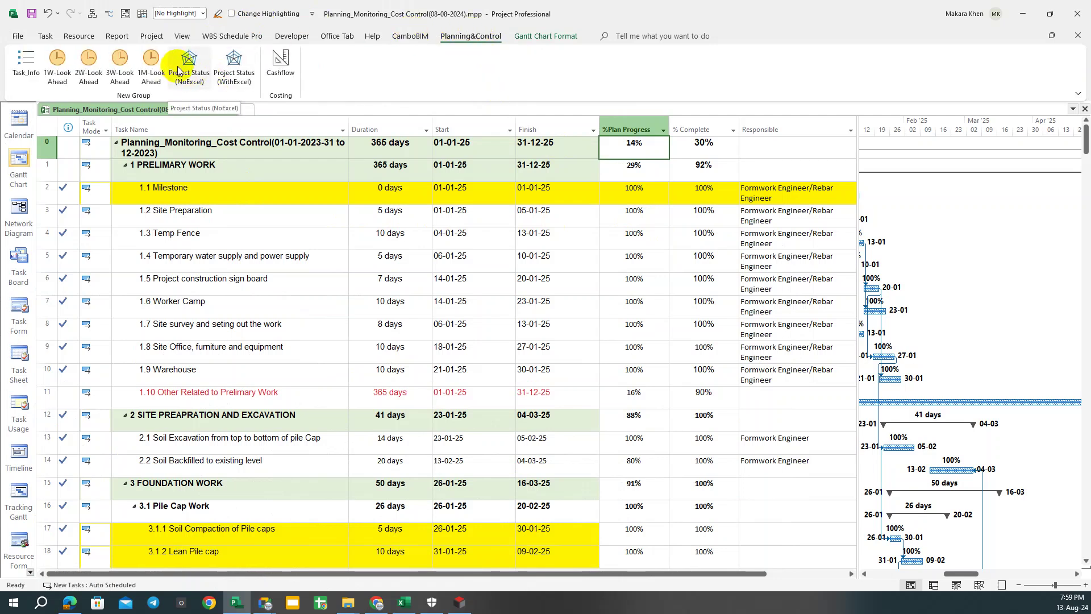
Show the CamboBIM tools, select the Temporary water supply and power supply task, and open File.
{"action": "left_click", "coordinate": [400, 41]}
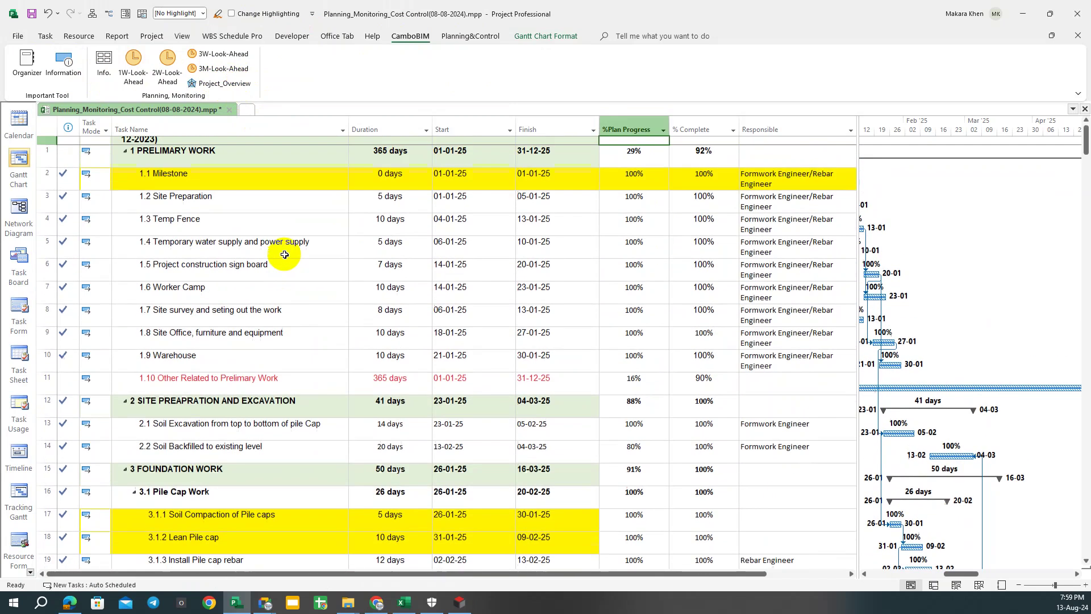
{"action": "left_click", "coordinate": [273, 259]}
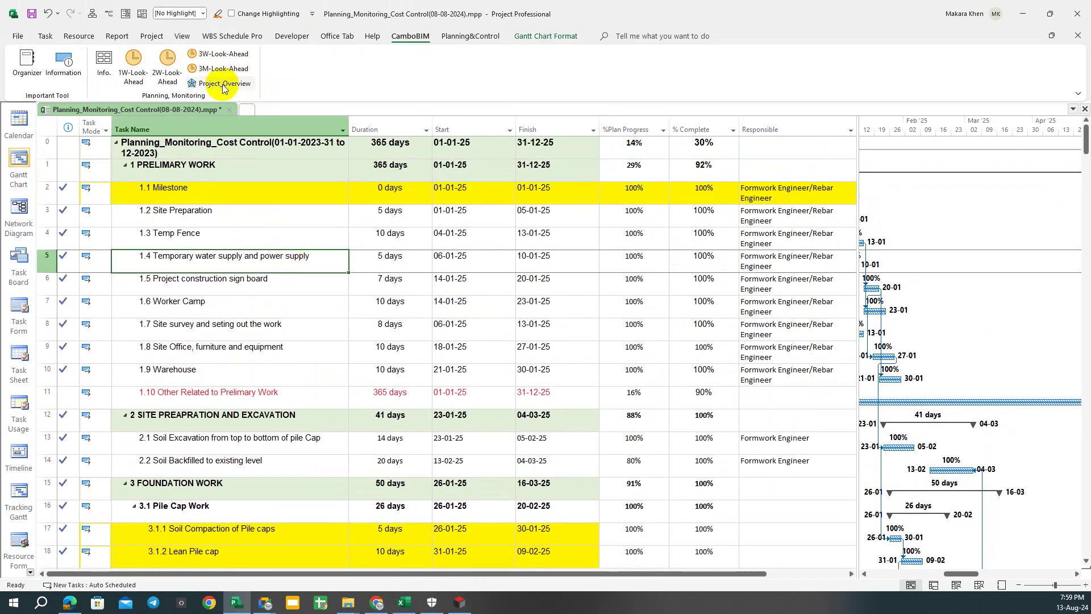
{"action": "left_click", "coordinate": [18, 36]}
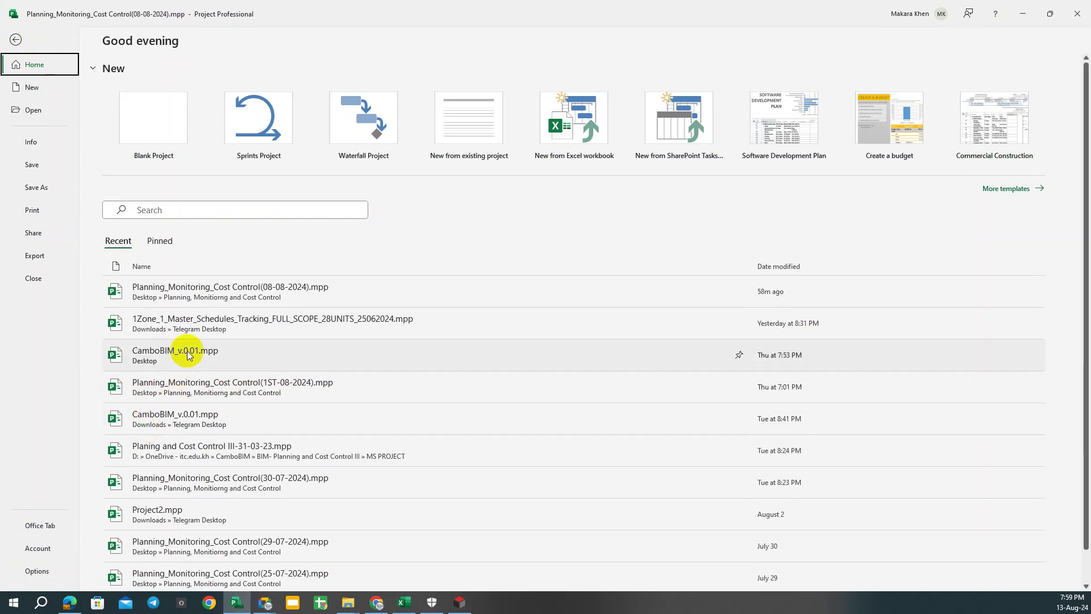
Open CamboBIM_v.0.01.mpp with macros enabled and run its planned-progress script, yielding 24.77% complete.
{"action": "left_click", "coordinate": [180, 351]}
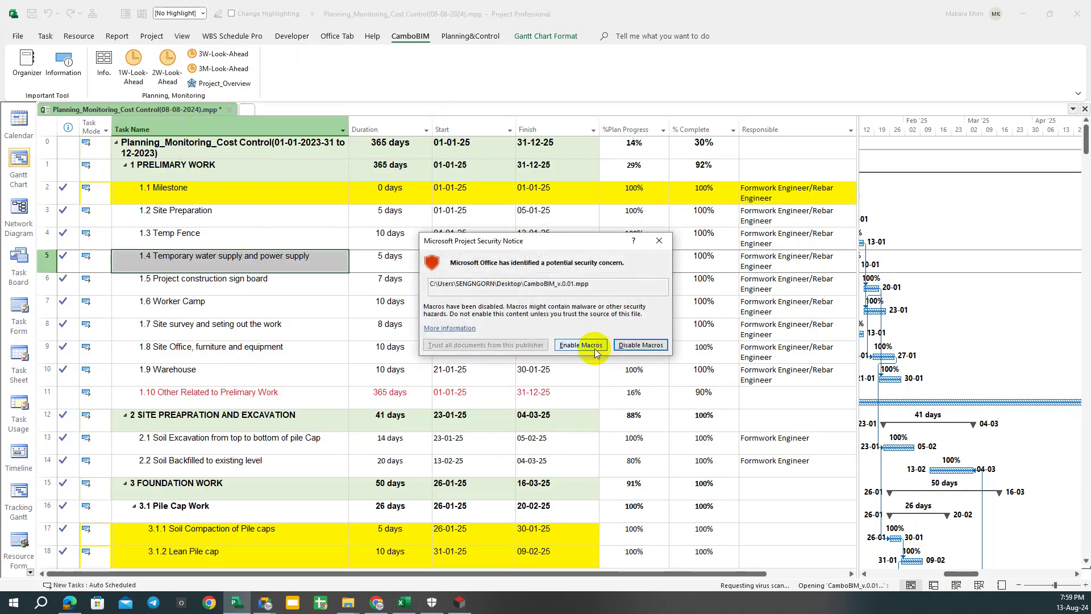
{"action": "left_click", "coordinate": [581, 345]}
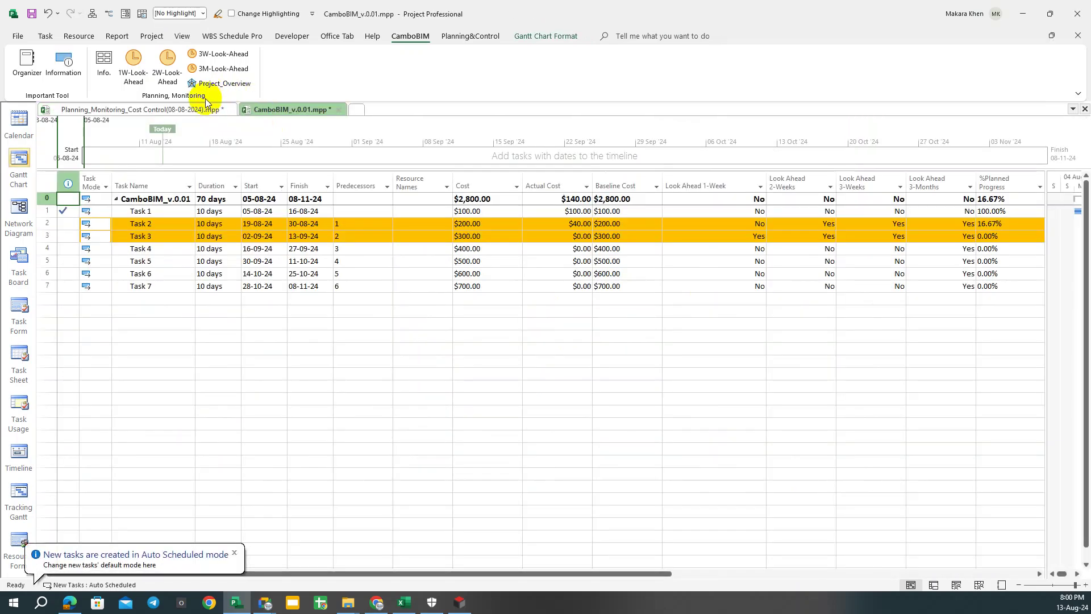
{"action": "left_click", "coordinate": [131, 109]}
{"action": "left_click", "coordinate": [204, 85]}
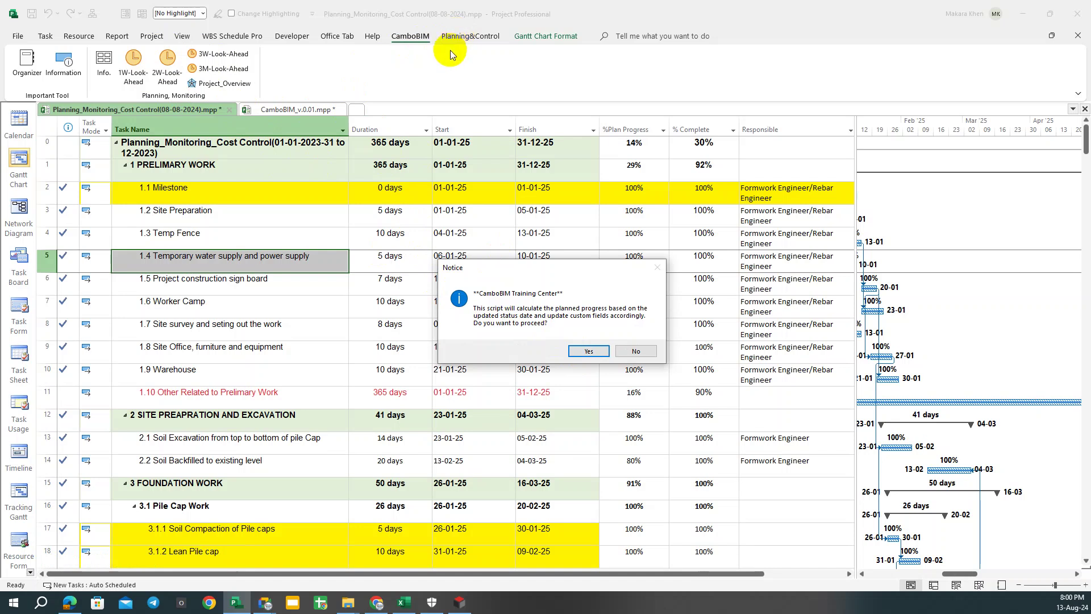
{"action": "left_click", "coordinate": [586, 351]}
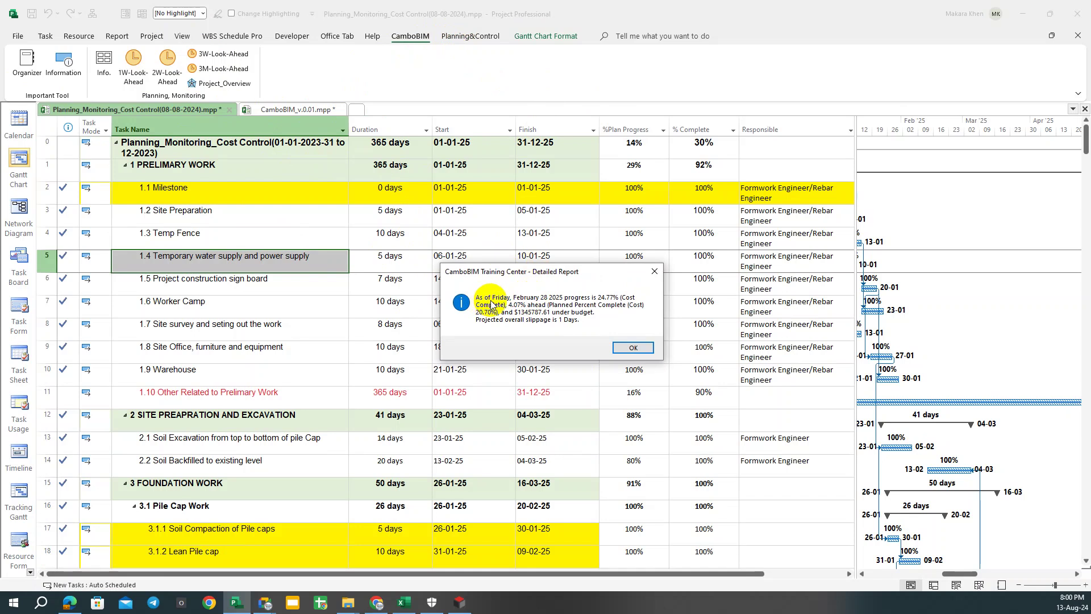
{"action": "left_click_drag", "start_coordinate": [593, 272], "coordinate": [792, 262]}
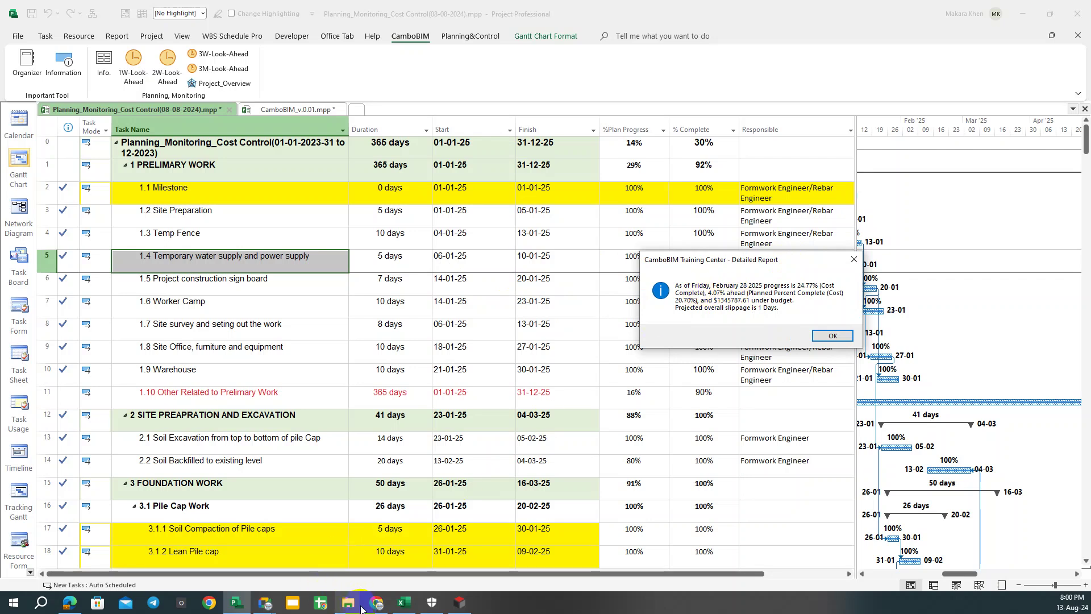
Switch Project Tracker's S-curve type from Duration to Cost, then dock the window left.
{"action": "left_click", "coordinate": [406, 545]}
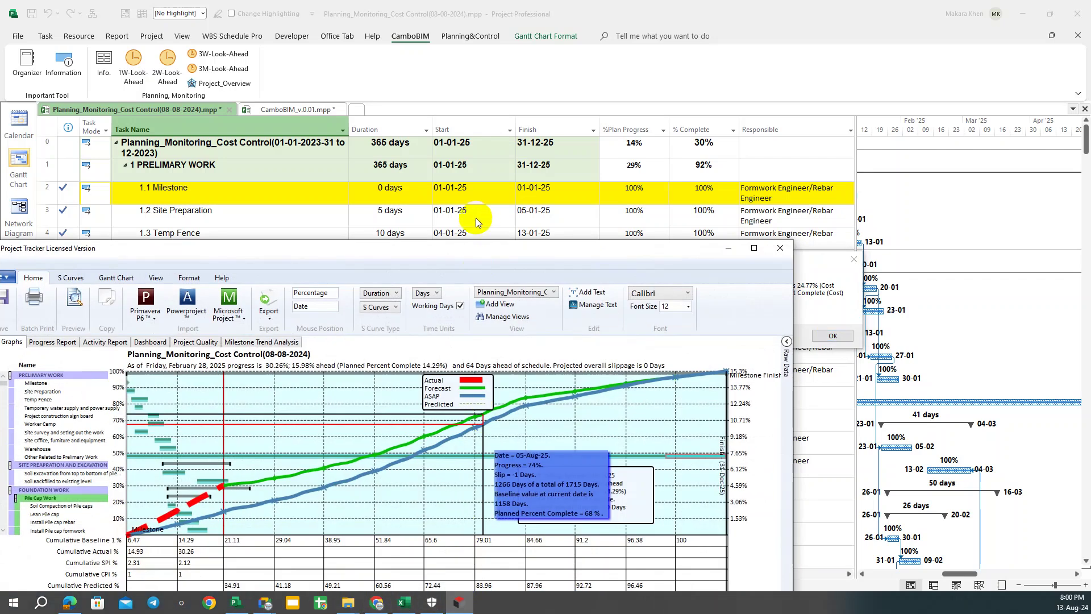
{"action": "double_click", "coordinate": [471, 259]}
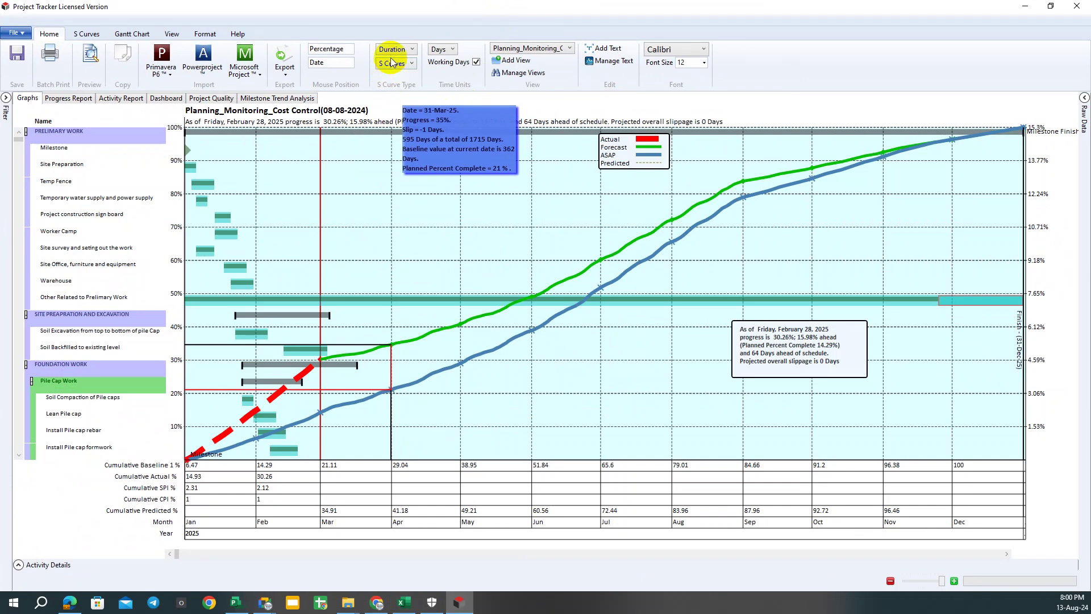
{"action": "left_click", "coordinate": [391, 52]}
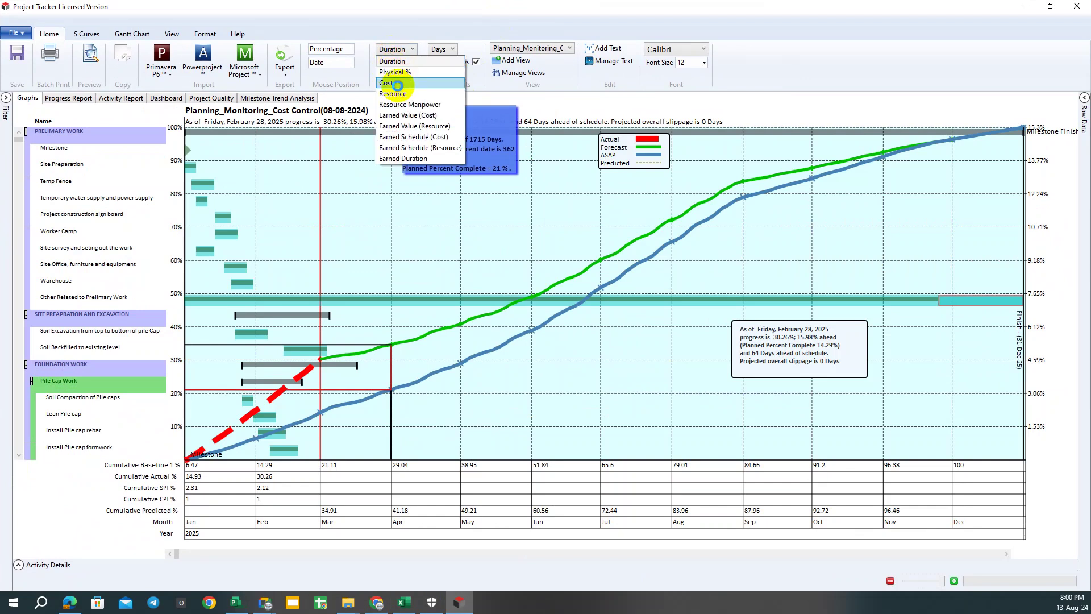
{"action": "left_click", "coordinate": [398, 84]}
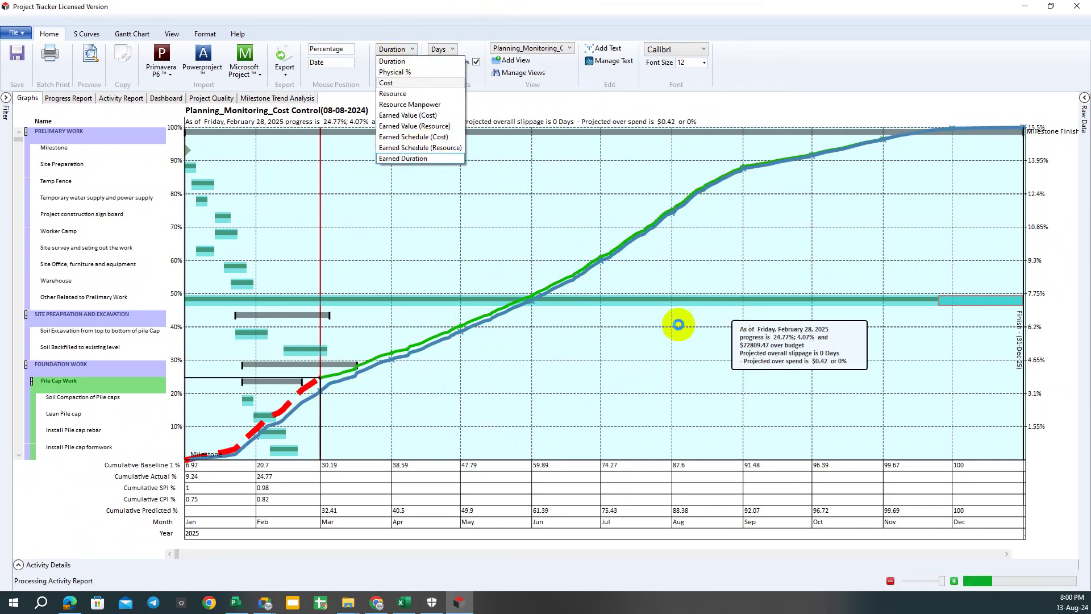
{"action": "left_click", "coordinate": [387, 83]}
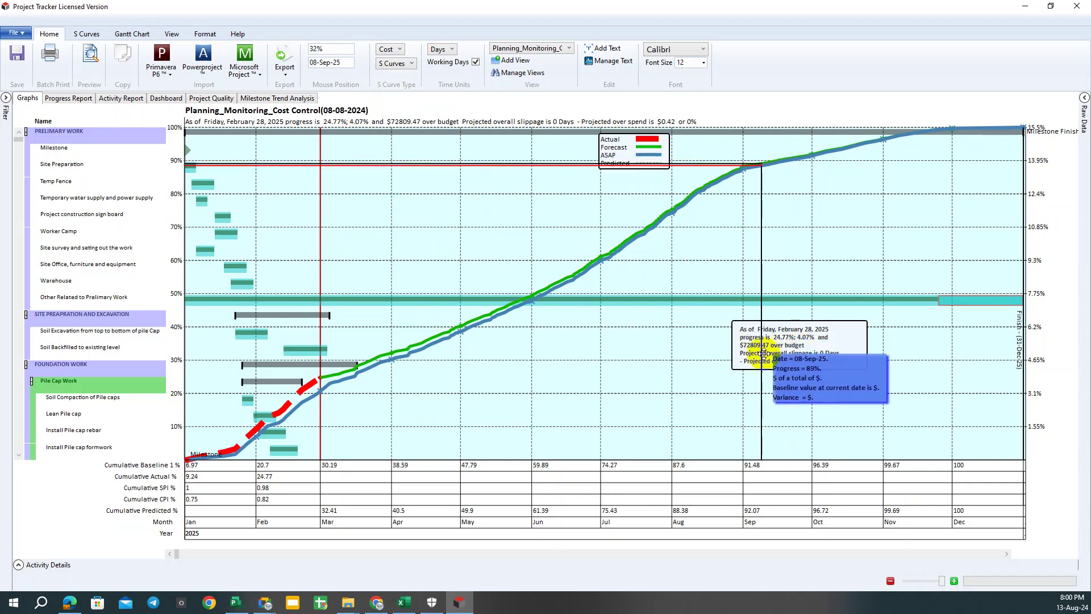
{"action": "mouse_move", "coordinate": [689, 212]}
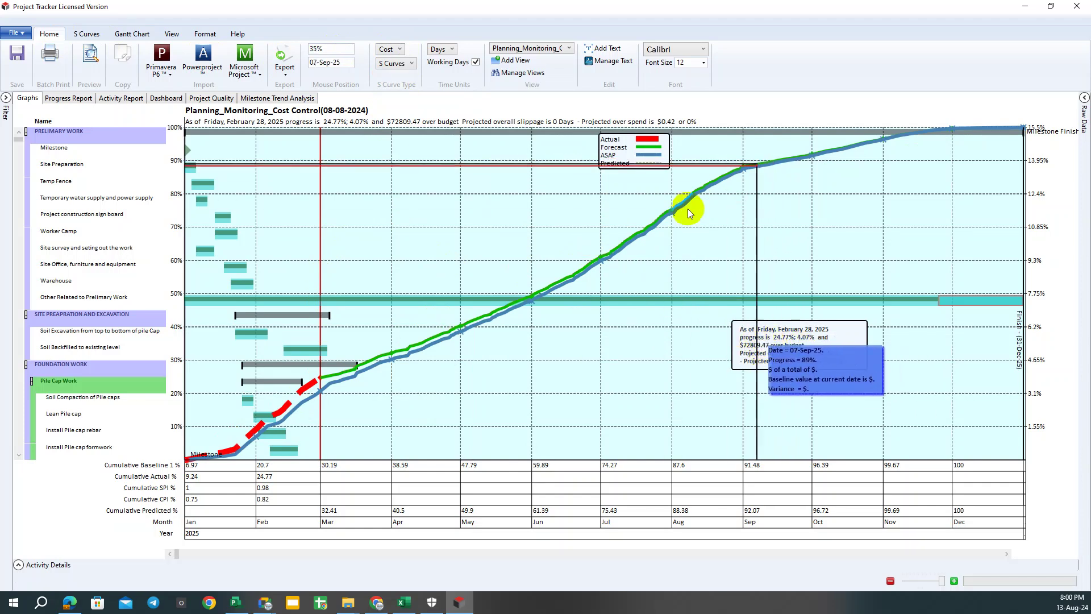
{"action": "mouse_move", "coordinate": [630, 9]}
{"action": "left_mouse_down"}
{"action": "mouse_move", "coordinate": [124, 132]}
{"action": "mouse_move", "coordinate": [175, 132]}
{"action": "left_mouse_up"}
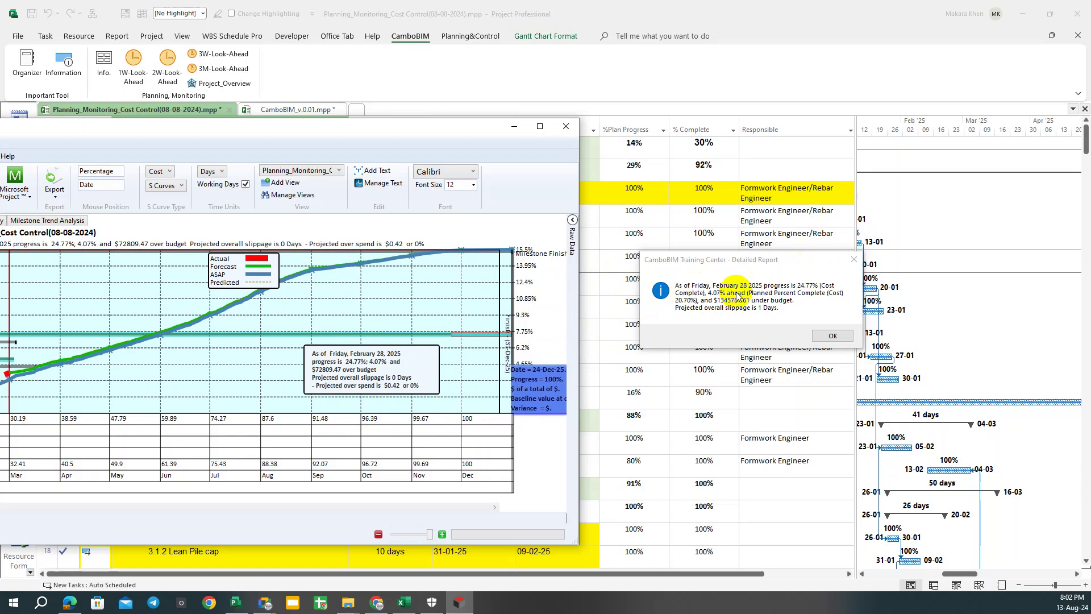
{"action": "left_click", "coordinate": [726, 263]}
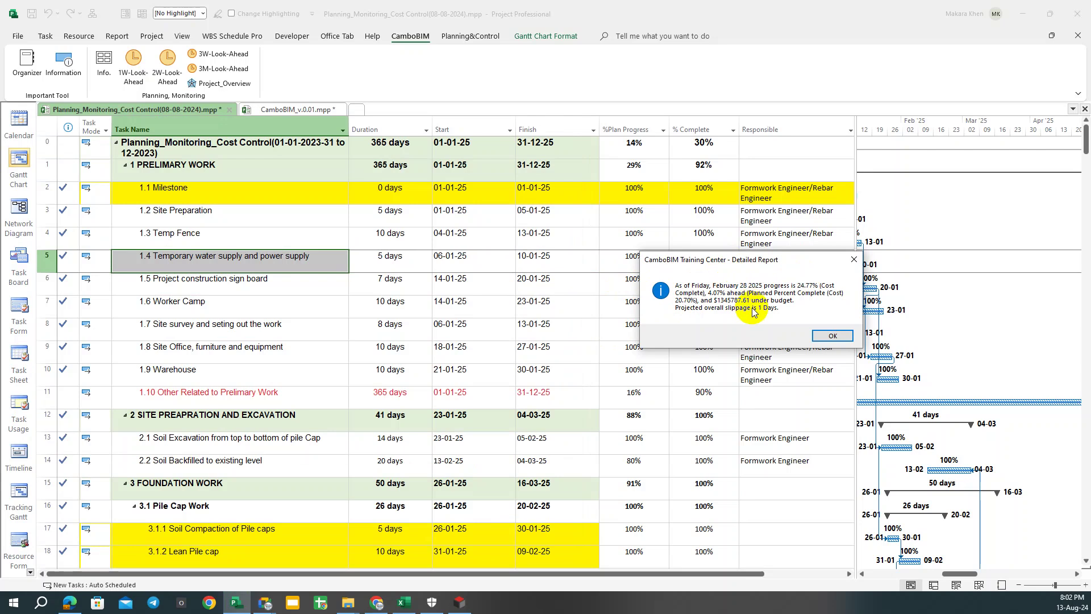
Dismiss the Detailed Report and Additional Information boxes to reach Project Statistics (272 tasks).
{"action": "left_click", "coordinate": [823, 335]}
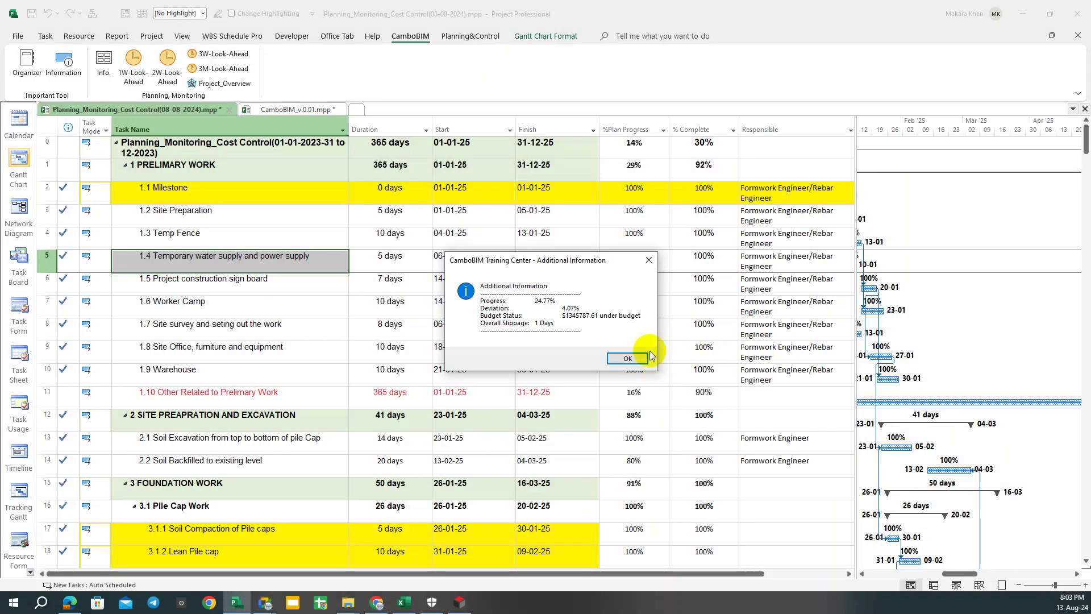
{"action": "left_click", "coordinate": [618, 359]}
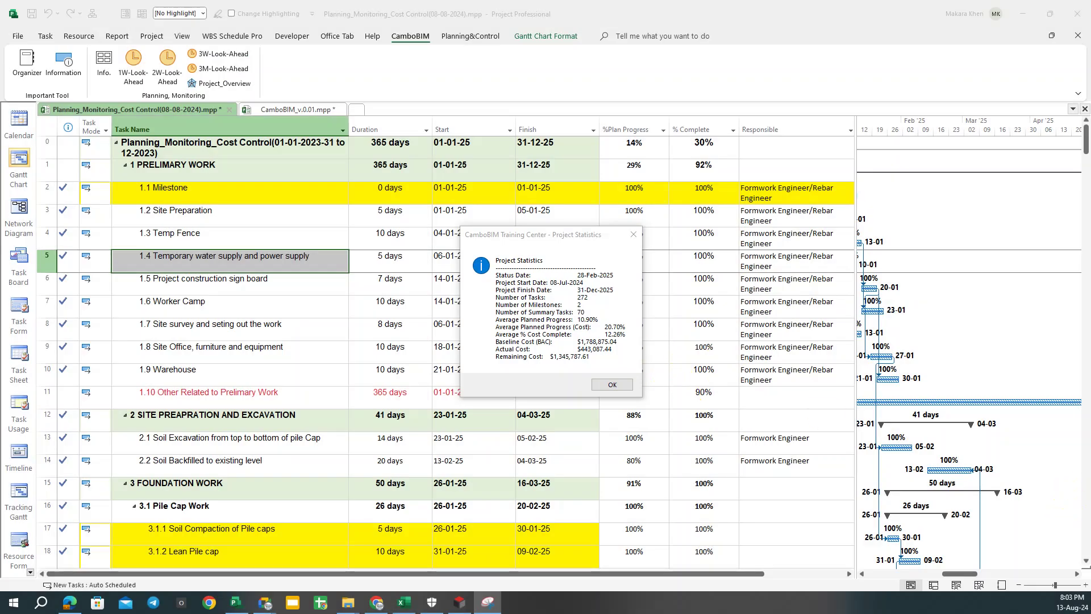
Snip the Project Statistics dialog, decline the Snagit update, and advance to the EVM Metrics report.
{"action": "left_click", "coordinate": [632, 250]}
{"action": "mouse_move", "coordinate": [382, 188]}
{"action": "left_mouse_down"}
{"action": "mouse_move", "coordinate": [426, 236]}
{"action": "mouse_move", "coordinate": [705, 449]}
{"action": "left_mouse_up"}
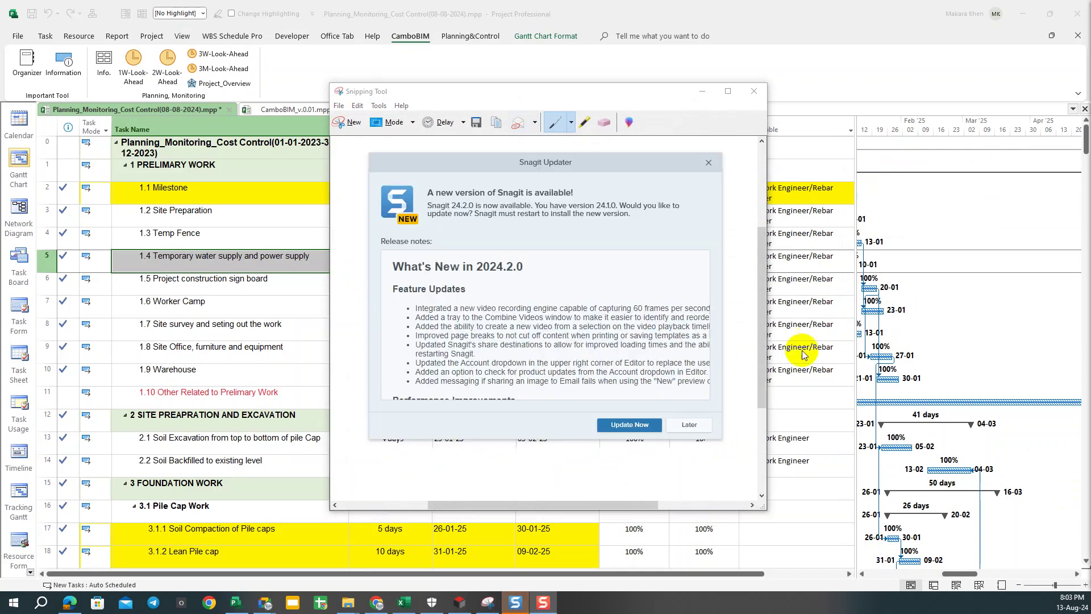
{"action": "left_click", "coordinate": [754, 91]}
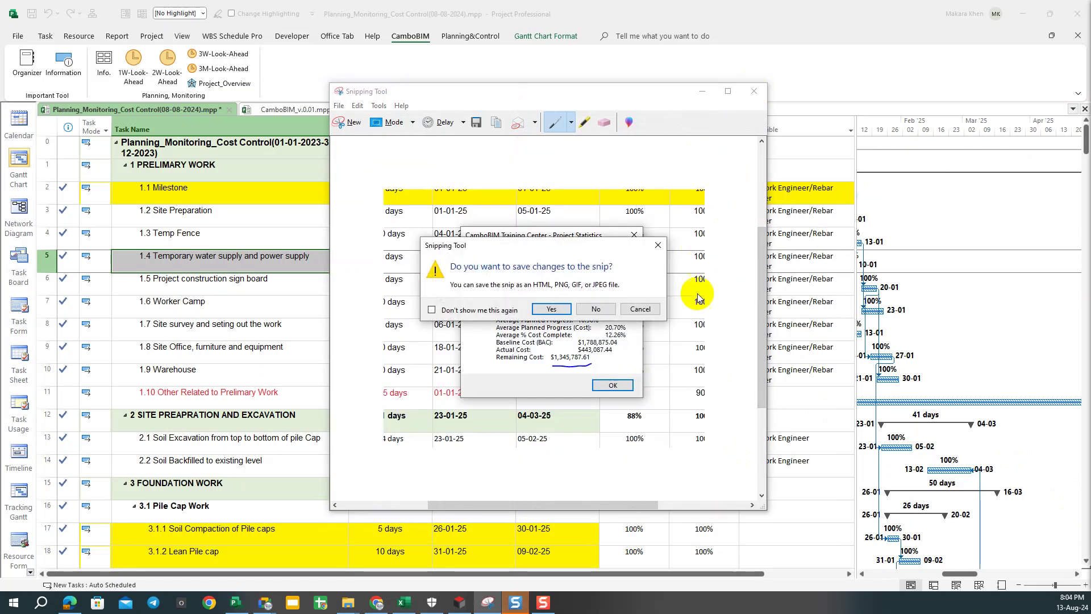
{"action": "left_click", "coordinate": [657, 245]}
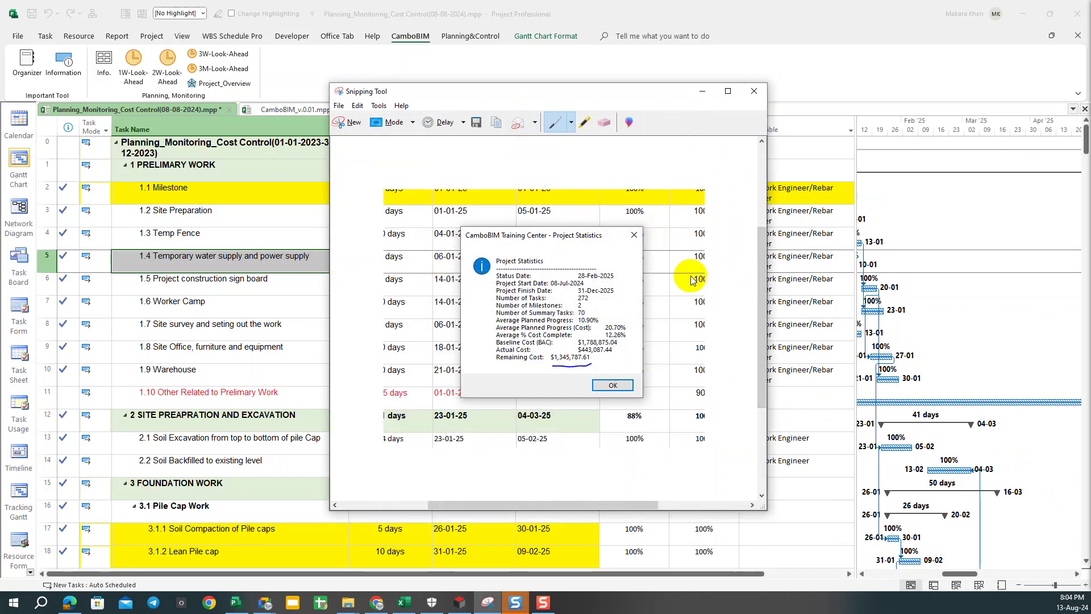
{"action": "mouse_move", "coordinate": [630, 93]}
{"action": "left_mouse_down"}
{"action": "mouse_move", "coordinate": [1072, 115]}
{"action": "mouse_move", "coordinate": [1090, 129]}
{"action": "left_mouse_up"}
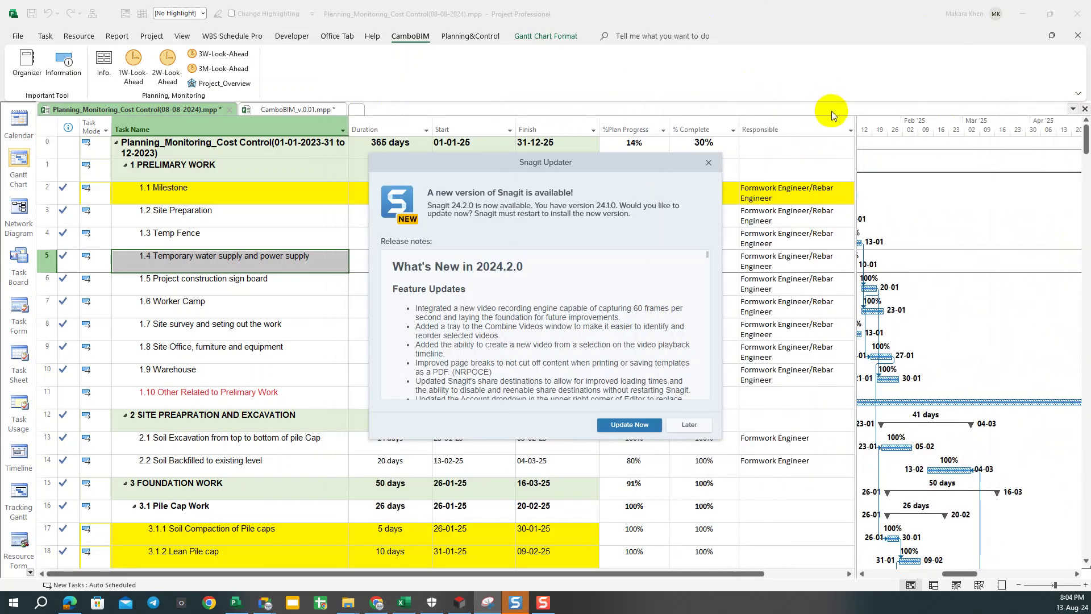
{"action": "left_click", "coordinate": [708, 163]}
{"action": "left_click", "coordinate": [613, 384]}
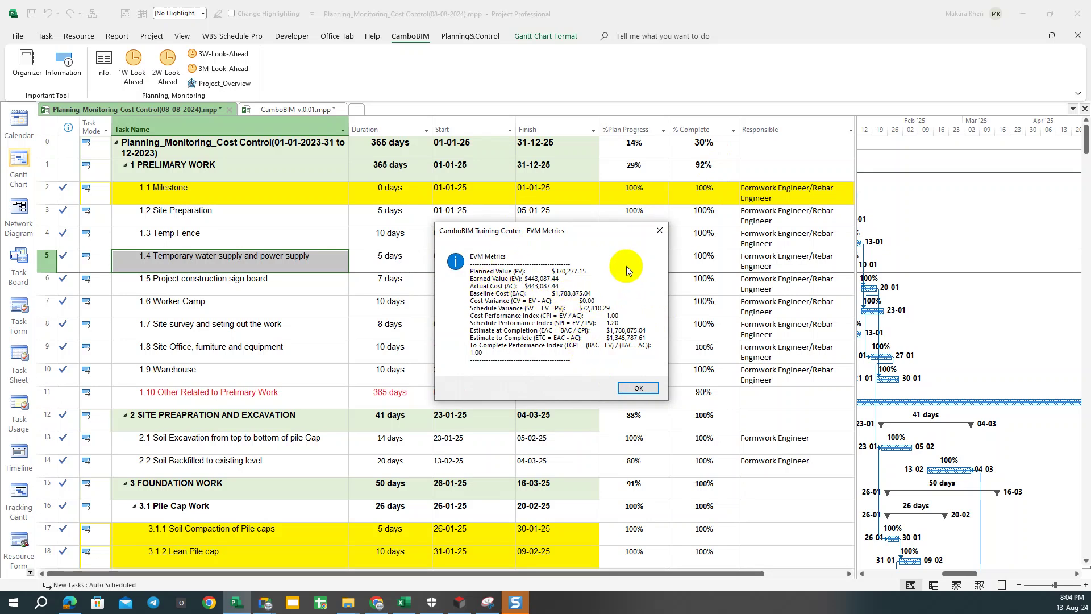
Dismiss the EVM Metrics and completion messages and rerun the planned-progress calculation.
{"action": "left_click", "coordinate": [625, 386]}
{"action": "left_click", "coordinate": [636, 341]}
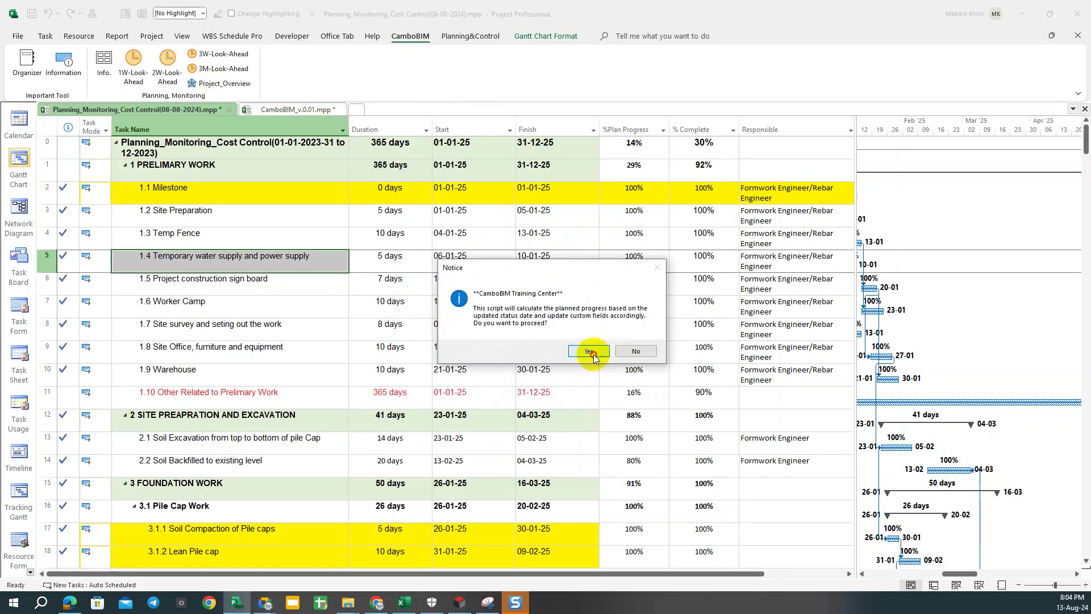
{"action": "left_click", "coordinate": [595, 342]}
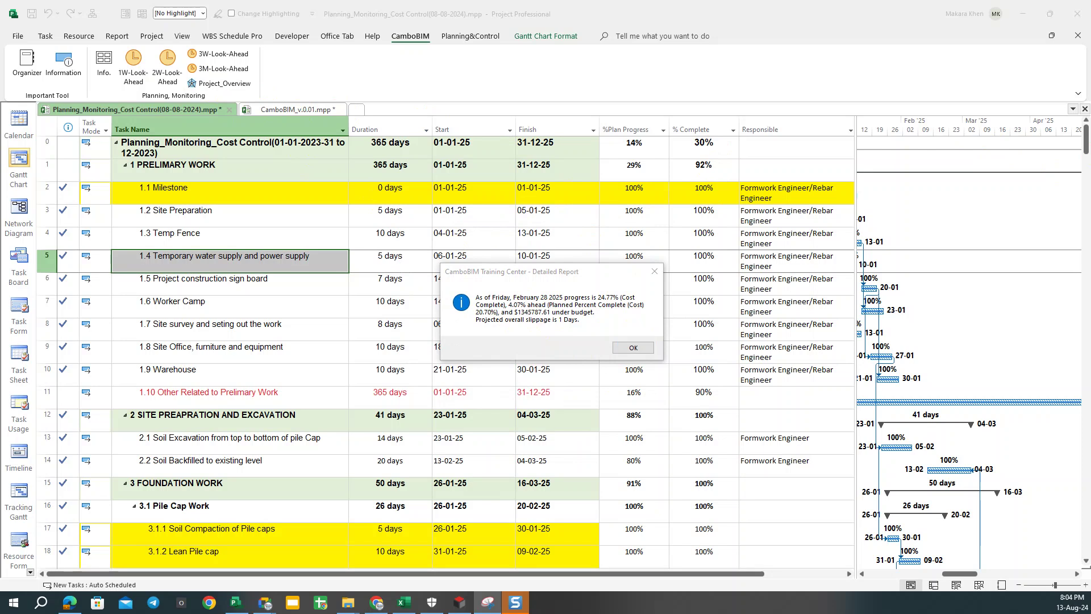
Close the Snipping Tool window with the Project Statistics snip.
{"action": "left_click_drag", "start_coordinate": [1090, 161], "coordinate": [790, 162]}
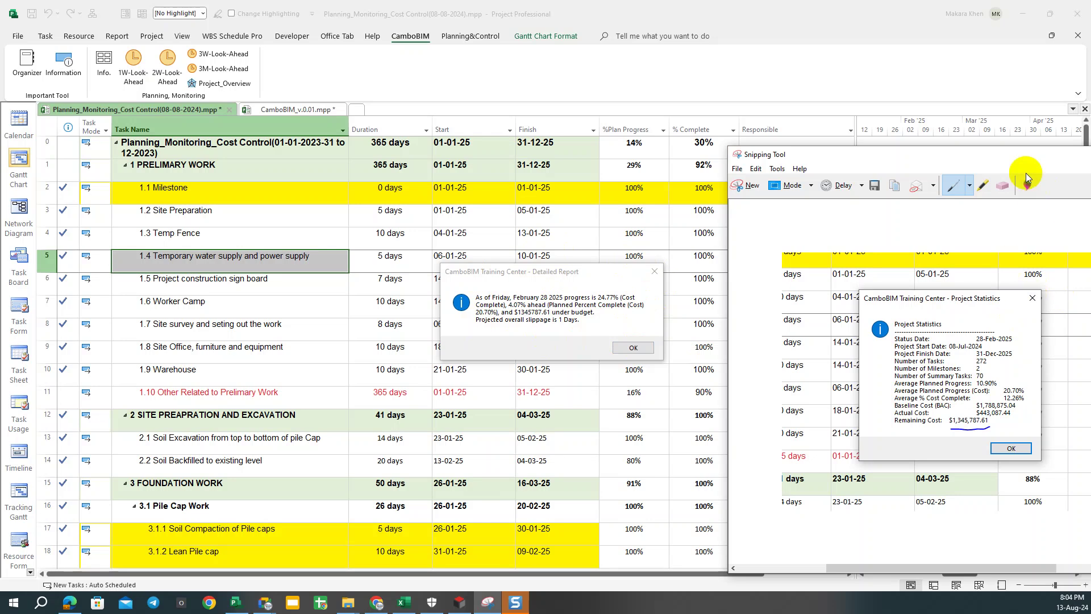
{"action": "left_click_drag", "start_coordinate": [1014, 154], "coordinate": [756, 165]}
{"action": "left_click", "coordinate": [894, 166]}
{"action": "left_click", "coordinate": [694, 387]}
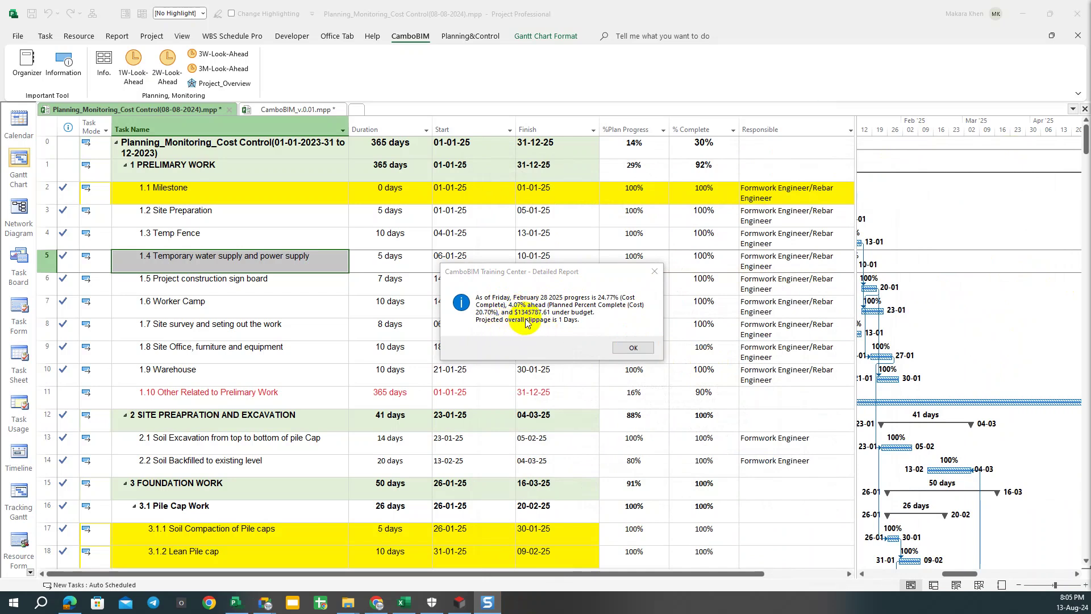
Close the Detailed Report, Additional Information, Project Statistics, EVM Metrics and completion boxes.
{"action": "left_click", "coordinate": [614, 344]}
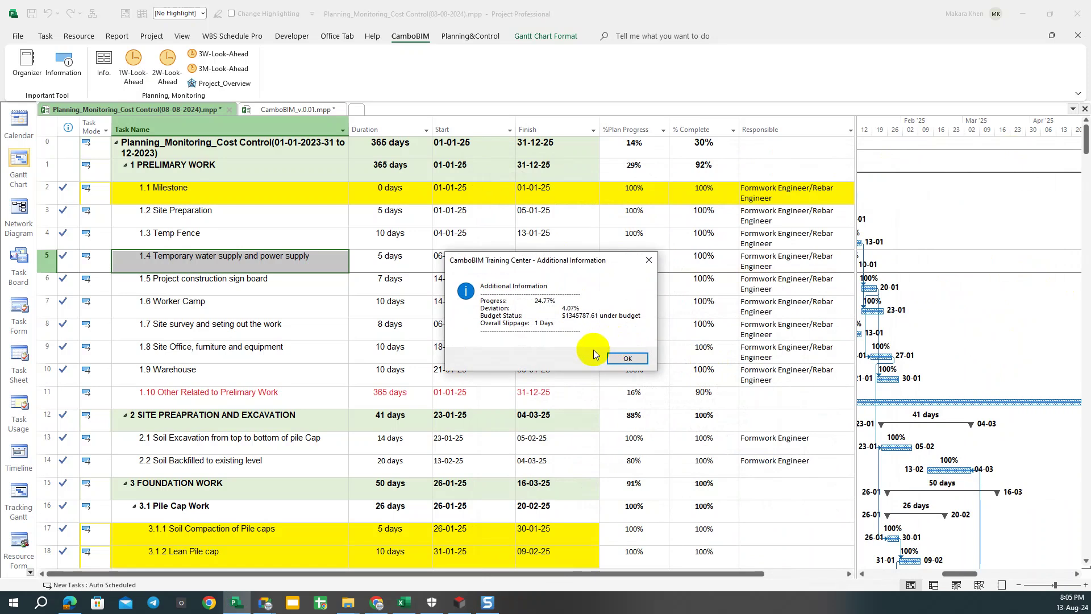
{"action": "left_click", "coordinate": [623, 360]}
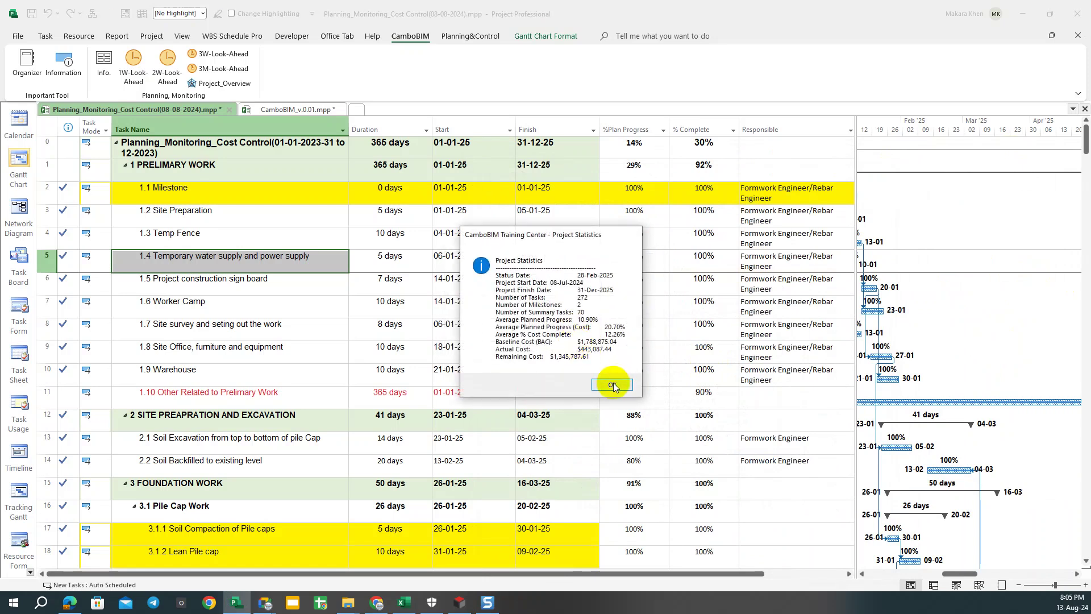
{"action": "left_click", "coordinate": [612, 383]}
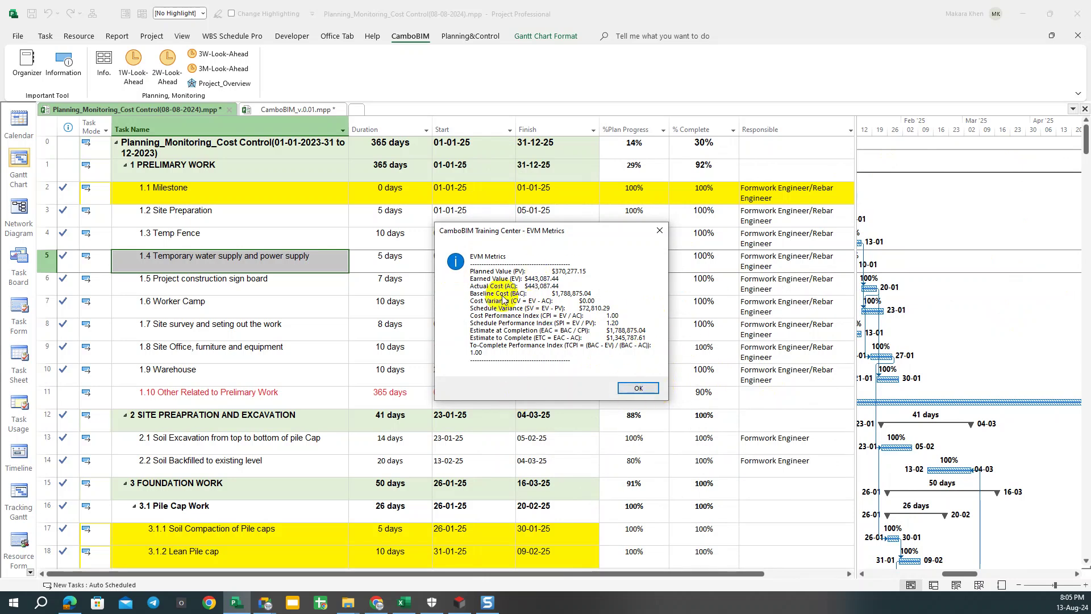
{"action": "left_click", "coordinate": [643, 395]}
{"action": "left_click", "coordinate": [628, 343]}
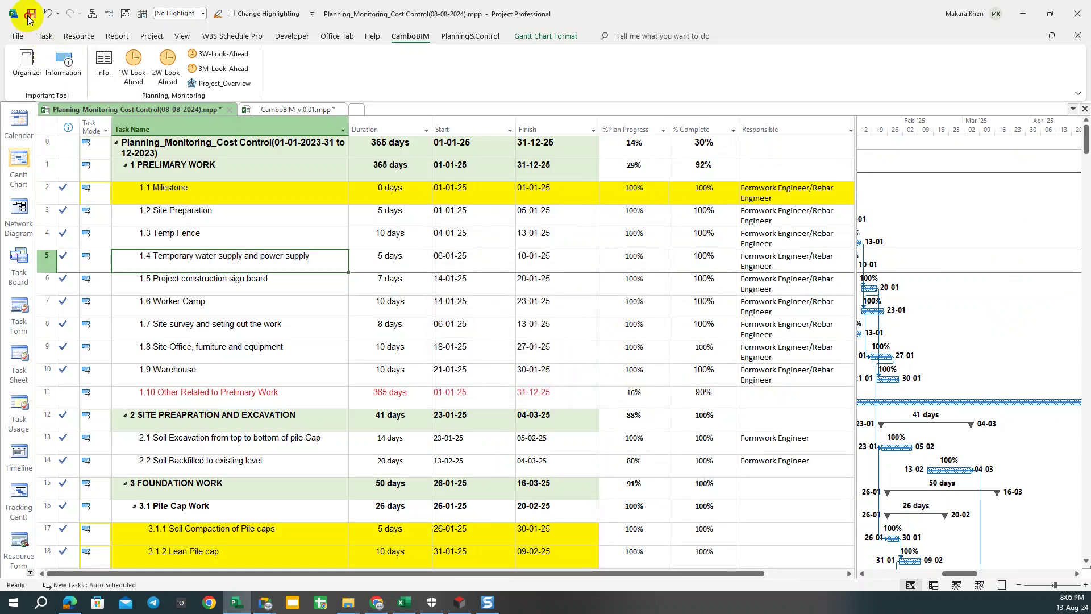
Save the Planning_Monitoring_Cost Control(08-08-2024) schedule with Ctrl+S.
{"action": "key", "text": "ctrl+s"}
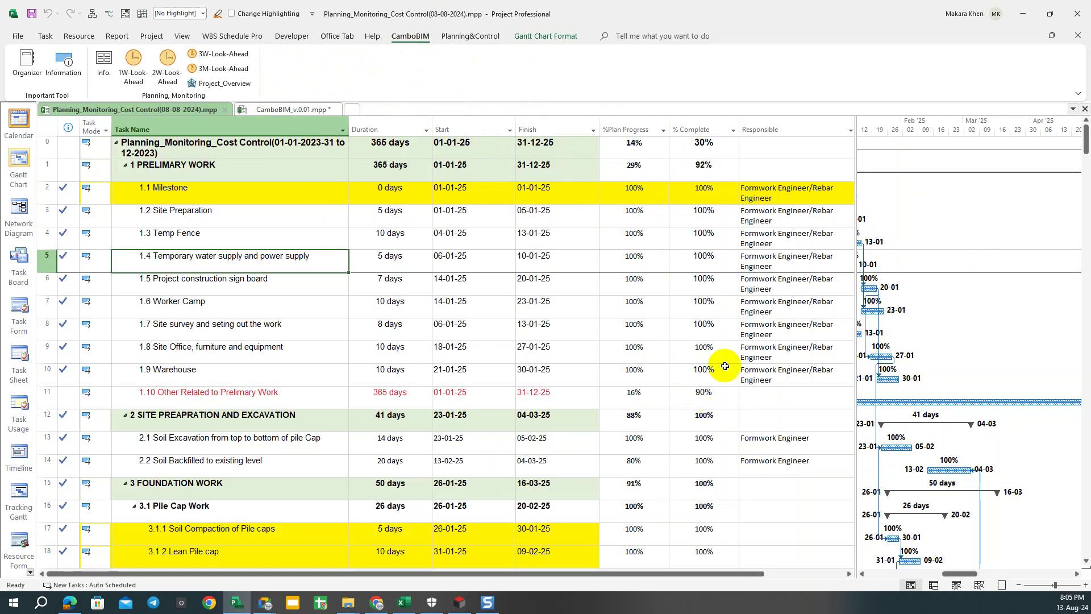
Back in Project Tracker, change the S-curve measure from Cost to Duration (30.26% complete, 64 days ahead).
{"action": "left_click", "coordinate": [1019, 14]}
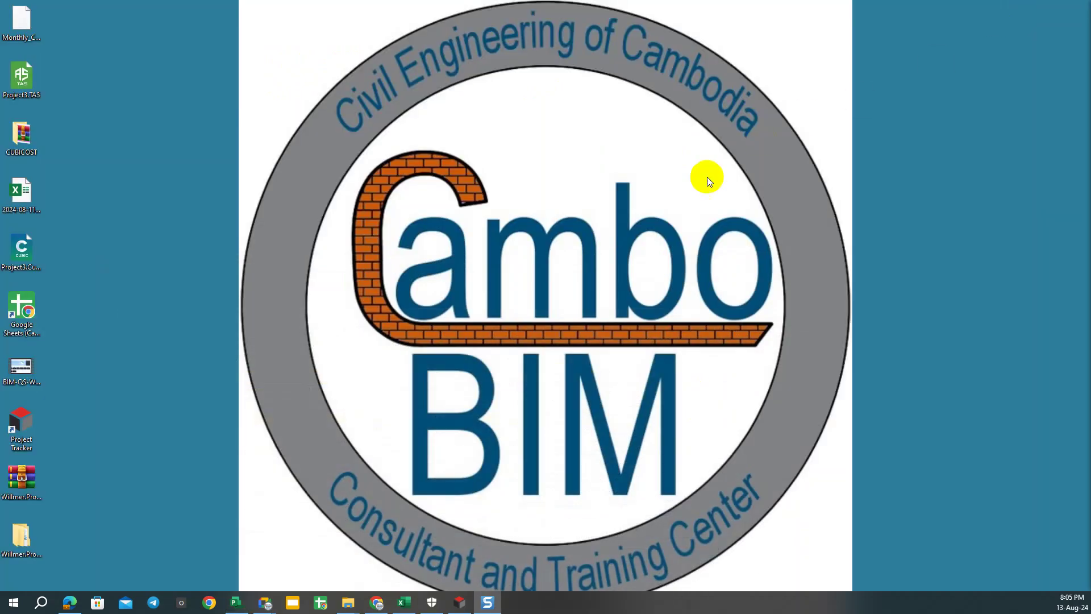
{"action": "left_click", "coordinate": [459, 602]}
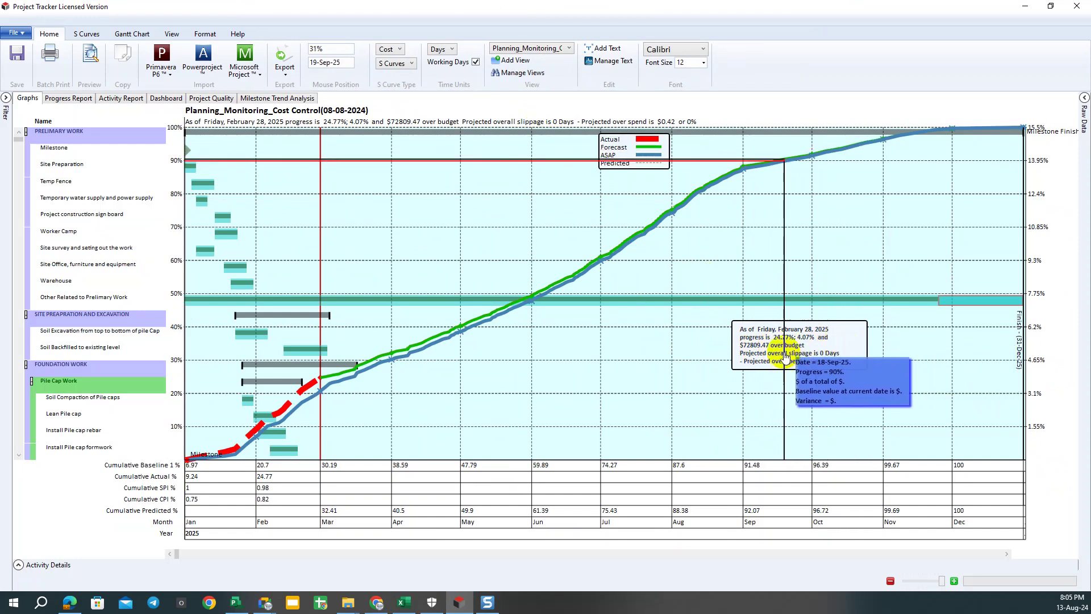
{"action": "left_click", "coordinate": [390, 50]}
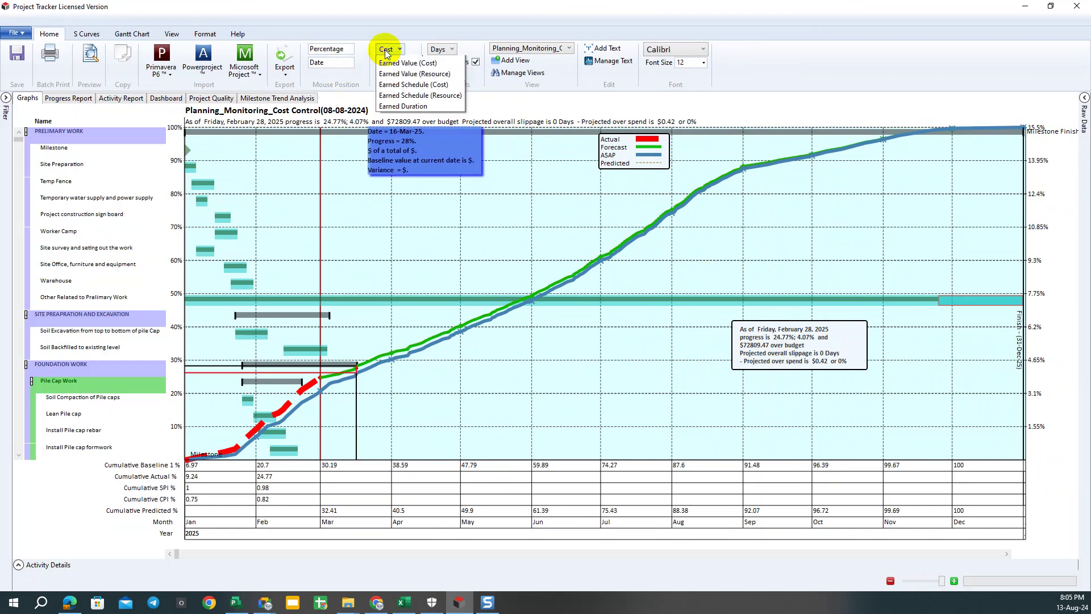
{"action": "left_click", "coordinate": [395, 72]}
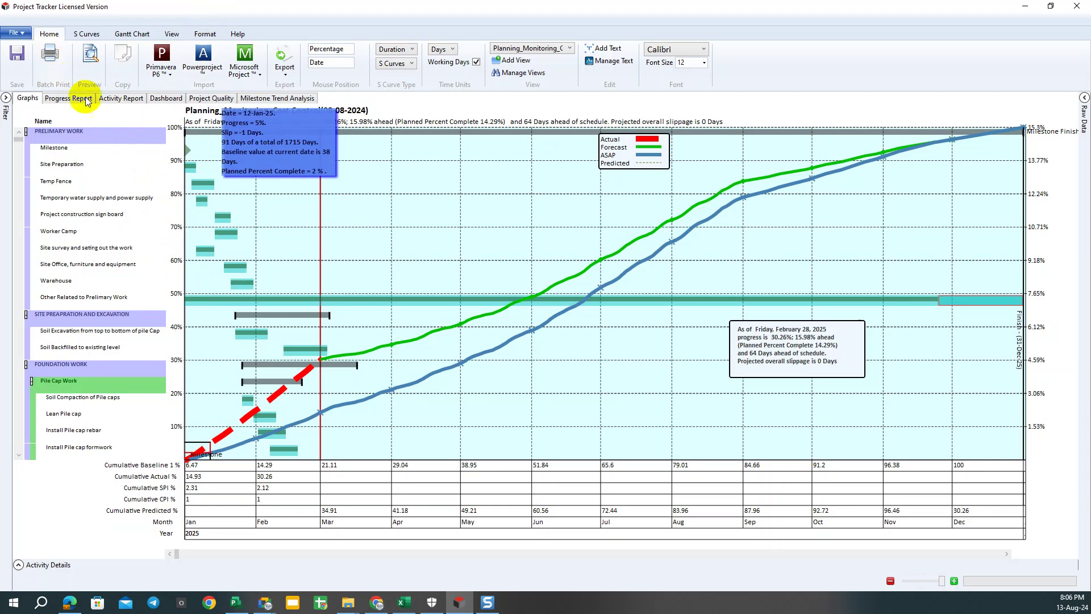
Open the S-curve print preview and highlight its progress summary text.
{"action": "left_click", "coordinate": [91, 57]}
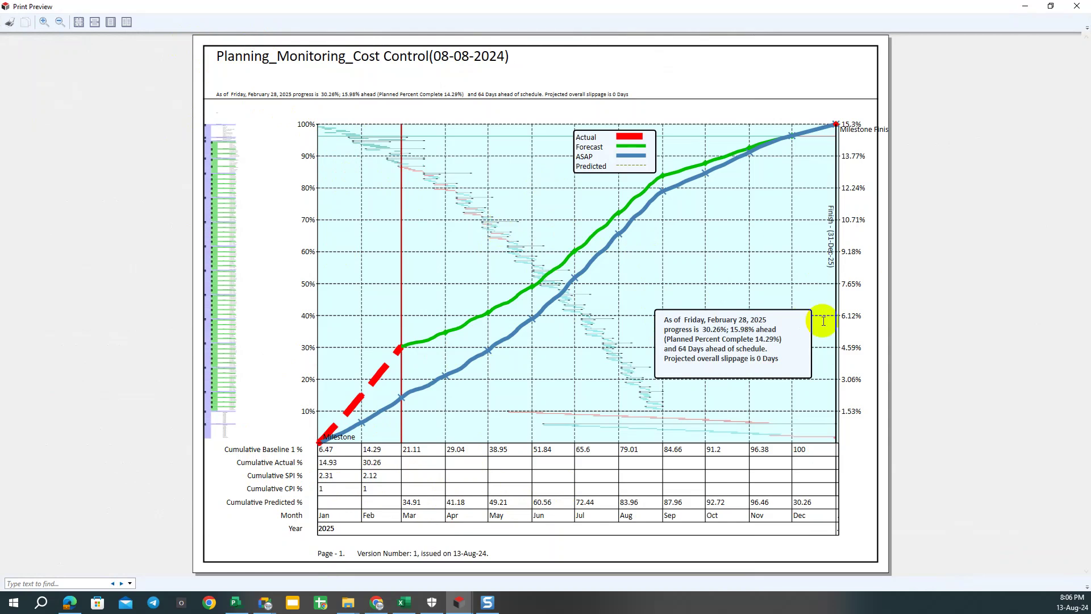
{"action": "left_click_drag", "start_coordinate": [665, 318], "coordinate": [775, 361]}
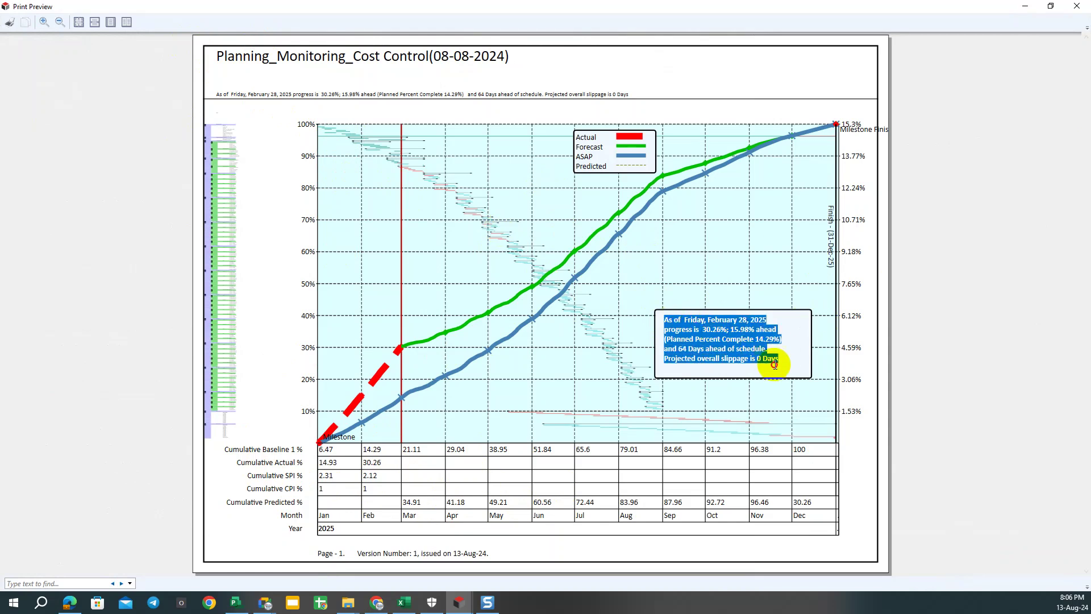
{"action": "left_click", "coordinate": [805, 348]}
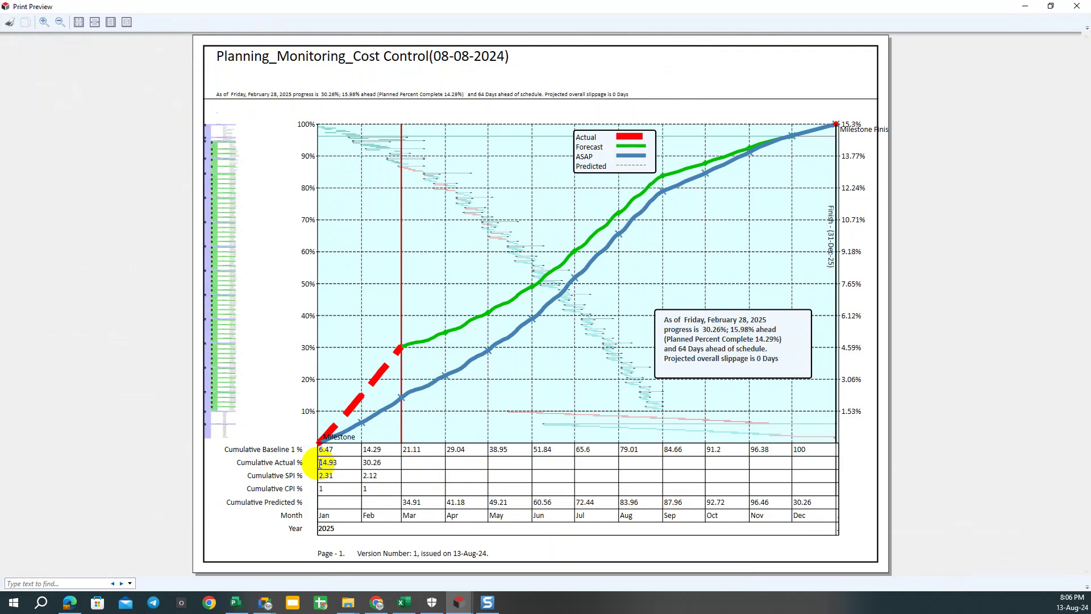
{"action": "left_click_drag", "start_coordinate": [664, 319], "coordinate": [762, 368]}
{"action": "left_click", "coordinate": [722, 341]}
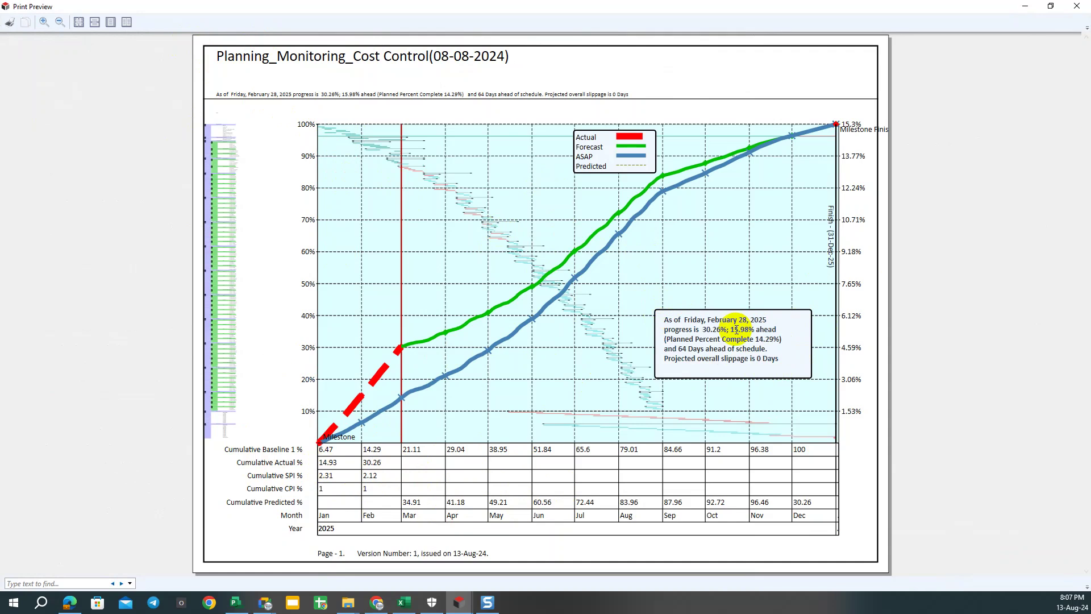
{"action": "left_click_drag", "start_coordinate": [665, 317], "coordinate": [771, 361]}
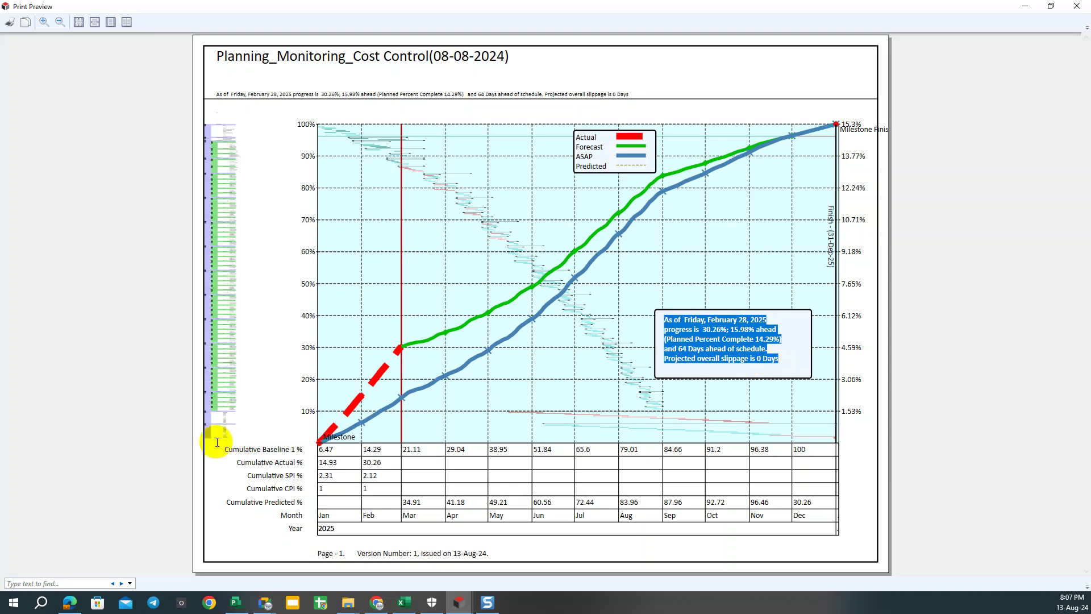
Review the cumulative rows' February values: baseline 14.29, actual 30.26, SPI 2.12, CPI 1.
{"action": "left_click_drag", "start_coordinate": [226, 450], "coordinate": [288, 515]}
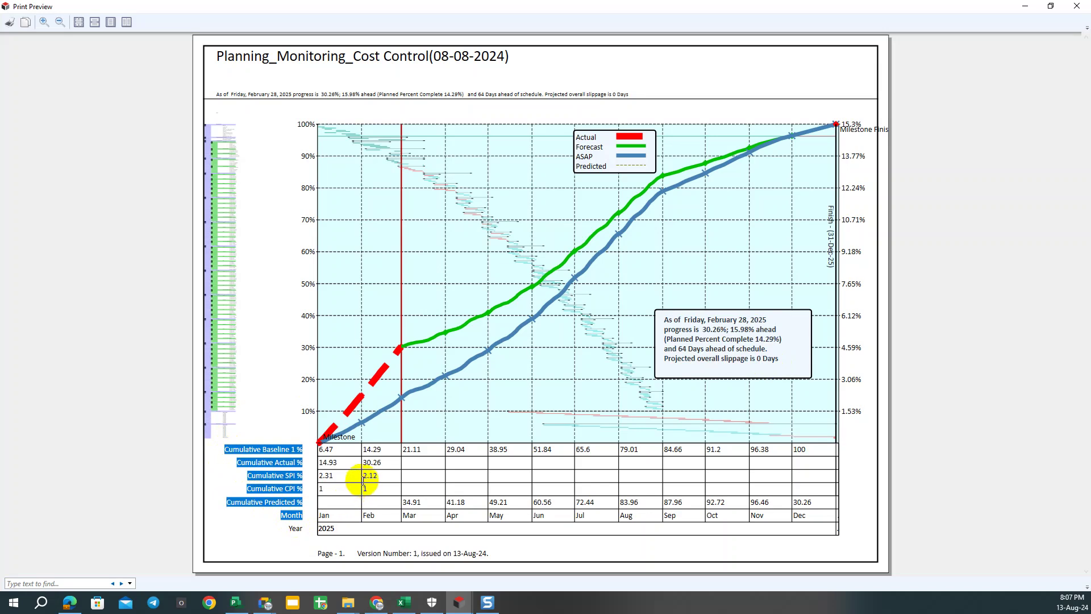
{"action": "left_click", "coordinate": [361, 468]}
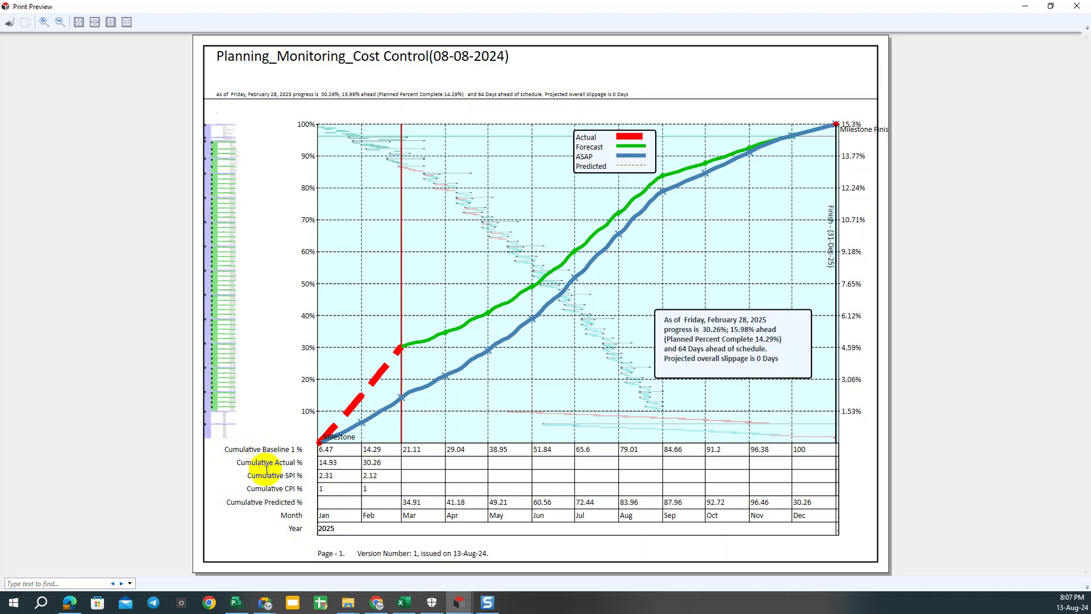
{"action": "left_click_drag", "start_coordinate": [224, 448], "coordinate": [290, 502]}
{"action": "left_click", "coordinate": [293, 465]}
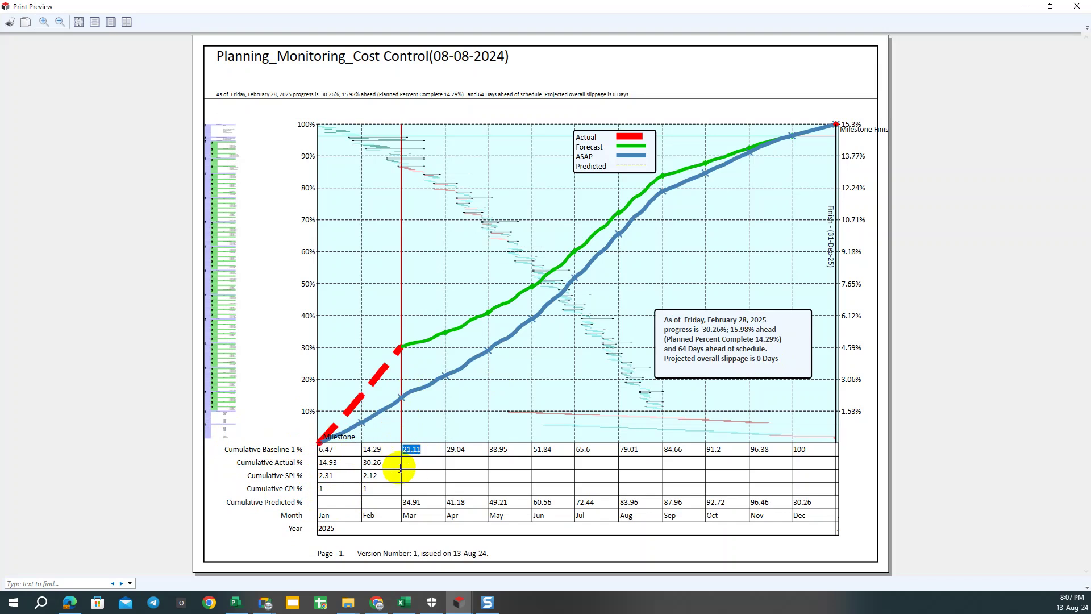
{"action": "double_click", "coordinate": [372, 449]}
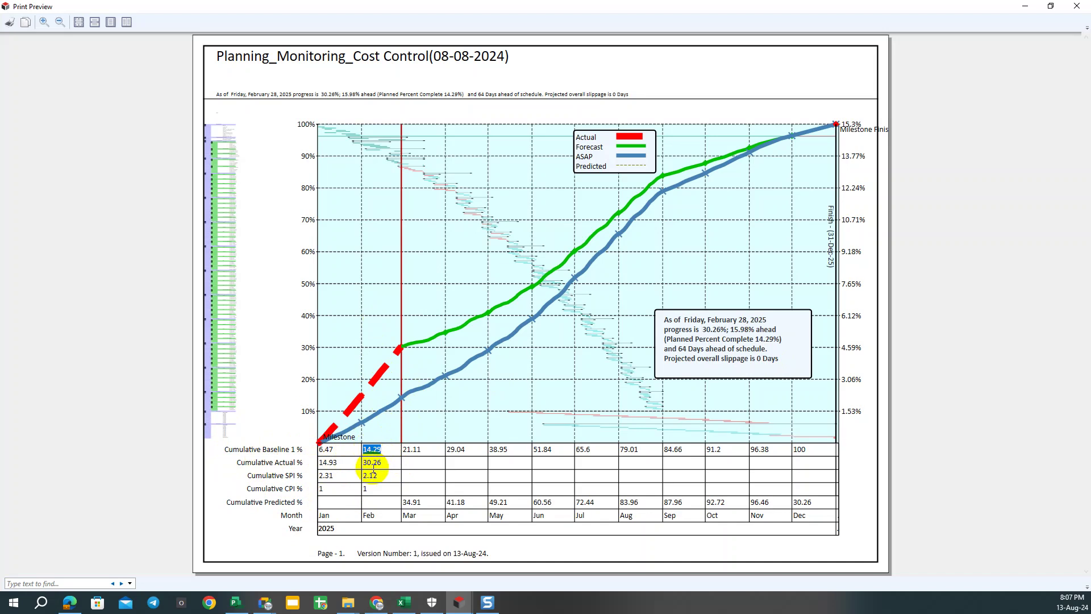
{"action": "left_click", "coordinate": [373, 450]}
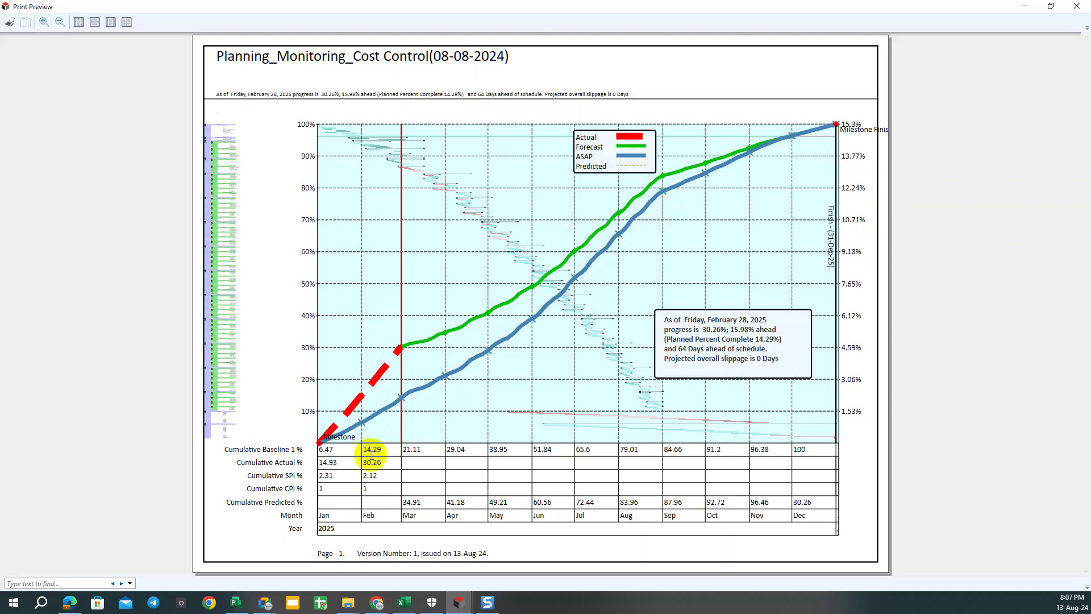
{"action": "left_click", "coordinate": [370, 462]}
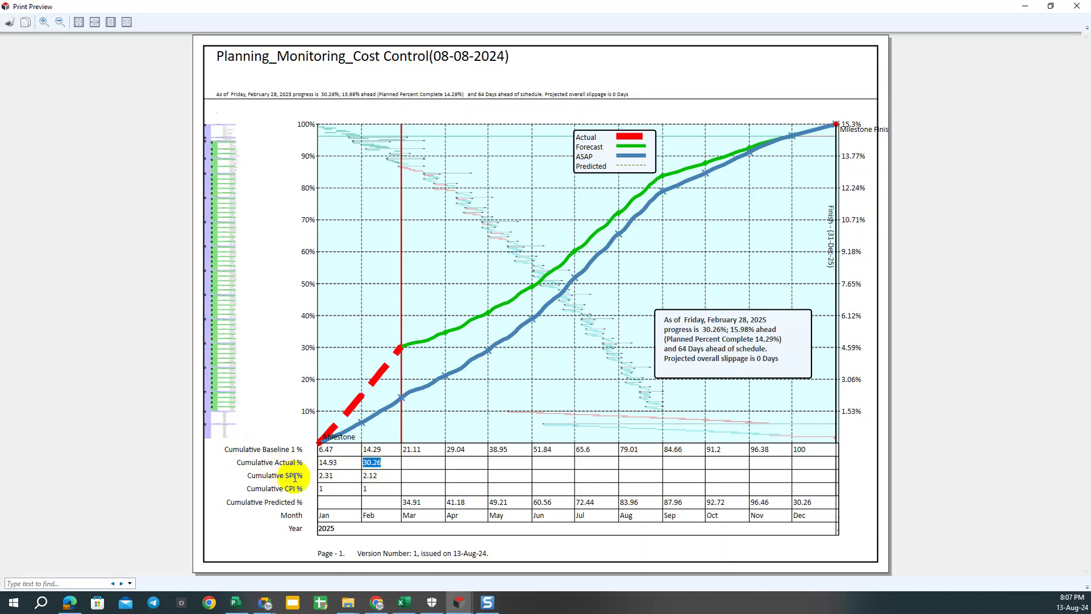
{"action": "left_click", "coordinate": [368, 478]}
{"action": "left_click", "coordinate": [370, 478]}
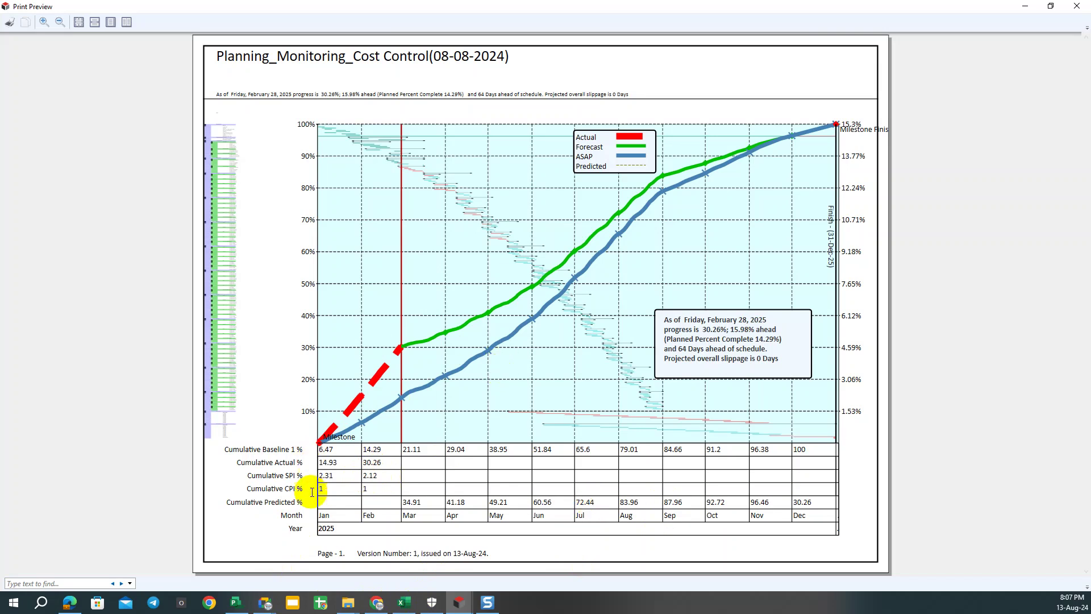
{"action": "left_click_drag", "start_coordinate": [247, 489], "coordinate": [370, 490]}
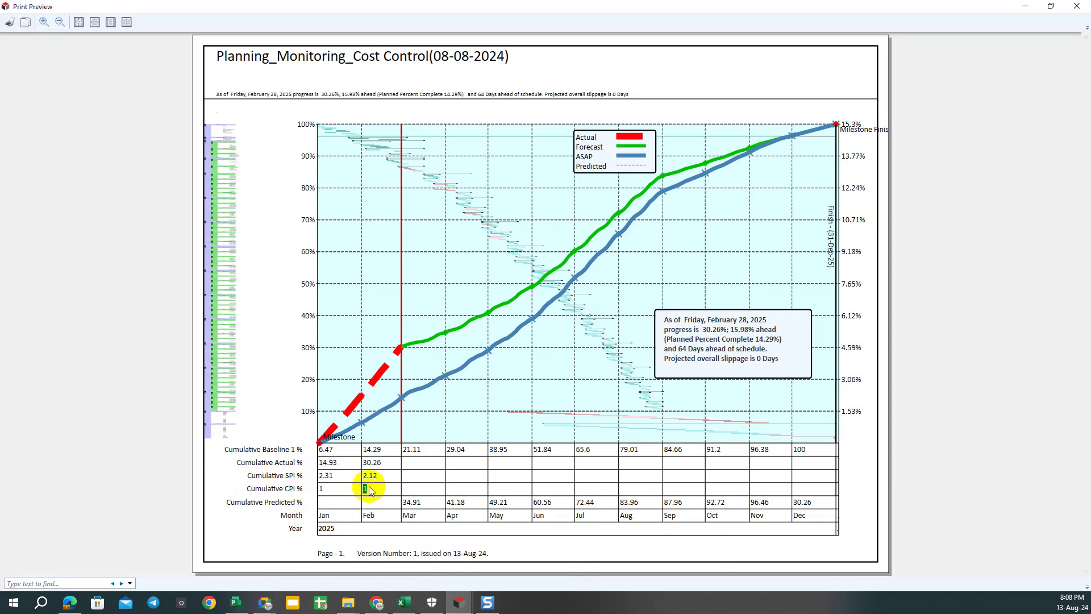
{"action": "mouse_move", "coordinate": [296, 489]}
{"action": "left_mouse_down"}
{"action": "mouse_move", "coordinate": [282, 489]}
{"action": "mouse_move", "coordinate": [371, 490]}
{"action": "left_mouse_up"}
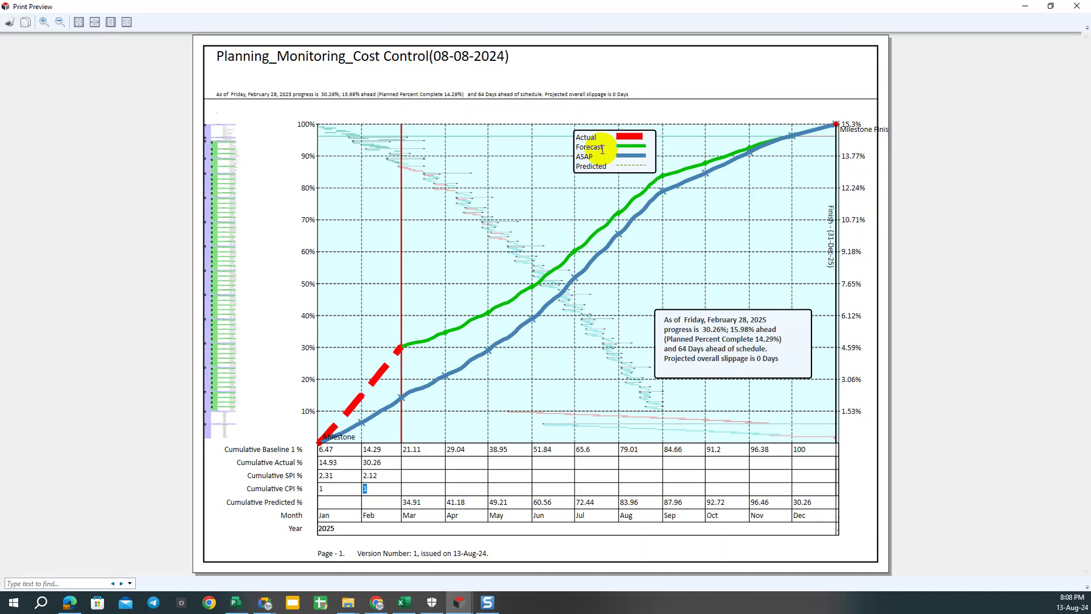
In Microsoft Project, insert a new column before the Responsible column.
{"action": "left_click", "coordinate": [236, 603]}
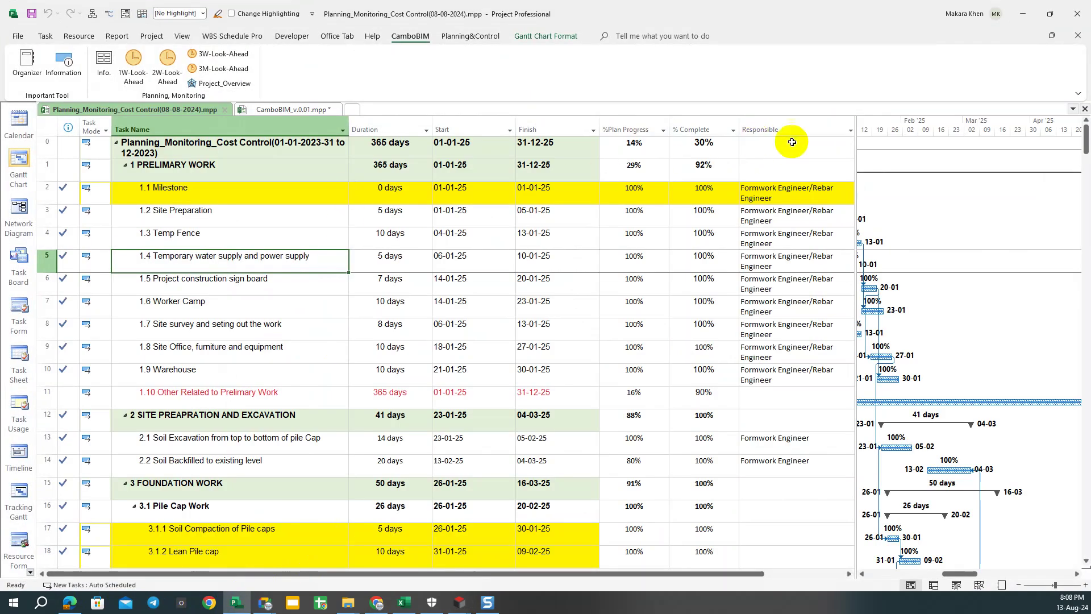
{"action": "left_click_drag", "start_coordinate": [856, 146], "coordinate": [909, 146]}
{"action": "right_click", "coordinate": [798, 129]}
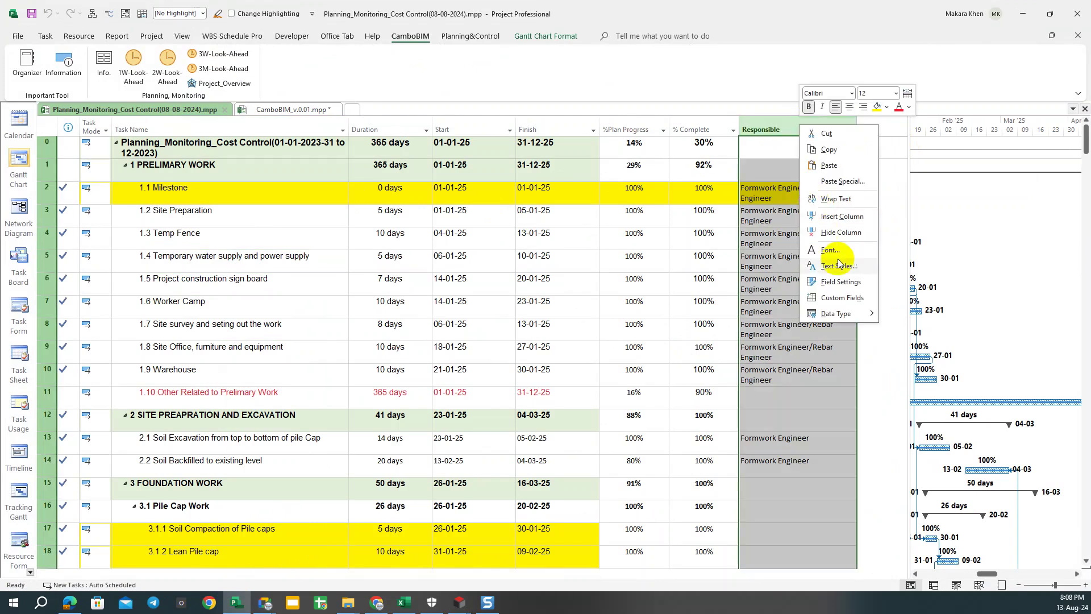
{"action": "left_click", "coordinate": [838, 217]}
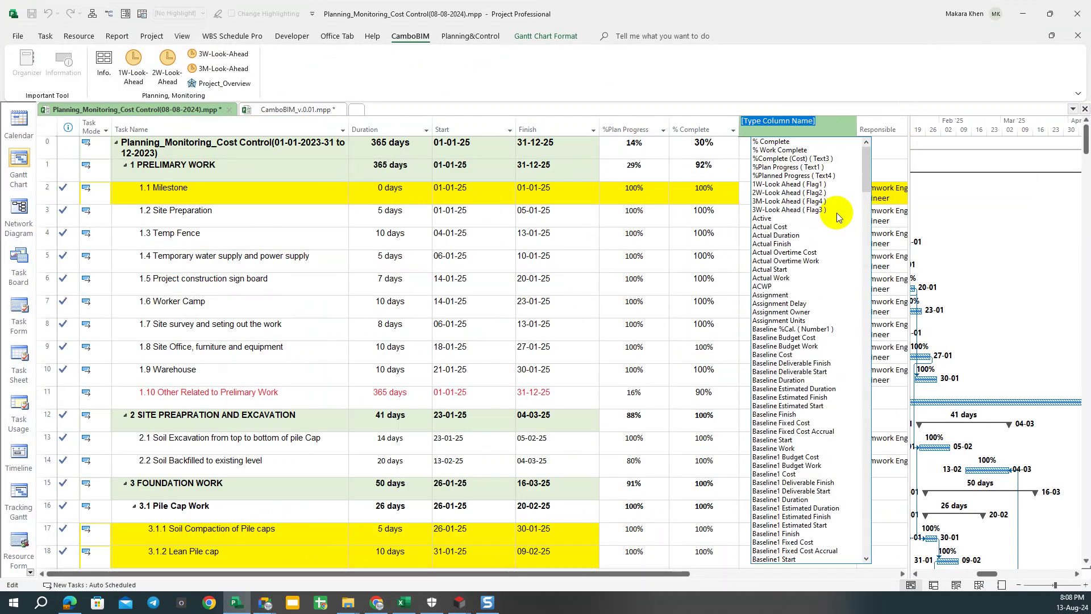
Set the new column to the Cost field, totalling $1,788,875.04, and widen the table.
{"action": "type", "text": "cost"}
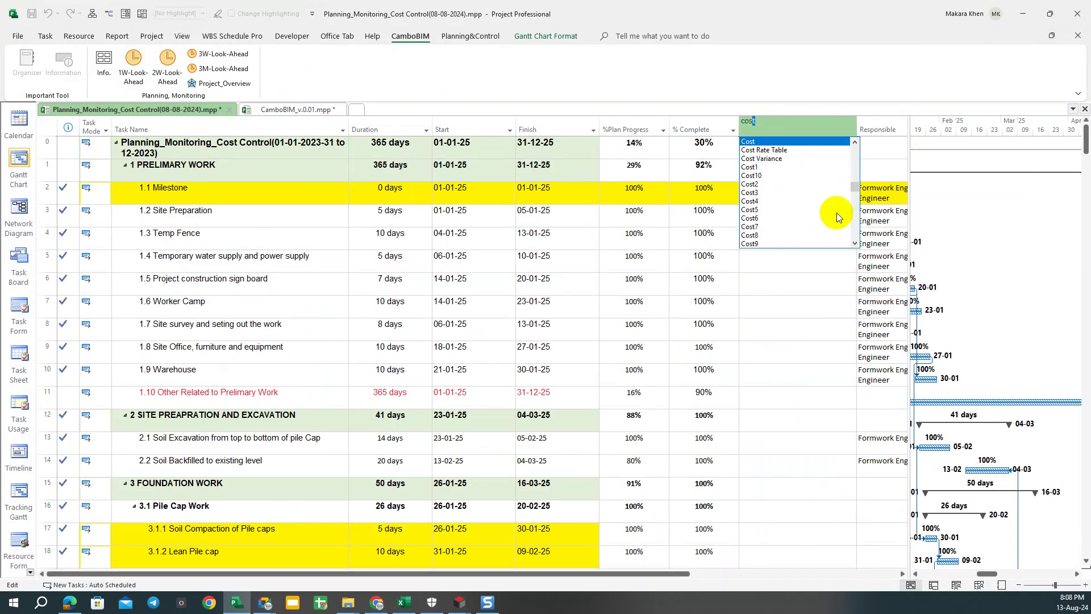
{"action": "left_click", "coordinate": [749, 141]}
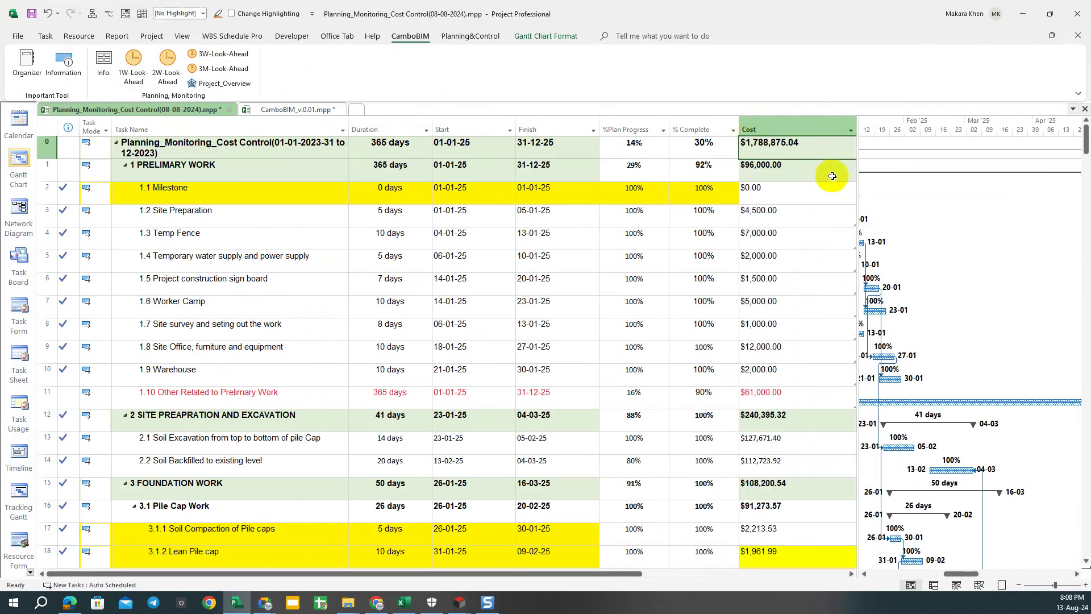
{"action": "left_click_drag", "start_coordinate": [872, 179], "coordinate": [939, 178]}
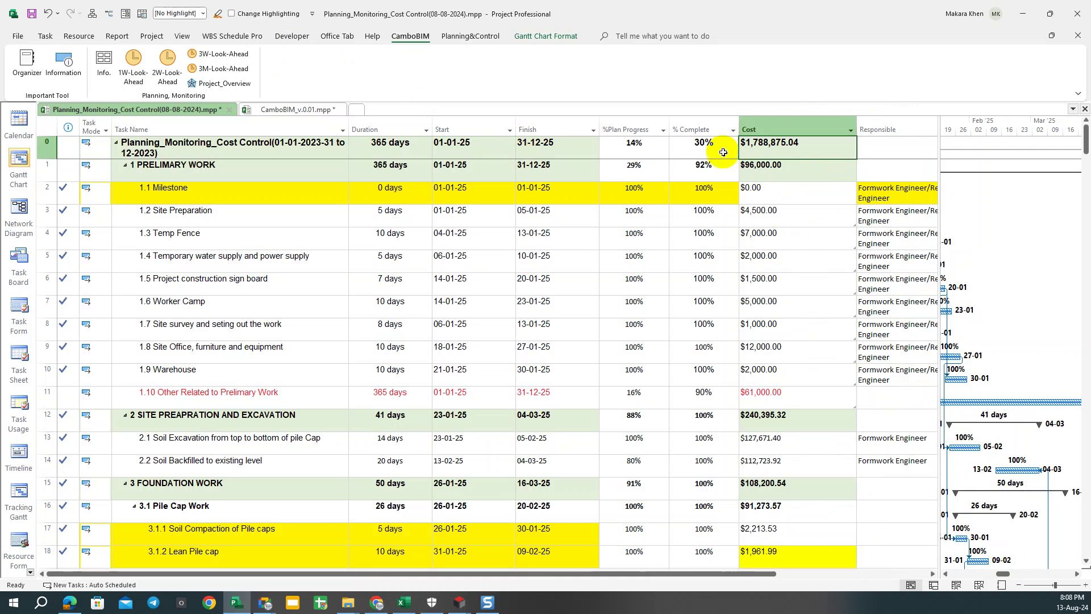
{"action": "left_click", "coordinate": [180, 37]}
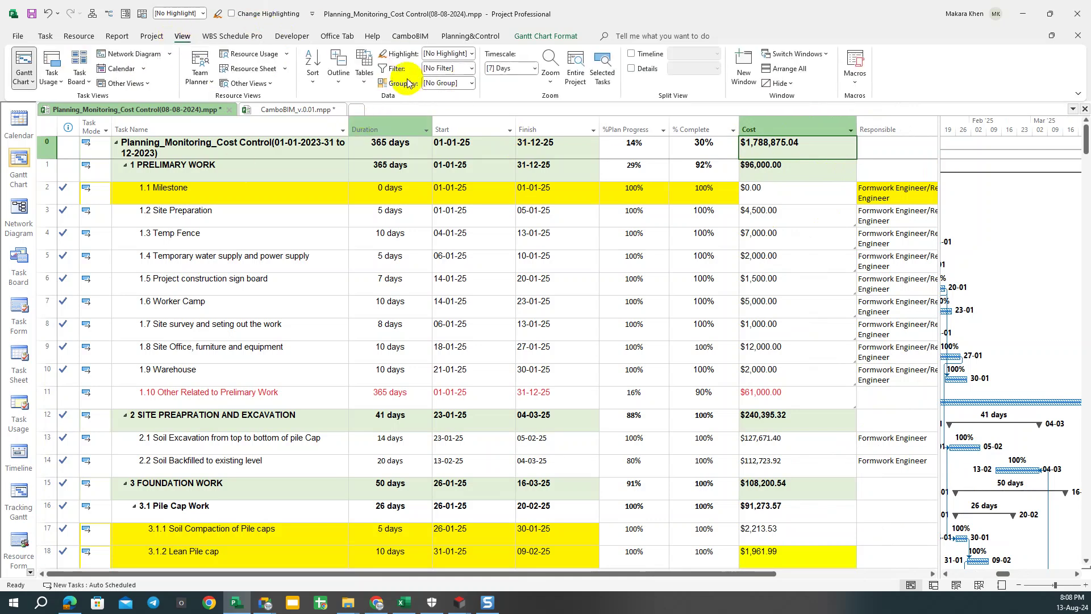
{"action": "left_click", "coordinate": [366, 82]}
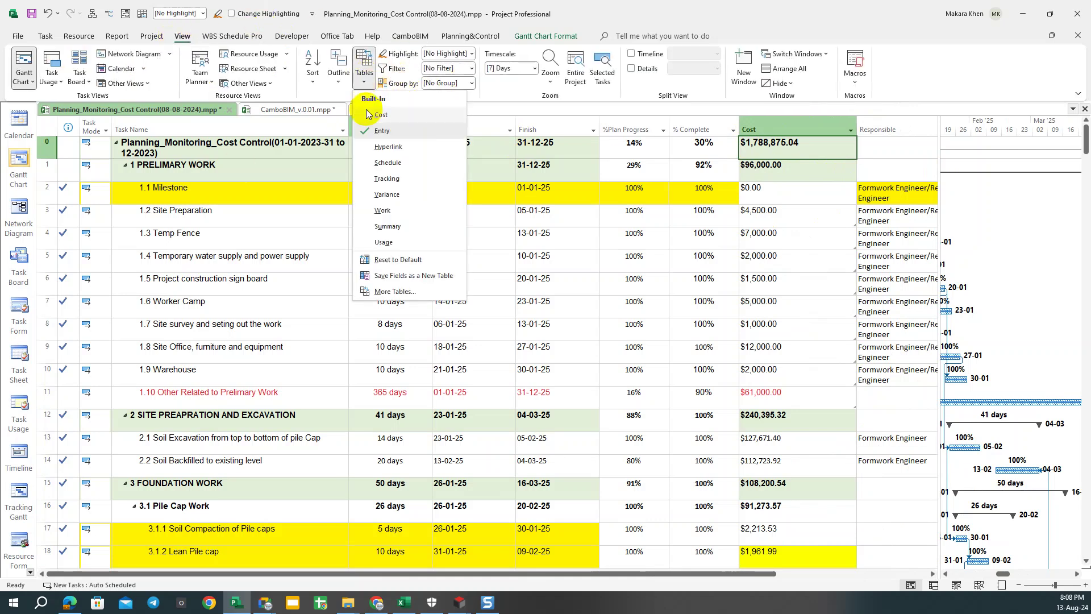
{"action": "left_click", "coordinate": [391, 294]}
{"action": "left_click", "coordinate": [482, 296]}
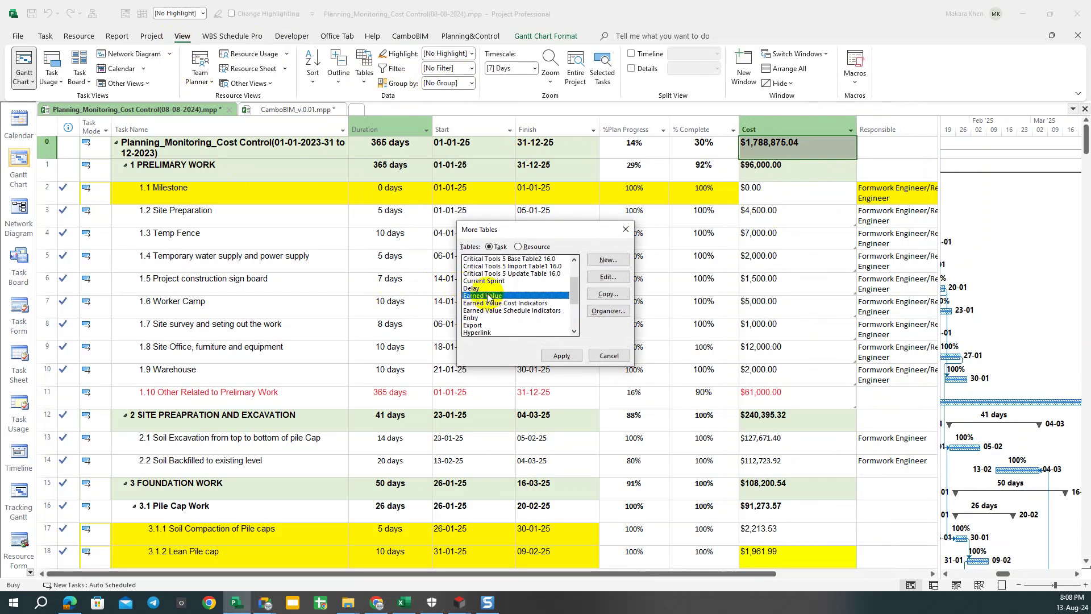
{"action": "left_click", "coordinate": [560, 357]}
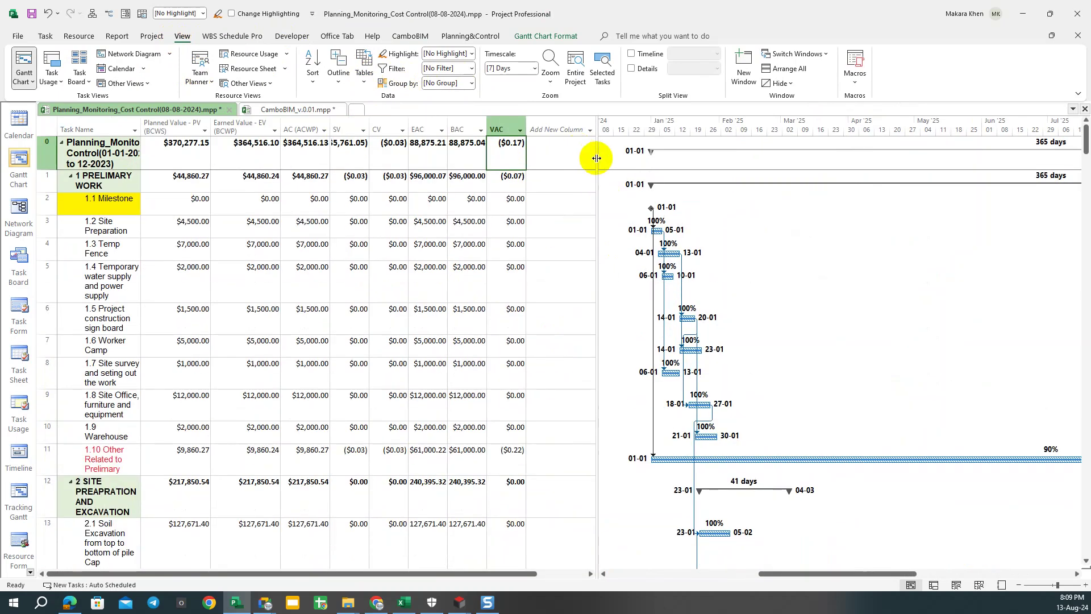
{"action": "left_click_drag", "start_coordinate": [746, 164], "coordinate": [765, 164]}
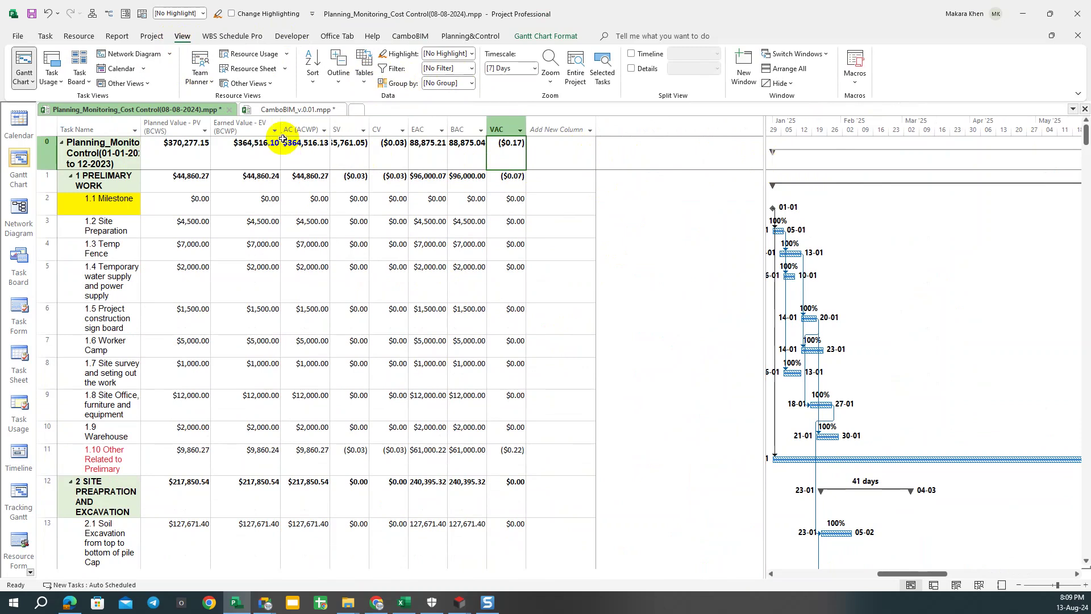
{"action": "left_click", "coordinate": [301, 129]}
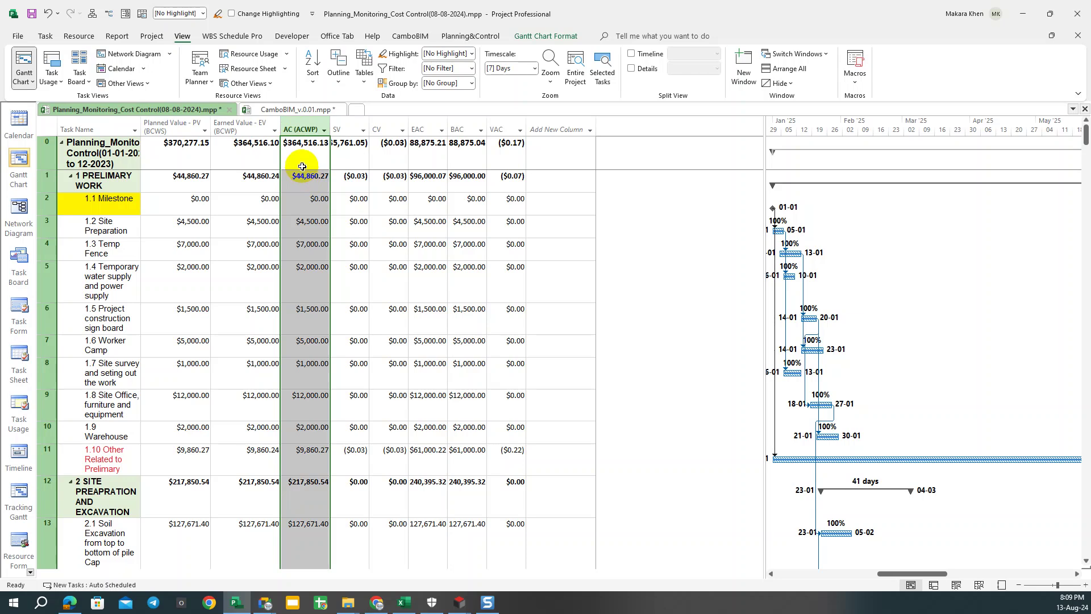
{"action": "left_click", "coordinate": [259, 126], "text": "shift"}
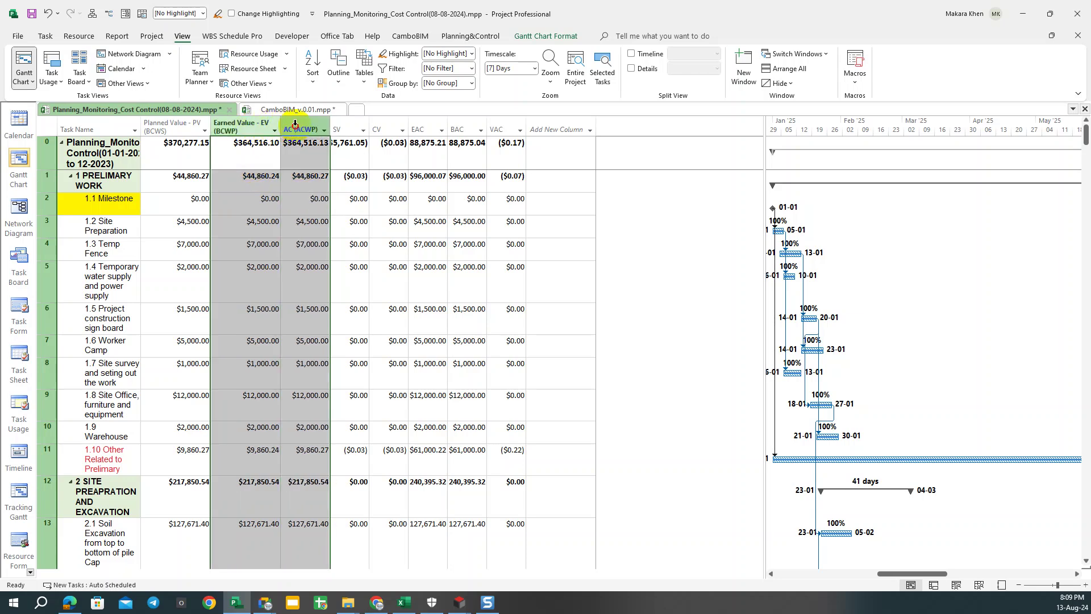
{"action": "left_click", "coordinate": [257, 221]}
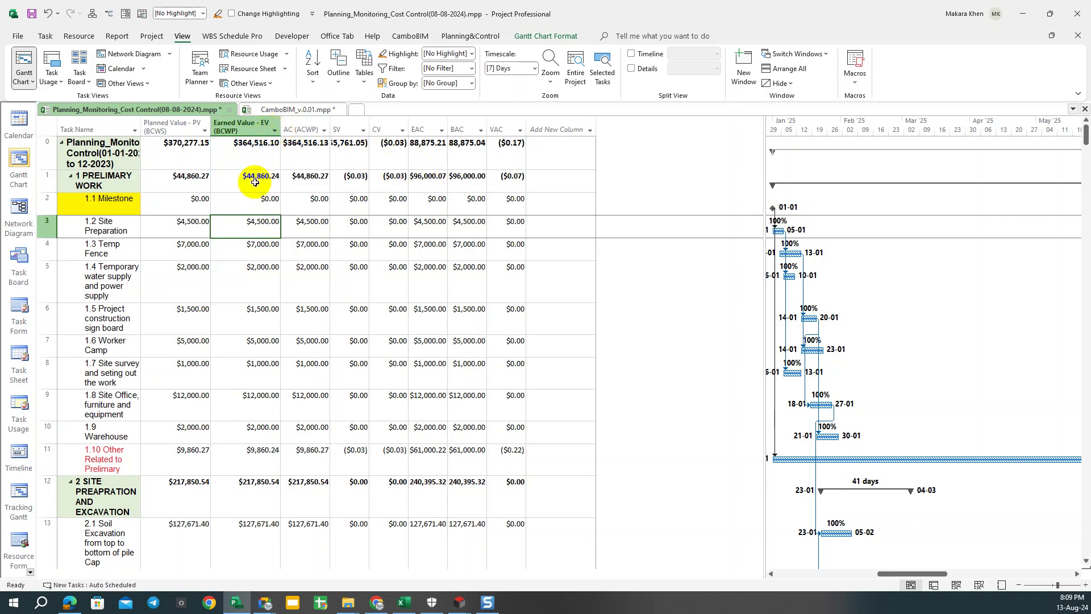
{"action": "mouse_move", "coordinate": [256, 246]}
{"action": "left_mouse_down"}
{"action": "mouse_move", "coordinate": [281, 251]}
{"action": "mouse_move", "coordinate": [291, 538]}
{"action": "left_mouse_up"}
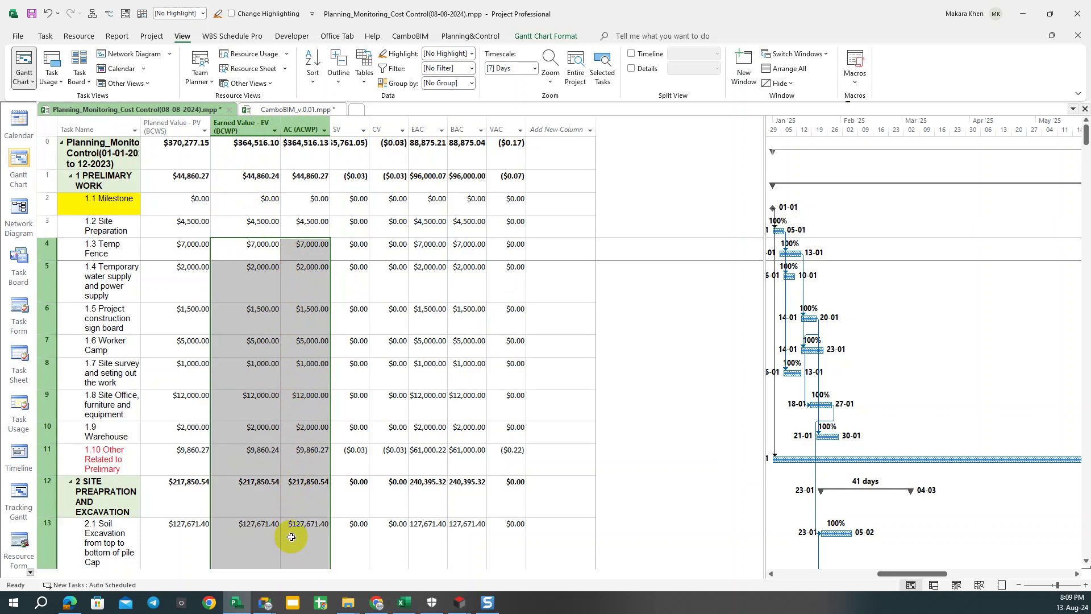
{"action": "left_click", "coordinate": [291, 537]}
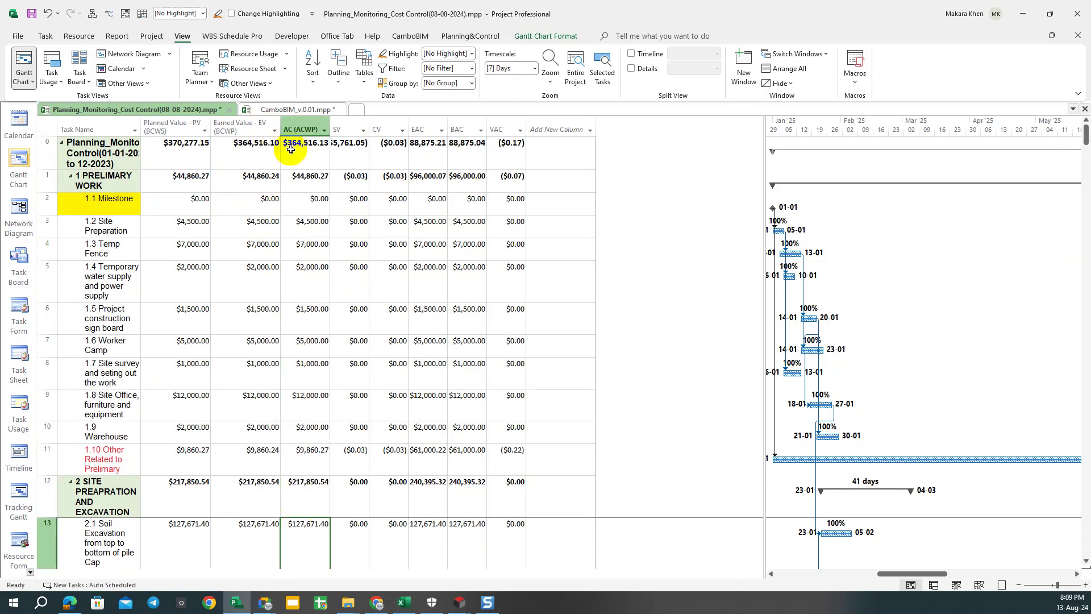
Minimize Microsoft Project, review the print preview's cumulative row labels, then close the preview.
{"action": "left_click", "coordinate": [1023, 14]}
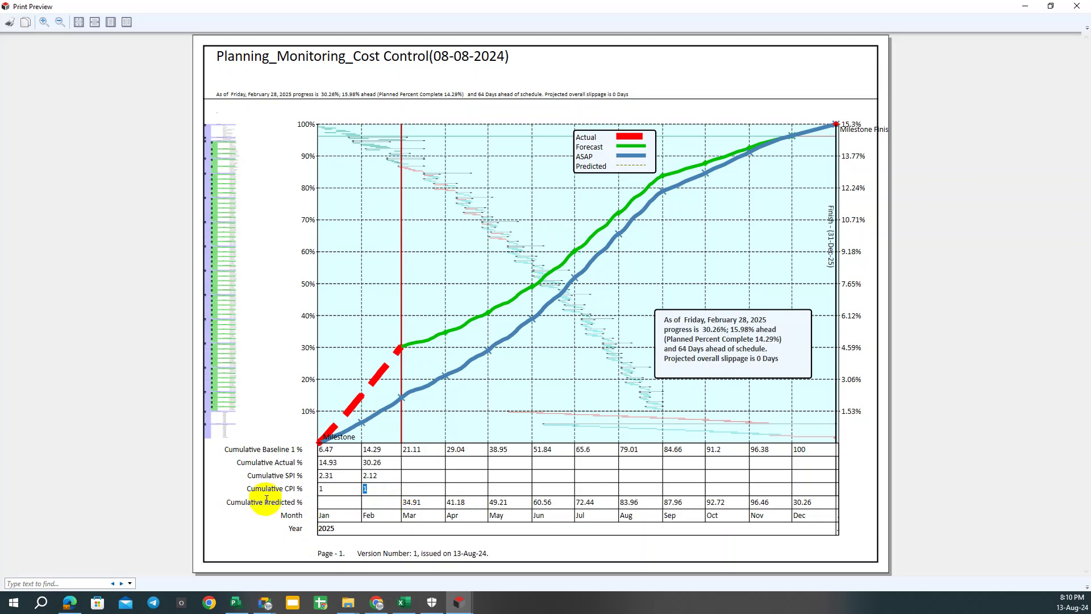
{"action": "left_click", "coordinate": [225, 449]}
{"action": "left_click_drag", "start_coordinate": [225, 449], "coordinate": [303, 536]}
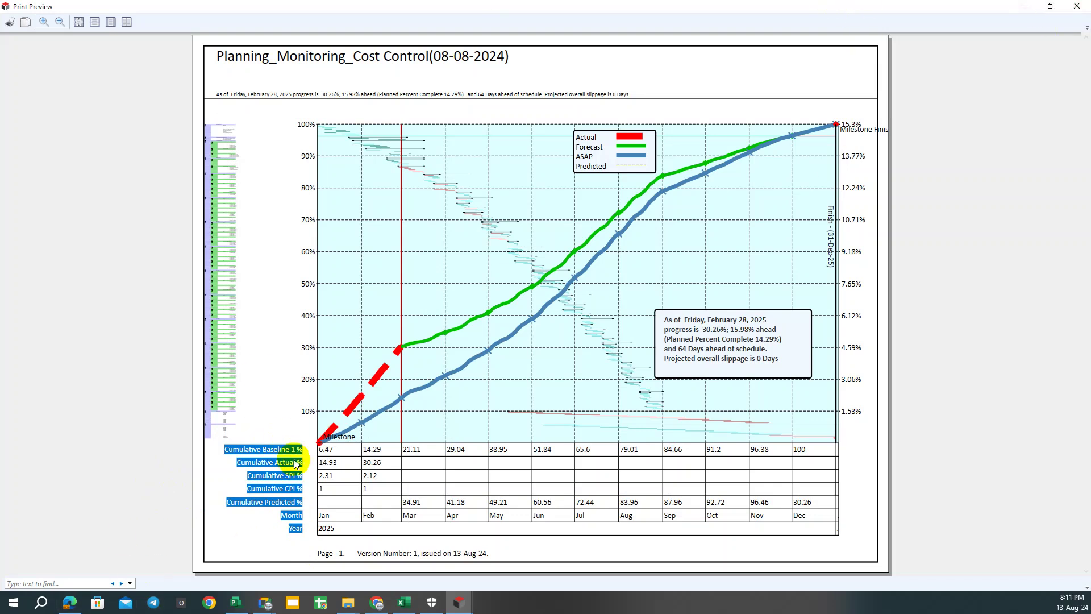
{"action": "left_click", "coordinate": [1080, 5]}
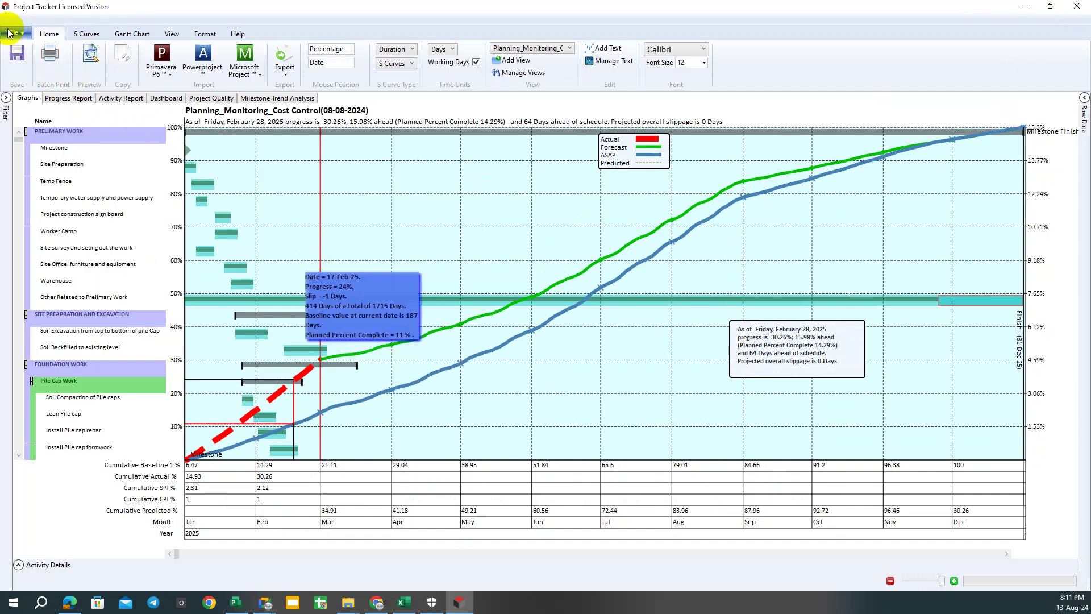
{"action": "left_click", "coordinate": [87, 71]}
{"action": "left_click", "coordinate": [10, 22]}
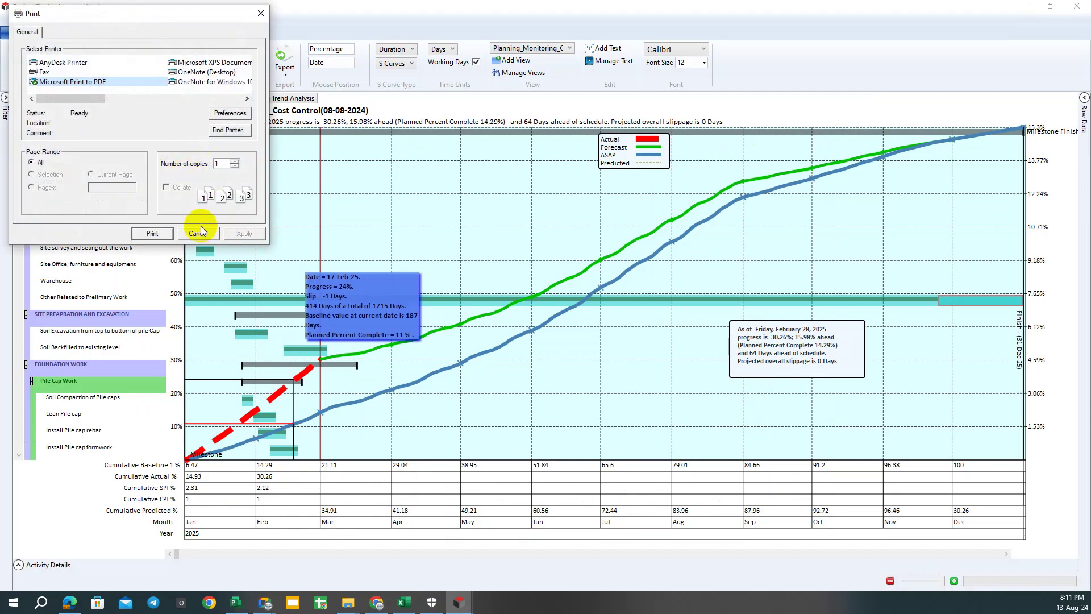
{"action": "left_click", "coordinate": [187, 236]}
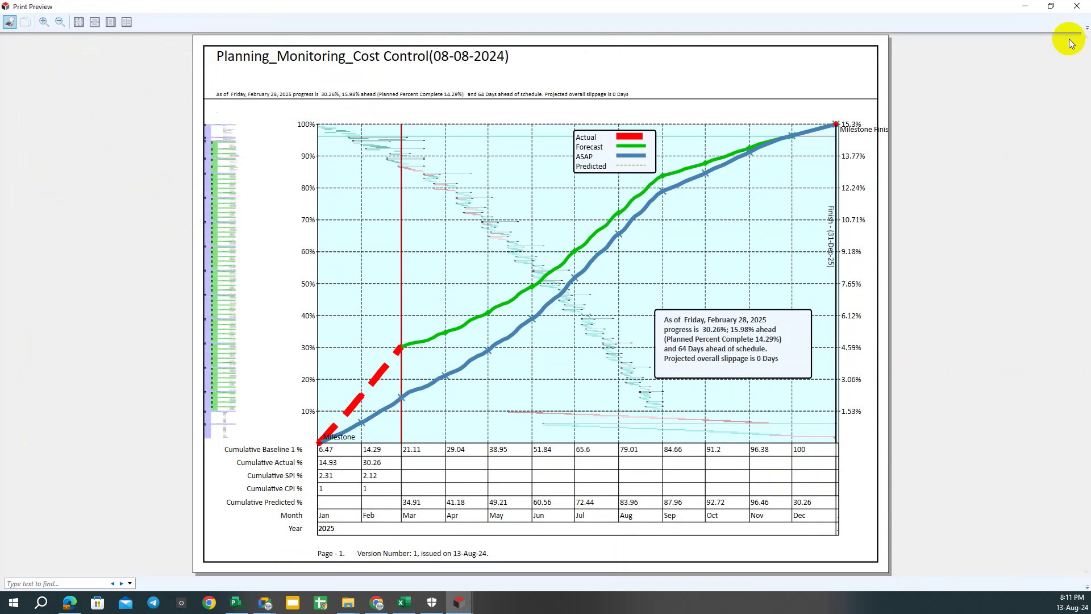
{"action": "left_click", "coordinate": [1077, 6]}
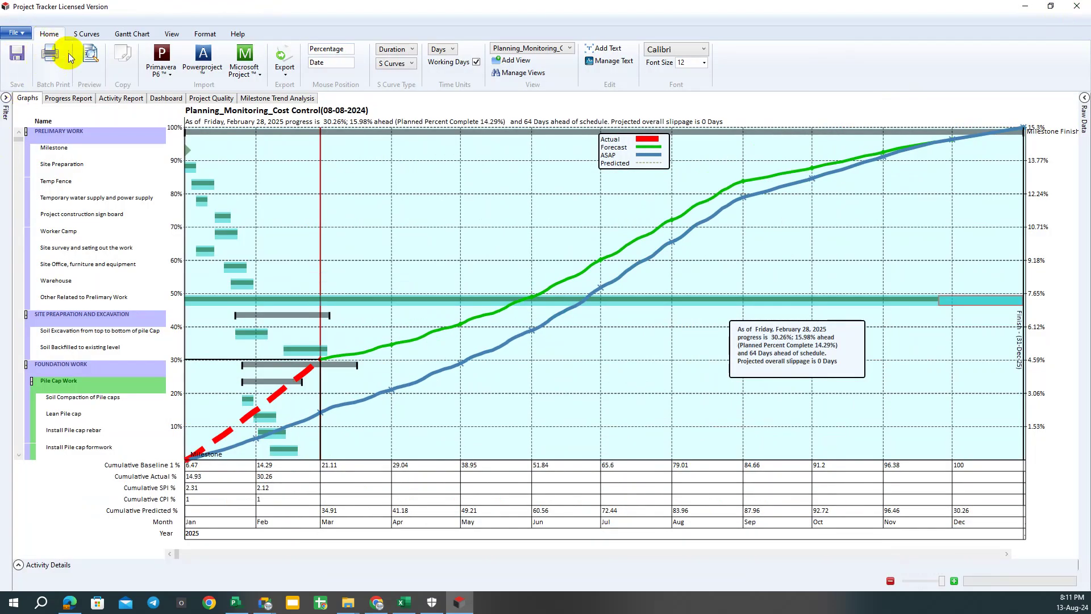
{"action": "left_click", "coordinate": [77, 71]}
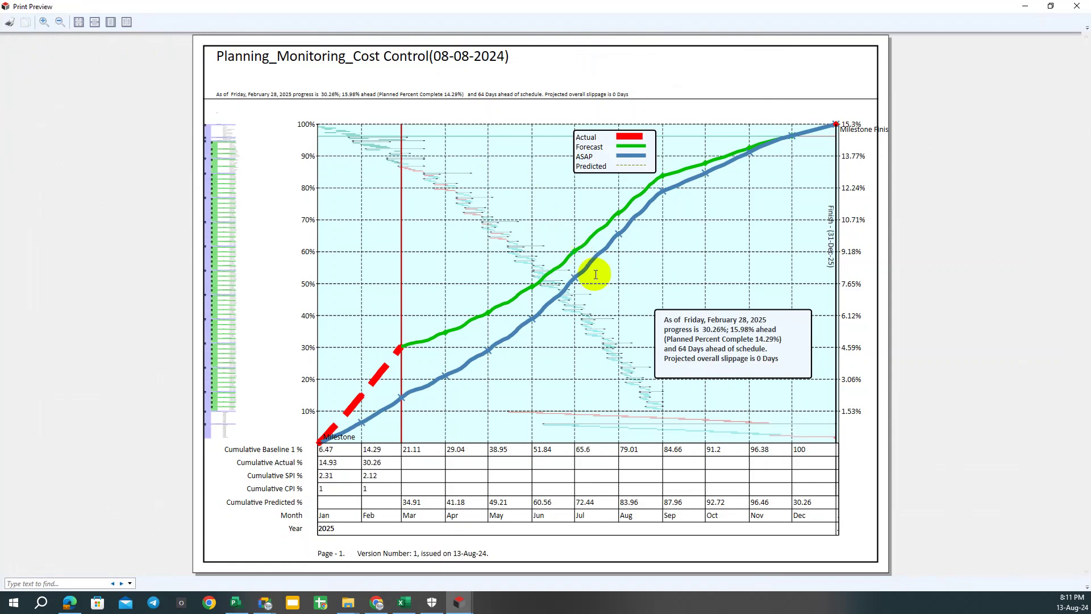
{"action": "scroll", "coordinate": [649, 331], "scroll_direction": "up", "scroll_amount": 3}
{"action": "scroll", "coordinate": [667, 307], "scroll_direction": "down", "scroll_amount": 2}
{"action": "scroll", "coordinate": [681, 315], "scroll_direction": "up", "scroll_amount": 5}
{"action": "scroll", "coordinate": [680, 315], "scroll_direction": "down", "scroll_amount": 3}
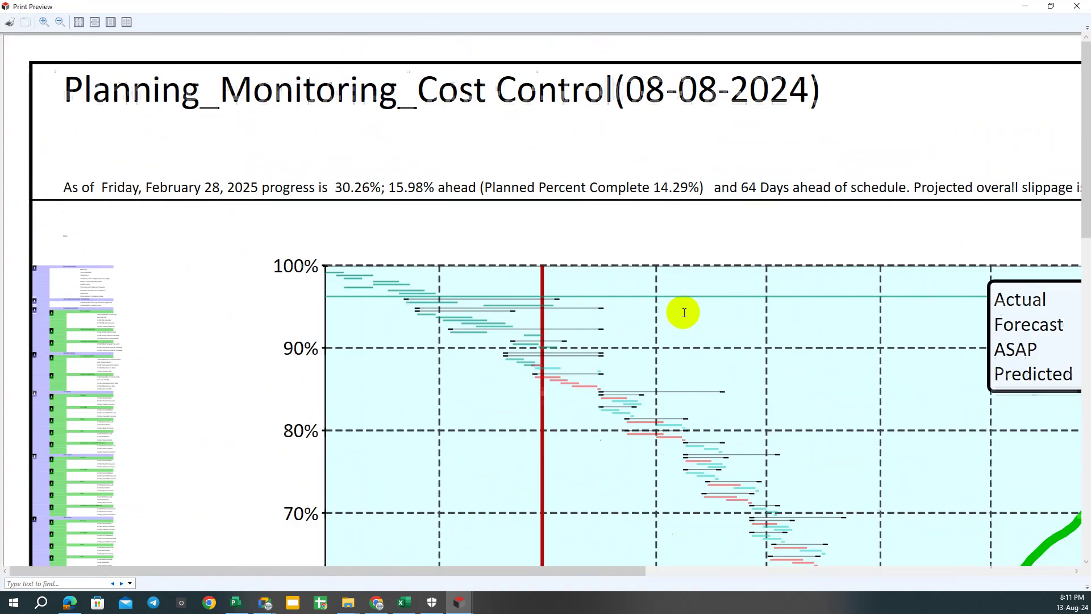
{"action": "scroll", "coordinate": [682, 309], "scroll_direction": "up", "scroll_amount": 1}
{"action": "scroll", "coordinate": [685, 311], "scroll_direction": "down", "scroll_amount": 3}
{"action": "scroll", "coordinate": [684, 312], "scroll_direction": "up", "scroll_amount": 4}
{"action": "scroll", "coordinate": [501, 274], "scroll_direction": "down", "scroll_amount": 2}
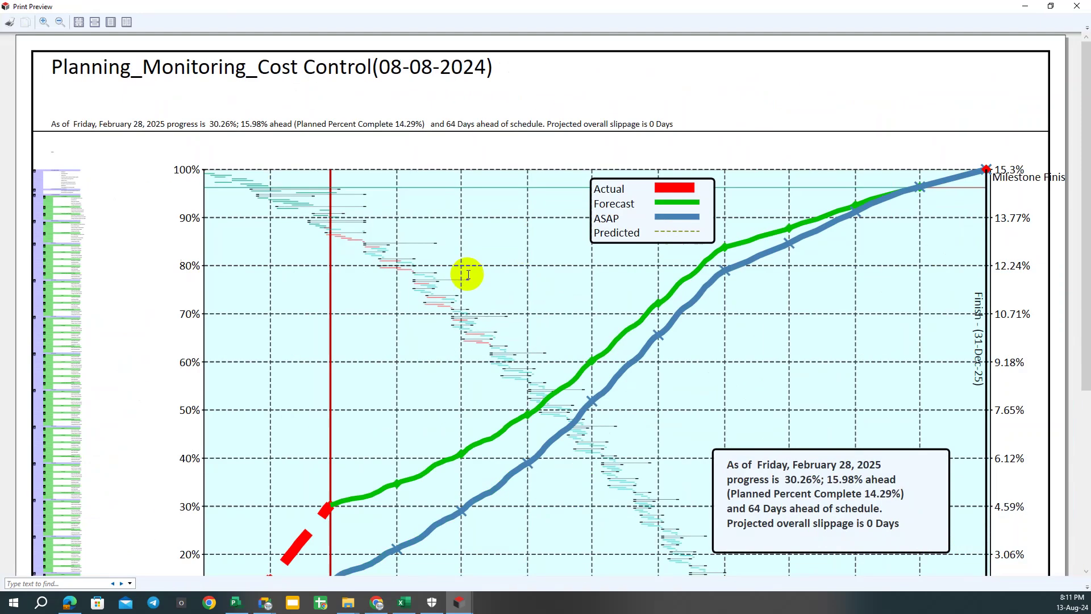
{"action": "left_click_drag", "start_coordinate": [49, 125], "coordinate": [606, 122]}
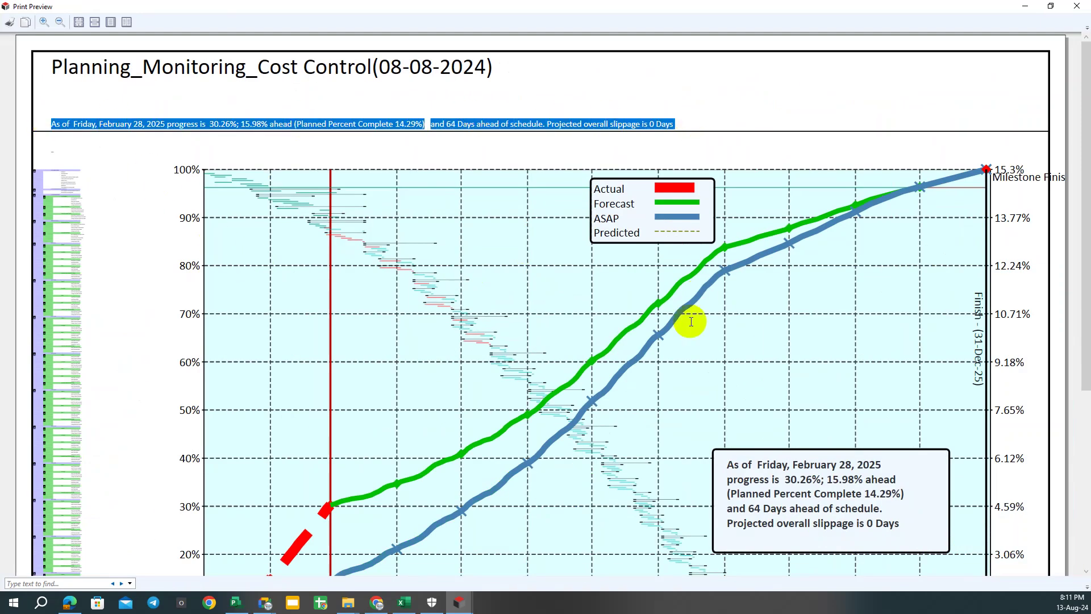
{"action": "scroll", "coordinate": [690, 317], "scroll_direction": "up", "scroll_amount": 4}
{"action": "scroll", "coordinate": [699, 321], "scroll_direction": "down", "scroll_amount": 4}
{"action": "scroll", "coordinate": [714, 319], "scroll_direction": "down", "scroll_amount": 2}
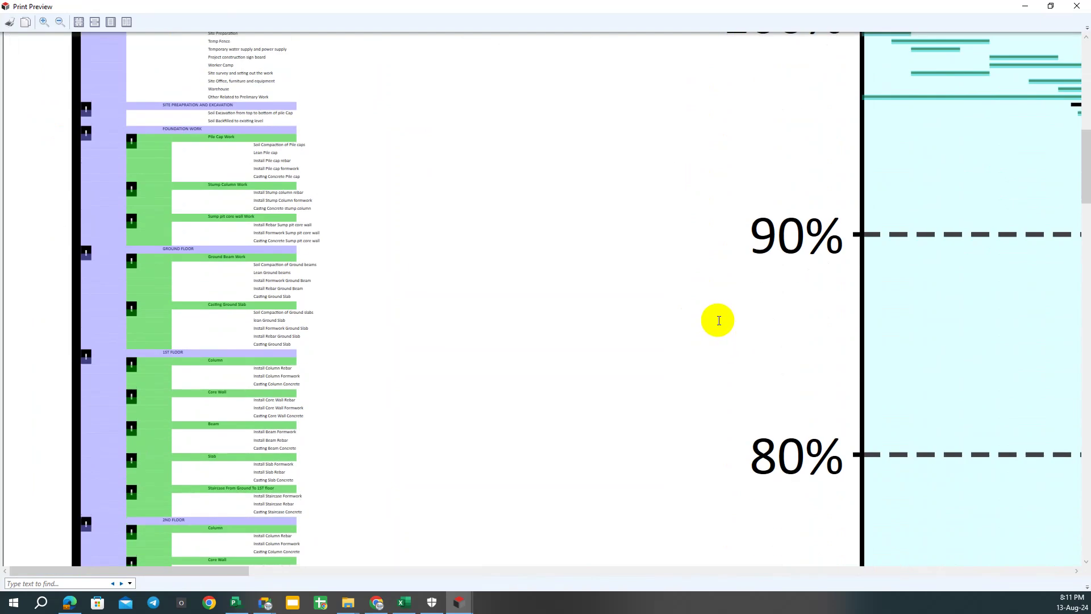
{"action": "scroll", "coordinate": [719, 317], "scroll_direction": "down", "scroll_amount": 4}
{"action": "scroll", "coordinate": [728, 319], "scroll_direction": "down", "scroll_amount": 3}
{"action": "scroll", "coordinate": [731, 316], "scroll_direction": "down", "scroll_amount": 2}
{"action": "scroll", "coordinate": [710, 370], "scroll_direction": "down", "scroll_amount": 1}
{"action": "scroll", "coordinate": [697, 451], "scroll_direction": "up", "scroll_amount": 1}
{"action": "scroll", "coordinate": [488, 421], "scroll_direction": "up", "scroll_amount": 1}
{"action": "scroll", "coordinate": [468, 367], "scroll_direction": "down", "scroll_amount": 1}
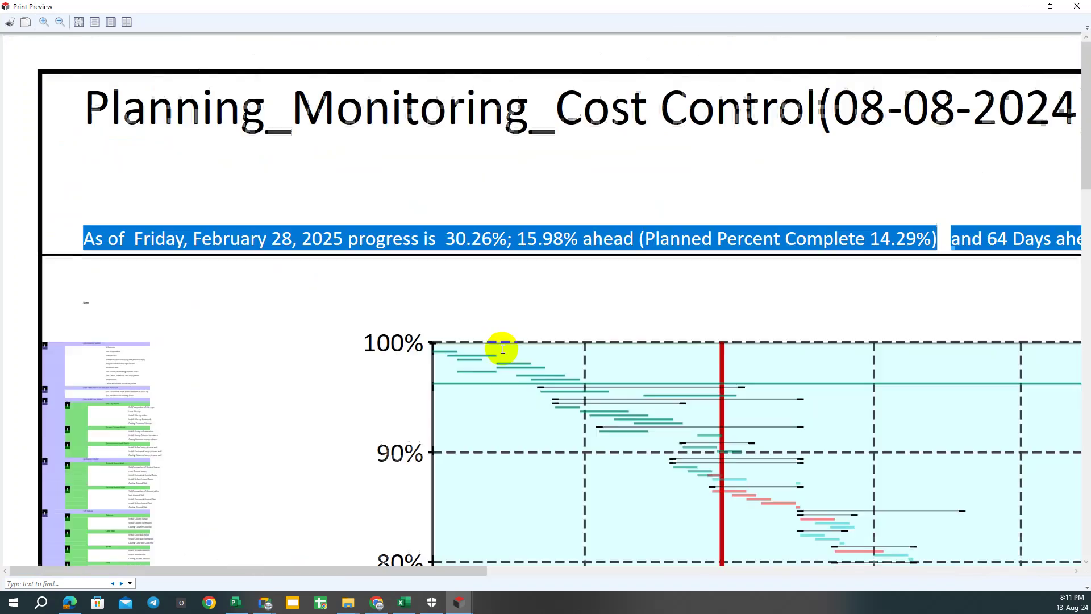
{"action": "scroll", "coordinate": [499, 346], "scroll_direction": "down", "scroll_amount": 1}
{"action": "left_click", "coordinate": [1075, 5]}
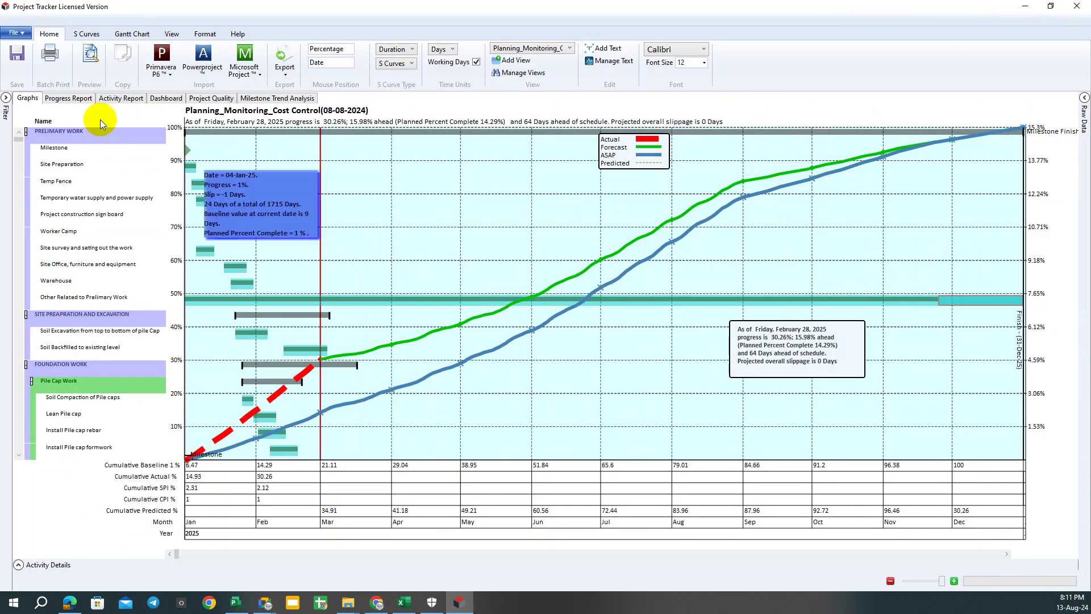
Save the project as 'Report on 13th-Aug-2024' in Desktop's Planning, Monitiorng and Cost Control folder.
{"action": "left_click", "coordinate": [35, 68]}
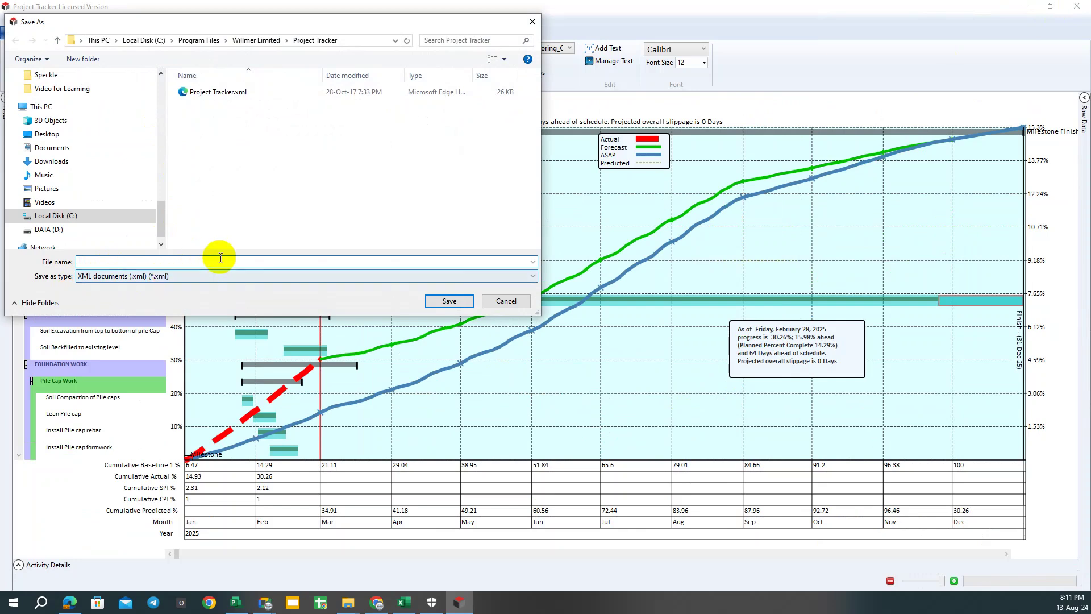
{"action": "left_click", "coordinate": [496, 302]}
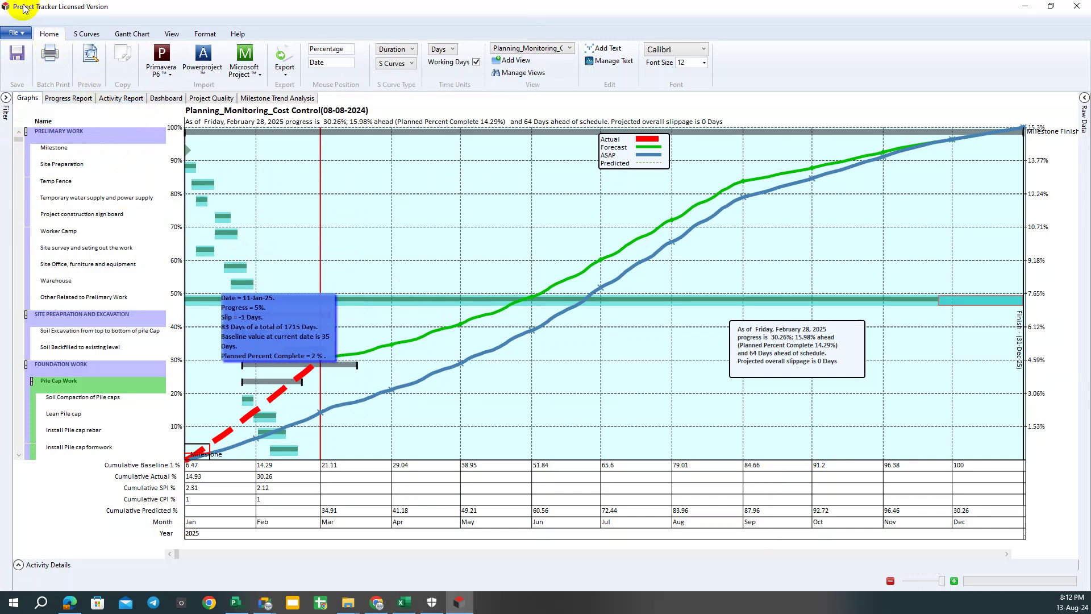
{"action": "left_click", "coordinate": [16, 64]}
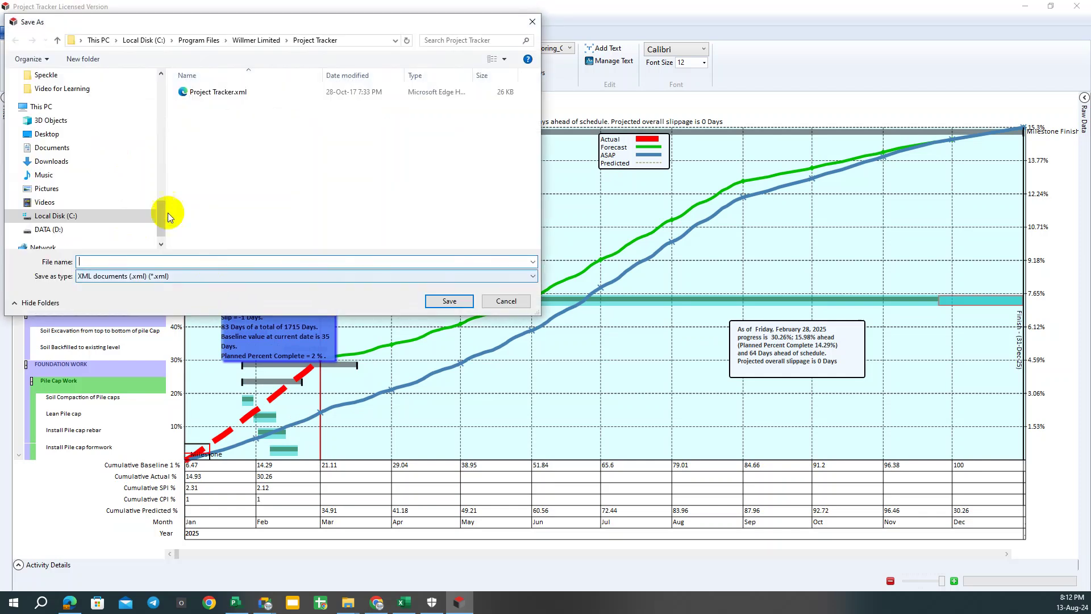
{"action": "left_click", "coordinate": [47, 175]}
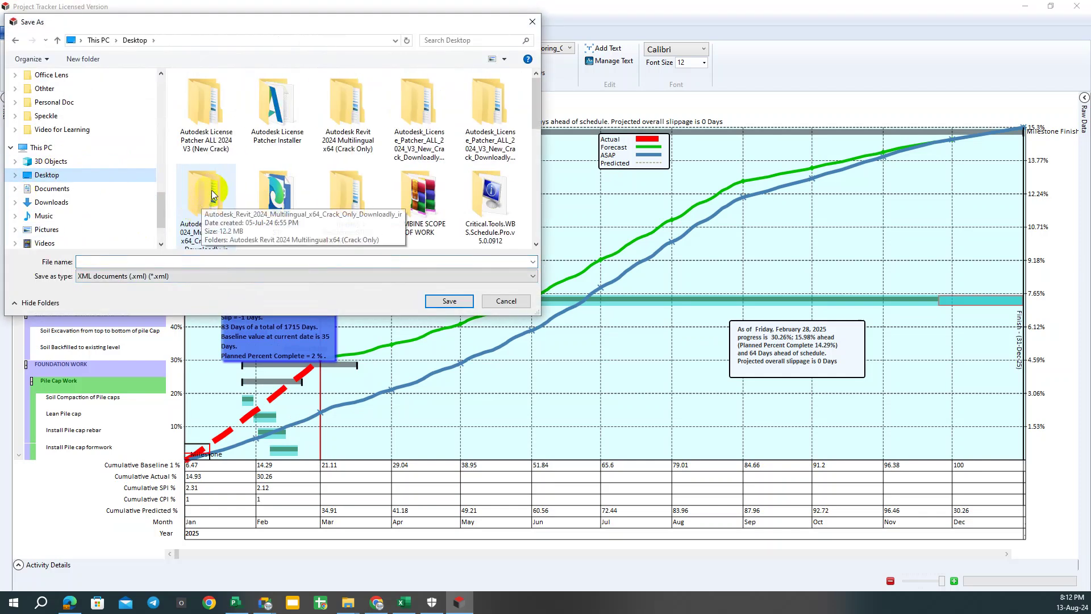
{"action": "scroll", "coordinate": [347, 227], "scroll_direction": "down", "scroll_amount": 1}
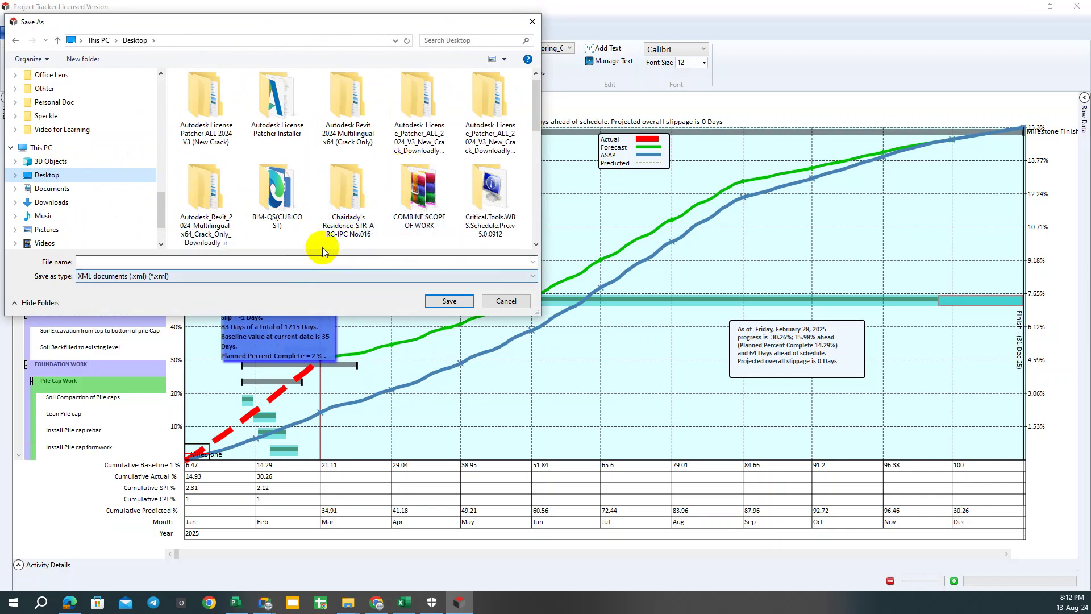
{"action": "scroll", "coordinate": [356, 196], "scroll_direction": "up", "scroll_amount": 1}
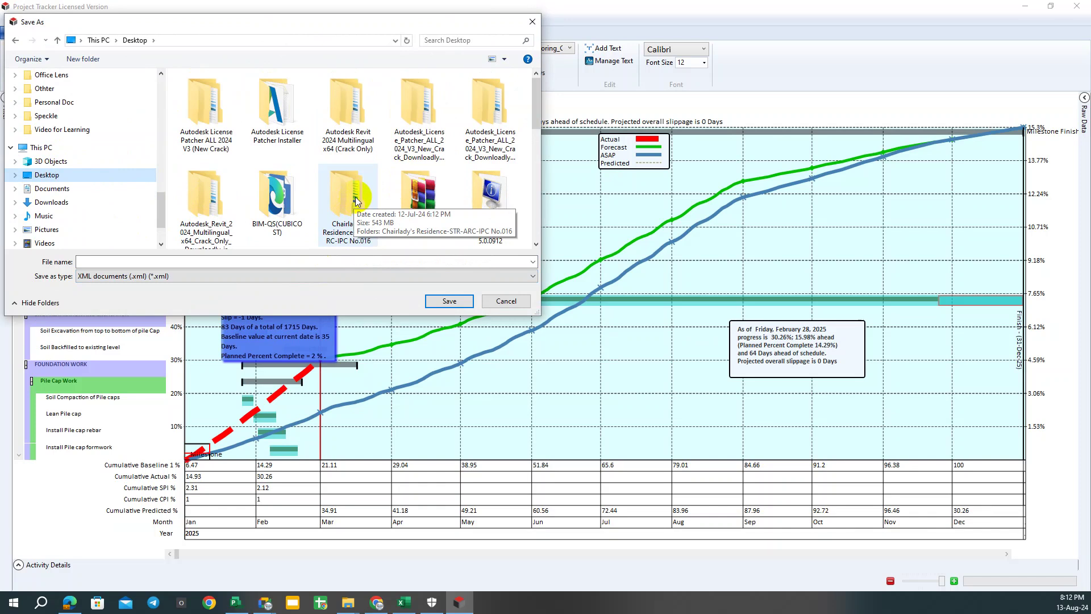
{"action": "scroll", "coordinate": [380, 175], "scroll_direction": "down", "scroll_amount": 3}
{"action": "left_click", "coordinate": [414, 220]}
{"action": "double_click", "coordinate": [413, 220]}
{"action": "left_click", "coordinate": [90, 262]}
{"action": "type", "text": "Report on 13th-Aug-2024"}
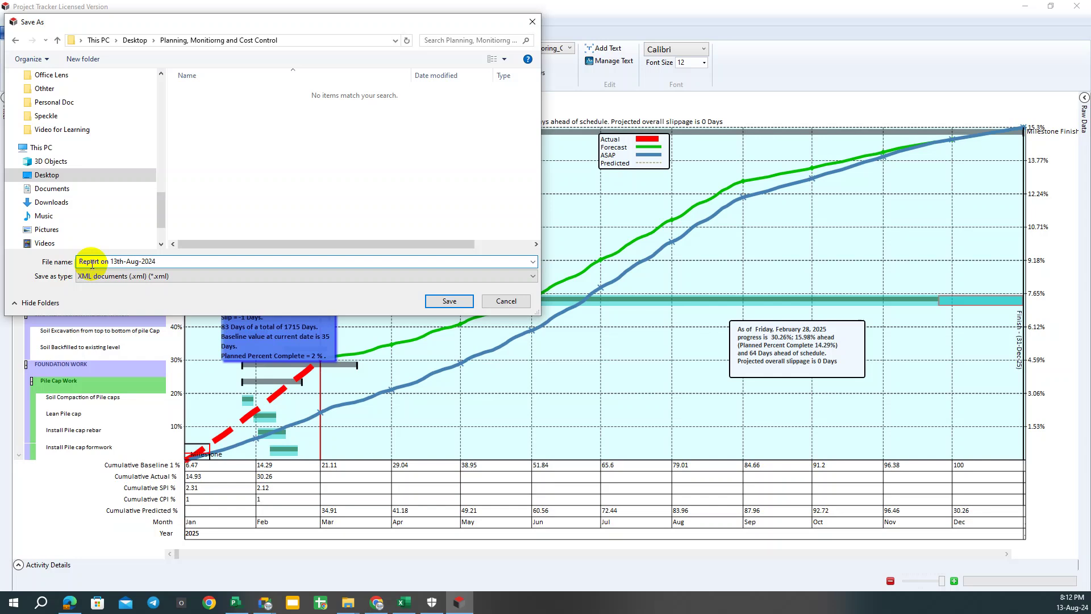
{"action": "key", "text": "Return"}
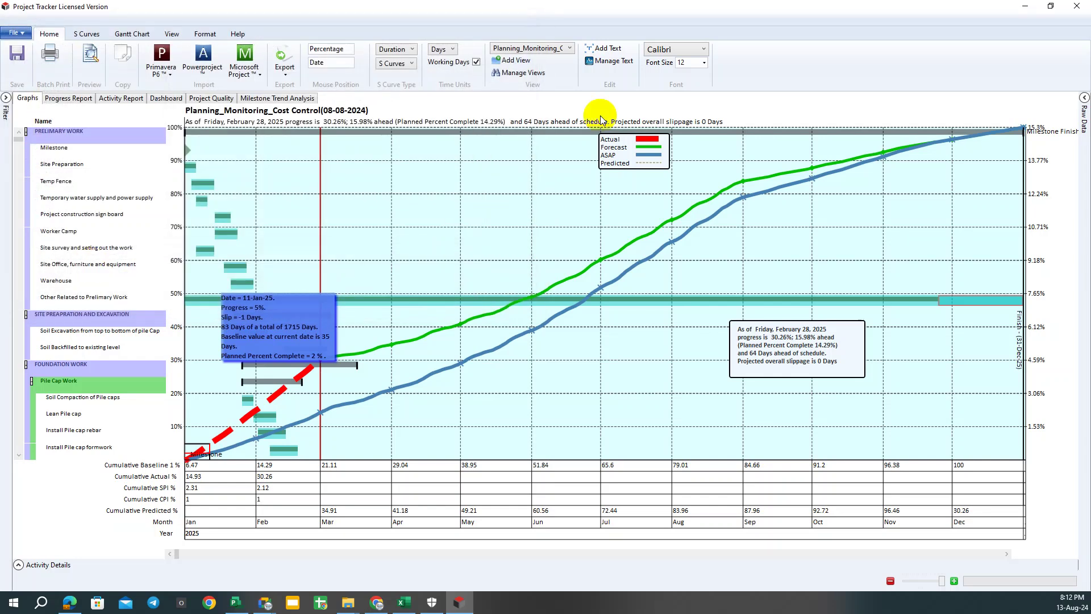
Close and relaunch Project Tracker, then open Report on 13th-Aug-2024.xml from the Planning folder.
{"action": "left_click", "coordinate": [1076, 7]}
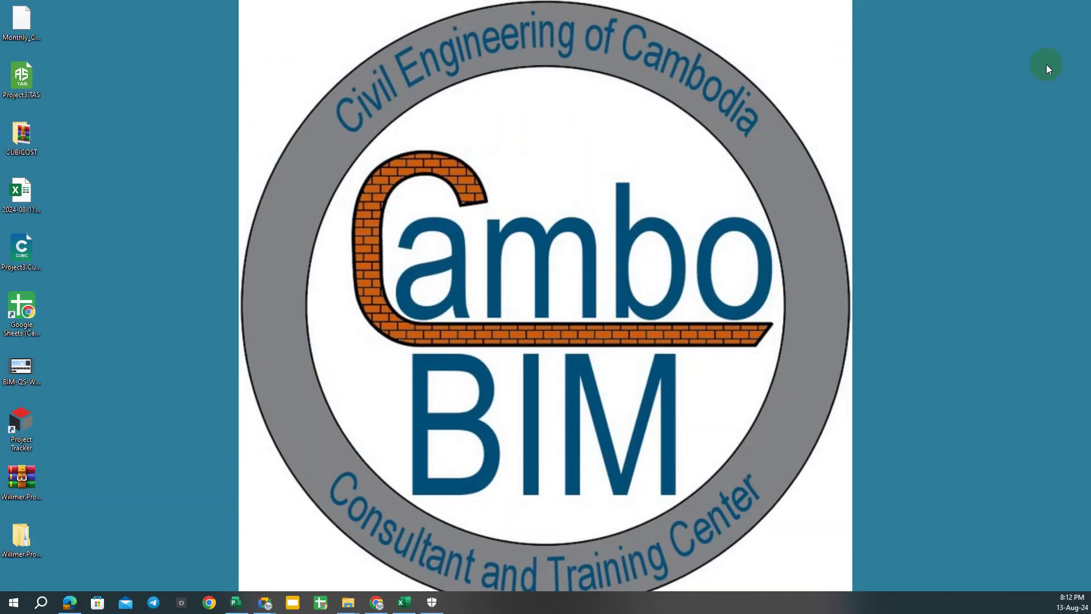
{"action": "left_click", "coordinate": [21, 424]}
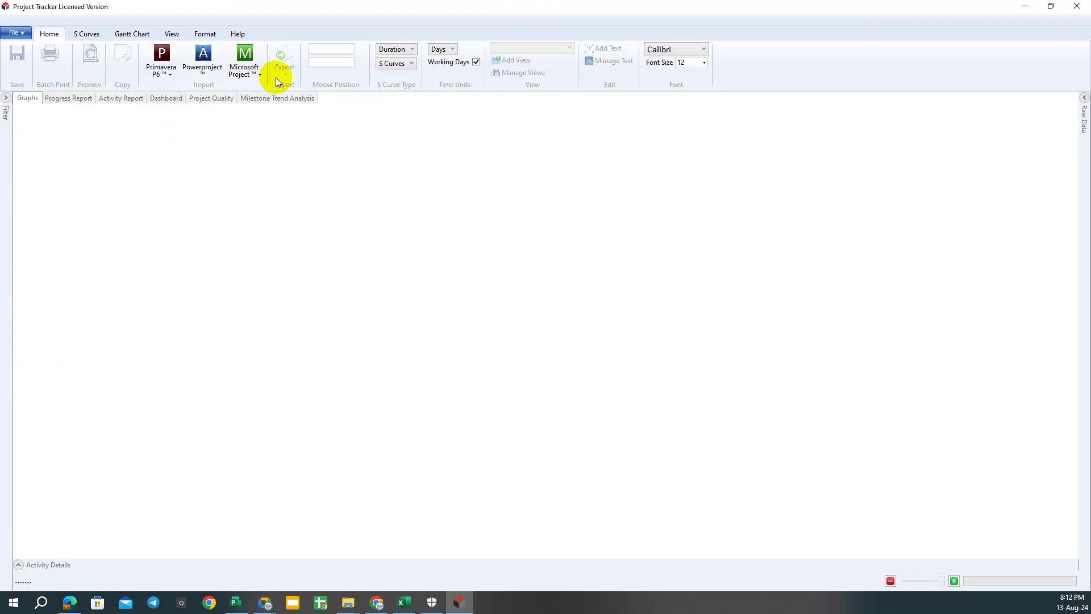
{"action": "left_click", "coordinate": [13, 33]}
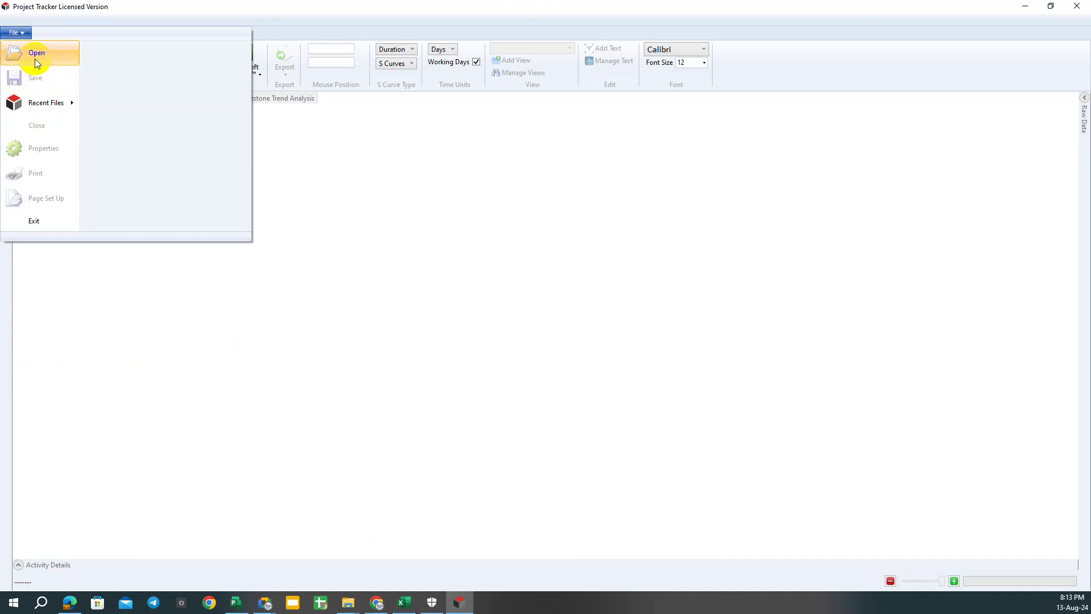
{"action": "mouse_move", "coordinate": [46, 103]}
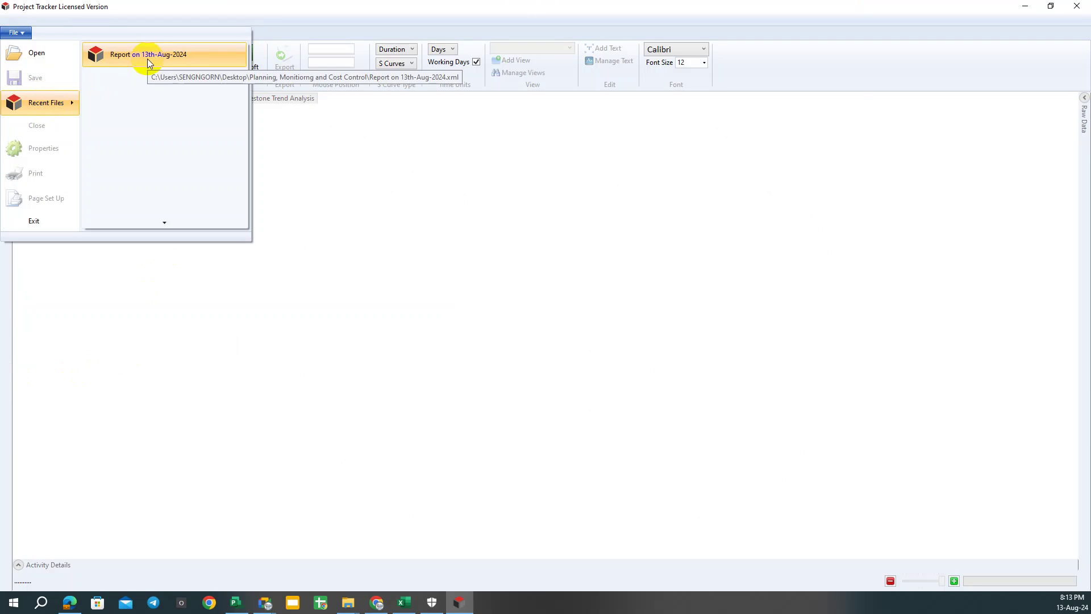
{"action": "left_click", "coordinate": [313, 257]}
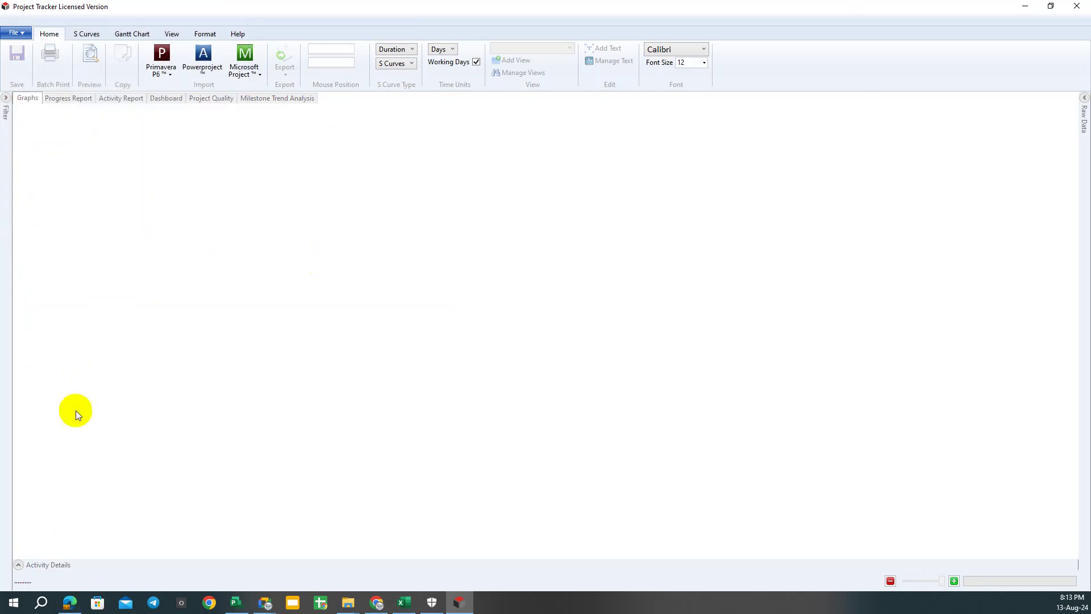
{"action": "left_click", "coordinate": [17, 33]}
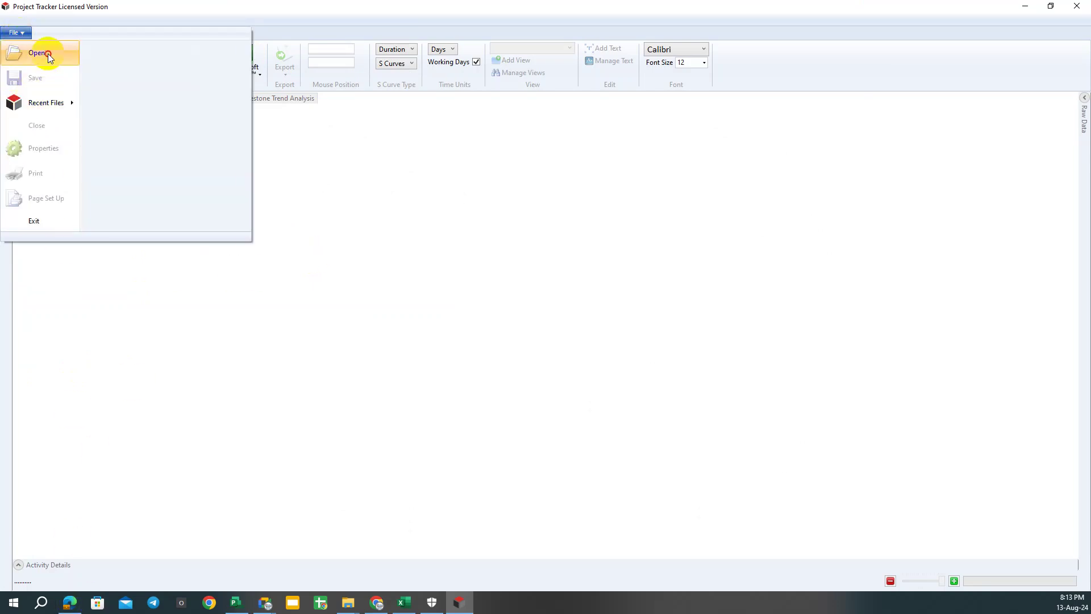
{"action": "left_click", "coordinate": [58, 66]}
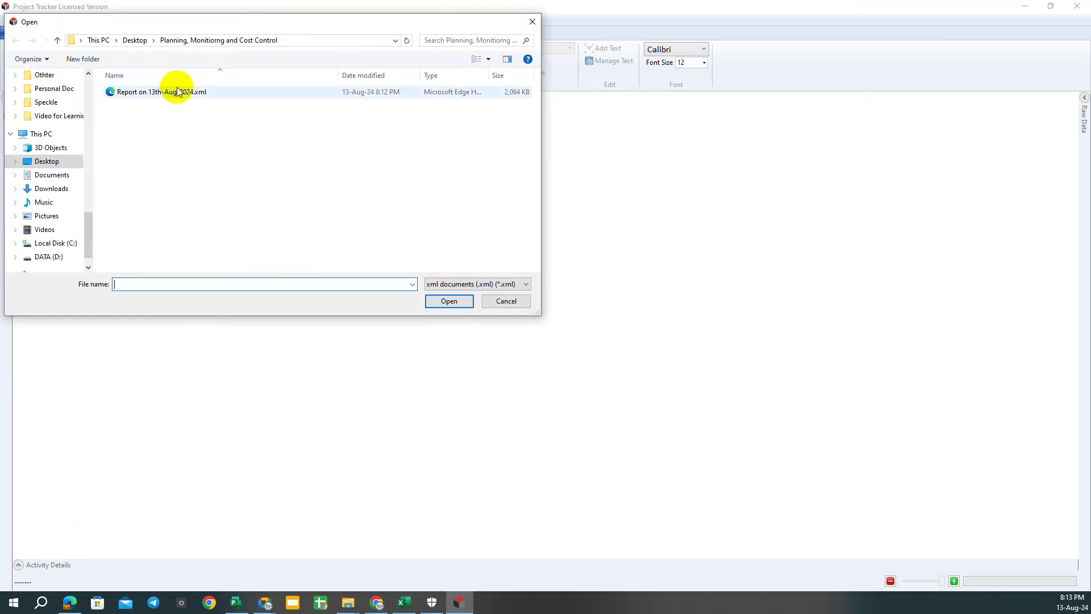
{"action": "left_click", "coordinate": [122, 93]}
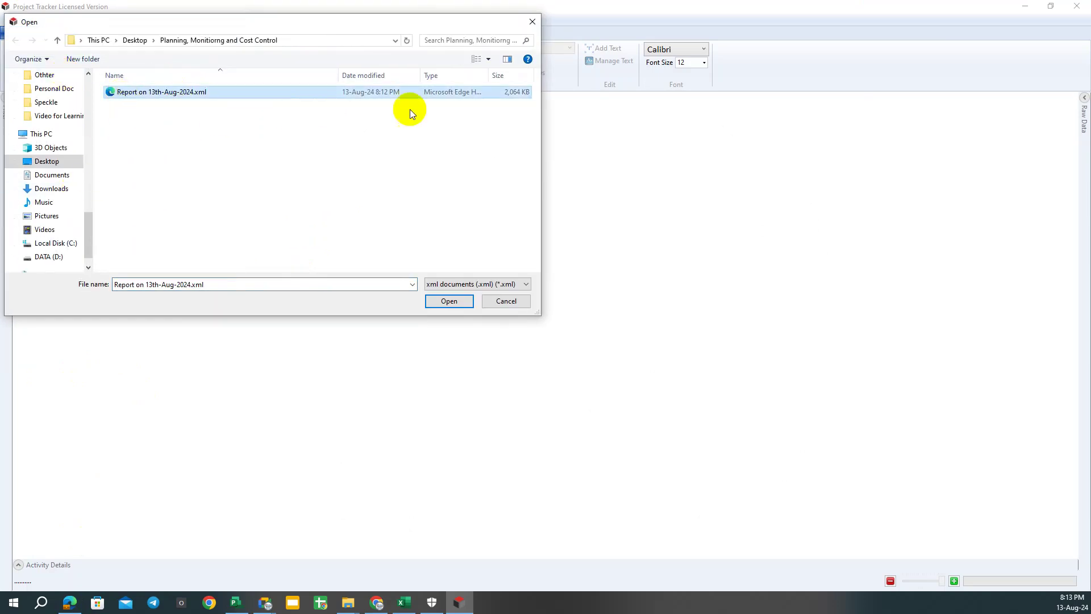
{"action": "mouse_move", "coordinate": [196, 99]}
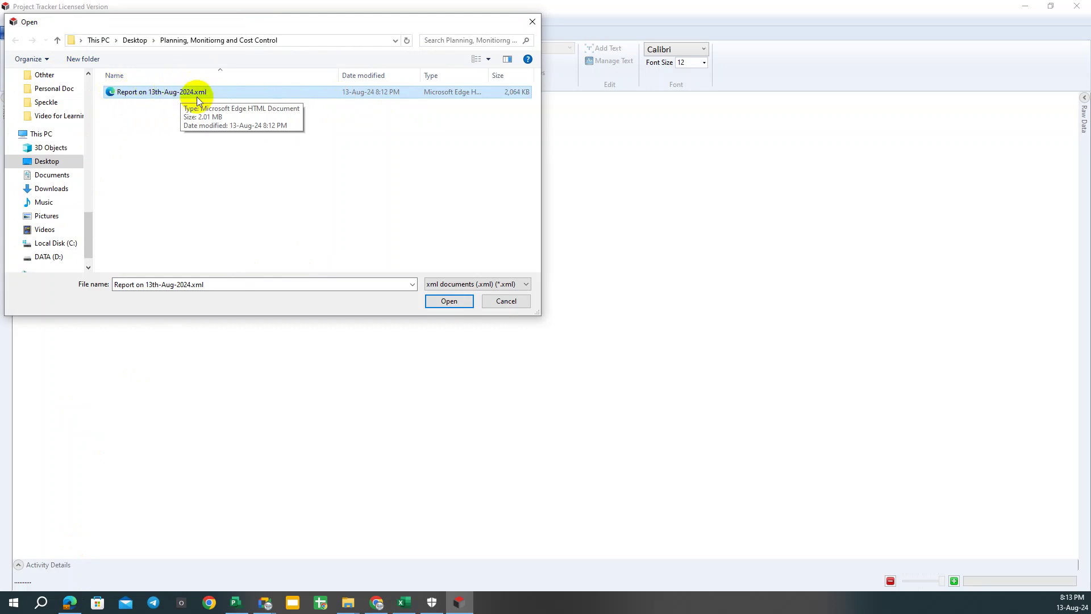
{"action": "left_click", "coordinate": [435, 304]}
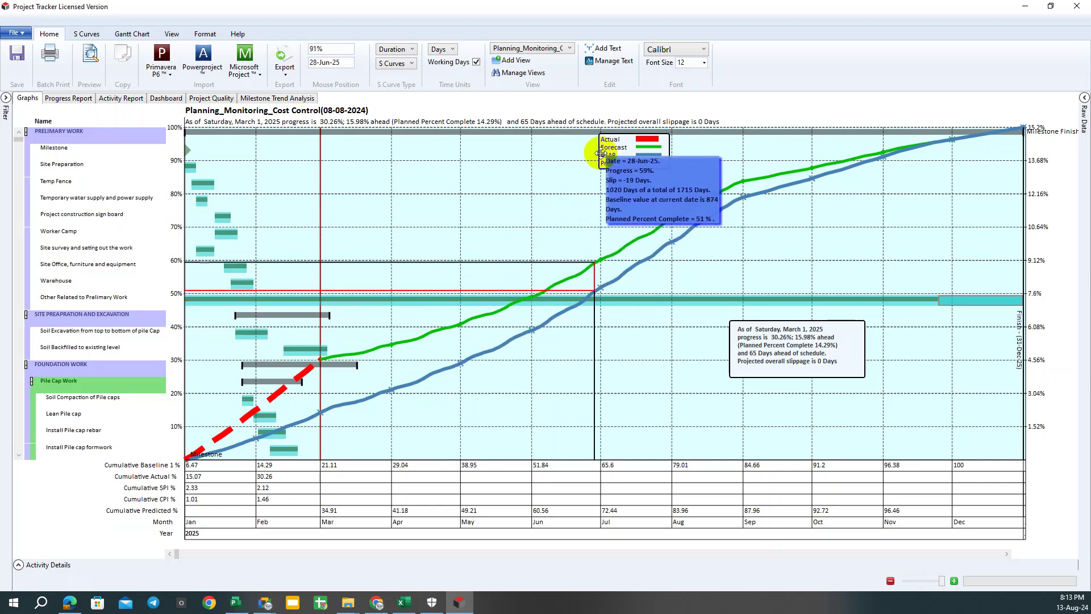
Move the S-curve legend box into the upper middle of the chart's plot area.
{"action": "left_click_drag", "start_coordinate": [610, 152], "coordinate": [577, 203]}
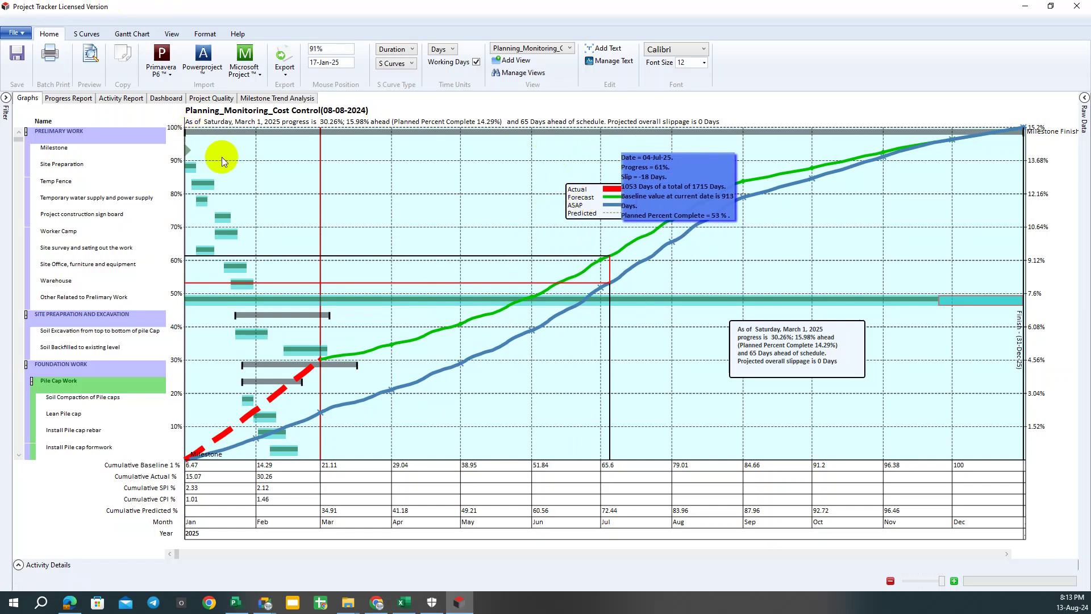
{"action": "left_click", "coordinate": [337, 49]}
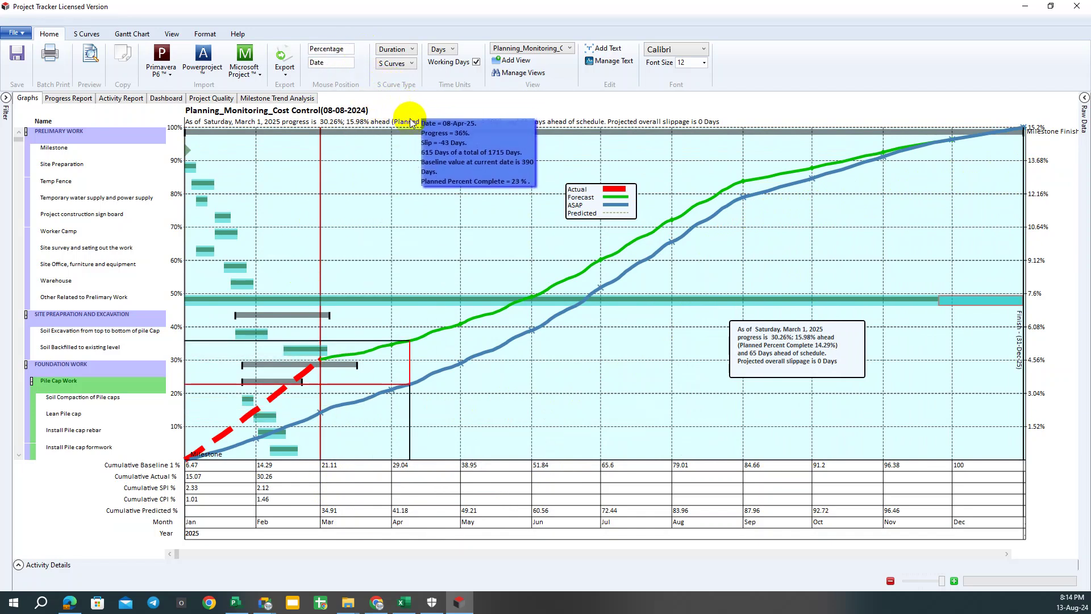
{"action": "left_click", "coordinate": [403, 51]}
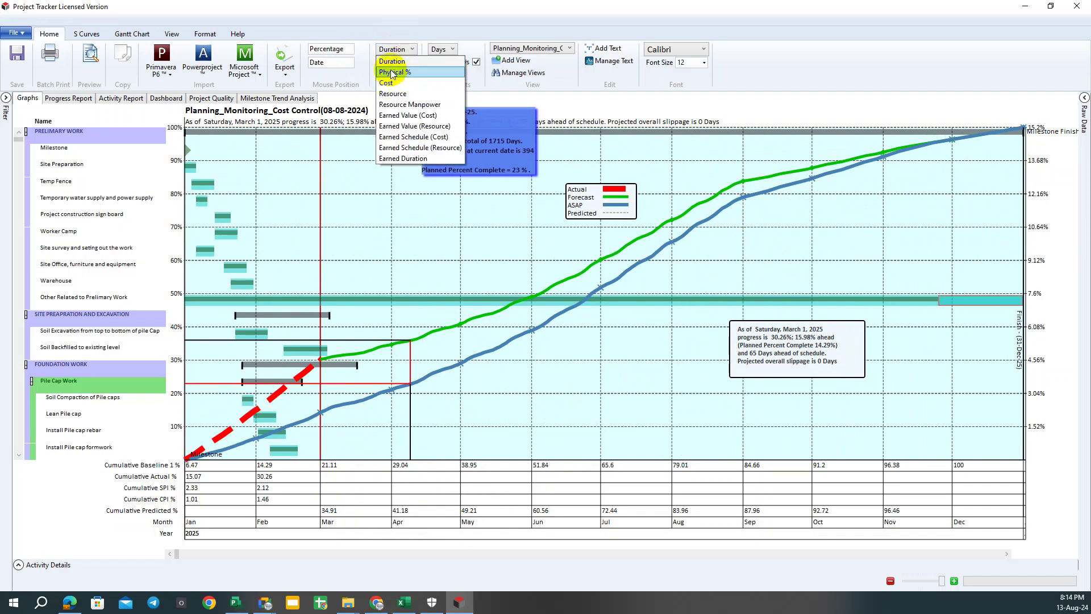
Switch the S-curve measure to Resource, which shows 0% progress and no curves.
{"action": "left_click", "coordinate": [393, 61]}
{"action": "left_click", "coordinate": [395, 50]}
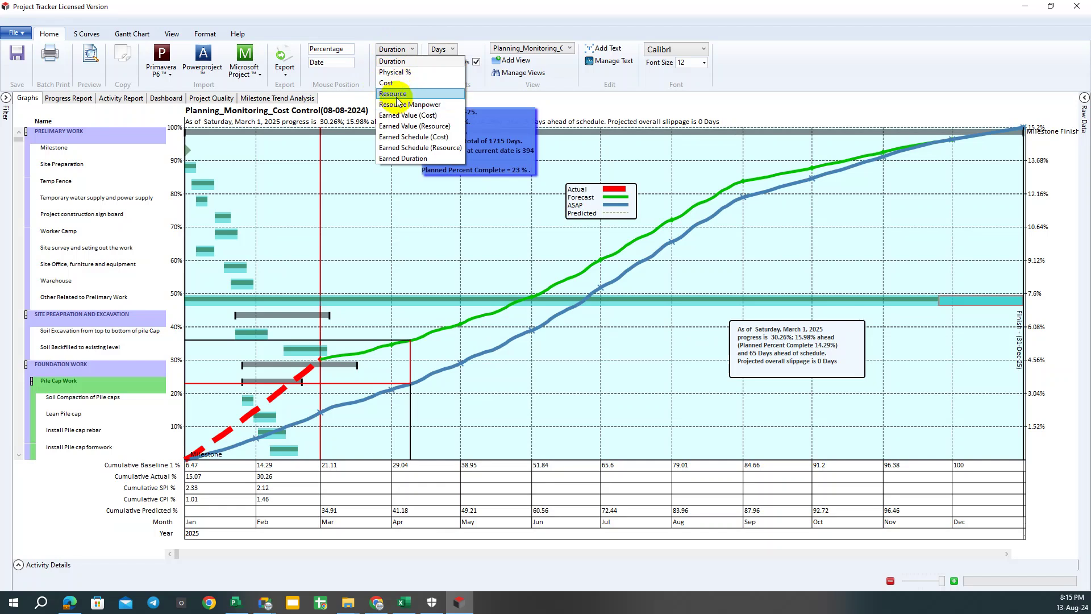
{"action": "left_click", "coordinate": [396, 95]}
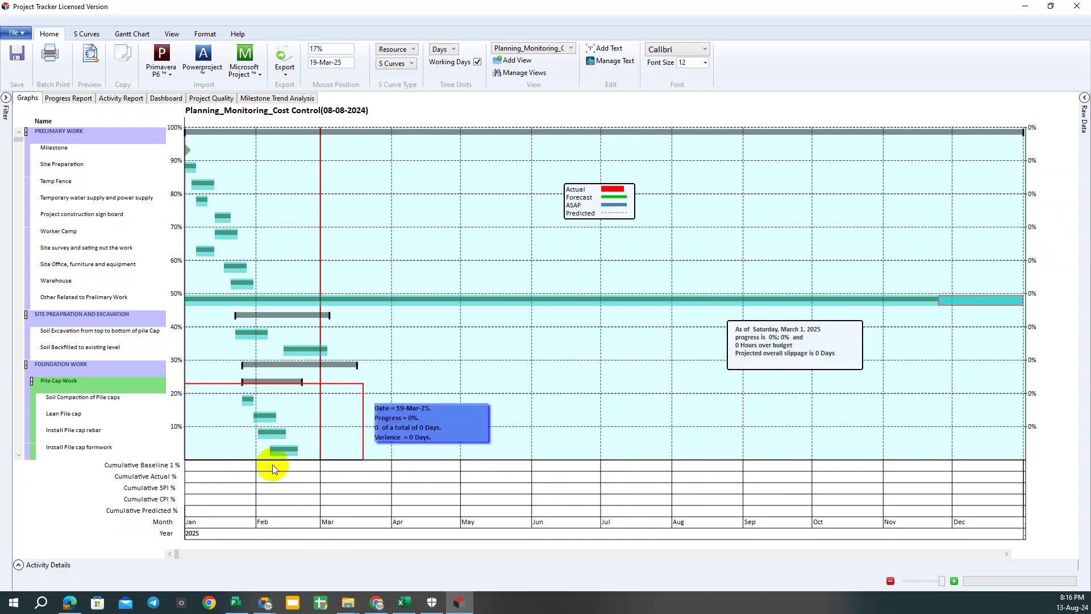
Switch the S-curve measure to Earned Value (Cost).
{"action": "left_click", "coordinate": [398, 63]}
{"action": "left_click", "coordinate": [397, 48]}
{"action": "left_click", "coordinate": [396, 49]}
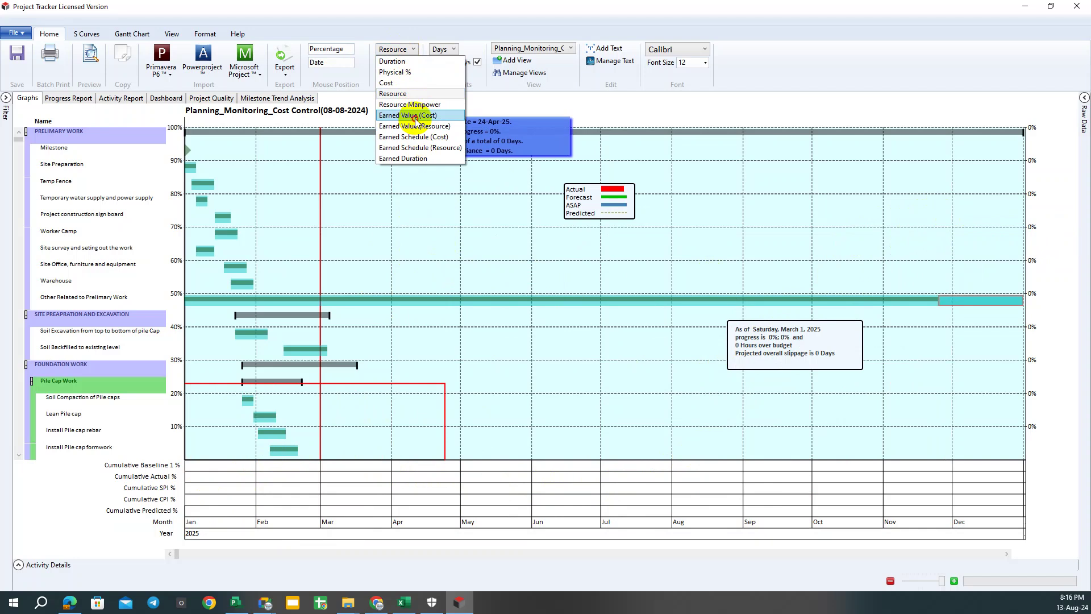
{"action": "left_click", "coordinate": [415, 116]}
{"action": "left_click", "coordinate": [417, 137]}
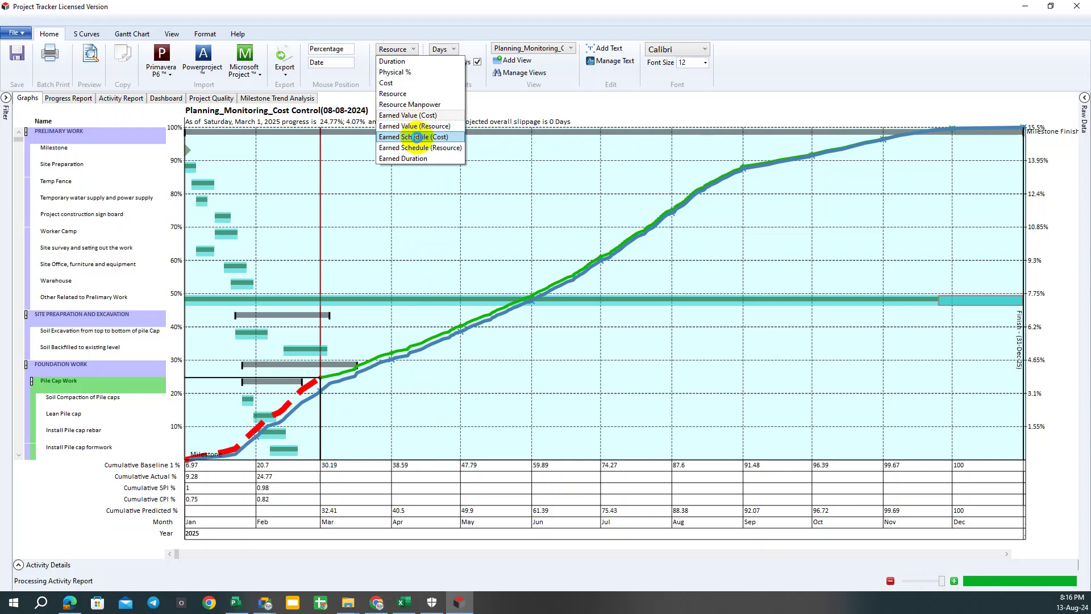
{"action": "left_click", "coordinate": [396, 63]}
View the Earned Duration S-curve, then return to Duration showing 30.26% progress.
{"action": "left_click", "coordinate": [397, 57]}
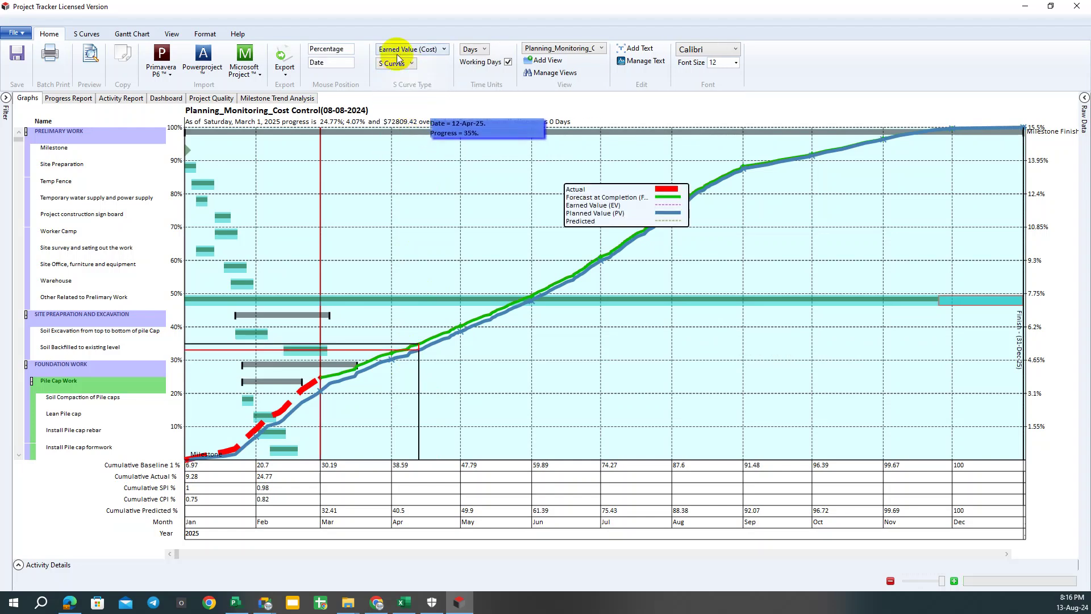
{"action": "left_click", "coordinate": [398, 50]}
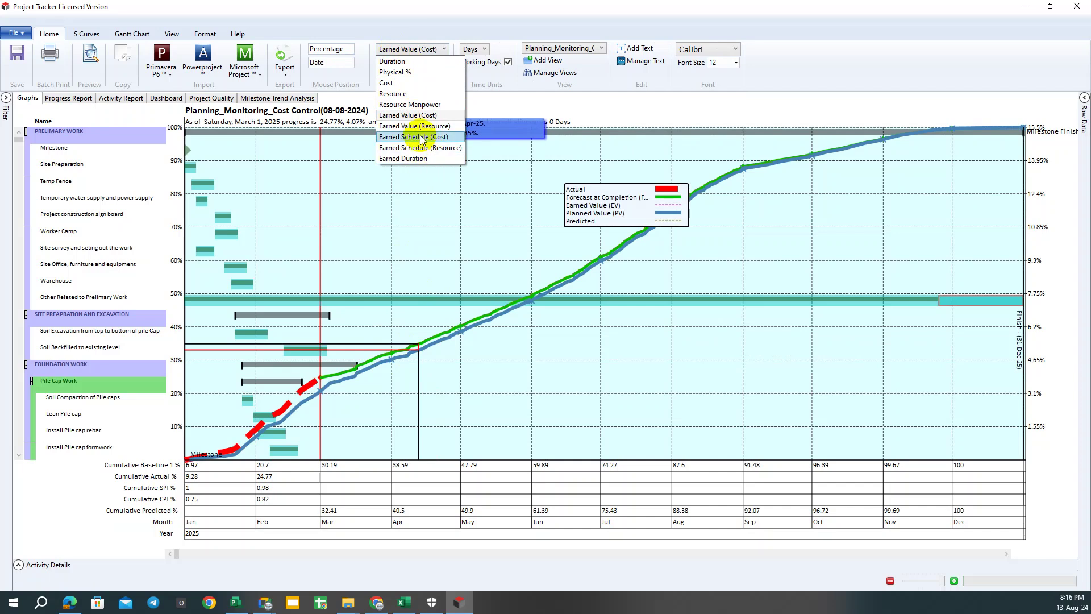
{"action": "left_click", "coordinate": [413, 157]}
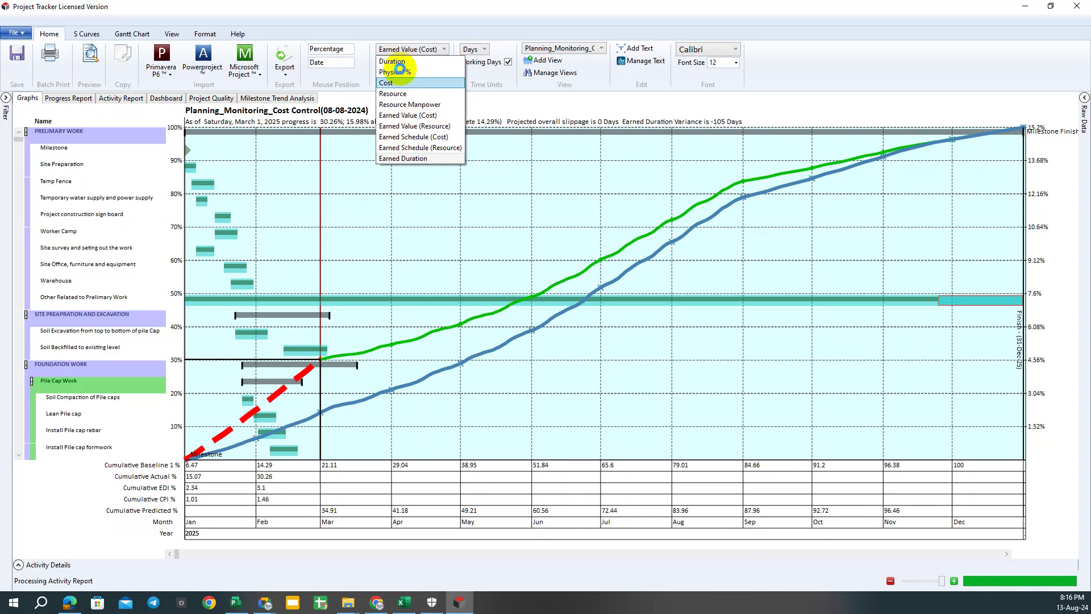
{"action": "left_click", "coordinate": [399, 52]}
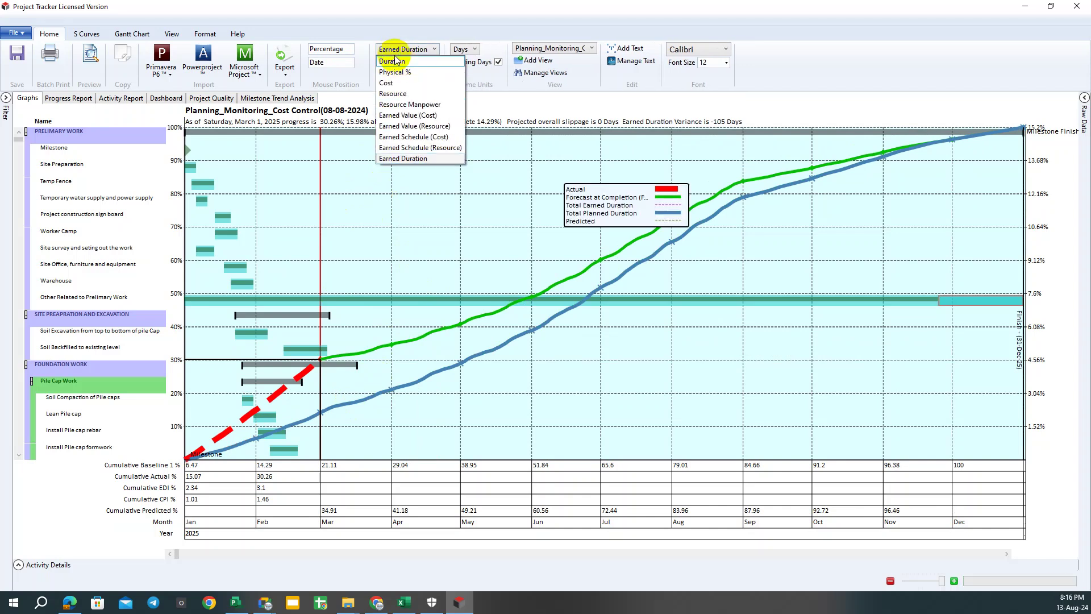
{"action": "left_click", "coordinate": [393, 61]}
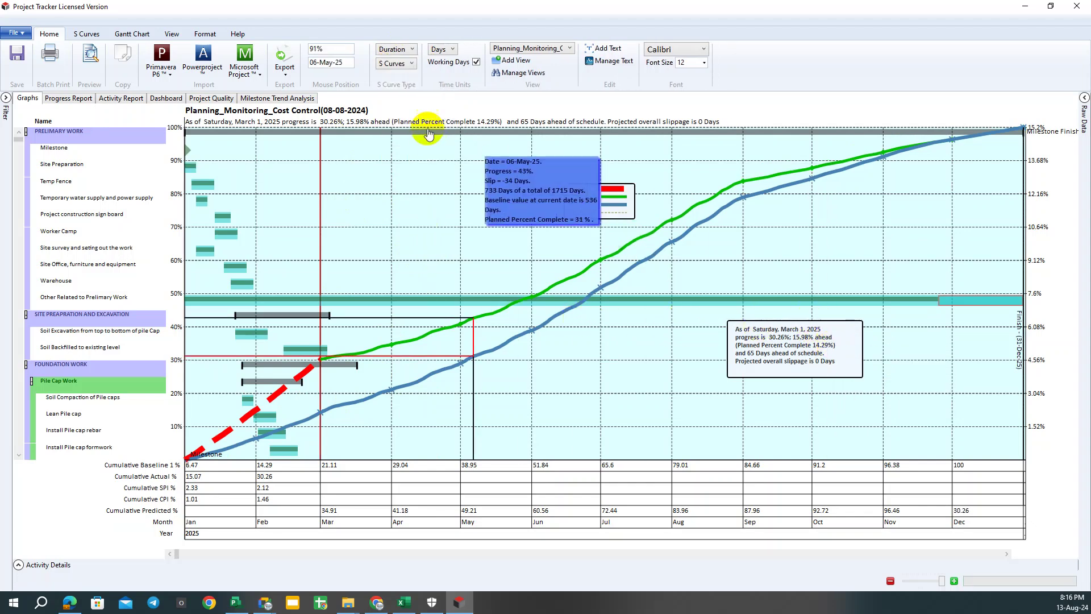
{"action": "left_click", "coordinate": [392, 63]}
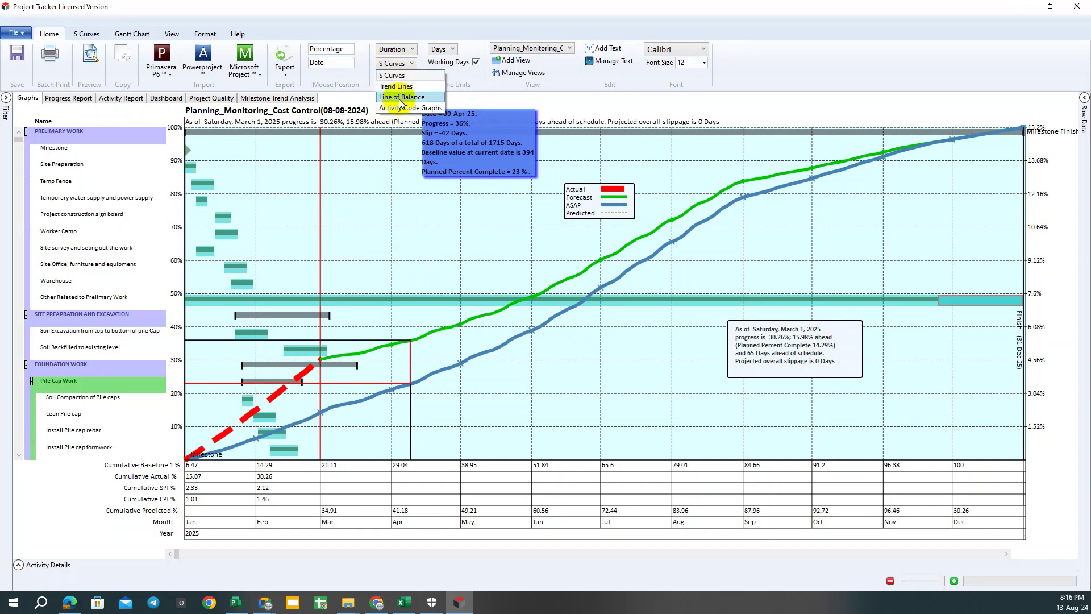
Show the SPI/CPI Trend Lines chart, reposition its legend, then switch to Line of Balance.
{"action": "left_click", "coordinate": [394, 75]}
{"action": "left_click", "coordinate": [396, 64]}
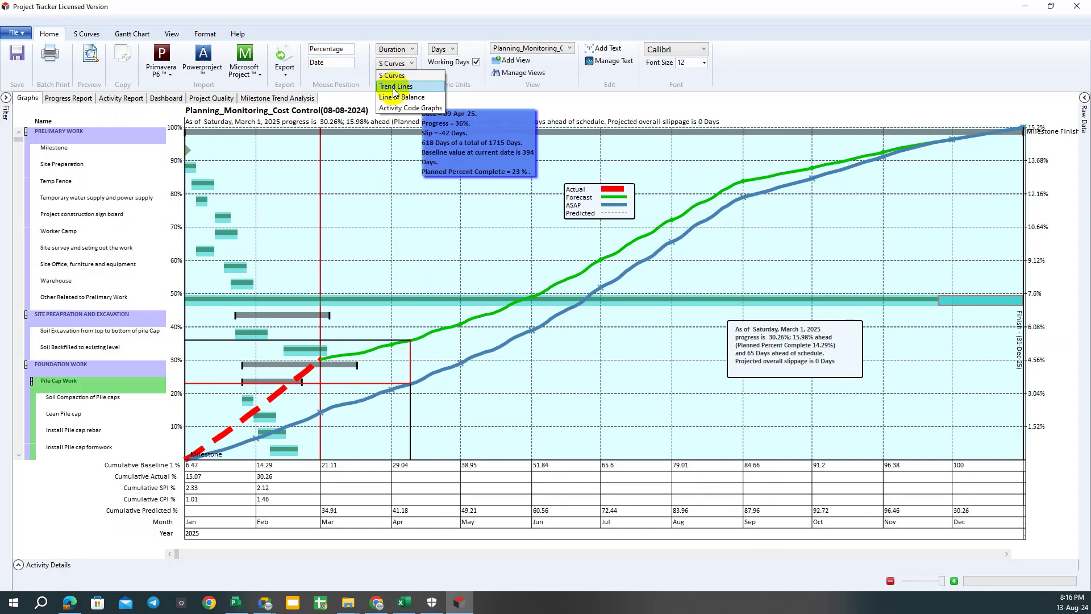
{"action": "left_click", "coordinate": [395, 87]}
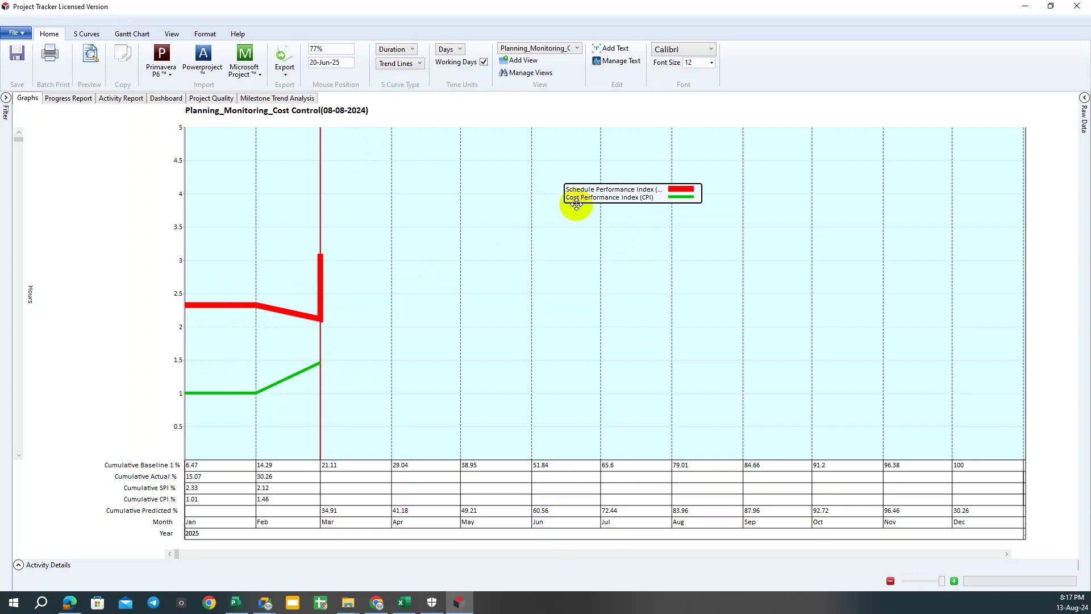
{"action": "left_click_drag", "start_coordinate": [609, 190], "coordinate": [594, 202]}
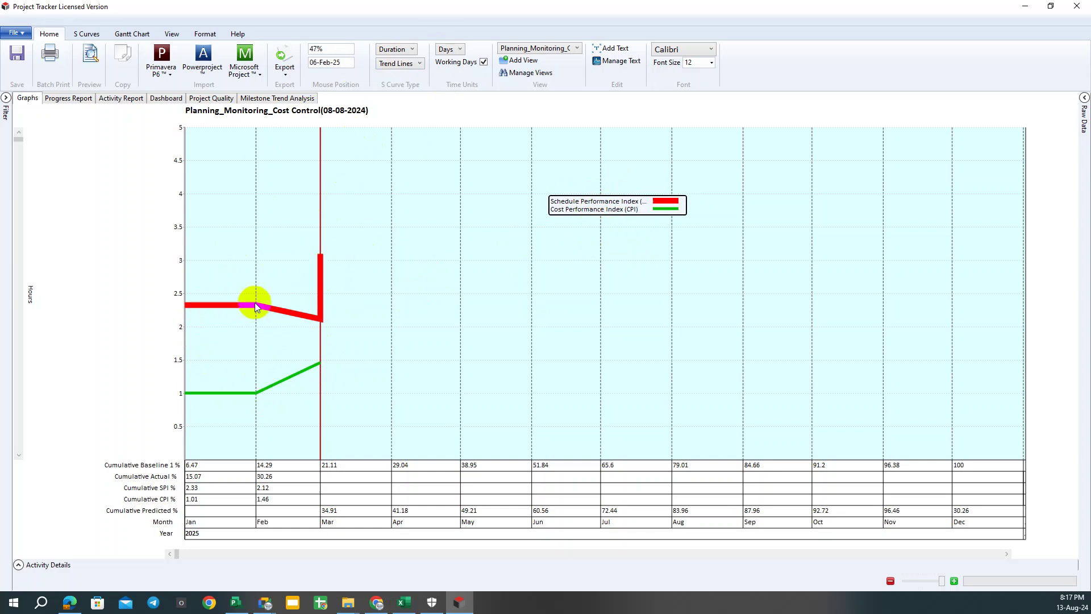
{"action": "left_click", "coordinate": [398, 63]}
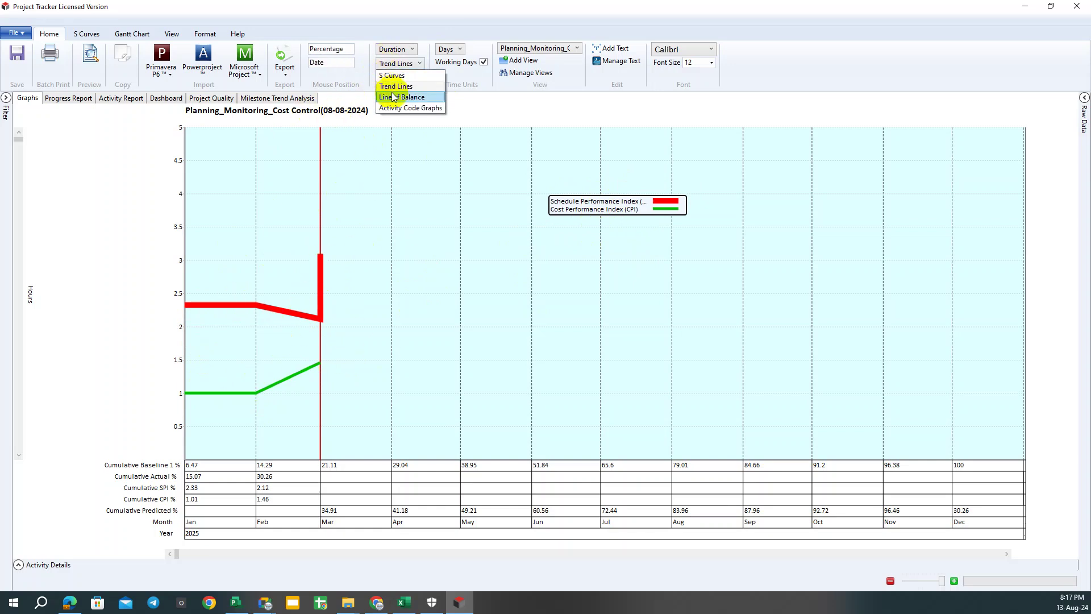
{"action": "left_click", "coordinate": [392, 96]}
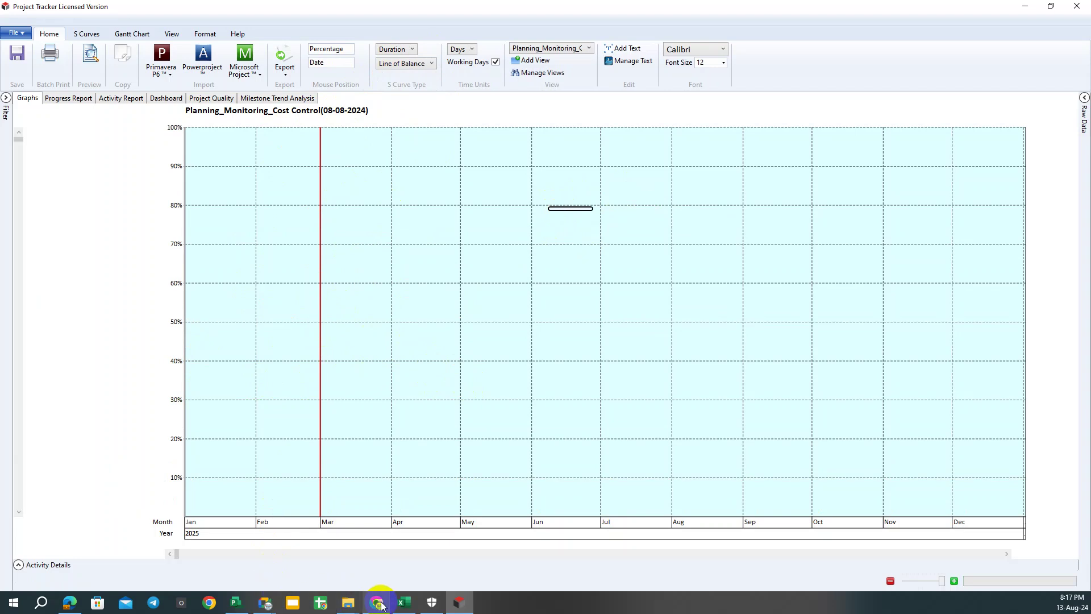
{"action": "mouse_move", "coordinate": [348, 602]}
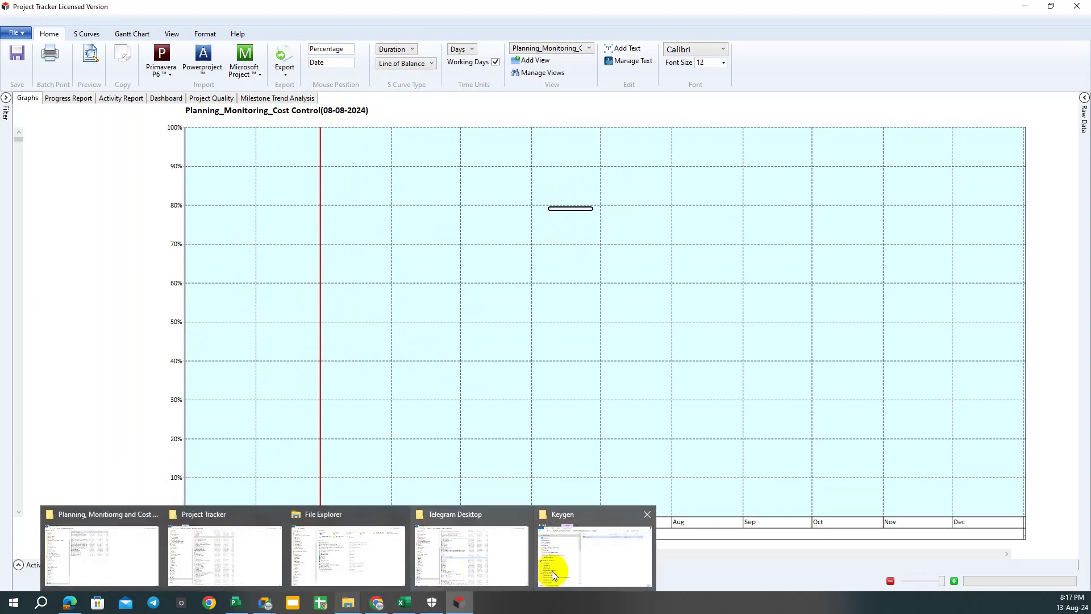
{"action": "left_click", "coordinate": [604, 558]}
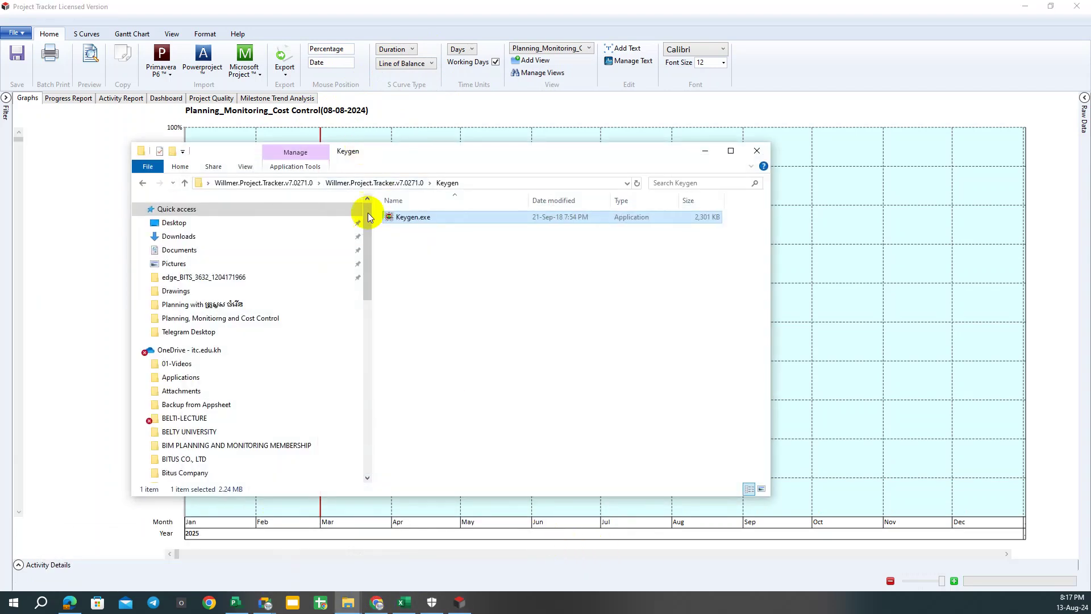
{"action": "left_click", "coordinate": [145, 183]}
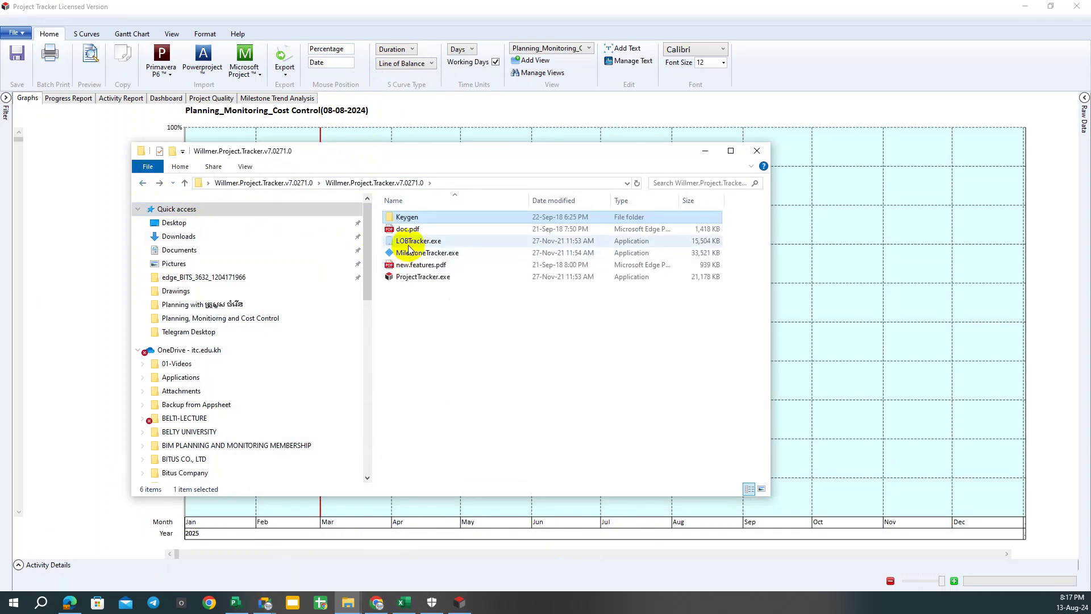
{"action": "left_click", "coordinate": [409, 241]}
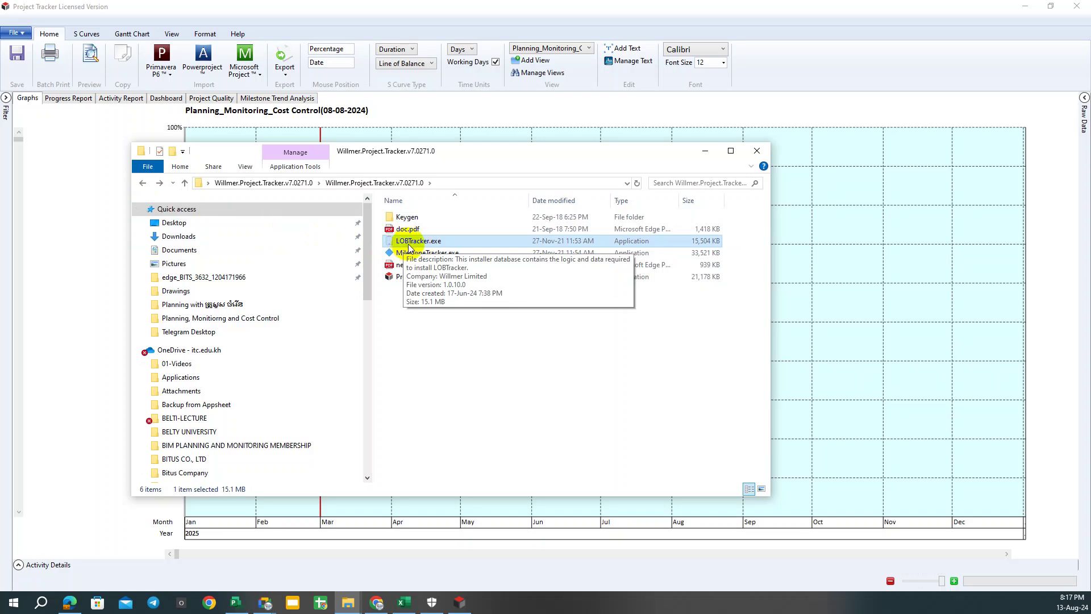
{"action": "left_click", "coordinate": [429, 313]}
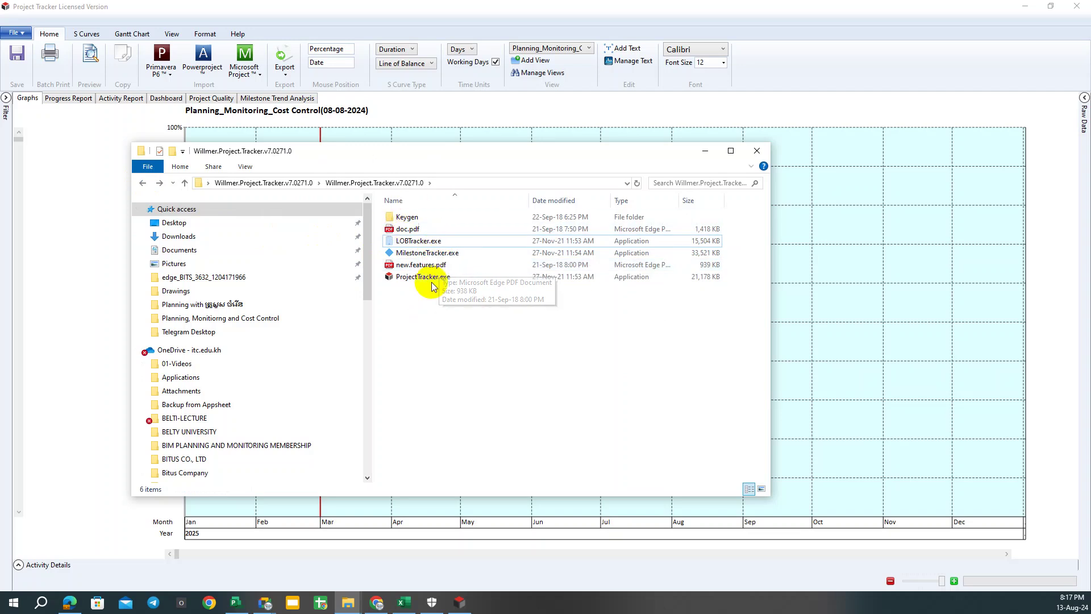
{"action": "left_click", "coordinate": [416, 252]}
{"action": "left_click", "coordinate": [407, 243]}
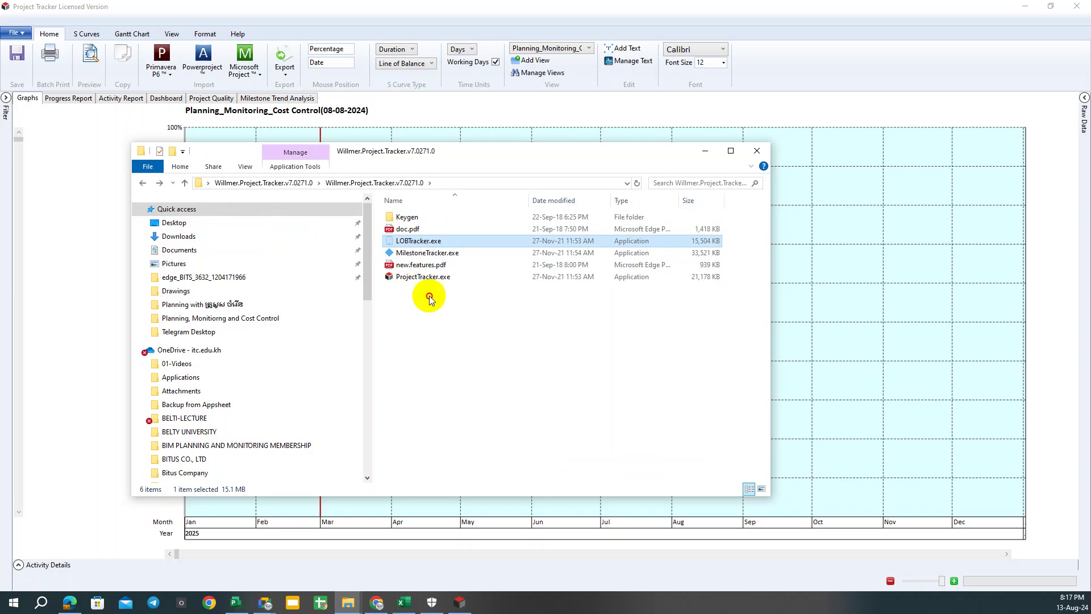
{"action": "left_click", "coordinate": [705, 151]}
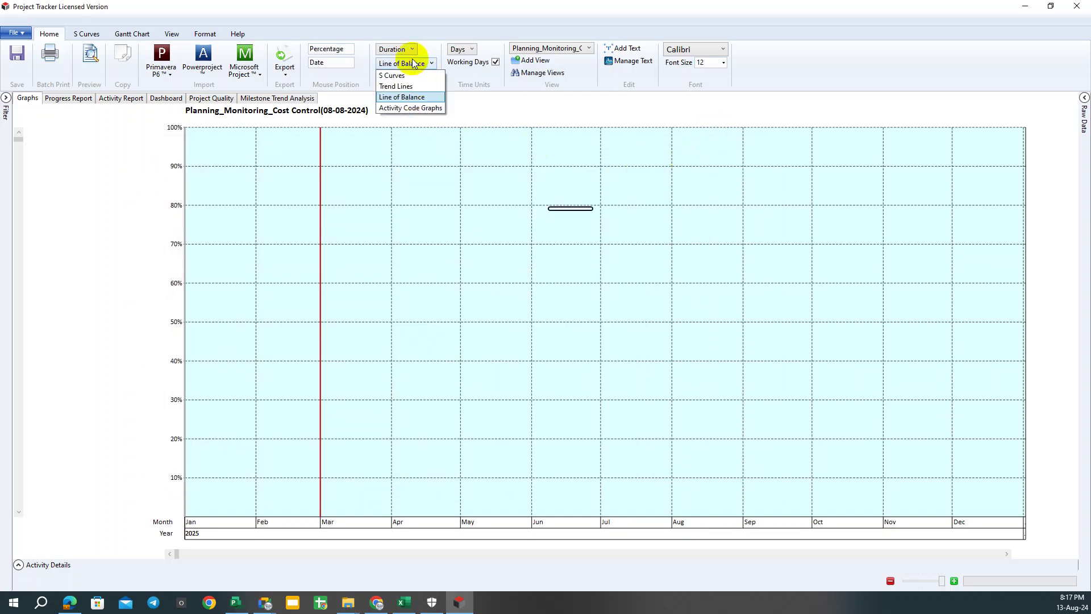
Switch the S Curve Type to Activity Code Graphs.
{"action": "left_click", "coordinate": [410, 108]}
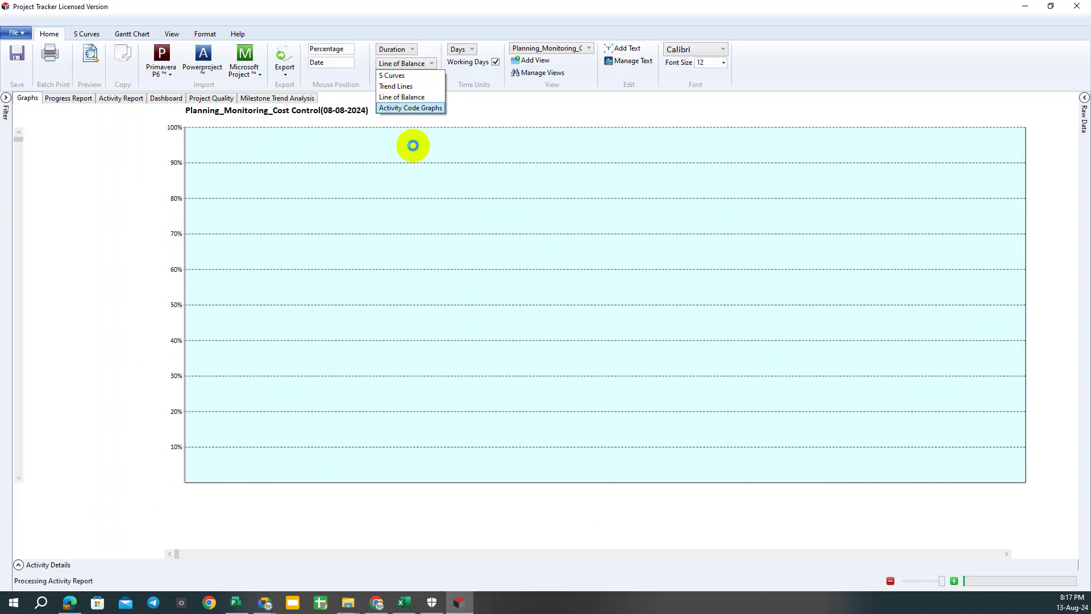
{"action": "left_click", "coordinate": [410, 108]}
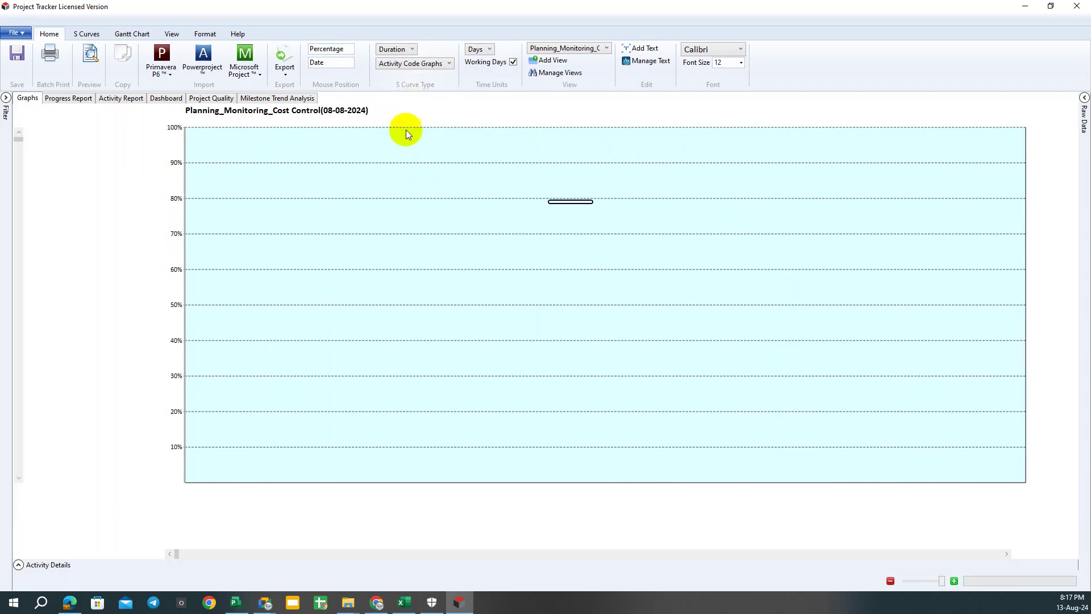
{"action": "left_click", "coordinate": [397, 67]}
{"action": "left_click", "coordinate": [399, 66]}
Look over the Filter panel's Codes tab and set the chart back to S Curves.
{"action": "left_click", "coordinate": [7, 99]}
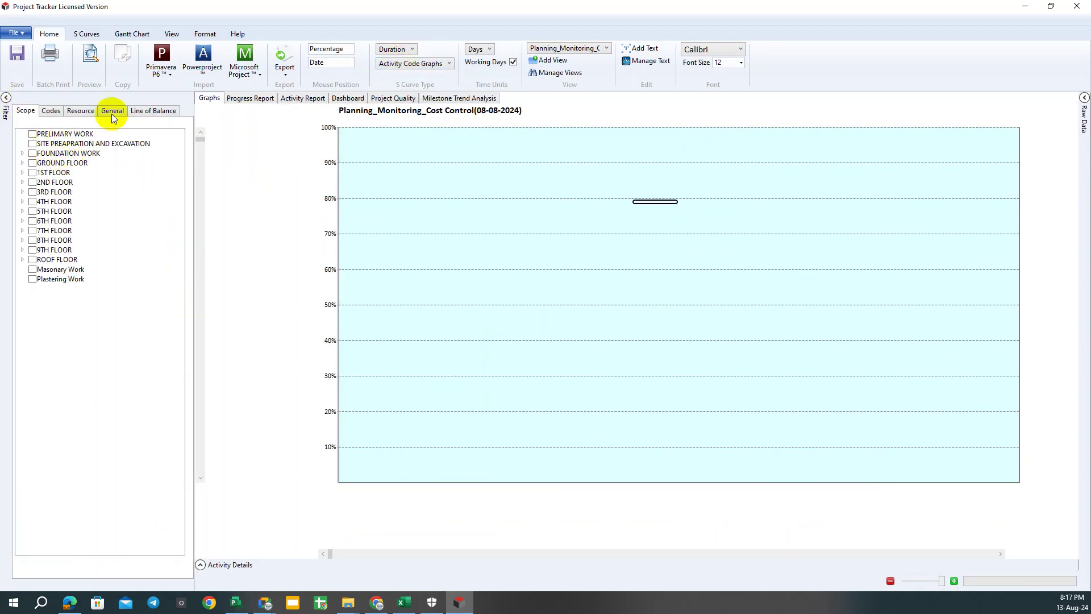
{"action": "left_click", "coordinate": [62, 110]}
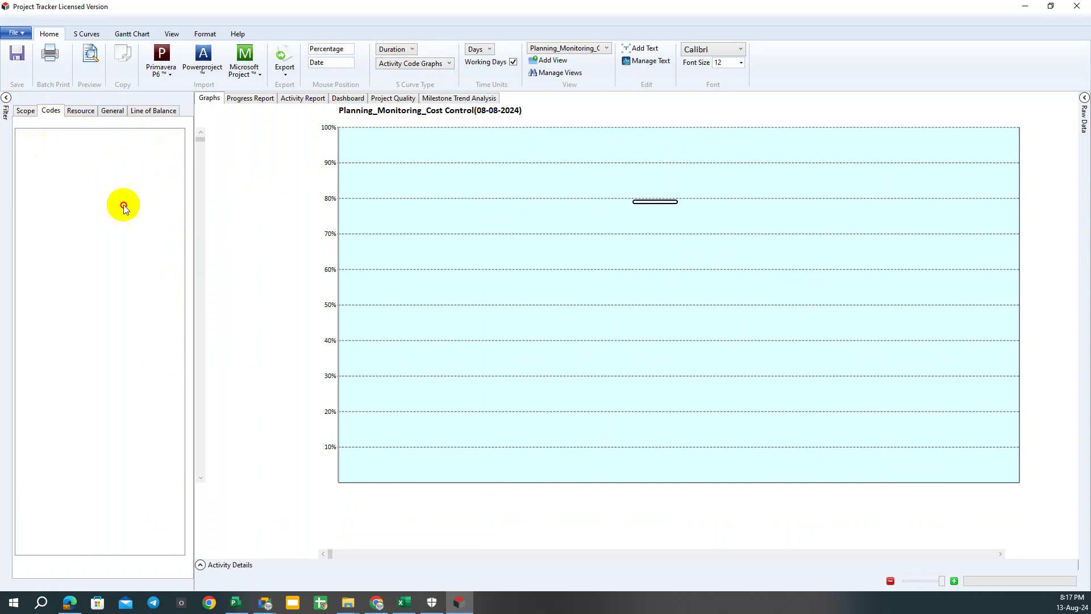
{"action": "left_click", "coordinate": [404, 64]}
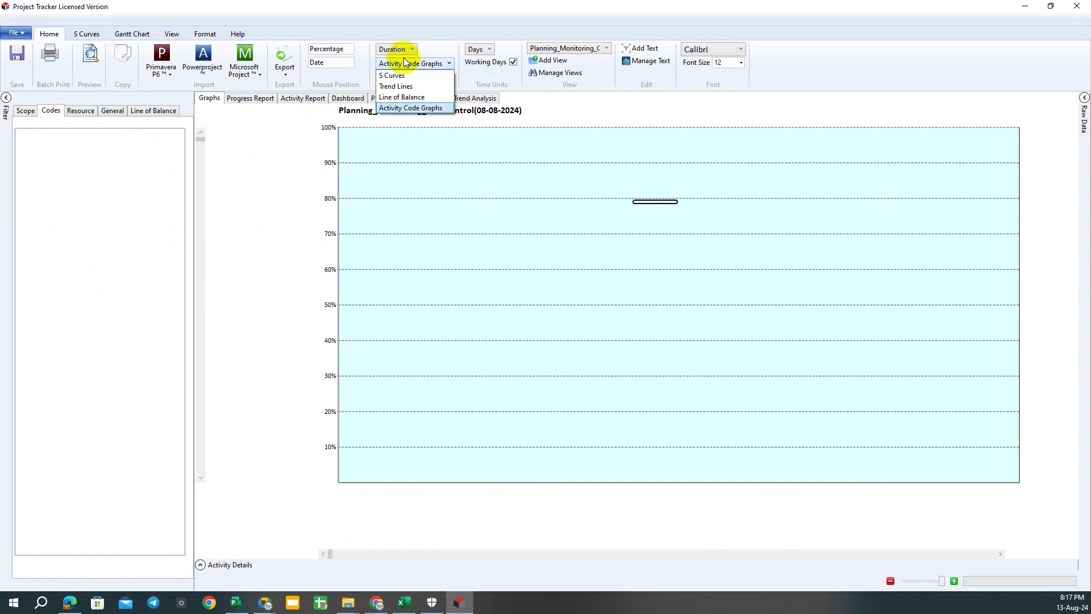
{"action": "left_click", "coordinate": [400, 76]}
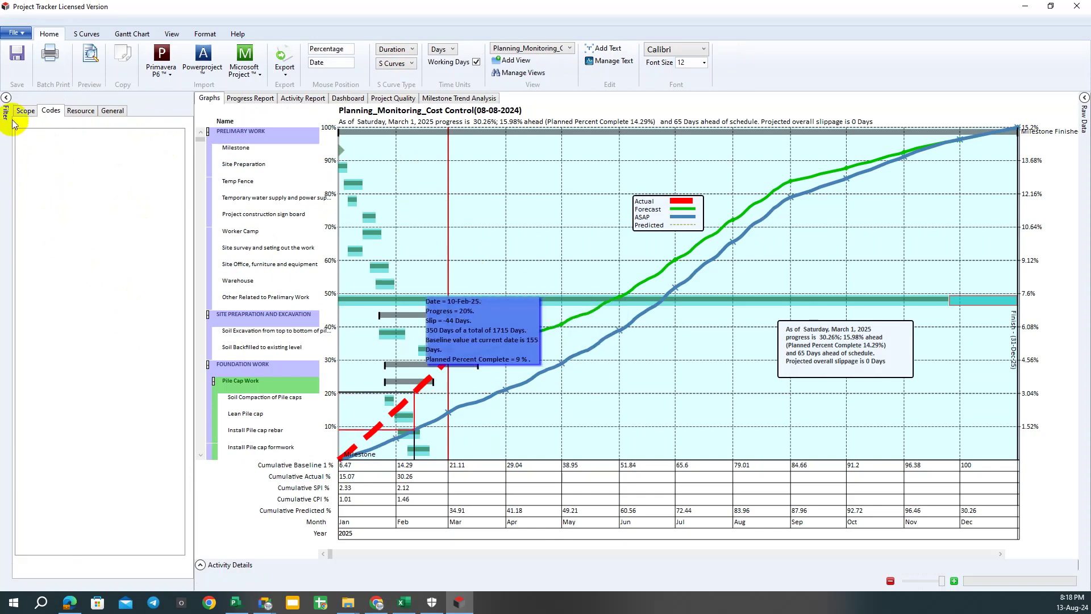
Glance at Progress Report, return to Graphs, and show the Scope filter list of floors.
{"action": "left_click", "coordinate": [6, 98]}
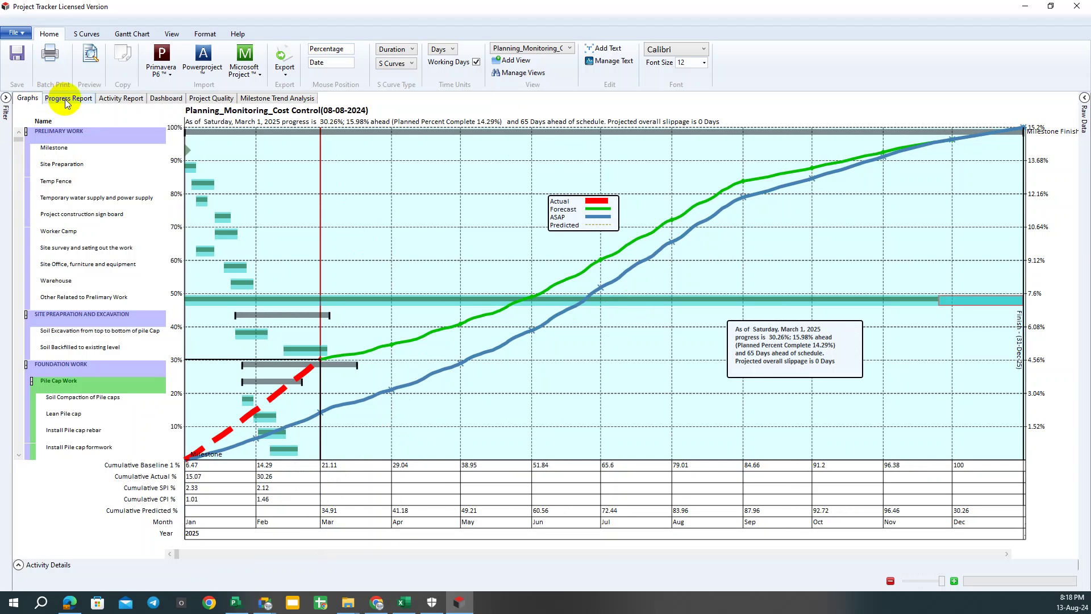
{"action": "left_click", "coordinate": [65, 99]}
{"action": "left_click", "coordinate": [23, 98]}
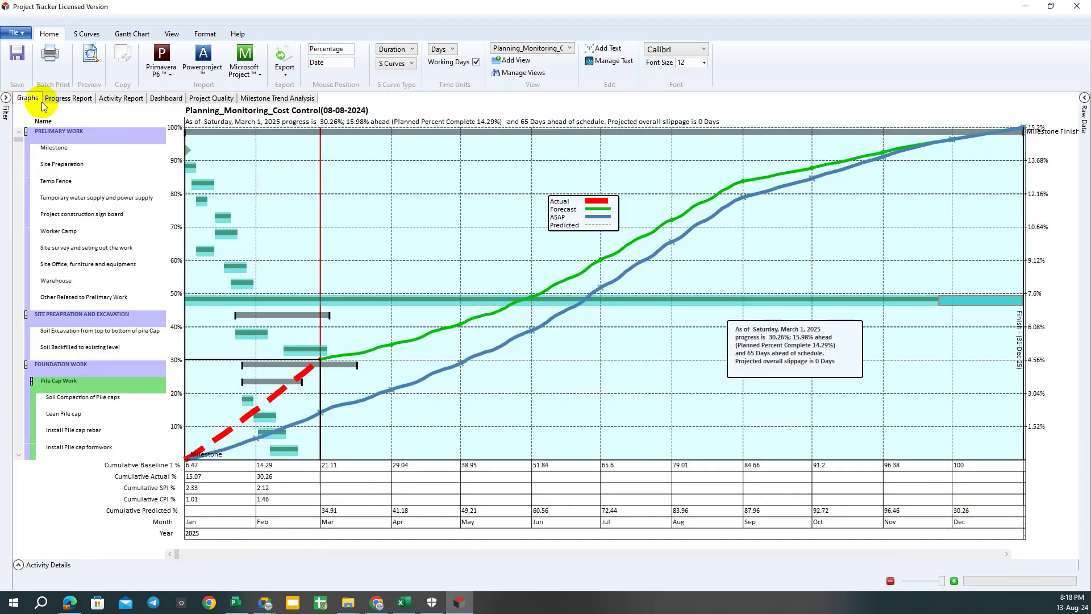
{"action": "left_click", "coordinate": [5, 120]}
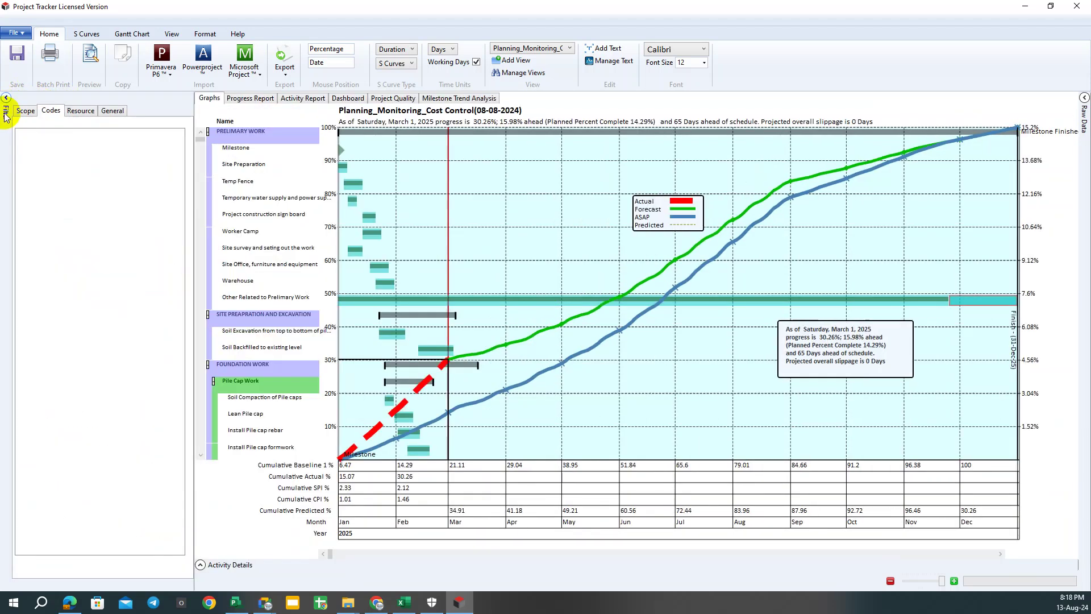
{"action": "left_click", "coordinate": [26, 110]}
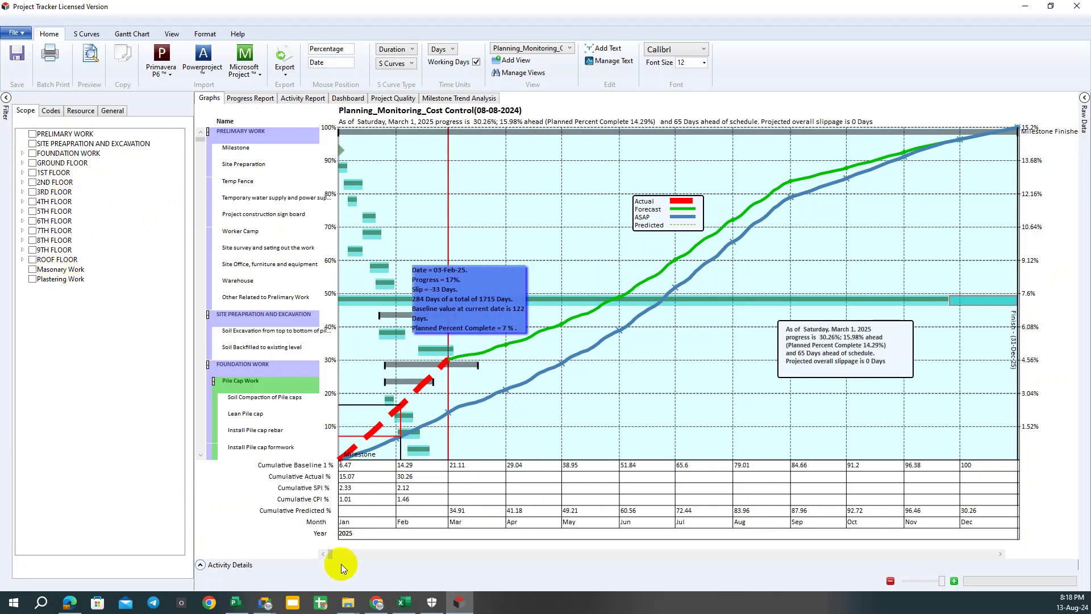
In Microsoft Project, collapse Preliminary Work and try different outline levels on the table.
{"action": "left_click", "coordinate": [237, 607]}
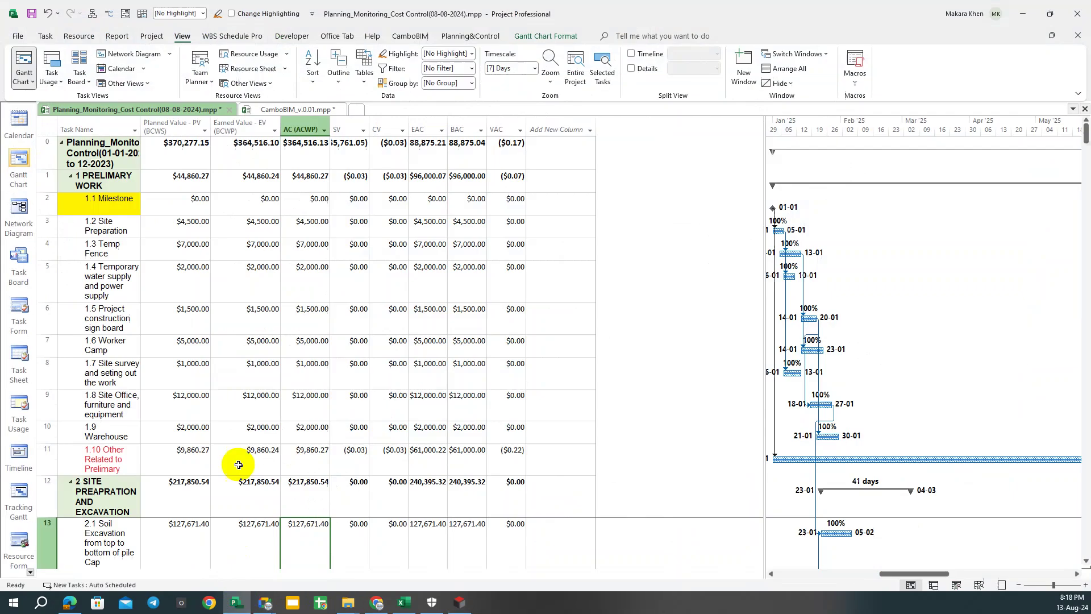
{"action": "left_click", "coordinate": [70, 176]}
{"action": "left_click", "coordinate": [339, 78]}
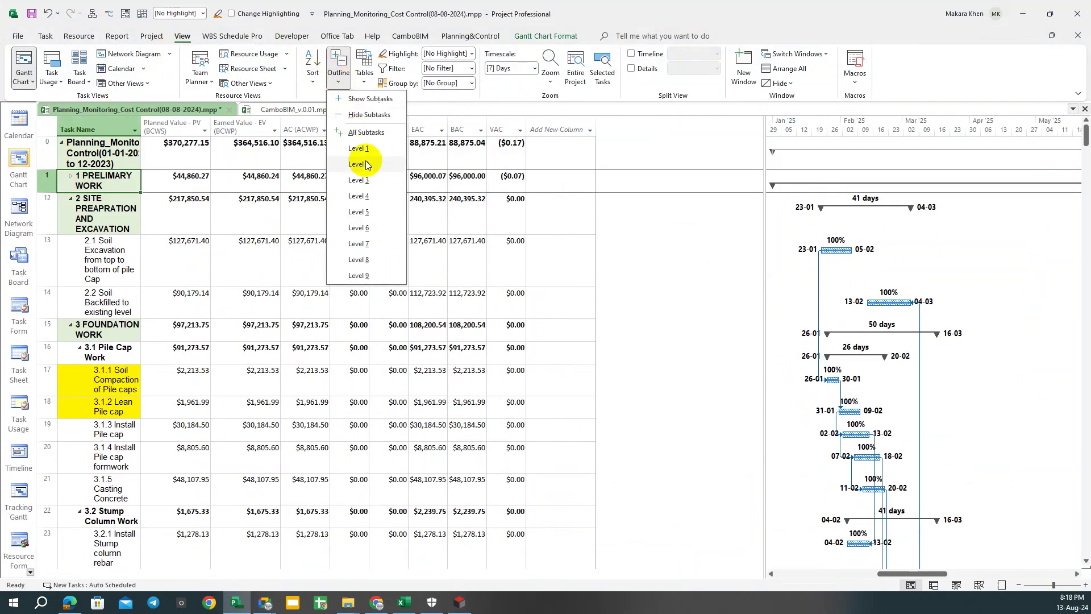
{"action": "left_click", "coordinate": [359, 161]}
{"action": "left_click", "coordinate": [339, 73]}
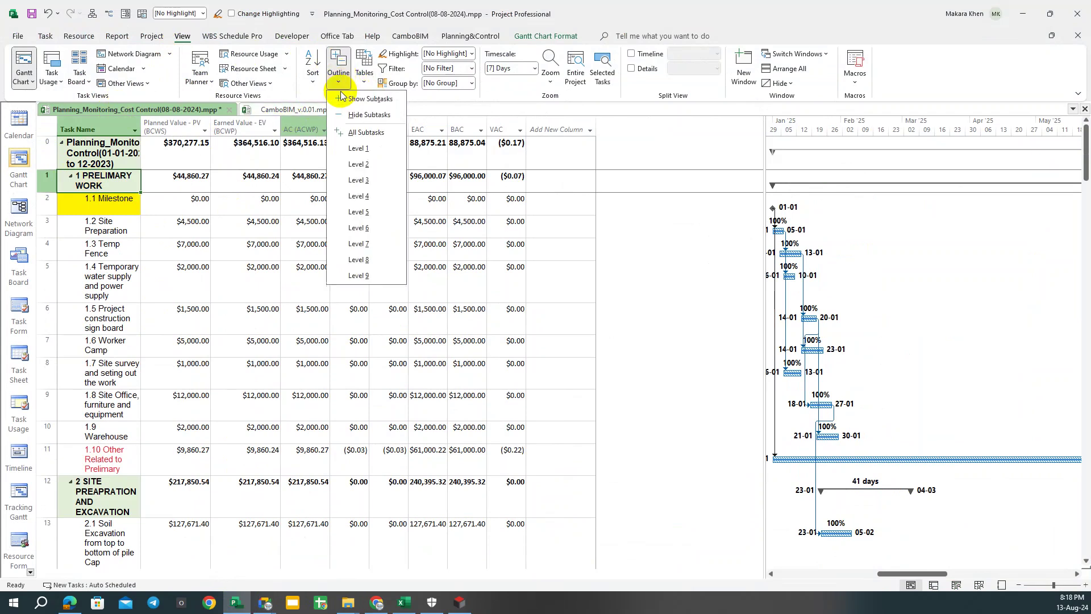
{"action": "left_click", "coordinate": [364, 166]}
Show only Outline Level 1, widen the Task Name column, and minimize Project.
{"action": "left_click", "coordinate": [339, 73]}
{"action": "left_click", "coordinate": [359, 151]}
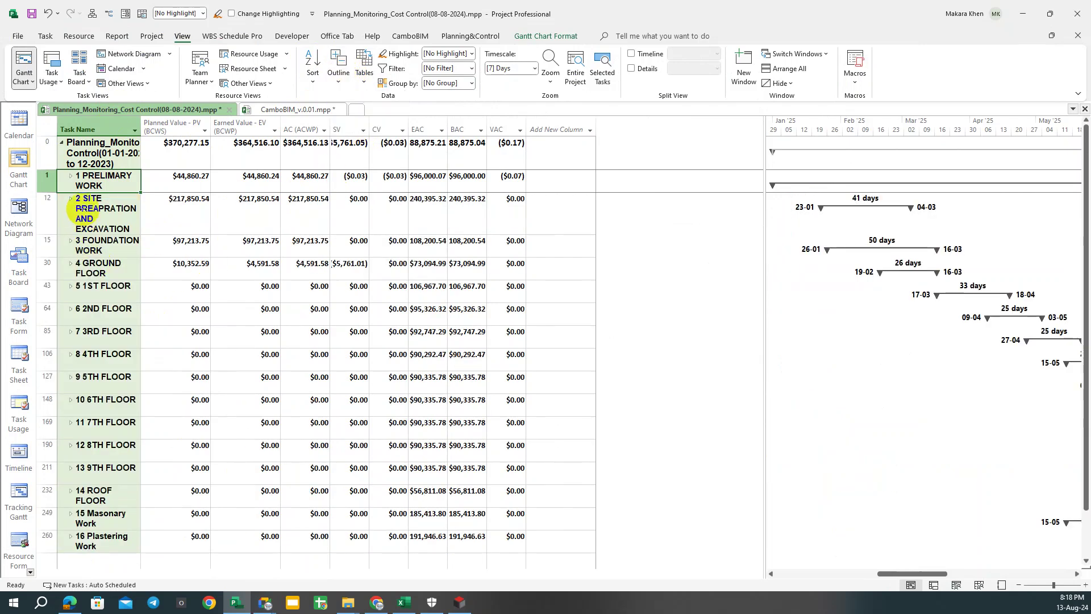
{"action": "left_click_drag", "start_coordinate": [141, 129], "coordinate": [336, 135]}
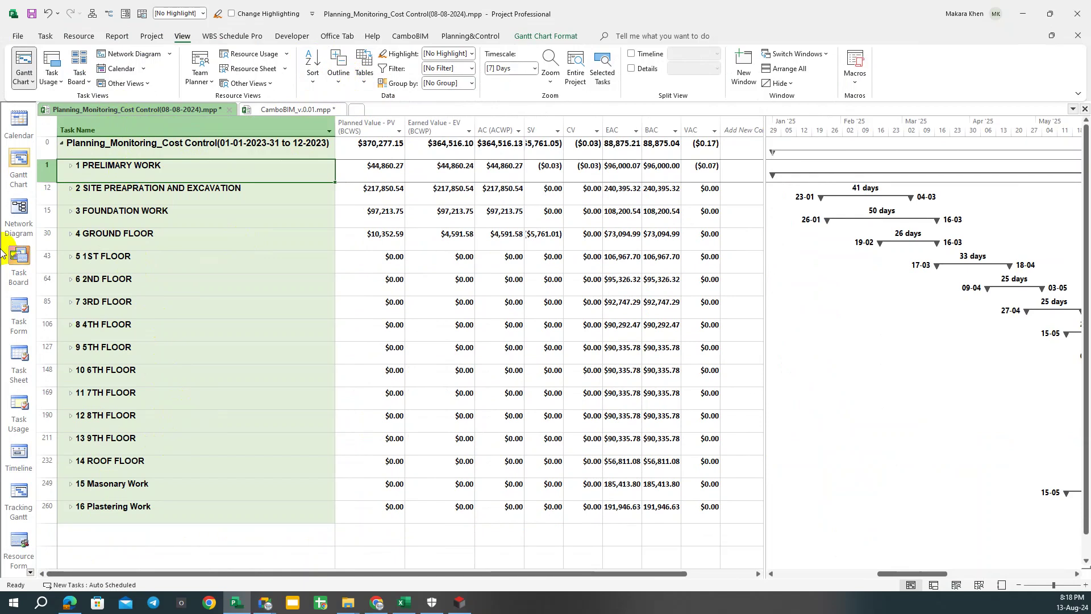
{"action": "left_click", "coordinate": [1034, 15]}
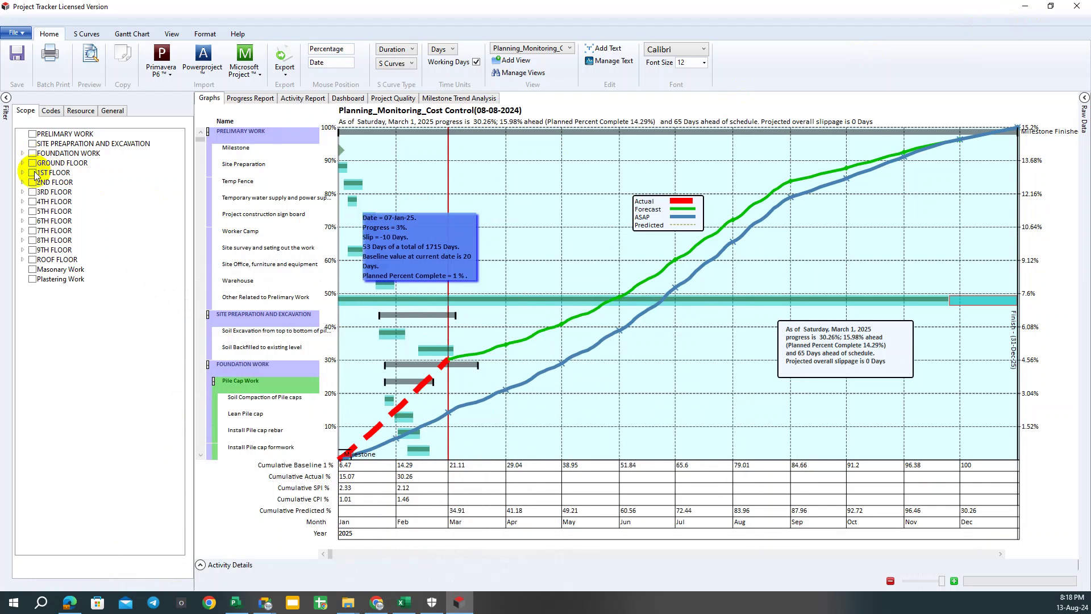
Filter the S-curves to 1ST FLOOR, then to GROUND FLOOR instead.
{"action": "left_click", "coordinate": [32, 172]}
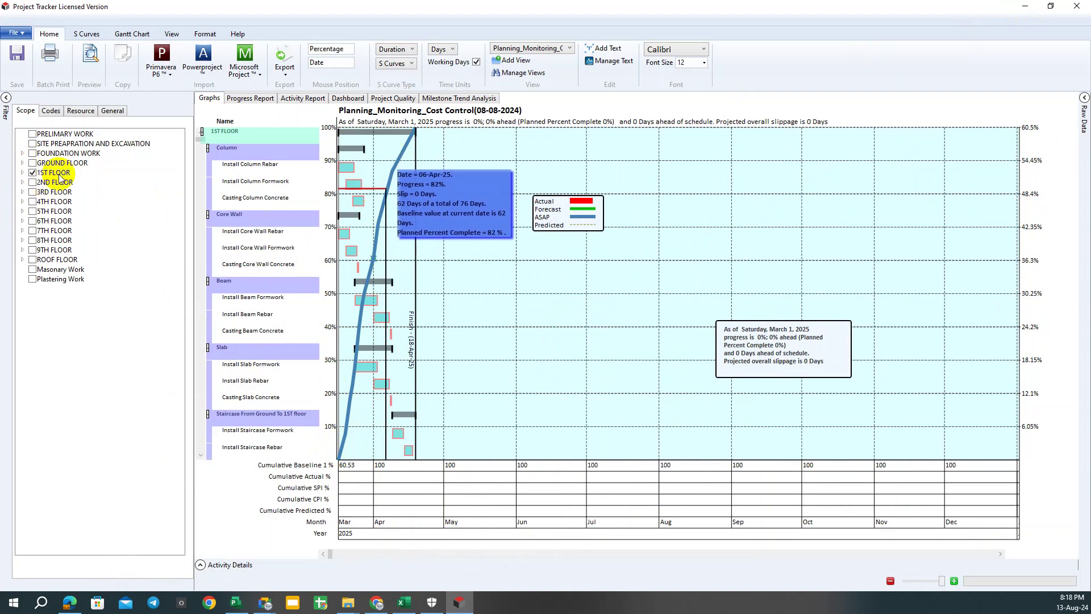
{"action": "left_click", "coordinate": [33, 162]}
{"action": "left_click", "coordinate": [32, 172]}
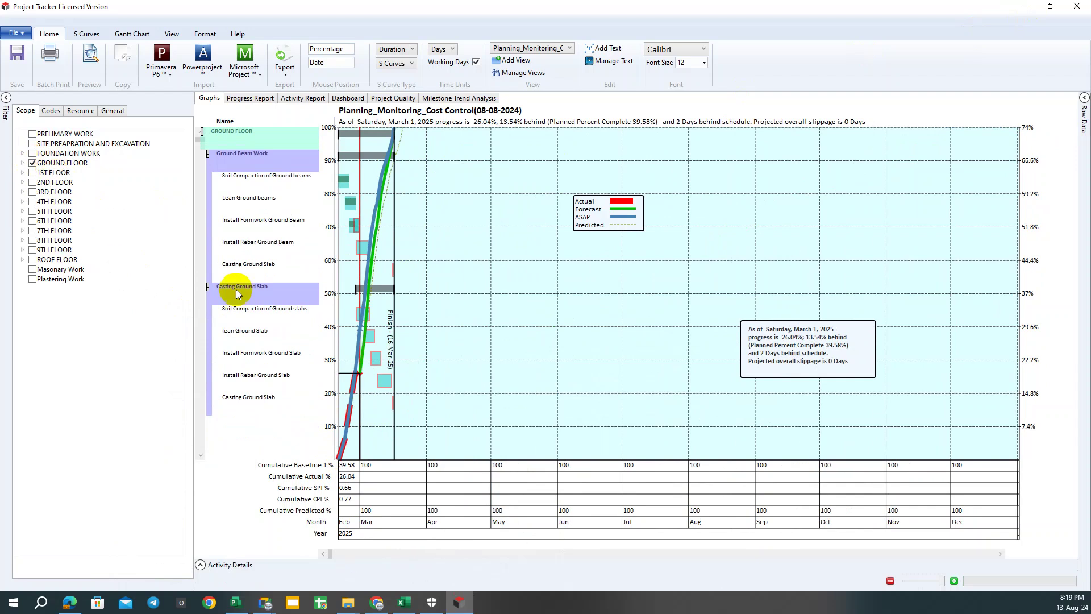
{"action": "mouse_move", "coordinate": [472, 370]}
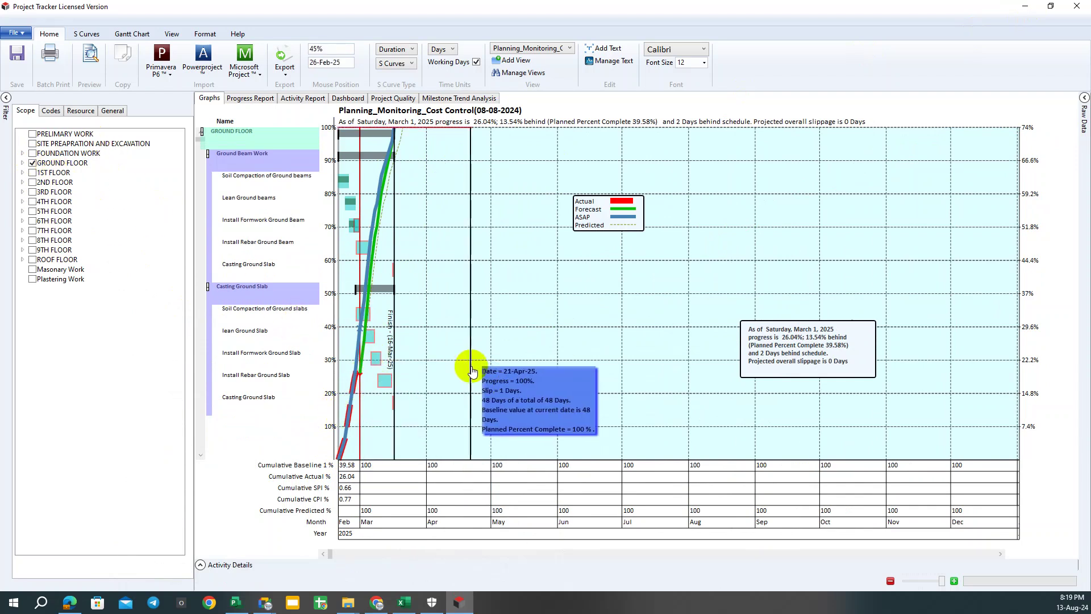
Inspect the Ground Floor S-curve page in Print Preview, zooming and scrolling, then close it.
{"action": "left_click", "coordinate": [104, 67]}
{"action": "left_click", "coordinate": [381, 303]}
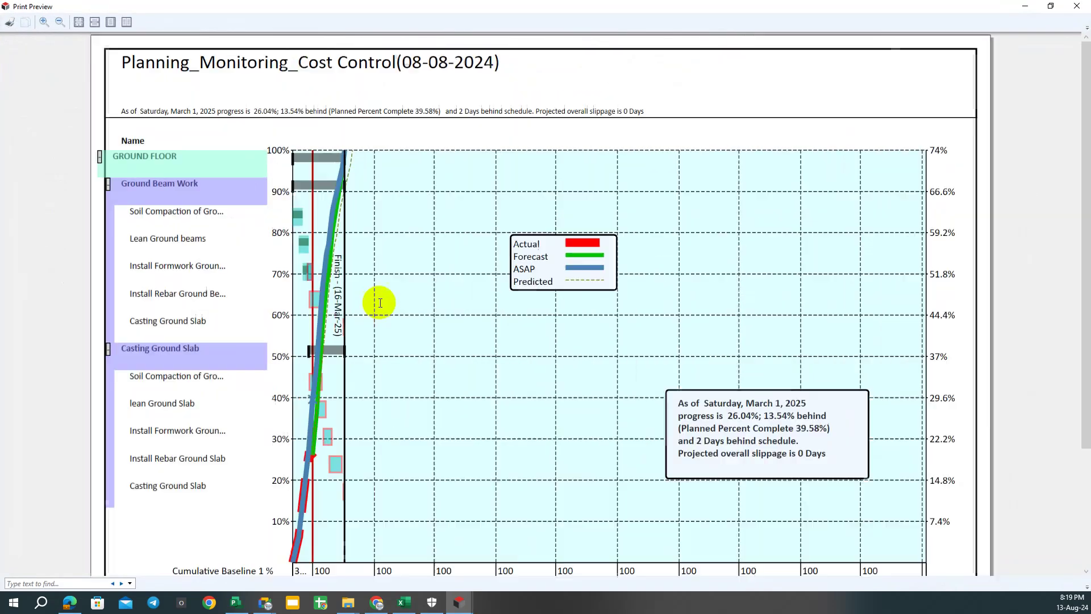
{"action": "left_click", "coordinate": [354, 170]}
{"action": "left_click", "coordinate": [357, 446]}
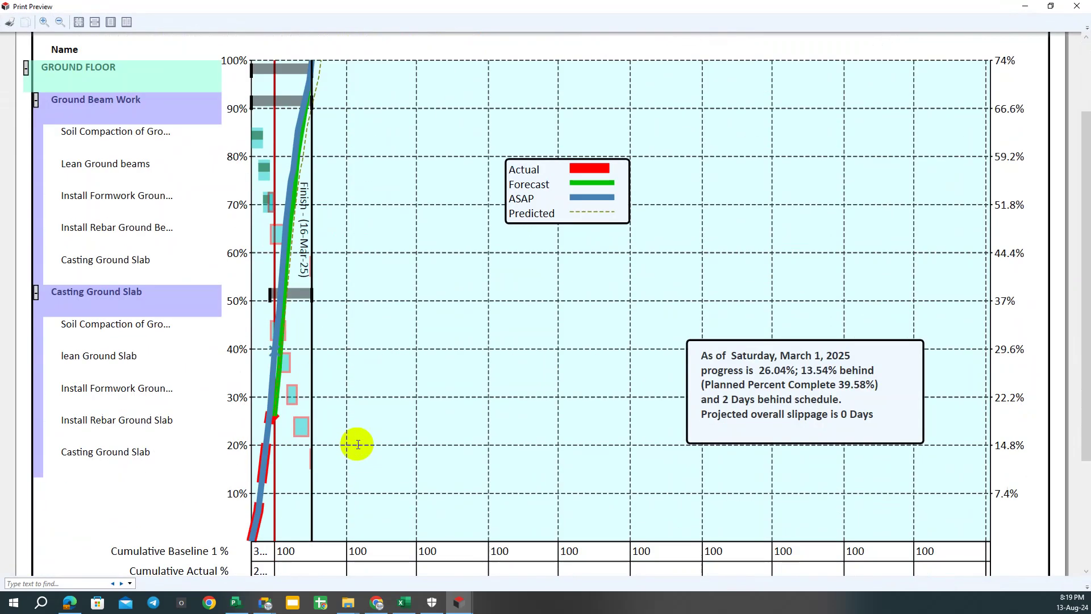
{"action": "scroll", "coordinate": [358, 445], "scroll_direction": "down", "scroll_amount": 2}
{"action": "scroll", "coordinate": [352, 459], "scroll_direction": "down", "scroll_amount": 2}
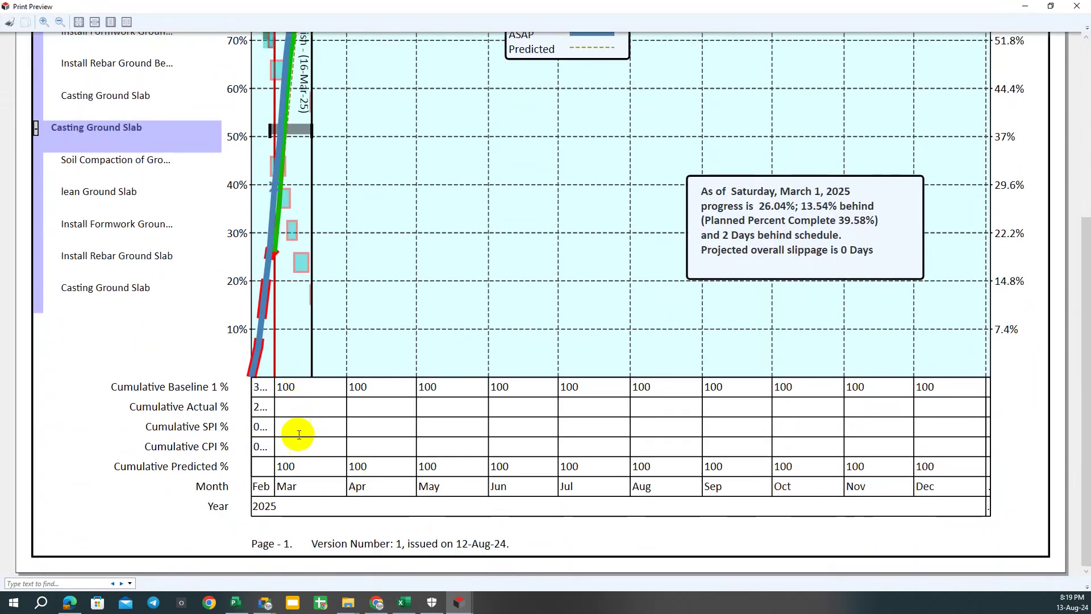
{"action": "left_click", "coordinate": [295, 484]}
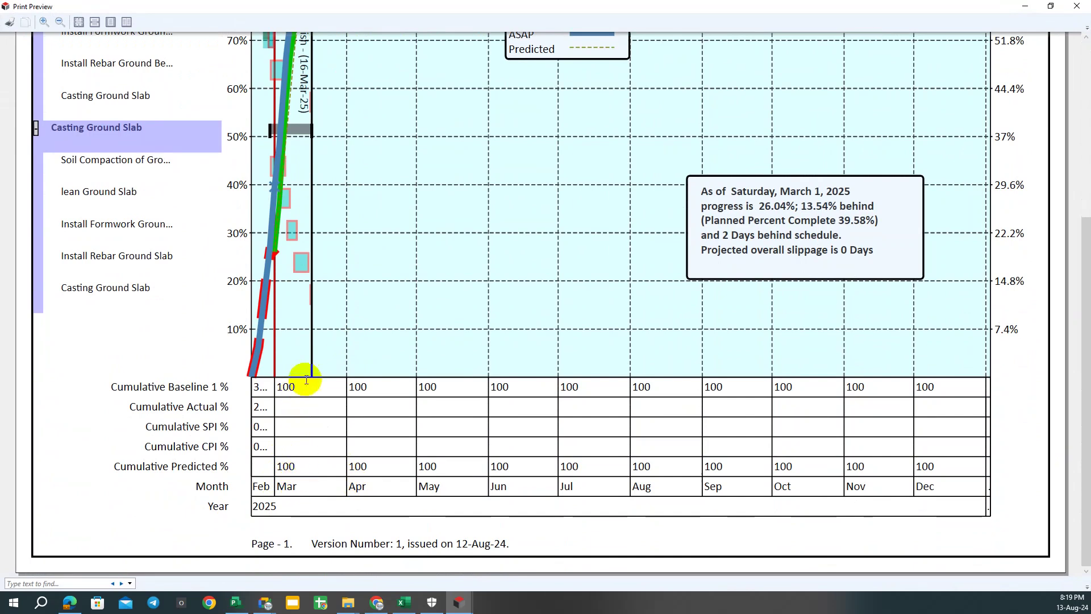
{"action": "scroll", "coordinate": [304, 363], "scroll_direction": "up", "scroll_amount": 4}
{"action": "scroll", "coordinate": [298, 347], "scroll_direction": "up", "scroll_amount": 2}
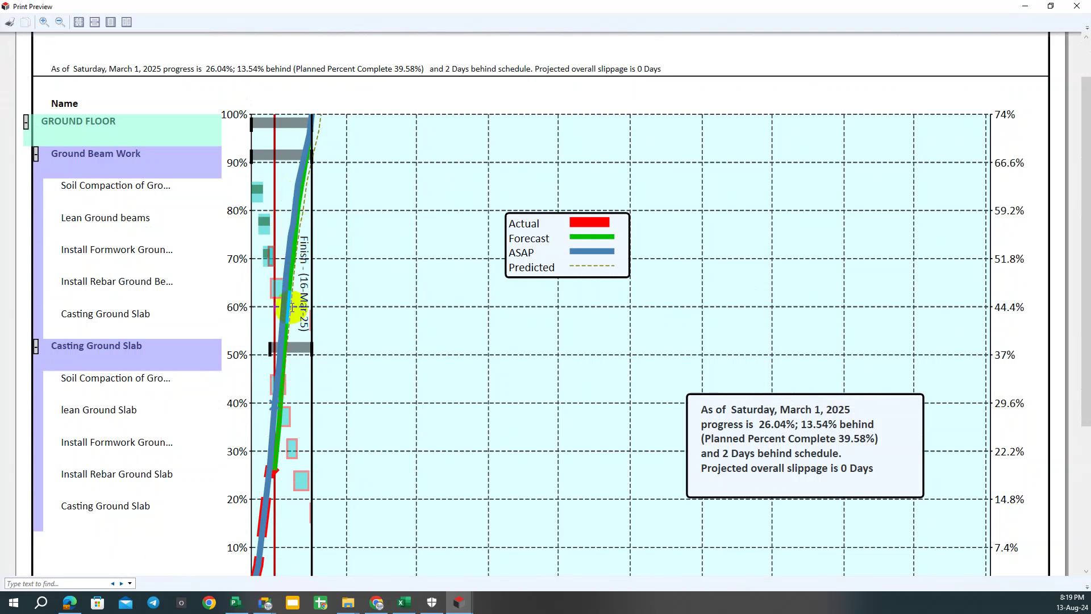
{"action": "scroll", "coordinate": [294, 446], "scroll_direction": "down", "scroll_amount": 3}
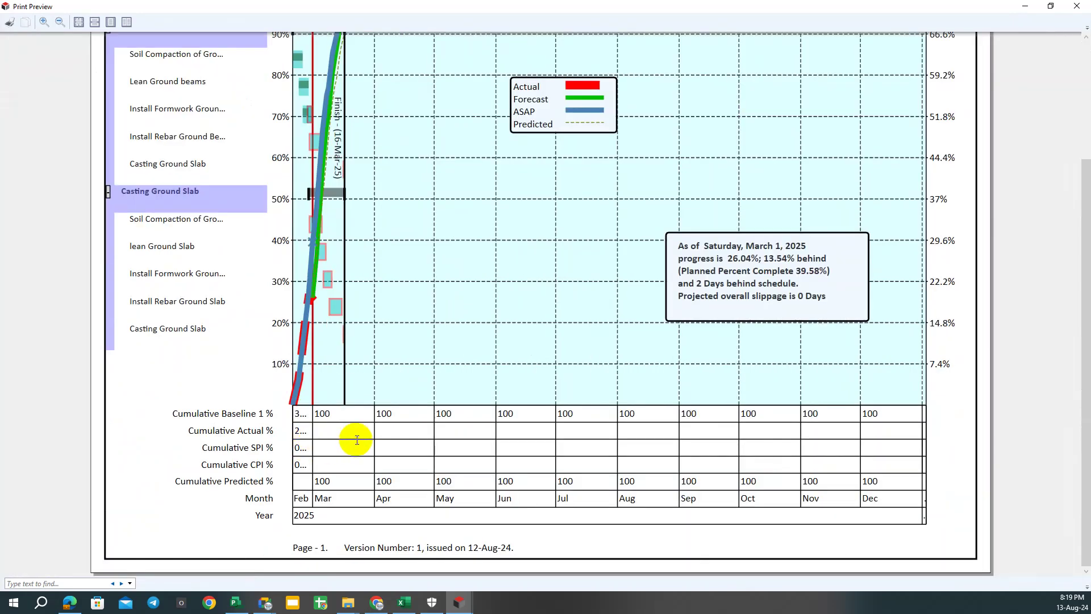
{"action": "left_click", "coordinate": [1077, 6]}
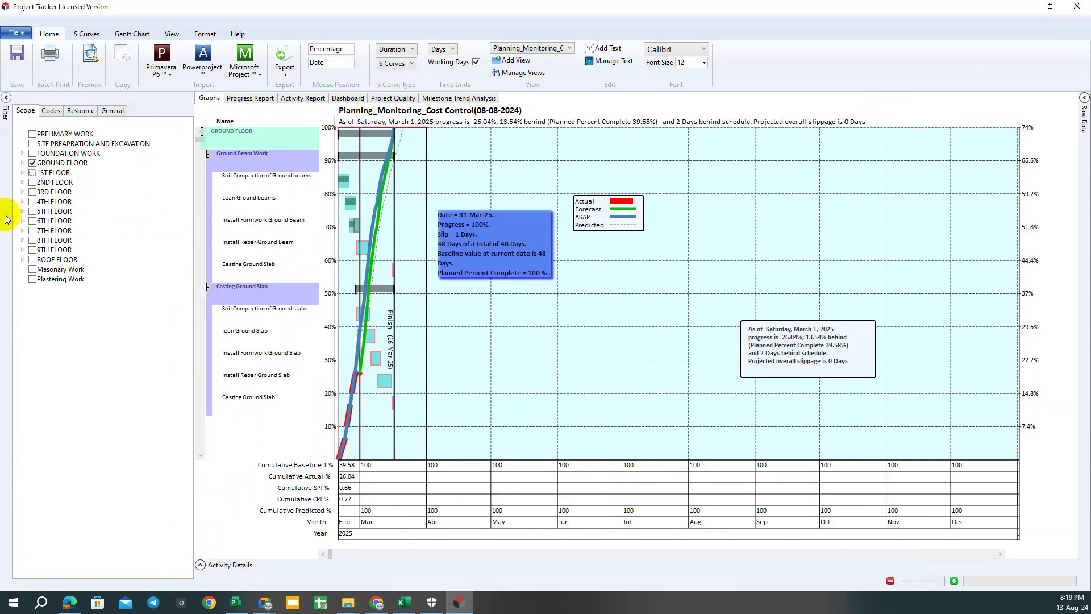
Tick the GROUND, 1ST, 2ND and 3RD FLOOR scope filters together.
{"action": "left_click", "coordinate": [32, 162]}
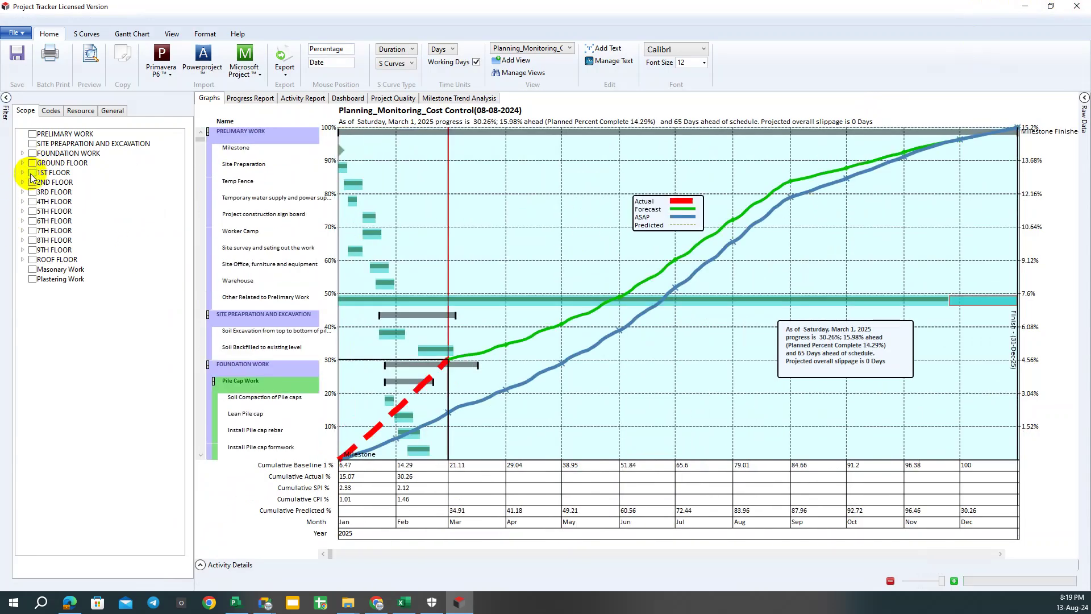
{"action": "left_click", "coordinate": [32, 172]}
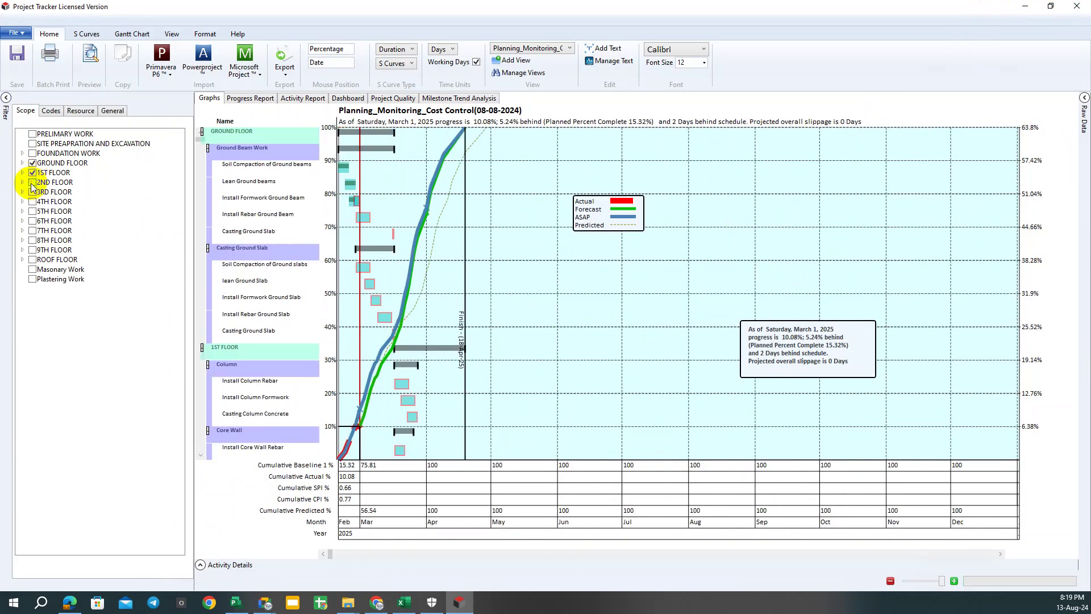
{"action": "left_click", "coordinate": [33, 182]}
{"action": "left_click", "coordinate": [33, 191]}
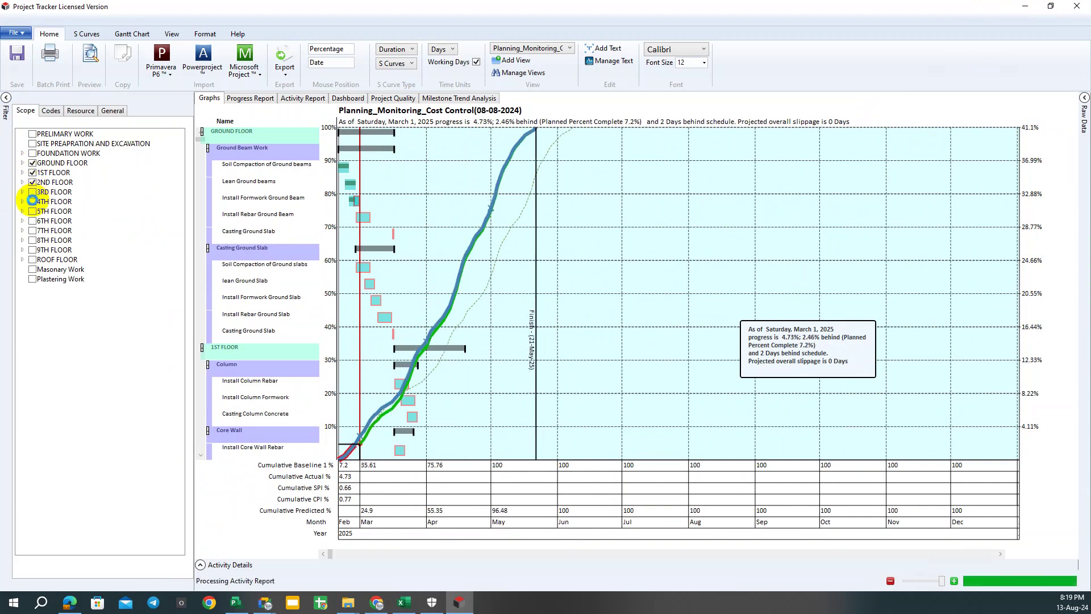
{"action": "left_click", "coordinate": [32, 201]}
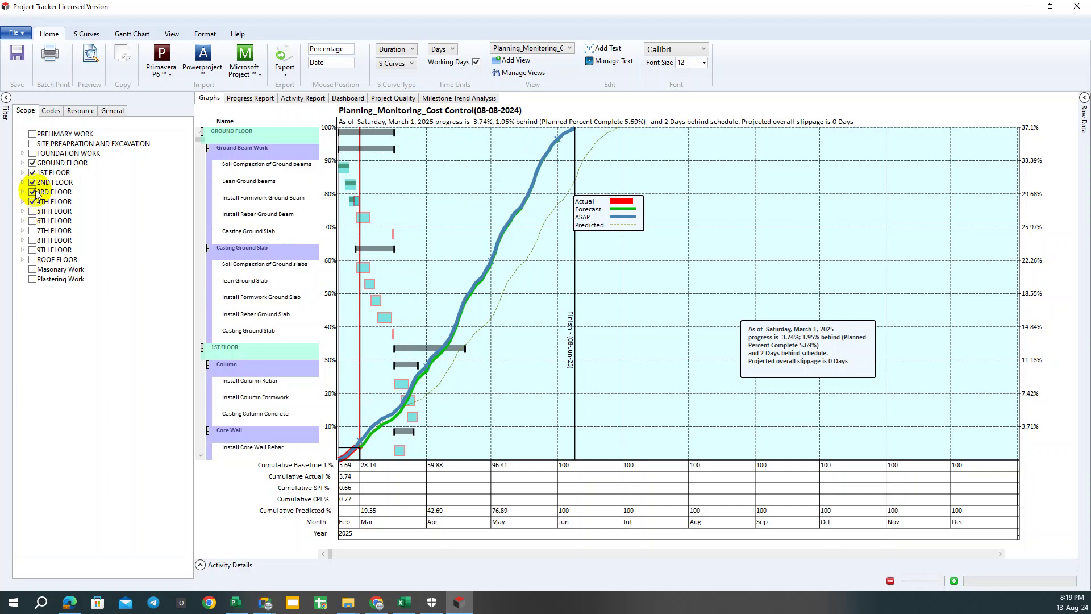
Untick GROUND through 4TH FLOOR so the S-curves cover the whole project.
{"action": "left_click", "coordinate": [32, 164]}
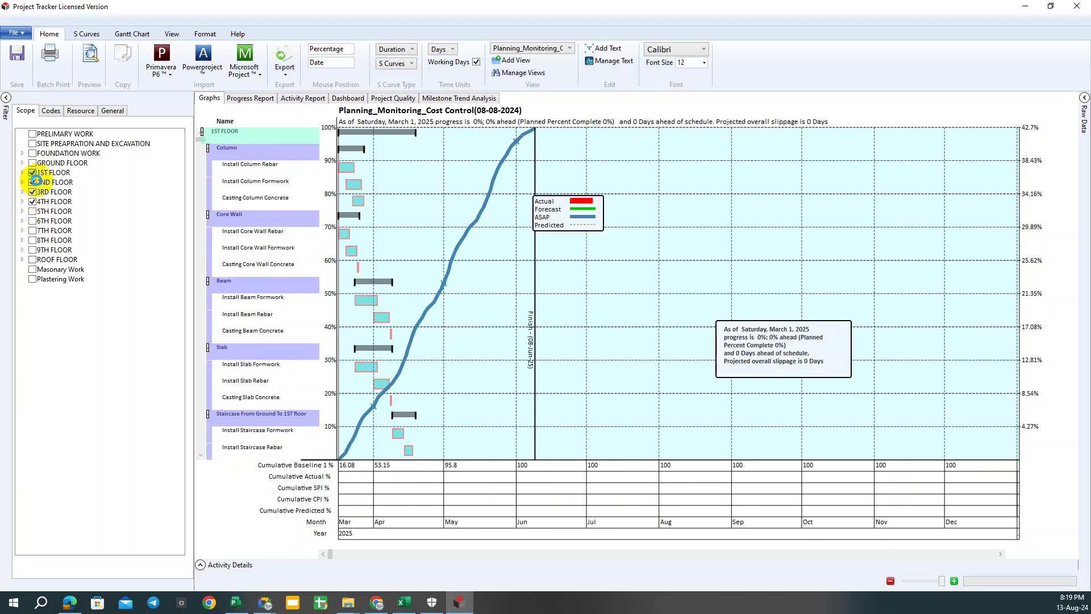
{"action": "left_click", "coordinate": [33, 173]}
{"action": "left_click", "coordinate": [33, 182]}
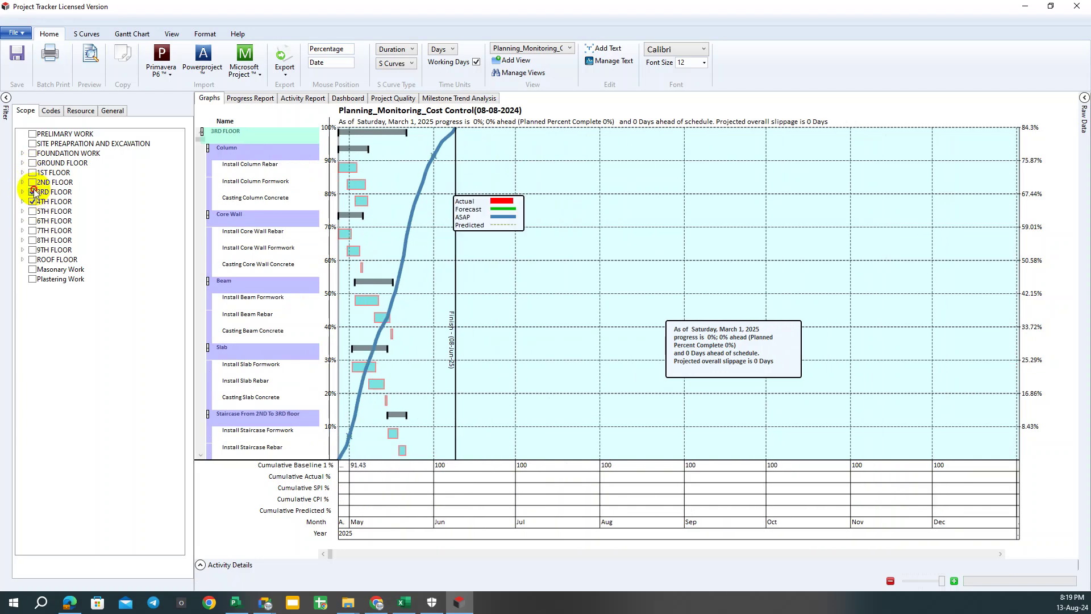
{"action": "left_click", "coordinate": [32, 192]}
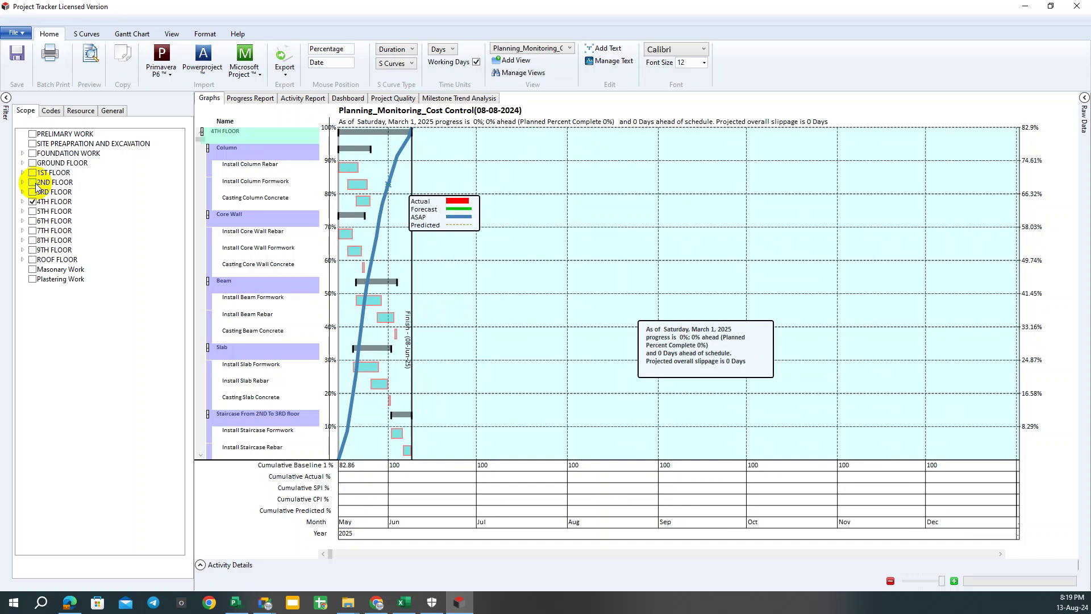
{"action": "left_click", "coordinate": [31, 202]}
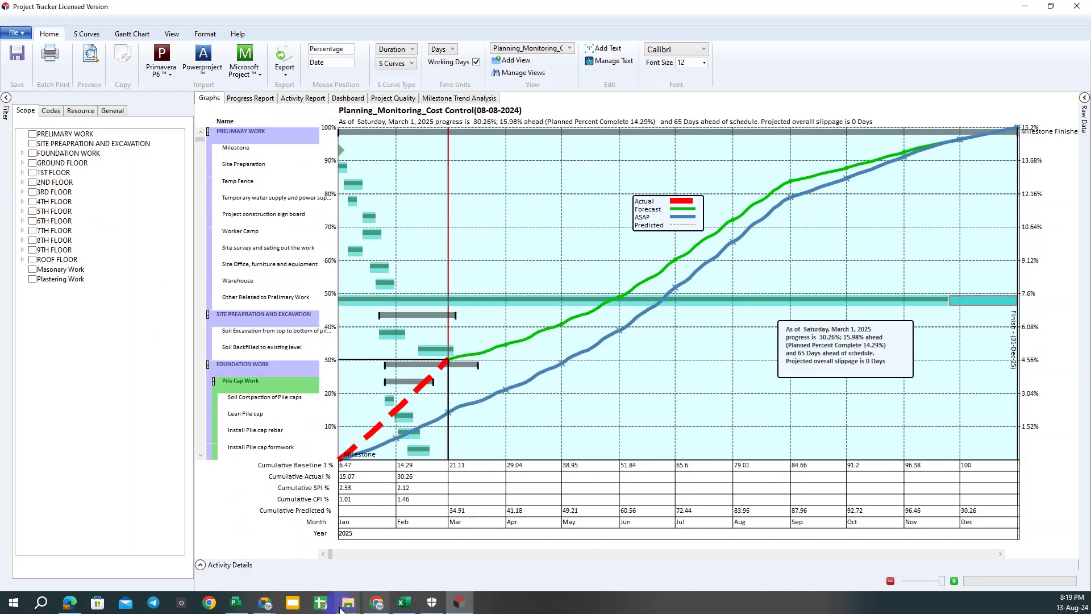
In Microsoft Project, expand 4 GROUND FLOOR and 4.1 Ground Beam Work, then minimize.
{"action": "left_click", "coordinate": [237, 604]}
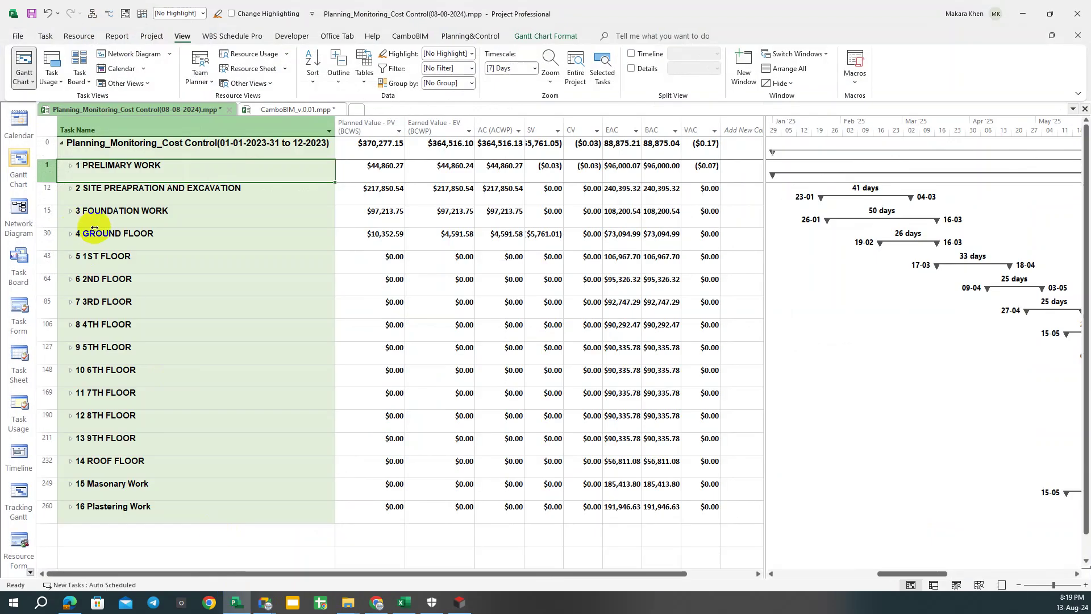
{"action": "left_click", "coordinate": [70, 233]}
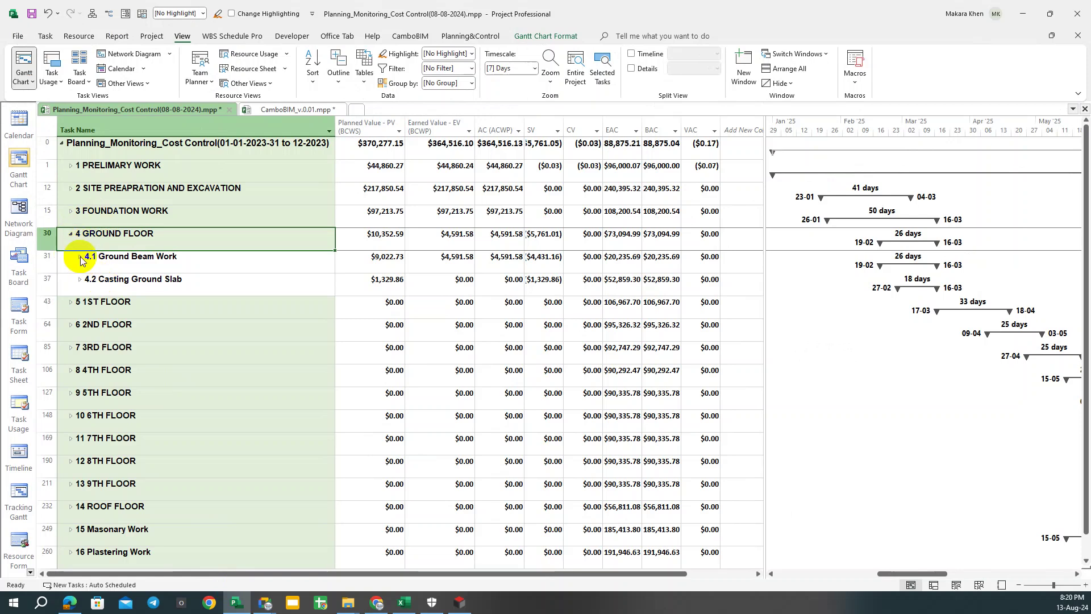
{"action": "left_click", "coordinate": [81, 257]}
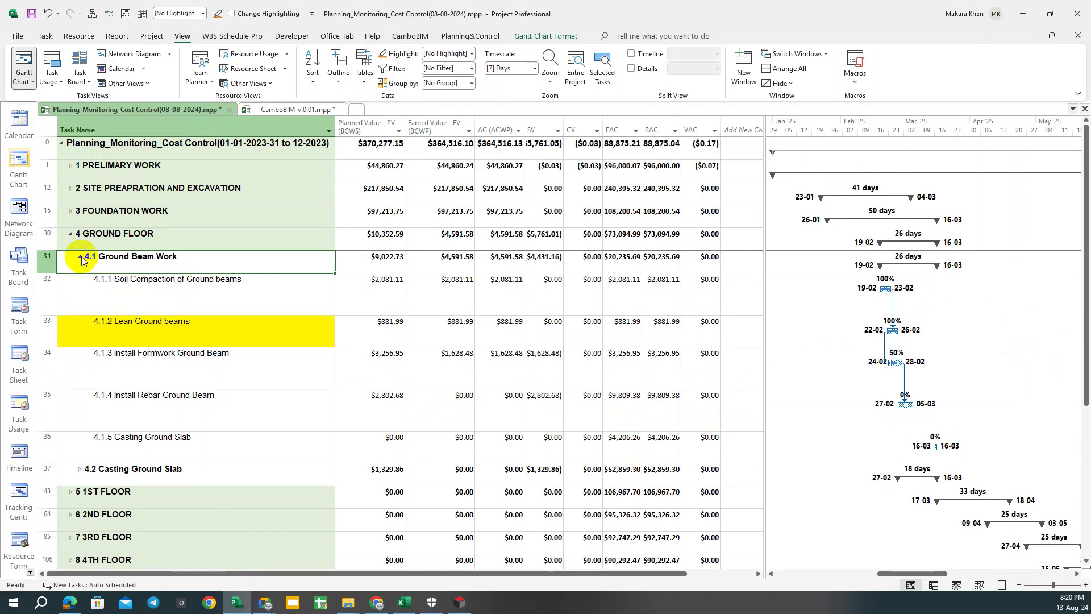
{"action": "left_click", "coordinate": [1022, 13]}
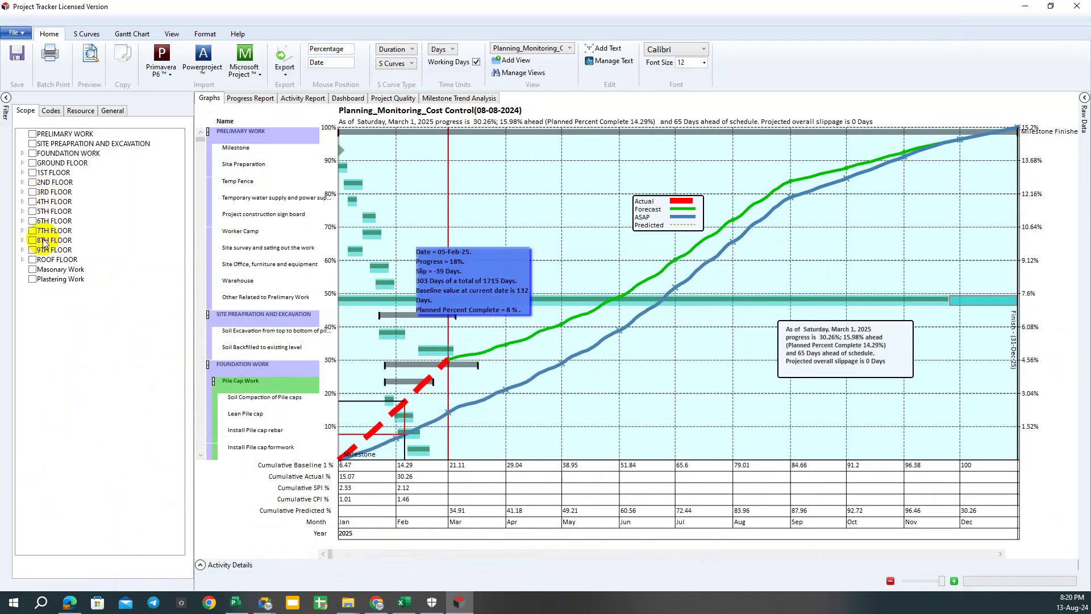
Expand 2ND FLOOR and tick its Column, Core Wall, Beam, Slab and Staircase filters.
{"action": "left_click", "coordinate": [23, 182]}
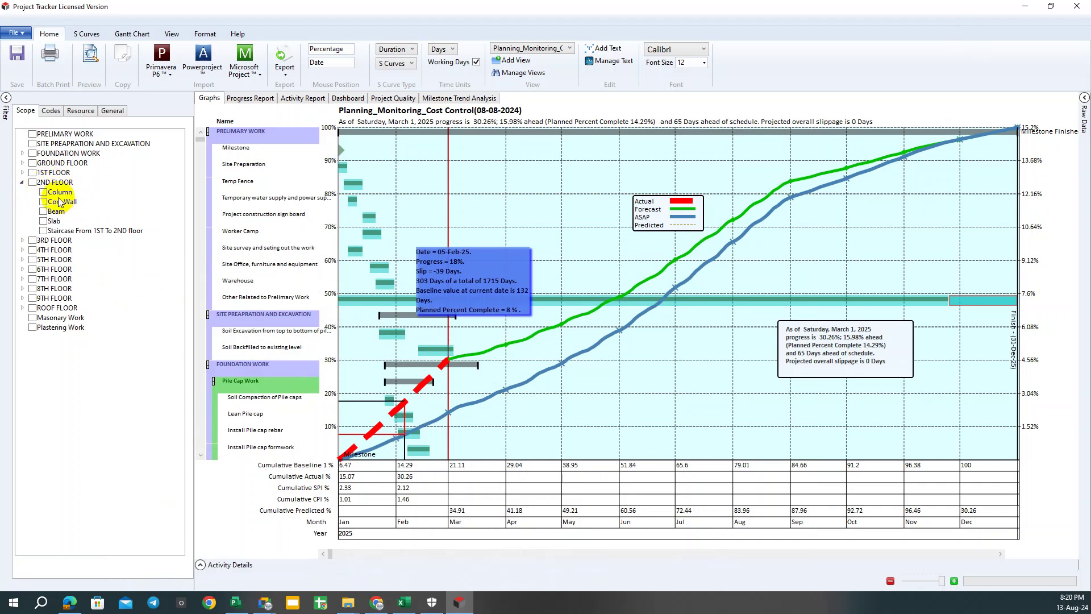
{"action": "left_click", "coordinate": [43, 192]}
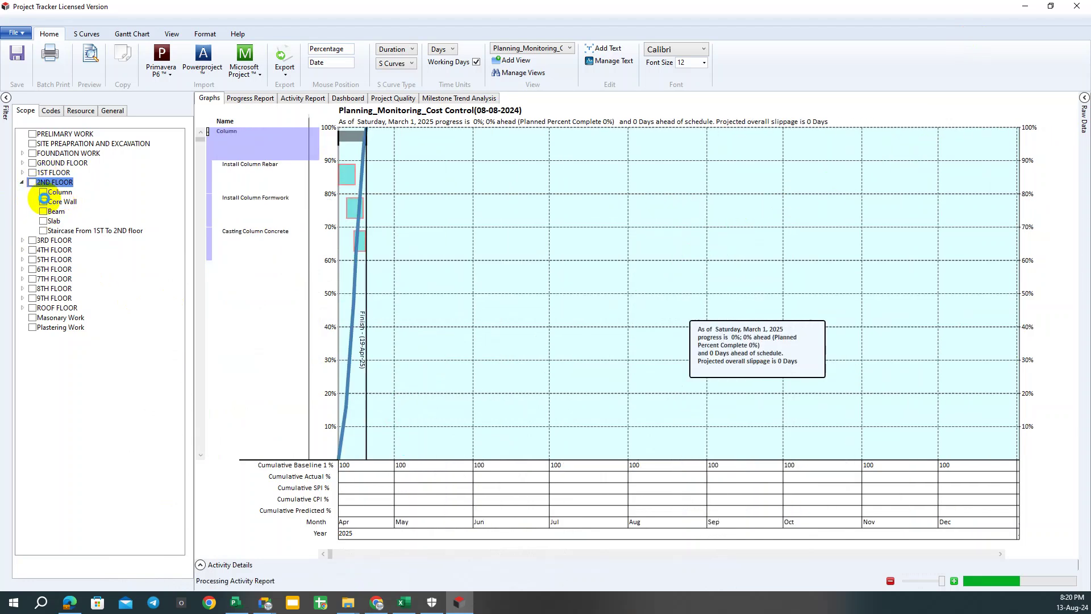
{"action": "left_click", "coordinate": [43, 202]}
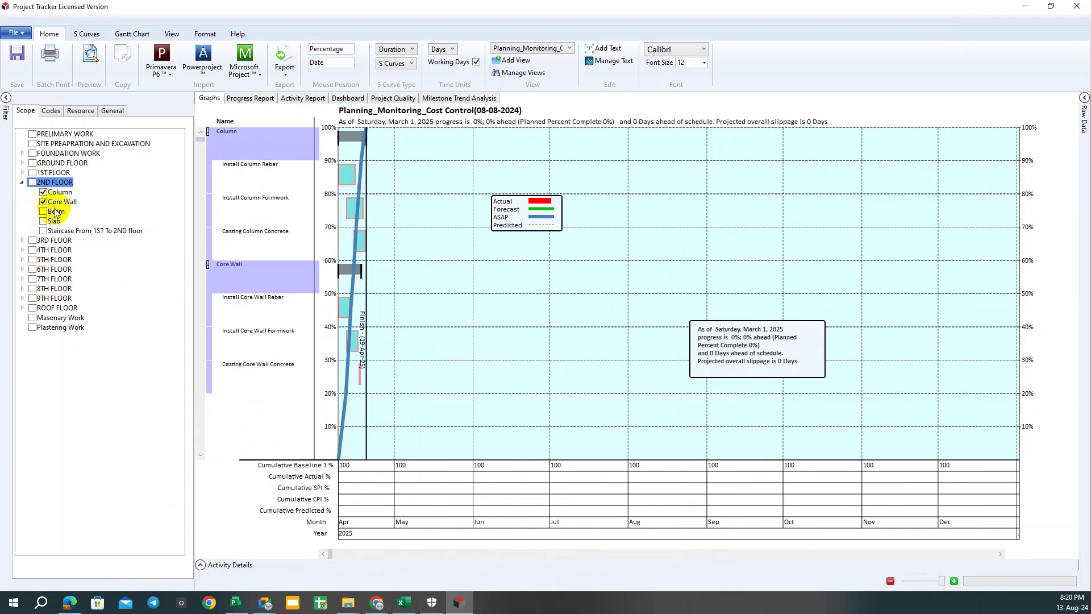
{"action": "left_click", "coordinate": [43, 212]}
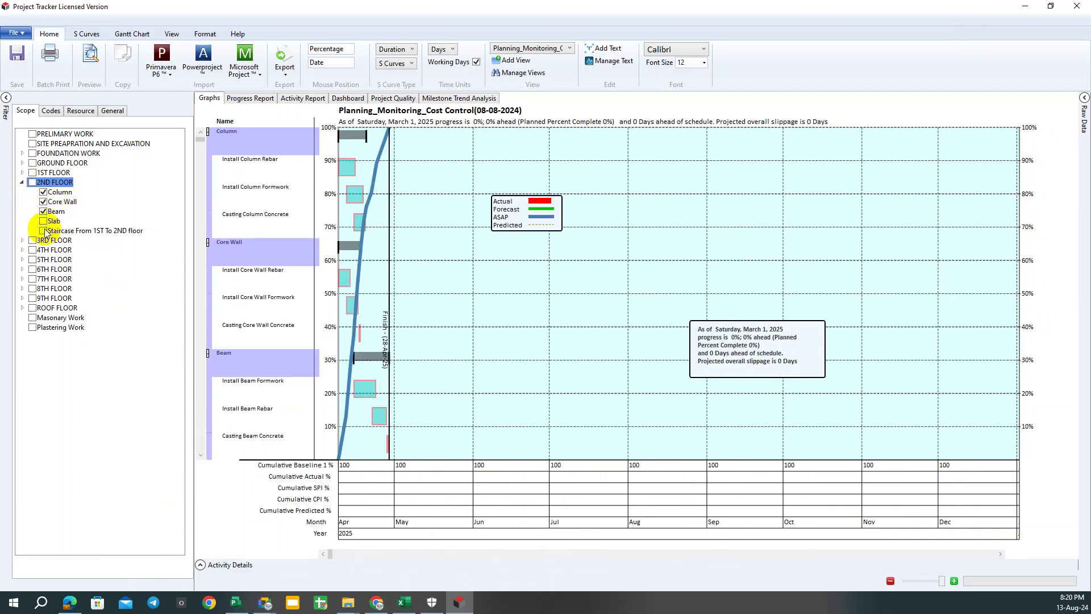
{"action": "left_click", "coordinate": [43, 222]}
{"action": "left_click", "coordinate": [43, 230]}
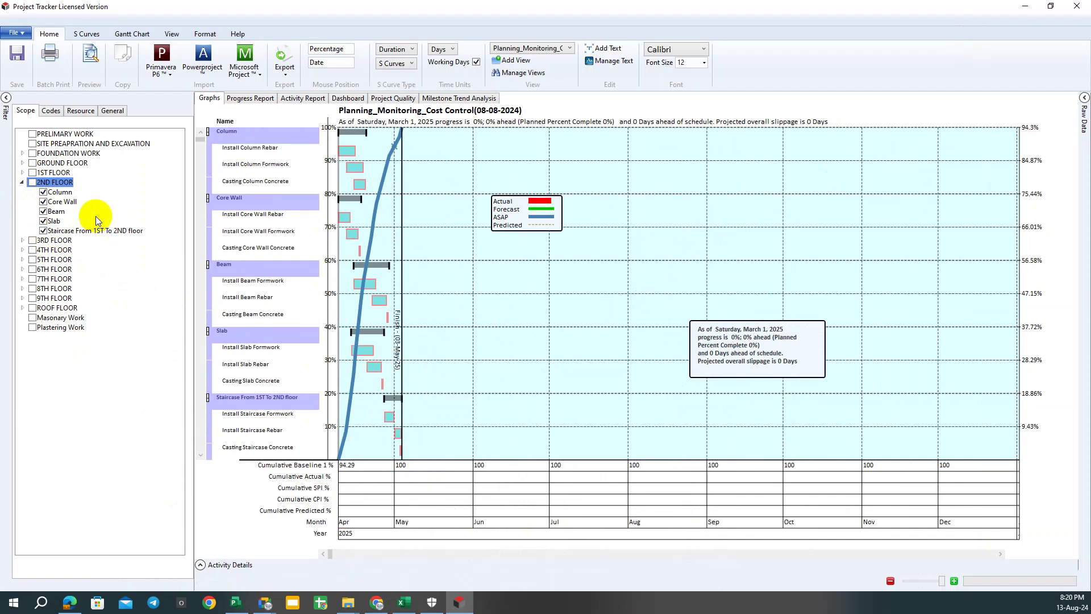
Untick Column, Core Wall, Beam and Slab, leaving only Staircase filtered.
{"action": "left_click", "coordinate": [43, 192]}
{"action": "left_click", "coordinate": [44, 202]}
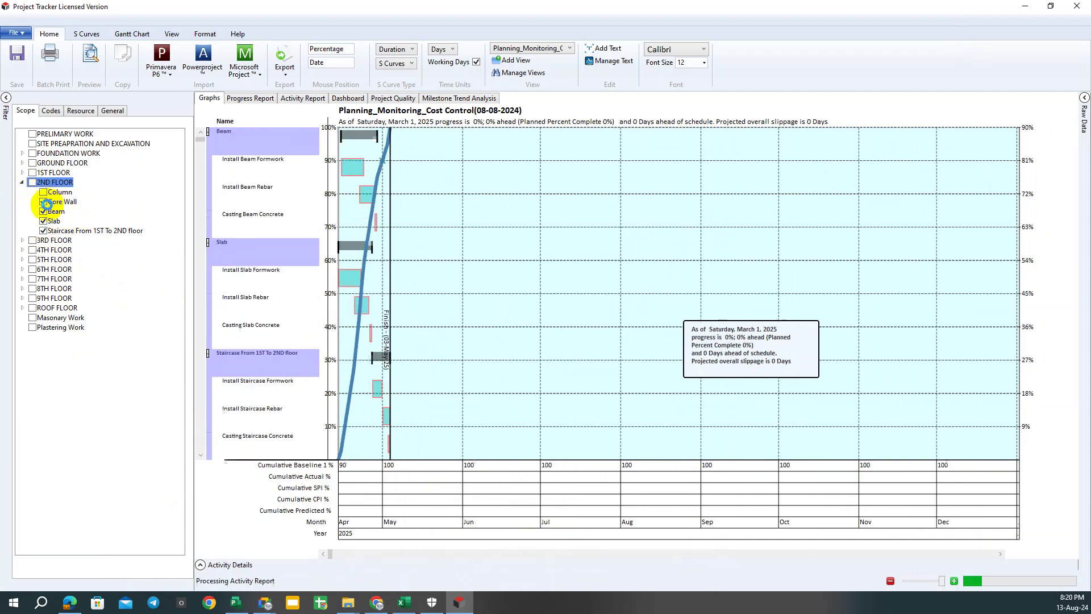
{"action": "left_click", "coordinate": [44, 212]}
{"action": "left_click", "coordinate": [43, 221]}
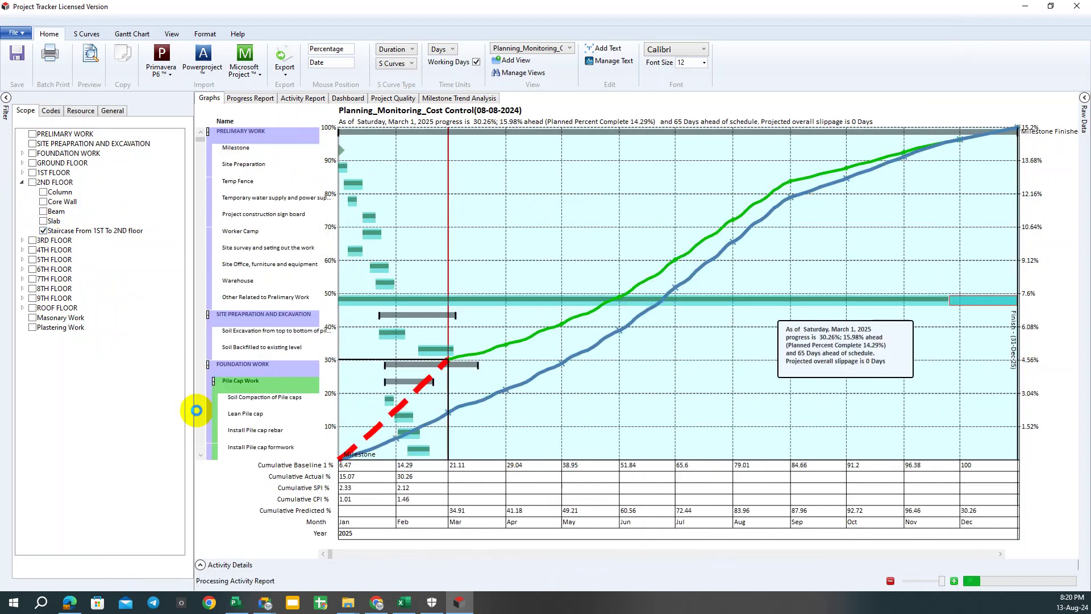
In Microsoft Project, collapse 4.1 Ground Beam Work, select tasks 4.1 and 4.2, and re-expand 4.1.
{"action": "left_click", "coordinate": [236, 603]}
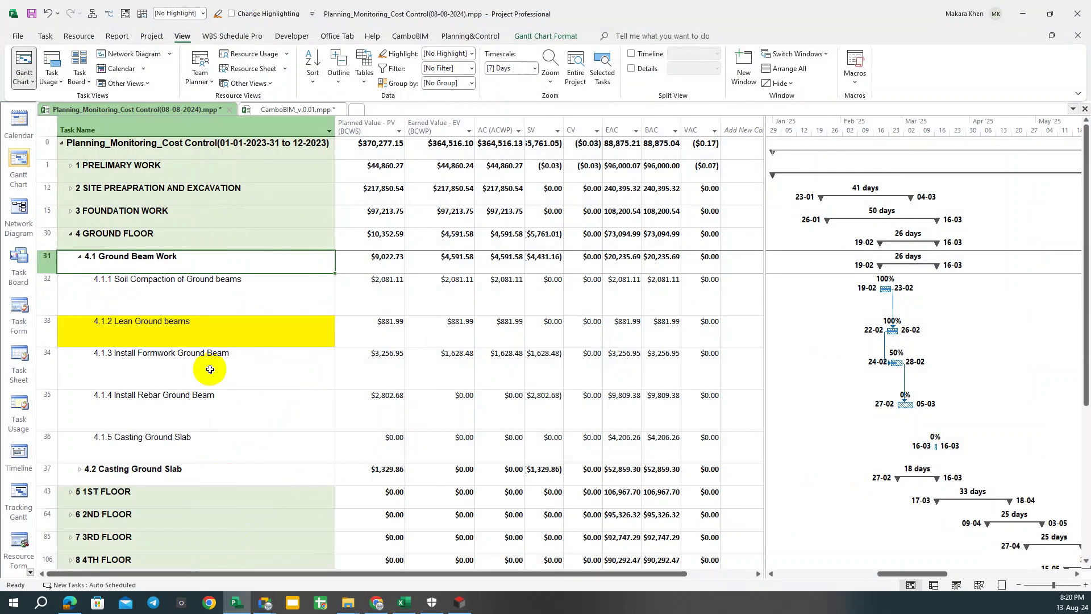
{"action": "left_click", "coordinate": [81, 259]}
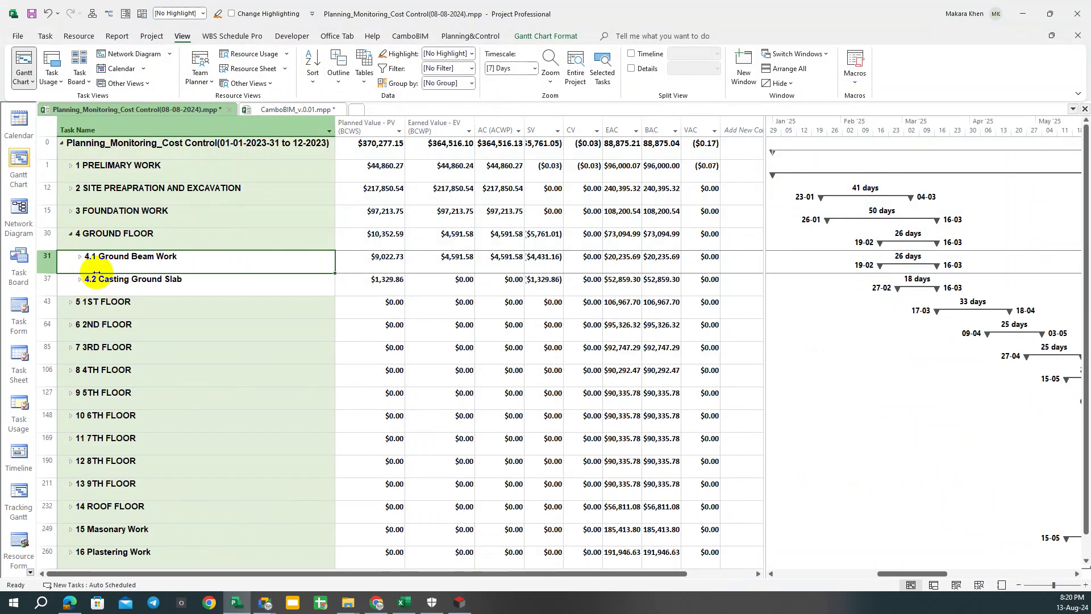
{"action": "left_click", "coordinate": [118, 280]}
{"action": "left_click", "coordinate": [117, 261]}
{"action": "left_click", "coordinate": [131, 283]}
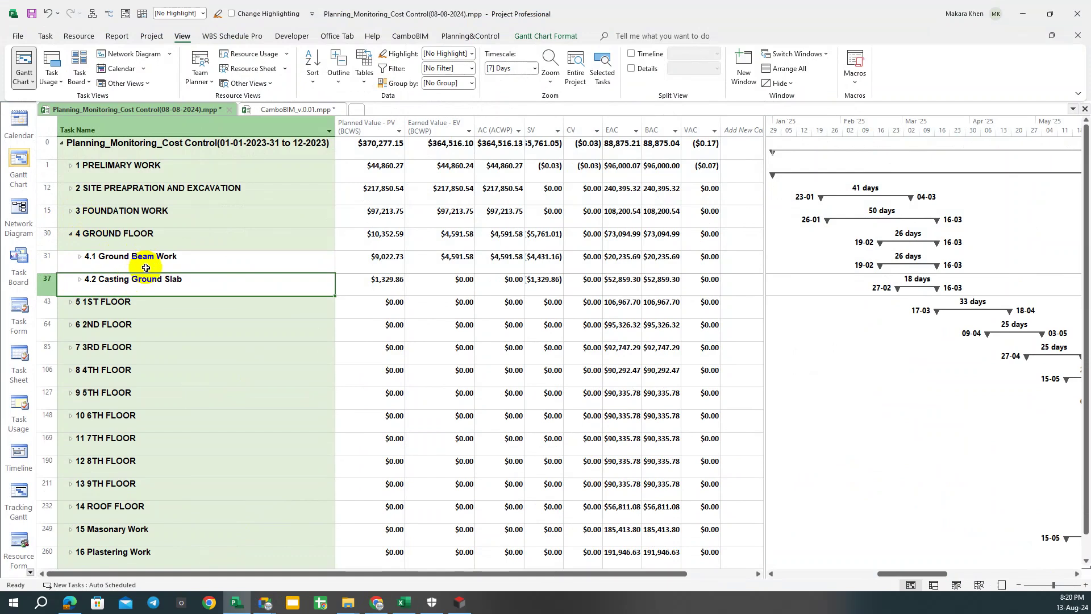
{"action": "left_click", "coordinate": [80, 256]}
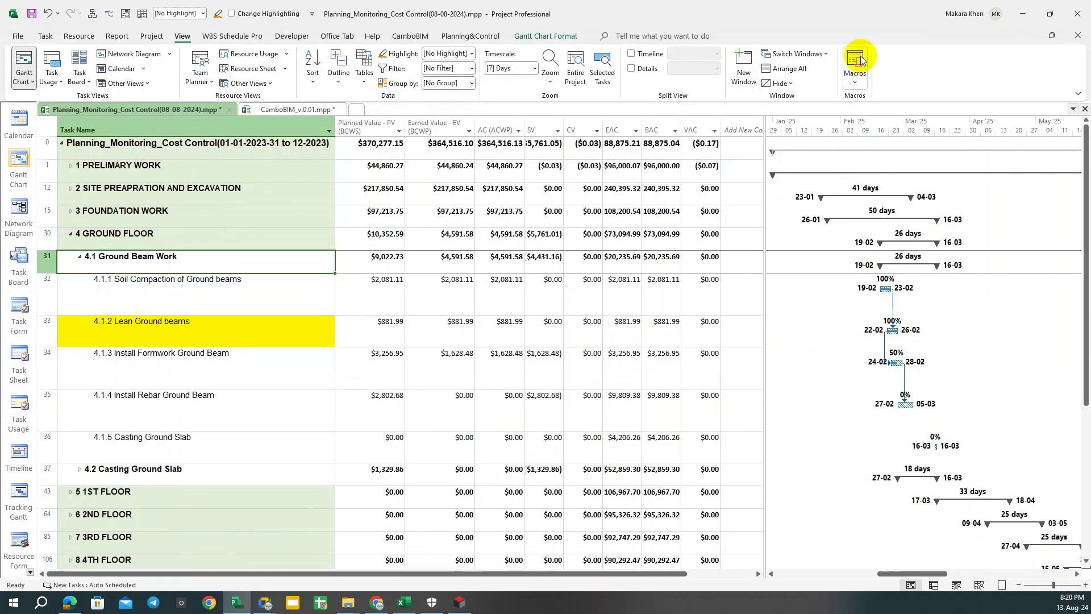
Step through the ground beam subtasks, undo an accidental name move, collapse 4.1, and minimize.
{"action": "left_click", "coordinate": [131, 295]}
{"action": "left_click", "coordinate": [136, 330]}
{"action": "left_click", "coordinate": [142, 364]}
{"action": "left_click", "coordinate": [146, 398]}
{"action": "left_click_drag", "start_coordinate": [142, 432], "coordinate": [145, 451]}
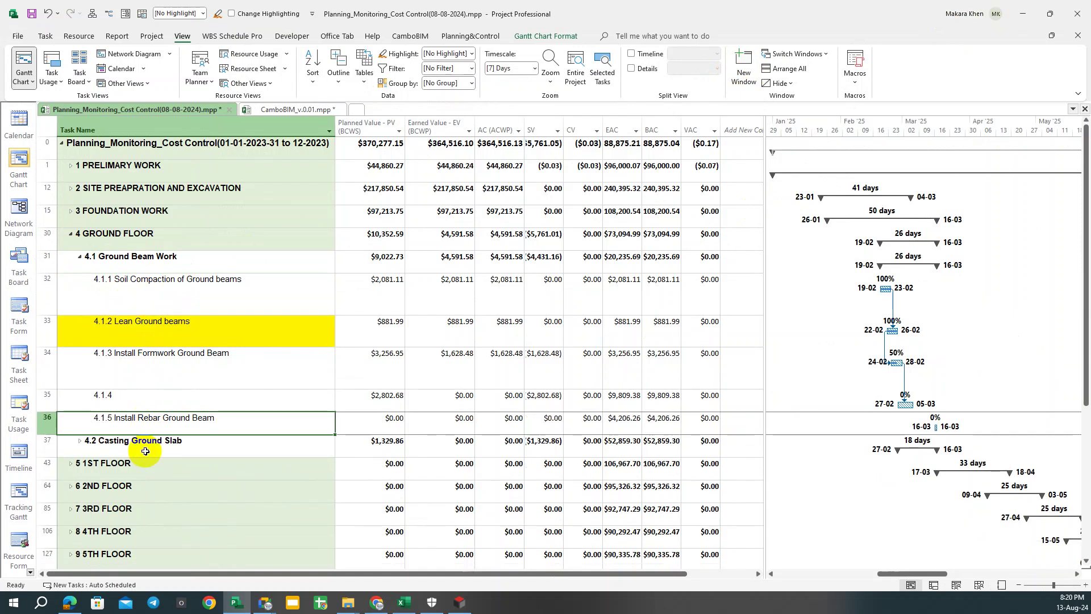
{"action": "key", "text": "ctrl+z"}
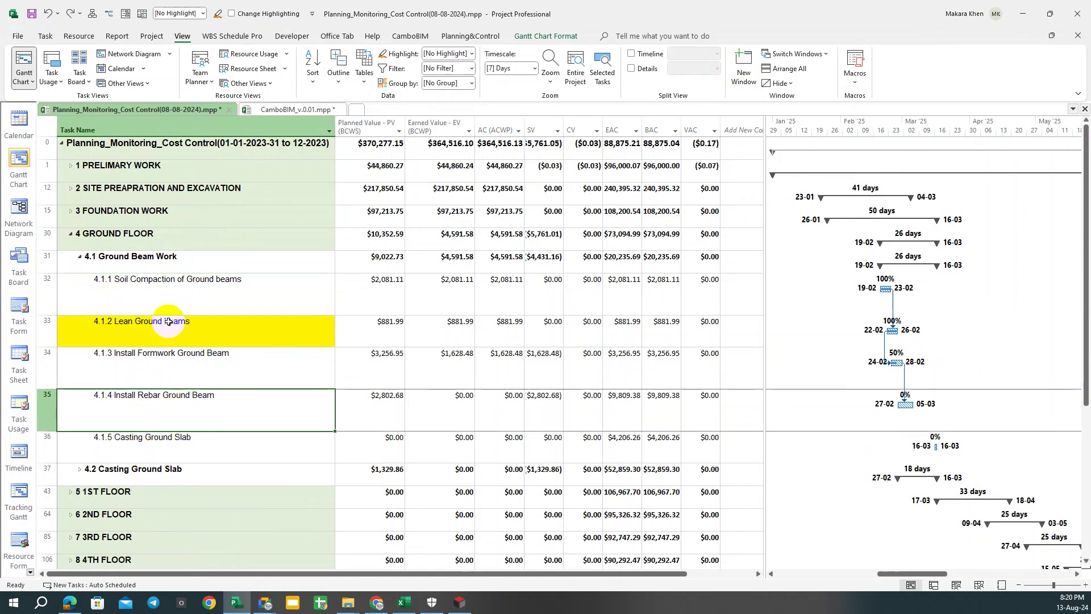
{"action": "left_click", "coordinate": [83, 259]}
{"action": "left_click", "coordinate": [80, 256]}
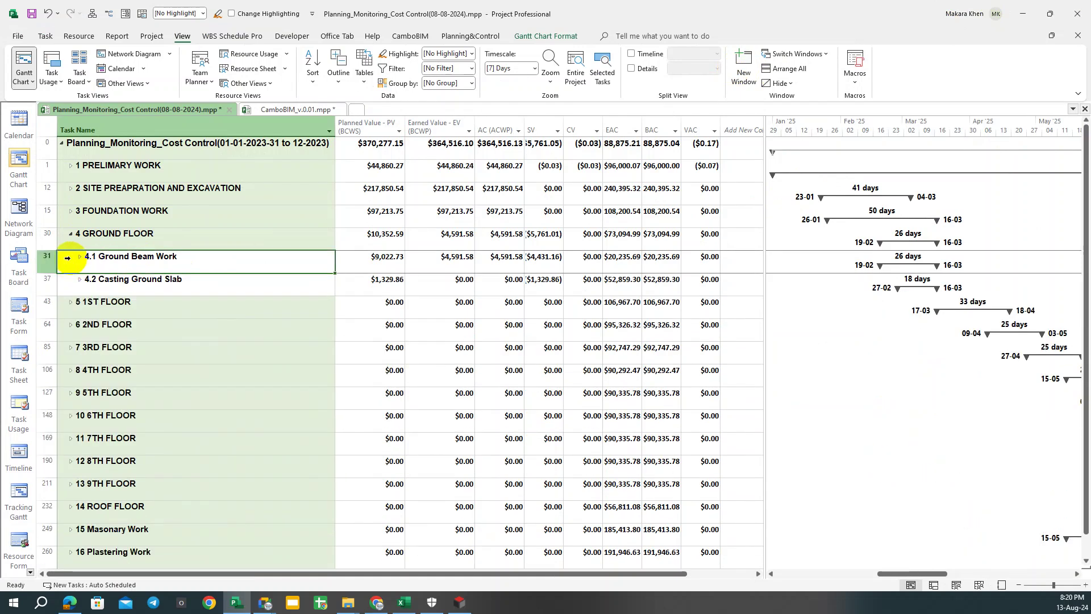
{"action": "left_click", "coordinate": [1023, 14]}
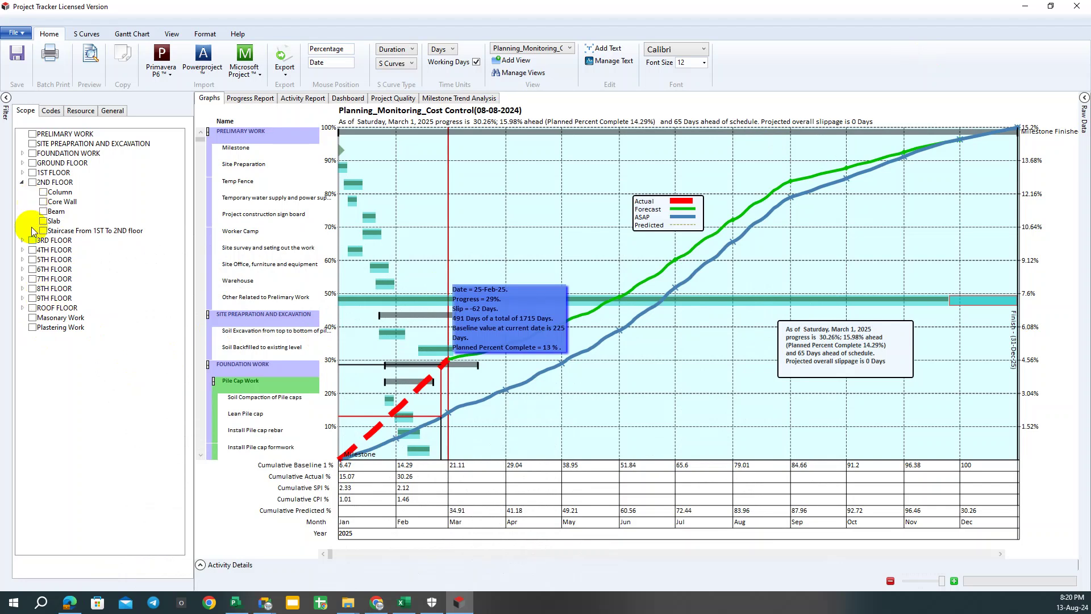
Tick then untick Masonary Work and Plastering Work, and collapse the 2ND FLOOR branch.
{"action": "left_click", "coordinate": [33, 319]}
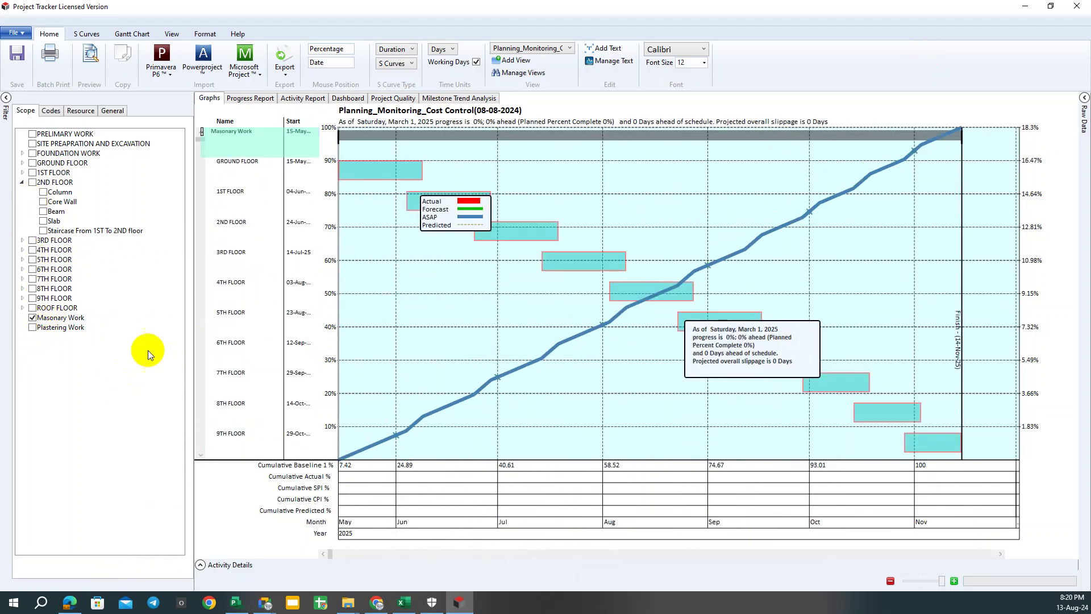
{"action": "left_click", "coordinate": [32, 327]}
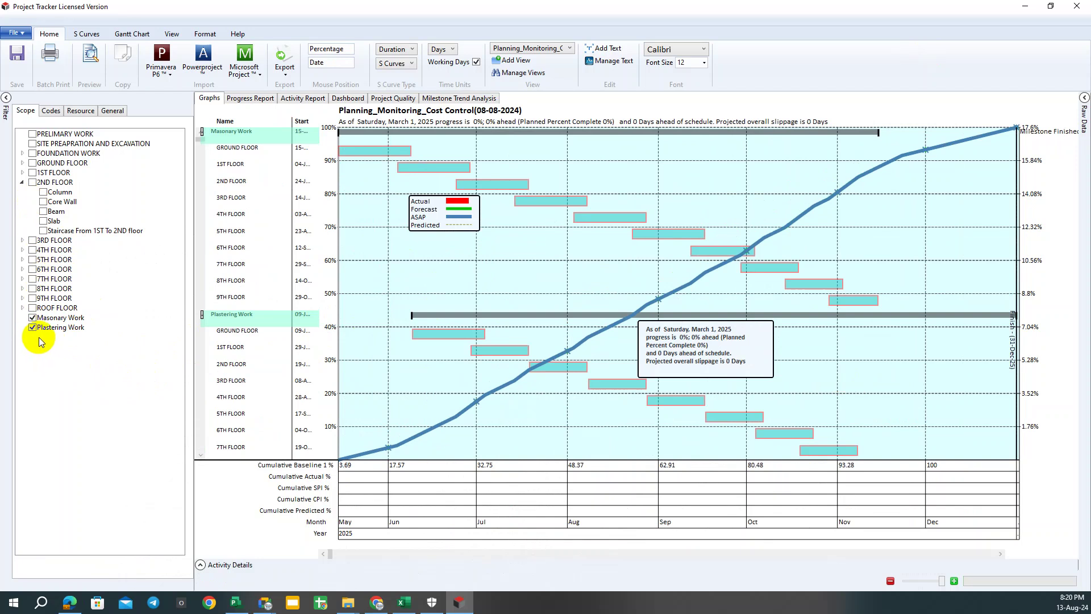
{"action": "mouse_move", "coordinate": [401, 445]}
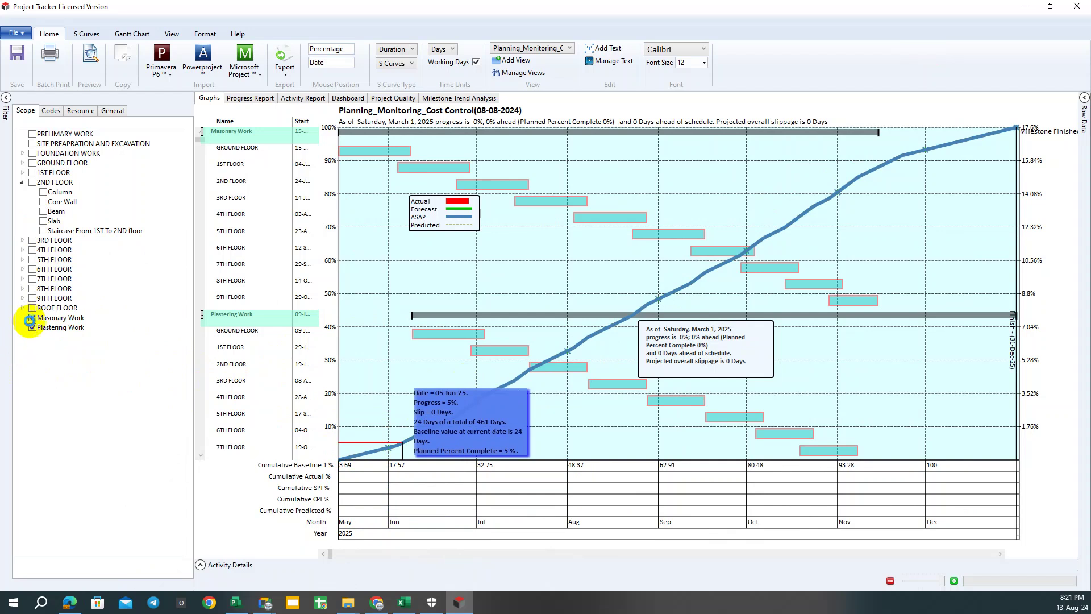
{"action": "left_click", "coordinate": [30, 318]}
{"action": "left_click", "coordinate": [31, 328]}
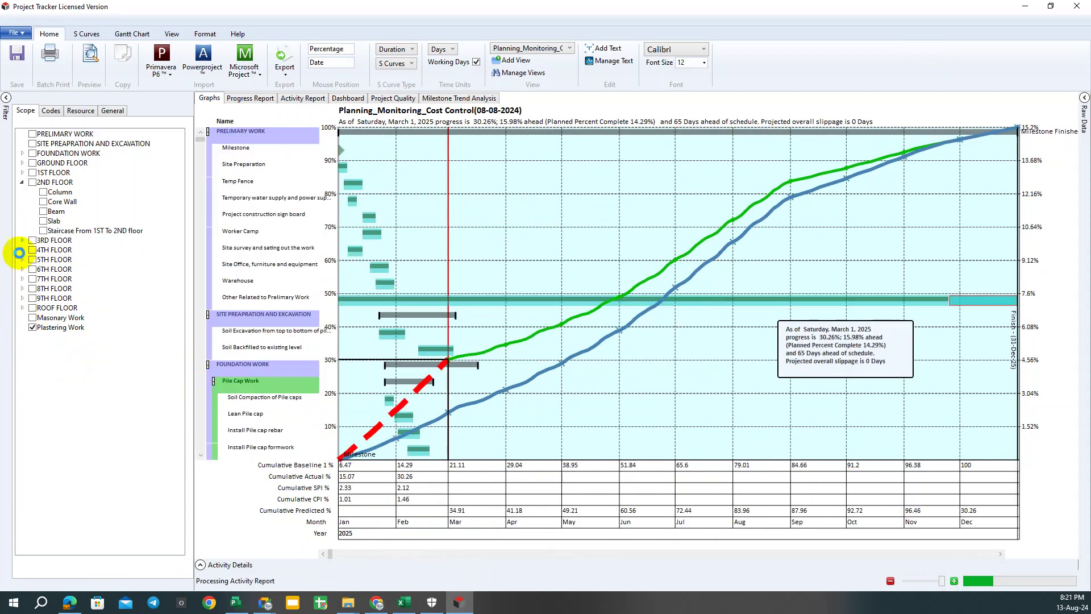
{"action": "left_click", "coordinate": [23, 183]}
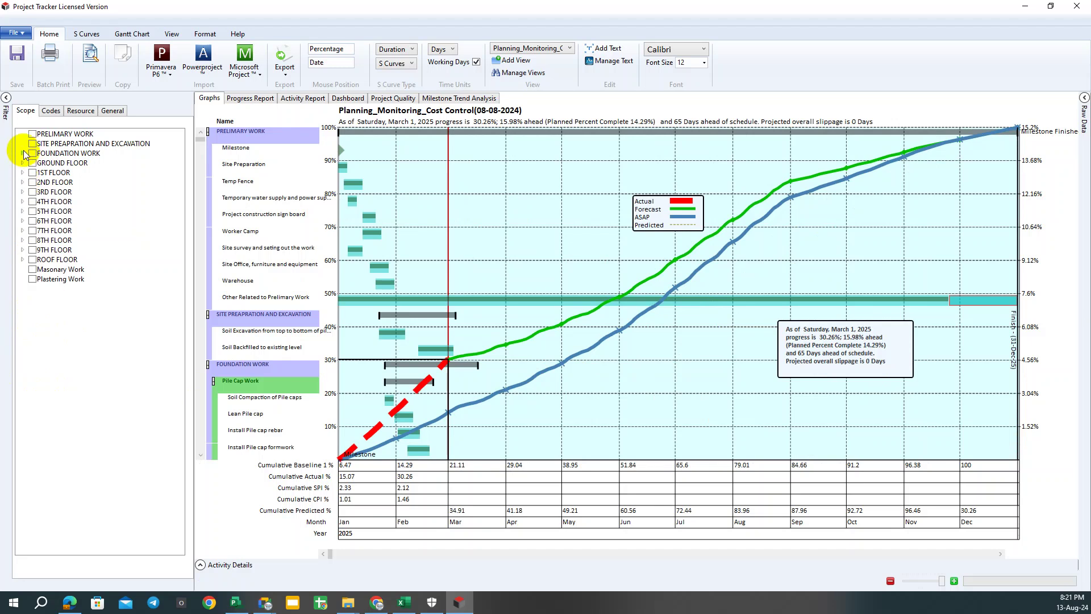
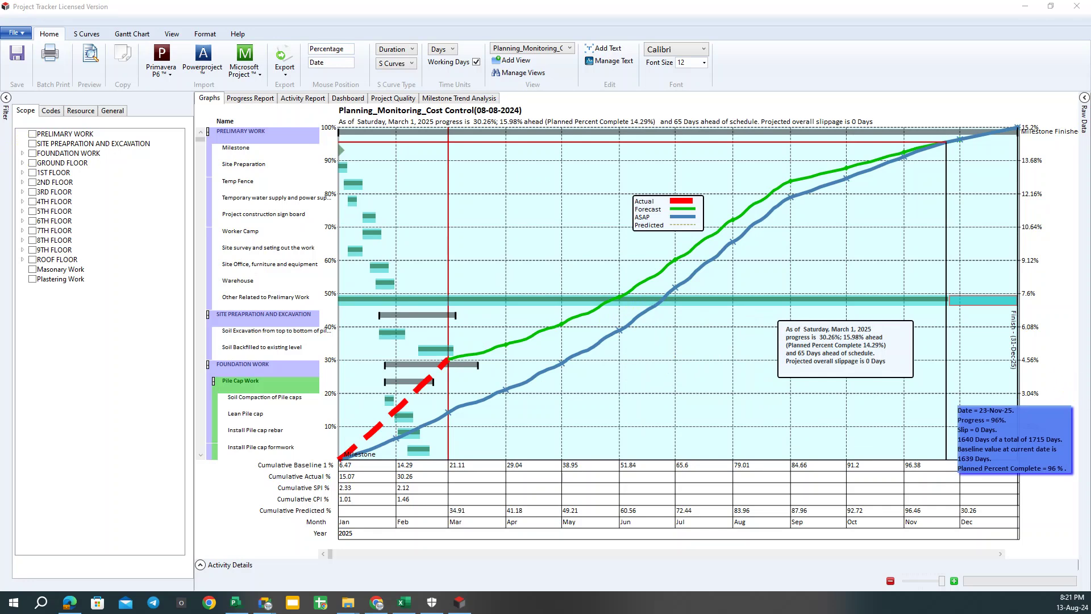
Try reporting the schedule figures in hours and weeks, then keep them in days.
{"action": "left_click", "coordinate": [447, 50]}
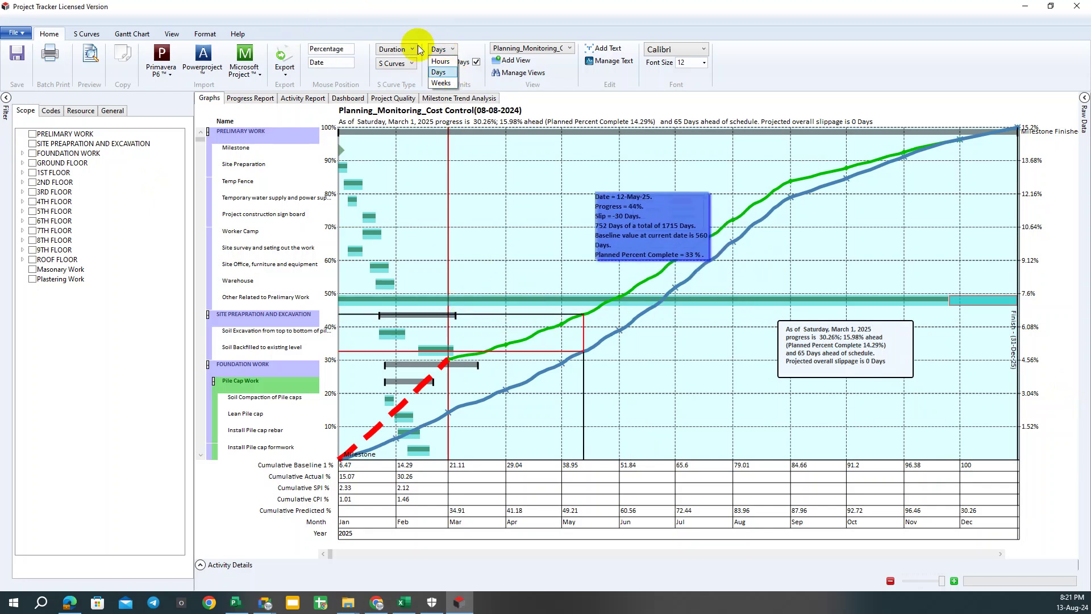
{"action": "left_click", "coordinate": [439, 49]}
{"action": "left_click", "coordinate": [440, 49]}
{"action": "left_click", "coordinate": [435, 49]}
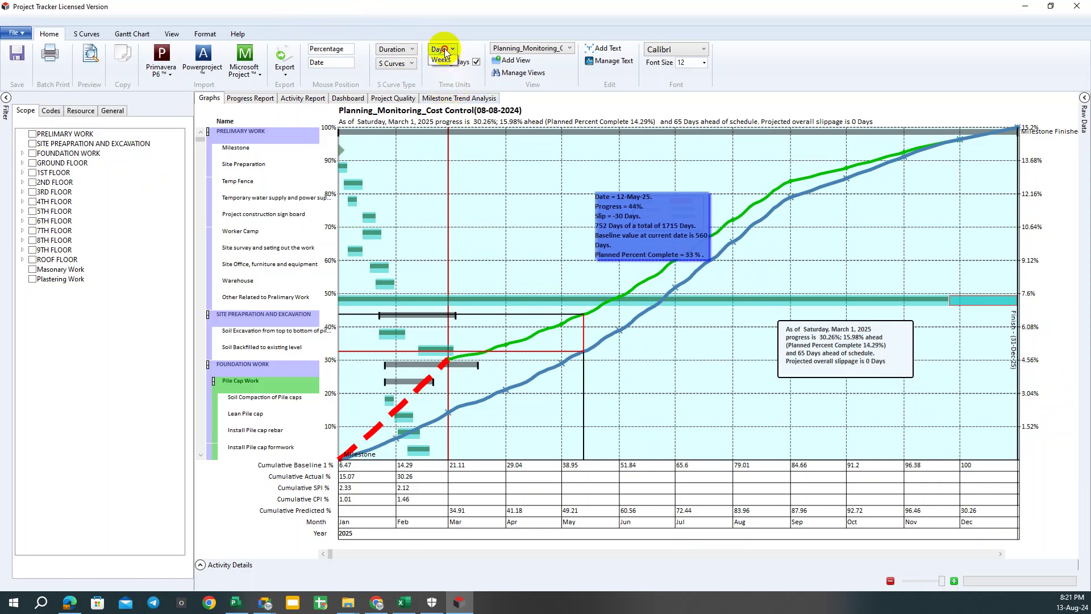
{"action": "left_click", "coordinate": [449, 61]}
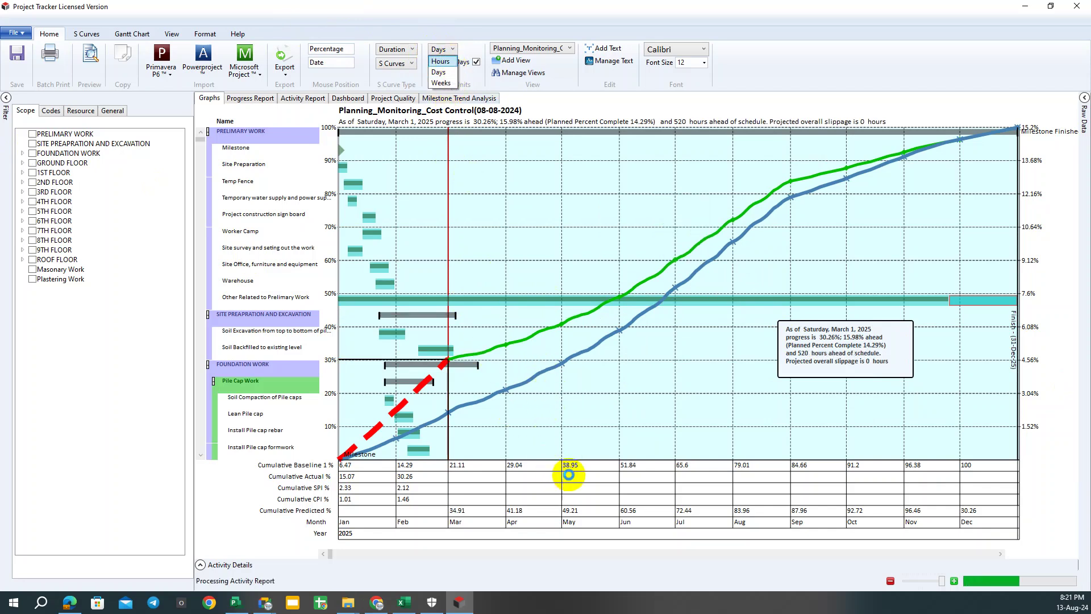
{"action": "left_click", "coordinate": [441, 50]}
{"action": "left_click", "coordinate": [443, 72]}
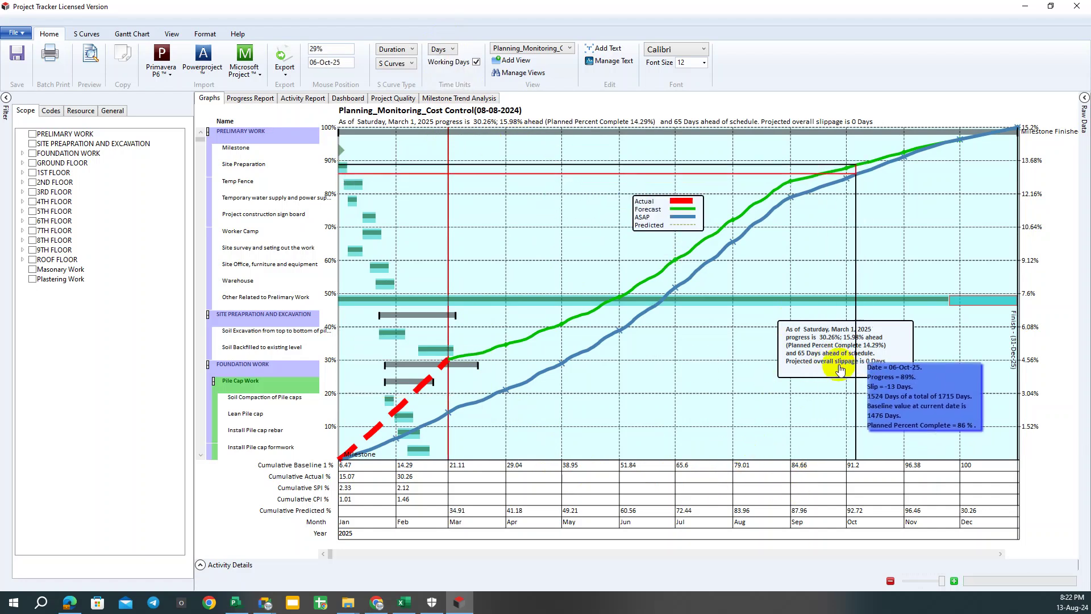
{"action": "left_click", "coordinate": [391, 63]}
{"action": "left_click", "coordinate": [442, 49]}
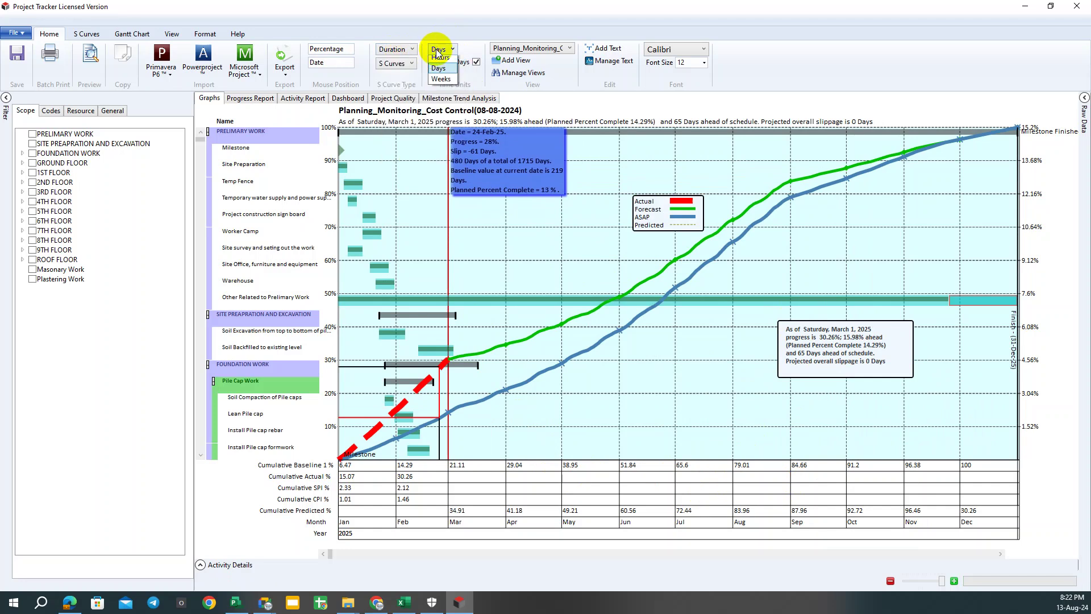
{"action": "left_click", "coordinate": [441, 84]}
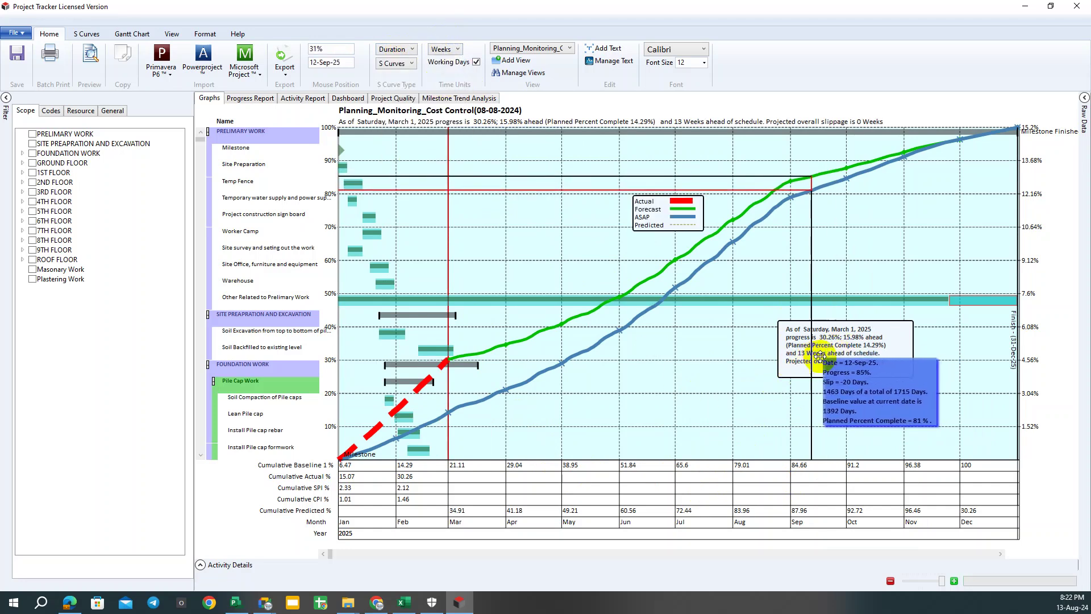
{"action": "left_click", "coordinate": [451, 49]}
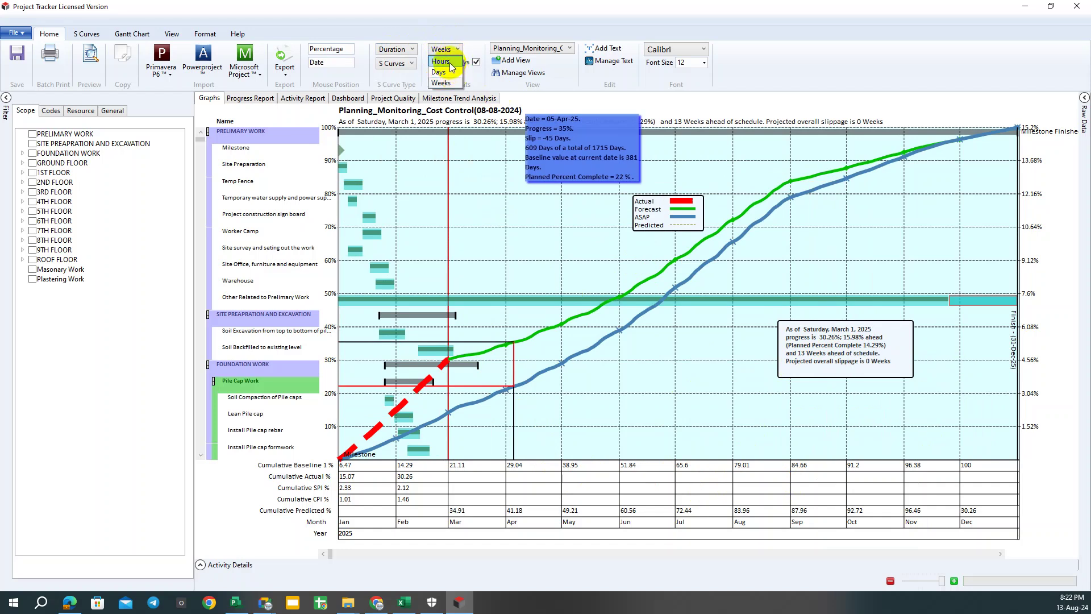
{"action": "left_click", "coordinate": [440, 61]}
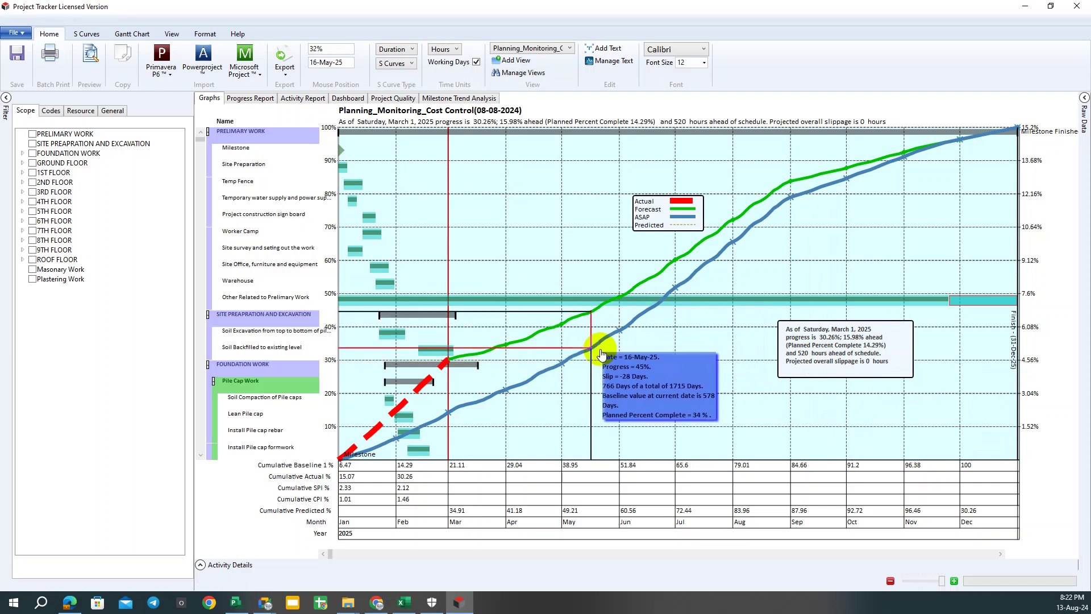
{"action": "left_click", "coordinate": [442, 49]}
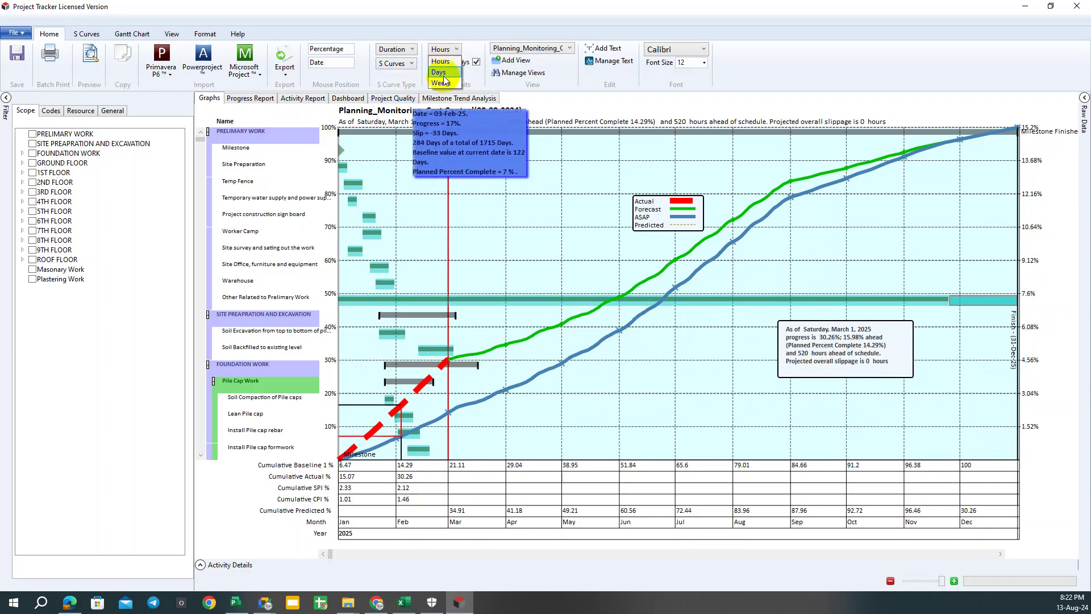
{"action": "left_click", "coordinate": [440, 71]}
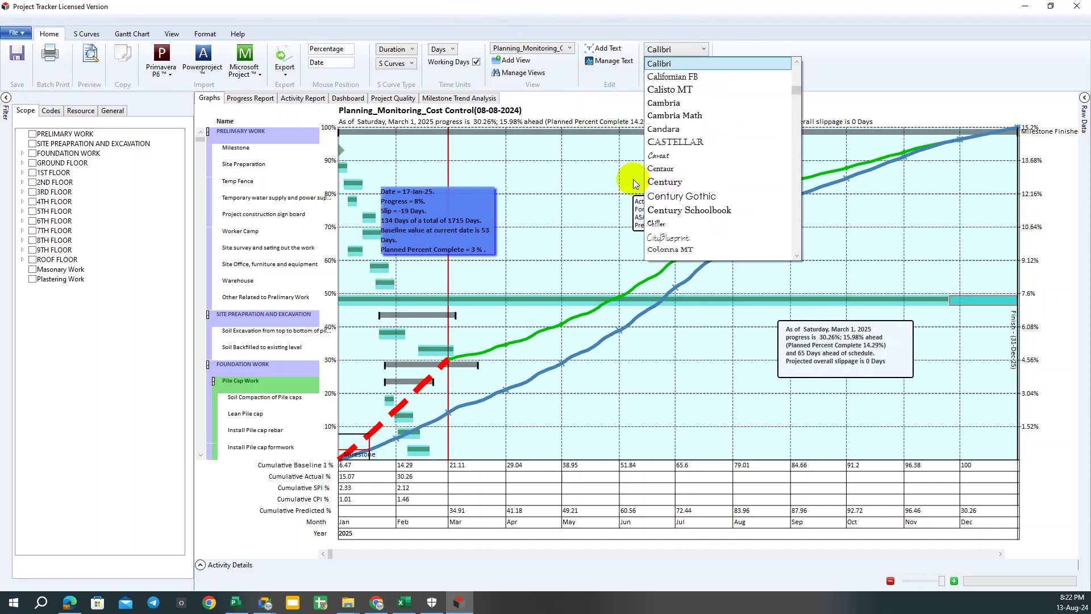
Change the chart text font to Century Gothic at size 11.
{"action": "left_click", "coordinate": [665, 103]}
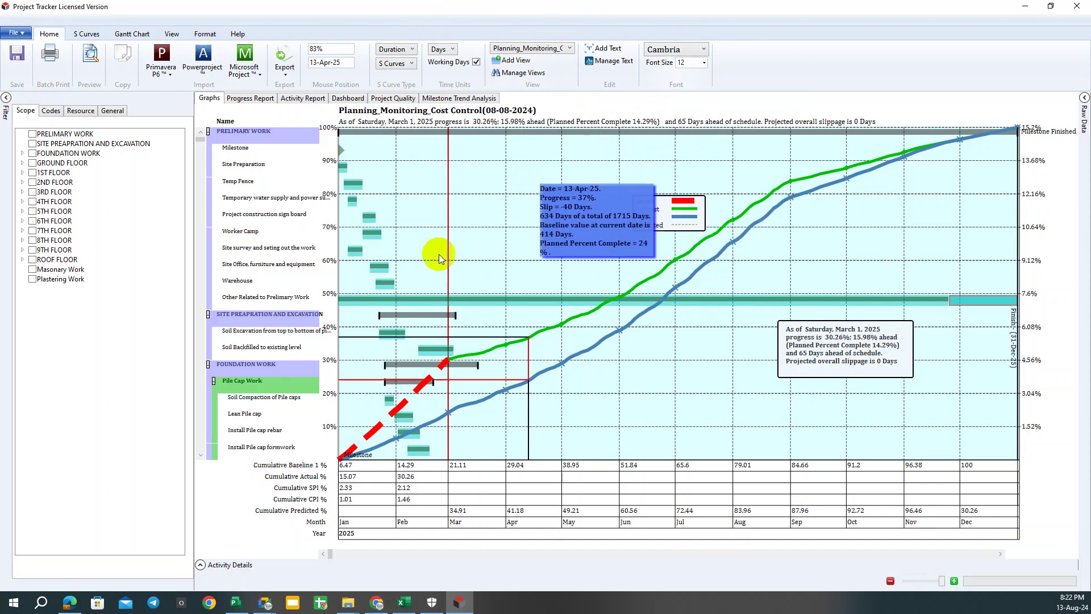
{"action": "left_click", "coordinate": [673, 53]}
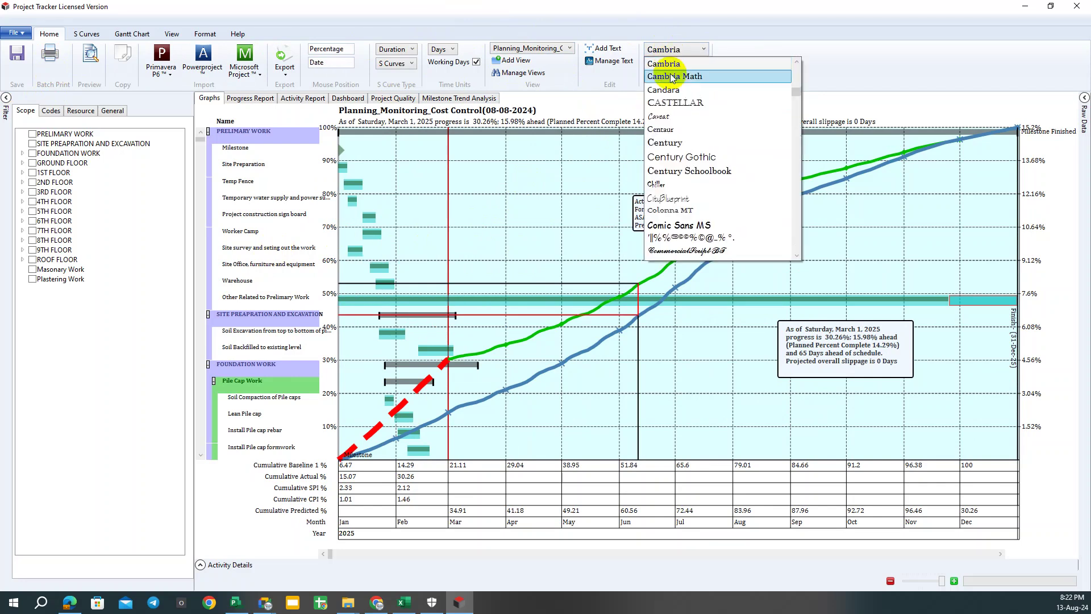
{"action": "left_click", "coordinate": [681, 157]}
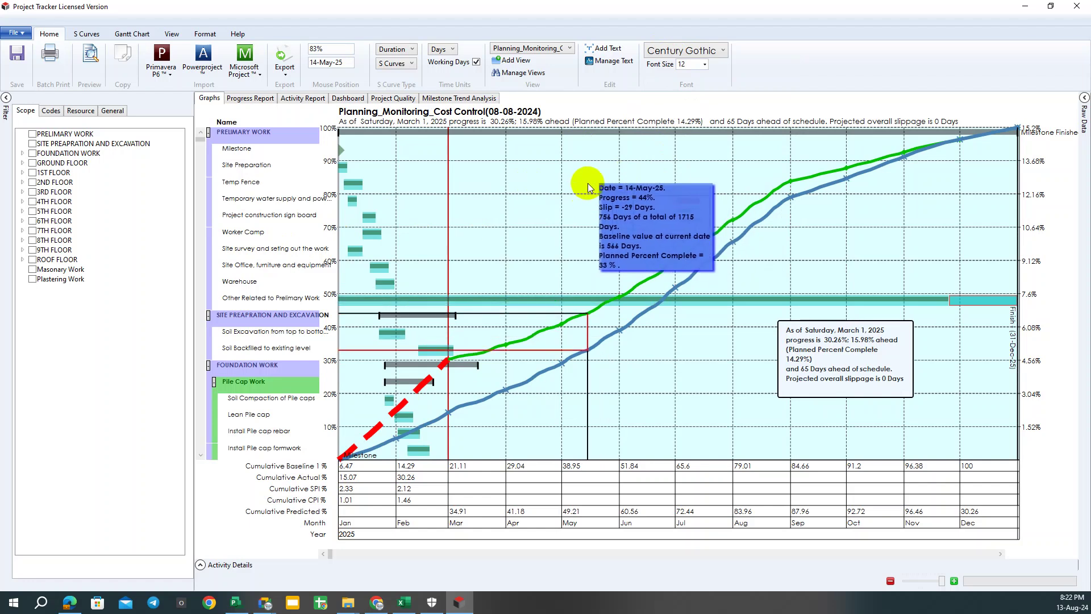
{"action": "left_click", "coordinate": [705, 63]}
{"action": "left_click", "coordinate": [685, 143]}
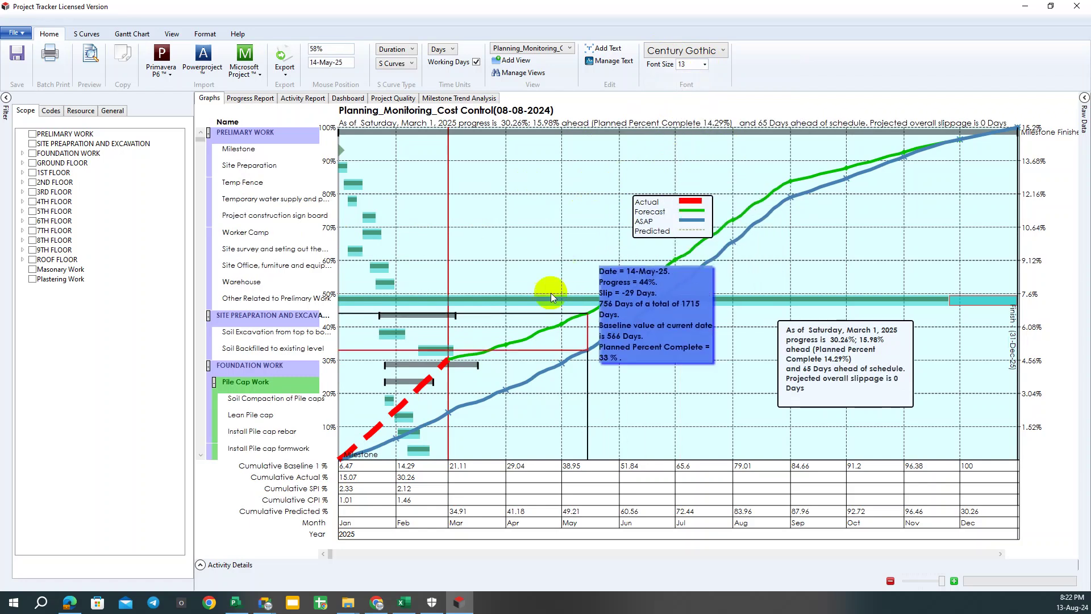
{"action": "left_click", "coordinate": [704, 62]}
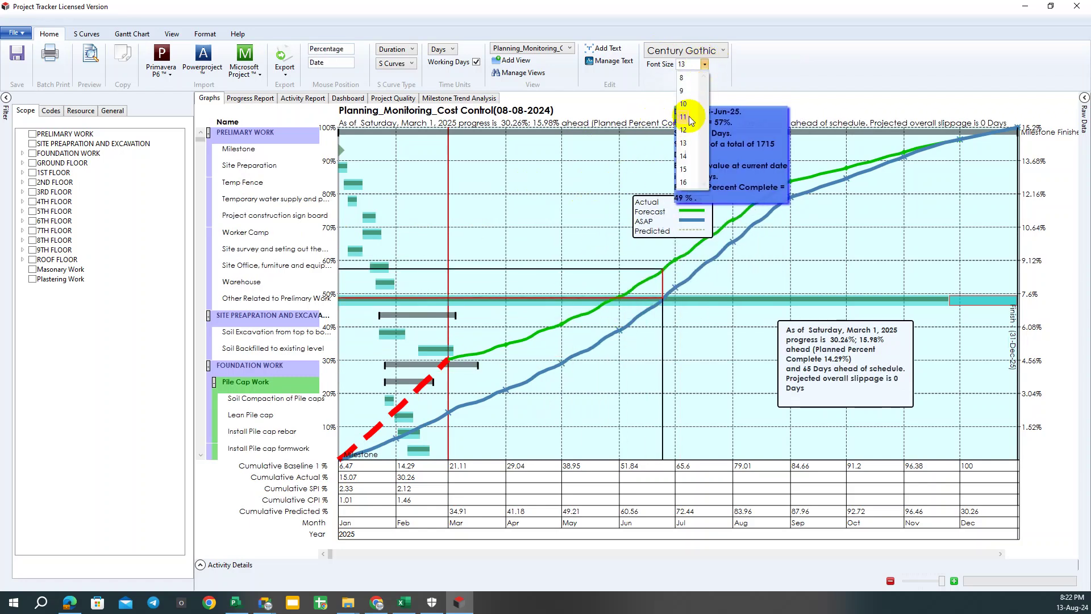
{"action": "left_click", "coordinate": [684, 104]}
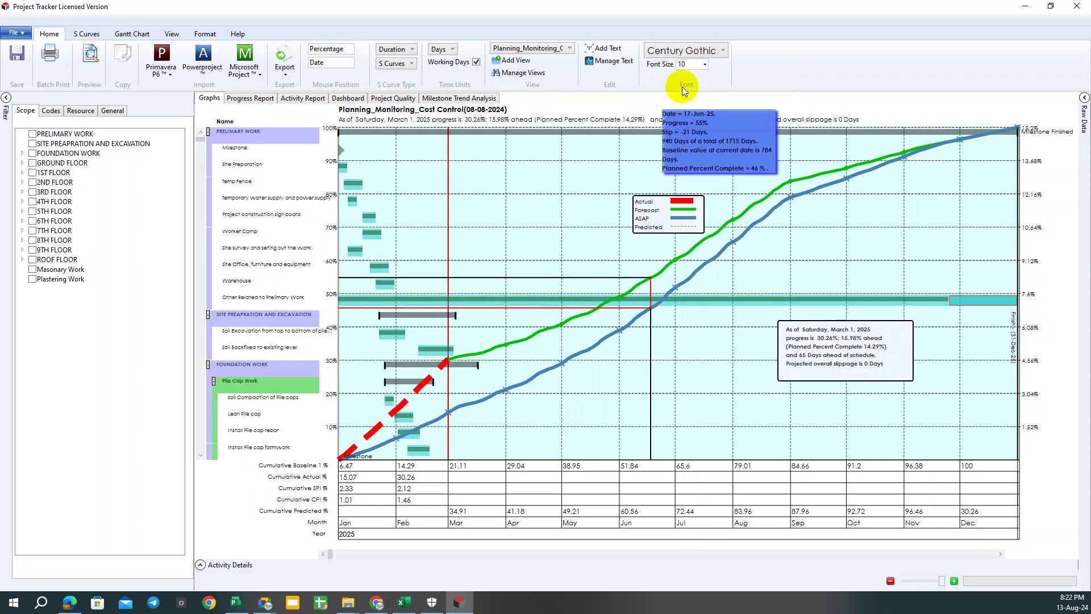
{"action": "left_click", "coordinate": [703, 64]}
{"action": "left_click", "coordinate": [684, 116]}
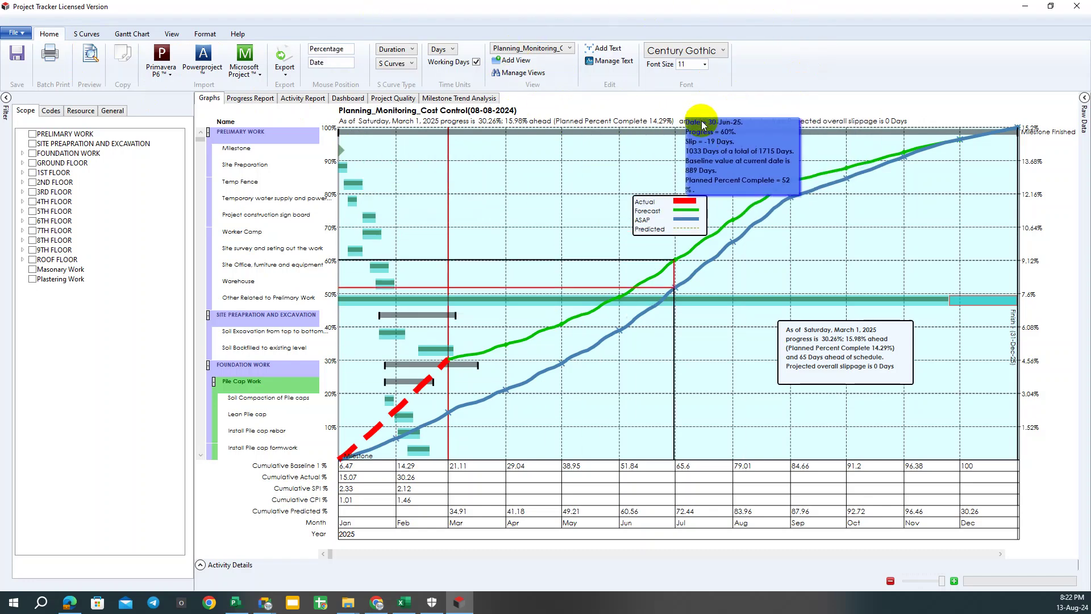
In the S-curve line settings, recolour the Actual curve from red to dark navy.
{"action": "left_click", "coordinate": [81, 37]}
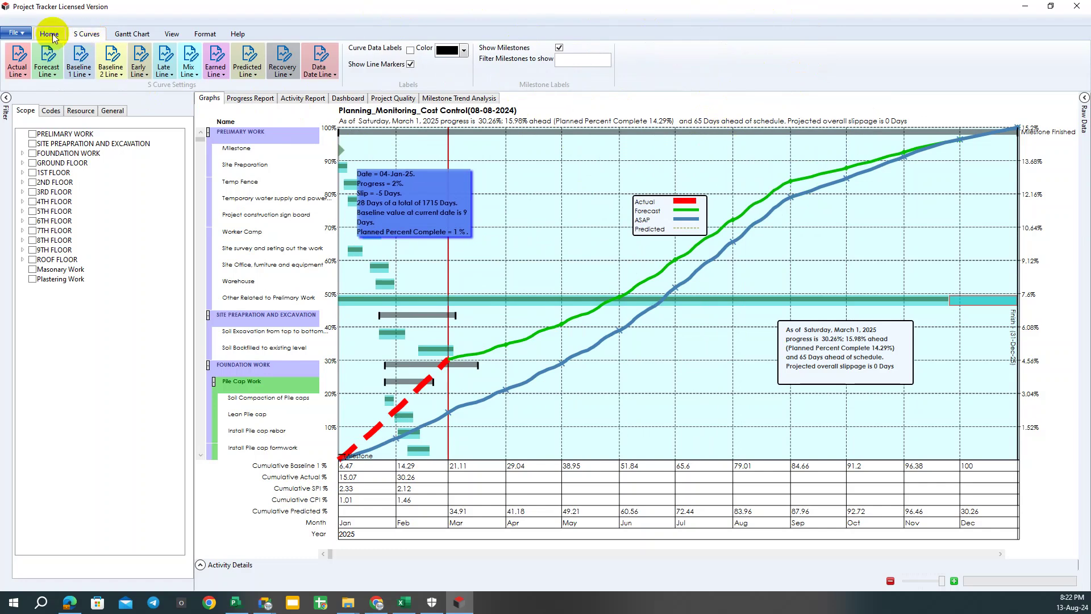
{"action": "left_click", "coordinate": [48, 33]}
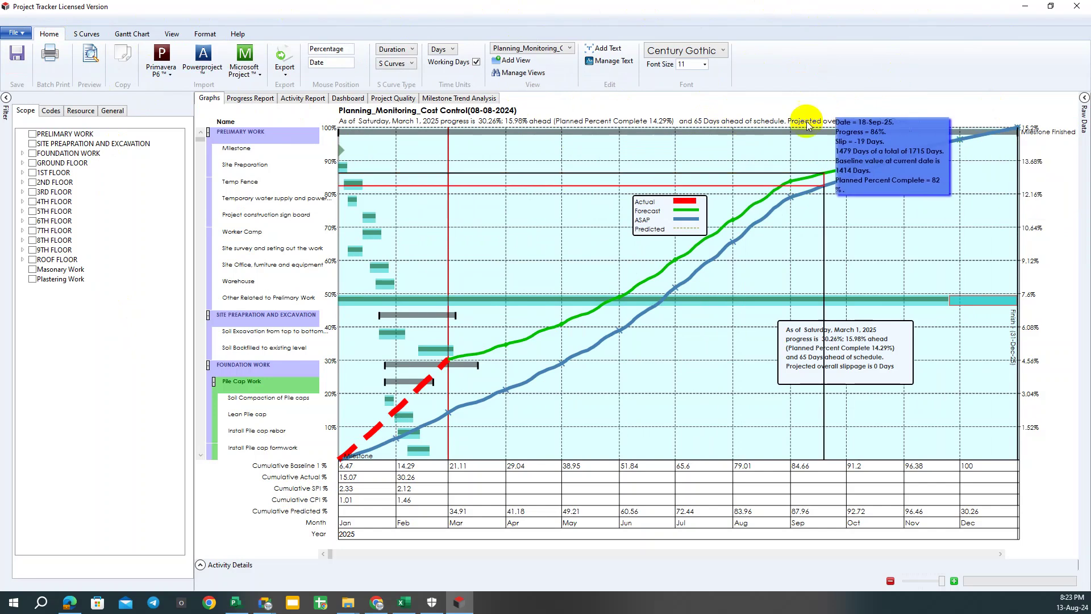
{"action": "left_click", "coordinate": [86, 33]}
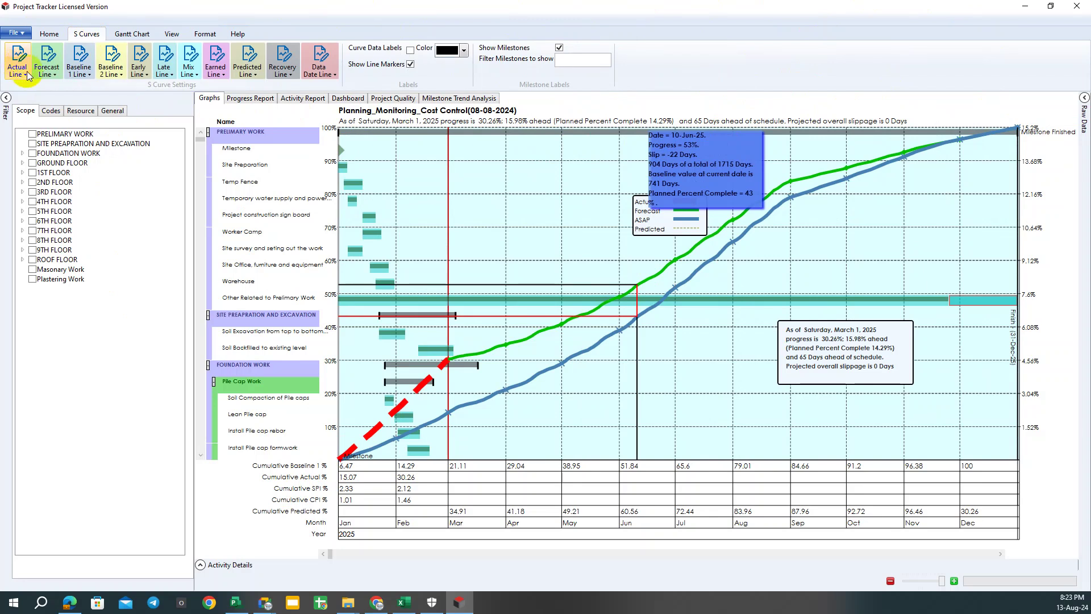
{"action": "left_click", "coordinate": [24, 78]}
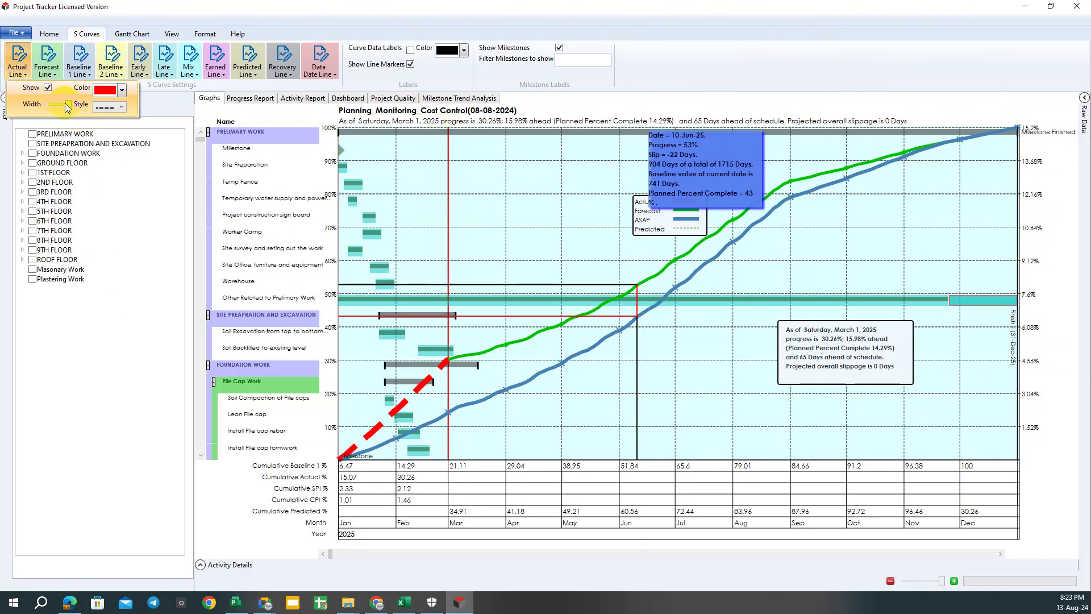
{"action": "left_click", "coordinate": [103, 90]}
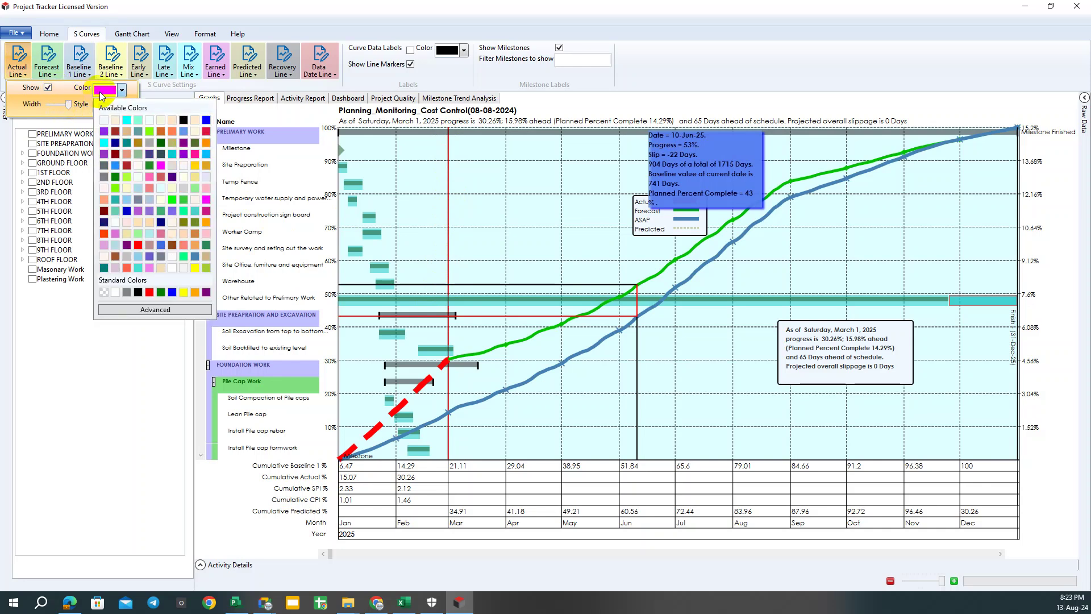
{"action": "left_click", "coordinate": [116, 143]}
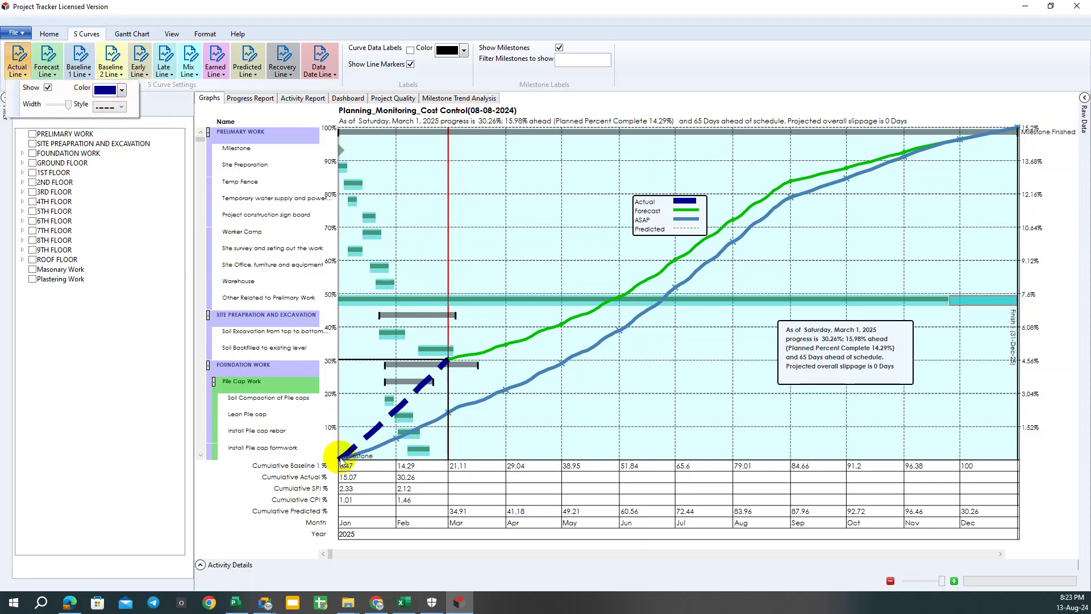
{"action": "left_click", "coordinate": [326, 60]}
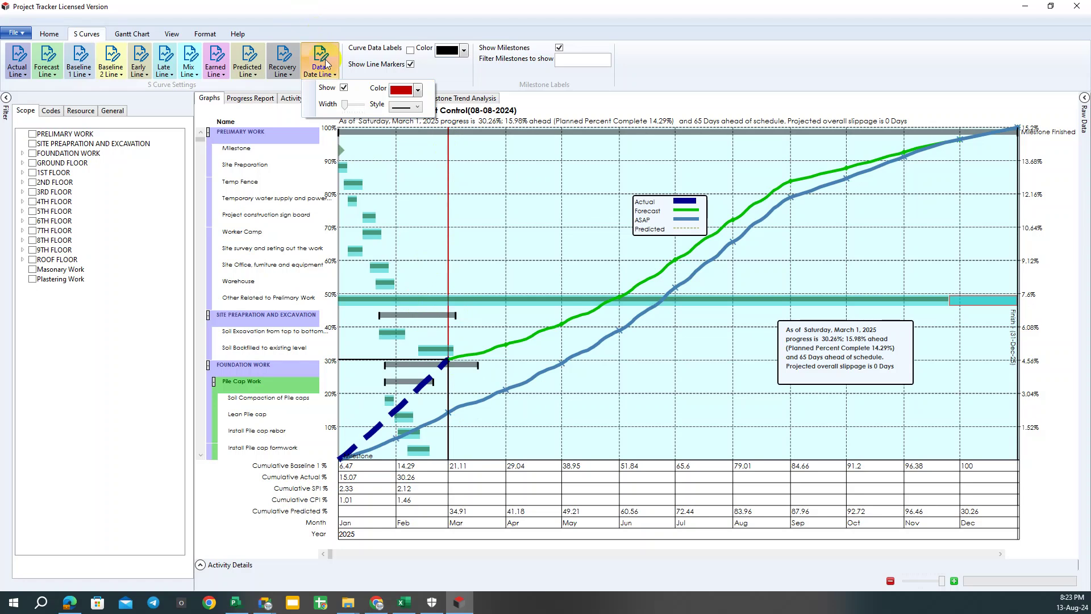
Change the Forecast curve colour from green to red.
{"action": "left_click", "coordinate": [47, 62]}
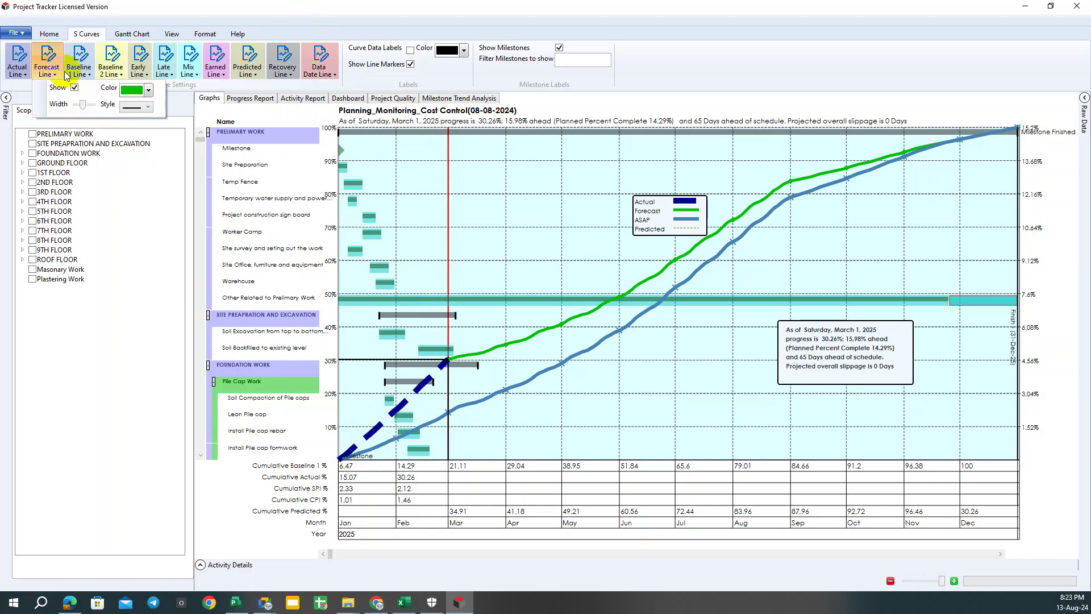
{"action": "left_click", "coordinate": [131, 91]}
{"action": "left_click", "coordinate": [136, 95]}
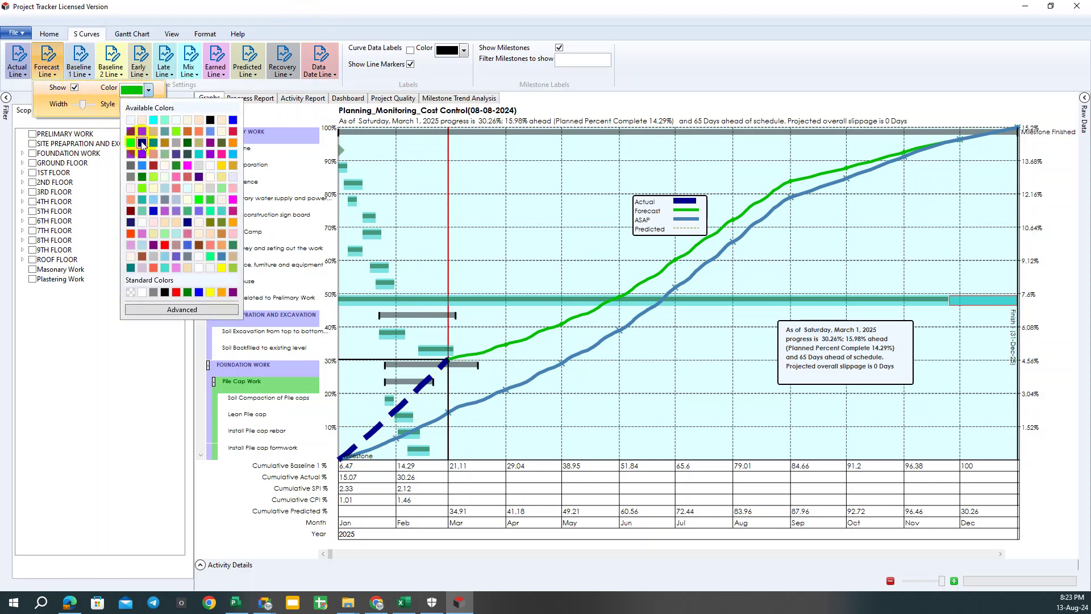
{"action": "left_click", "coordinate": [176, 292]}
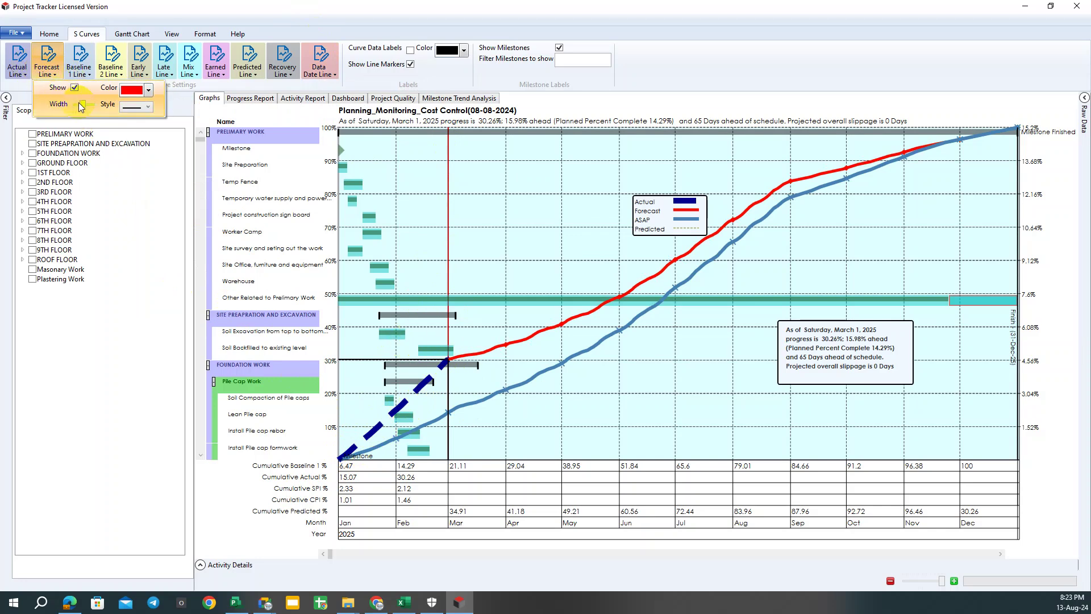
Make the Actual curve red and try several dash patterns for it.
{"action": "left_click", "coordinate": [17, 58]}
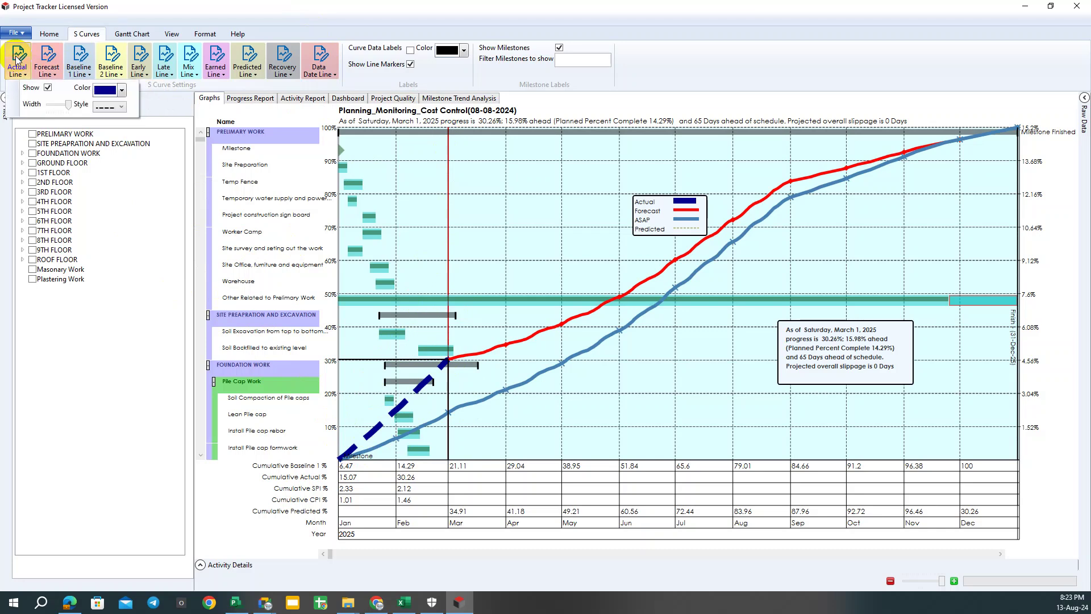
{"action": "left_click", "coordinate": [105, 93]}
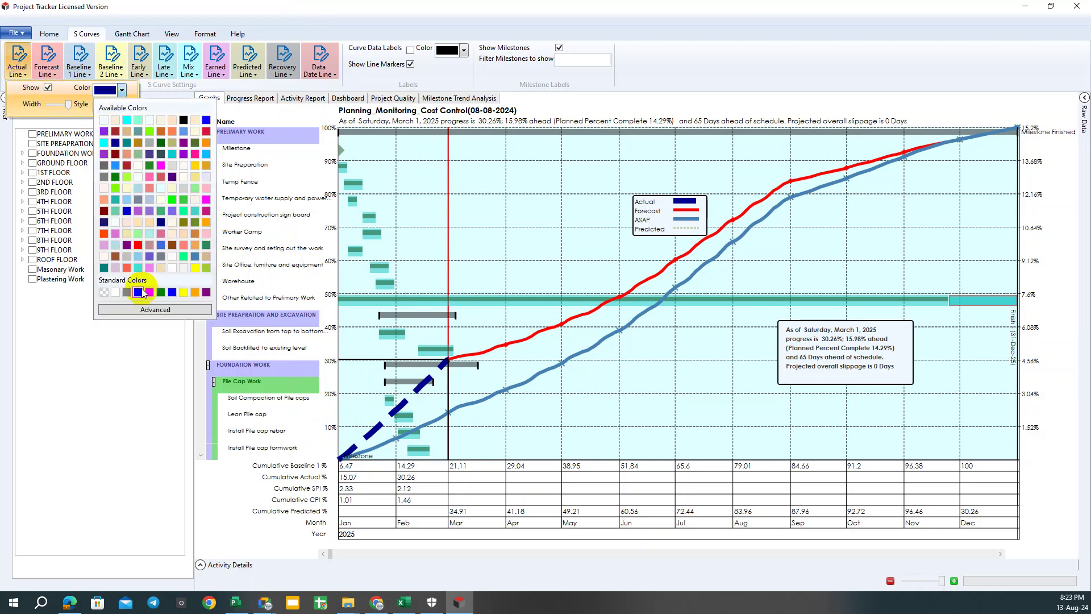
{"action": "left_click", "coordinate": [149, 288]}
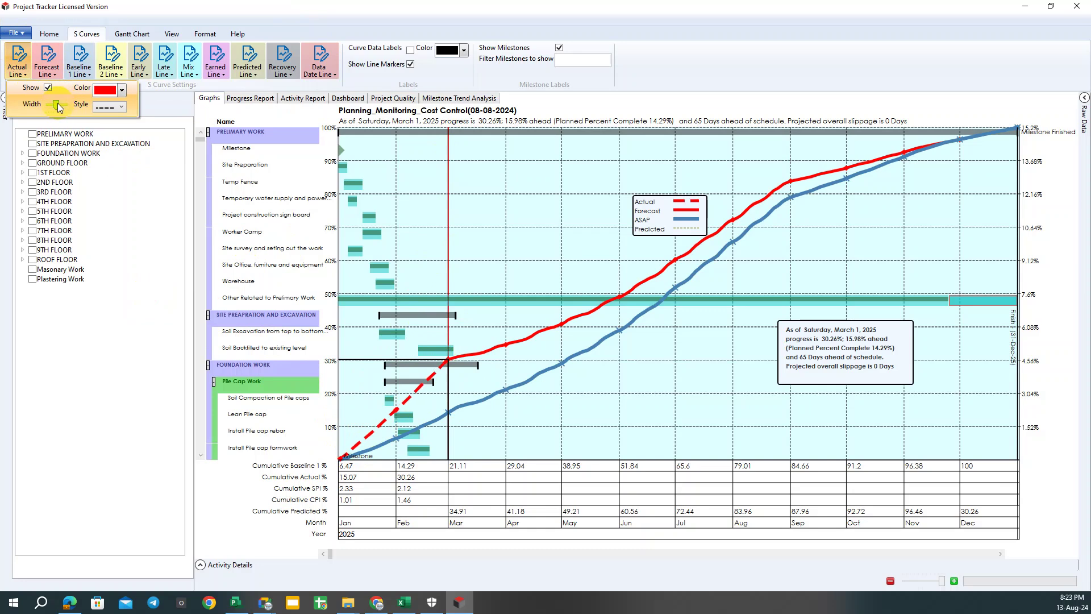
{"action": "left_click", "coordinate": [104, 113]}
{"action": "left_click", "coordinate": [112, 167]}
{"action": "left_click", "coordinate": [108, 107]}
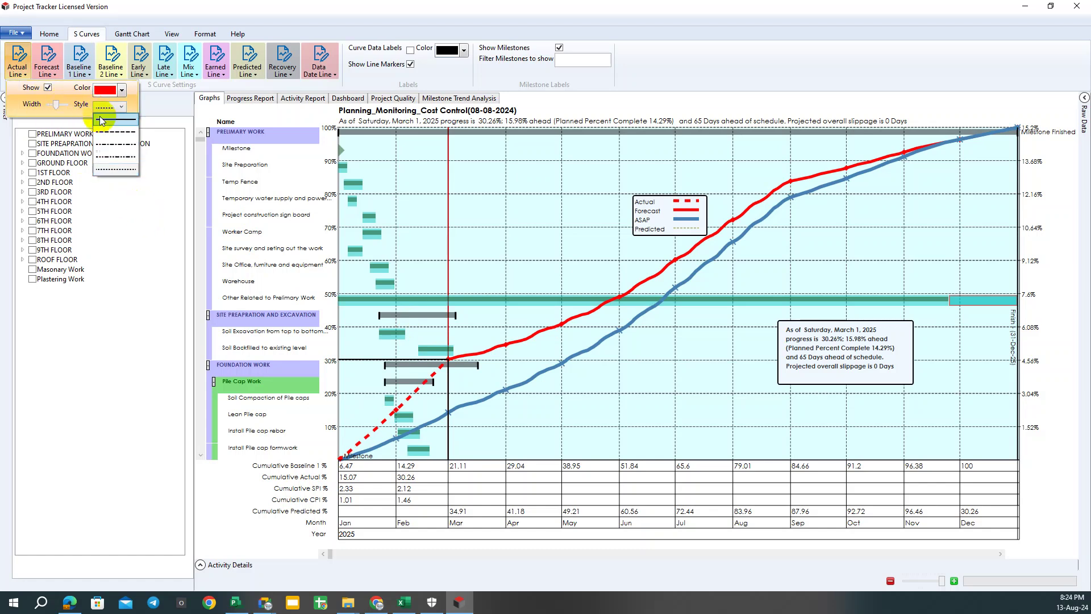
{"action": "left_click", "coordinate": [107, 164]}
{"action": "left_click", "coordinate": [110, 109]}
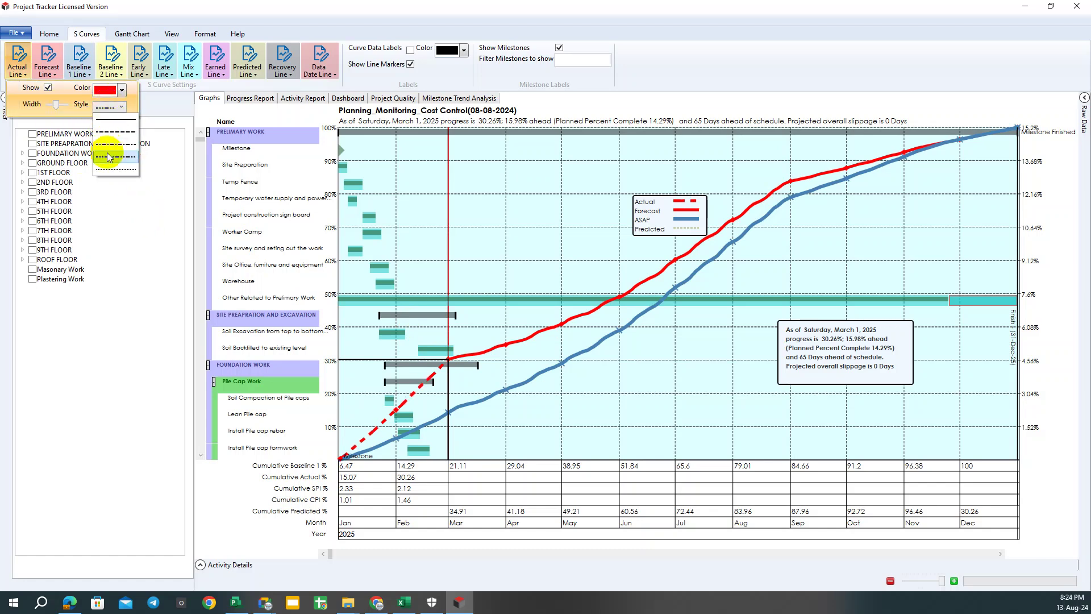
{"action": "left_click", "coordinate": [108, 131]}
{"action": "left_click", "coordinate": [100, 108]}
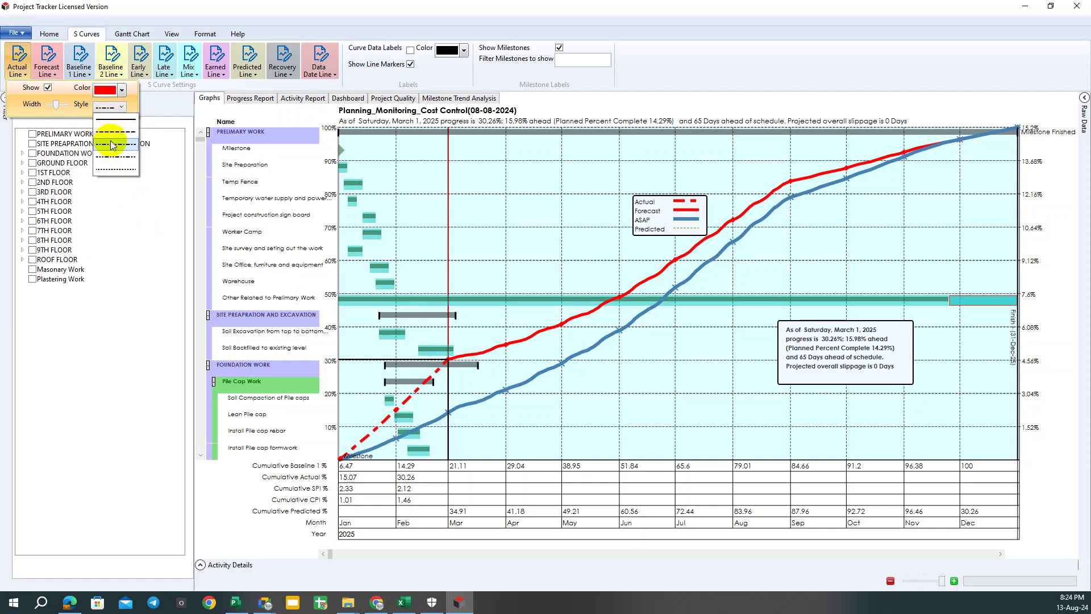
{"action": "left_click", "coordinate": [107, 123]}
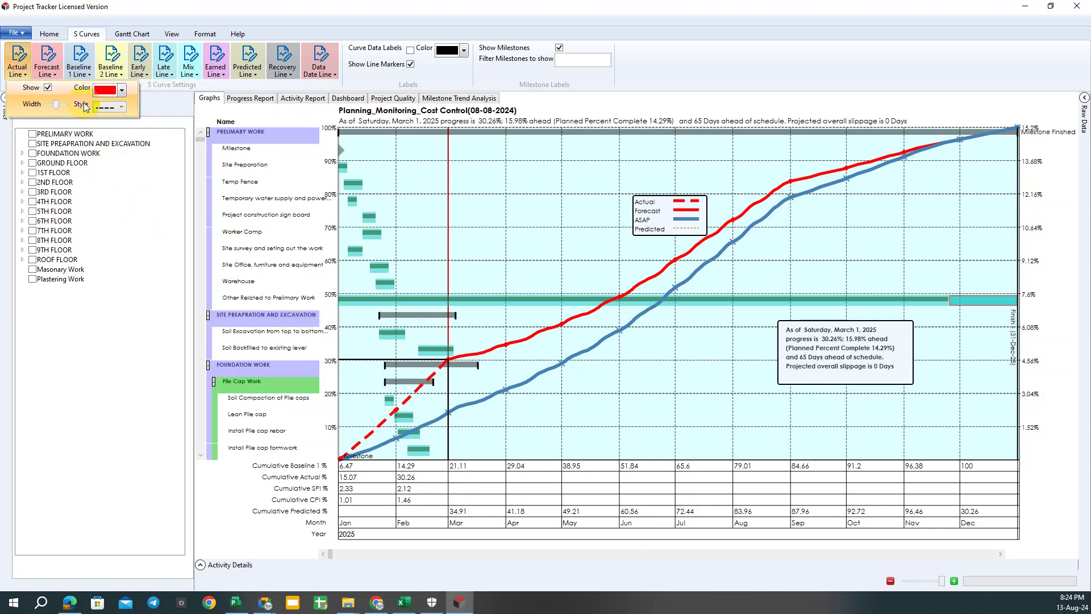
Toggle the Actual curve off and back on, then make it a solid line.
{"action": "left_click", "coordinate": [48, 87]}
{"action": "left_click", "coordinate": [47, 87]}
{"action": "left_click", "coordinate": [47, 88]}
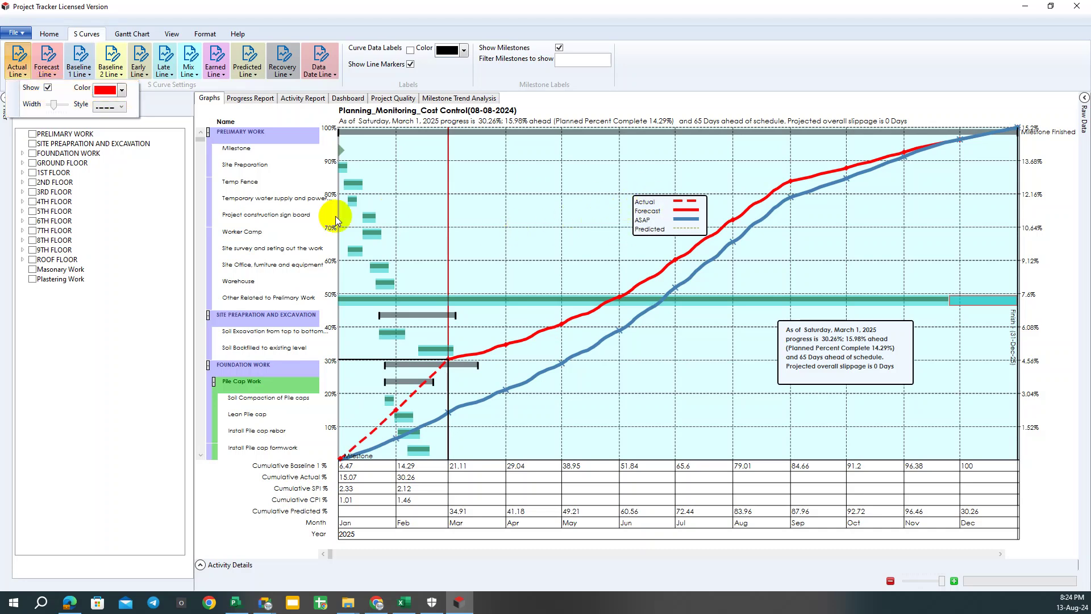
{"action": "left_click", "coordinate": [55, 68]}
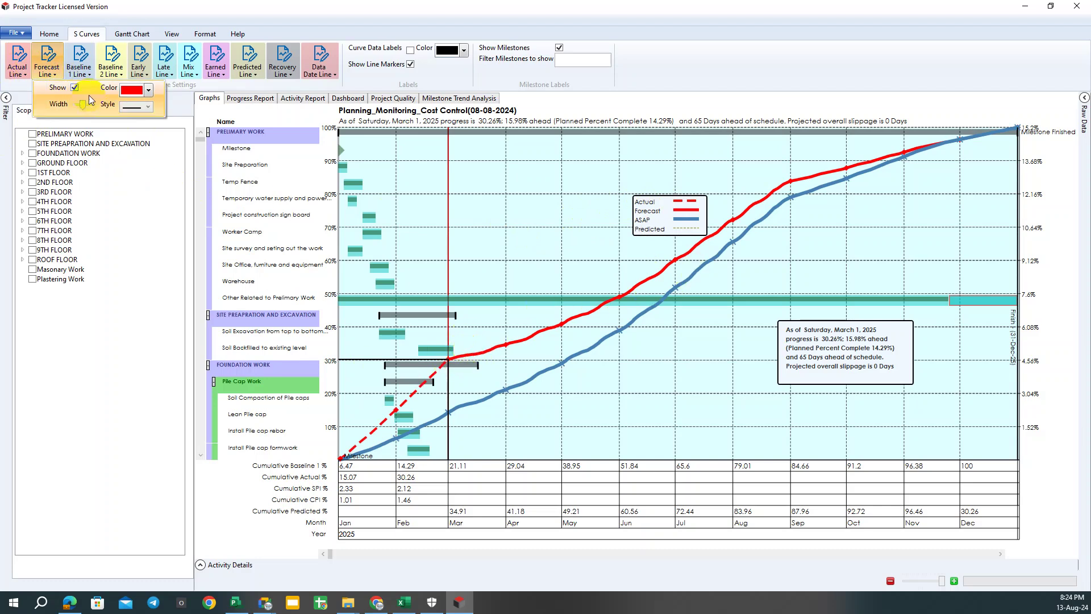
{"action": "left_click", "coordinate": [148, 89]}
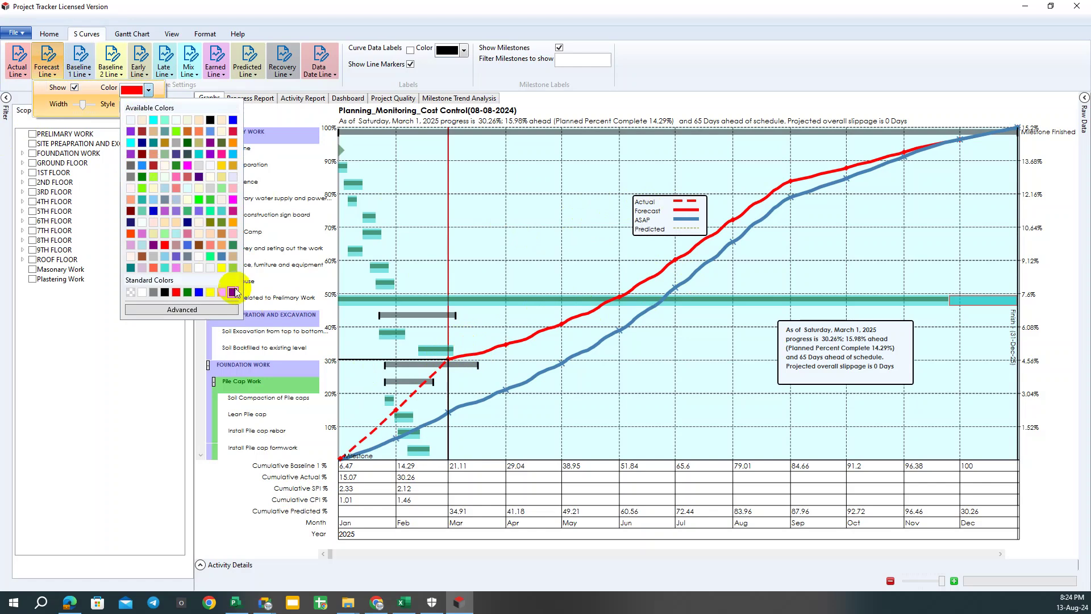
{"action": "left_click", "coordinate": [17, 62]}
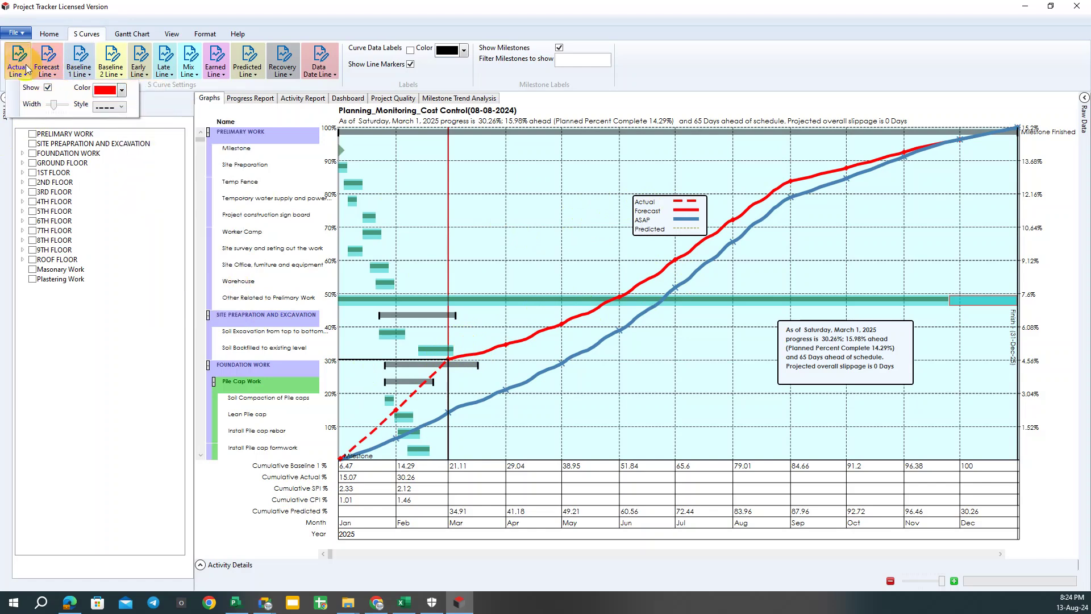
{"action": "left_click", "coordinate": [112, 107]}
{"action": "left_click", "coordinate": [111, 121]}
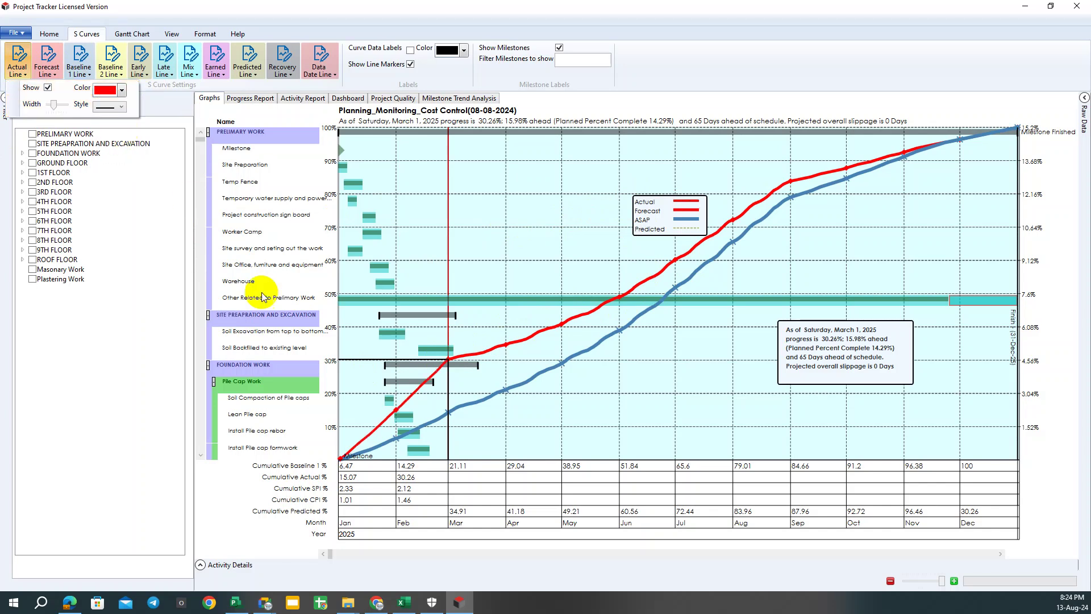
Change the red Forecast curve to a dashed line pattern.
{"action": "left_click", "coordinate": [47, 62]}
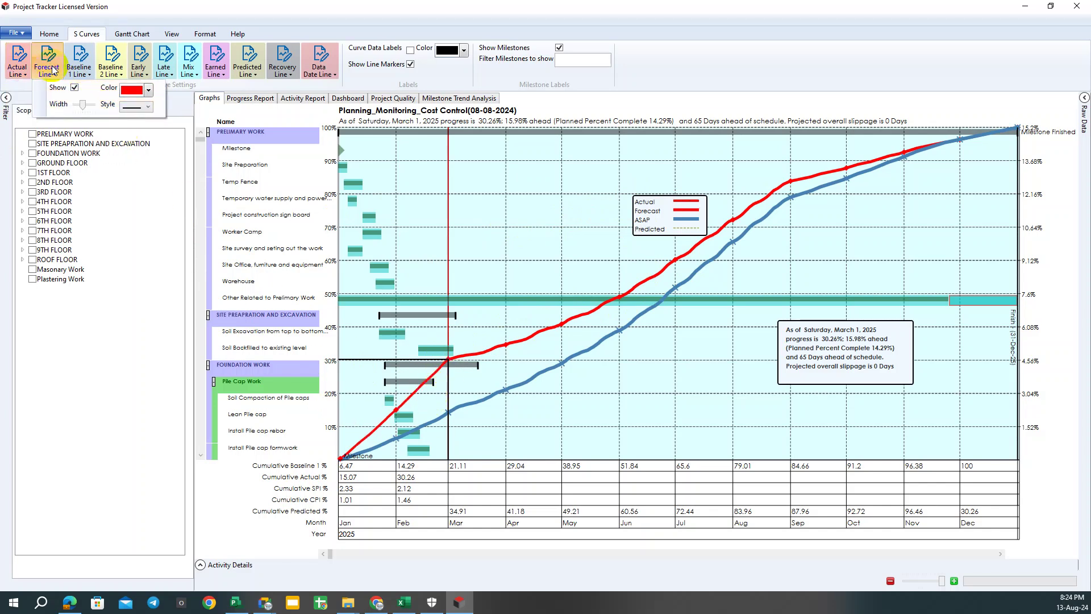
{"action": "left_click", "coordinate": [136, 106]}
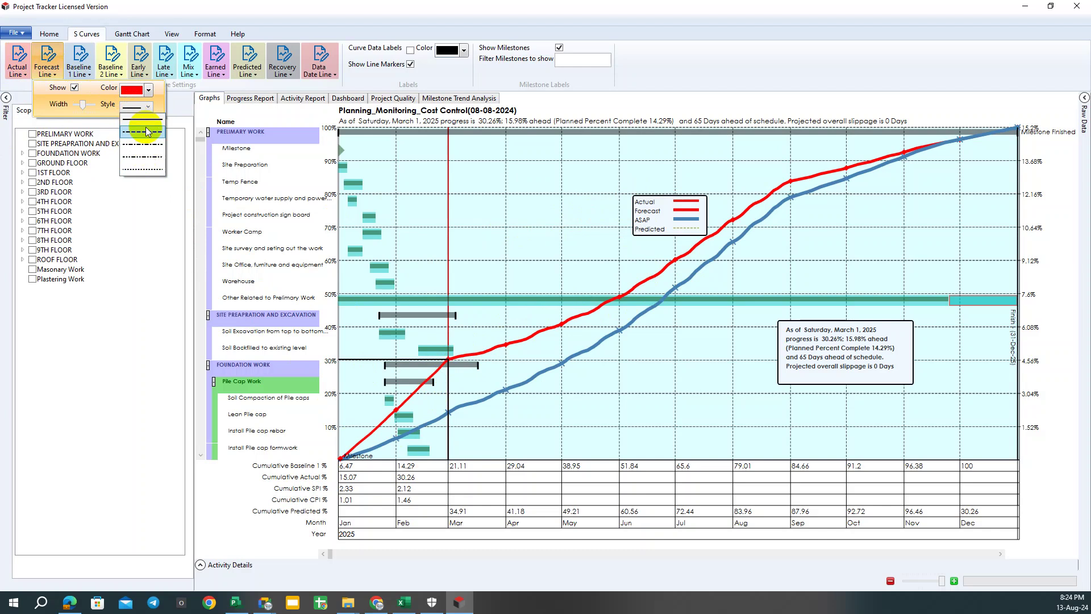
{"action": "left_click", "coordinate": [140, 132]}
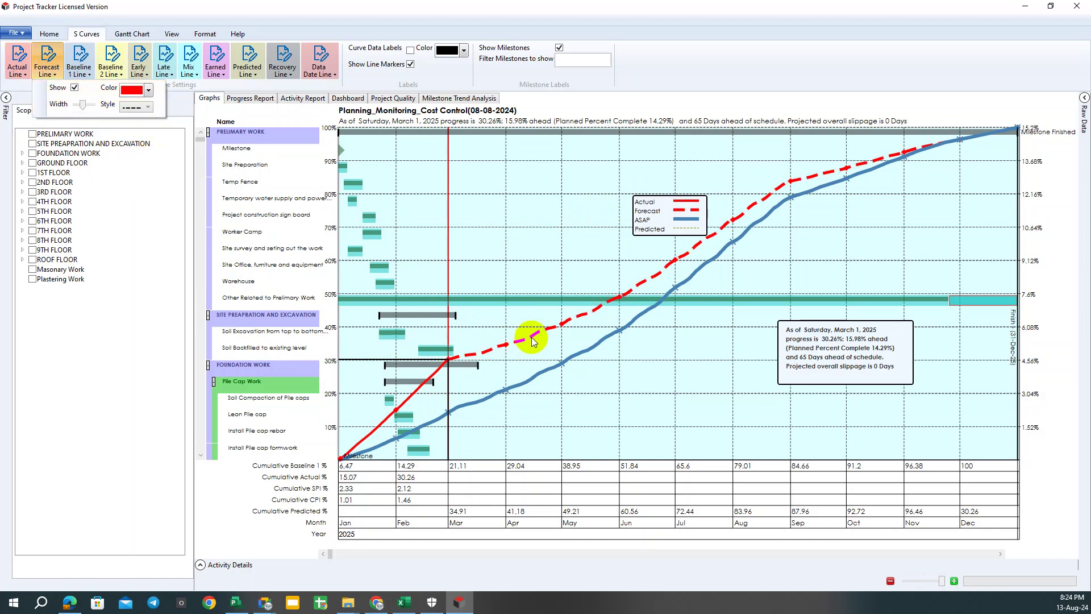
{"action": "left_click", "coordinate": [130, 111]}
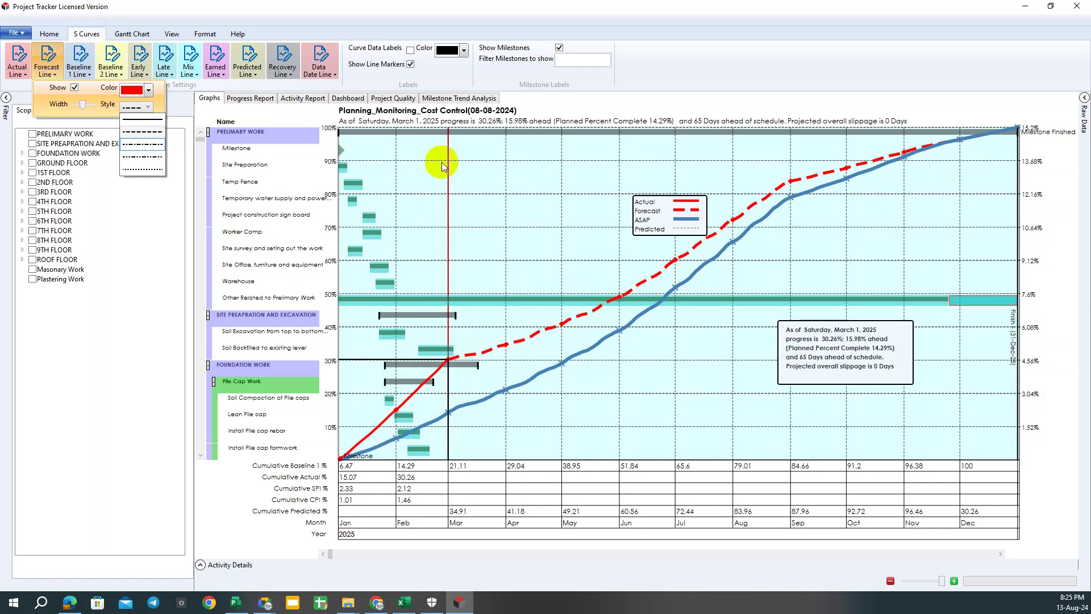
{"action": "left_click", "coordinate": [320, 64]}
Make the data date line dark navy and widen it with the Width slider.
{"action": "left_click", "coordinate": [418, 90]}
{"action": "left_click", "coordinate": [410, 146]}
{"action": "mouse_move", "coordinate": [467, 274]}
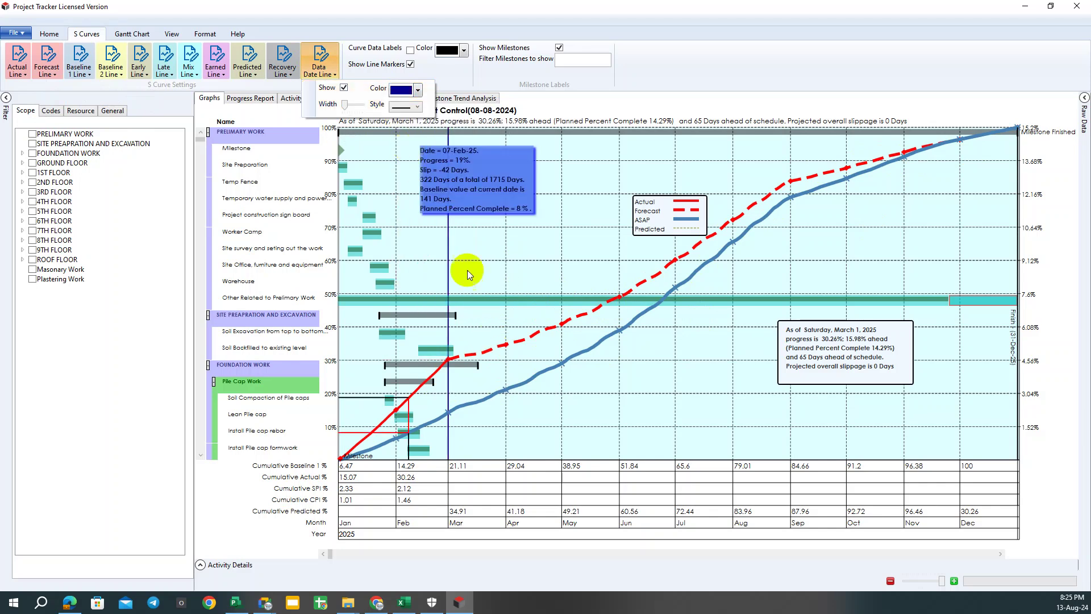
{"action": "left_click_drag", "start_coordinate": [350, 105], "coordinate": [355, 105]}
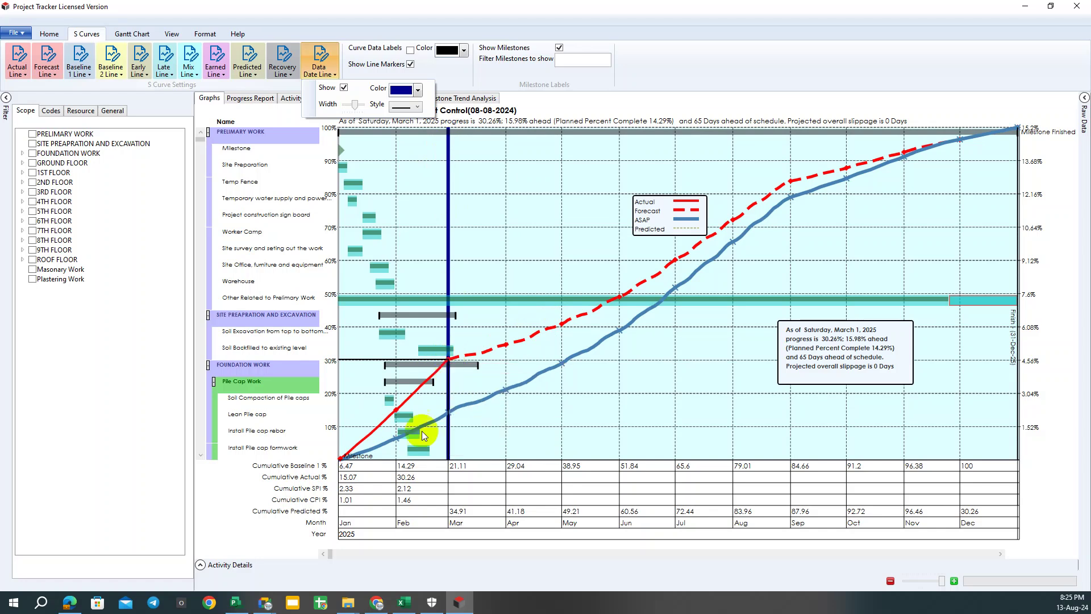
In Microsoft Project, update work as complete through 28-02-25.
{"action": "left_click", "coordinate": [228, 605]}
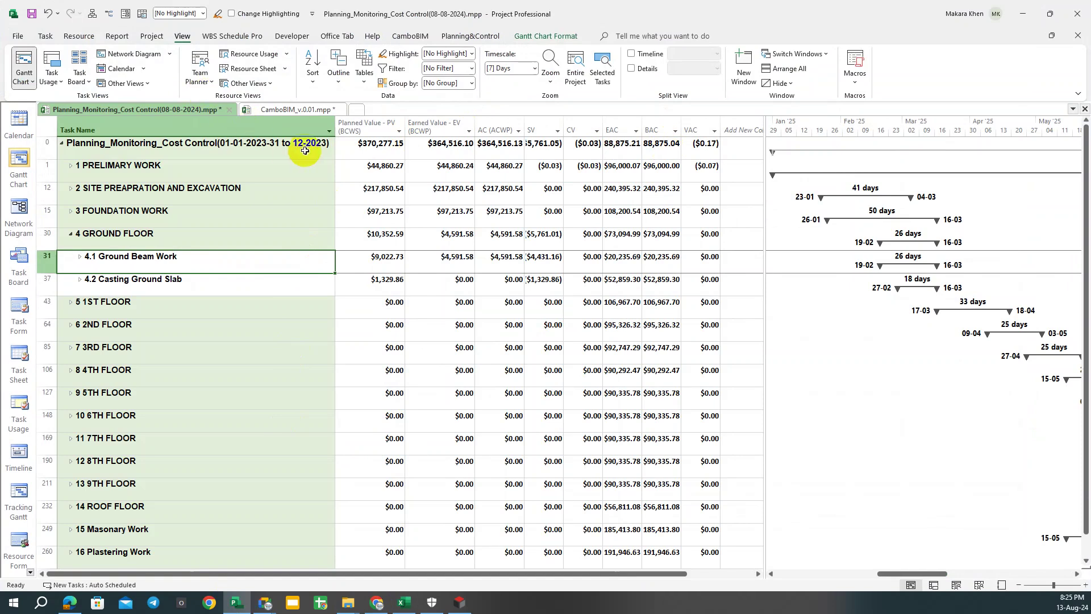
{"action": "left_click", "coordinate": [152, 35]}
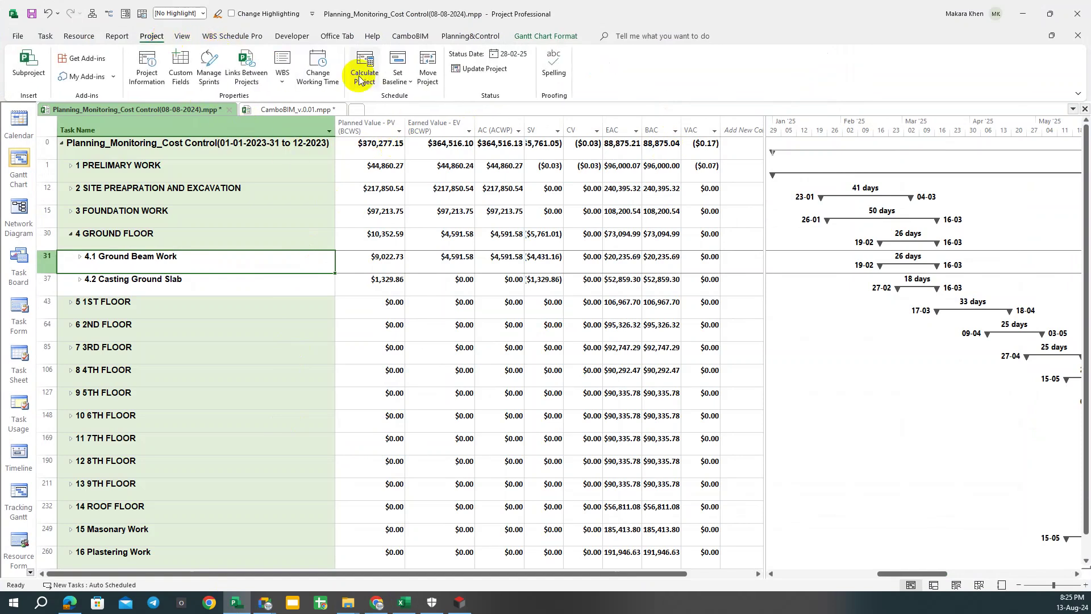
{"action": "left_click", "coordinate": [483, 68]}
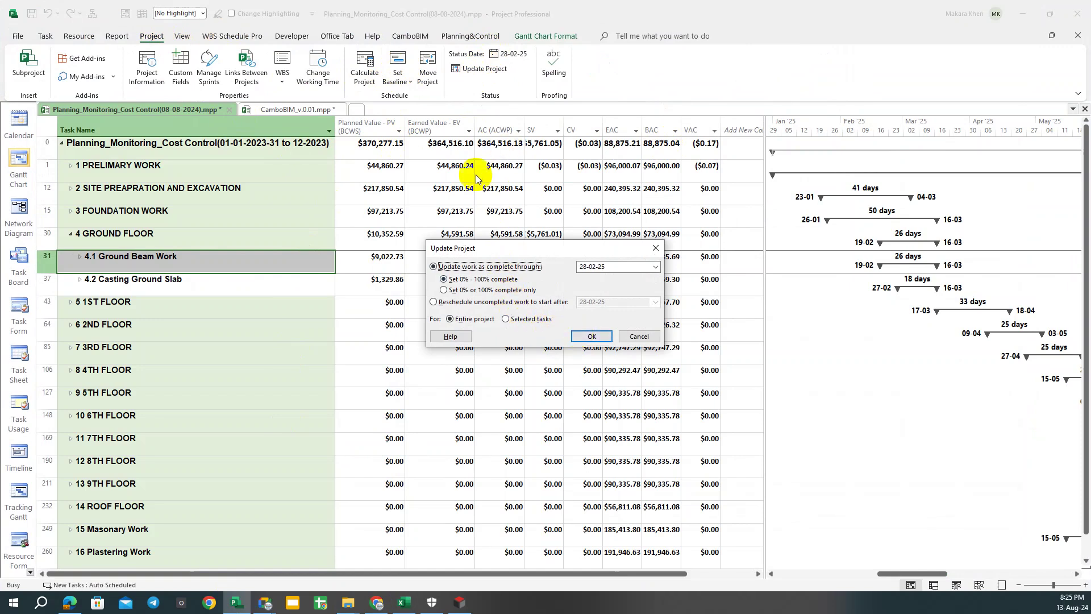
{"action": "left_click", "coordinate": [590, 336]}
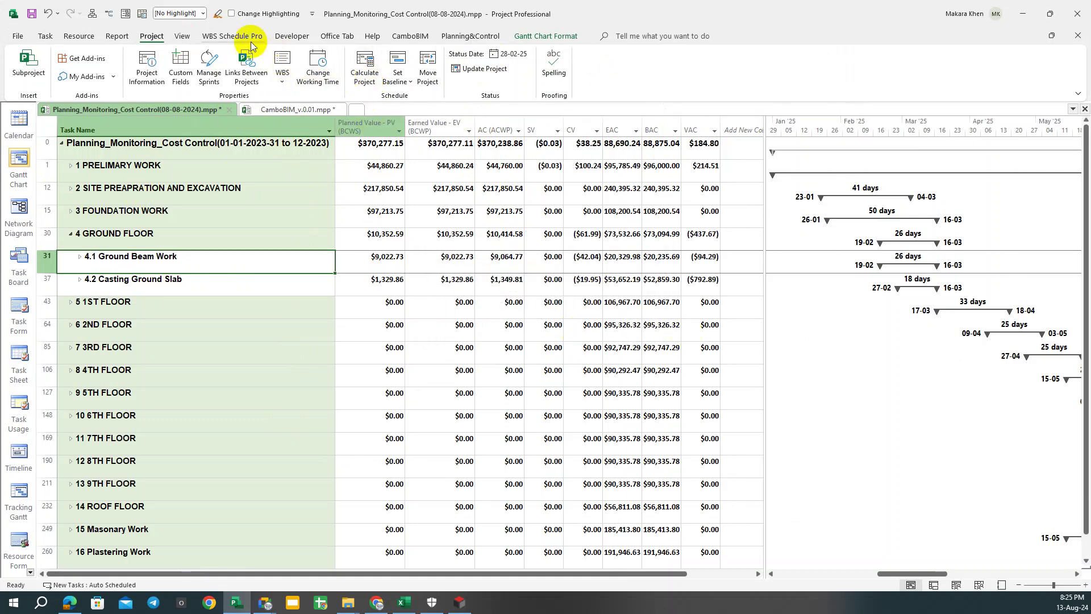
Switch the task sheet to the Entry table and widen it to reveal the Cost column.
{"action": "left_click", "coordinate": [182, 35]}
{"action": "left_click", "coordinate": [338, 68]}
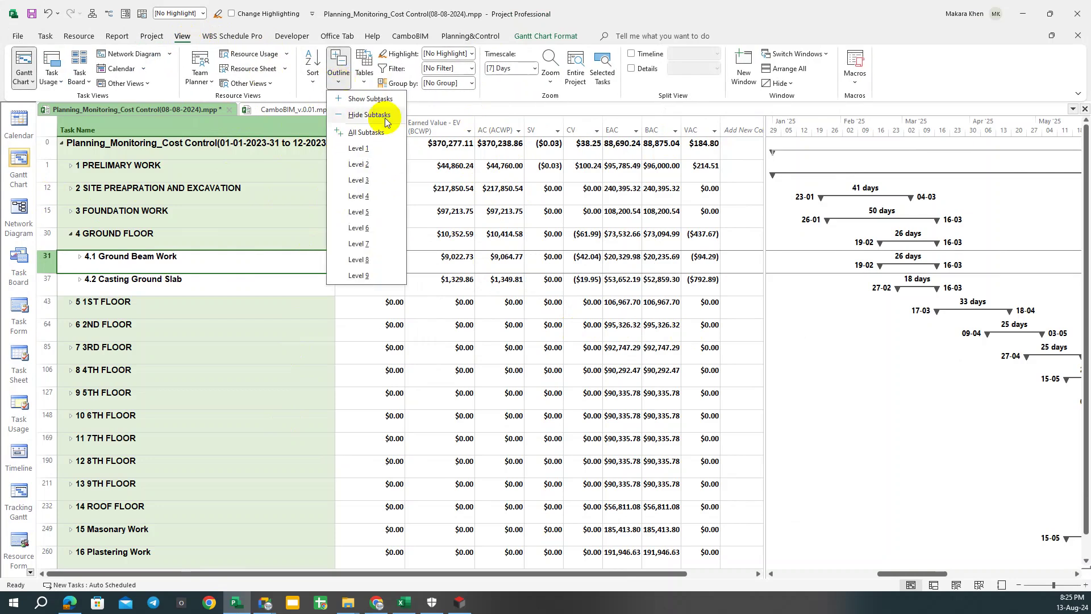
{"action": "left_click", "coordinate": [364, 68]}
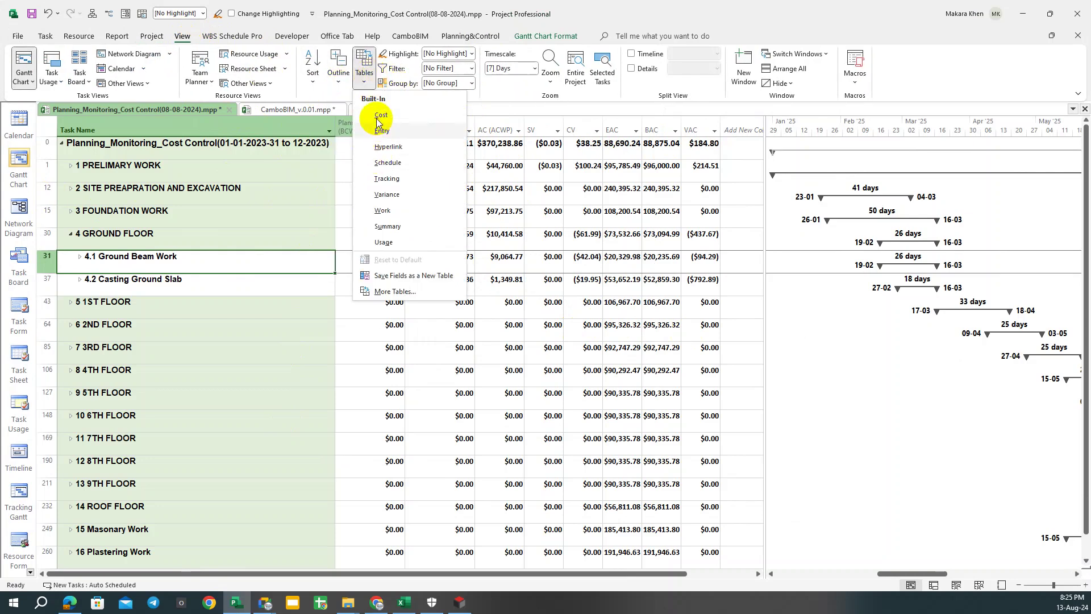
{"action": "left_click", "coordinate": [381, 131]}
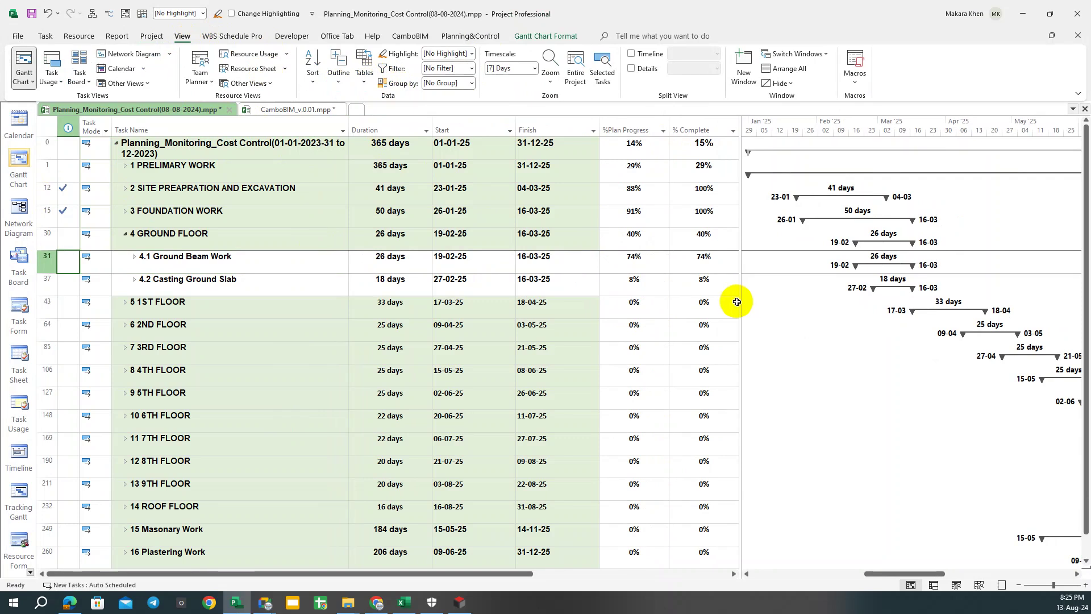
{"action": "left_click_drag", "start_coordinate": [742, 300], "coordinate": [836, 293]}
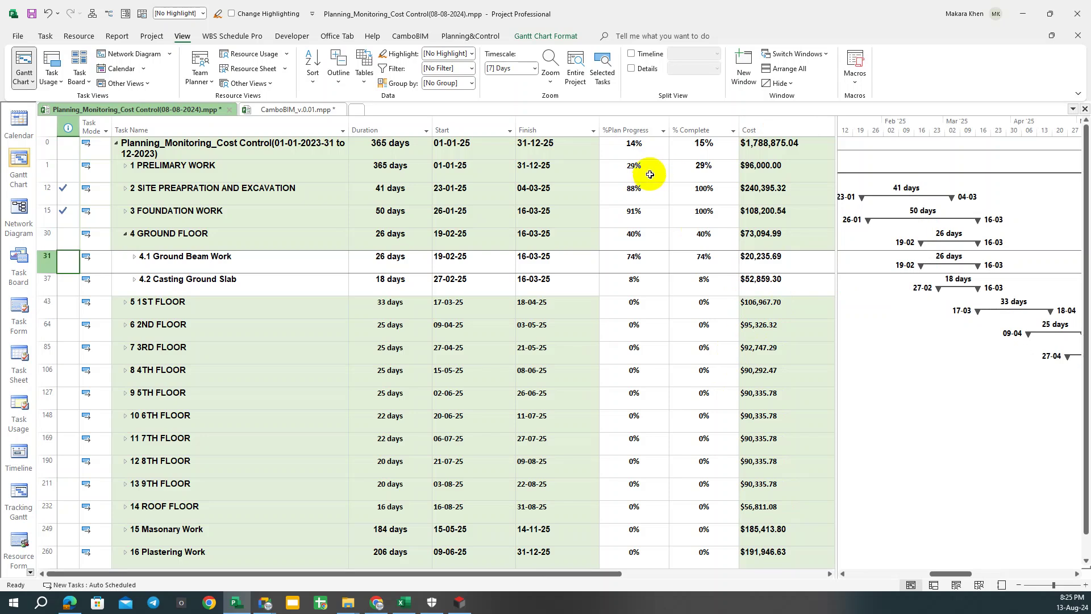
{"action": "scroll", "coordinate": [704, 346], "scroll_direction": "down", "scroll_amount": 1}
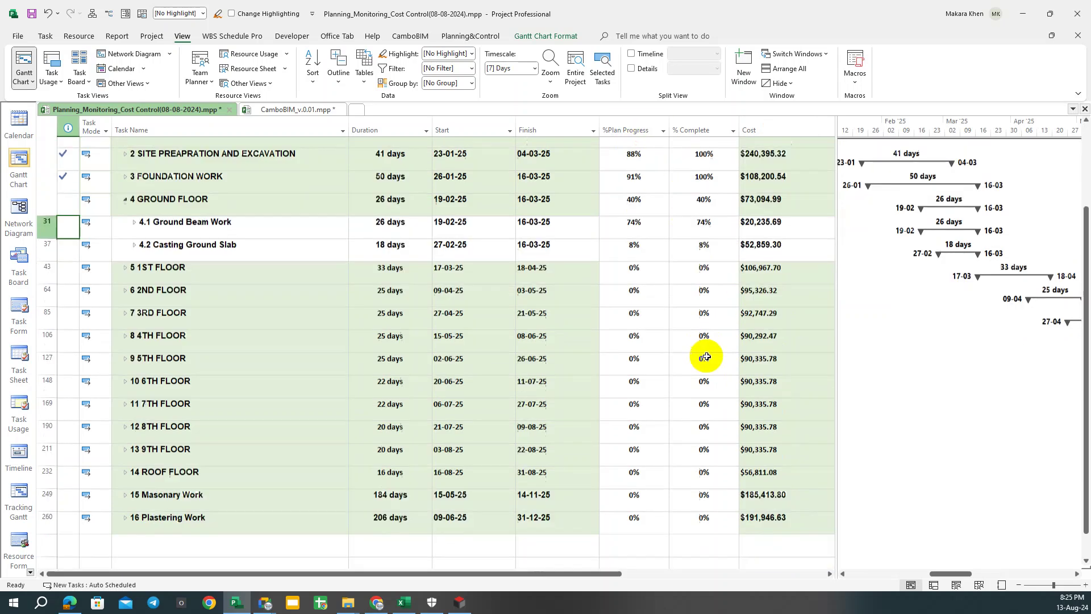
{"action": "scroll", "coordinate": [709, 364], "scroll_direction": "down", "scroll_amount": 4}
{"action": "scroll", "coordinate": [709, 369], "scroll_direction": "up", "scroll_amount": 5}
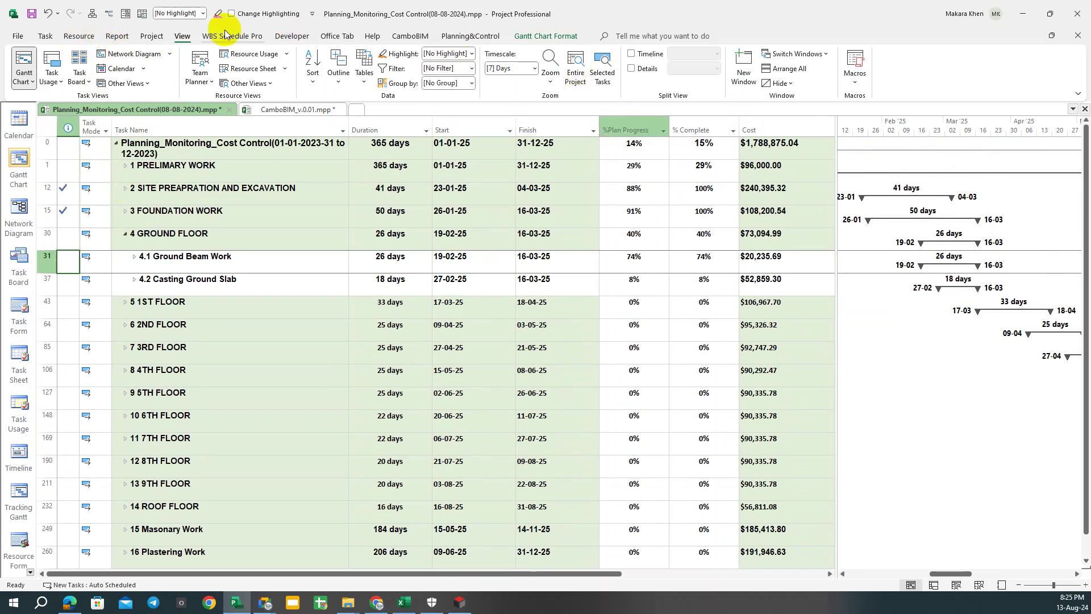
Set the project status date to 05-03-25 and return to the Project Tracker S-curve.
{"action": "left_click", "coordinate": [152, 36]}
{"action": "left_click", "coordinate": [508, 53]}
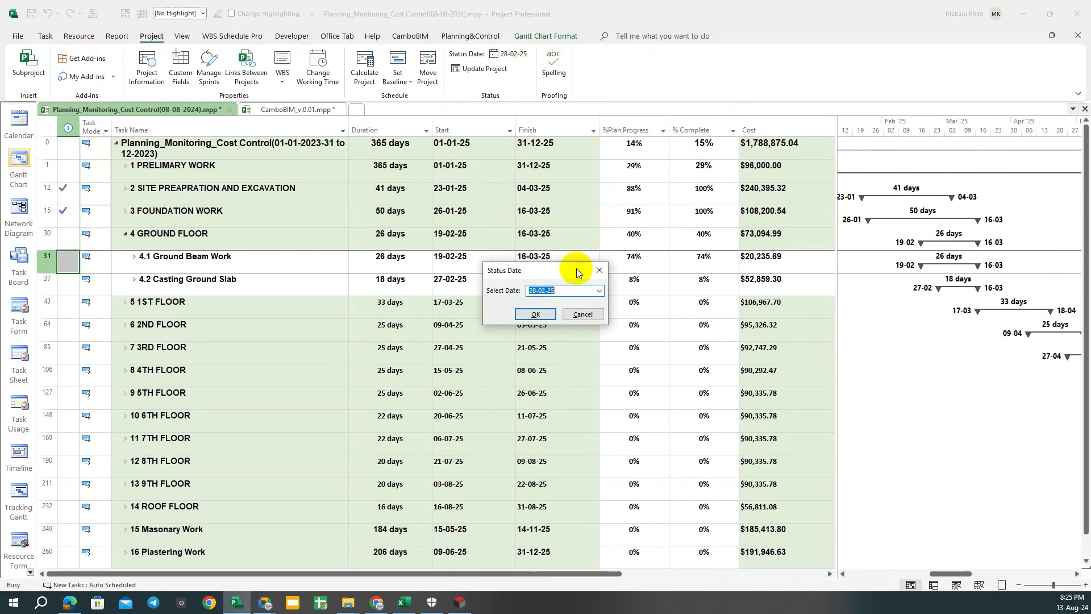
{"action": "left_click", "coordinate": [599, 292]}
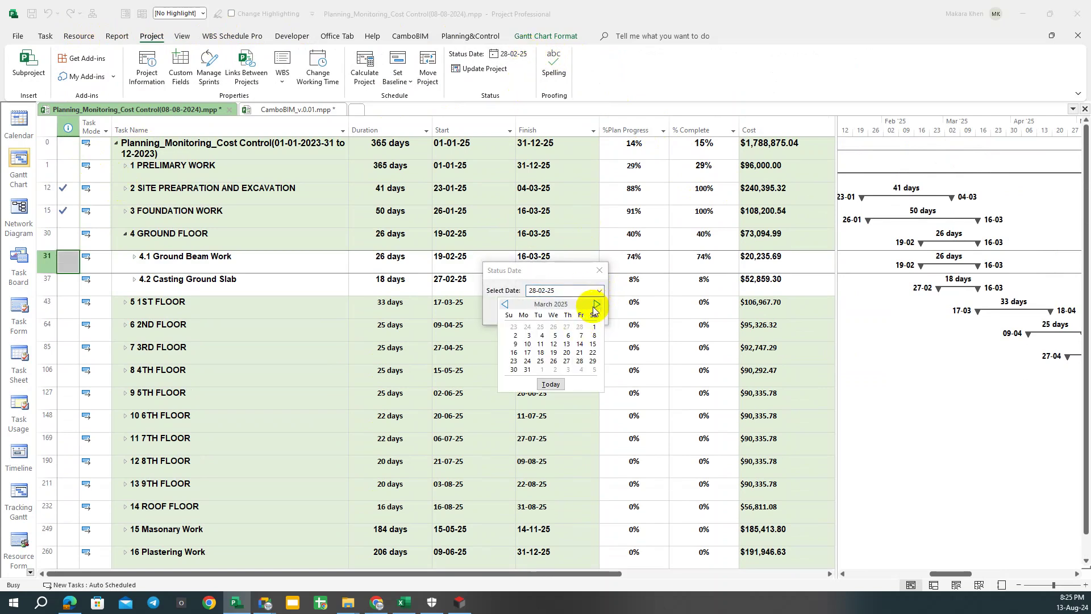
{"action": "left_click", "coordinate": [596, 305]}
{"action": "left_click", "coordinate": [555, 336]}
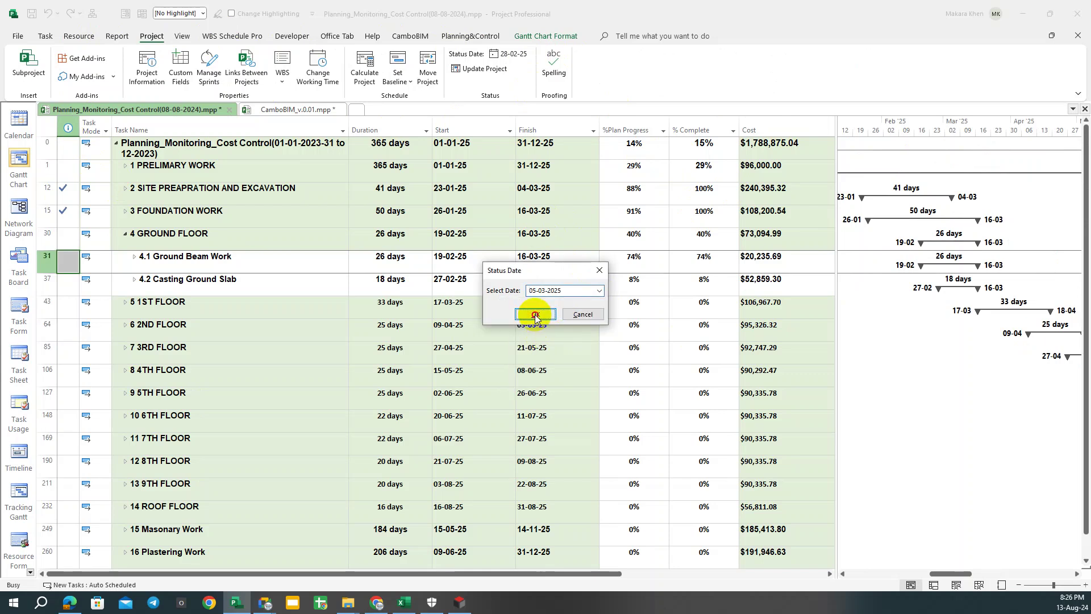
{"action": "left_click", "coordinate": [535, 315]}
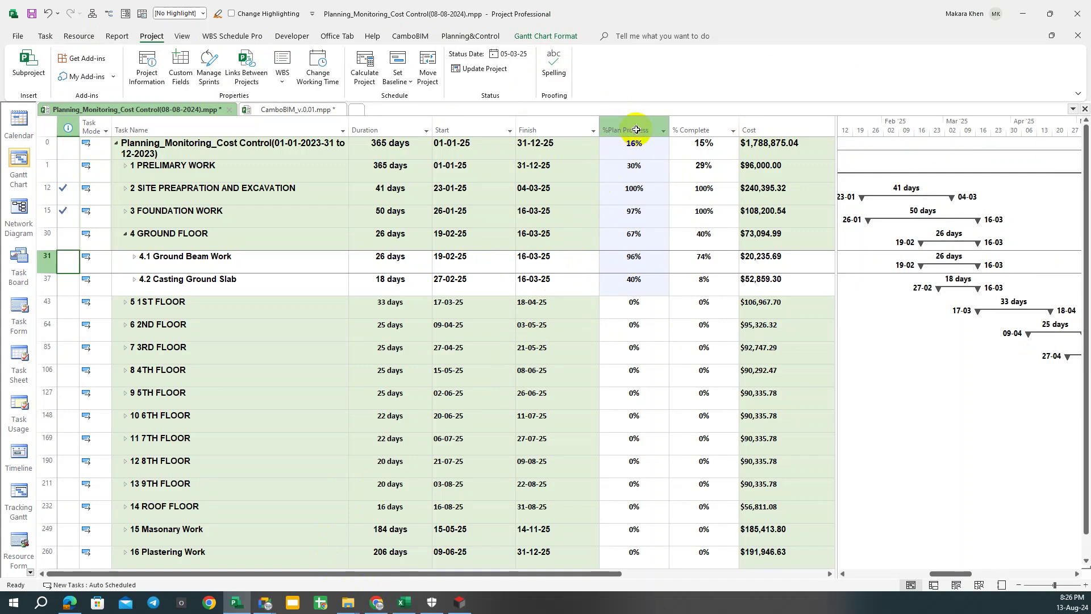
{"action": "left_click", "coordinate": [460, 602]}
{"action": "mouse_move", "coordinate": [673, 288]}
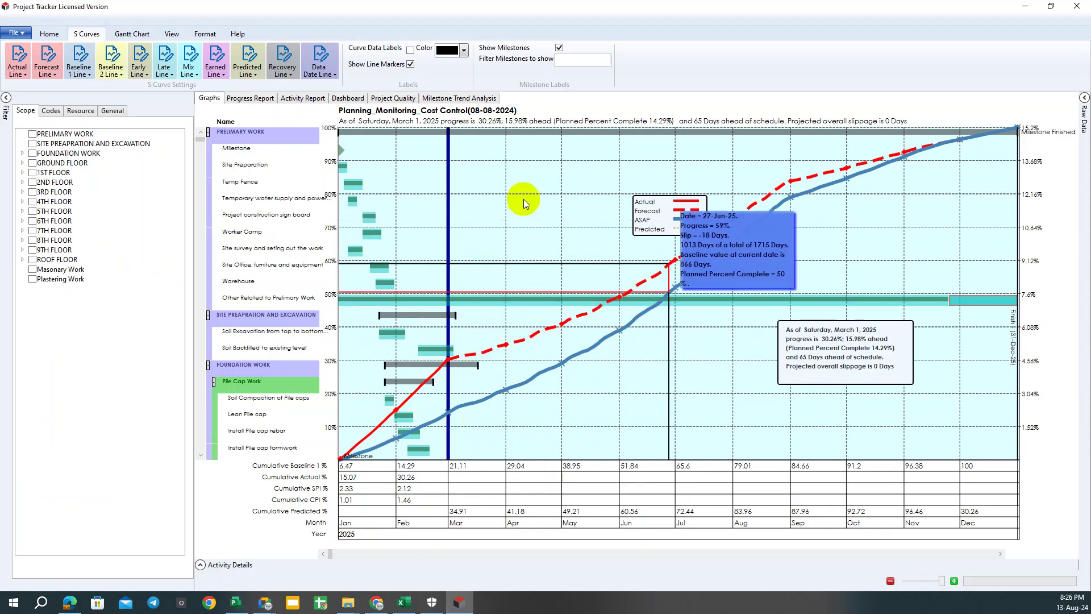
Make the forecast line red and adjust its thickness.
{"action": "left_click", "coordinate": [46, 67]}
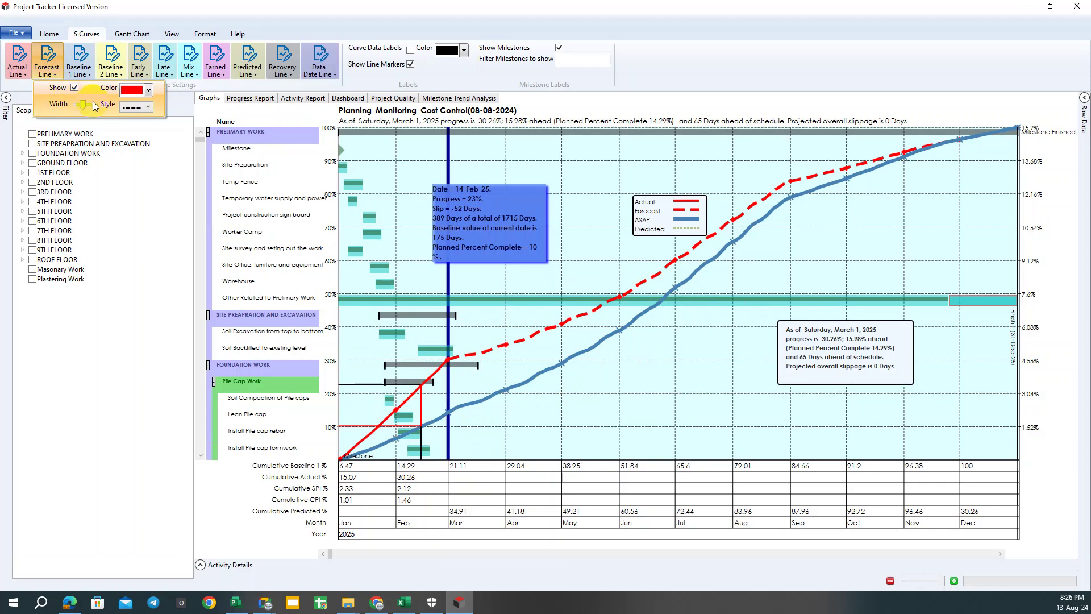
{"action": "left_click", "coordinate": [147, 90]}
{"action": "left_click", "coordinate": [127, 106]}
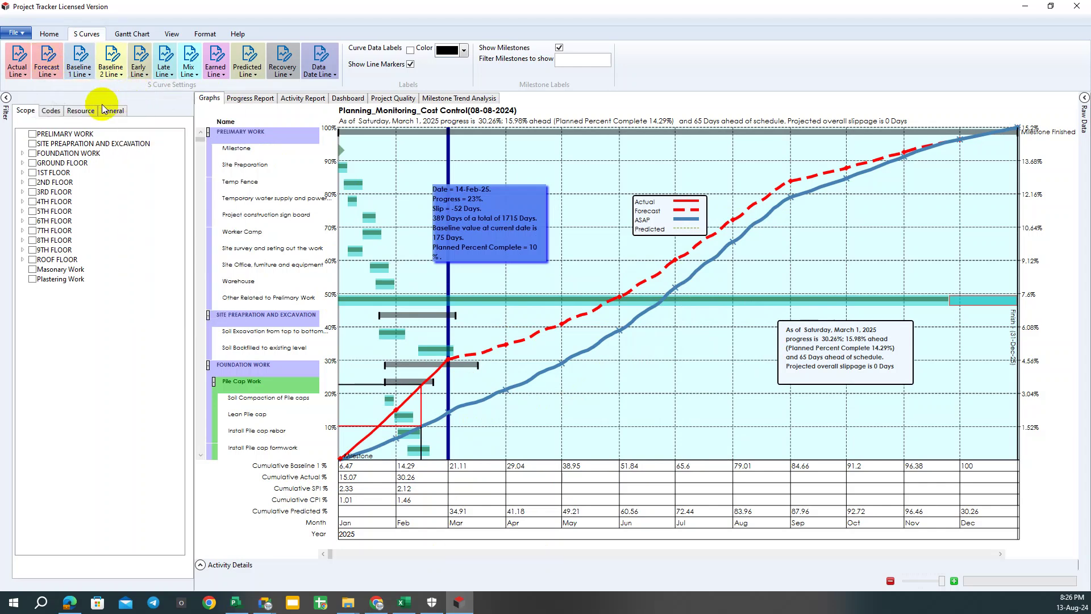
{"action": "left_click_drag", "start_coordinate": [83, 108], "coordinate": [87, 109]}
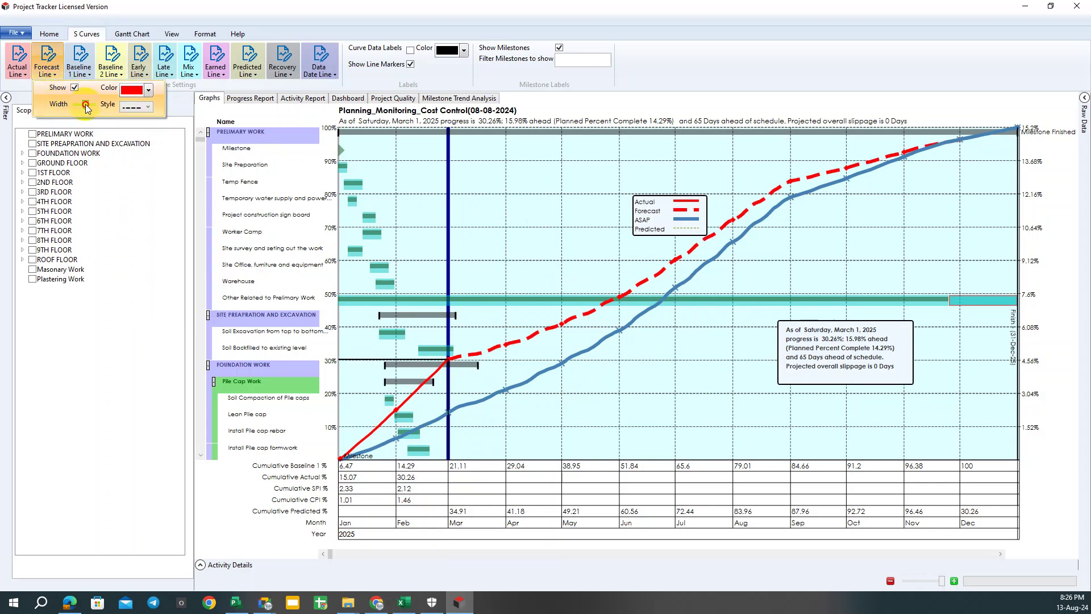
Re-import the schedule through Direct Connection, using Baseline as Baseline 1.
{"action": "left_click", "coordinate": [46, 33]}
{"action": "left_click", "coordinate": [244, 67]}
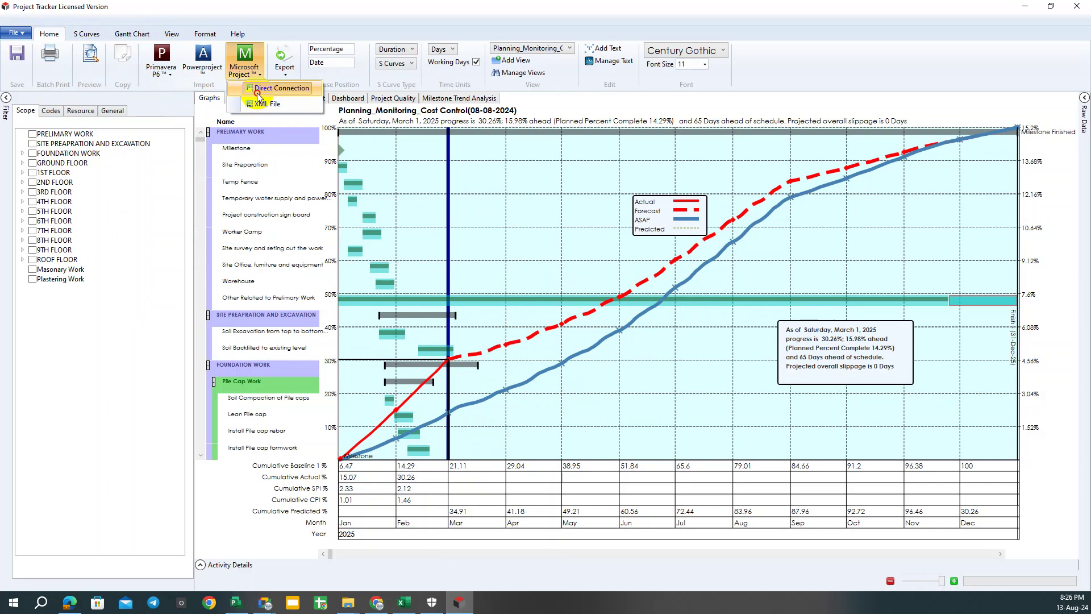
{"action": "left_click", "coordinate": [258, 89]}
{"action": "left_click", "coordinate": [593, 340]}
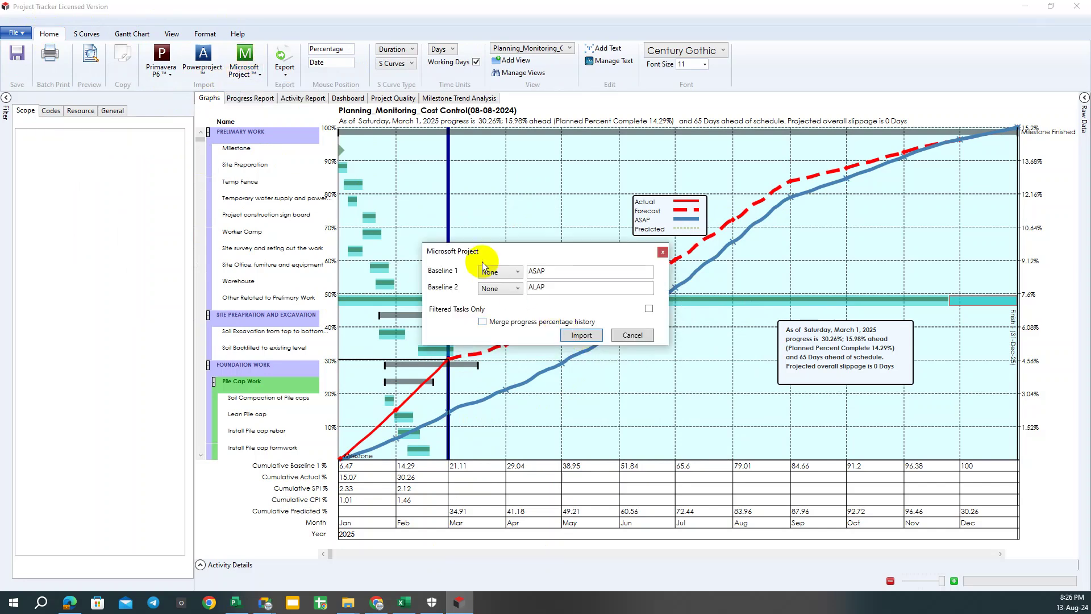
{"action": "left_click", "coordinate": [500, 272]}
{"action": "left_click", "coordinate": [496, 296]}
{"action": "left_click", "coordinate": [571, 335]}
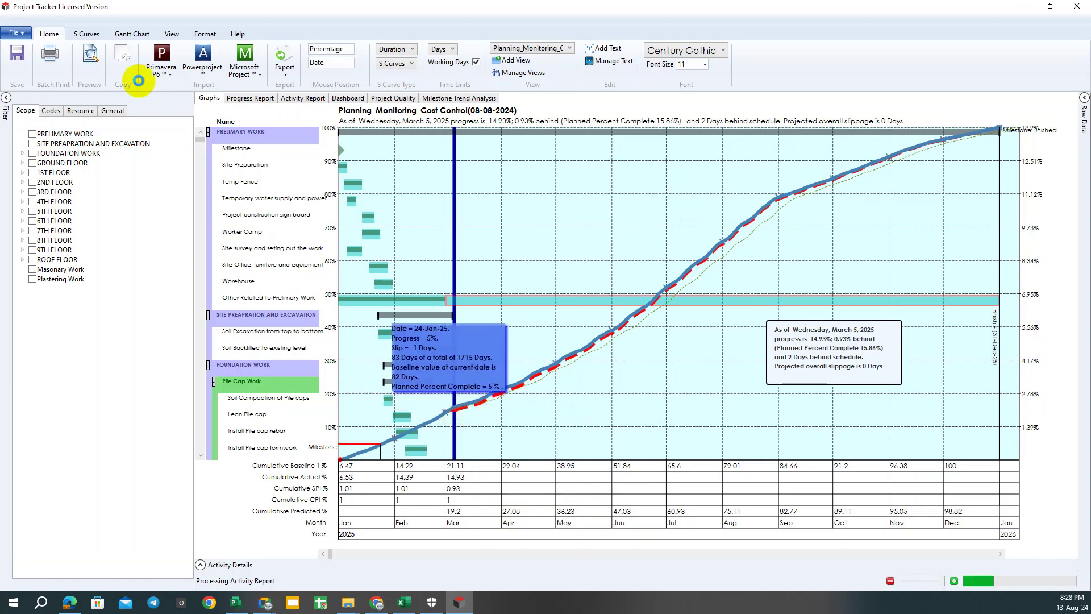
{"action": "left_click", "coordinate": [91, 57]}
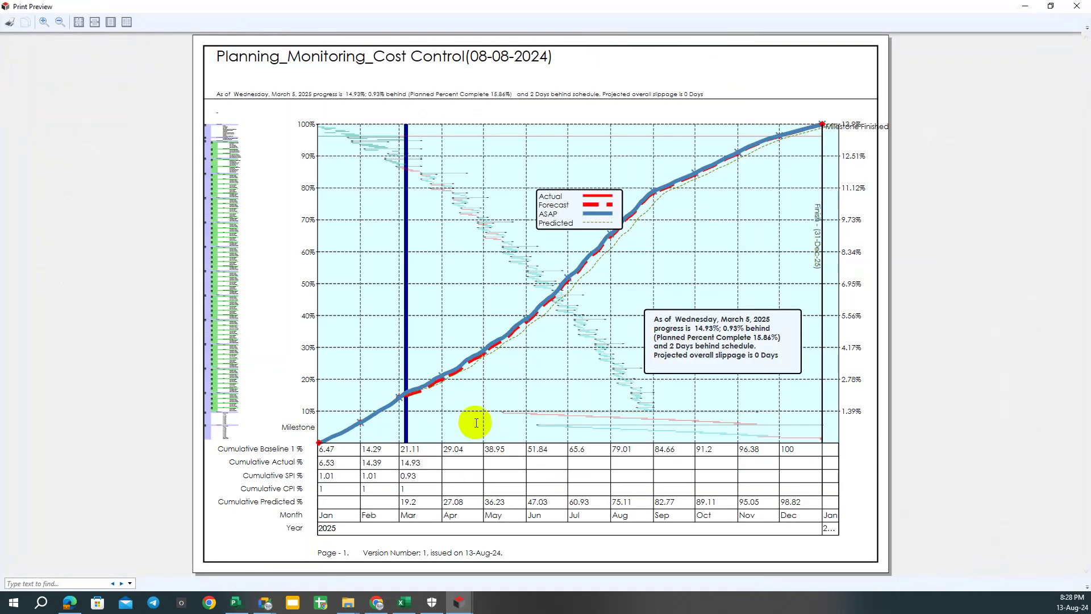
{"action": "scroll", "coordinate": [422, 415], "scroll_direction": "up", "scroll_amount": 2}
{"action": "scroll", "coordinate": [447, 387], "scroll_direction": "up", "scroll_amount": 2}
{"action": "scroll", "coordinate": [446, 386], "scroll_direction": "down", "scroll_amount": 2}
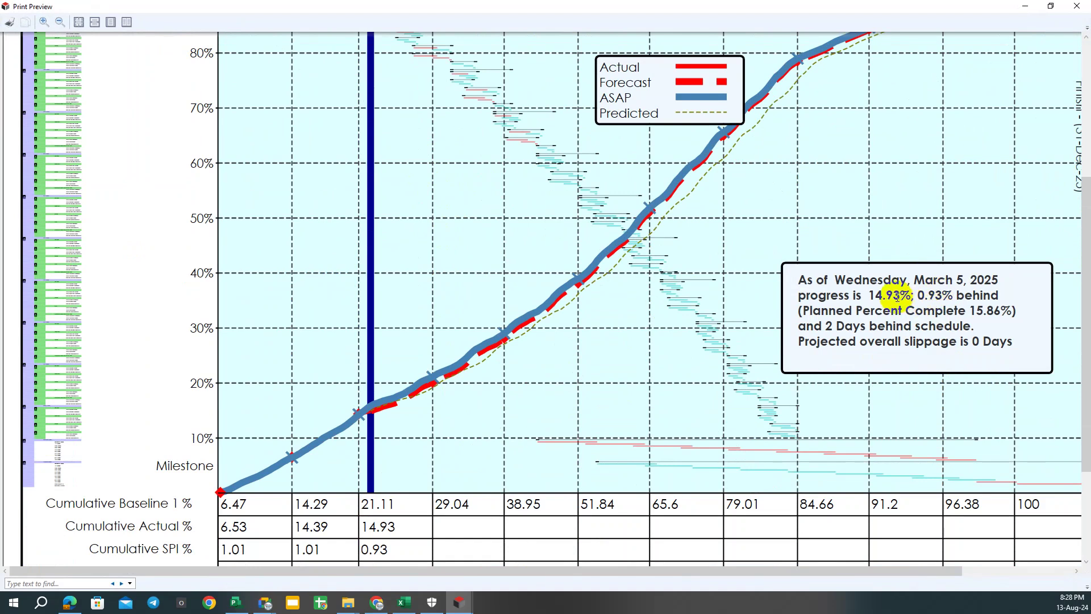
{"action": "left_click_drag", "start_coordinate": [868, 295], "coordinate": [936, 296]}
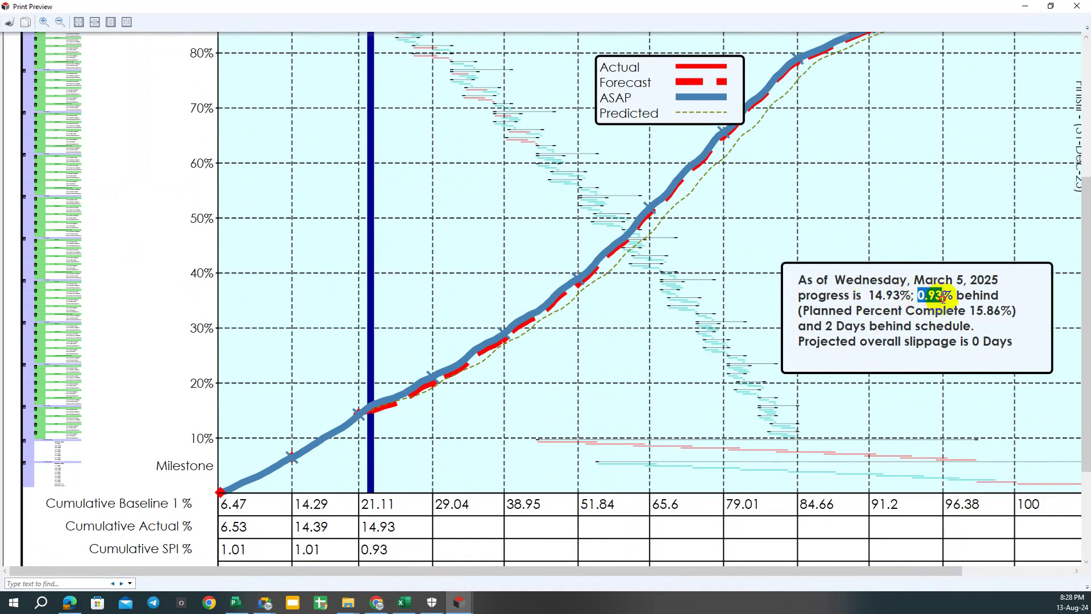
{"action": "scroll", "coordinate": [739, 358], "scroll_direction": "down", "scroll_amount": 2}
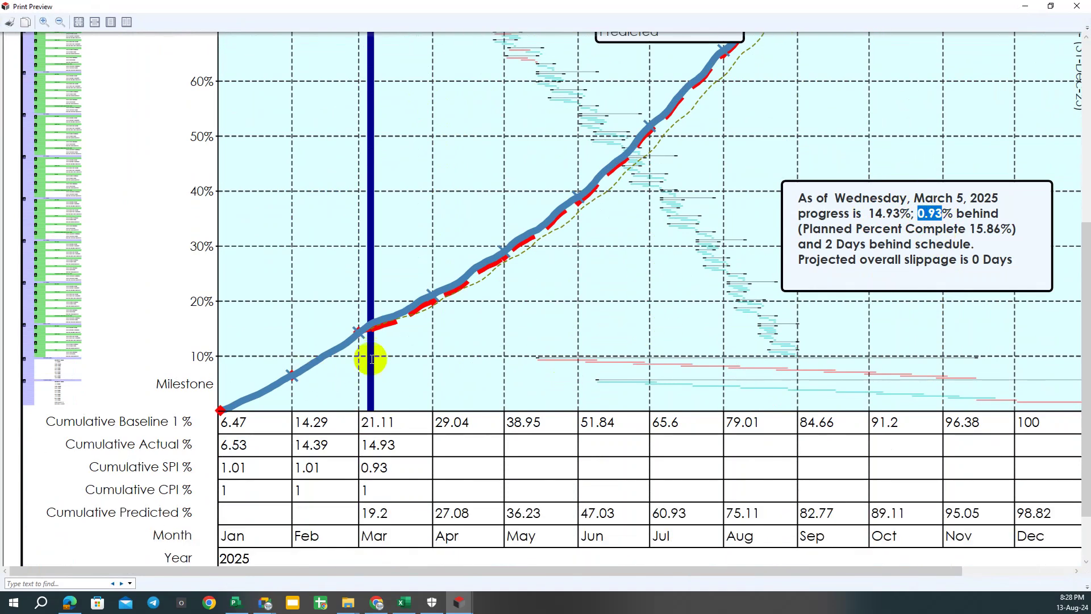
{"action": "left_click_drag", "start_coordinate": [368, 329], "coordinate": [381, 328]}
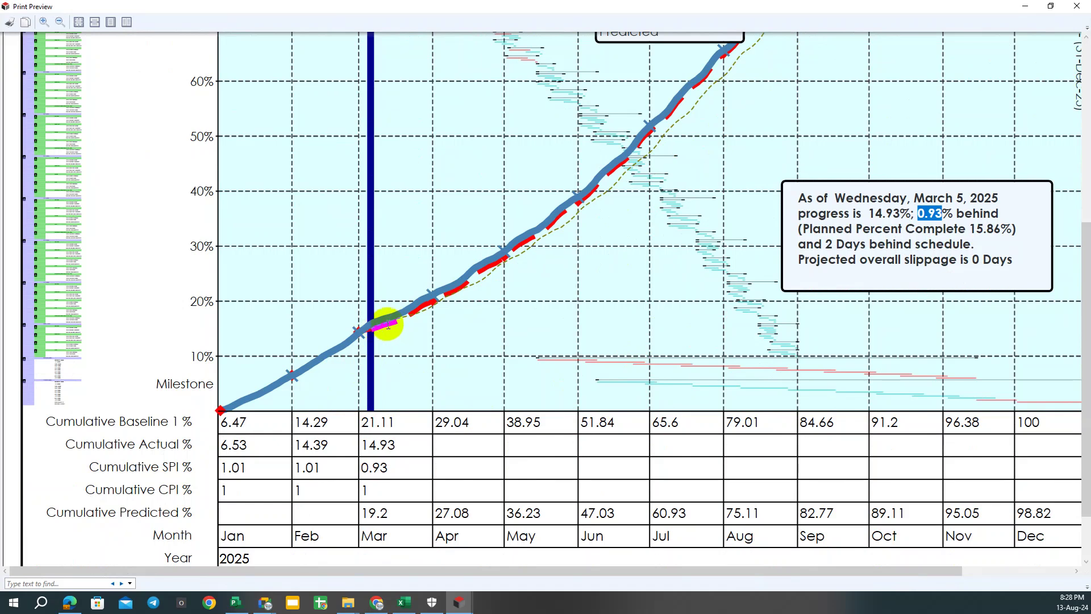
{"action": "left_click_drag", "start_coordinate": [398, 321], "coordinate": [602, 189]}
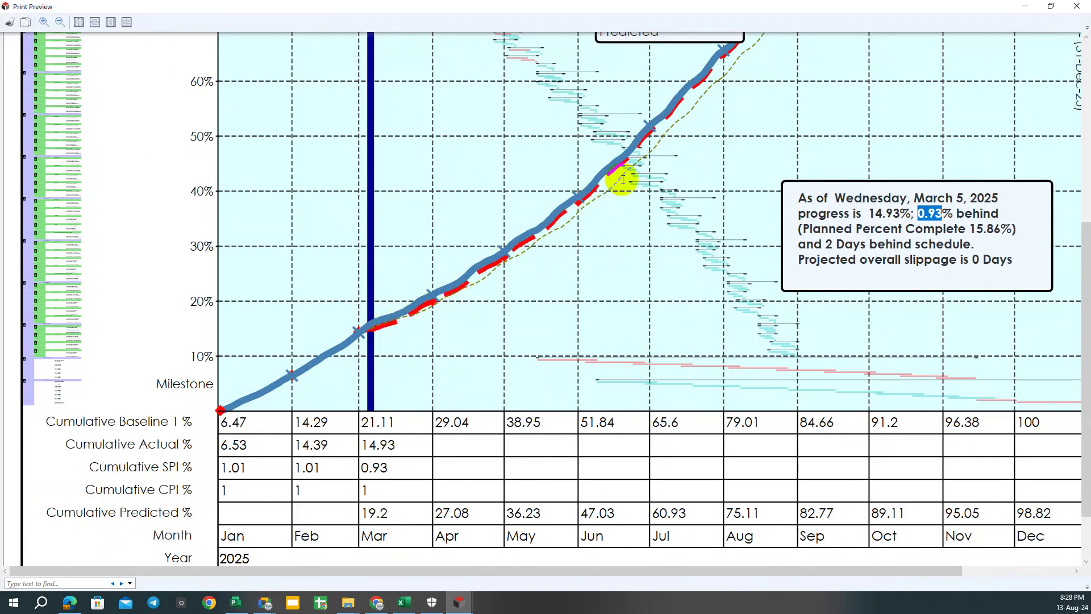
{"action": "scroll", "coordinate": [668, 424], "scroll_direction": "down", "scroll_amount": 1}
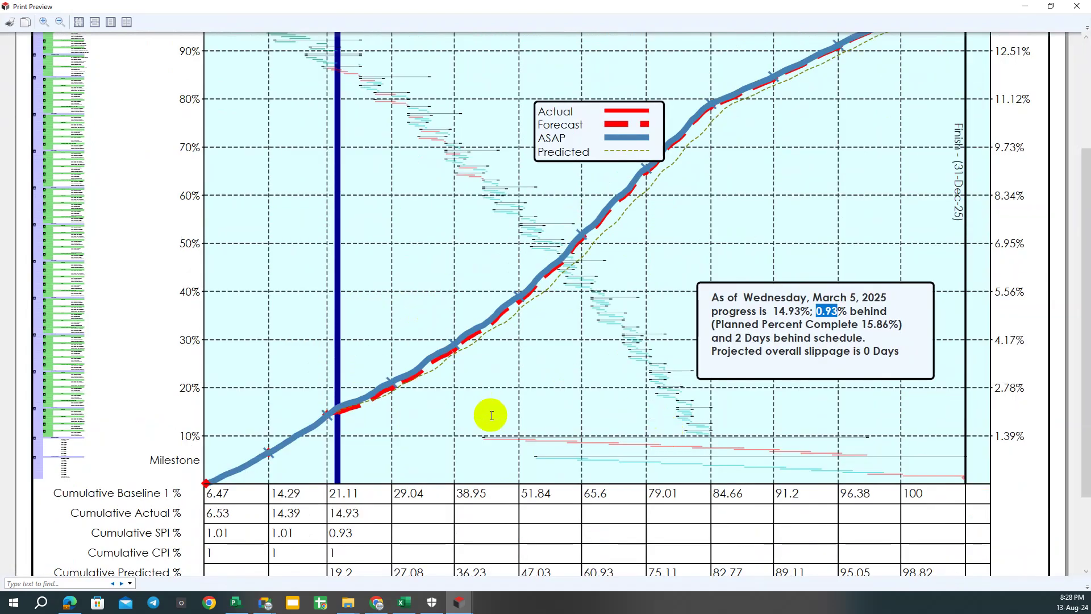
{"action": "scroll", "coordinate": [409, 398], "scroll_direction": "down", "scroll_amount": 1}
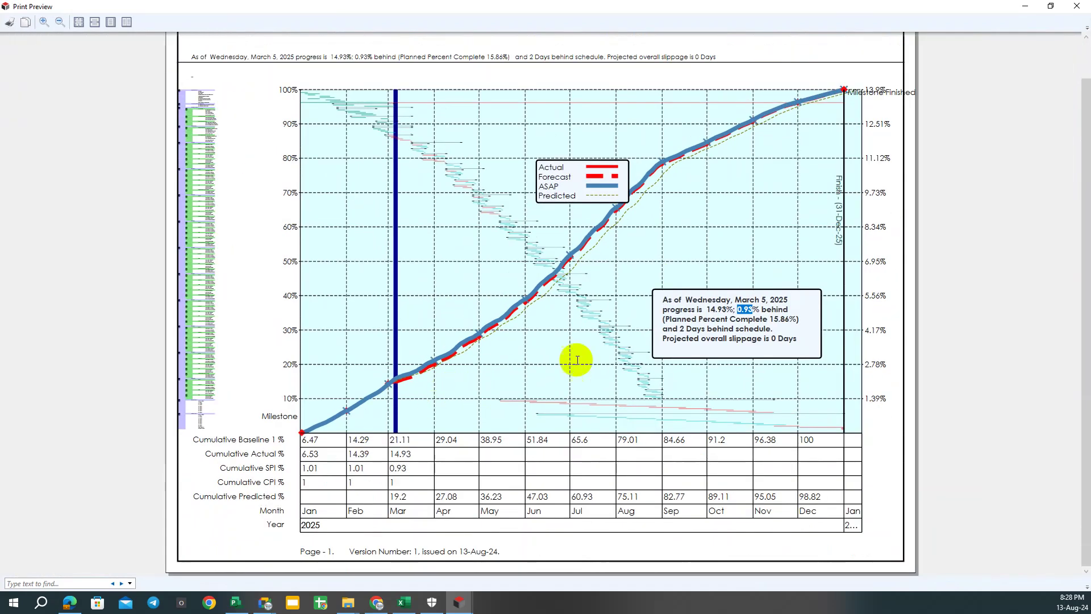
{"action": "left_click_drag", "start_coordinate": [708, 310], "coordinate": [733, 307]}
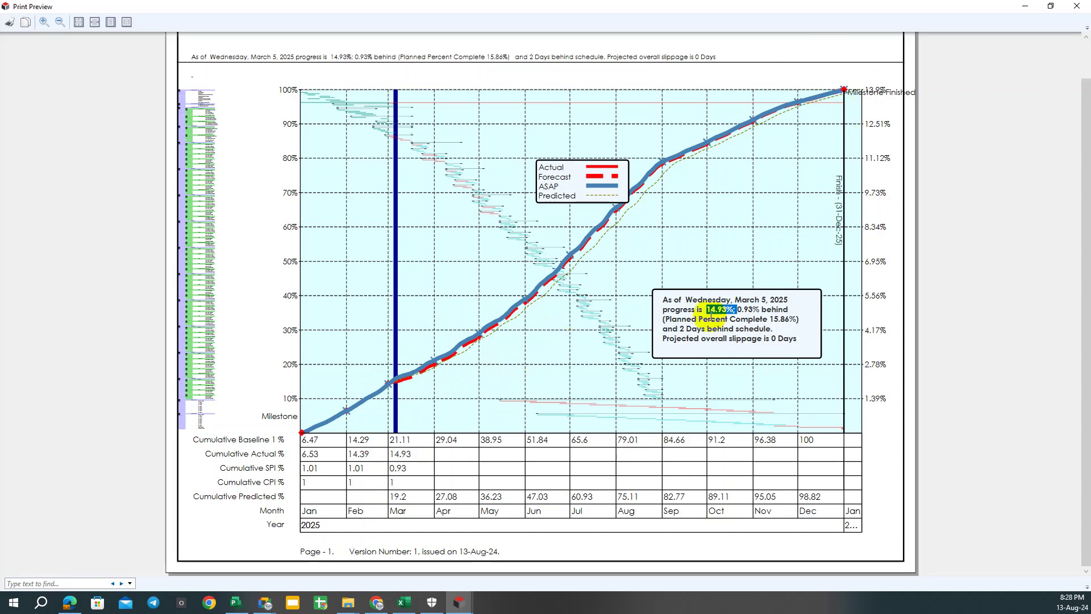
{"action": "scroll", "coordinate": [652, 372], "scroll_direction": "down", "scroll_amount": 1}
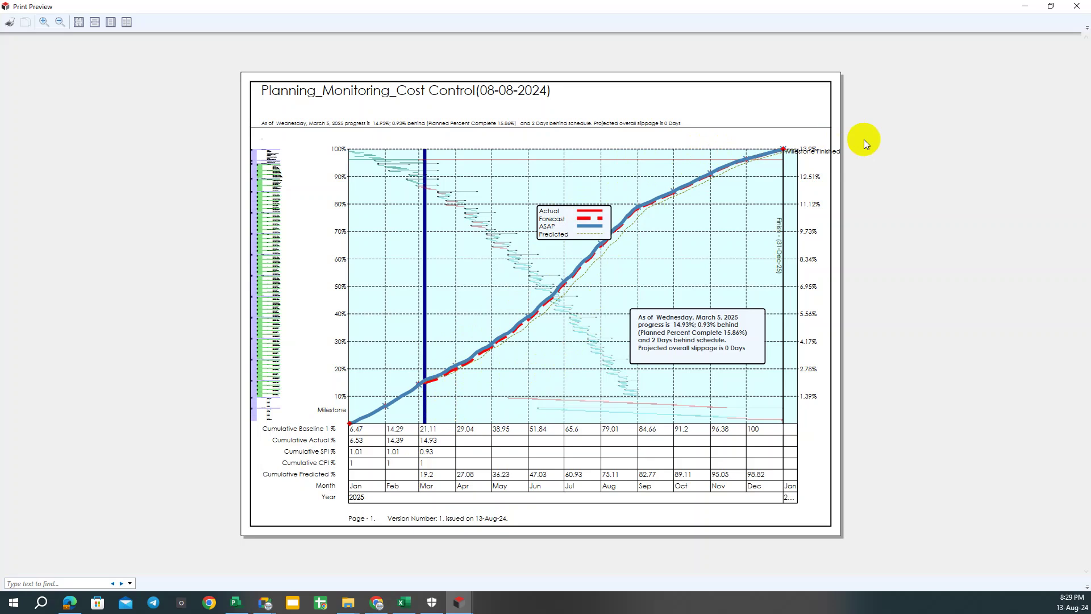
{"action": "left_click", "coordinate": [1076, 7]}
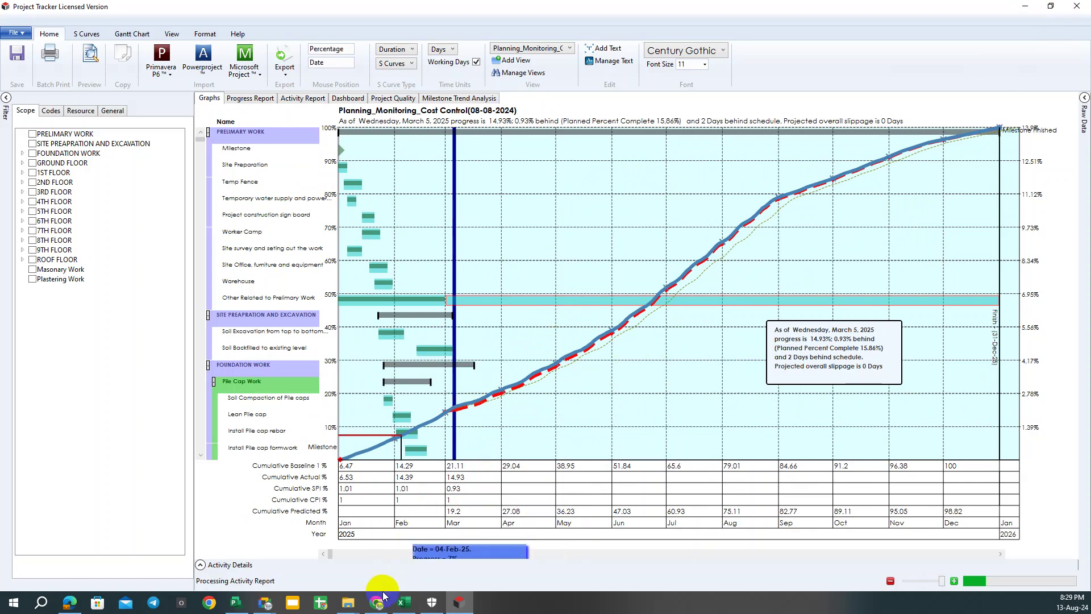
Set the status date to 10-03-25, check the 17% plan progress, and glance at Project Tracker.
{"action": "left_click", "coordinate": [236, 602]}
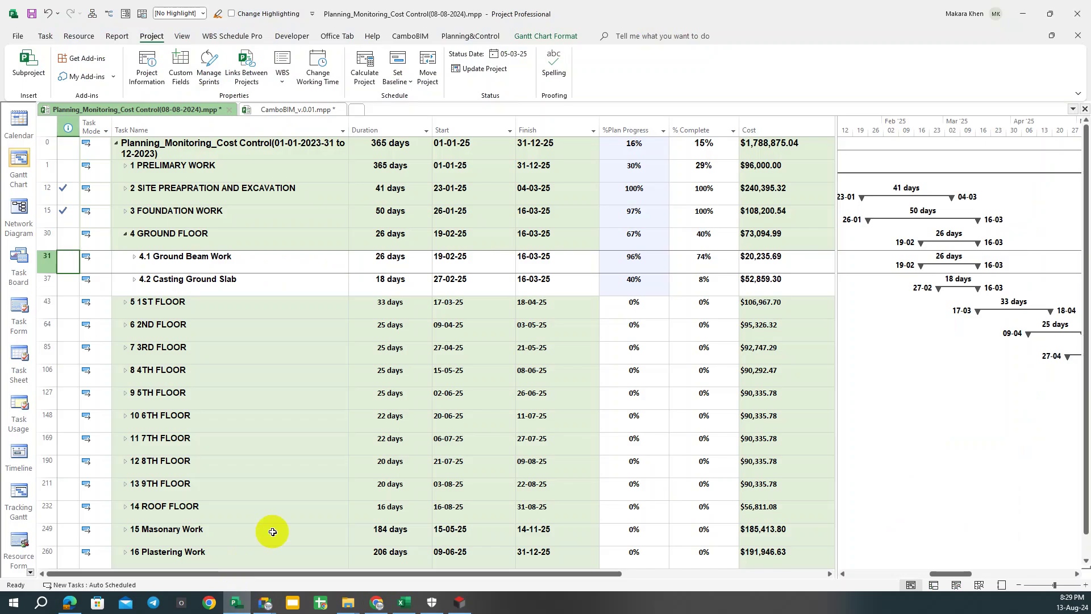
{"action": "left_click", "coordinate": [501, 54]}
{"action": "left_click", "coordinate": [599, 291]}
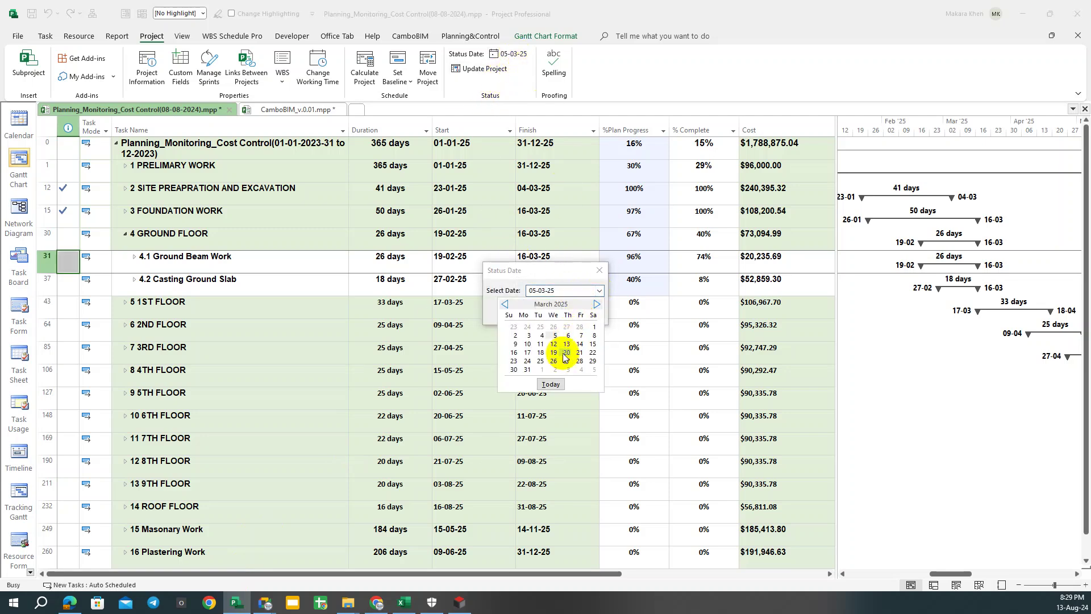
{"action": "left_click", "coordinate": [528, 344]}
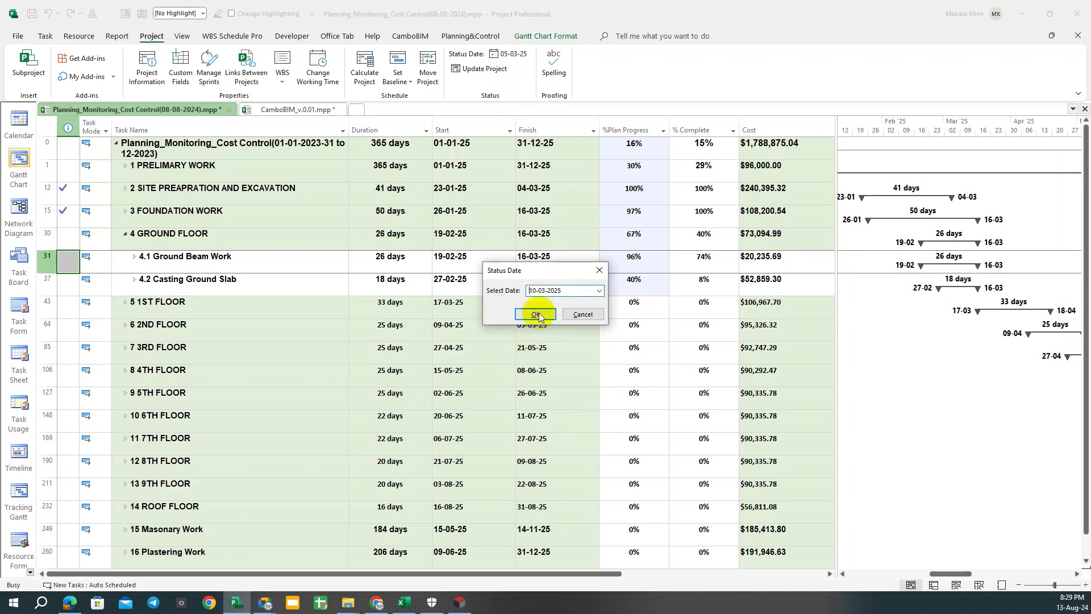
{"action": "left_click", "coordinate": [539, 312]}
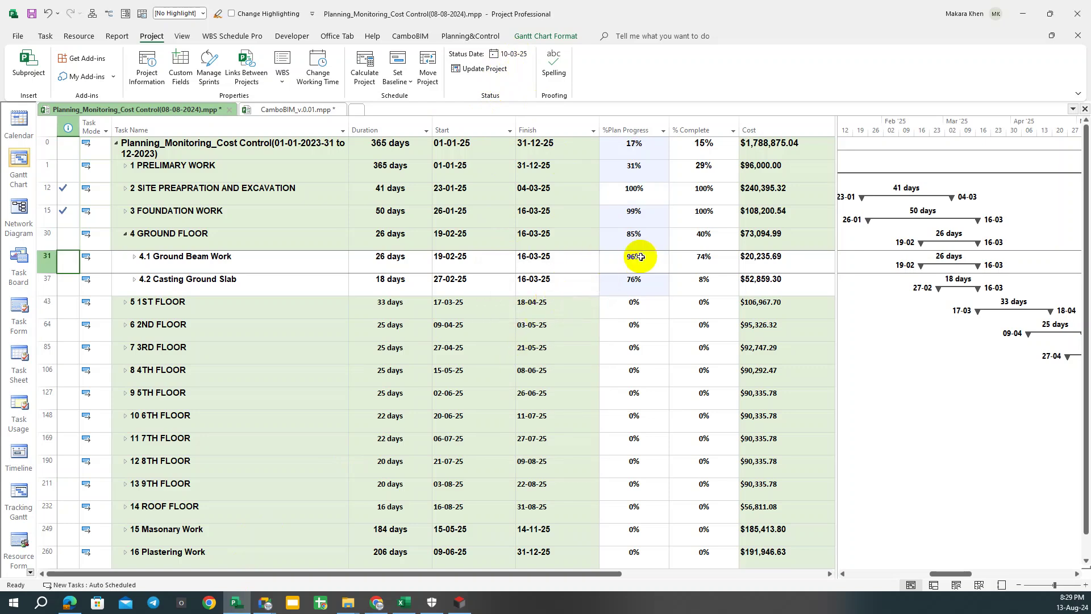
{"action": "left_click", "coordinate": [630, 146]}
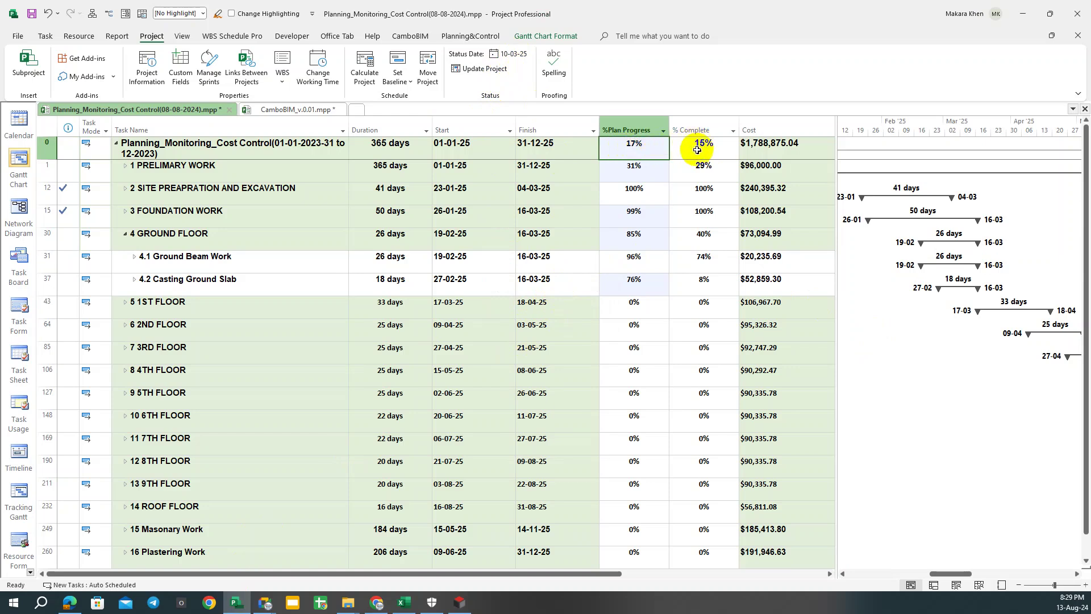
{"action": "left_click", "coordinate": [459, 602]}
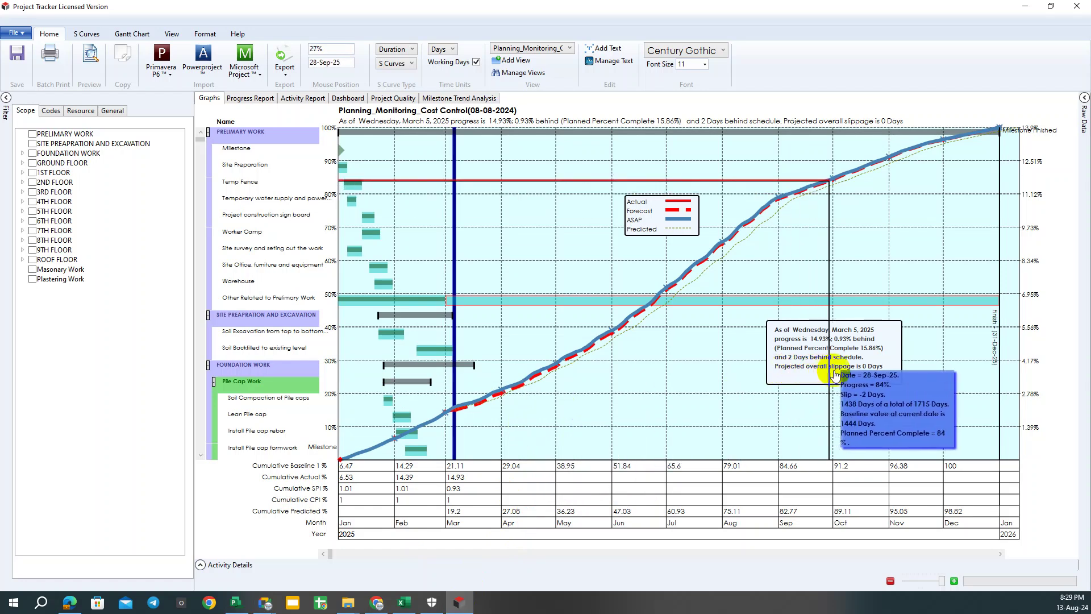
{"action": "left_click", "coordinate": [1036, 8]}
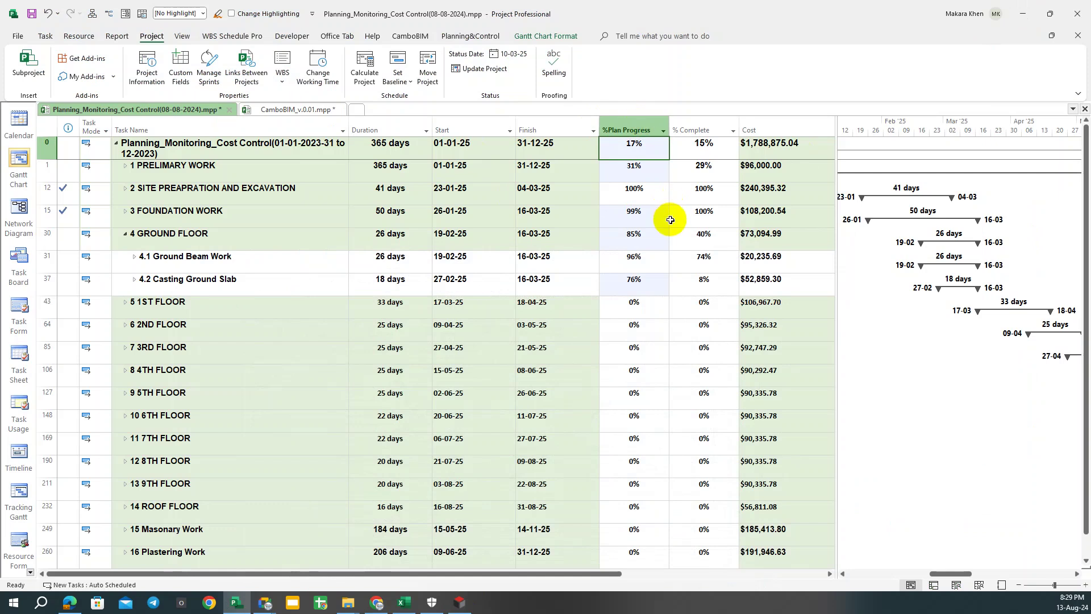
Update the entire project as complete through 10-03-25 and save the schedule with Ctrl+S.
{"action": "left_click", "coordinate": [477, 69]}
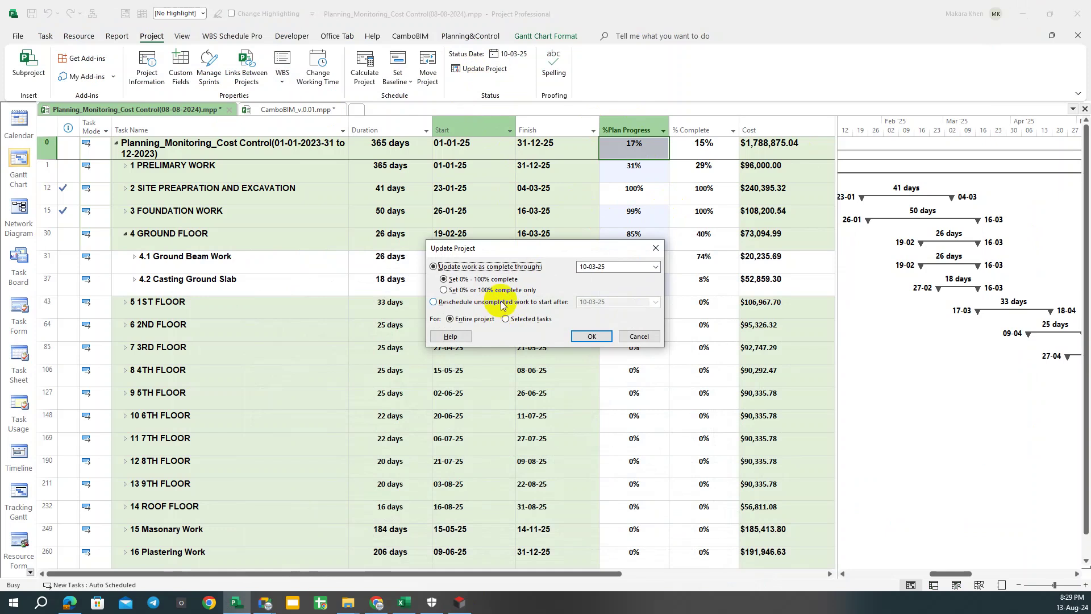
{"action": "left_click", "coordinate": [592, 336]}
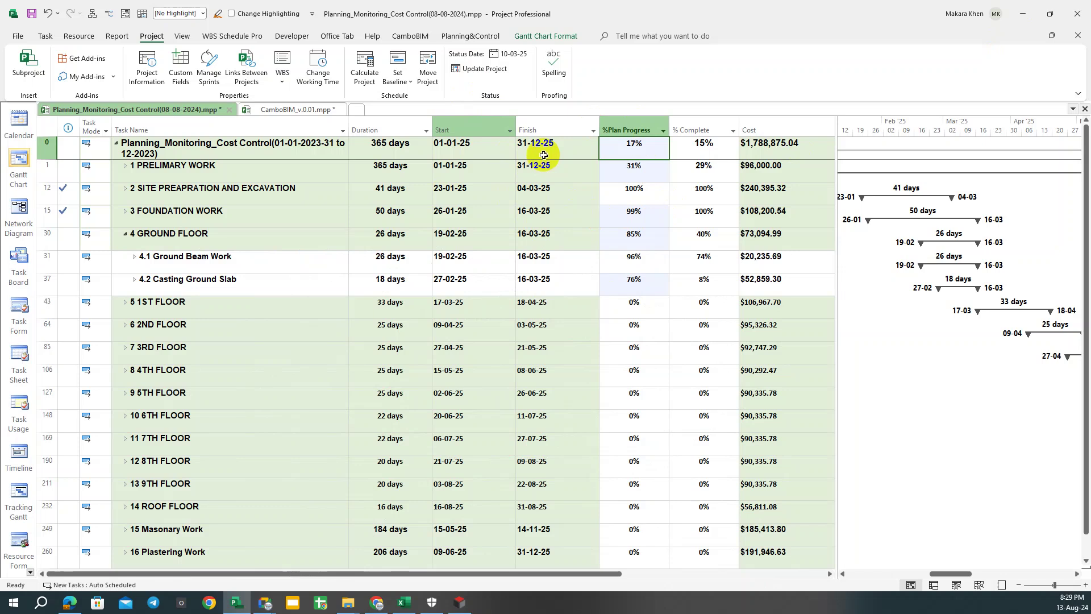
{"action": "key", "text": "ctrl+s"}
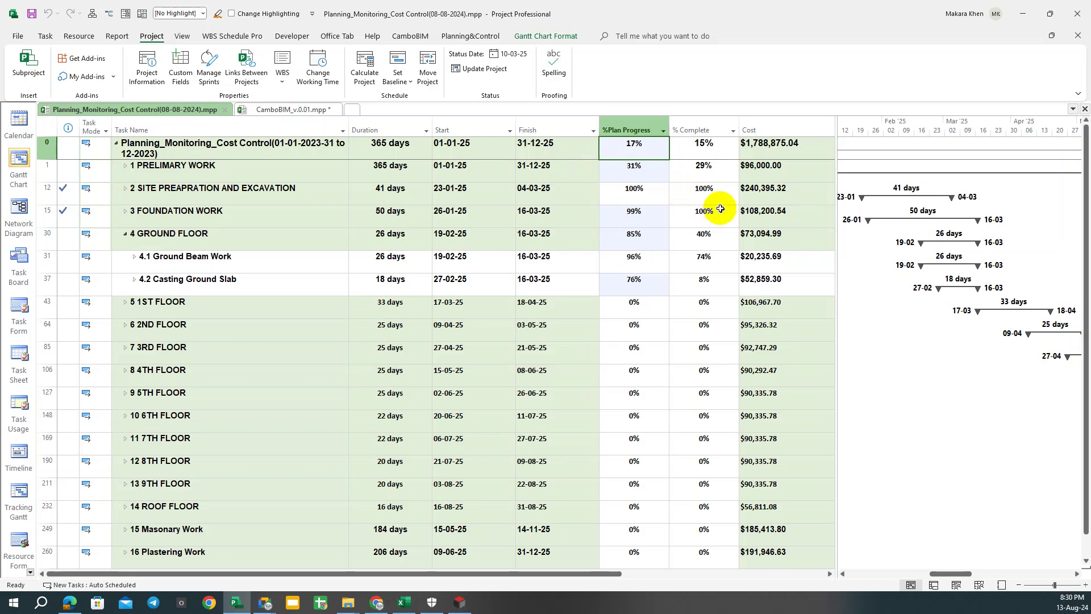
{"action": "left_click", "coordinate": [531, 149]}
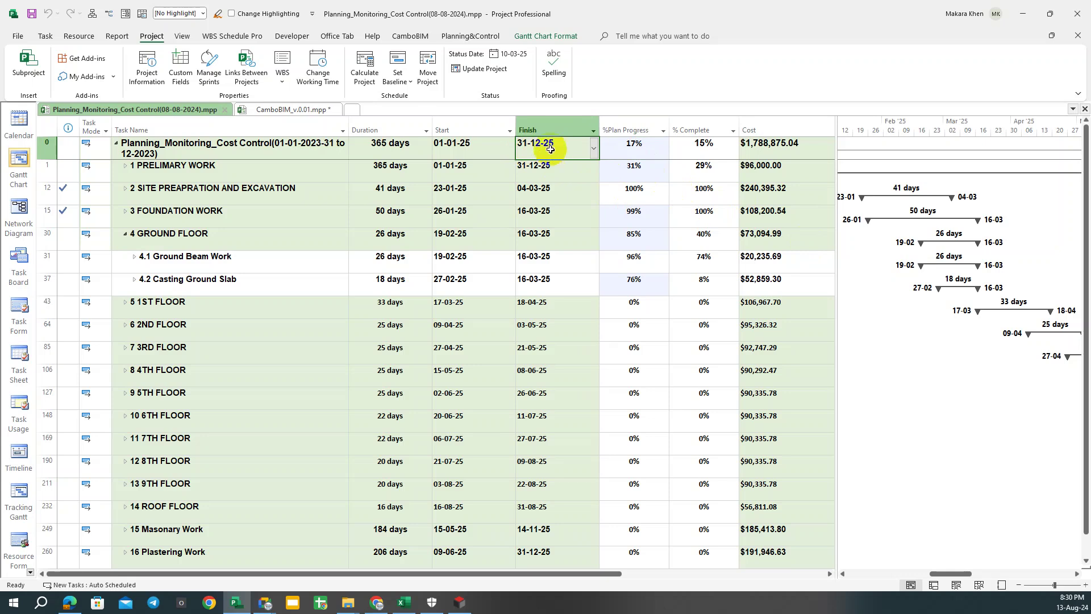
Reschedule uncompleted work after 10-03-25, check the 10-01-26 finish date, and switch to Project Tracker.
{"action": "left_click", "coordinate": [491, 71]}
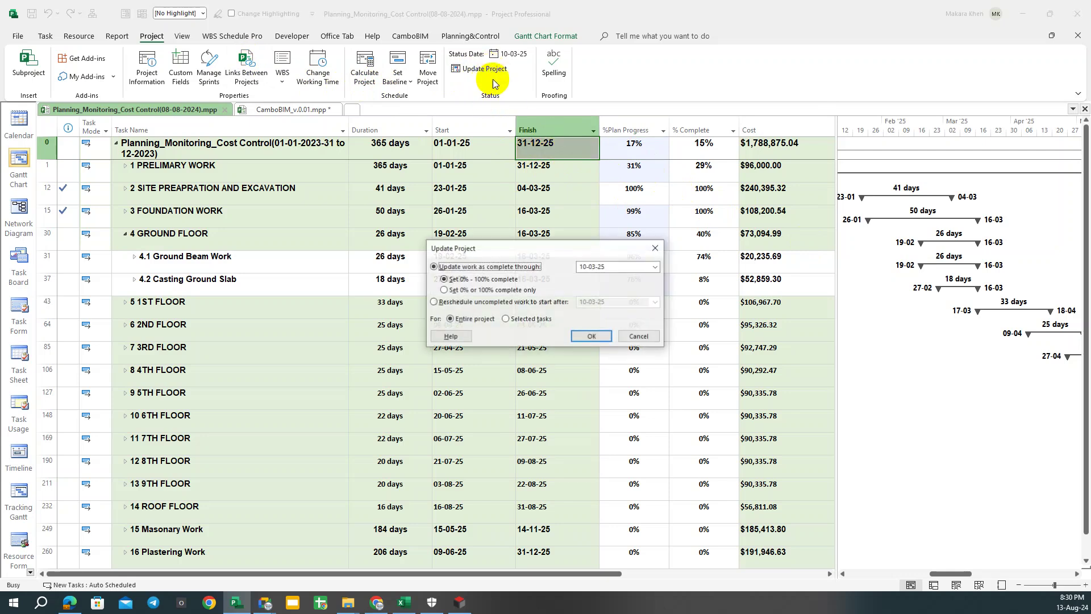
{"action": "left_click", "coordinate": [459, 304]}
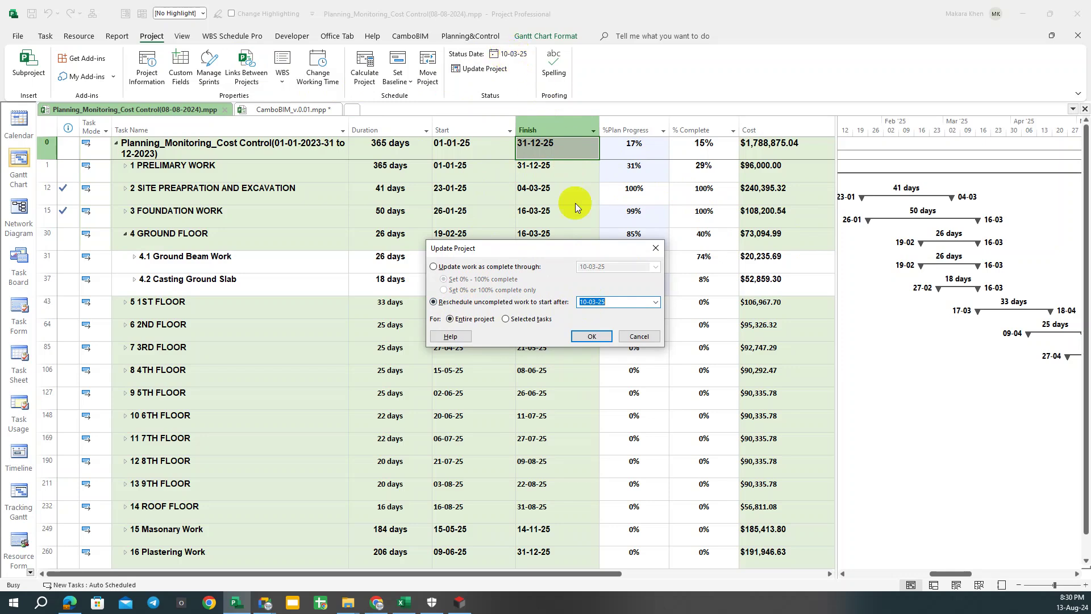
{"action": "left_click", "coordinate": [607, 333]}
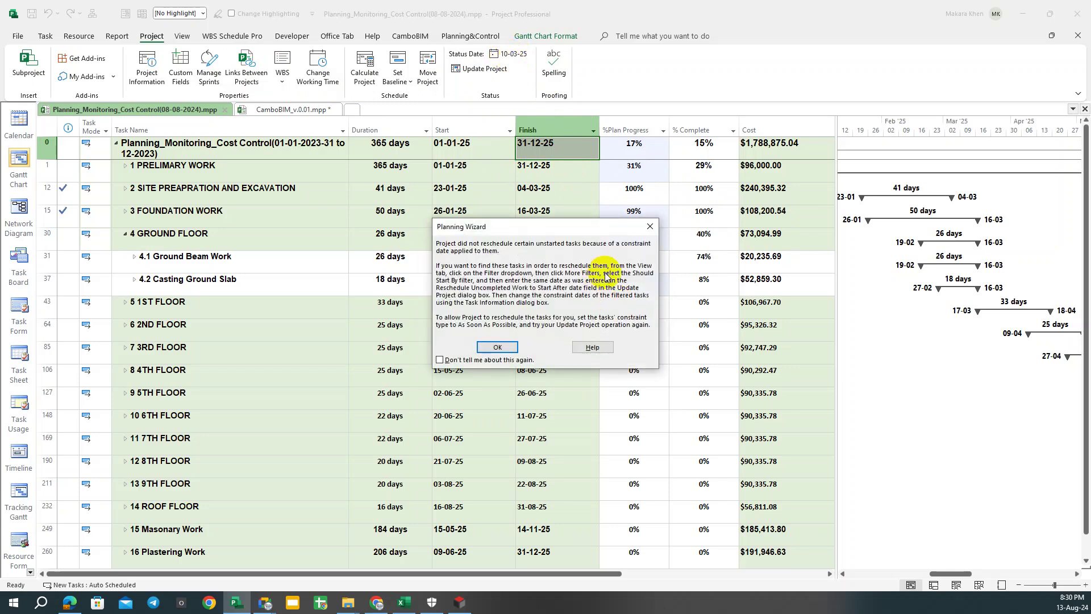
{"action": "left_click", "coordinate": [493, 345]}
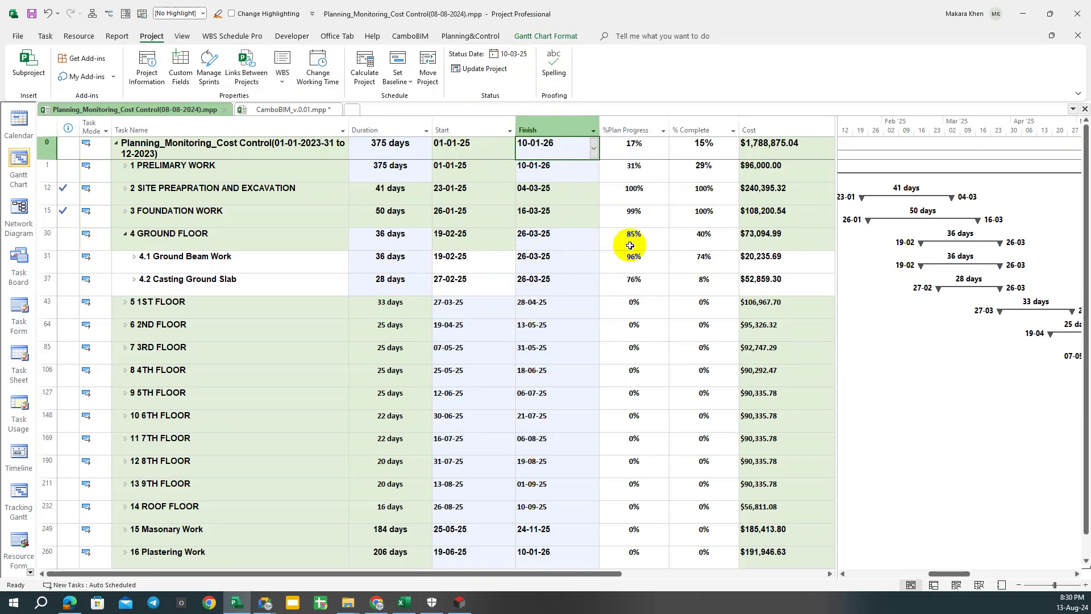
{"action": "left_click", "coordinate": [538, 168]}
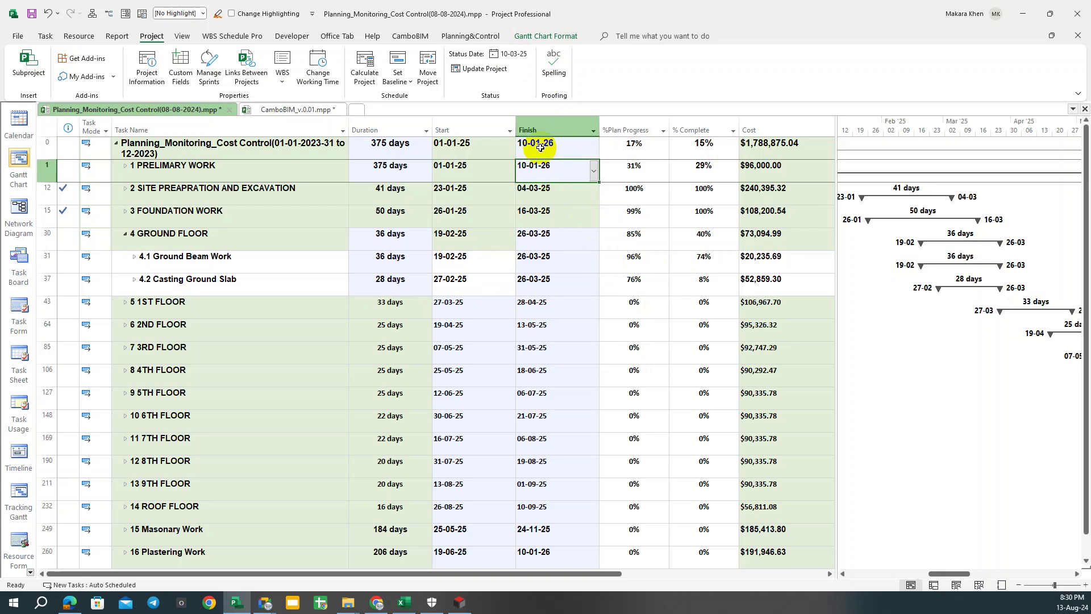
{"action": "left_click", "coordinate": [540, 147]}
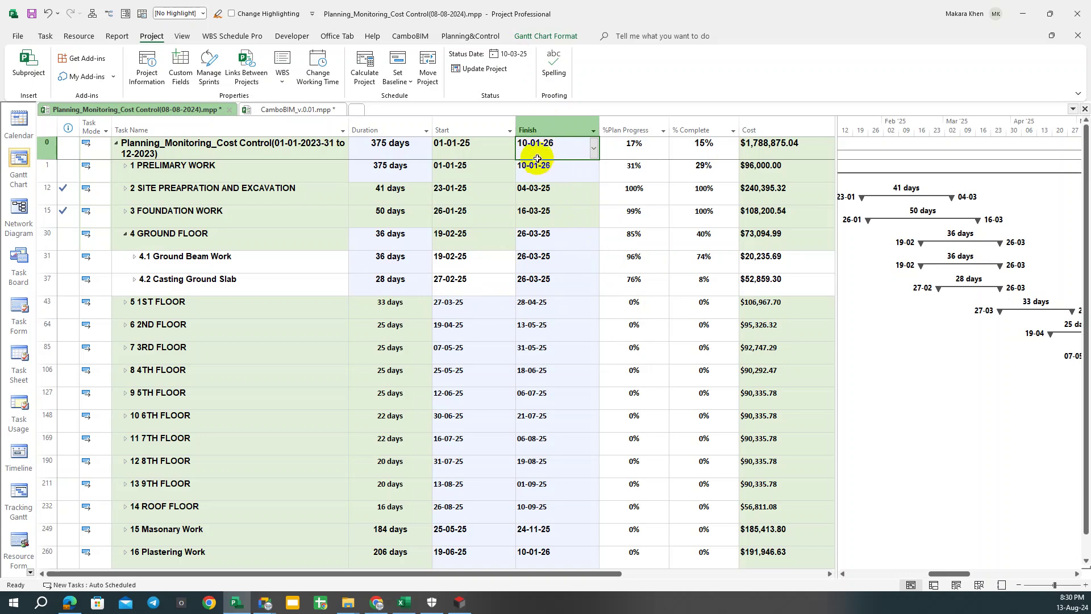
{"action": "left_click", "coordinate": [459, 603]}
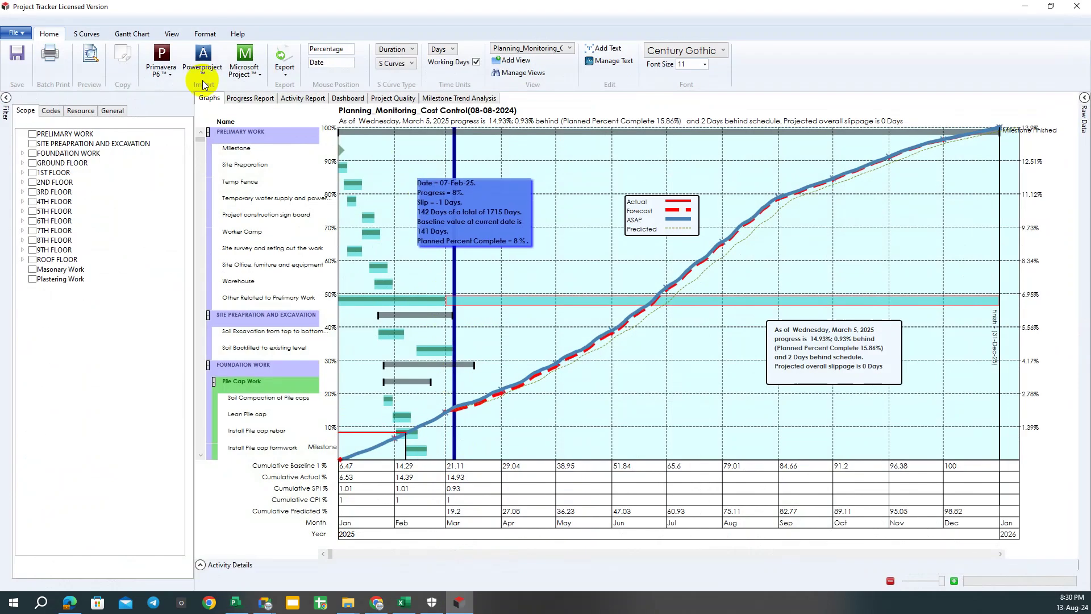
Re-import the updated Microsoft Project schedule over the existing project, mapping Baseline to Baseline 1.
{"action": "left_click", "coordinate": [245, 68]}
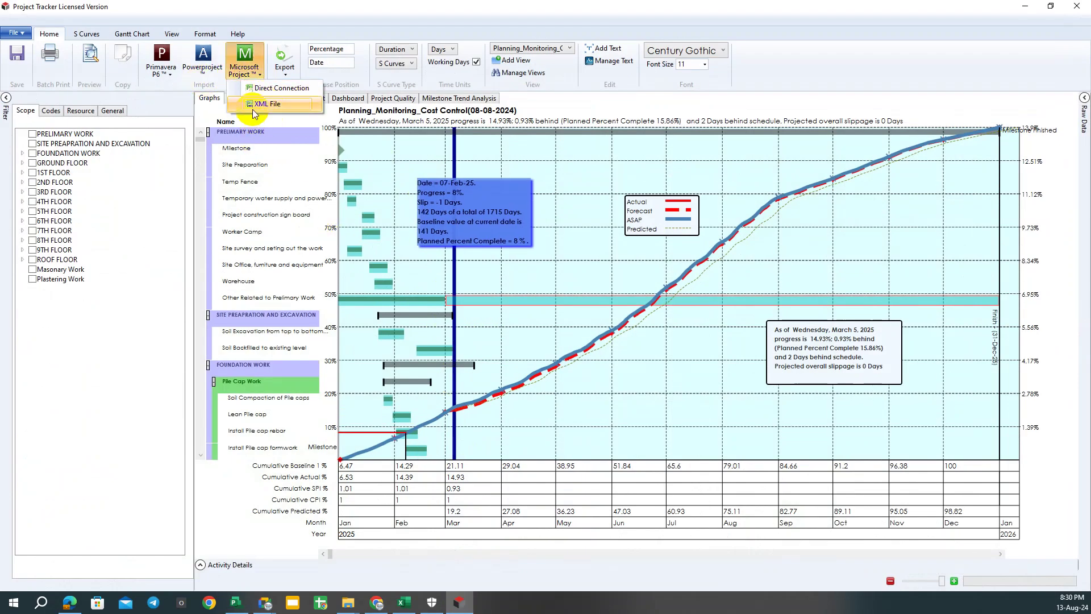
{"action": "left_click", "coordinate": [261, 104]}
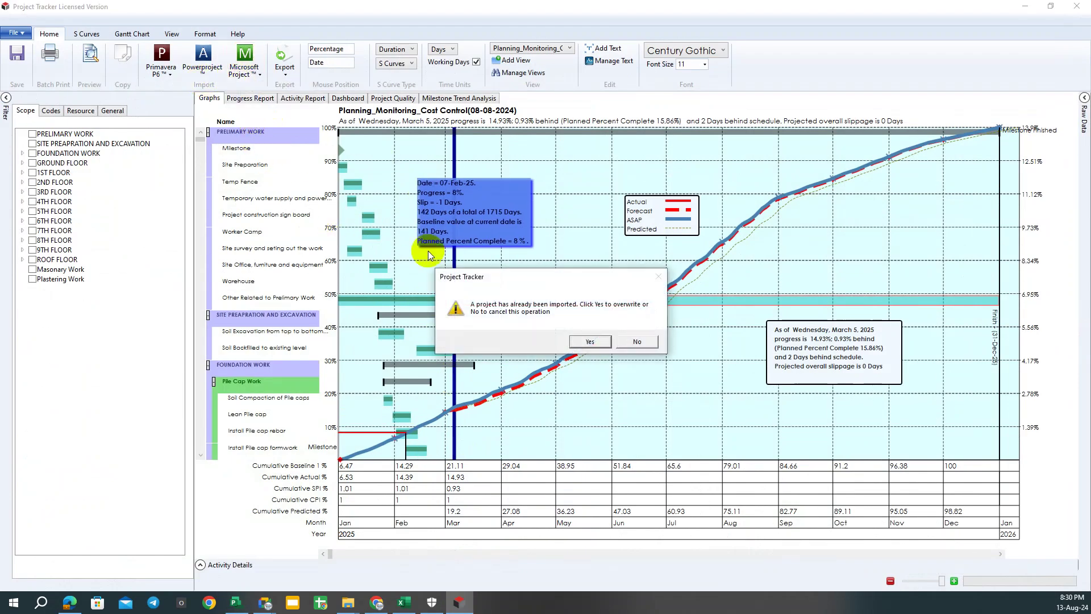
{"action": "left_click", "coordinate": [584, 342]}
{"action": "left_click", "coordinate": [499, 272]}
{"action": "left_click", "coordinate": [495, 296]}
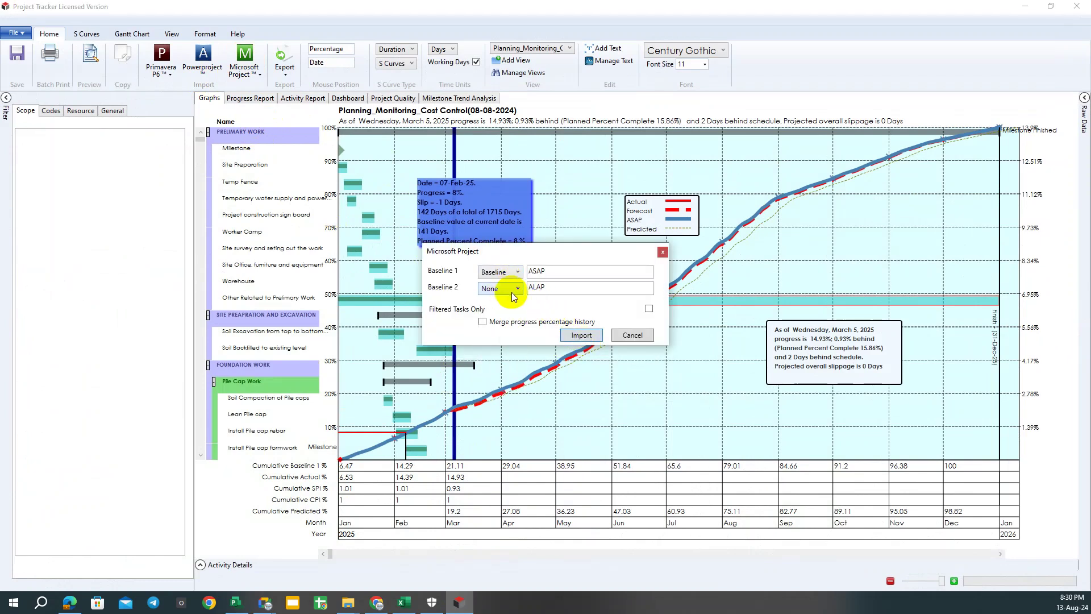
{"action": "left_click", "coordinate": [574, 333]}
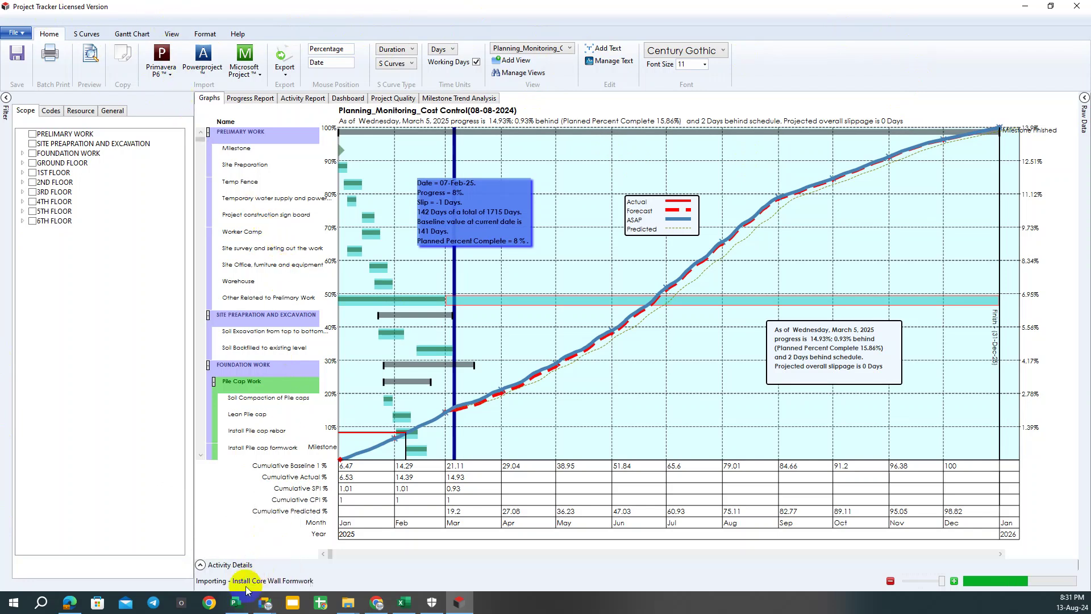
{"action": "left_click", "coordinate": [239, 605]}
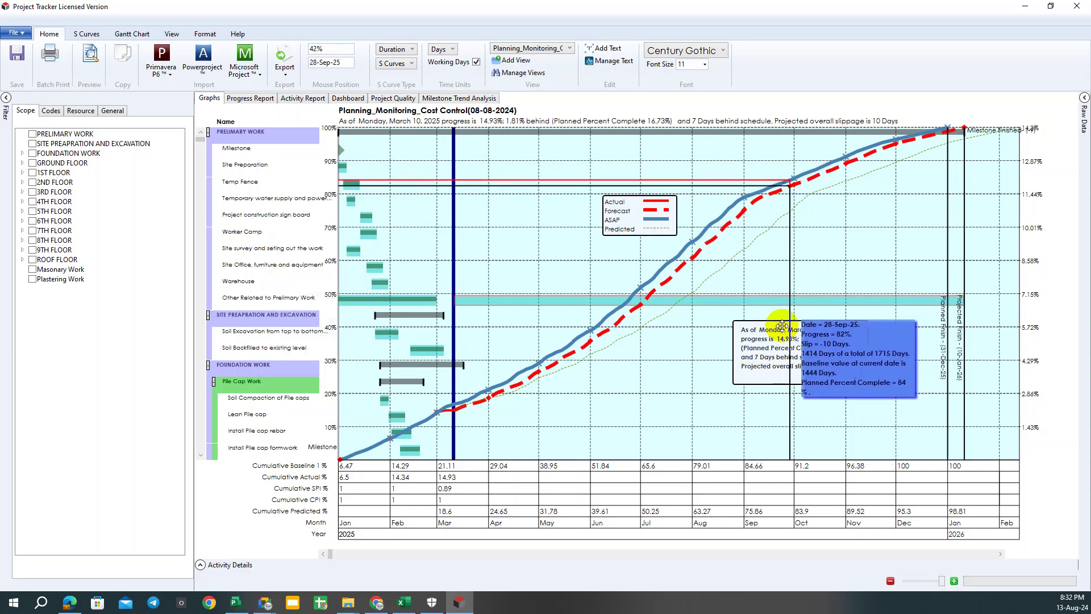
Nudge the S-curve status text box slightly upward.
{"action": "left_click_drag", "start_coordinate": [796, 300], "coordinate": [797, 294]}
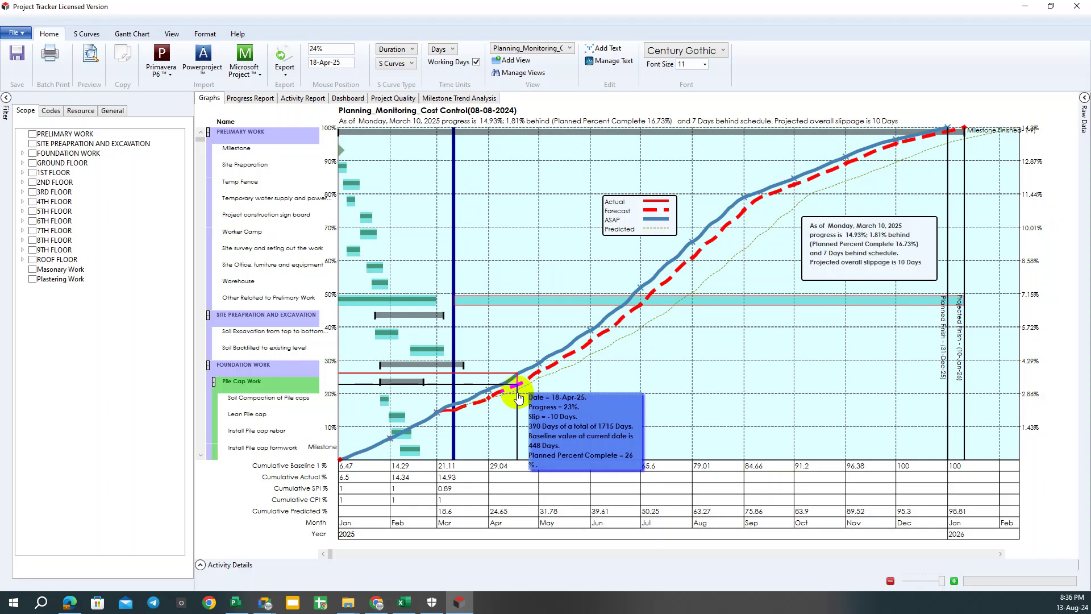
Browse the S-curve, Gantt, View, Format and Help ribbon options.
{"action": "left_click", "coordinate": [85, 34]}
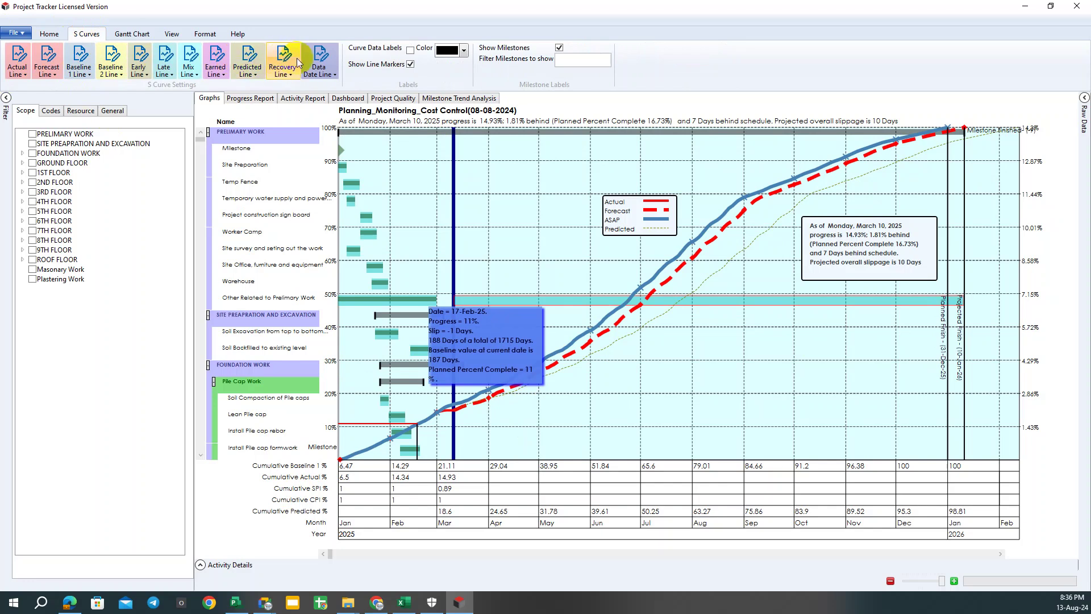
{"action": "left_click", "coordinate": [132, 35]}
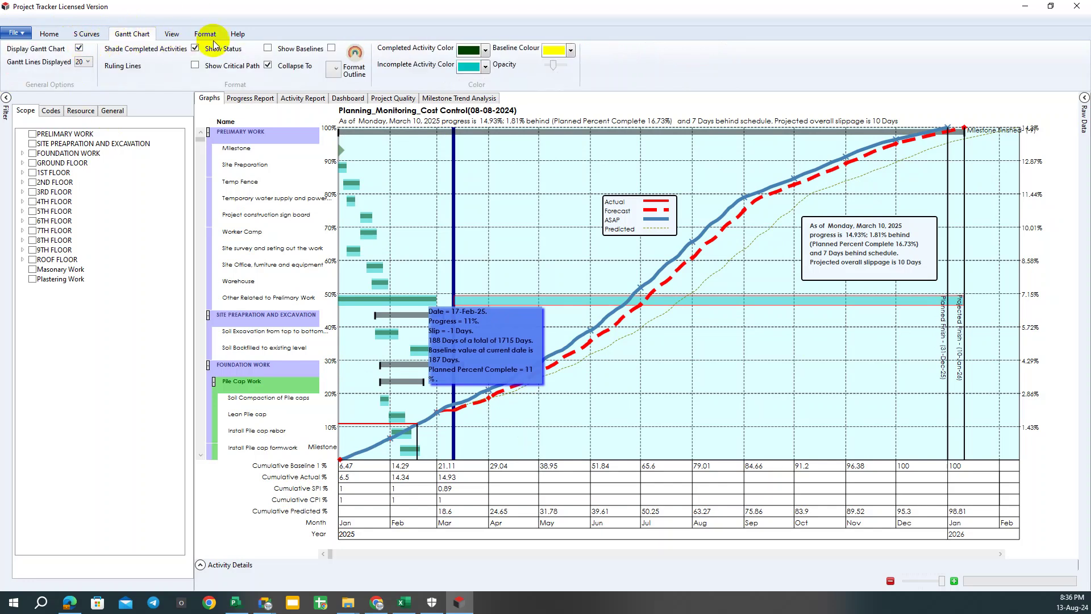
{"action": "left_click", "coordinate": [172, 35]}
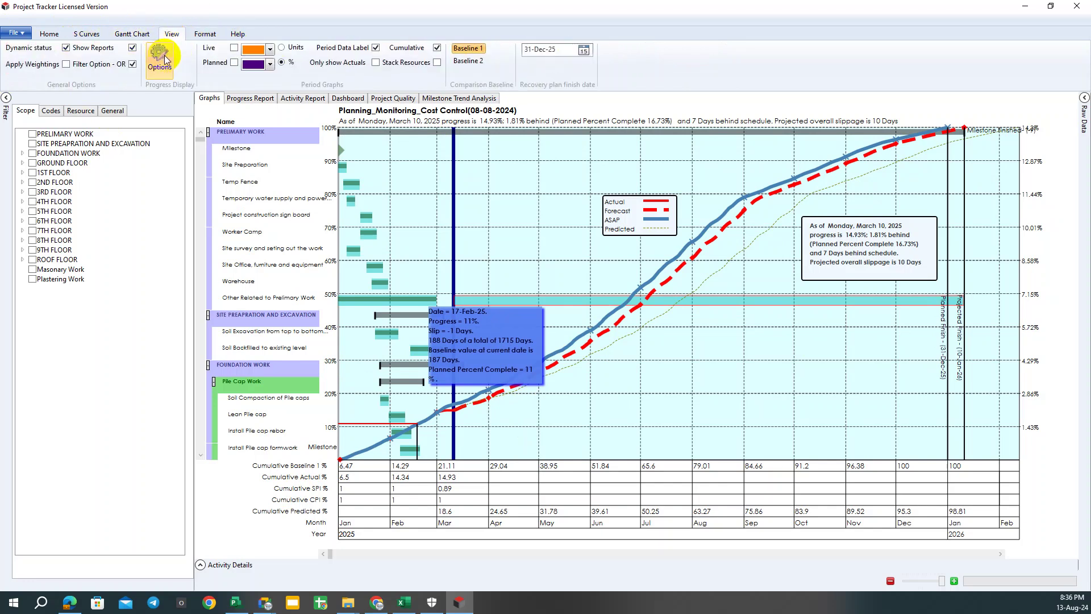
{"action": "left_click", "coordinate": [205, 35]}
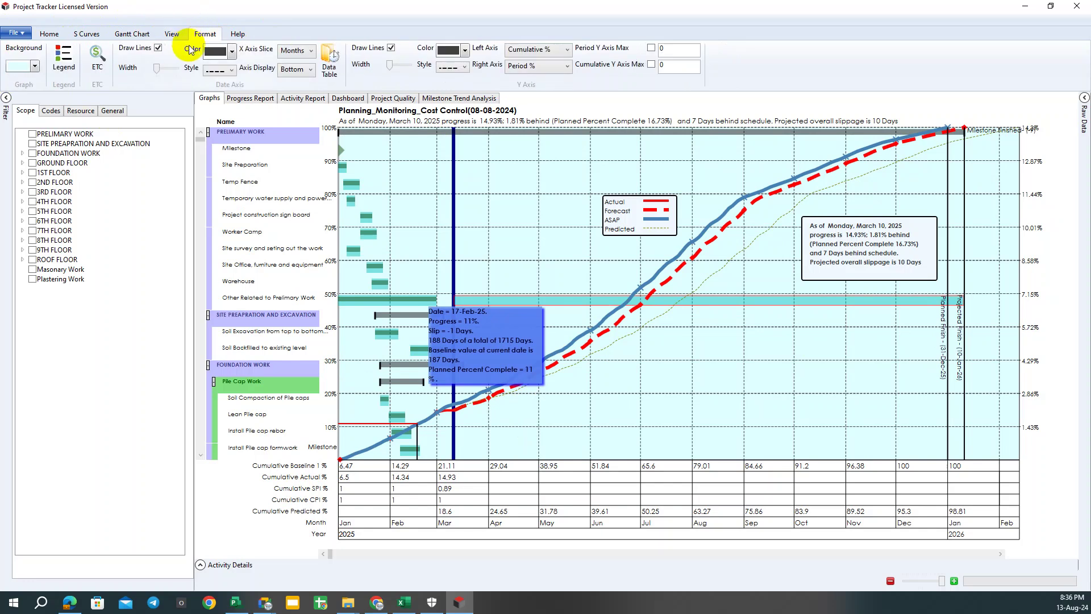
{"action": "left_click", "coordinate": [239, 34]}
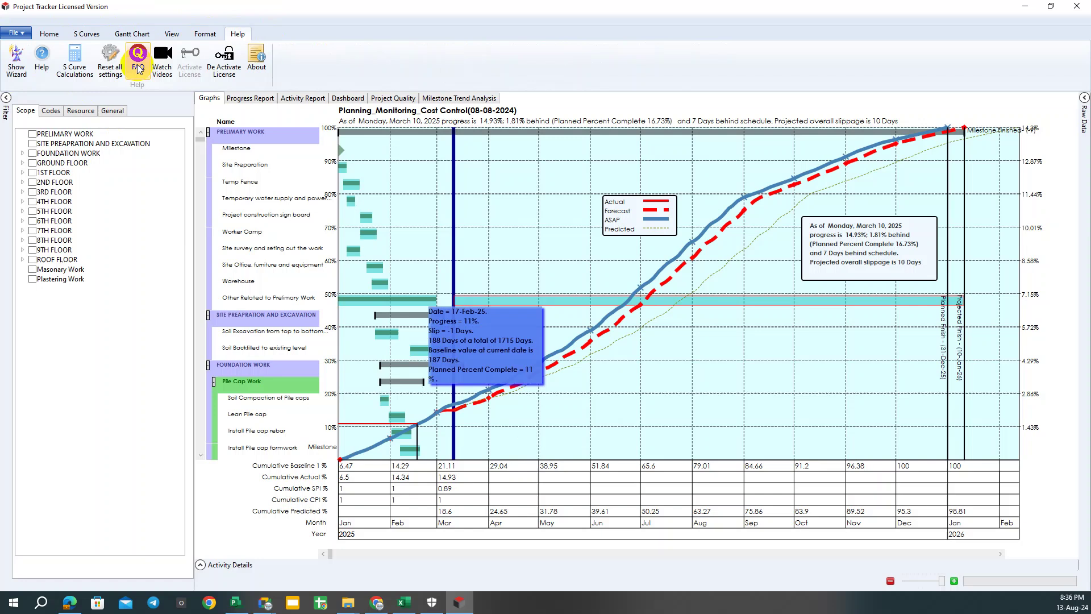
Read the S Curve Calculations guide PDF to page 3, then show the Progress Report.
{"action": "left_click", "coordinate": [76, 68]}
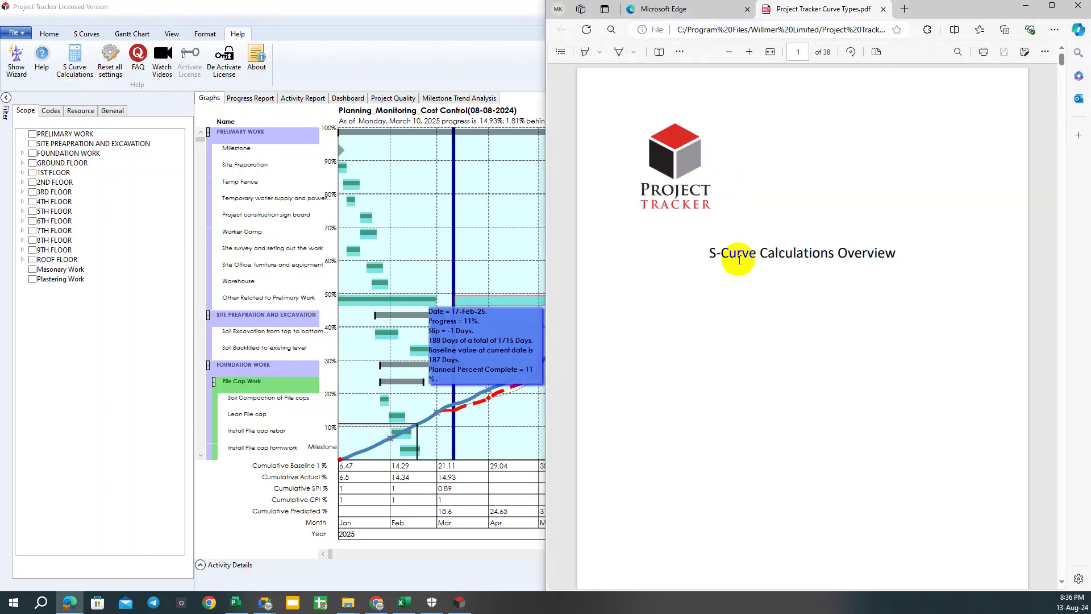
{"action": "left_click_drag", "start_coordinate": [708, 253], "coordinate": [898, 254]}
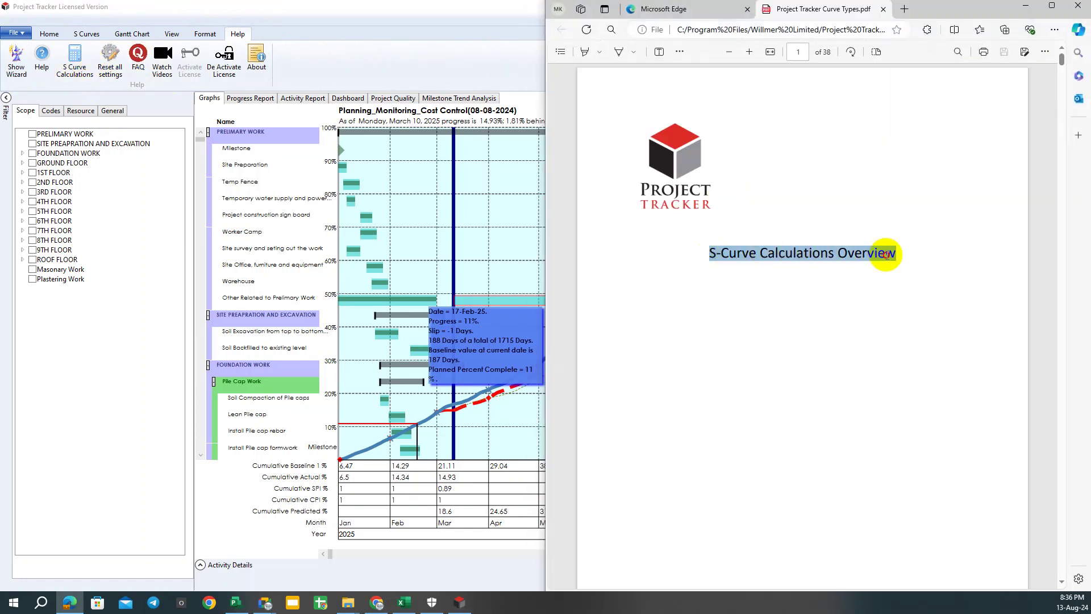
{"action": "scroll", "coordinate": [824, 392], "scroll_direction": "down", "scroll_amount": 5}
{"action": "scroll", "coordinate": [824, 404], "scroll_direction": "down", "scroll_amount": 10}
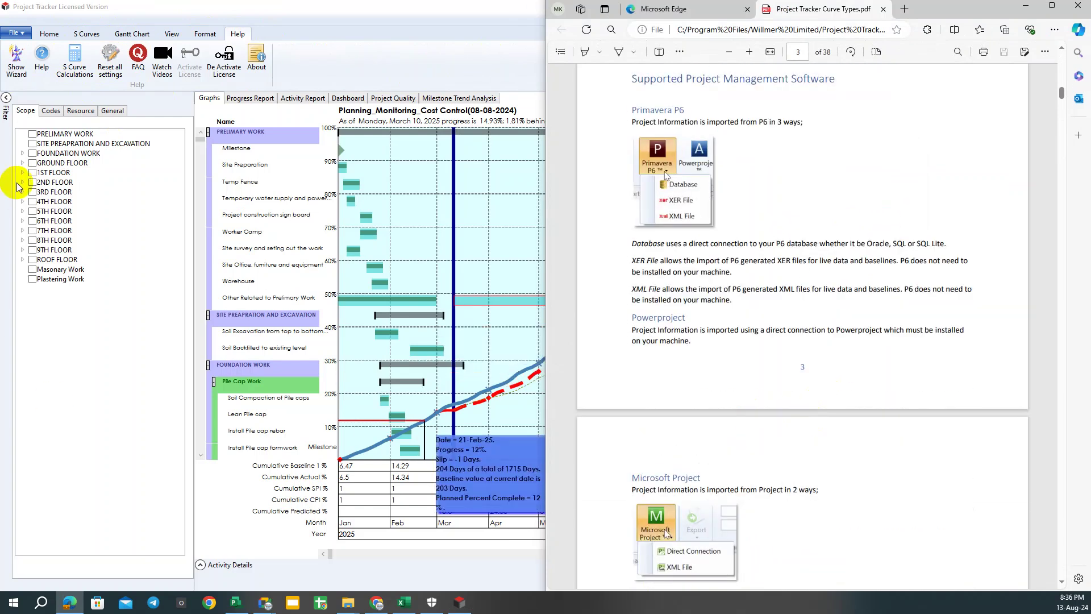
{"action": "left_click", "coordinate": [250, 99]}
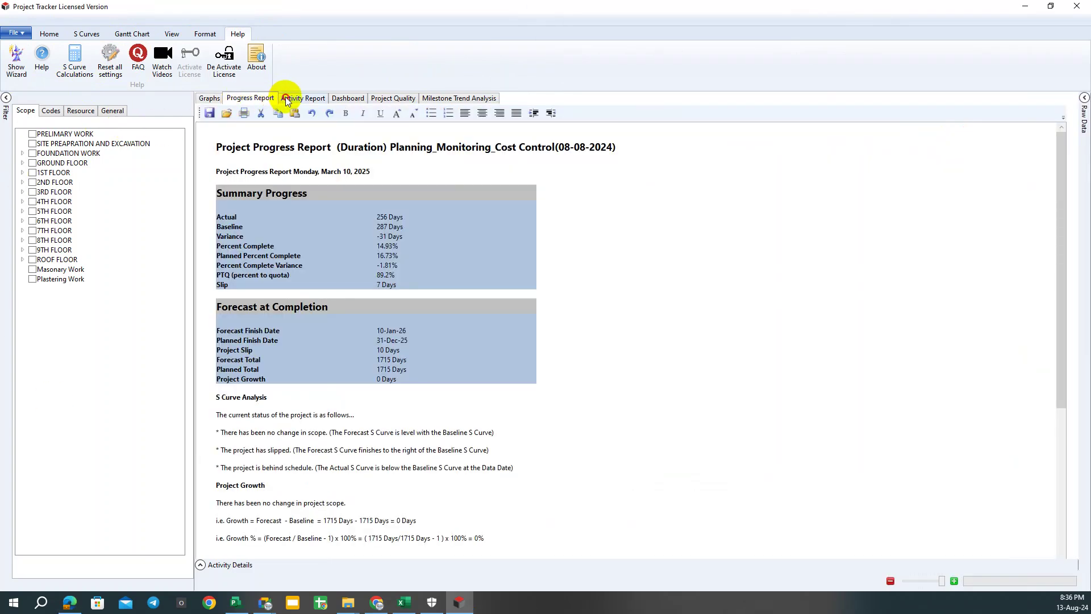
Review the Activity Report, Dashboard, Project Quality and Milestone Trend Analysis views, then return to Graphs.
{"action": "left_click", "coordinate": [302, 99]}
{"action": "left_click", "coordinate": [348, 99]}
{"action": "left_click", "coordinate": [393, 98]}
{"action": "left_click", "coordinate": [458, 98]}
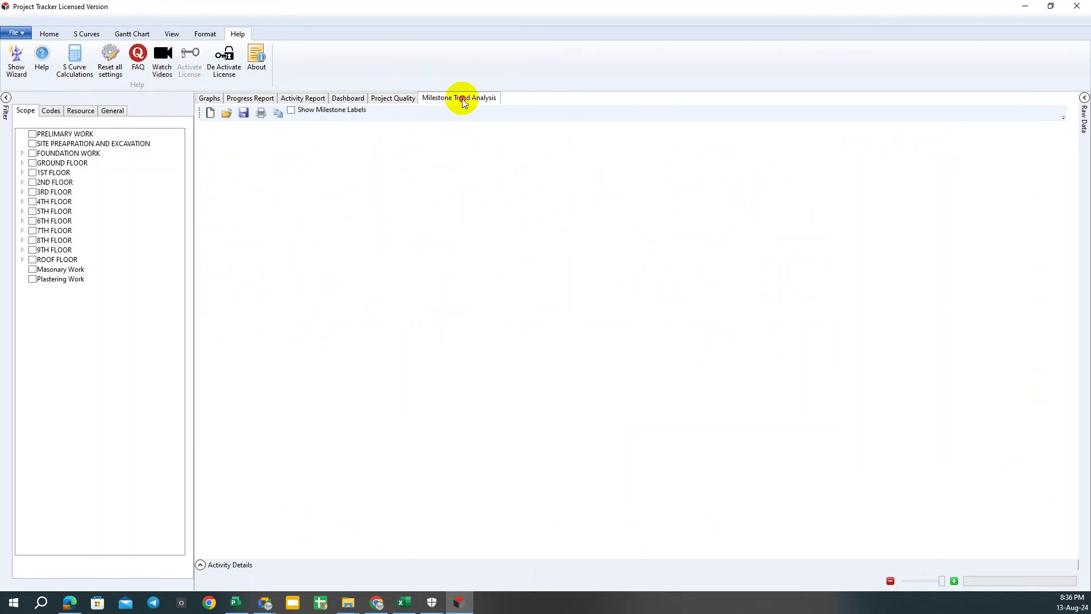
{"action": "left_click", "coordinate": [208, 99]}
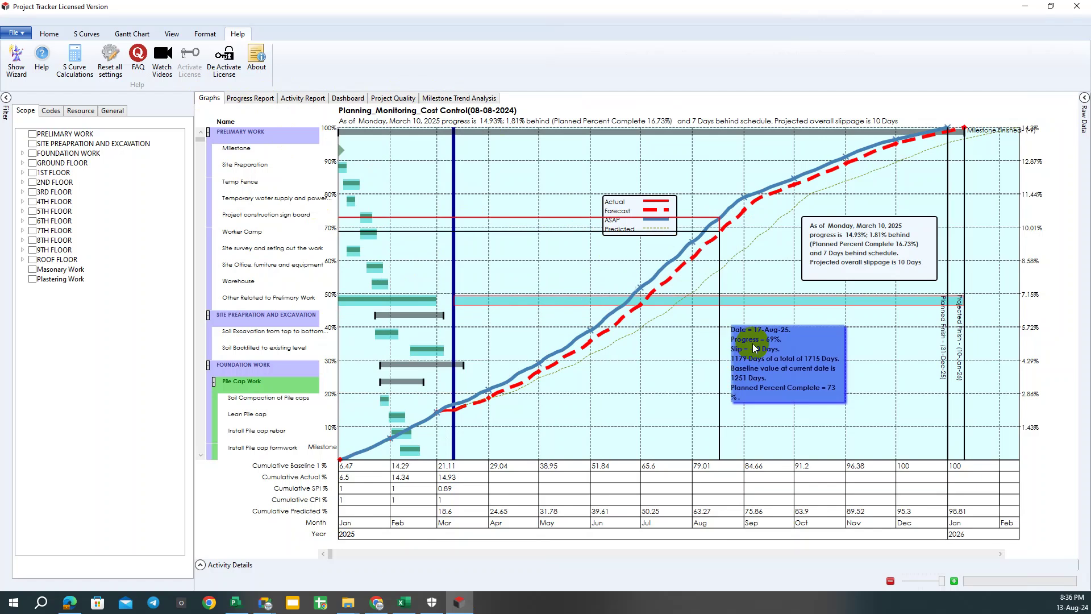
{"action": "left_click", "coordinate": [372, 608]}
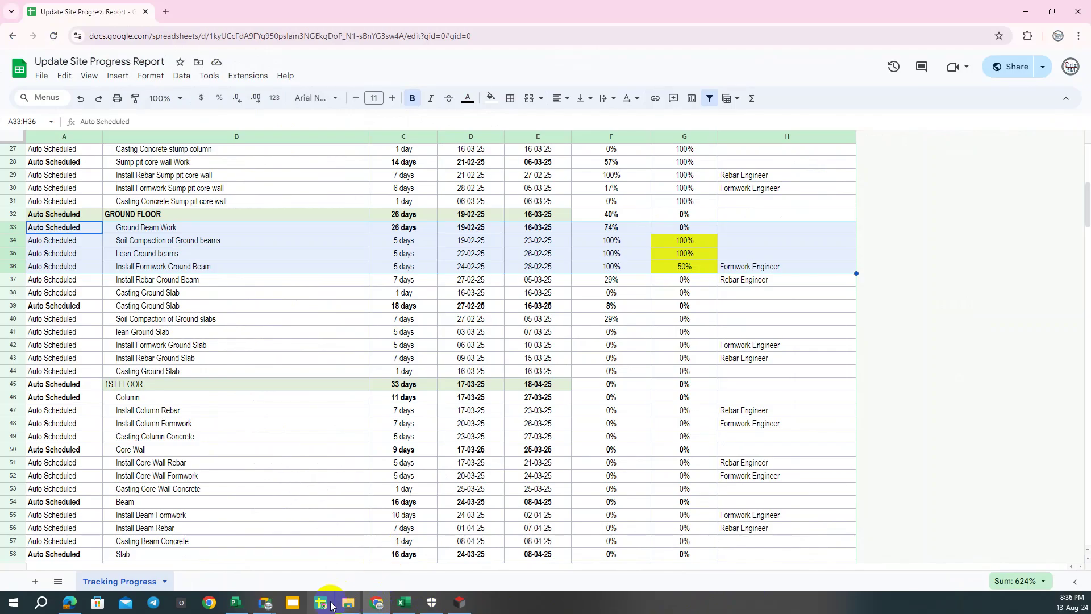
{"action": "left_click", "coordinate": [230, 552]}
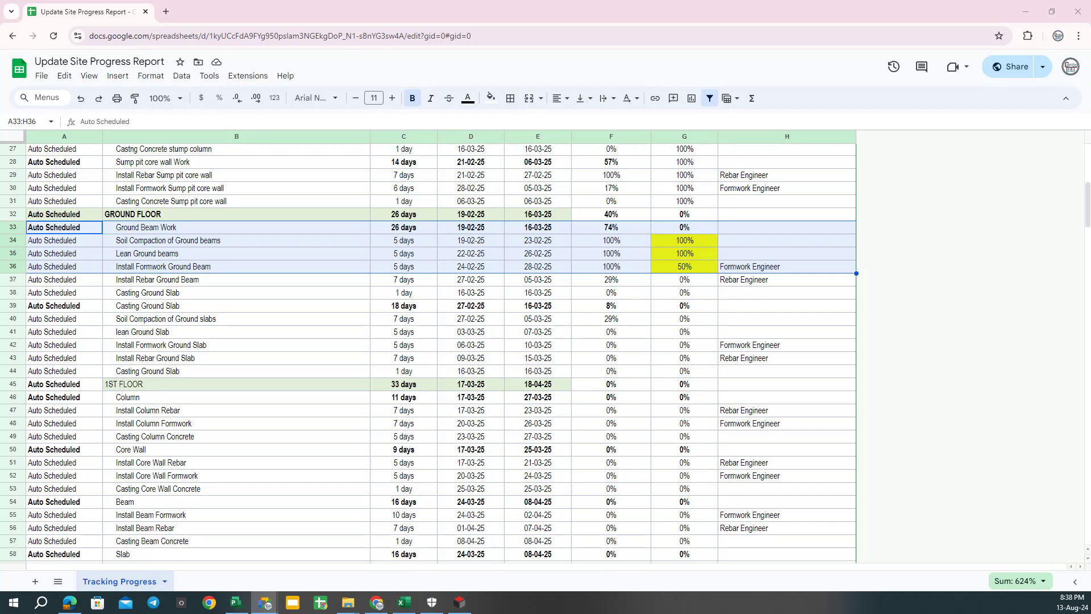
{"action": "left_click", "coordinate": [908, 368]}
{"action": "left_click", "coordinate": [1026, 12]}
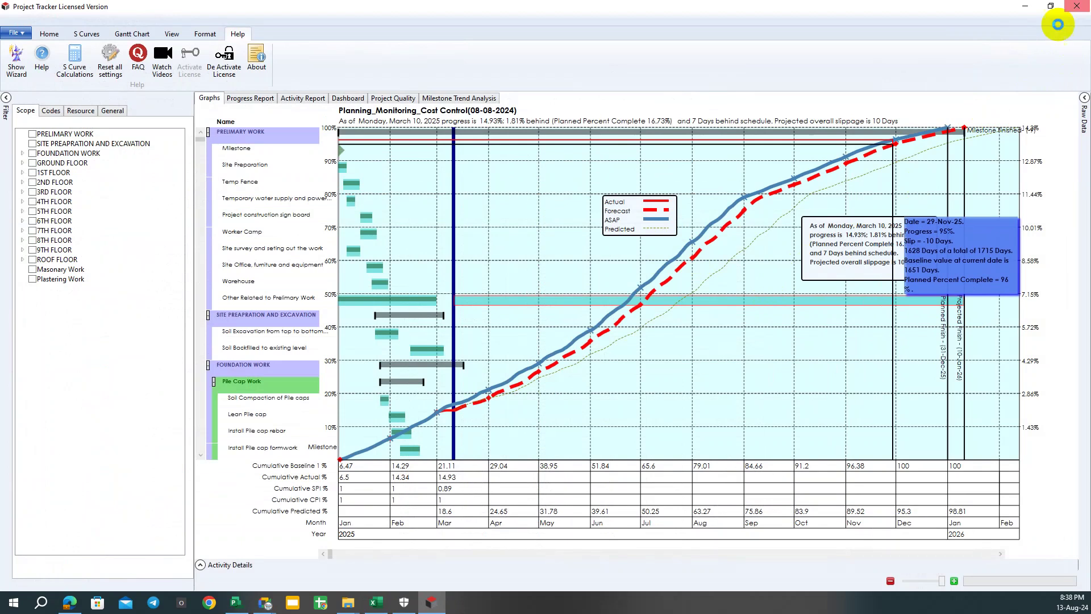
Exit Project Tracker without saving its data to a file.
{"action": "left_click", "coordinate": [1074, 8]}
{"action": "left_click", "coordinate": [494, 344]}
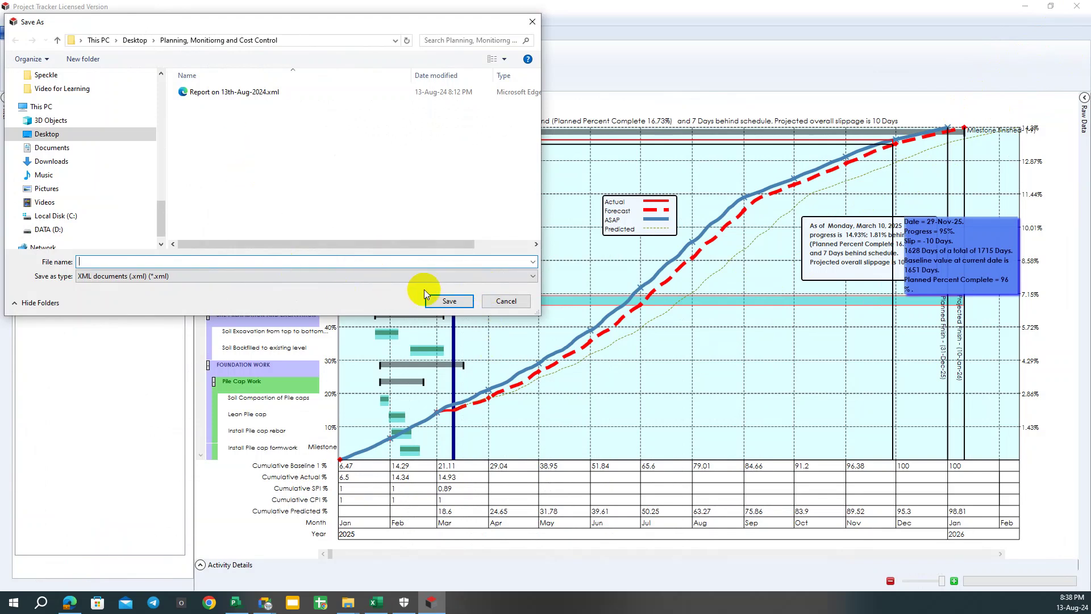
{"action": "left_click", "coordinate": [487, 302]}
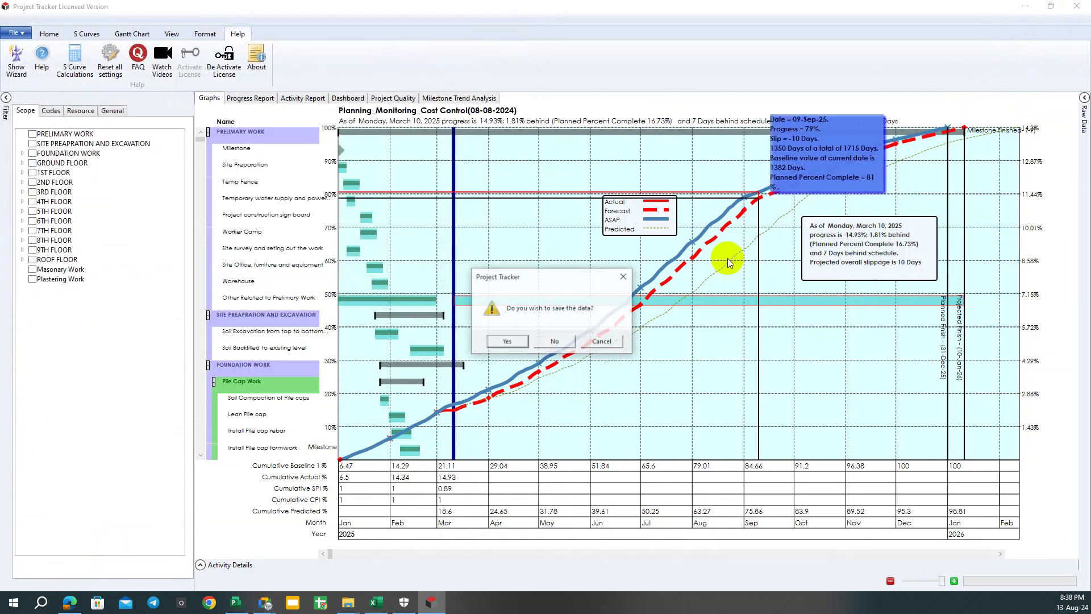
{"action": "left_click", "coordinate": [548, 343]}
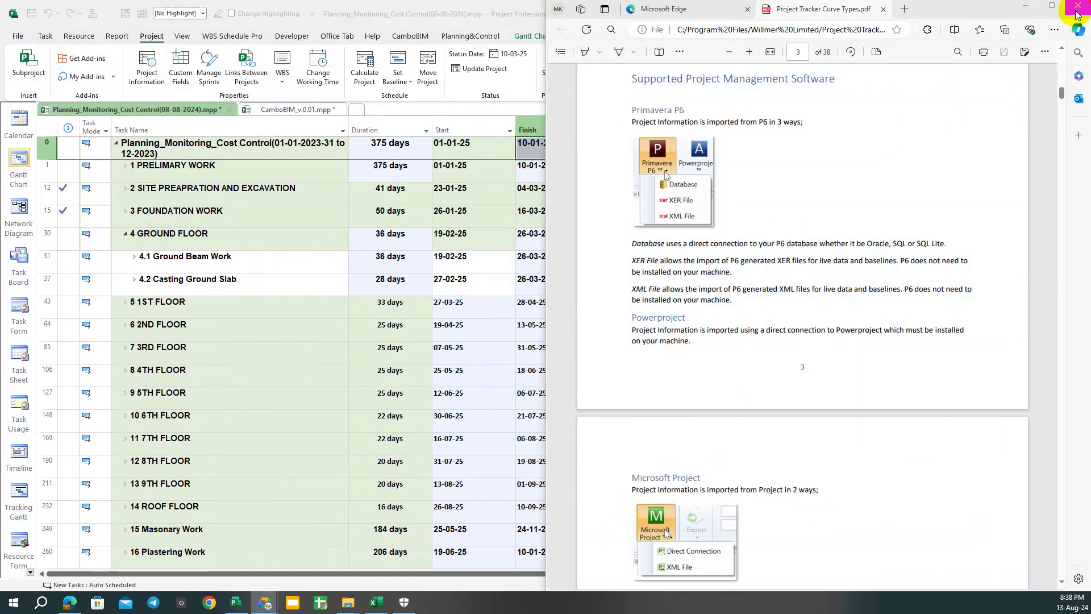
Scroll the curve types PDF, then close its tab and the Edge window.
{"action": "scroll", "coordinate": [814, 277], "scroll_direction": "down", "scroll_amount": 4}
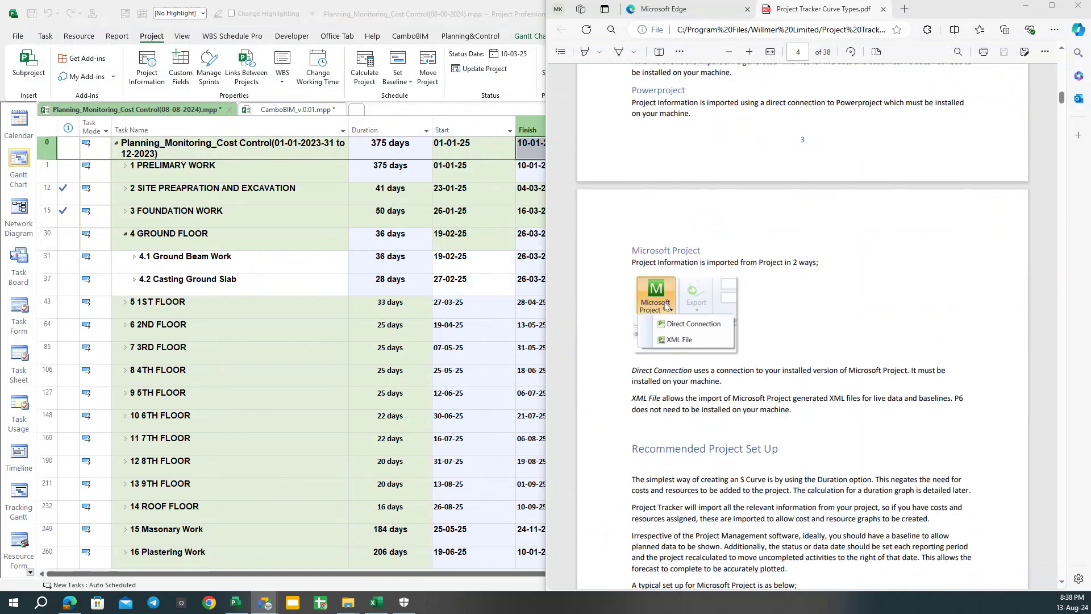
{"action": "scroll", "coordinate": [793, 277], "scroll_direction": "down", "scroll_amount": 10}
{"action": "scroll", "coordinate": [793, 277], "scroll_direction": "down", "scroll_amount": 10}
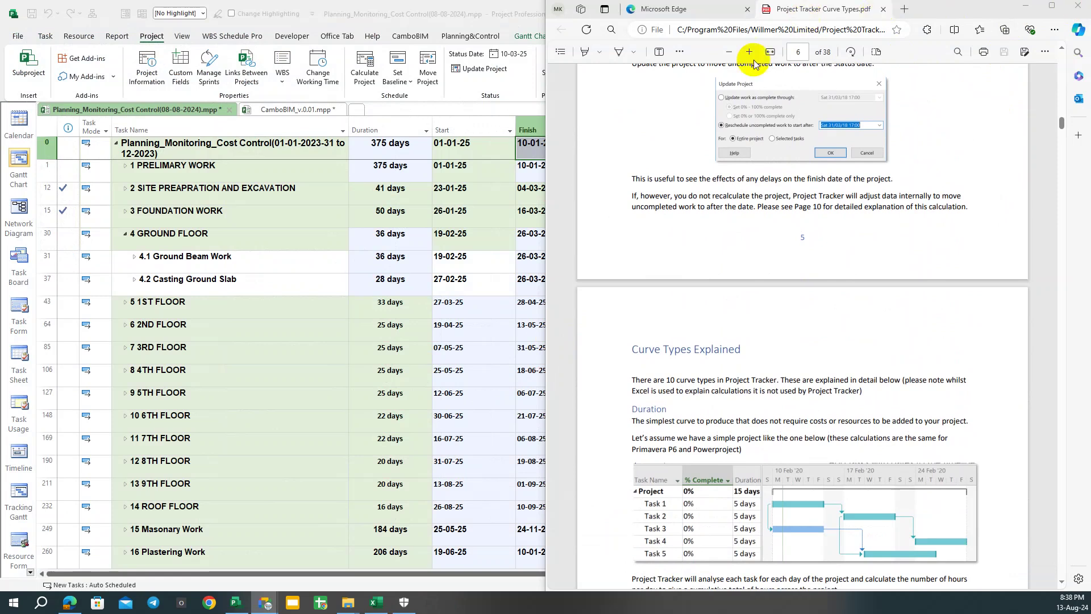
{"action": "left_click", "coordinate": [883, 9]}
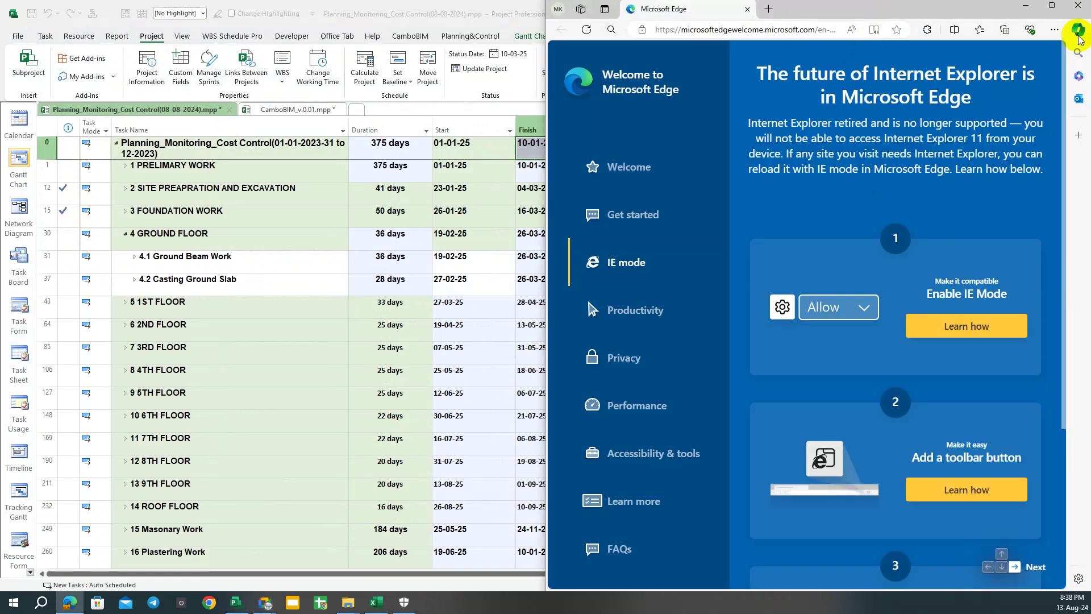
{"action": "left_click", "coordinate": [1080, 6]}
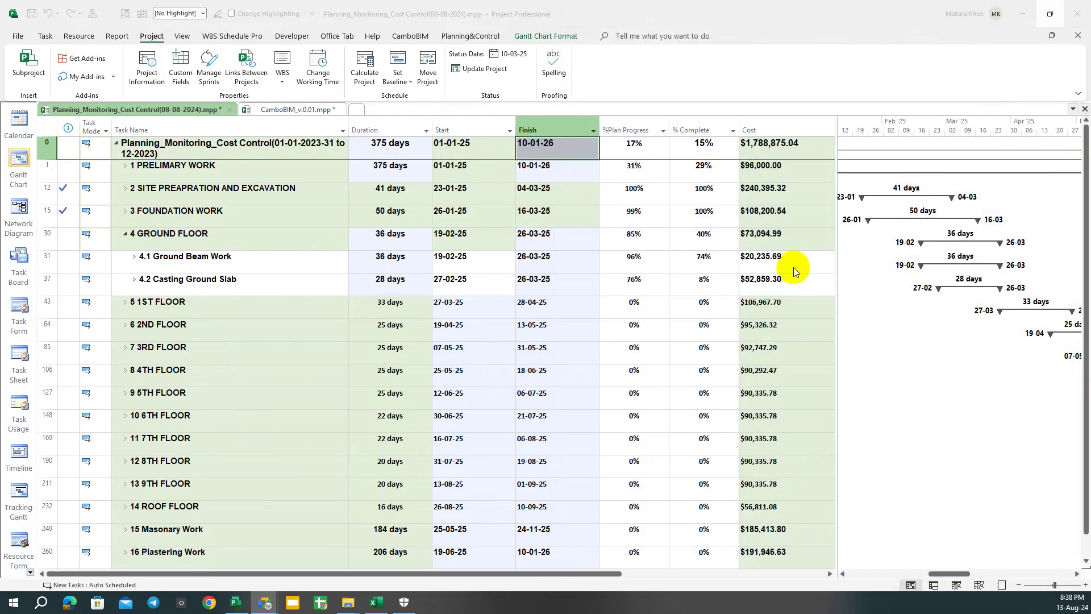
Check the 10-01-26 finish date, then save the schedule and close only its tab.
{"action": "left_click", "coordinate": [760, 277]}
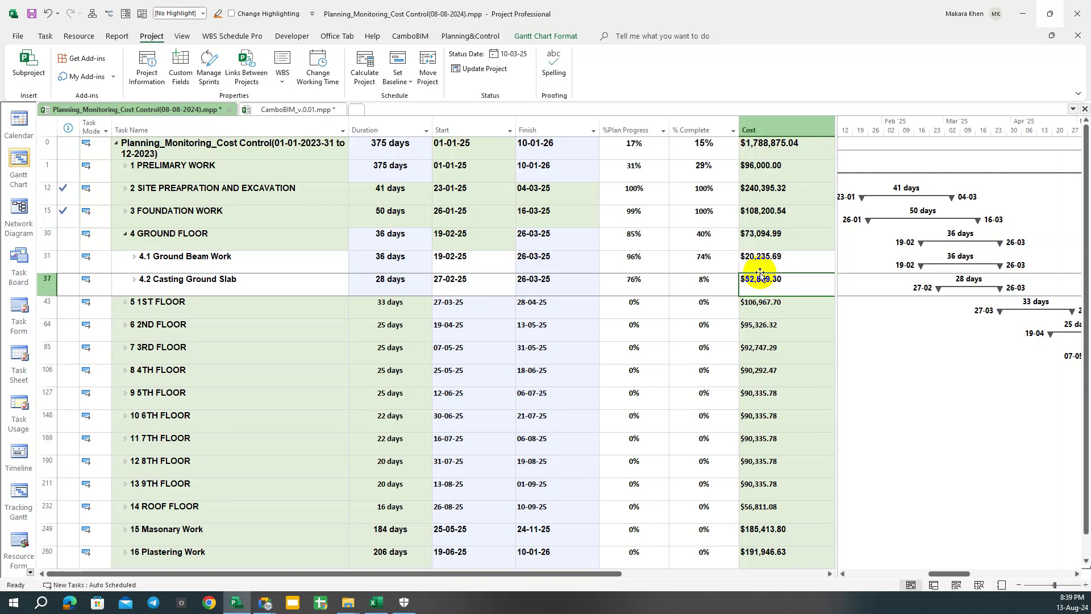
{"action": "left_click", "coordinate": [524, 146]}
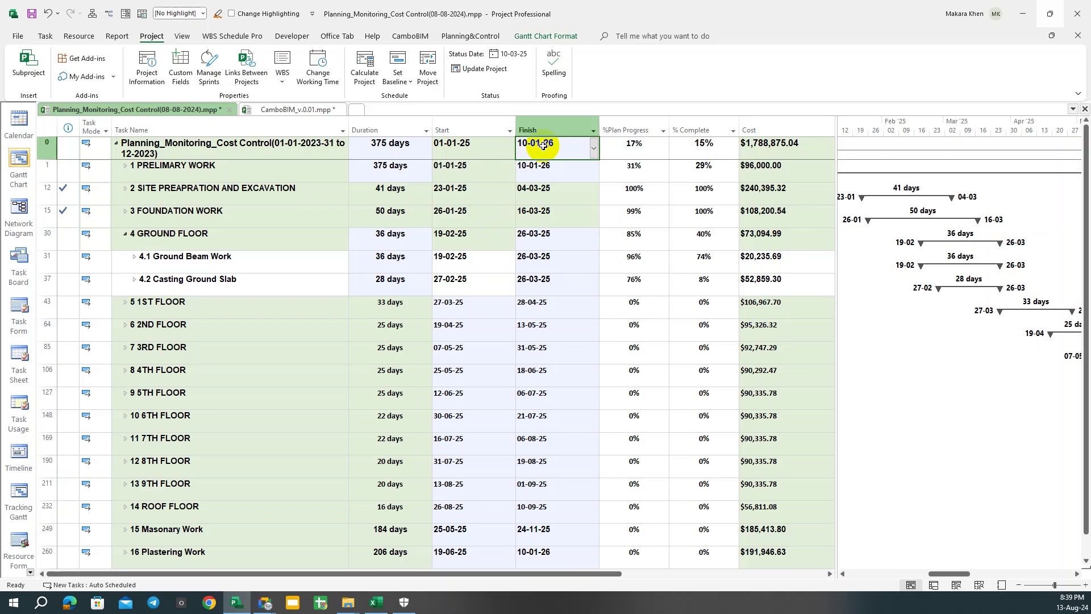
{"action": "left_click", "coordinate": [31, 19]}
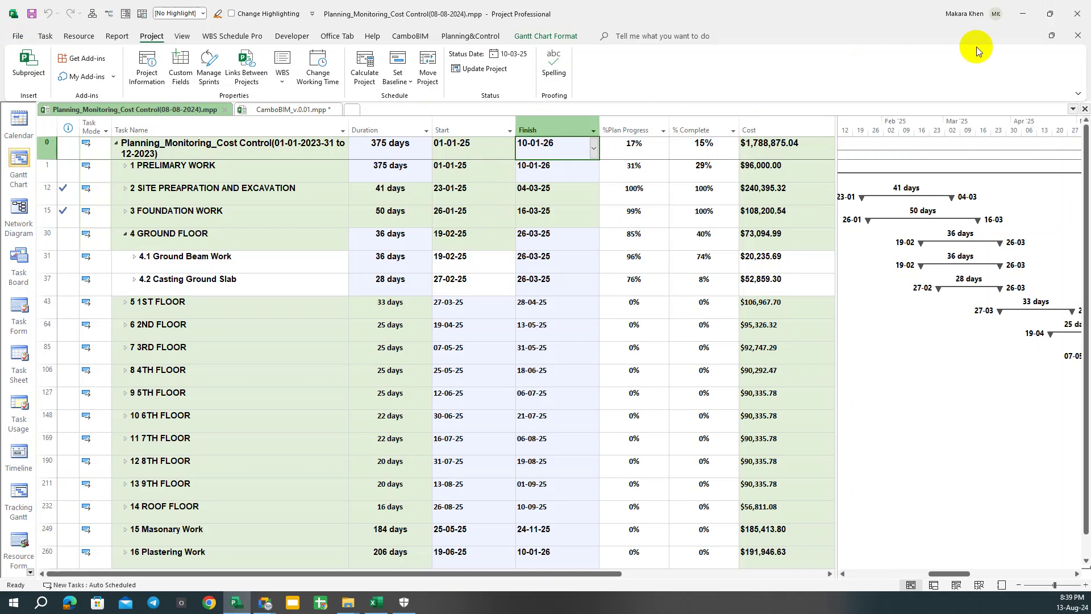
{"action": "left_click", "coordinate": [1077, 13]}
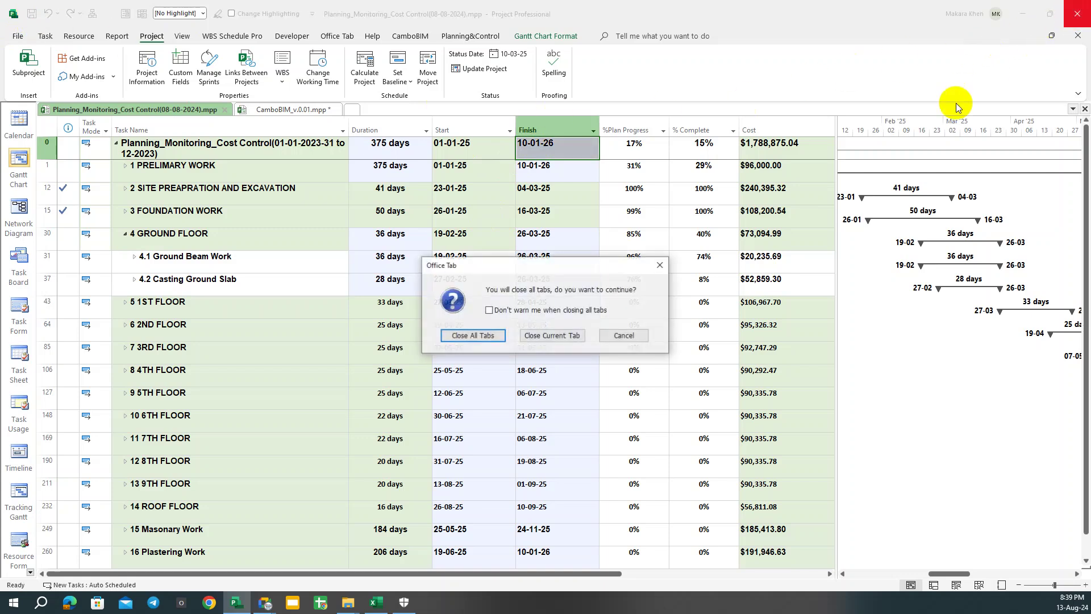
{"action": "left_click", "coordinate": [537, 337]}
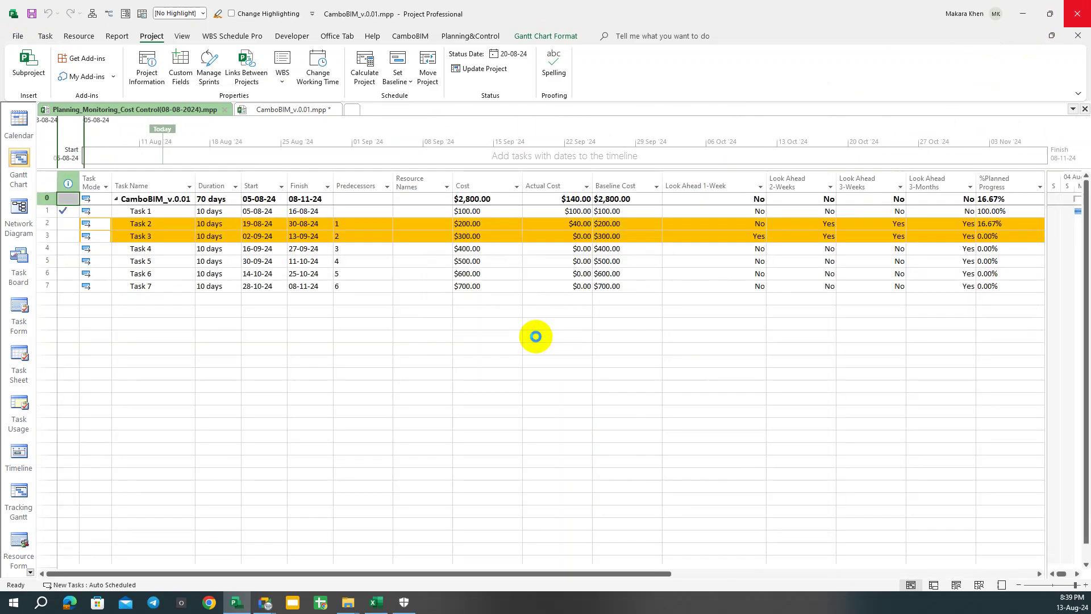
{"action": "left_click", "coordinate": [537, 336]}
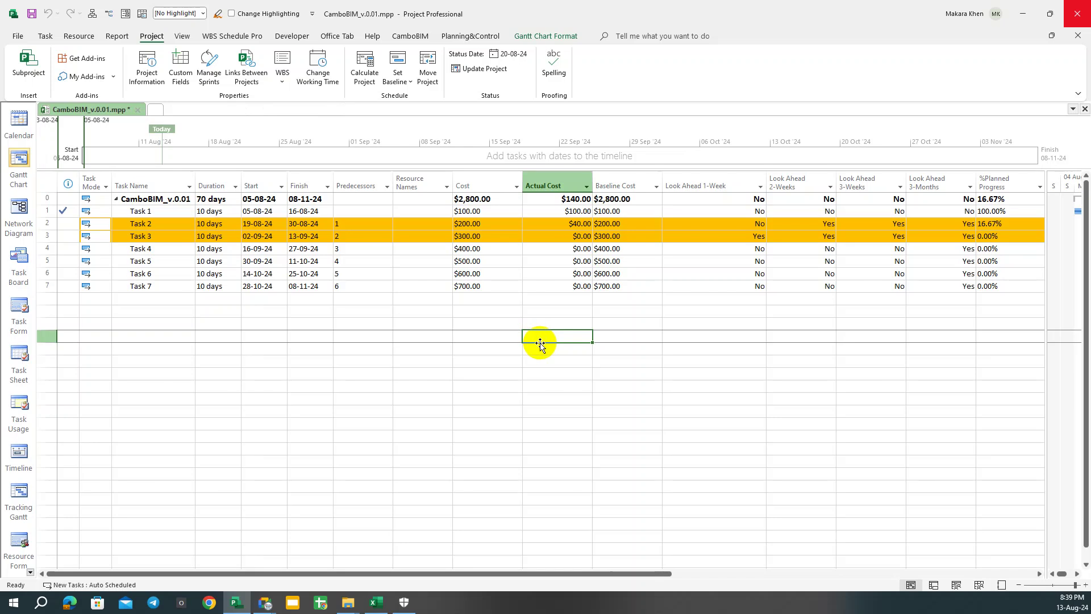